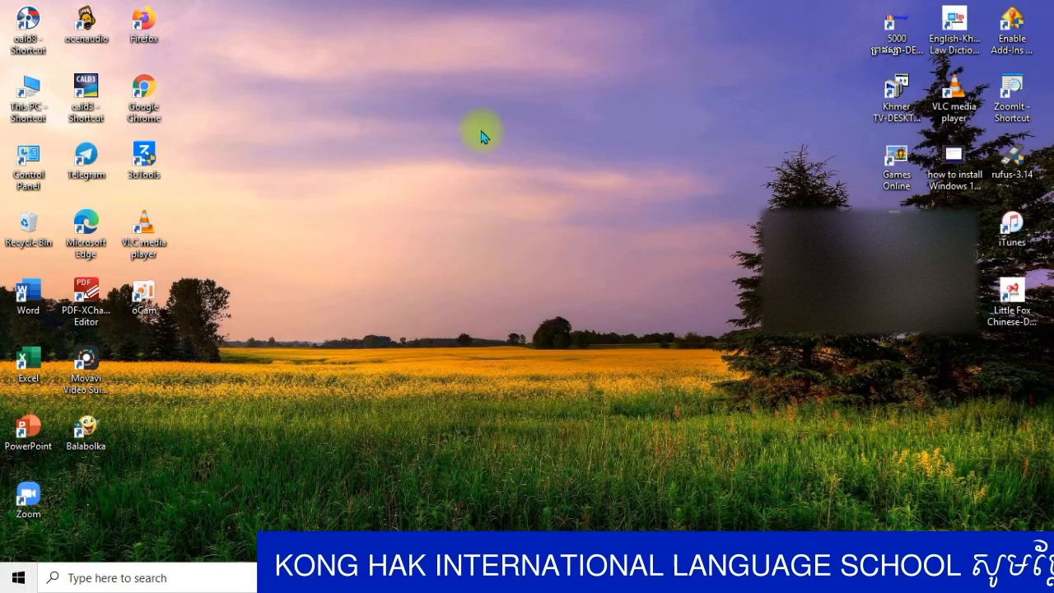
Step: Refresh the desktop twice and switch to the Book1 workbook in Excel
{"action": "right_click", "coordinate": [476, 125]}
{"action": "left_click", "coordinate": [513, 165]}
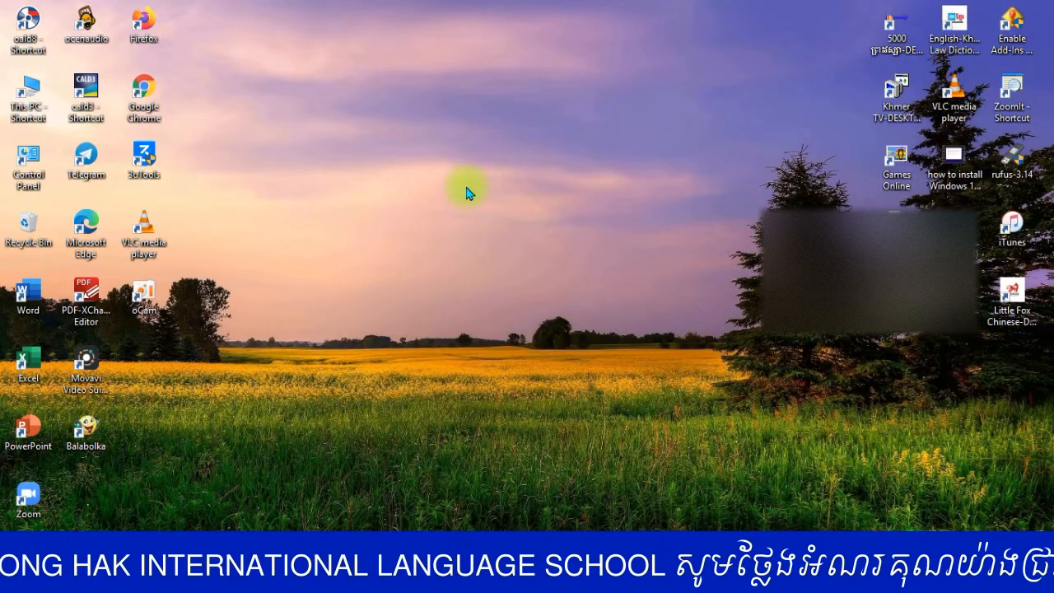
{"action": "right_click", "coordinate": [487, 186]}
{"action": "left_click", "coordinate": [527, 207]}
{"action": "left_click", "coordinate": [597, 514]}
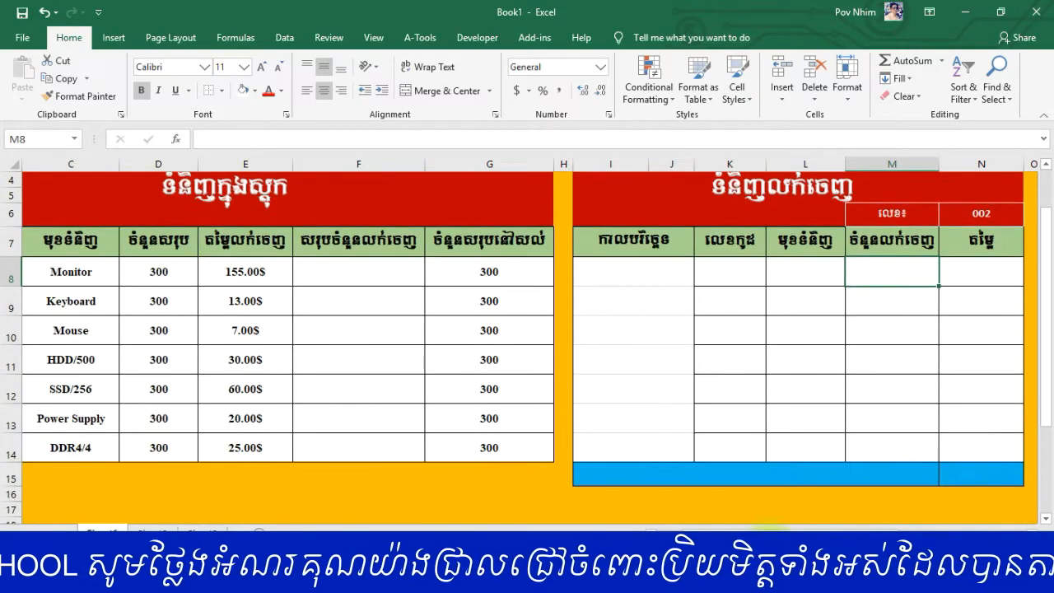
Step: Look over the stock table and the sales table with its macro buttons on Sheet1
{"action": "left_click_drag", "start_coordinate": [794, 529], "coordinate": [741, 528]}
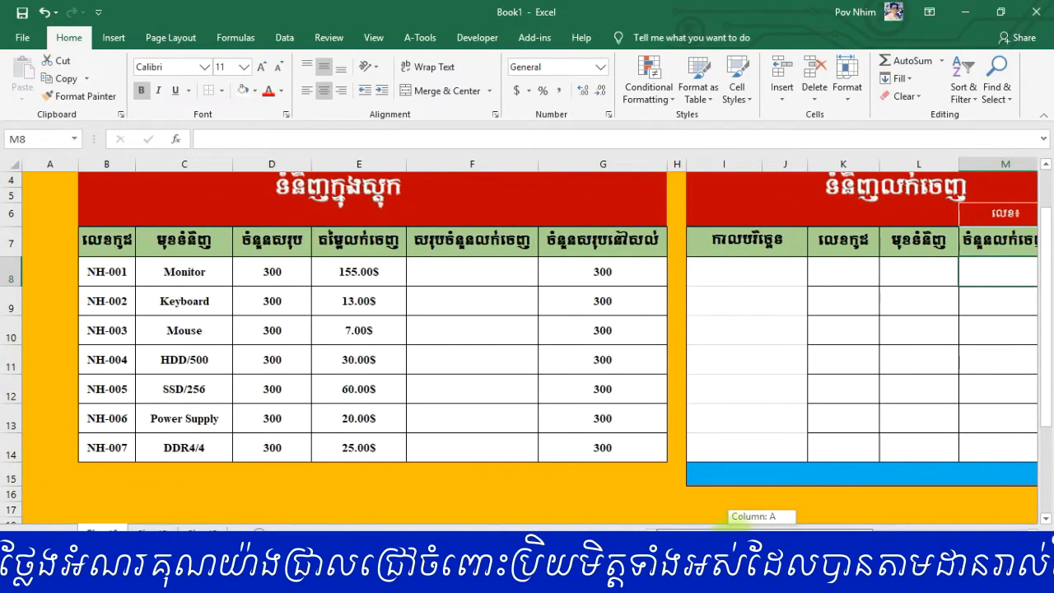
{"action": "scroll", "coordinate": [407, 389], "scroll_direction": "up", "scroll_amount": 1}
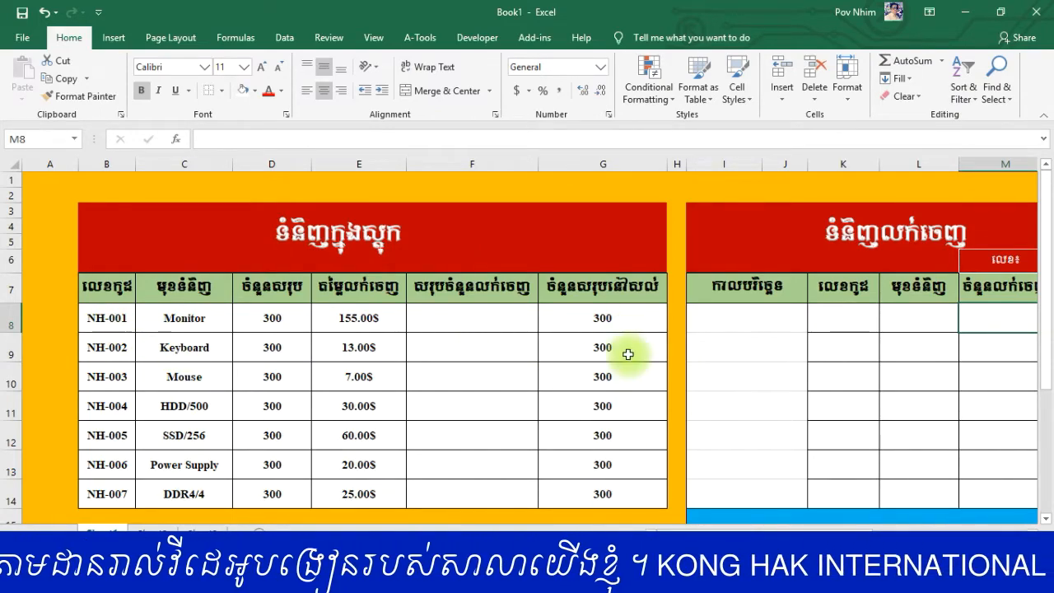
{"action": "left_click_drag", "start_coordinate": [823, 529], "coordinate": [873, 528]}
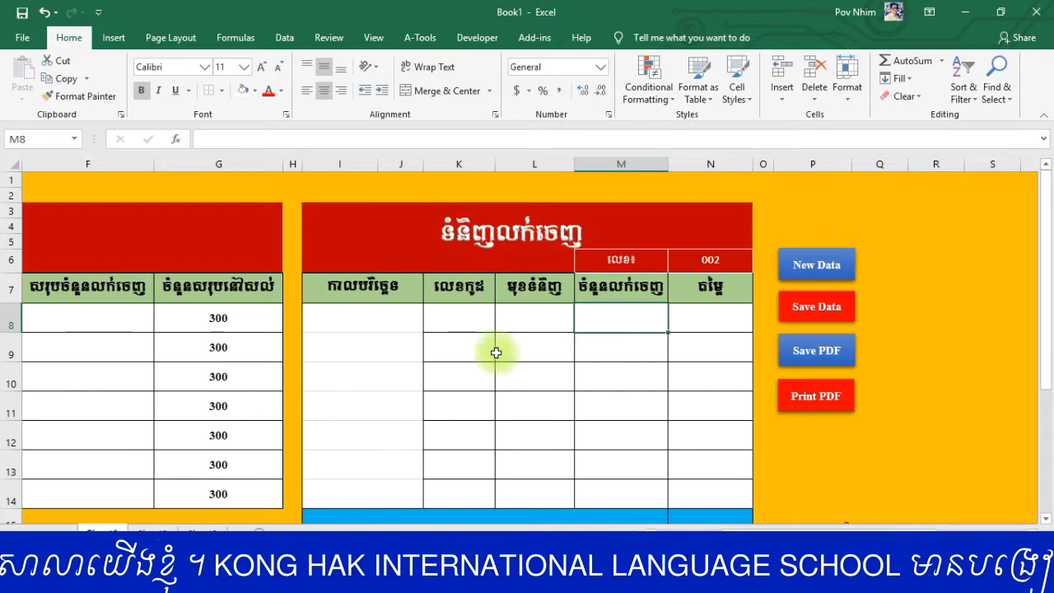
{"action": "scroll", "coordinate": [694, 474], "scroll_direction": "down", "scroll_amount": 1}
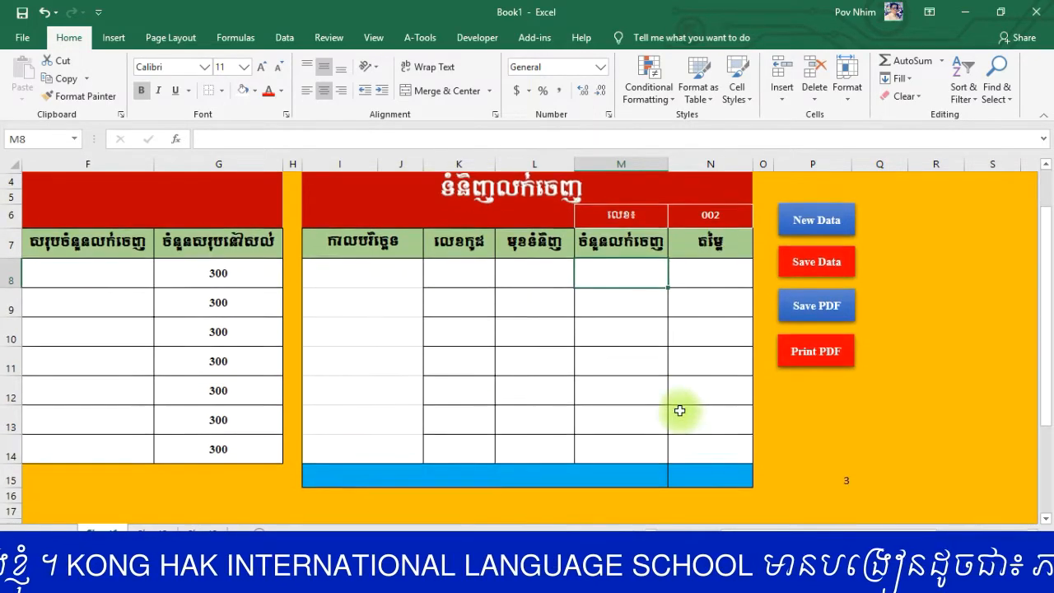
{"action": "left_click_drag", "start_coordinate": [832, 523], "coordinate": [713, 523]}
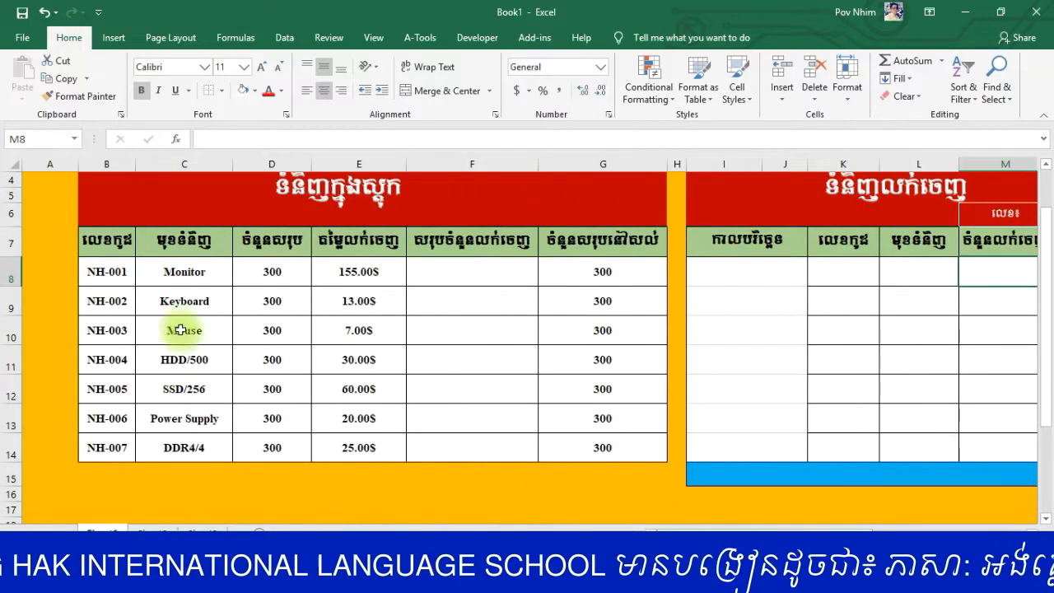
{"action": "scroll", "coordinate": [616, 234], "scroll_direction": "up", "scroll_amount": 1}
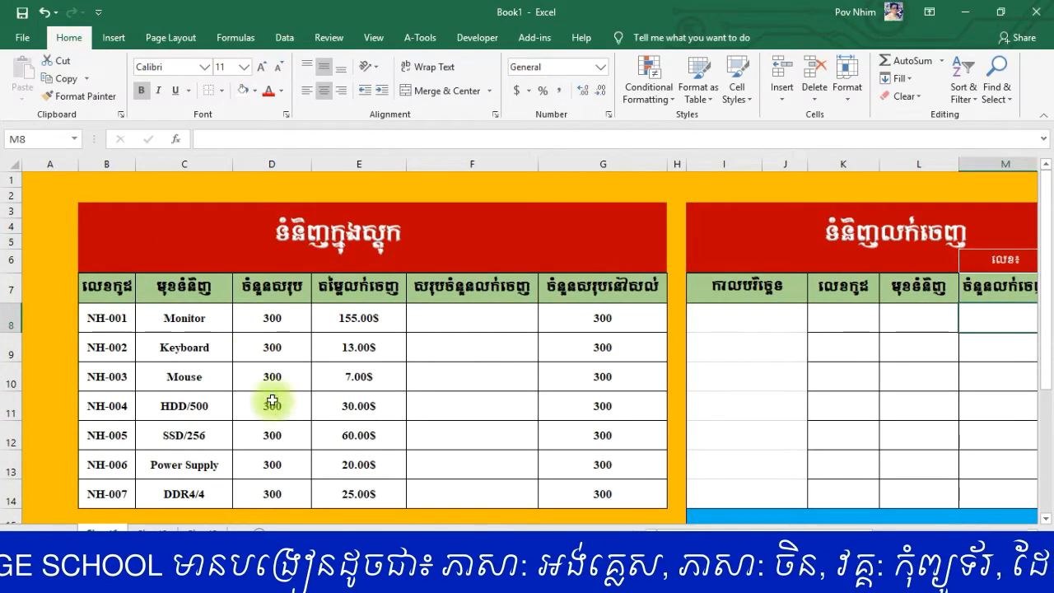
Step: Examine the item names in column C of the stock table
{"action": "left_click", "coordinate": [186, 437]}
{"action": "left_click", "coordinate": [189, 417]}
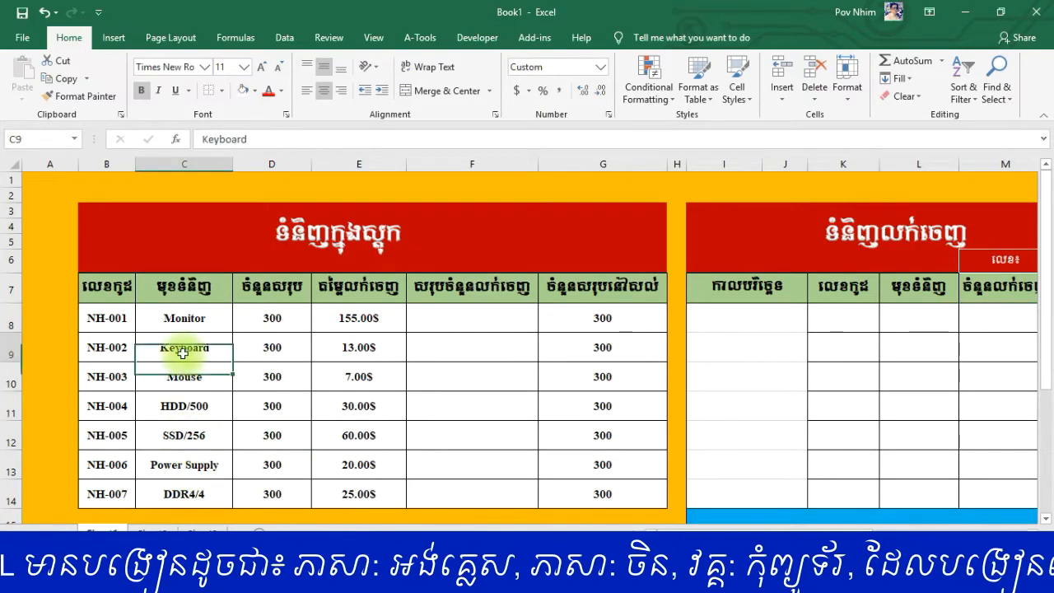
{"action": "left_click", "coordinate": [183, 316]}
{"action": "left_click", "coordinate": [194, 465]}
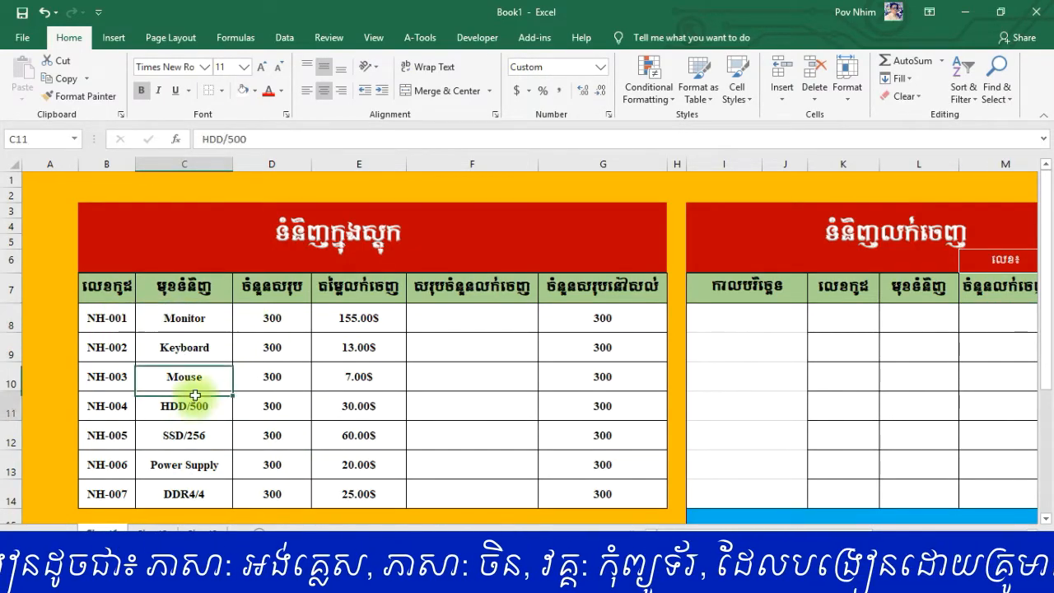
{"action": "left_click", "coordinate": [191, 407]}
{"action": "left_click", "coordinate": [188, 317]}
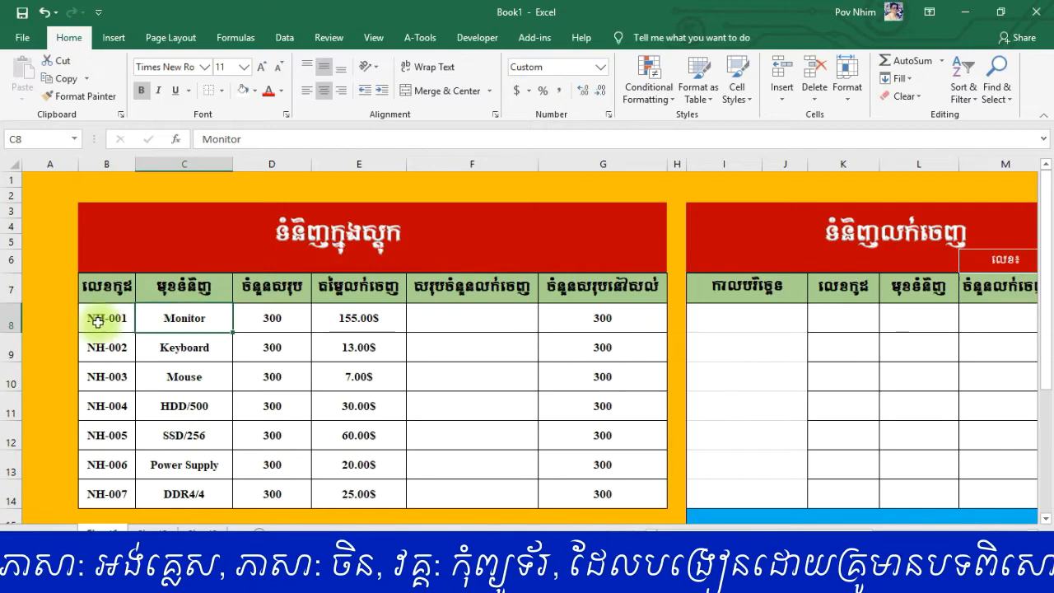
{"action": "left_click", "coordinate": [182, 380]}
{"action": "left_click", "coordinate": [191, 463]}
{"action": "left_click", "coordinate": [185, 493]}
{"action": "left_click", "coordinate": [218, 392]}
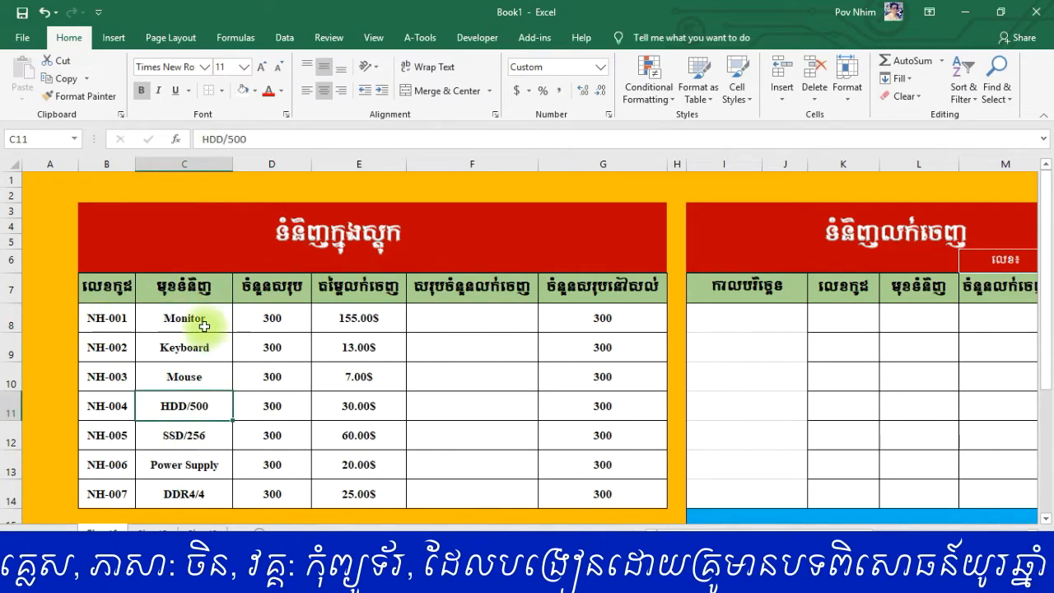
{"action": "left_click", "coordinate": [206, 318]}
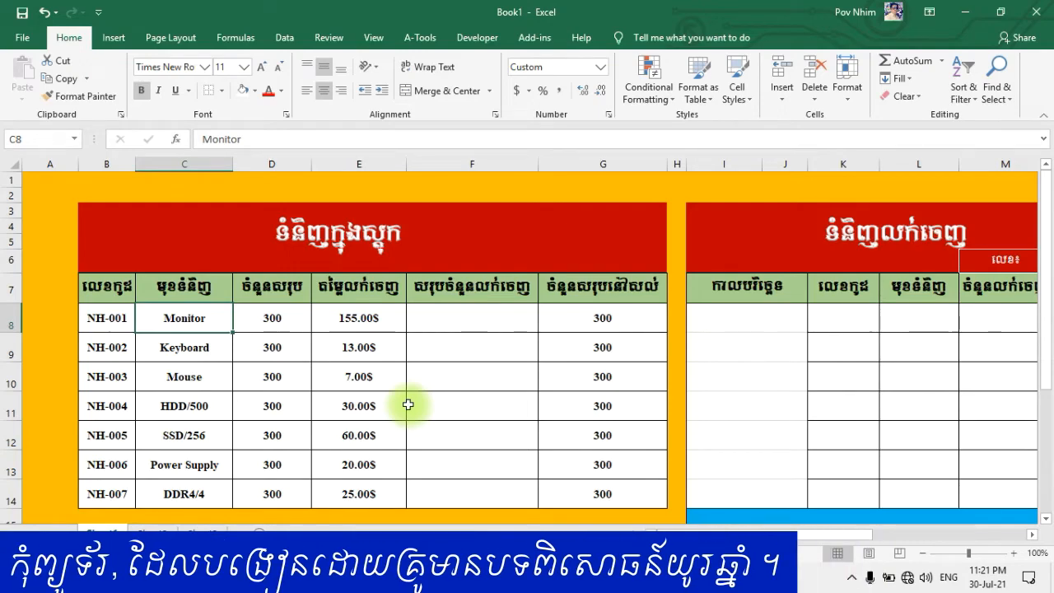
Step: Inspect the custom number format and the underlying value of the first item code in B8
{"action": "left_click", "coordinate": [123, 321]}
{"action": "left_click", "coordinate": [123, 373]}
{"action": "left_click", "coordinate": [115, 323]}
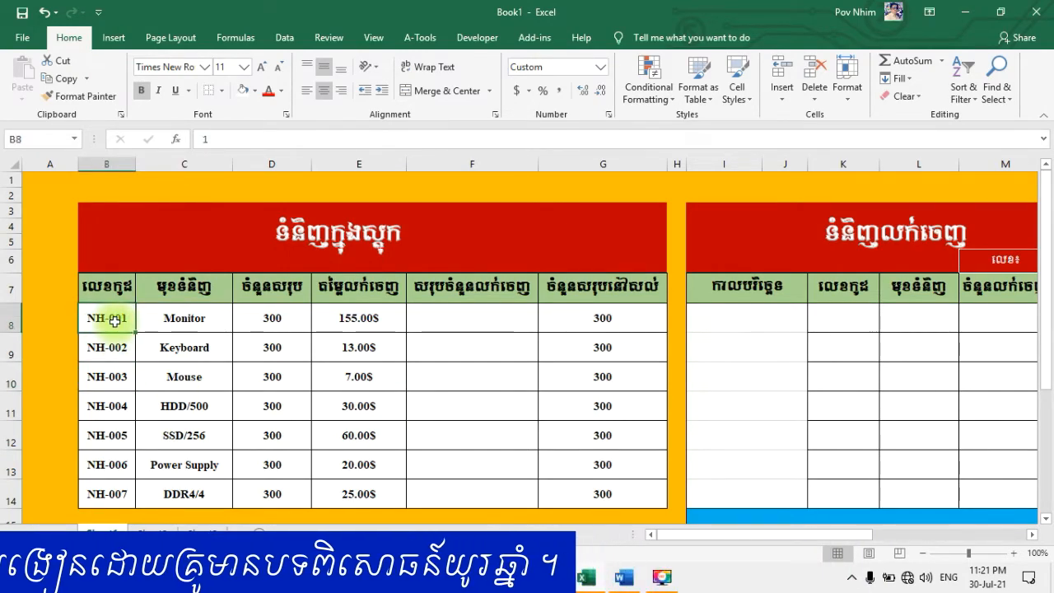
{"action": "left_click", "coordinate": [847, 86]}
{"action": "left_click", "coordinate": [876, 369]}
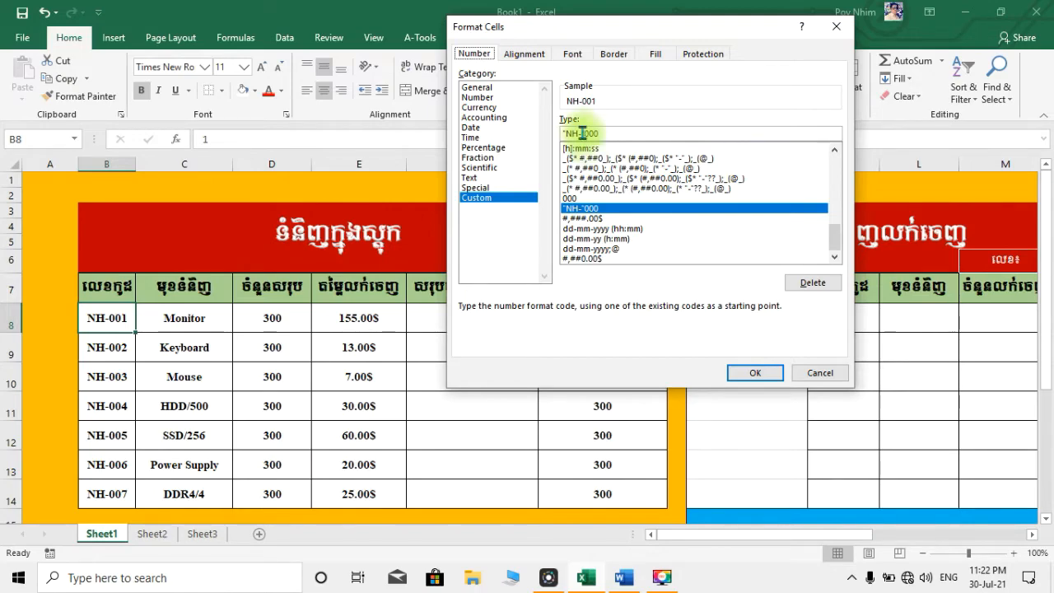
{"action": "left_click", "coordinate": [753, 372]}
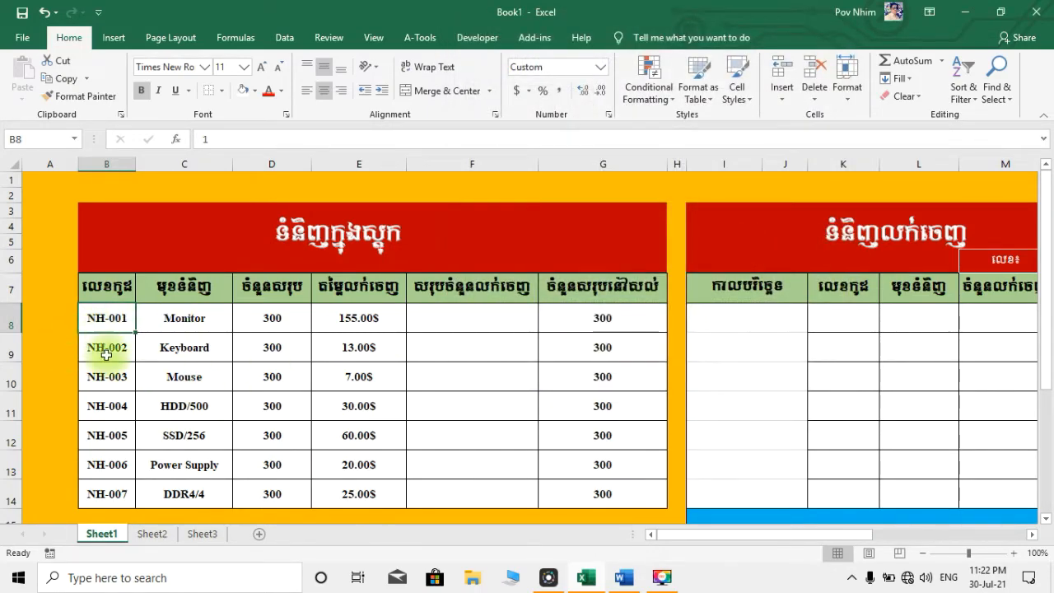
{"action": "left_click", "coordinate": [118, 403]}
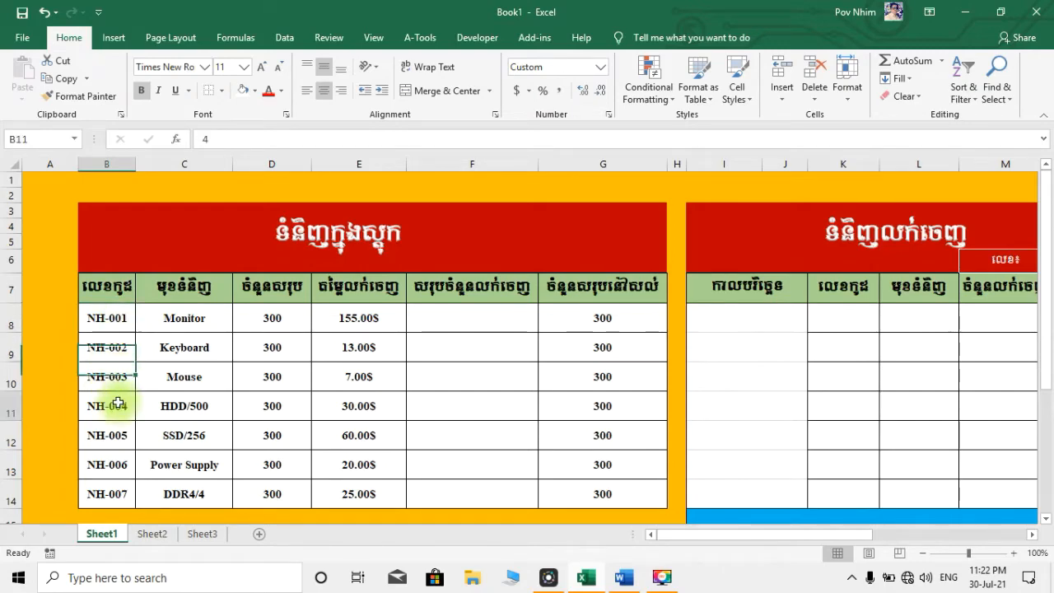
{"action": "double_click", "coordinate": [113, 317]}
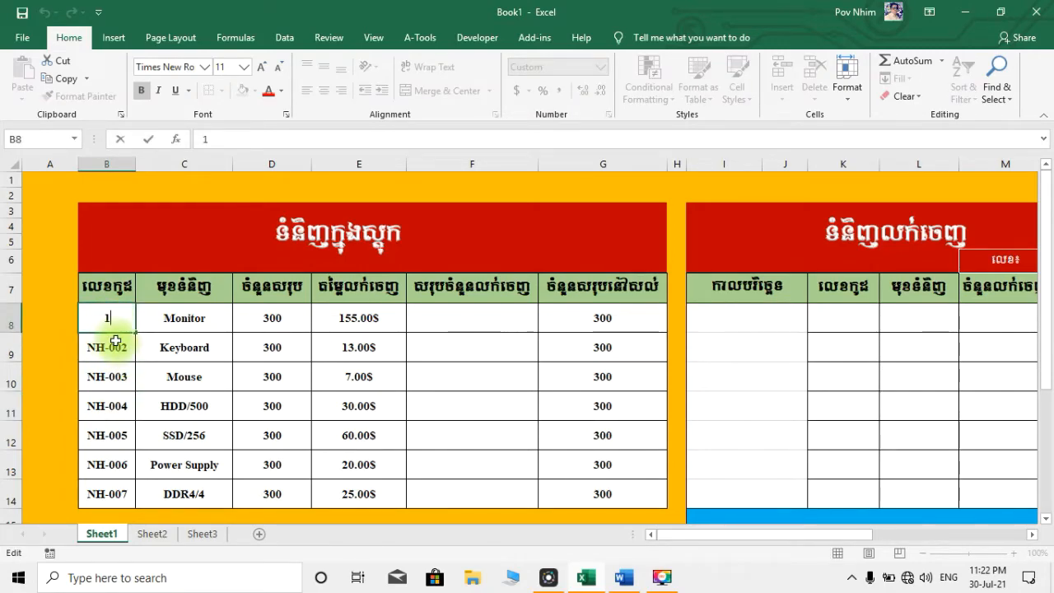
{"action": "key", "text": "Escape"}
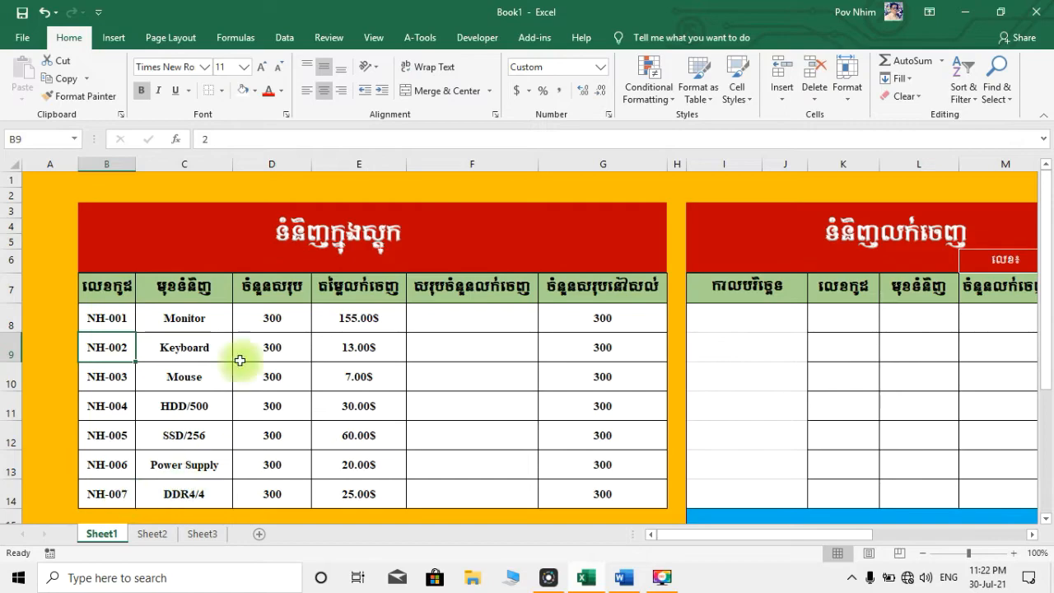
Step: Examine the selling prices in column E and inspect the custom number format applied to E8
{"action": "left_click", "coordinate": [203, 317]}
{"action": "left_click", "coordinate": [327, 341]}
{"action": "left_click", "coordinate": [410, 344]}
{"action": "left_click", "coordinate": [359, 442]}
{"action": "left_click", "coordinate": [357, 490]}
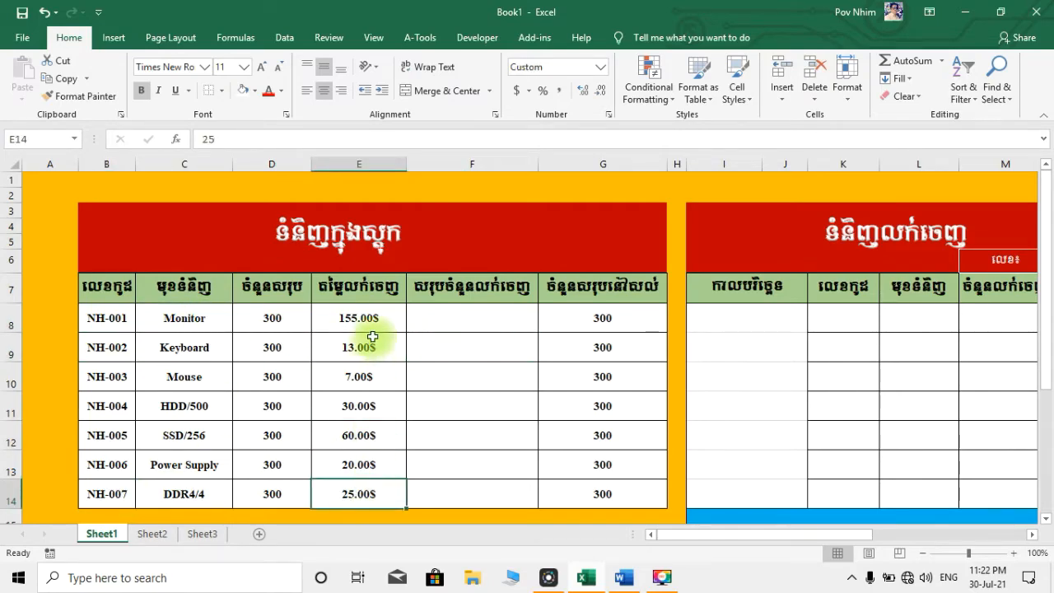
{"action": "left_click", "coordinate": [373, 326]}
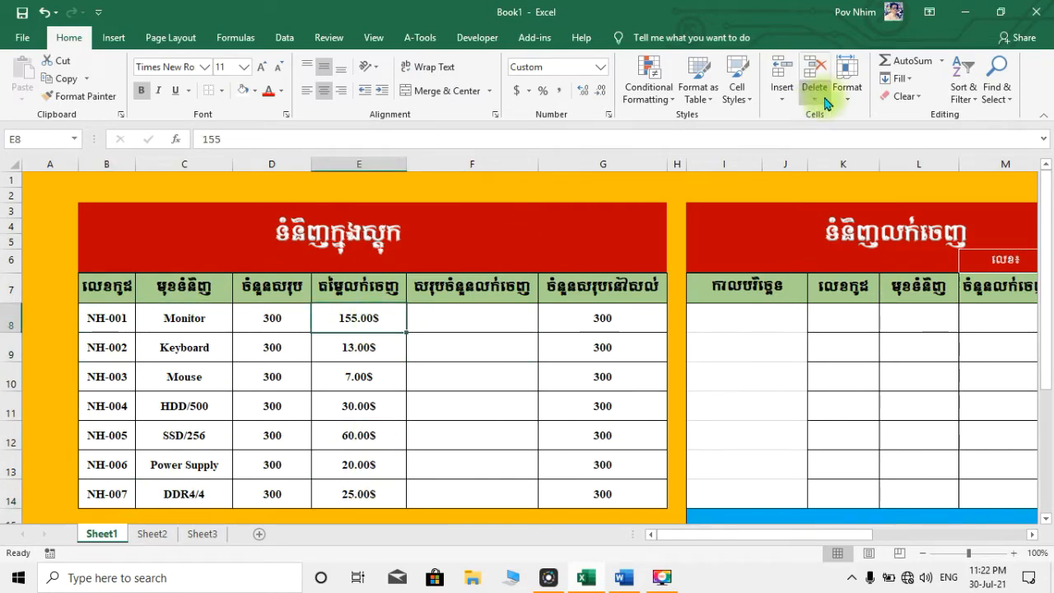
{"action": "left_click", "coordinate": [847, 84]}
{"action": "left_click", "coordinate": [875, 397]}
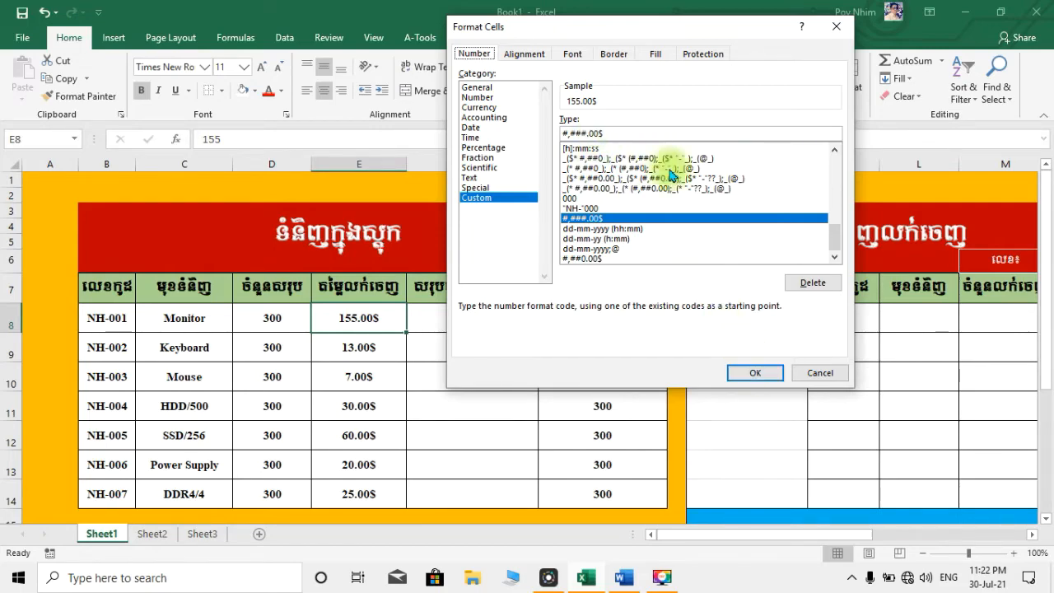
{"action": "left_click", "coordinate": [755, 373]}
{"action": "left_click", "coordinate": [375, 405]}
{"action": "left_click", "coordinate": [397, 457]}
Step: Examine the total-sold cells in column F and the remaining-stock formulas in column G
{"action": "left_click", "coordinate": [493, 322]}
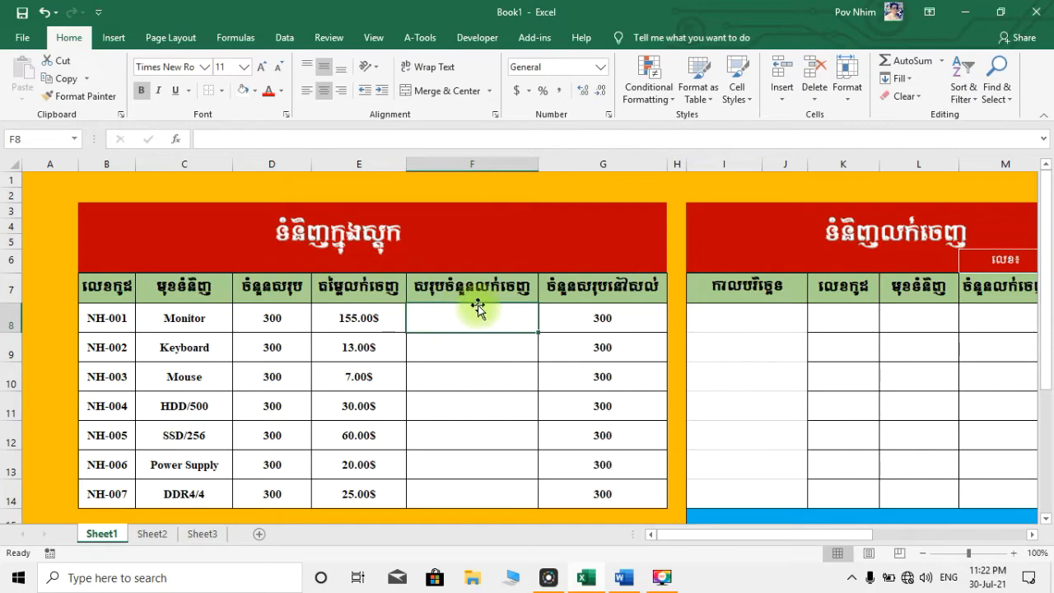
{"action": "left_click", "coordinate": [499, 466]}
{"action": "left_click", "coordinate": [483, 327]}
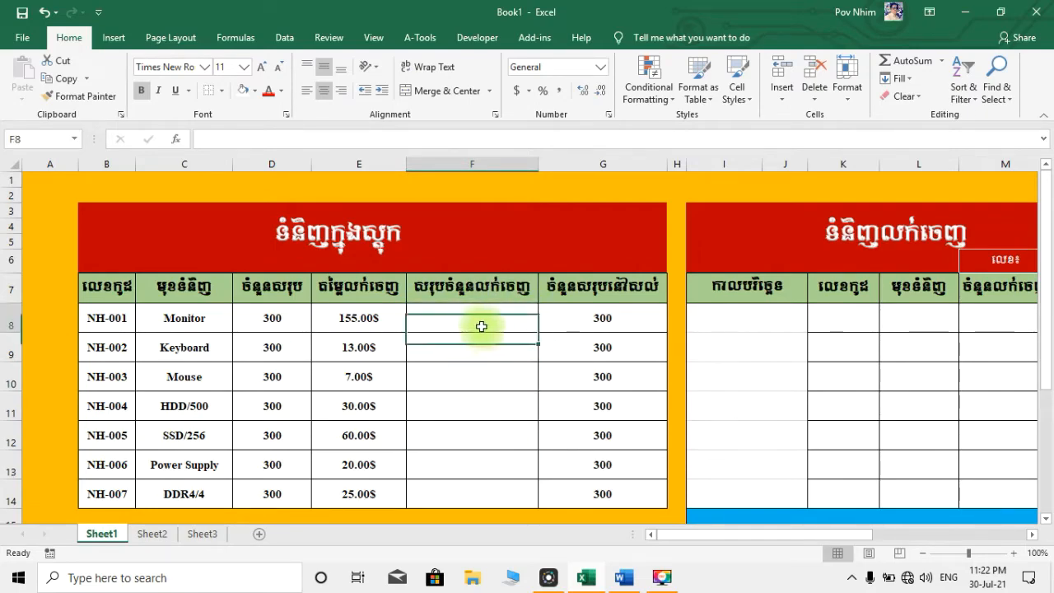
{"action": "left_click", "coordinate": [572, 320]}
{"action": "left_click", "coordinate": [586, 435]}
Step: Examine the sales table's columns I to N, including its price cells, and compare it with the stock table
{"action": "left_click_drag", "start_coordinate": [729, 535], "coordinate": [780, 537]}
{"action": "scroll", "coordinate": [195, 349], "scroll_direction": "down", "scroll_amount": 3}
{"action": "scroll", "coordinate": [625, 394], "scroll_direction": "up", "scroll_amount": 2}
{"action": "mouse_move", "coordinate": [736, 539]}
{"action": "left_mouse_down"}
{"action": "mouse_move", "coordinate": [747, 539]}
{"action": "mouse_move", "coordinate": [736, 537]}
{"action": "left_mouse_up"}
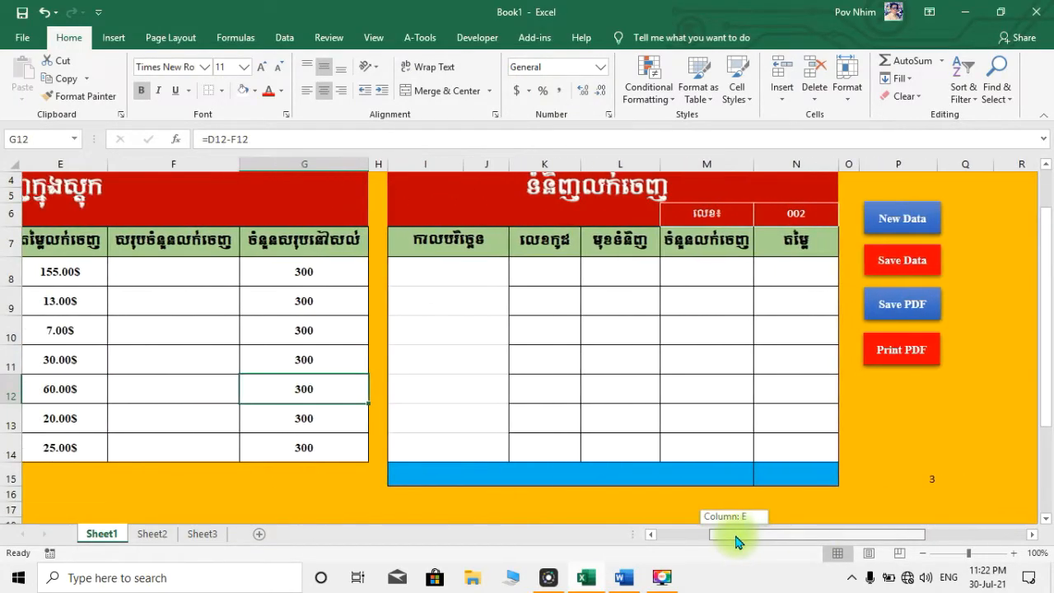
{"action": "scroll", "coordinate": [722, 414], "scroll_direction": "up", "scroll_amount": 1}
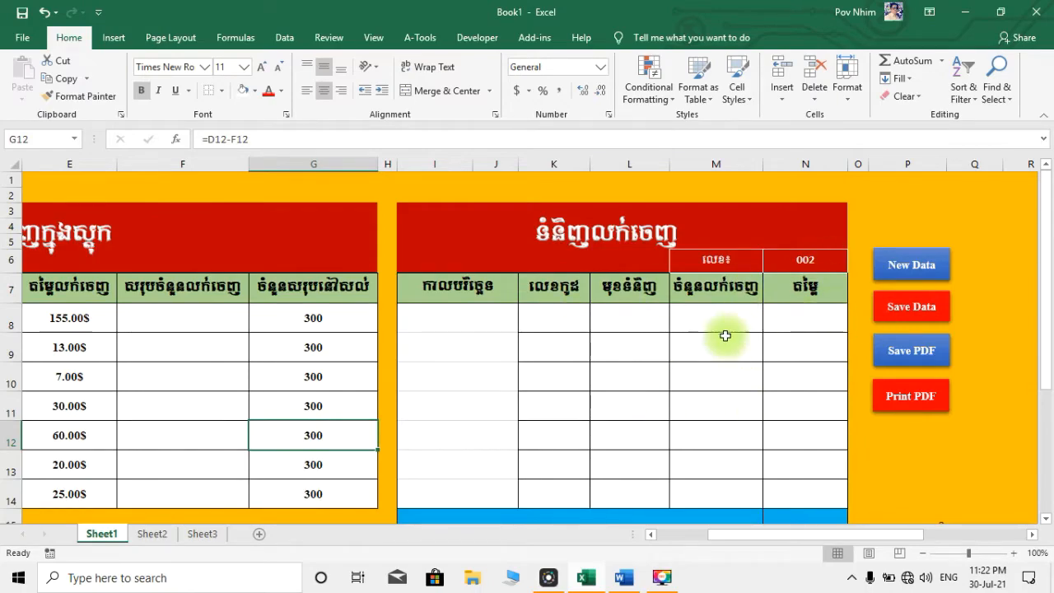
{"action": "left_click", "coordinate": [794, 320]}
{"action": "left_click", "coordinate": [807, 377]}
{"action": "left_click", "coordinate": [814, 432]}
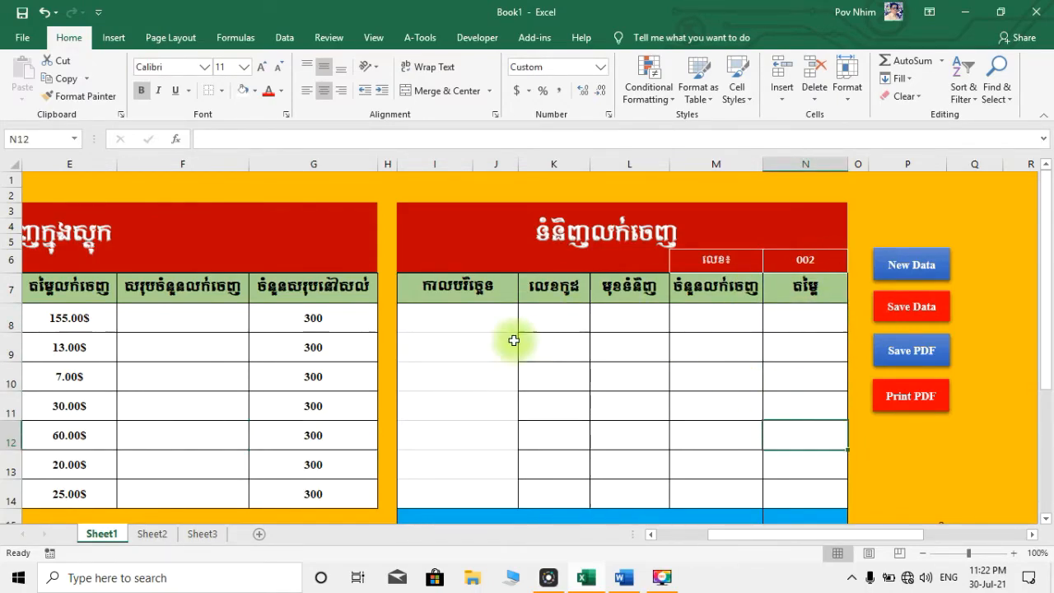
{"action": "left_click_drag", "start_coordinate": [753, 536], "coordinate": [725, 538]}
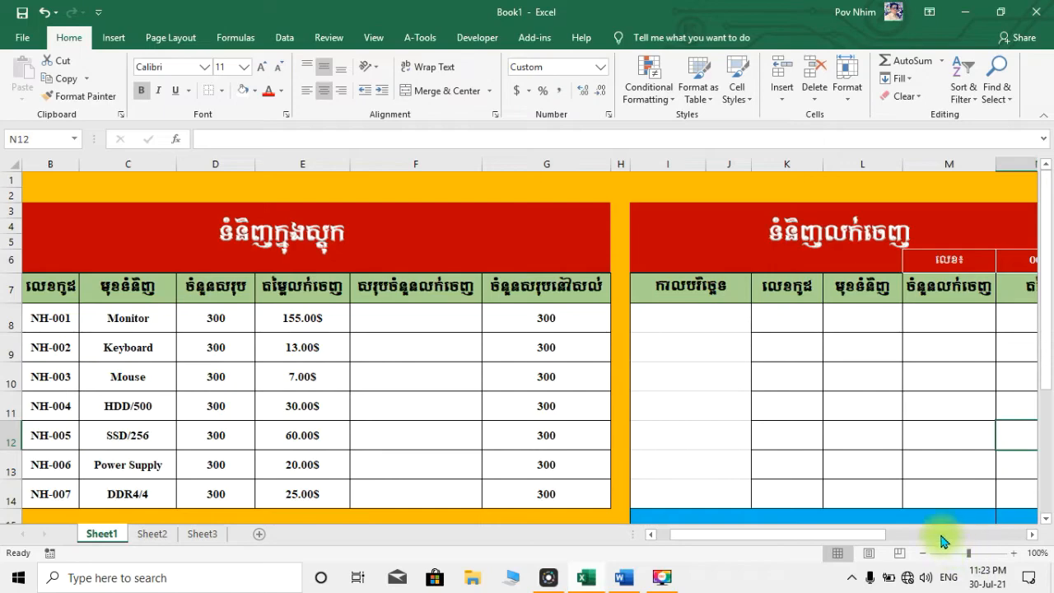
{"action": "left_click_drag", "start_coordinate": [864, 535], "coordinate": [890, 536]}
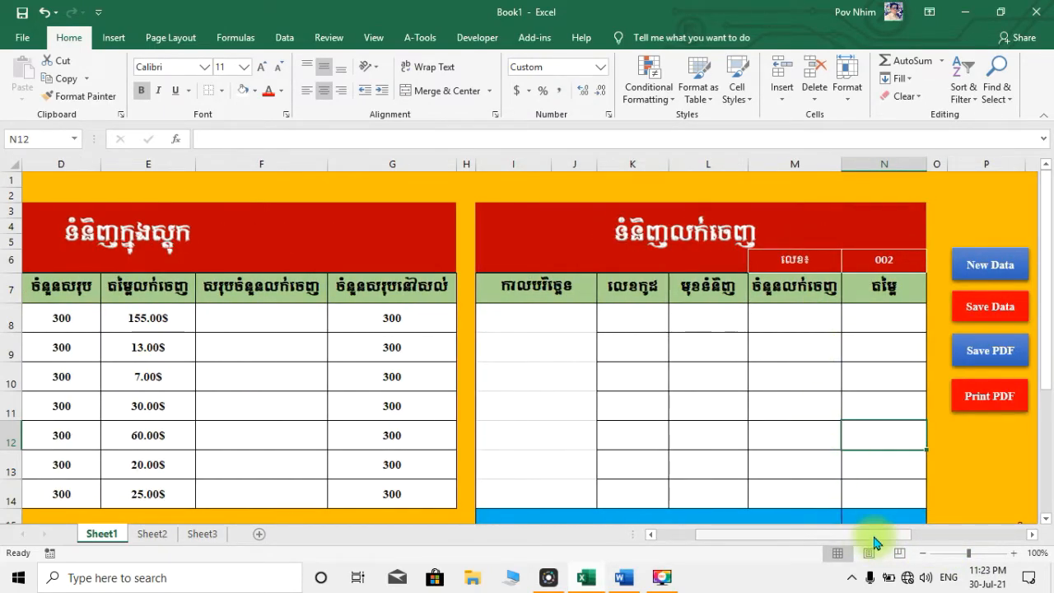
{"action": "left_click_drag", "start_coordinate": [876, 541], "coordinate": [864, 541]}
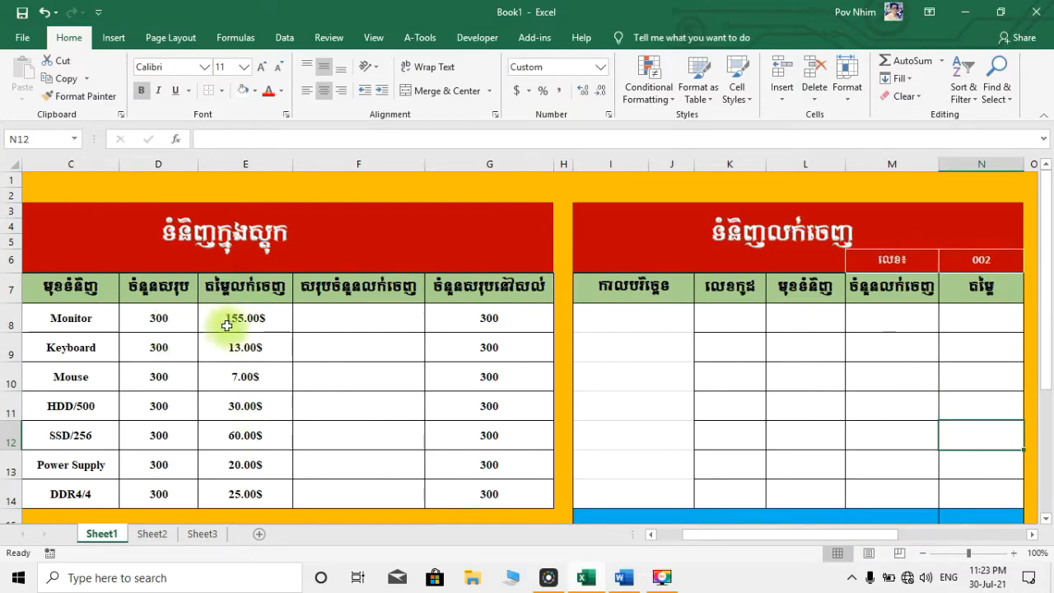
{"action": "left_click_drag", "start_coordinate": [769, 540], "coordinate": [730, 538]}
{"action": "scroll", "coordinate": [587, 356], "scroll_direction": "down", "scroll_amount": 1}
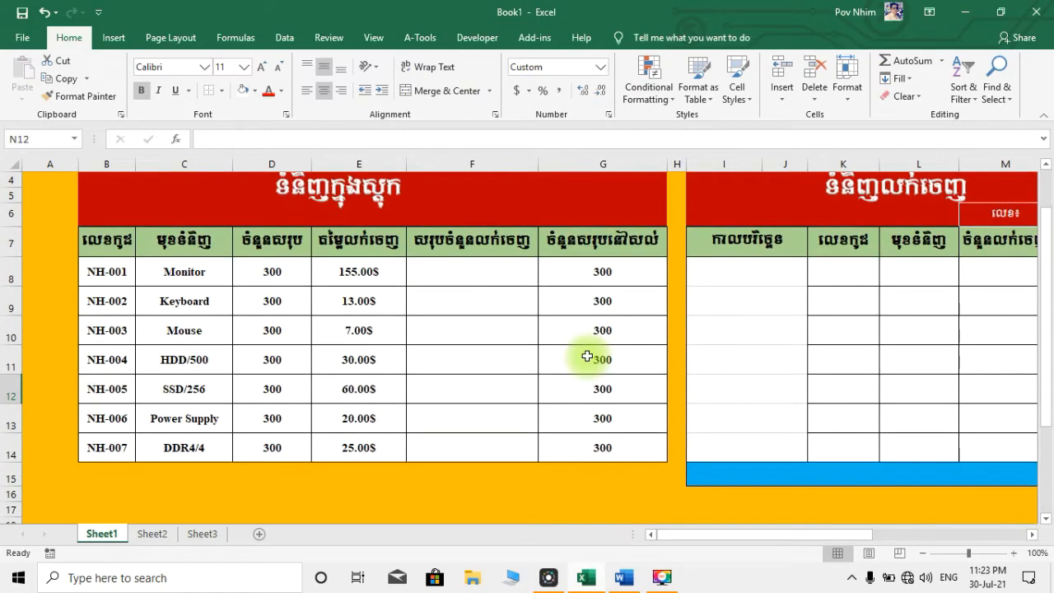
Step: Switch the input language to Khmer and enter the label "សរុប" in the merged total cell I15 of the sales table
{"action": "left_click_drag", "start_coordinate": [818, 538], "coordinate": [858, 537]}
{"action": "left_click", "coordinate": [705, 476]}
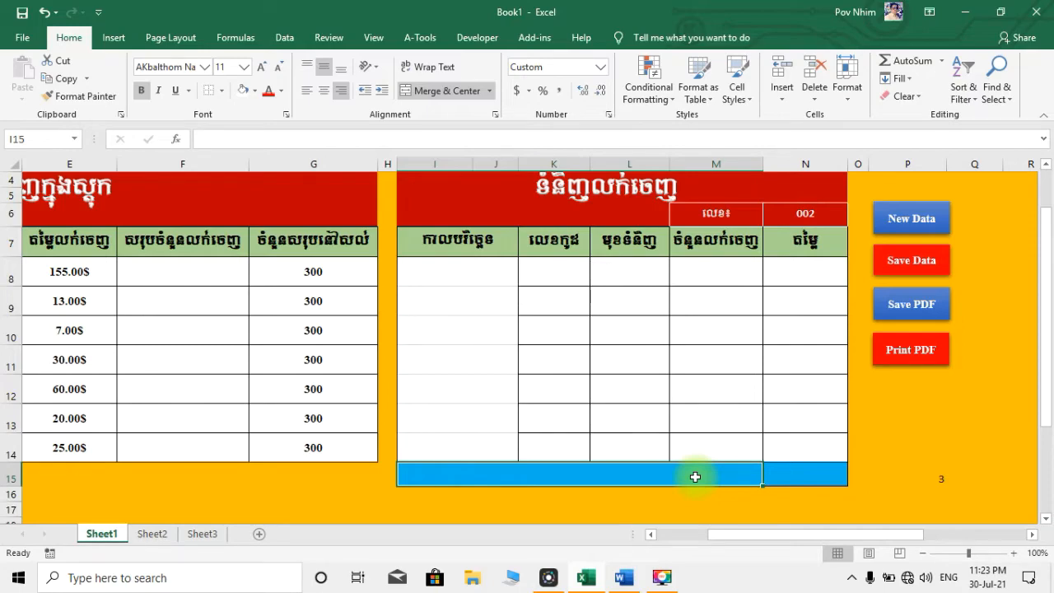
{"action": "key", "text": "super+space"}
{"action": "key", "text": "super+space"}
{"action": "key", "text": "super+space"}
{"action": "key", "text": "super+space"}
{"action": "key", "text": "super+space"}
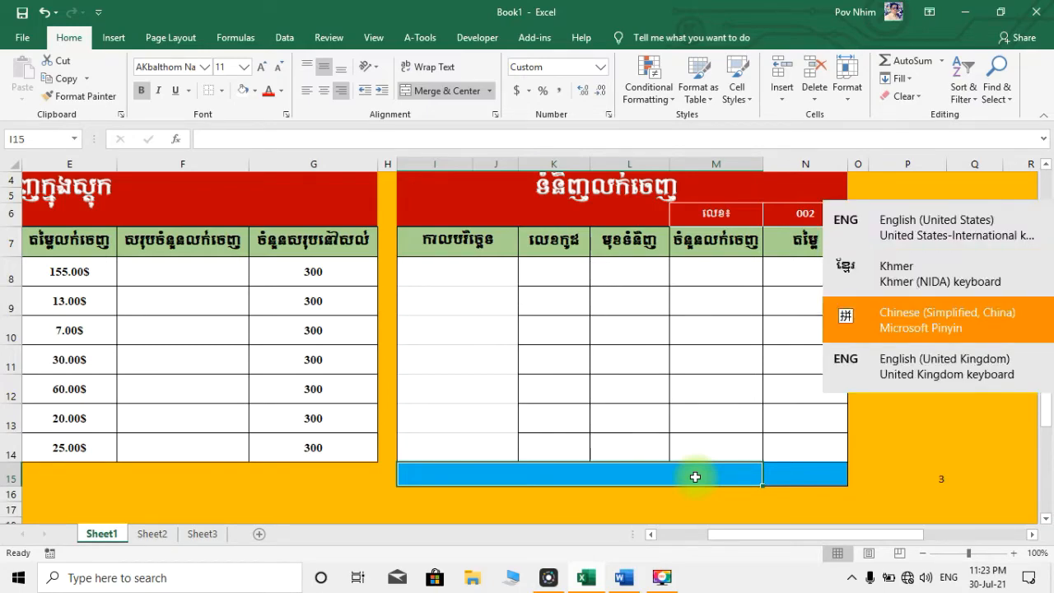
{"action": "type", "text": "សរុប"}
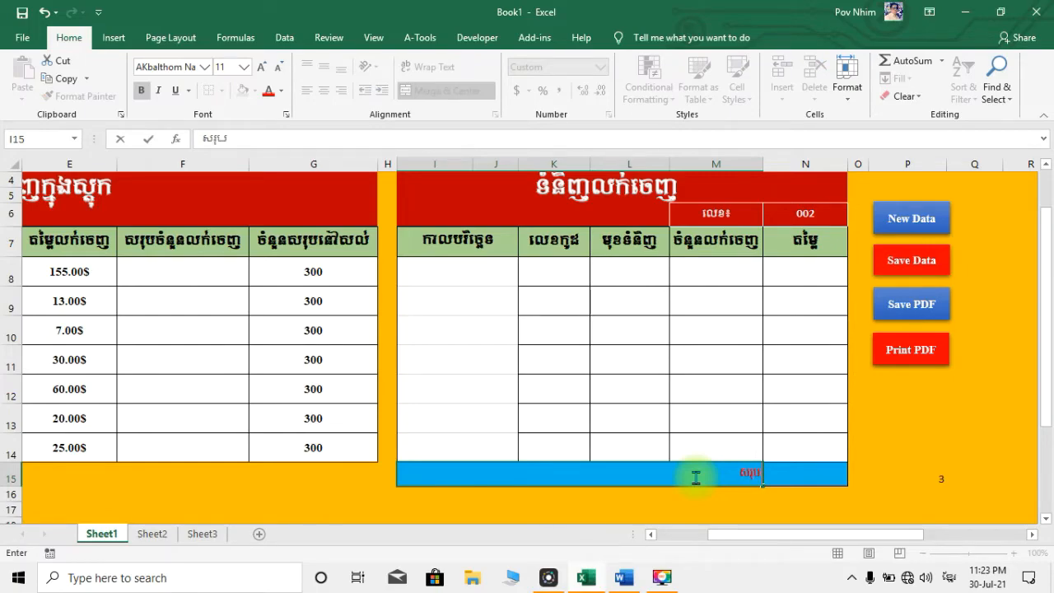
{"action": "left_click", "coordinate": [745, 508]}
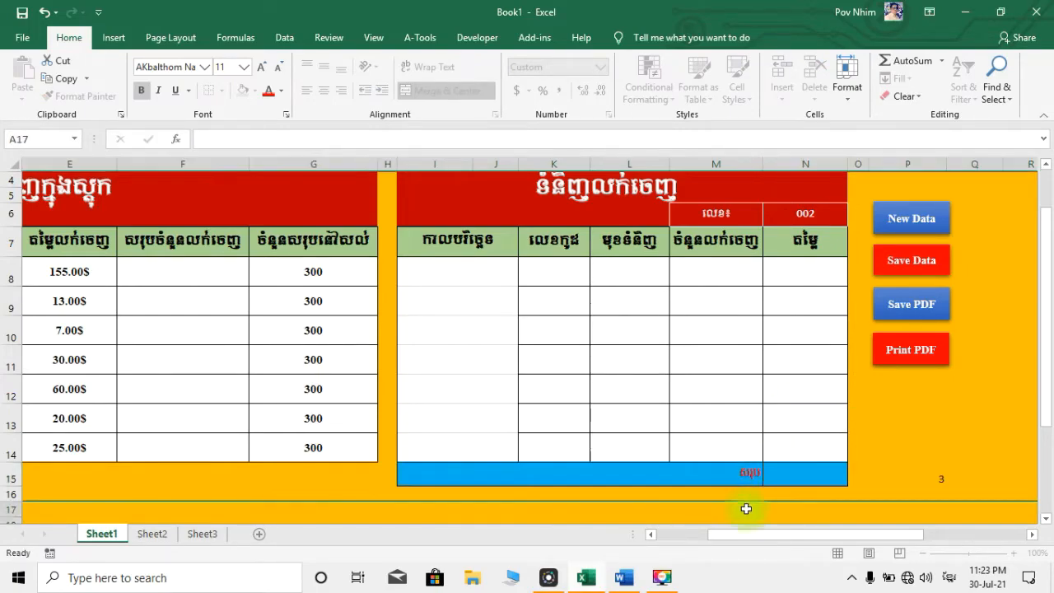
Step: Center the label in merged cell I15 and pad it with leading spaces so it sits near column M
{"action": "left_click", "coordinate": [732, 471]}
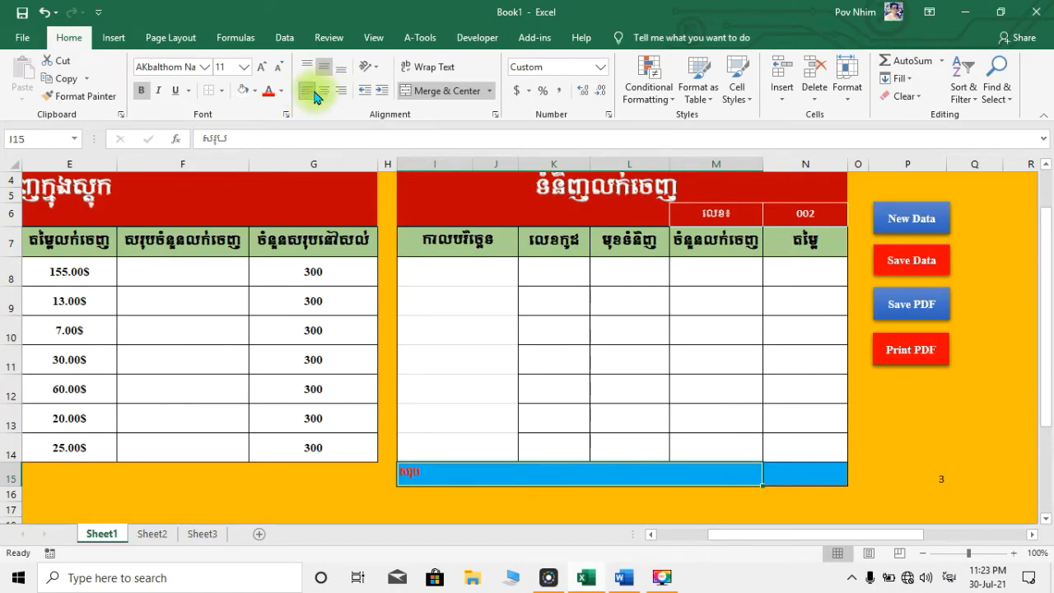
{"action": "left_click", "coordinate": [322, 91]}
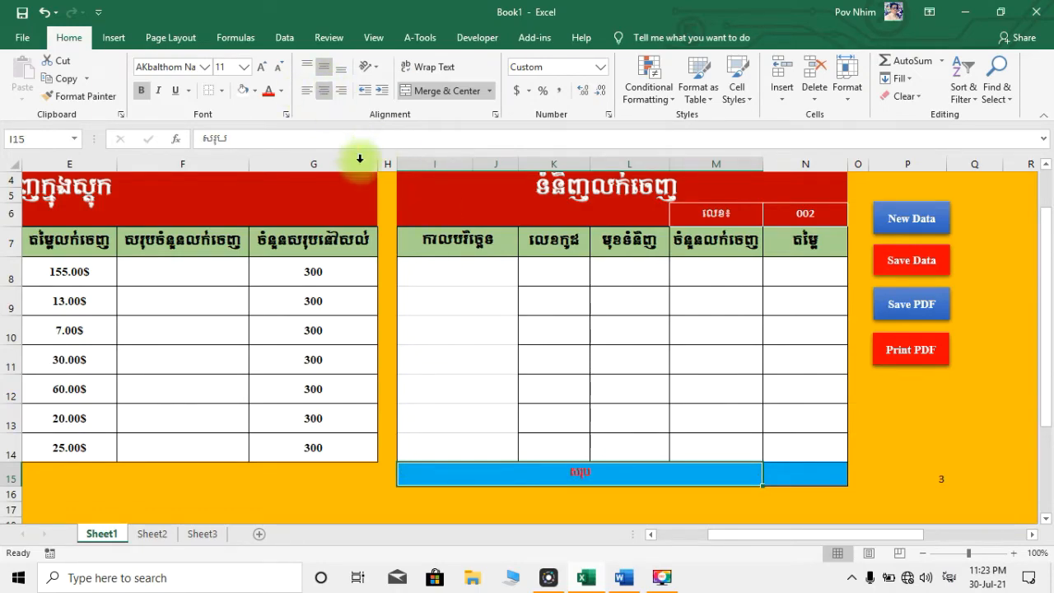
{"action": "left_click", "coordinate": [204, 136]}
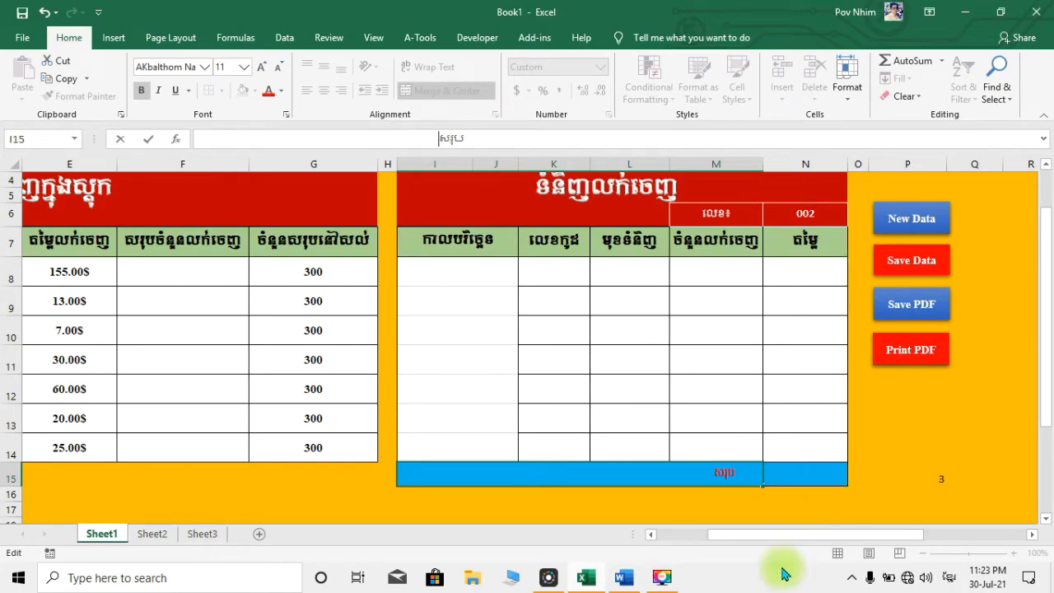
{"action": "left_click_drag", "start_coordinate": [788, 541], "coordinate": [741, 546]}
{"action": "scroll", "coordinate": [548, 404], "scroll_direction": "up", "scroll_amount": 1}
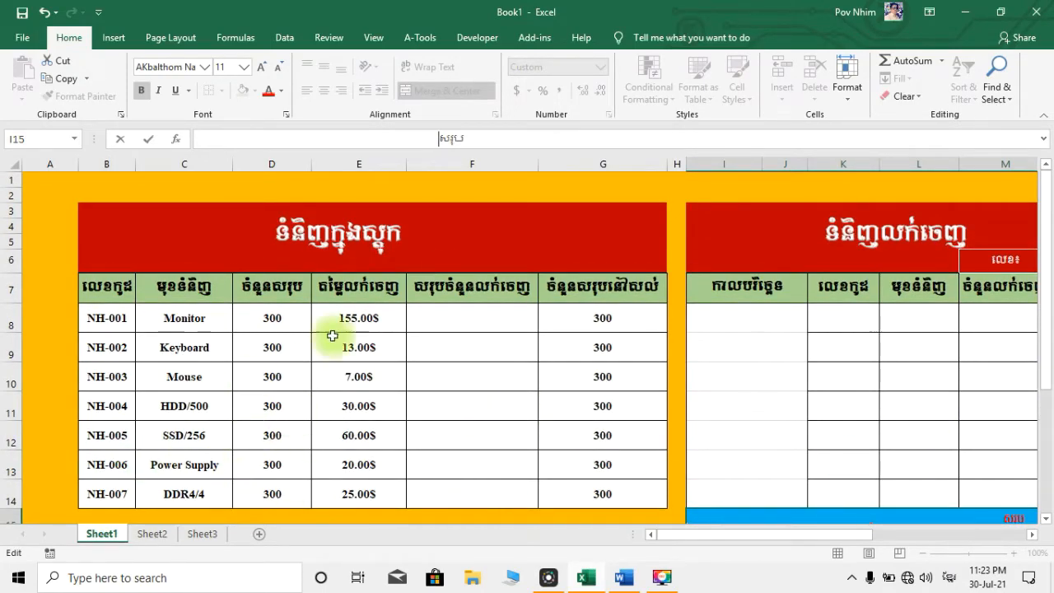
Step: Examine the sold-items list on Sheet2 and compare its product columns with the stock and sales tables on Sheet1
{"action": "left_click", "coordinate": [150, 533]}
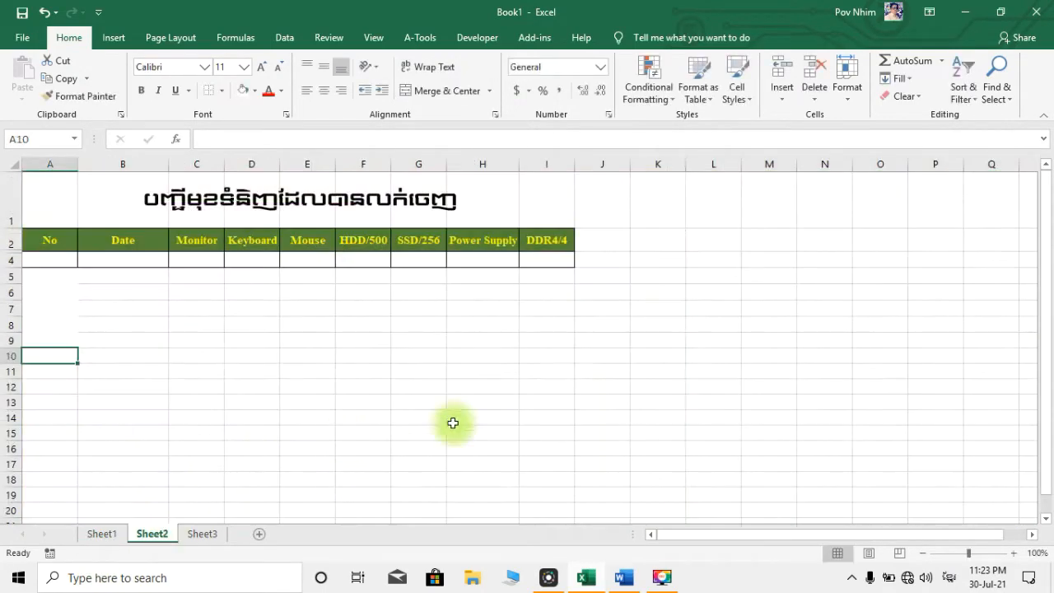
{"action": "left_click", "coordinate": [1013, 552]}
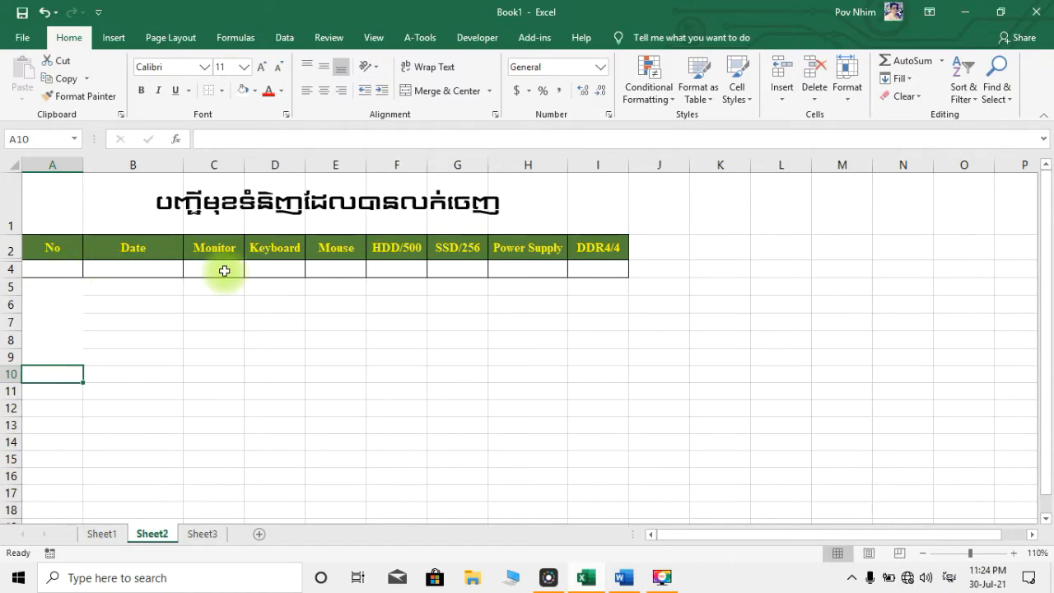
{"action": "left_click", "coordinate": [104, 533]}
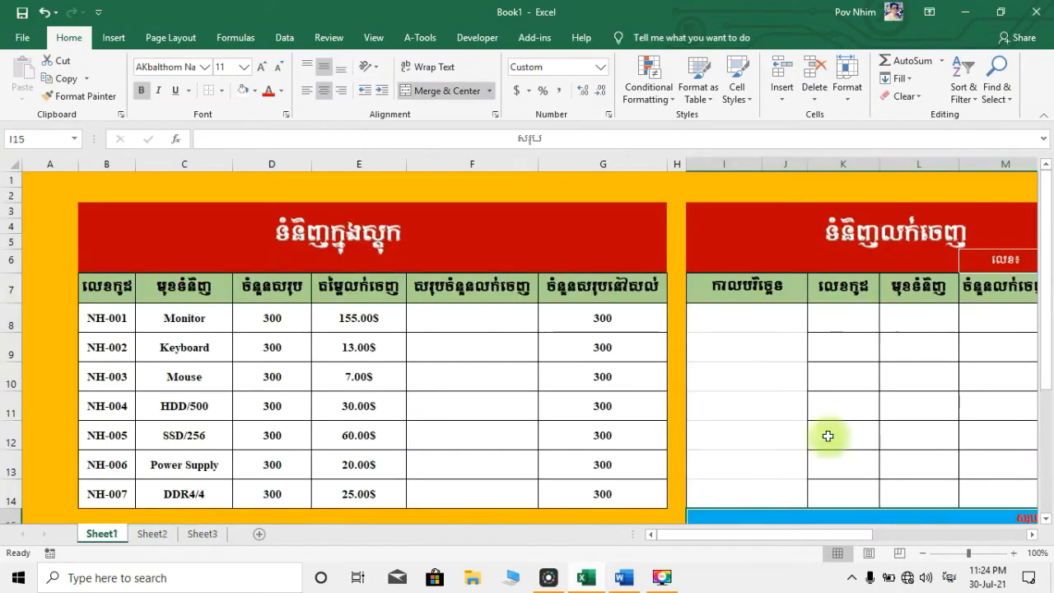
{"action": "left_click_drag", "start_coordinate": [859, 538], "coordinate": [920, 537]}
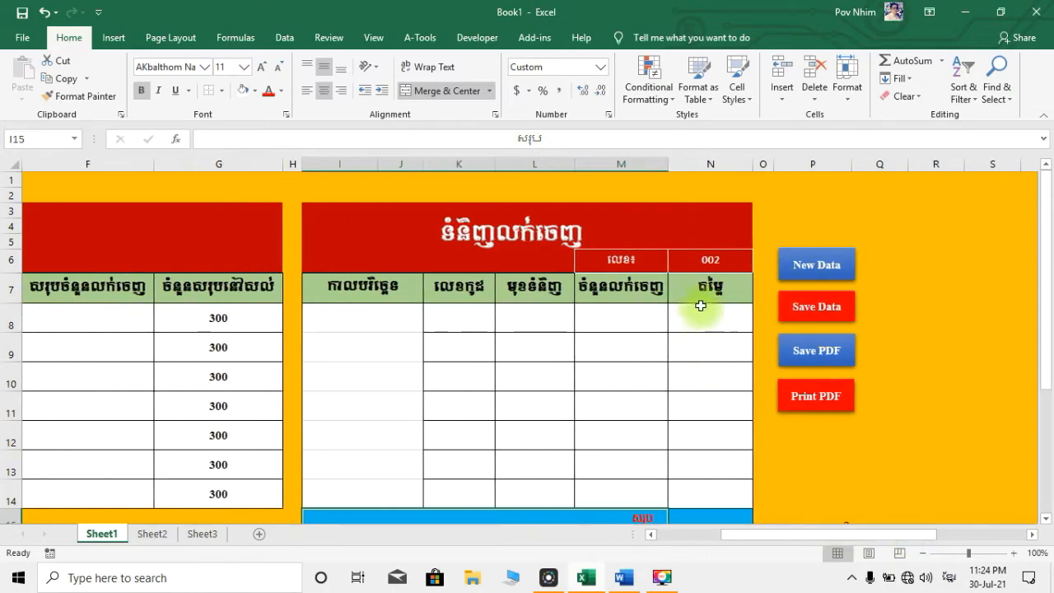
{"action": "left_click_drag", "start_coordinate": [733, 534], "coordinate": [675, 536]}
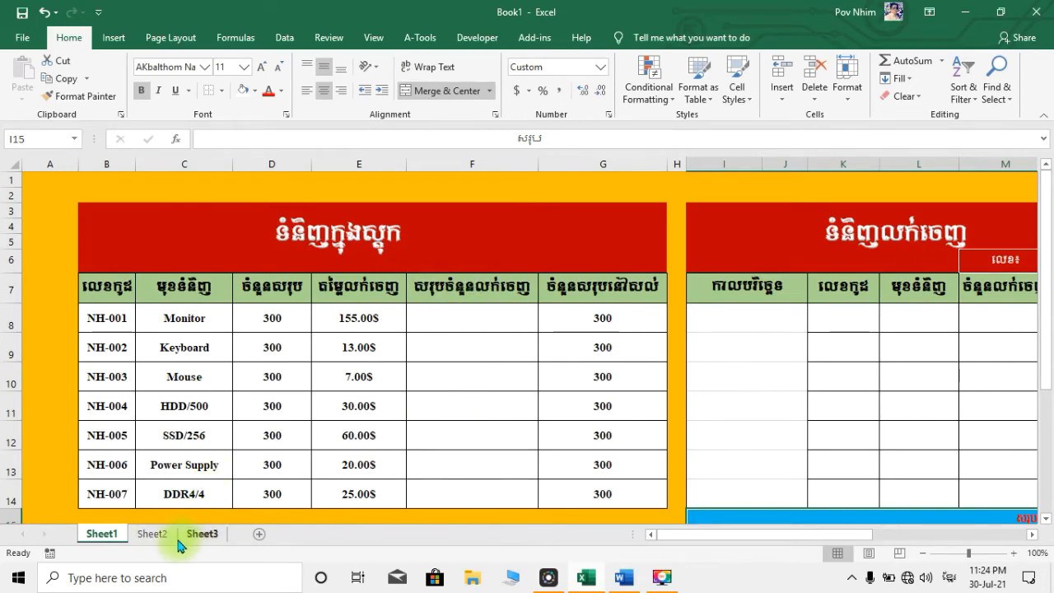
{"action": "left_click", "coordinate": [151, 534]}
{"action": "left_click", "coordinate": [56, 269]}
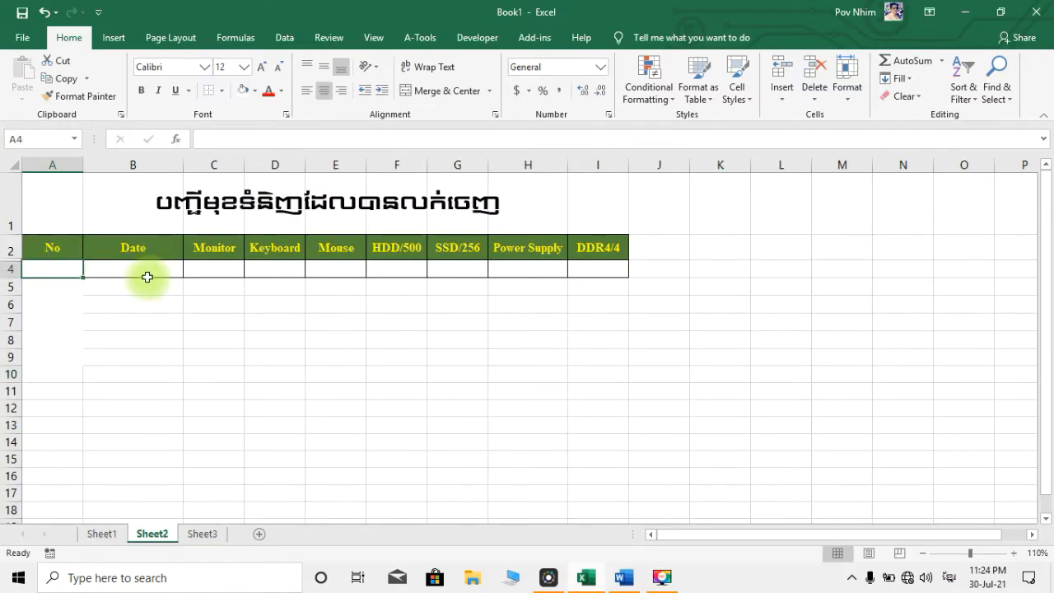
{"action": "left_click", "coordinate": [275, 274]}
Step: View the invoice on Sheet3 at 90% zoom and examine its green shop banner and title
{"action": "left_click", "coordinate": [202, 534]}
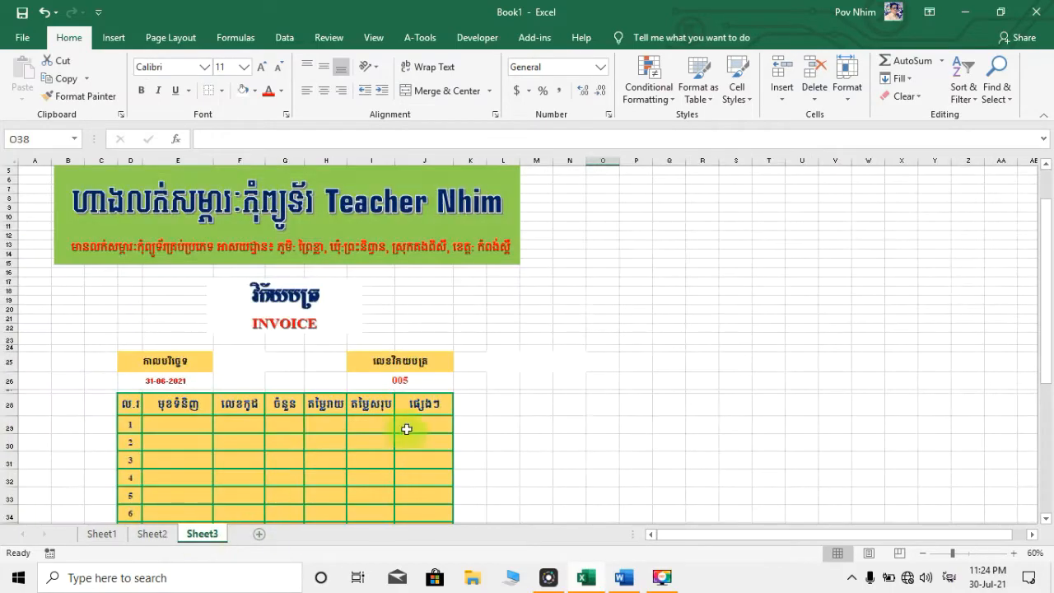
{"action": "scroll", "coordinate": [583, 384], "scroll_direction": "down", "scroll_amount": 1}
{"action": "scroll", "coordinate": [584, 383], "scroll_direction": "up", "scroll_amount": 1}
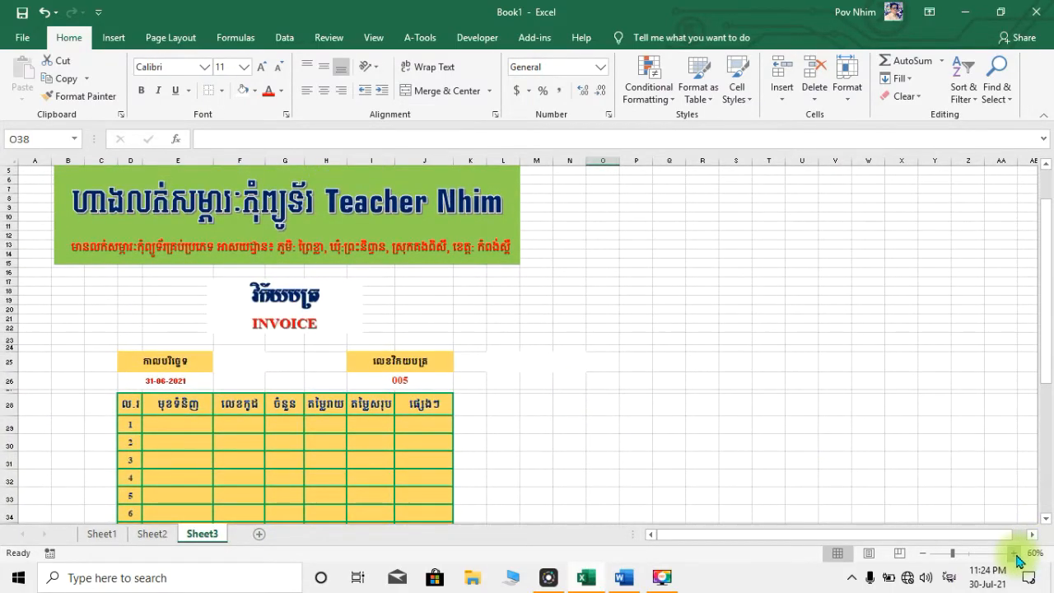
{"action": "left_click", "coordinate": [1013, 554]}
{"action": "left_click", "coordinate": [1014, 553]}
{"action": "left_click", "coordinate": [1014, 553]}
{"action": "scroll", "coordinate": [421, 279], "scroll_direction": "up", "scroll_amount": 3}
{"action": "scroll", "coordinate": [431, 267], "scroll_direction": "down", "scroll_amount": 1}
{"action": "scroll", "coordinate": [496, 274], "scroll_direction": "up", "scroll_amount": 1}
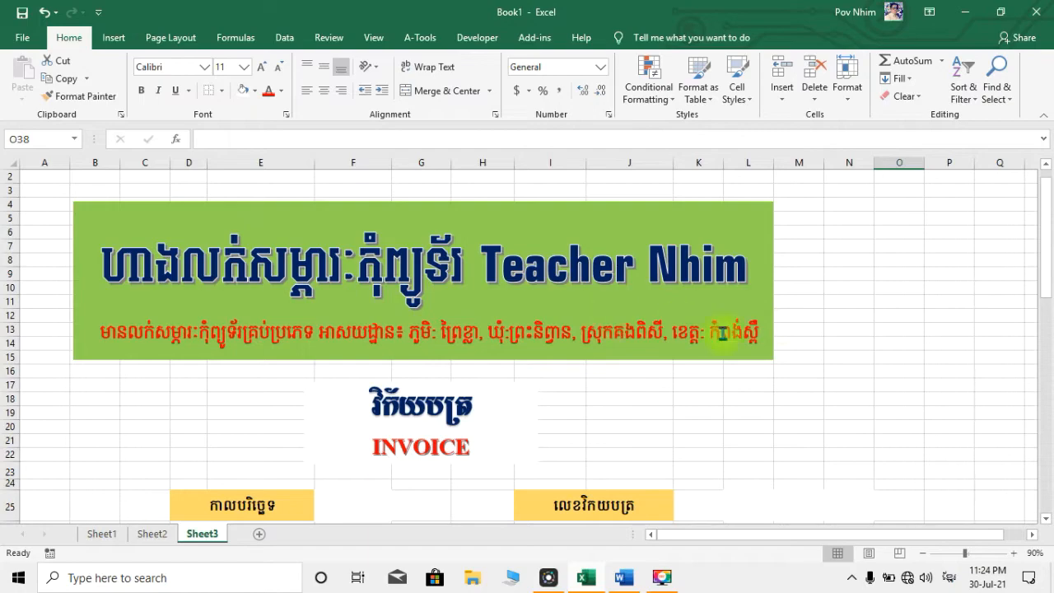
{"action": "left_click", "coordinate": [102, 263]}
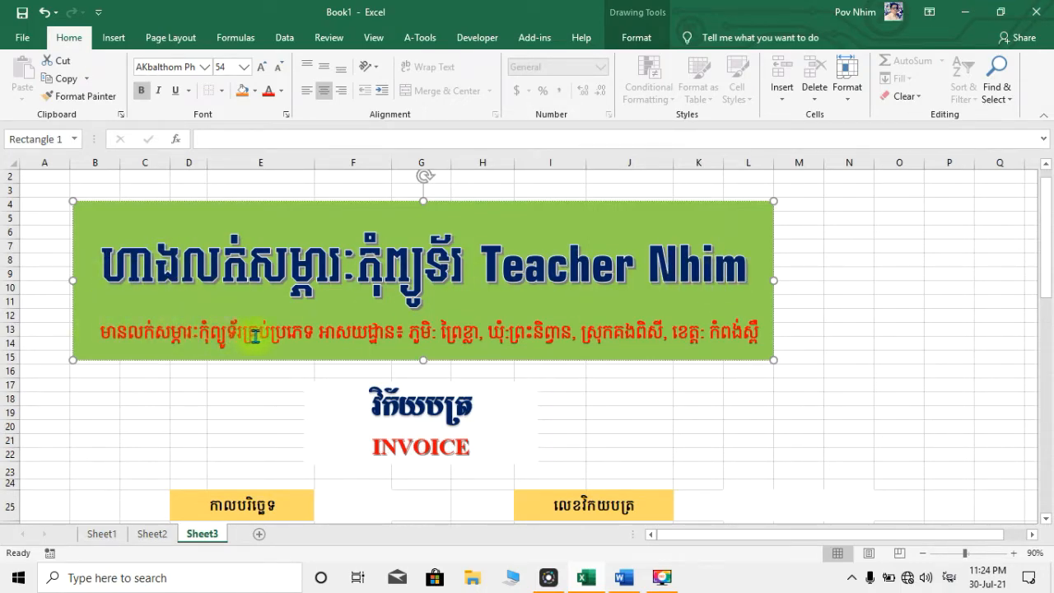
Step: Examine the invoice's date and number fields, item table, total row, signature lines and footer note
{"action": "scroll", "coordinate": [683, 340], "scroll_direction": "down", "scroll_amount": 8}
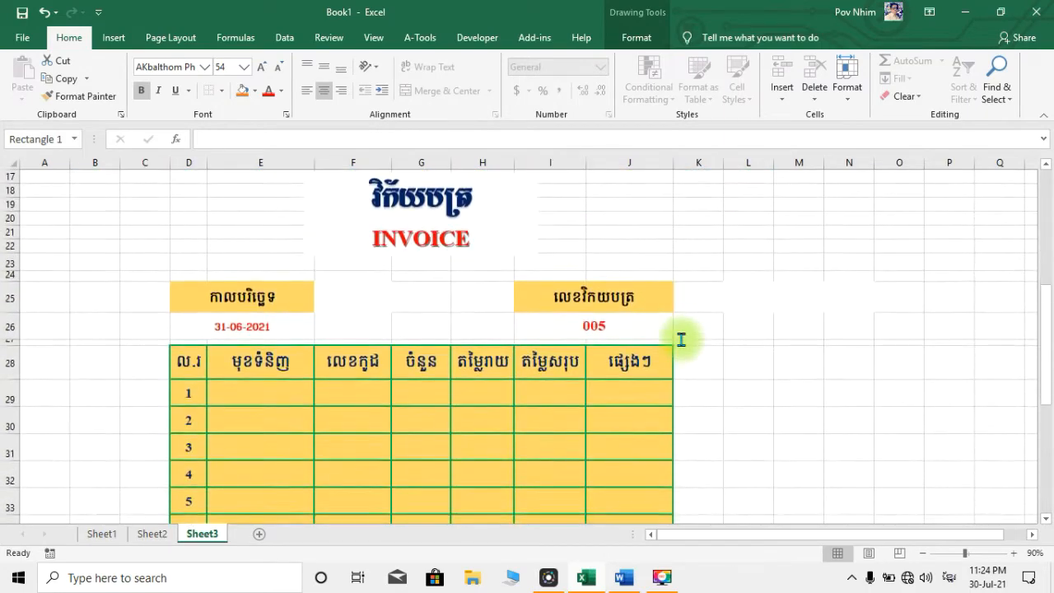
{"action": "scroll", "coordinate": [346, 302], "scroll_direction": "up", "scroll_amount": 1}
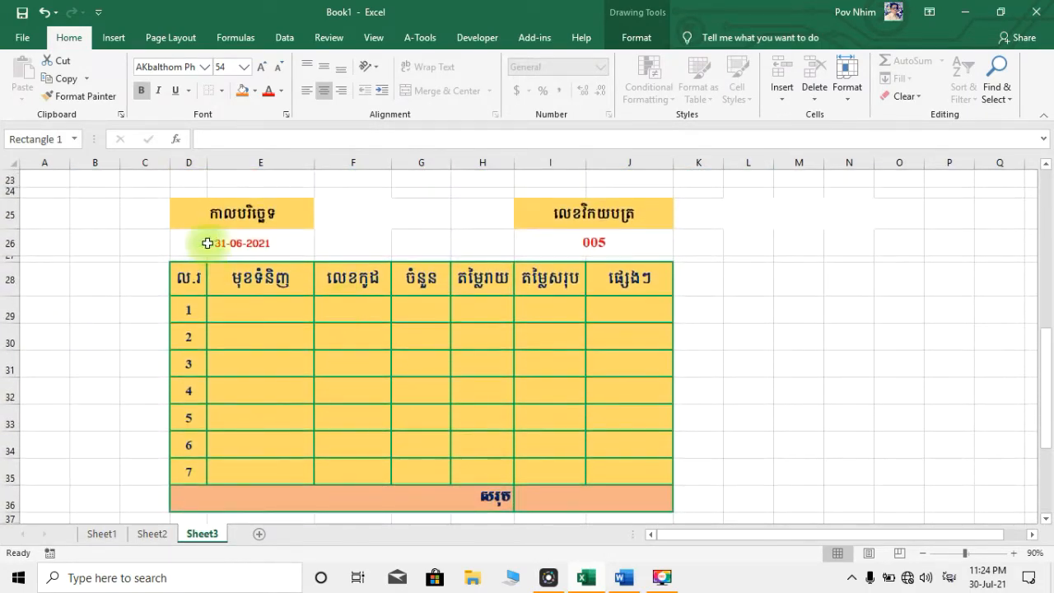
{"action": "scroll", "coordinate": [563, 383], "scroll_direction": "down", "scroll_amount": 3}
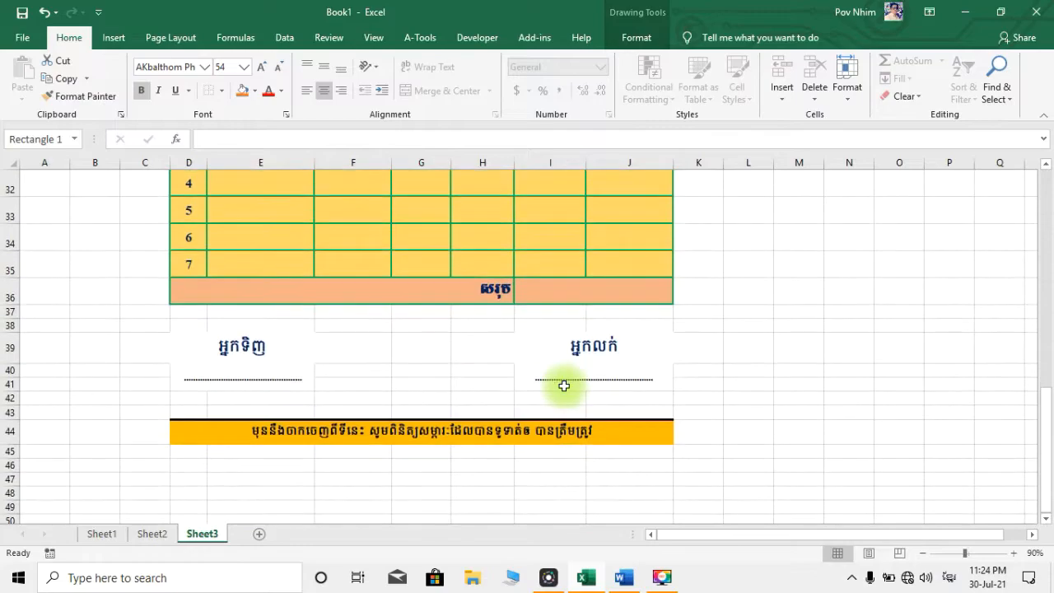
{"action": "scroll", "coordinate": [563, 383], "scroll_direction": "up", "scroll_amount": 3}
{"action": "scroll", "coordinate": [431, 356], "scroll_direction": "up", "scroll_amount": 2}
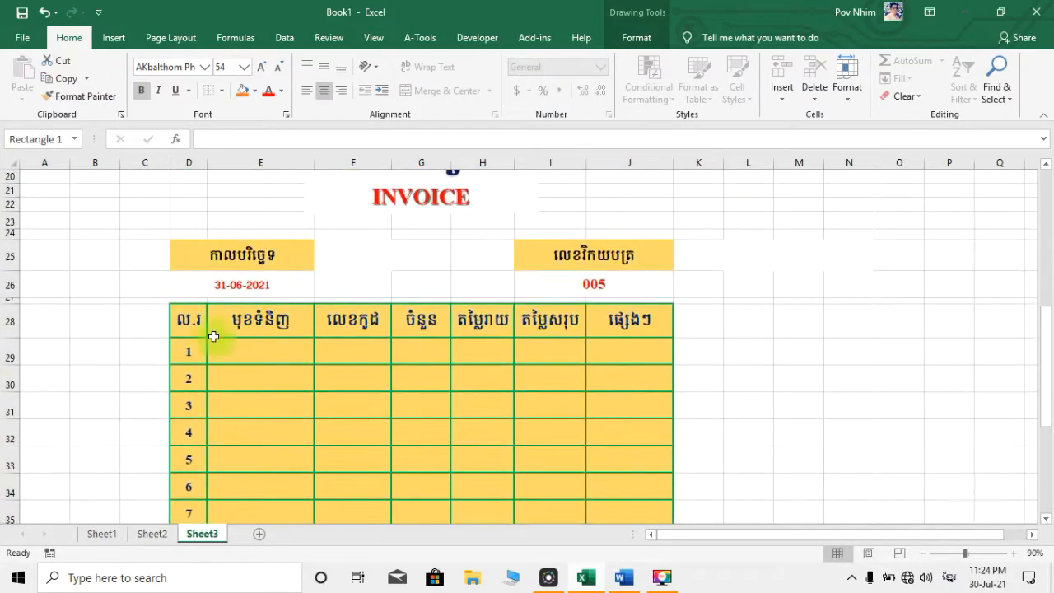
Step: Review Sheet2 and the sales table on Sheet1 again and compare them with the invoice on Sheet3
{"action": "left_click", "coordinate": [155, 540]}
{"action": "left_click", "coordinate": [193, 538]}
{"action": "left_click", "coordinate": [159, 538]}
{"action": "left_click", "coordinate": [102, 539]}
{"action": "mouse_move", "coordinate": [812, 537]}
{"action": "left_mouse_down"}
{"action": "mouse_move", "coordinate": [894, 539]}
{"action": "mouse_move", "coordinate": [807, 556]}
{"action": "left_mouse_up"}
{"action": "left_click", "coordinate": [202, 534]}
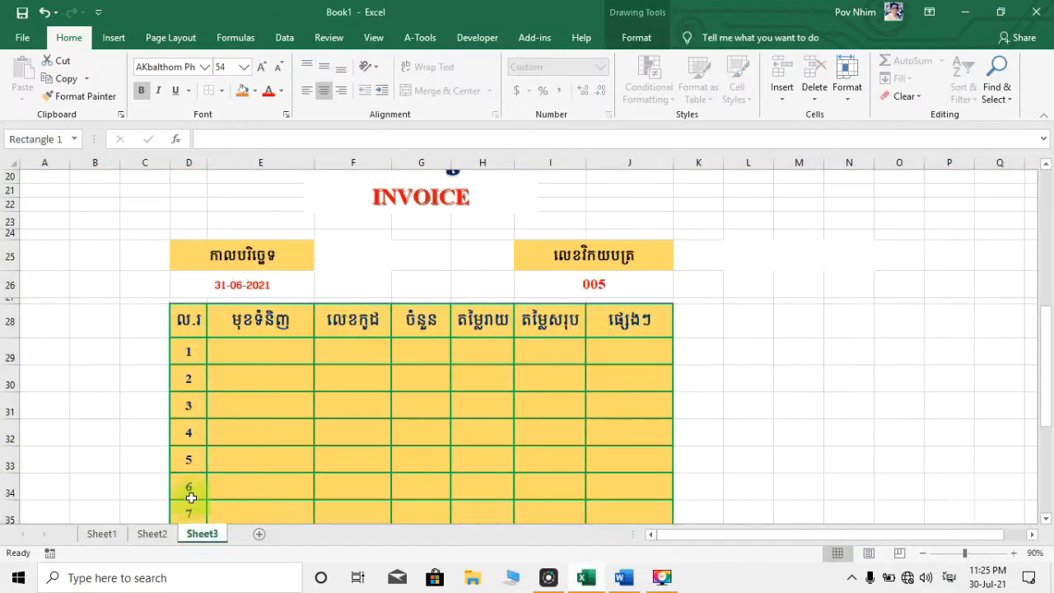
Step: Hide the gridlines on the invoice sheet
{"action": "left_click", "coordinate": [508, 370]}
{"action": "scroll", "coordinate": [626, 296], "scroll_direction": "up", "scroll_amount": 5}
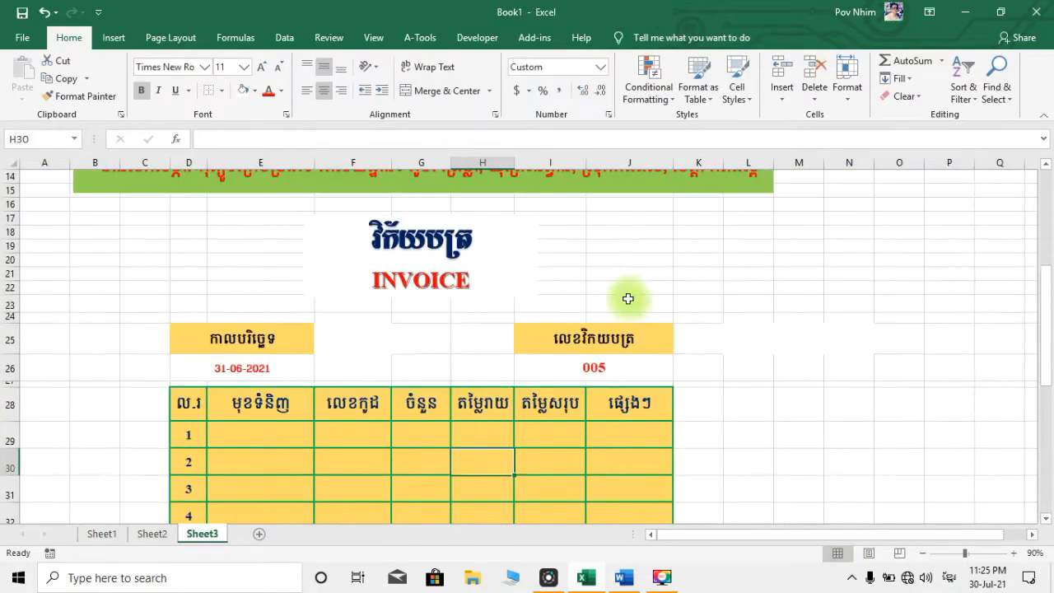
{"action": "scroll", "coordinate": [510, 320], "scroll_direction": "up", "scroll_amount": 3}
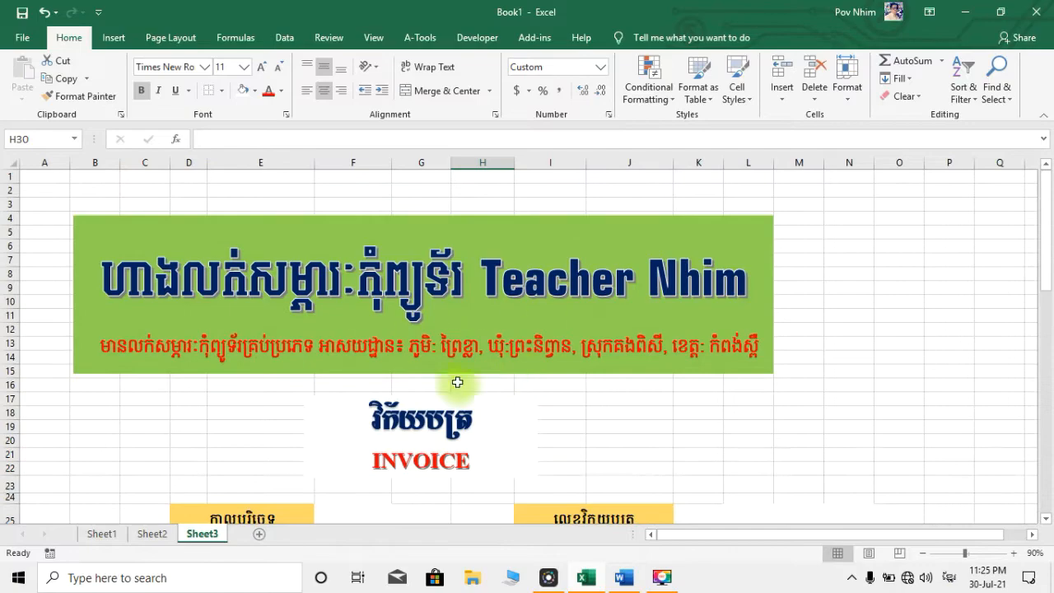
{"action": "scroll", "coordinate": [71, 371], "scroll_direction": "up", "scroll_amount": 1}
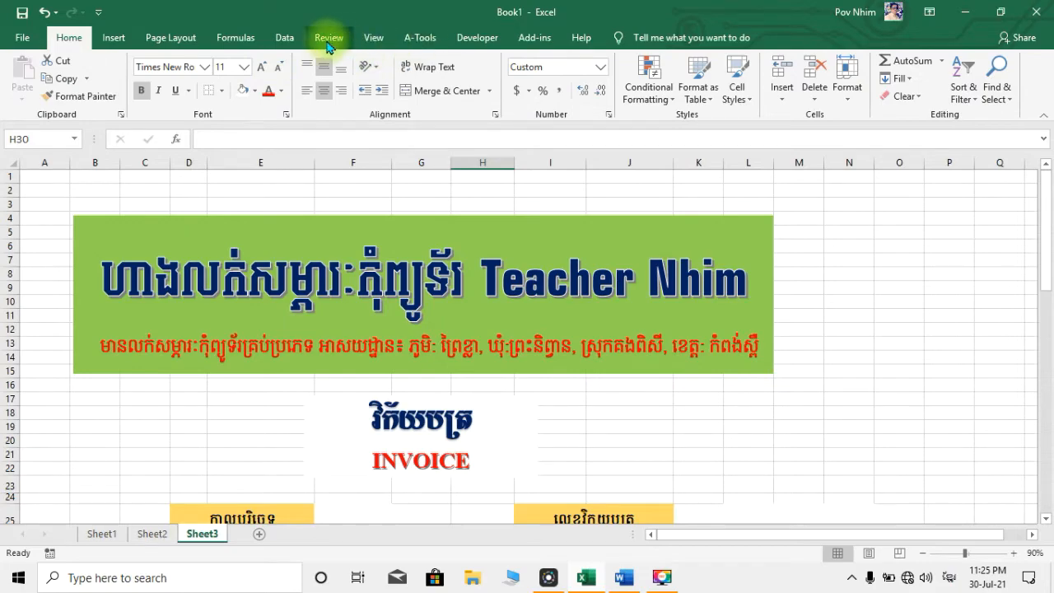
{"action": "left_click", "coordinate": [375, 37]}
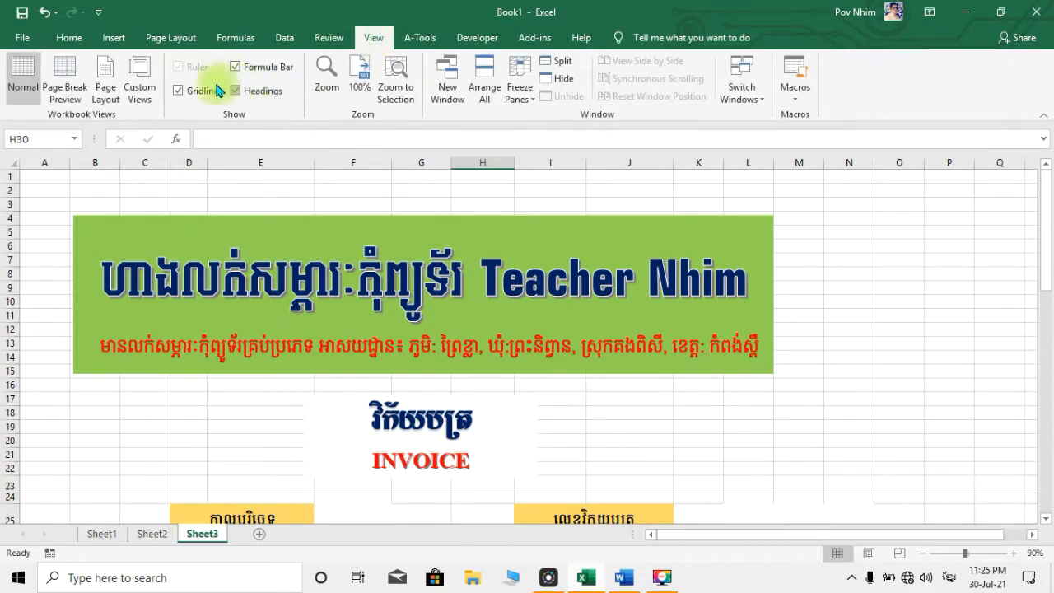
{"action": "left_click", "coordinate": [177, 91]}
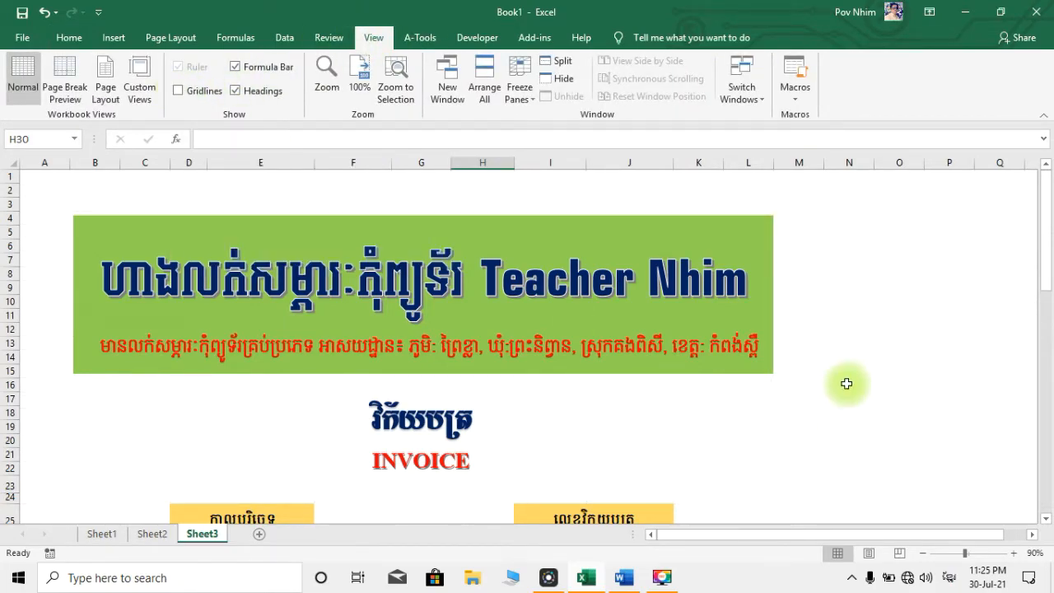
Step: Examine the invoice's layout without gridlines, from the shop banner down to the total row
{"action": "scroll", "coordinate": [846, 379], "scroll_direction": "down", "scroll_amount": 7}
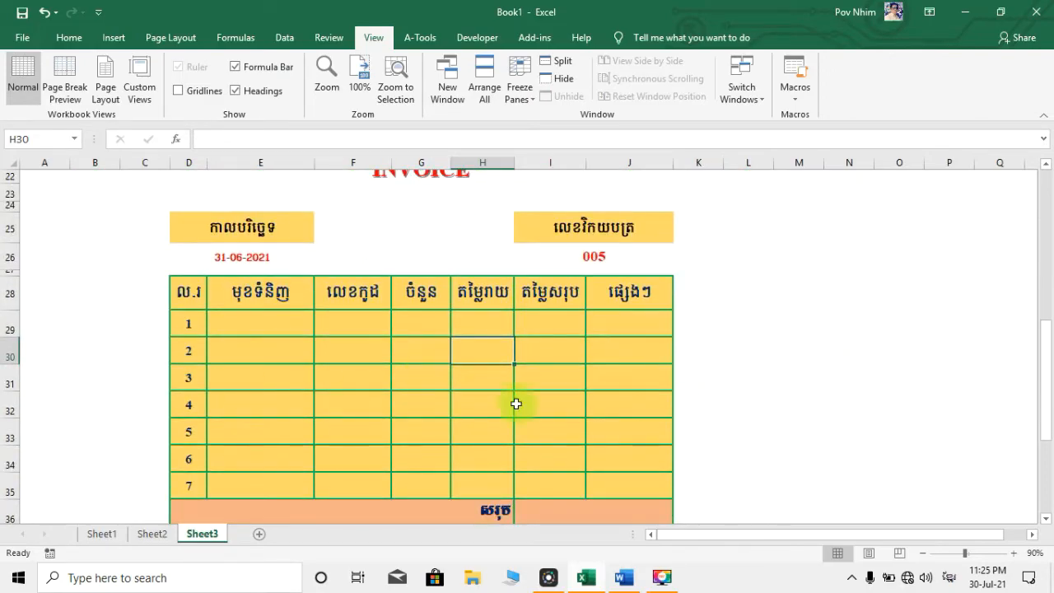
{"action": "scroll", "coordinate": [968, 292], "scroll_direction": "up", "scroll_amount": 2}
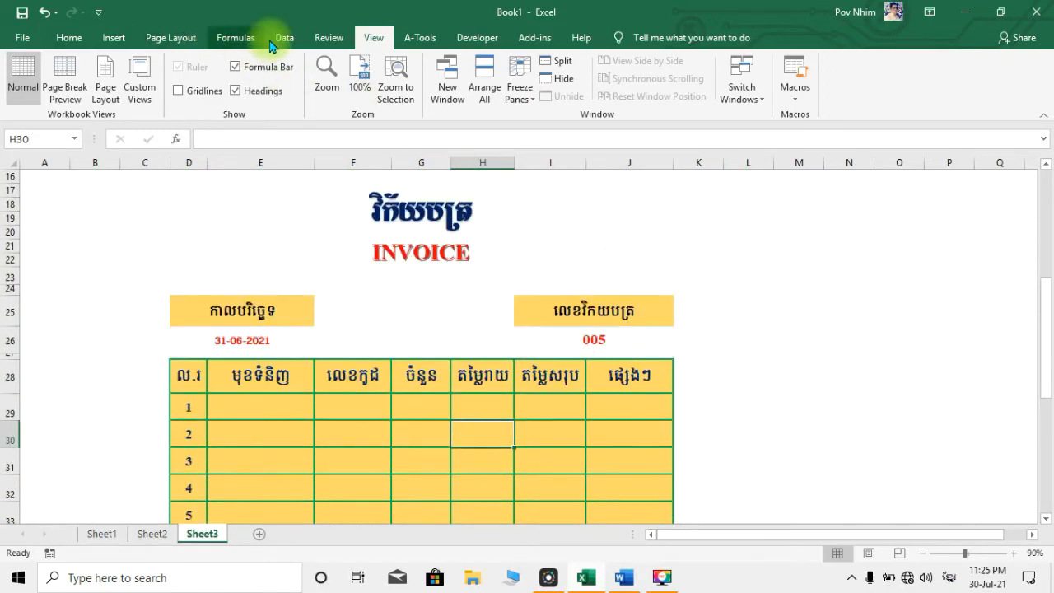
{"action": "left_click", "coordinate": [326, 38]}
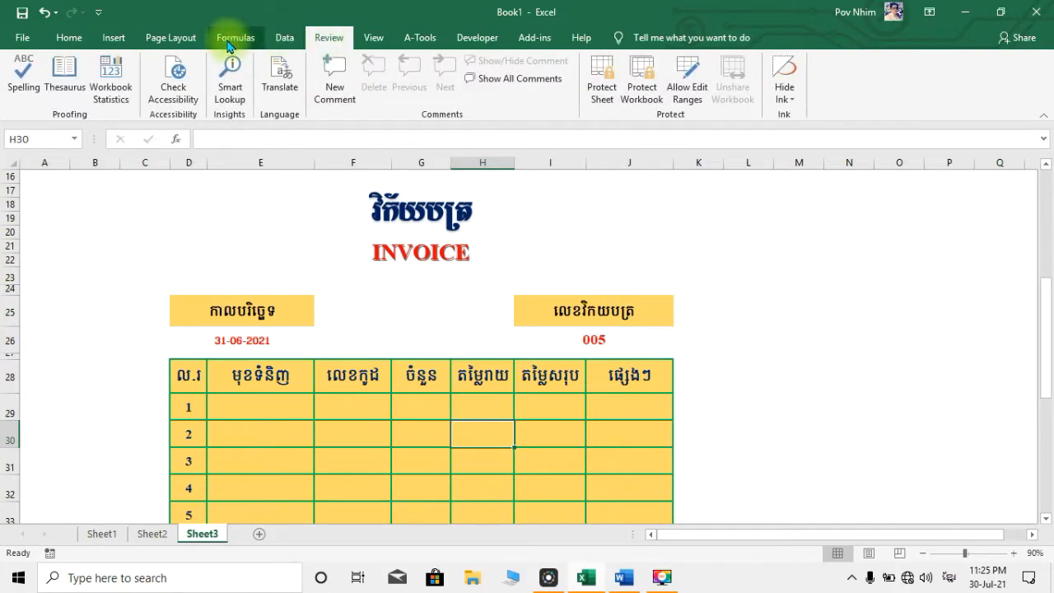
{"action": "left_click", "coordinate": [195, 38]}
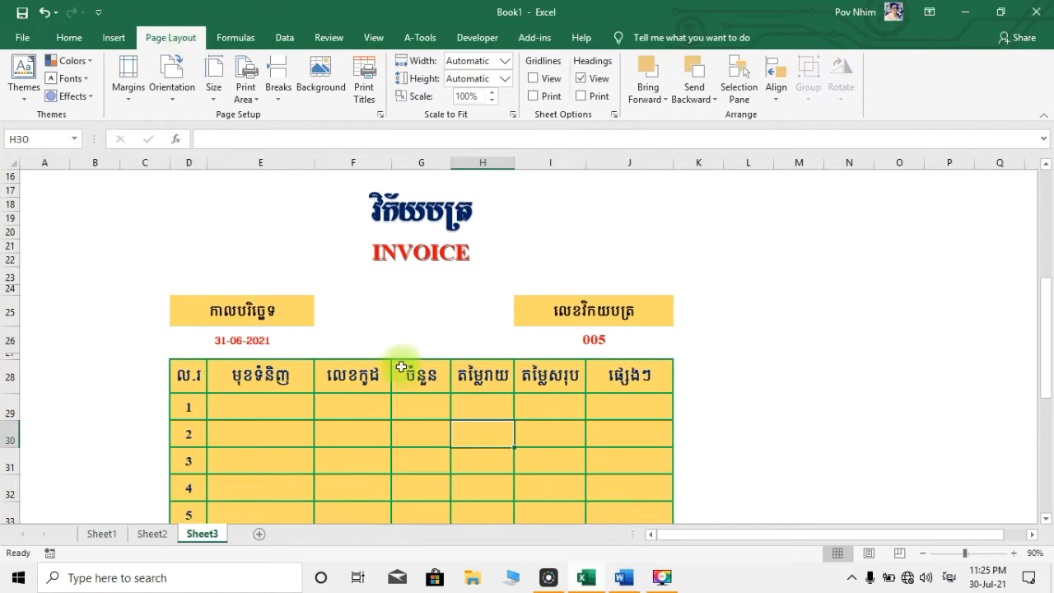
{"action": "scroll", "coordinate": [603, 366], "scroll_direction": "down", "scroll_amount": 2}
{"action": "scroll", "coordinate": [602, 365], "scroll_direction": "down", "scroll_amount": 1}
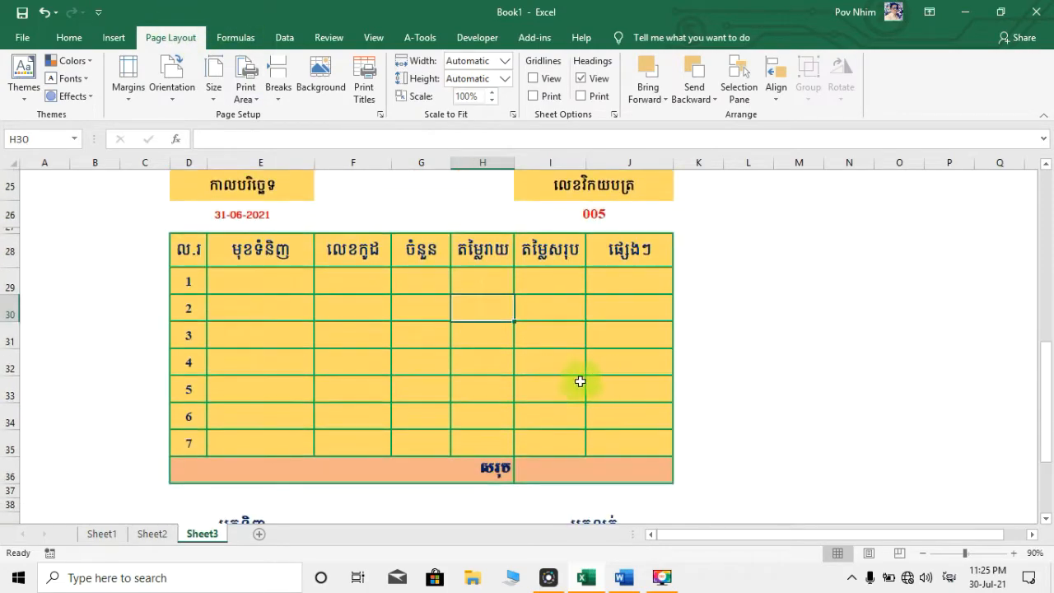
{"action": "scroll", "coordinate": [598, 382], "scroll_direction": "up", "scroll_amount": 2}
{"action": "scroll", "coordinate": [382, 386], "scroll_direction": "up", "scroll_amount": 3}
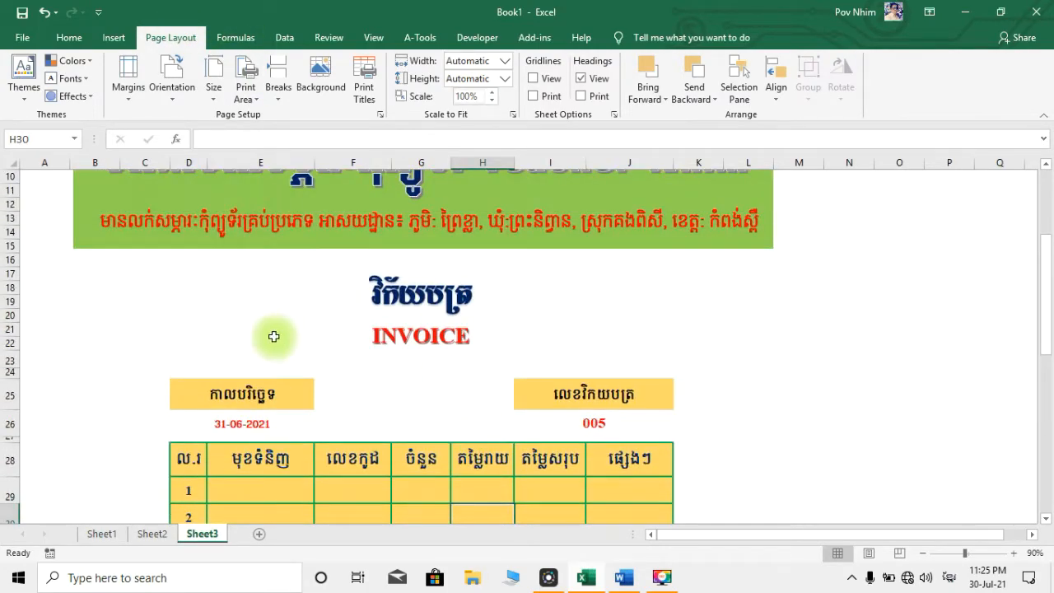
{"action": "scroll", "coordinate": [271, 334], "scroll_direction": "down", "scroll_amount": 1}
{"action": "scroll", "coordinate": [483, 423], "scroll_direction": "down", "scroll_amount": 1}
{"action": "scroll", "coordinate": [496, 423], "scroll_direction": "up", "scroll_amount": 1}
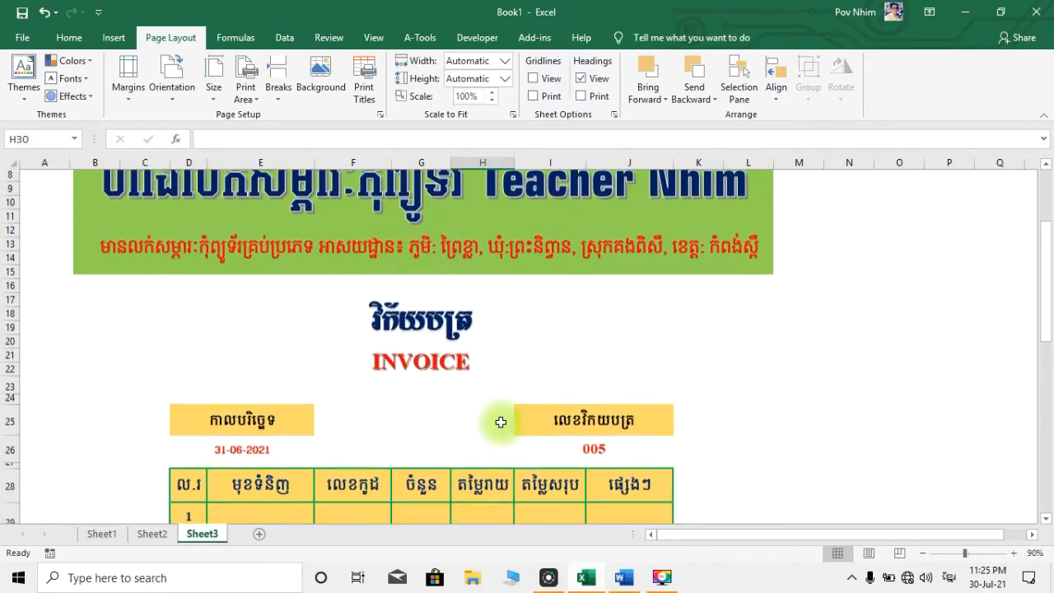
{"action": "scroll", "coordinate": [499, 425], "scroll_direction": "down", "scroll_amount": 1}
{"action": "scroll", "coordinate": [498, 425], "scroll_direction": "up", "scroll_amount": 1}
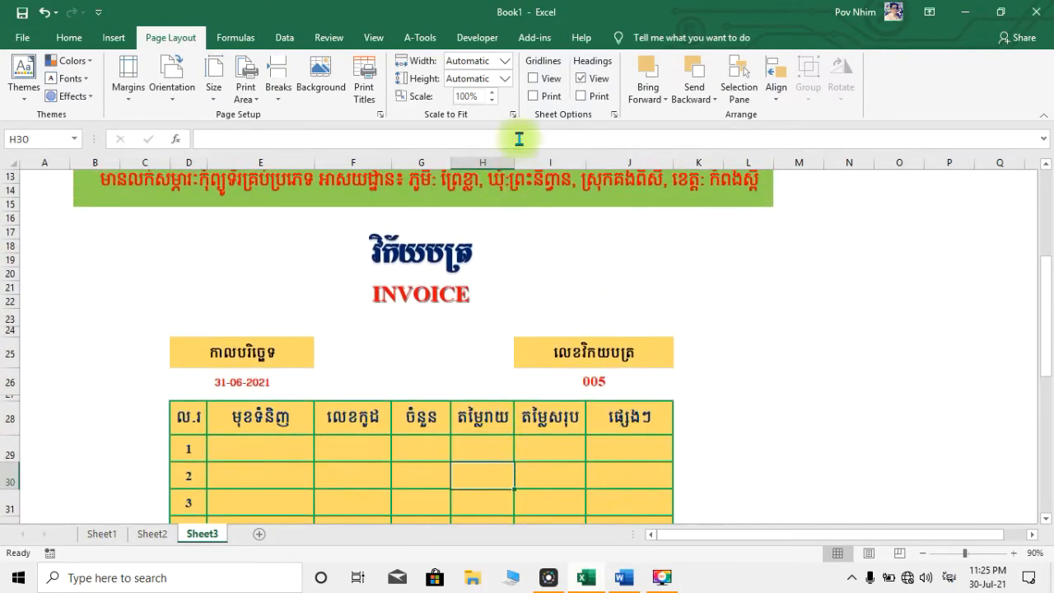
Step: Set the invoice sheet's top and bottom page margins to 0.9 and its header and footer margins to 0.0
{"action": "left_click", "coordinate": [512, 116]}
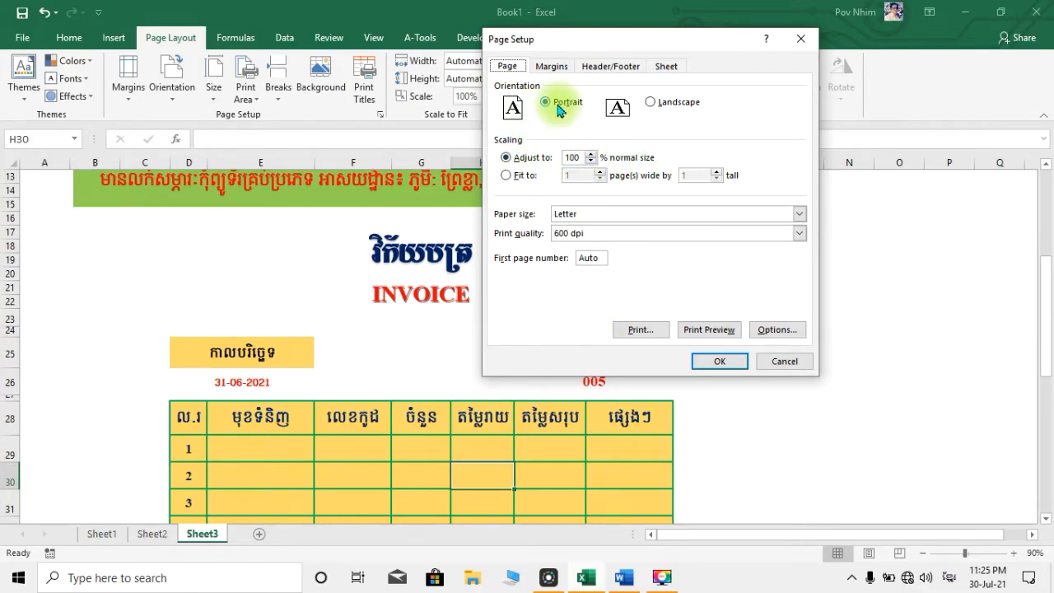
{"action": "left_click", "coordinate": [556, 69]}
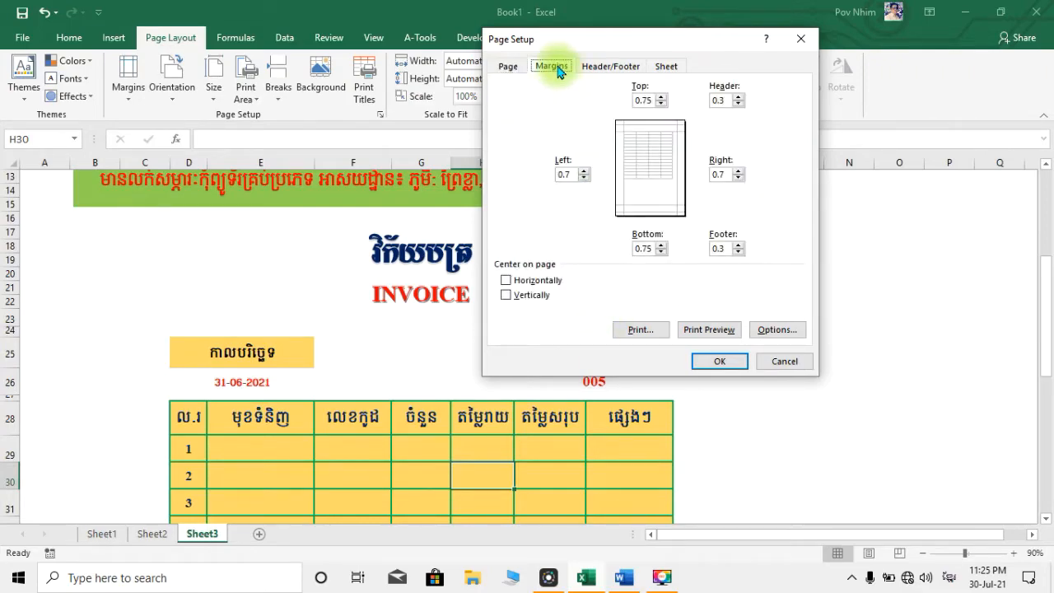
{"action": "left_click", "coordinate": [652, 99]}
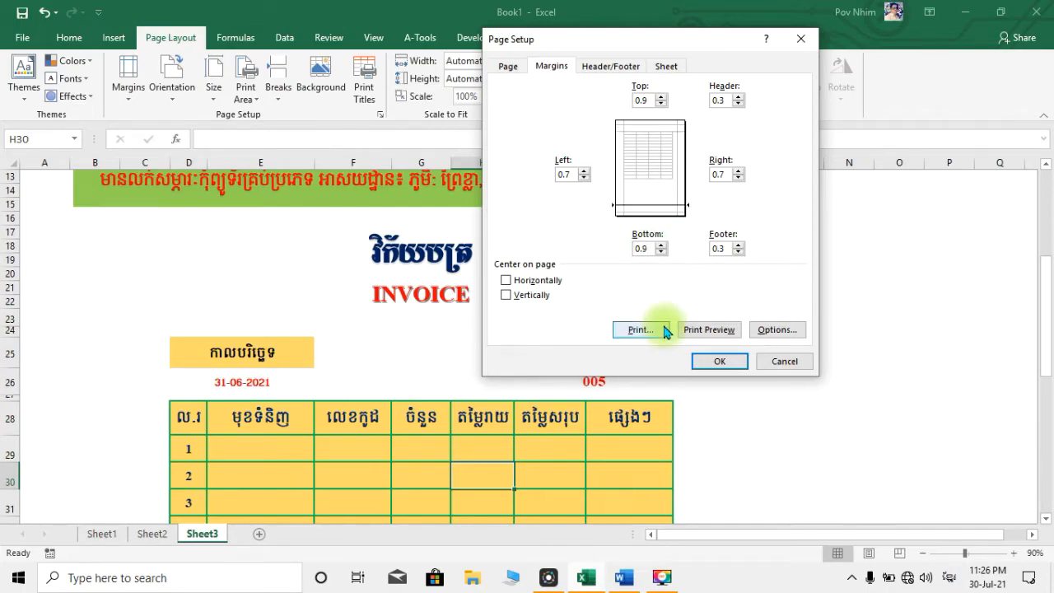
{"action": "left_click", "coordinate": [726, 102]}
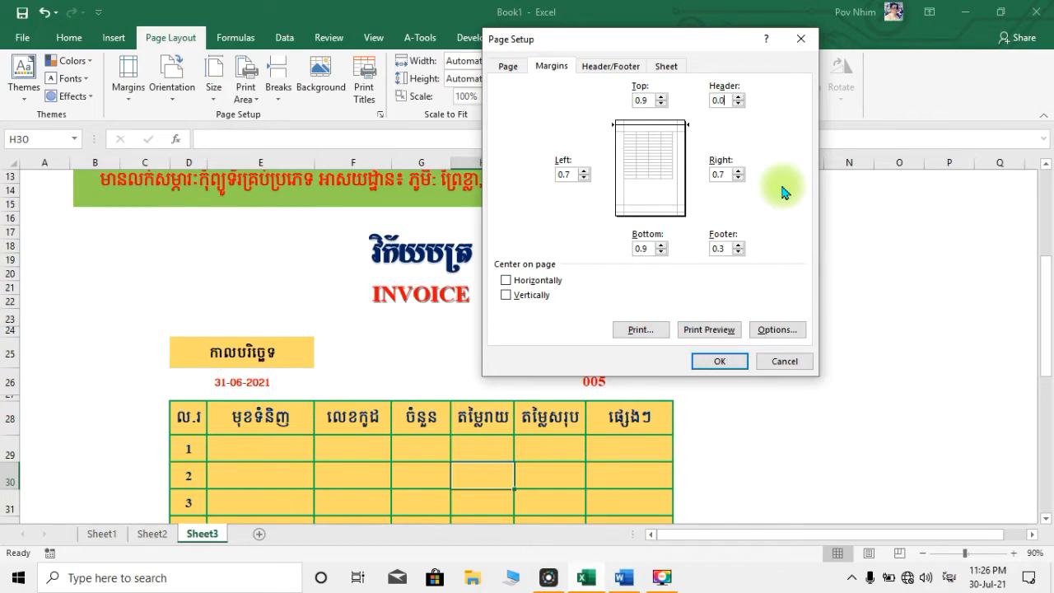
{"action": "left_click", "coordinate": [724, 247]}
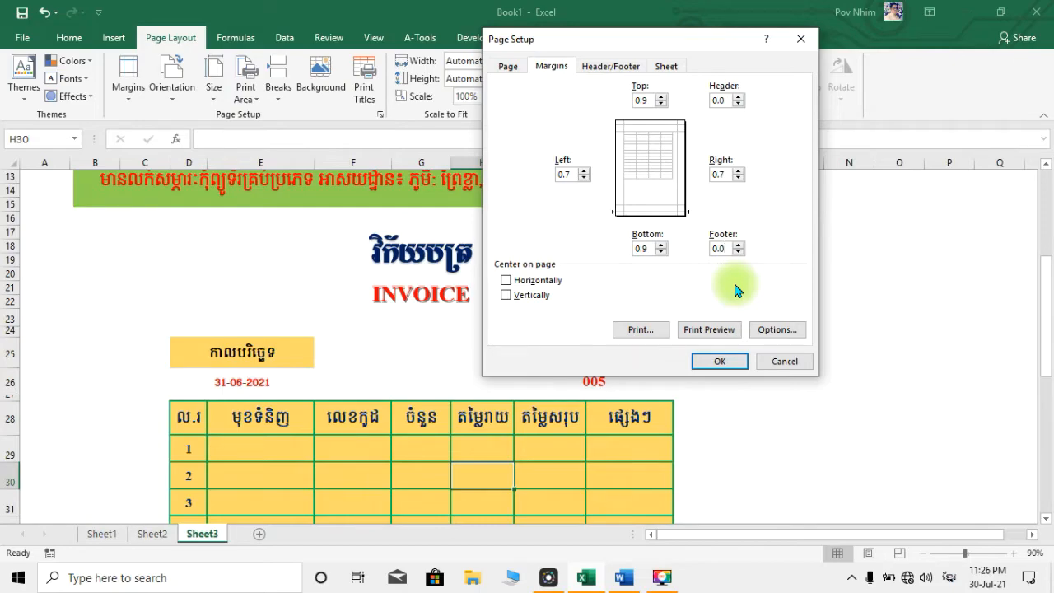
Step: Set the invoice's left and right margins to 0.8, centre it horizontally on the page and apply the page setup
{"action": "left_click", "coordinate": [572, 175]}
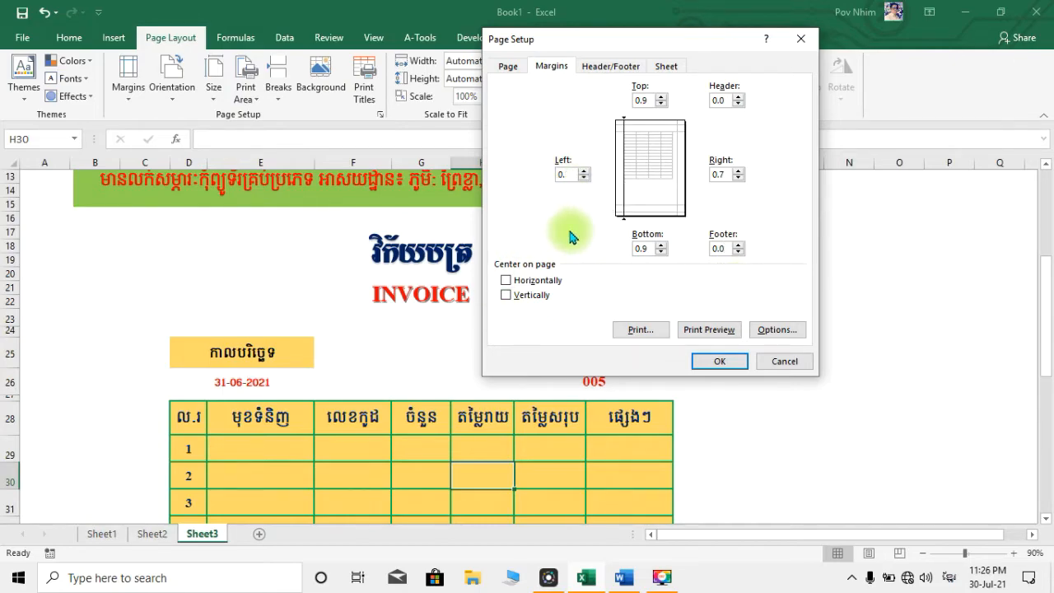
{"action": "left_click", "coordinate": [724, 175]}
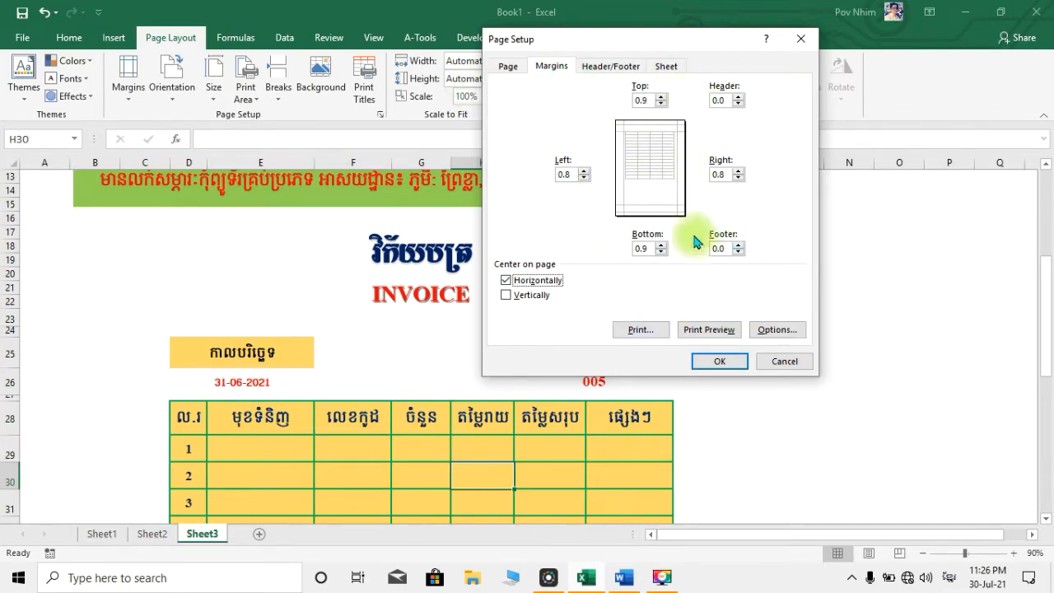
{"action": "left_click", "coordinate": [732, 360]}
{"action": "scroll", "coordinate": [786, 338], "scroll_direction": "down", "scroll_amount": 6}
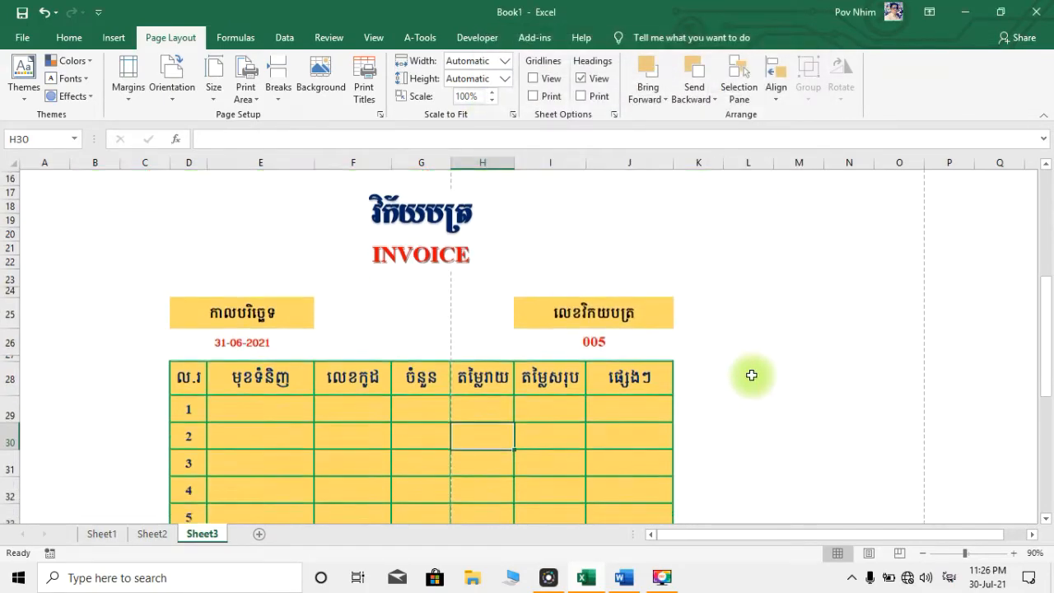
{"action": "scroll", "coordinate": [780, 288], "scroll_direction": "up", "scroll_amount": 6}
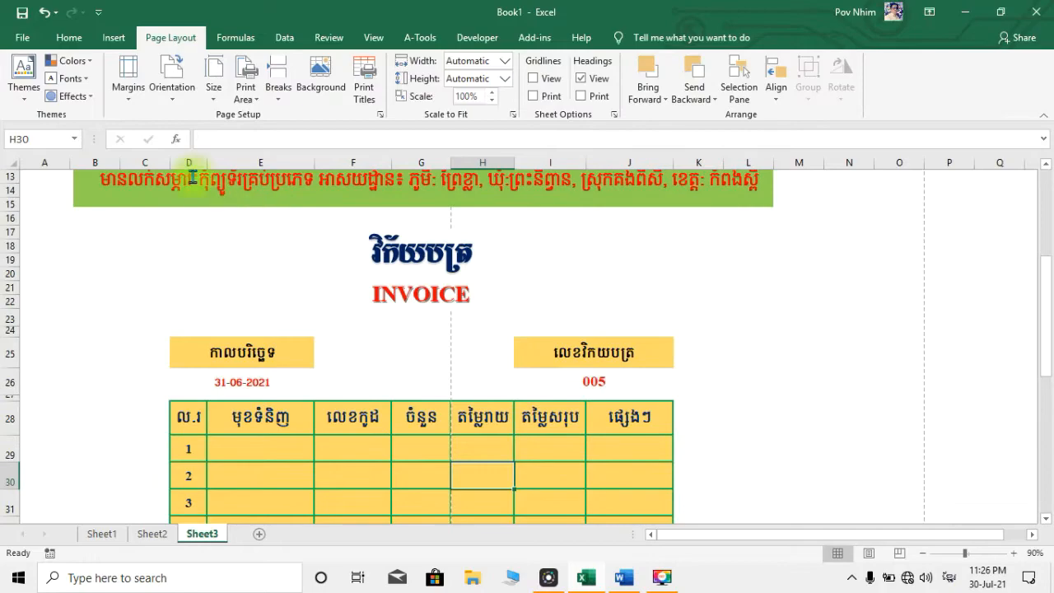
Step: Return to Sheet1 and save the workbook in Documents as an Excel Macro-Enabled Workbook named Book1
{"action": "left_click", "coordinate": [69, 38]}
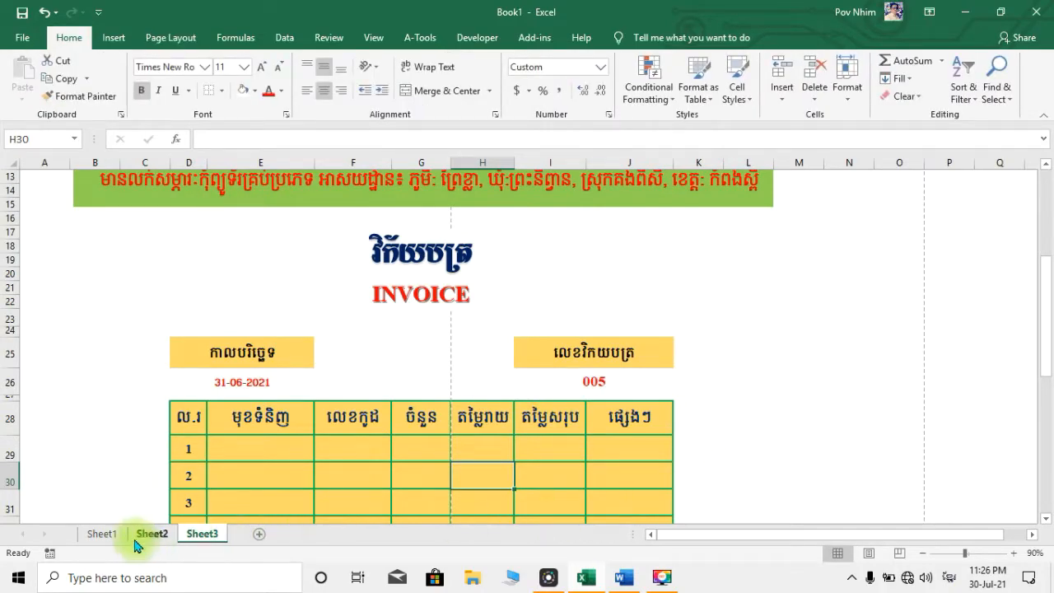
{"action": "left_click", "coordinate": [102, 533]}
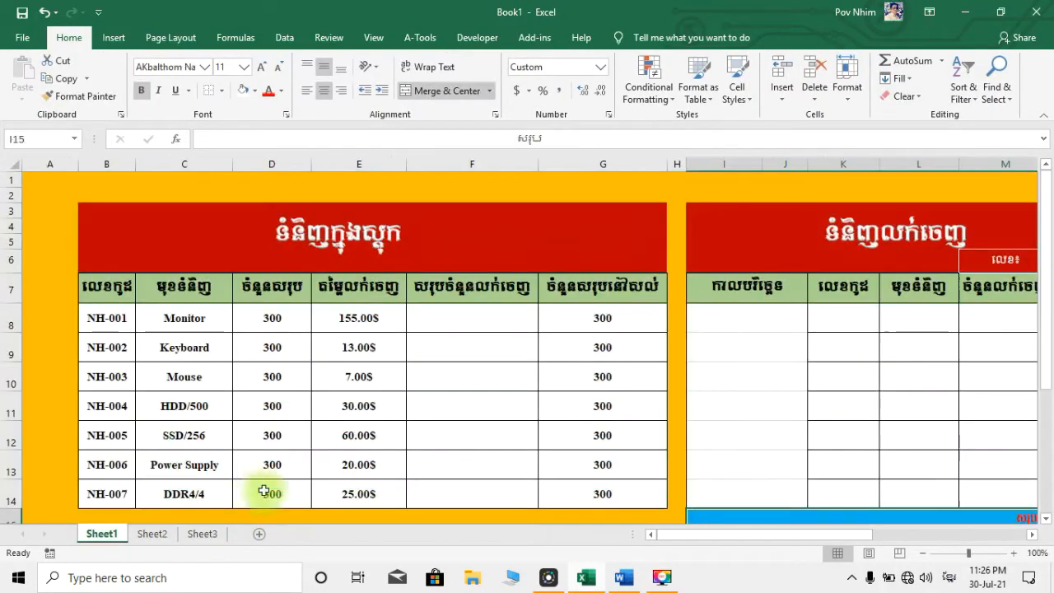
{"action": "left_click", "coordinate": [24, 38]}
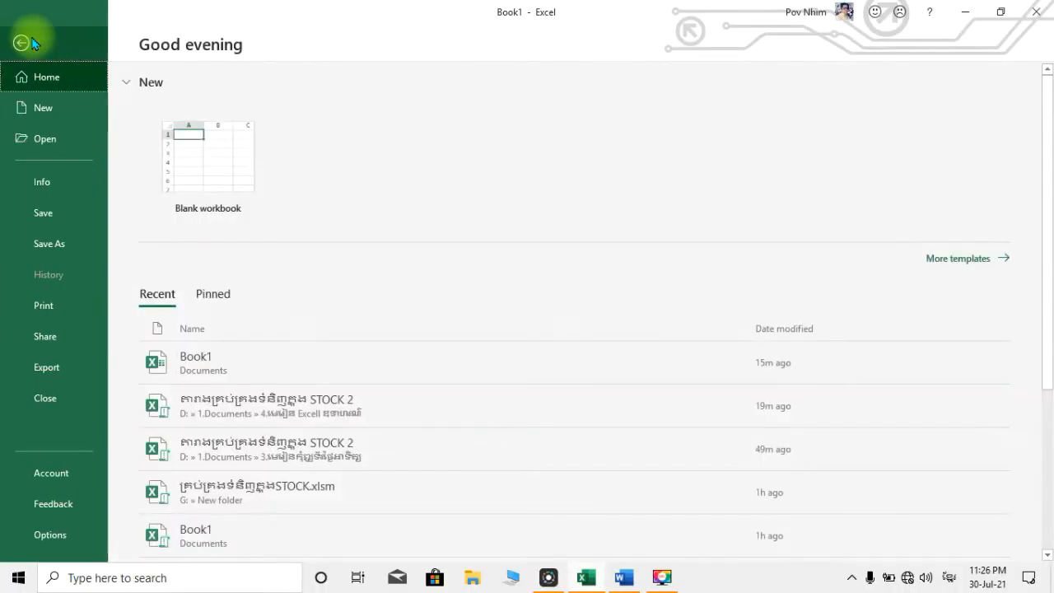
{"action": "left_click", "coordinate": [58, 243]}
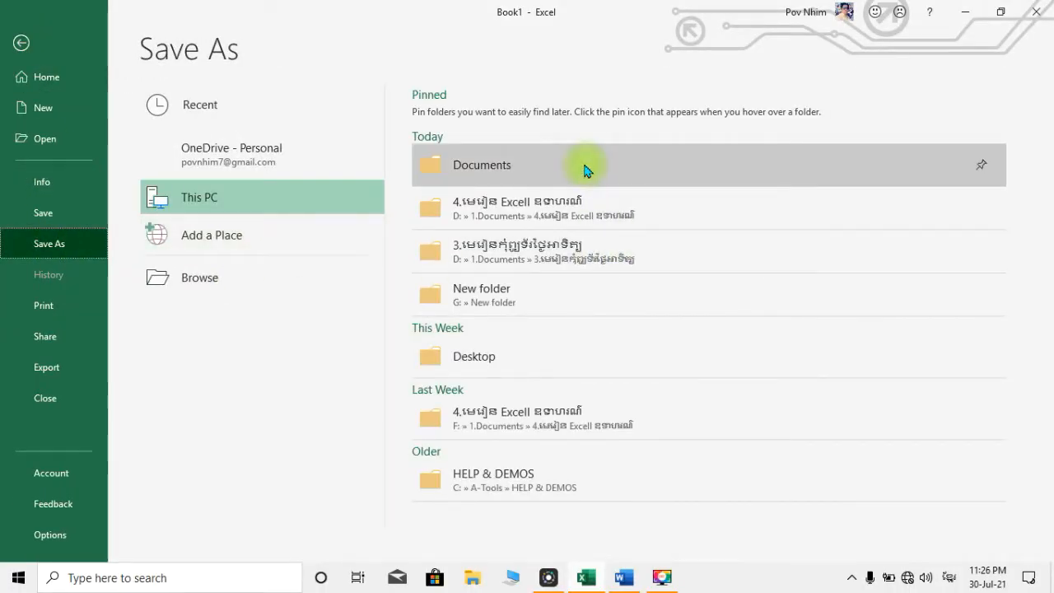
{"action": "left_click", "coordinate": [495, 172]}
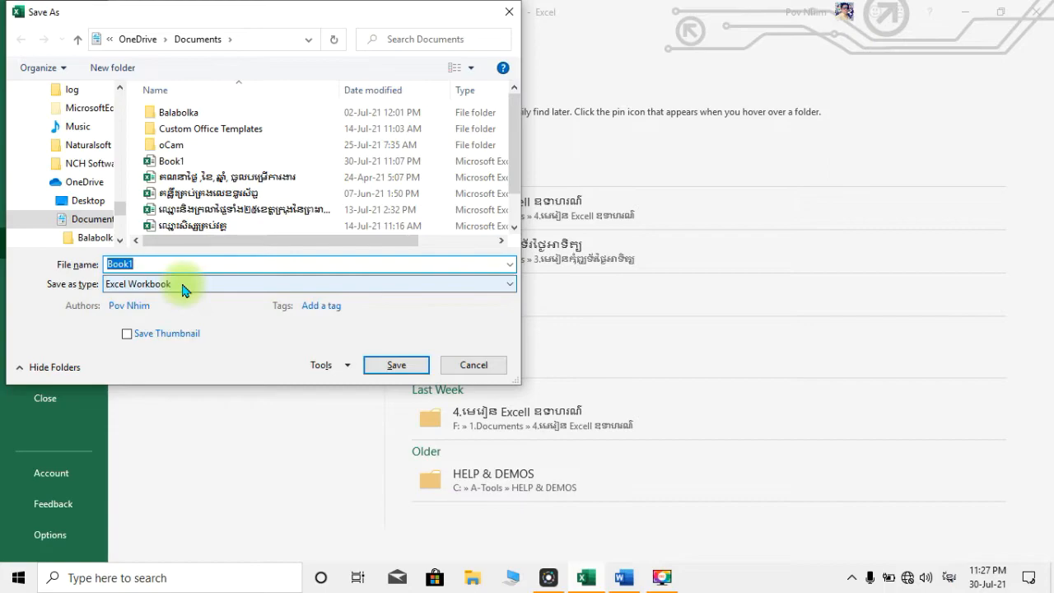
{"action": "left_click", "coordinate": [184, 284]}
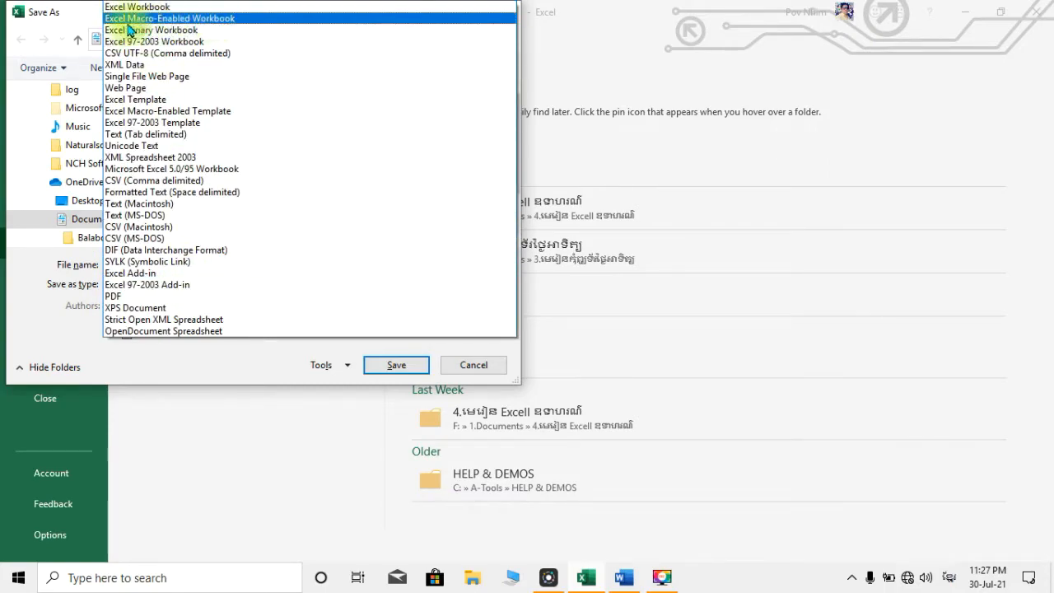
{"action": "left_click", "coordinate": [233, 19]}
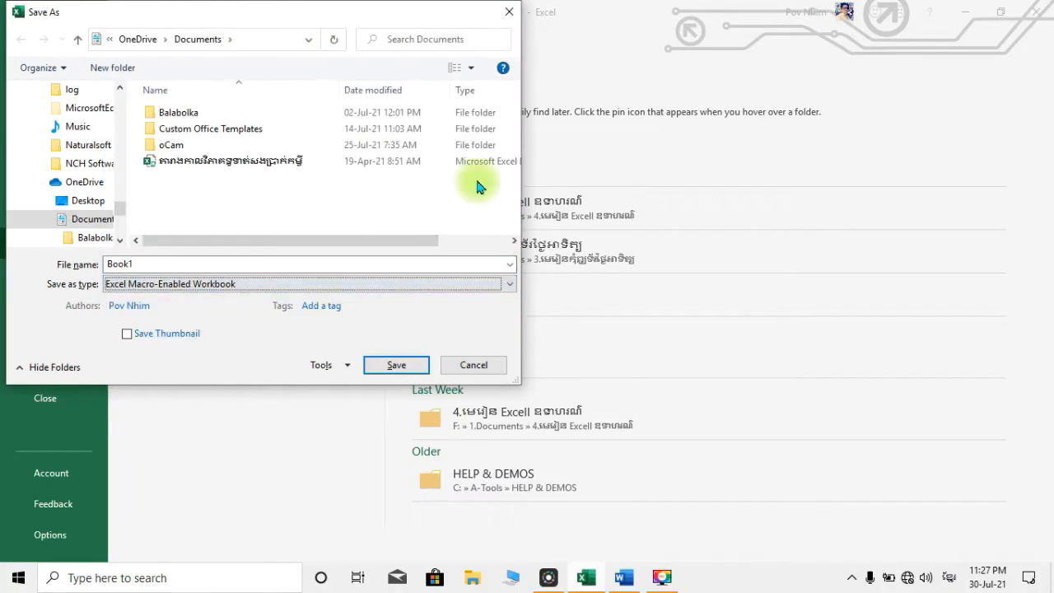
{"action": "left_click", "coordinate": [401, 366]}
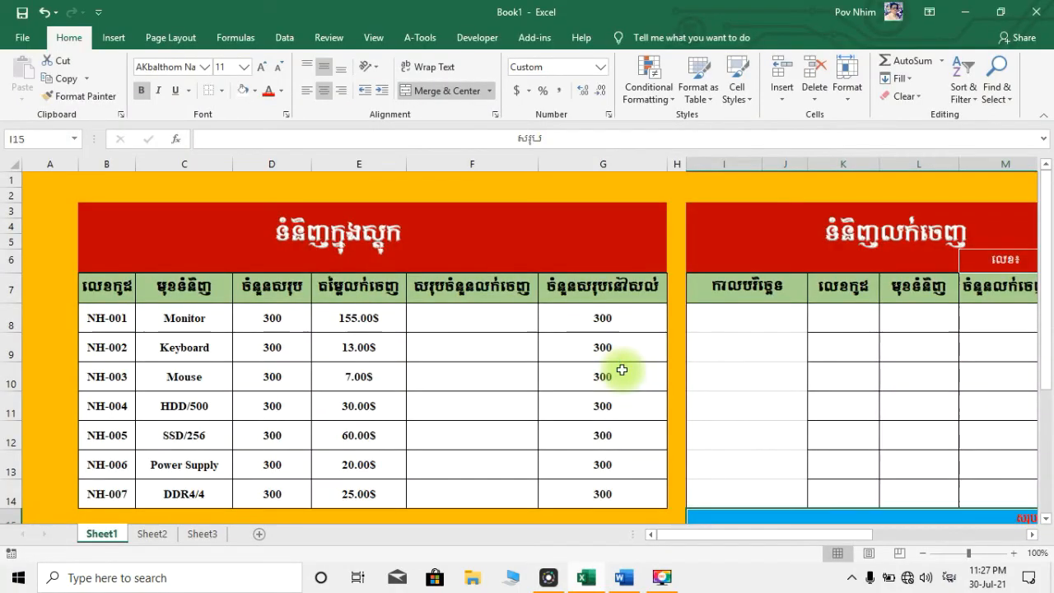
Step: Close the workbook and reopen the macro-enabled Book1 from the Documents folder
{"action": "mouse_move", "coordinate": [713, 540]}
{"action": "left_mouse_down"}
{"action": "mouse_move", "coordinate": [878, 544]}
{"action": "mouse_move", "coordinate": [713, 543]}
{"action": "left_mouse_up"}
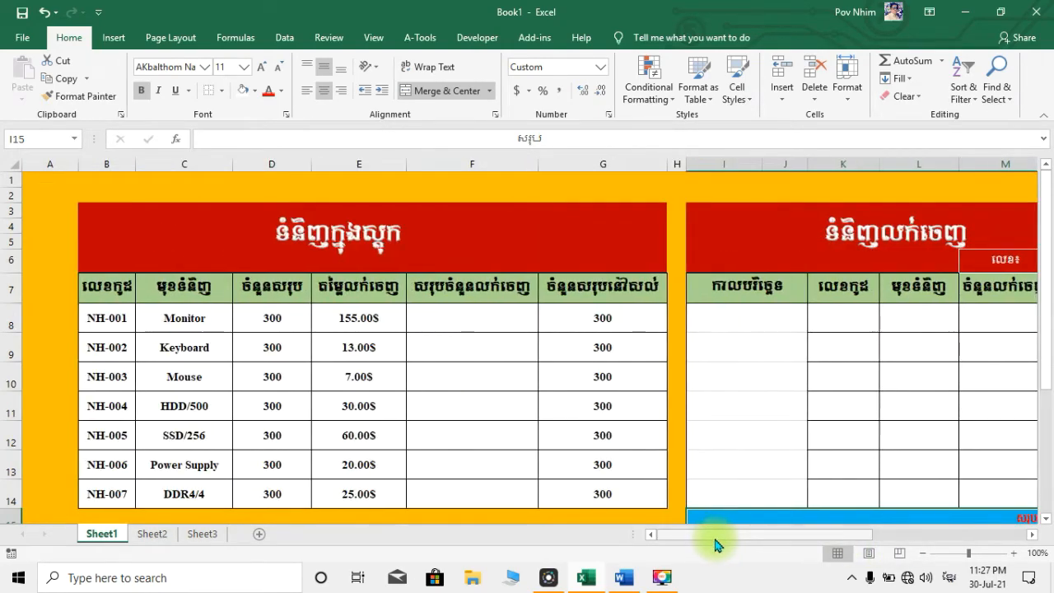
{"action": "left_click", "coordinate": [1034, 11]}
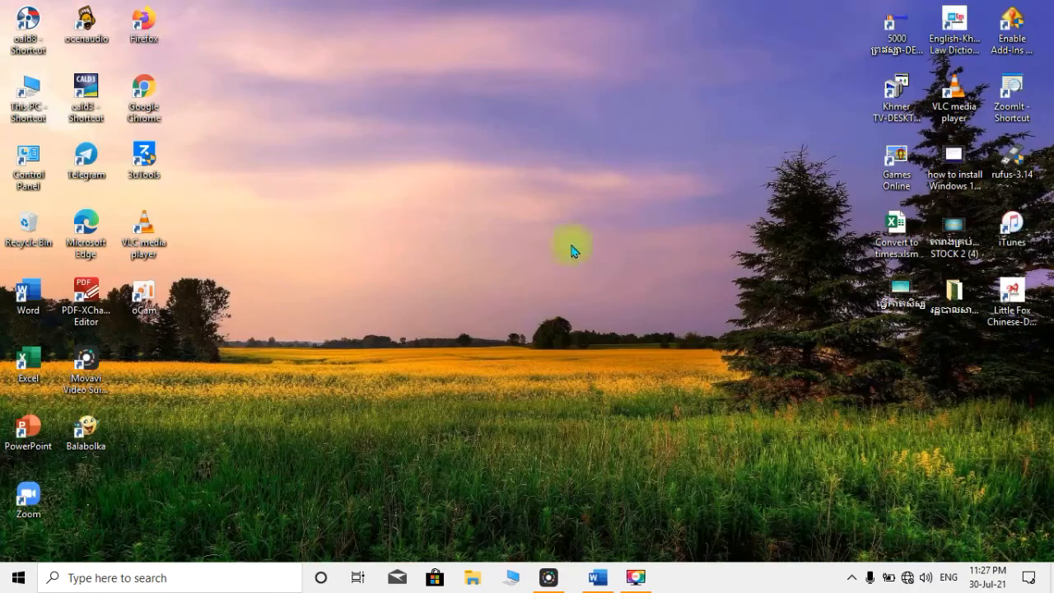
{"action": "right_click", "coordinate": [463, 105]}
{"action": "left_click", "coordinate": [494, 146]}
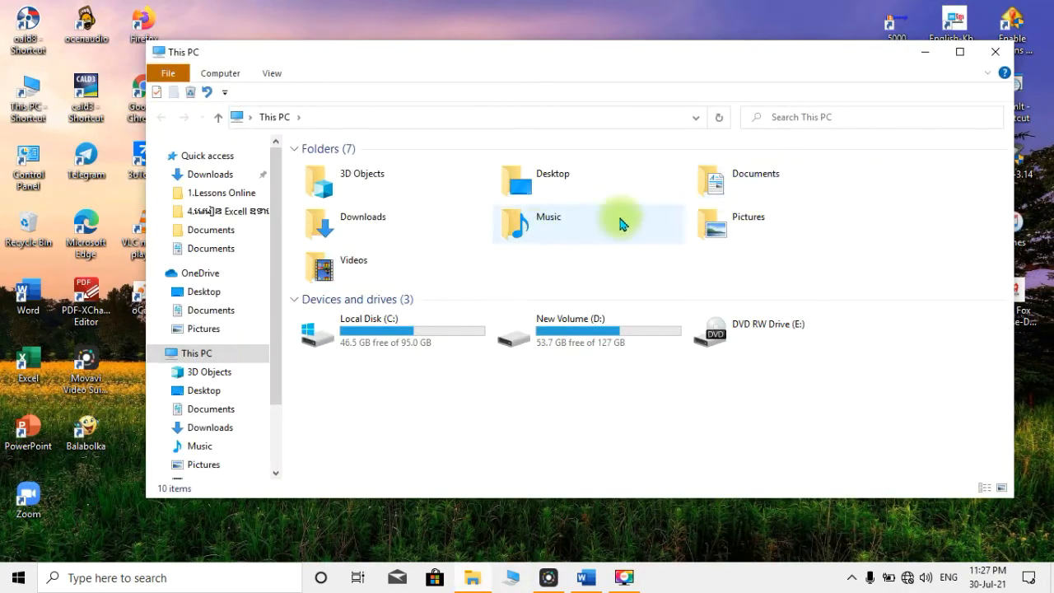
{"action": "left_click", "coordinate": [726, 188]}
{"action": "double_click", "coordinate": [726, 188]}
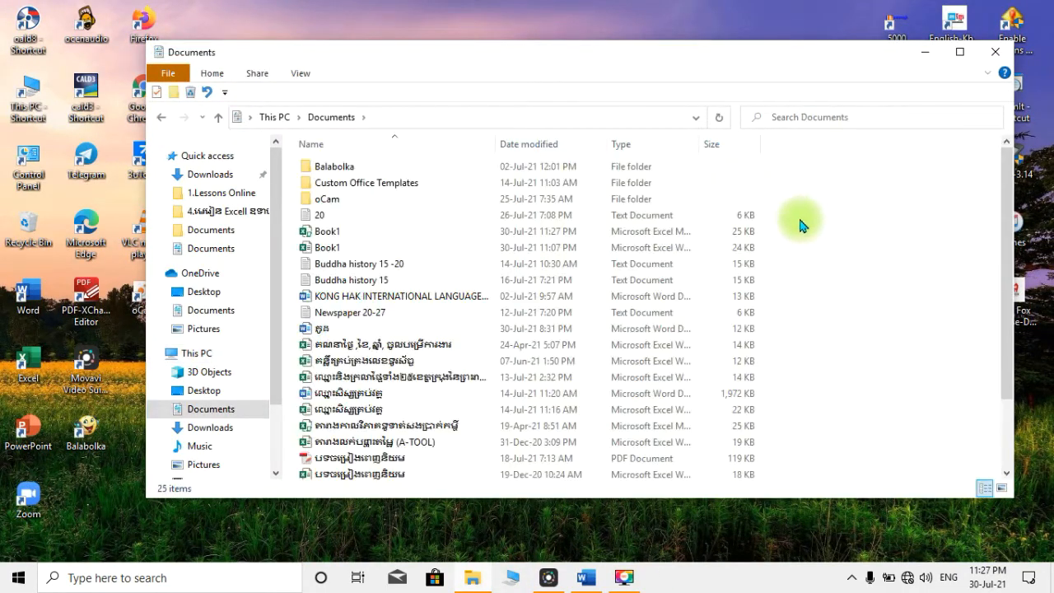
{"action": "double_click", "coordinate": [367, 235]}
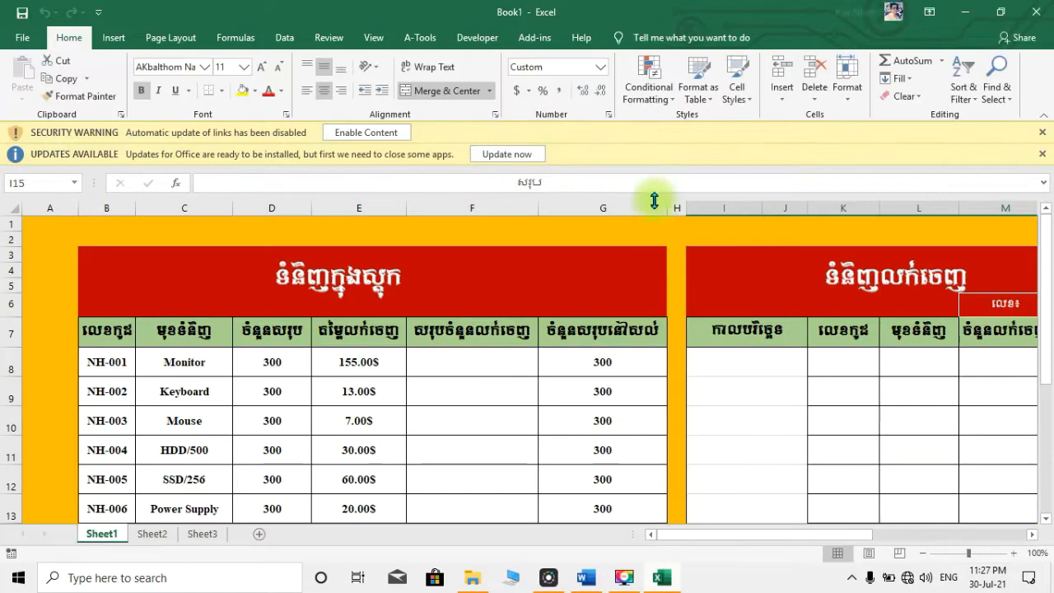
Step: Enable the workbook's content, continuing without updating its links, and dismiss the Office update notice
{"action": "left_click", "coordinate": [365, 133]}
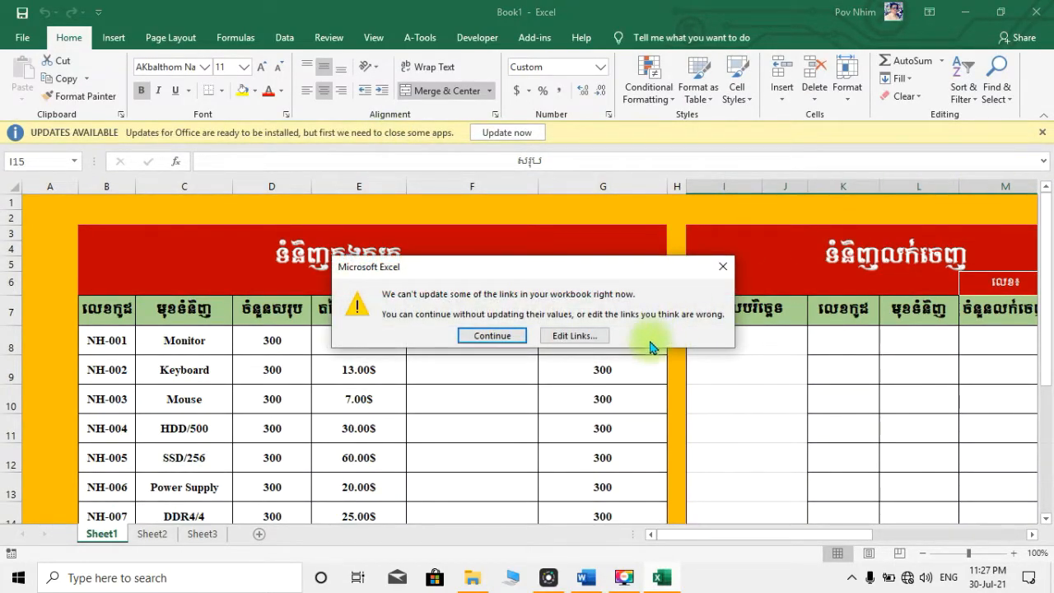
{"action": "left_click", "coordinate": [517, 339]}
{"action": "left_click", "coordinate": [1043, 133]}
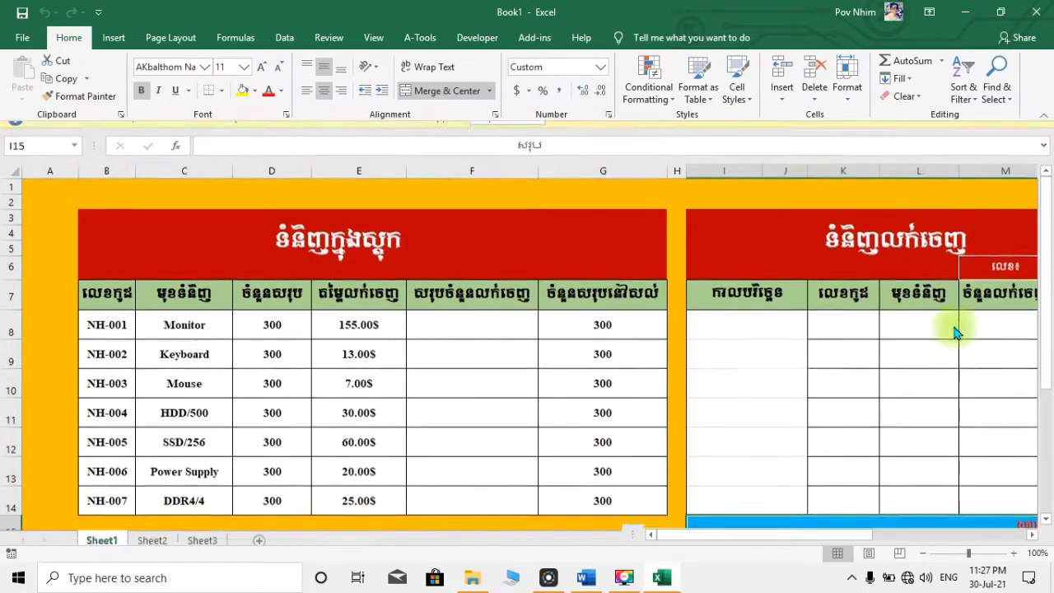
Step: Review Sheet2 and Sheet3 of the reopened workbook, then the sold-goods table and macro buttons on Sheet1
{"action": "left_click_drag", "start_coordinate": [760, 535], "coordinate": [698, 537]}
{"action": "scroll", "coordinate": [402, 449], "scroll_direction": "down", "scroll_amount": 2}
{"action": "left_click", "coordinate": [155, 536]}
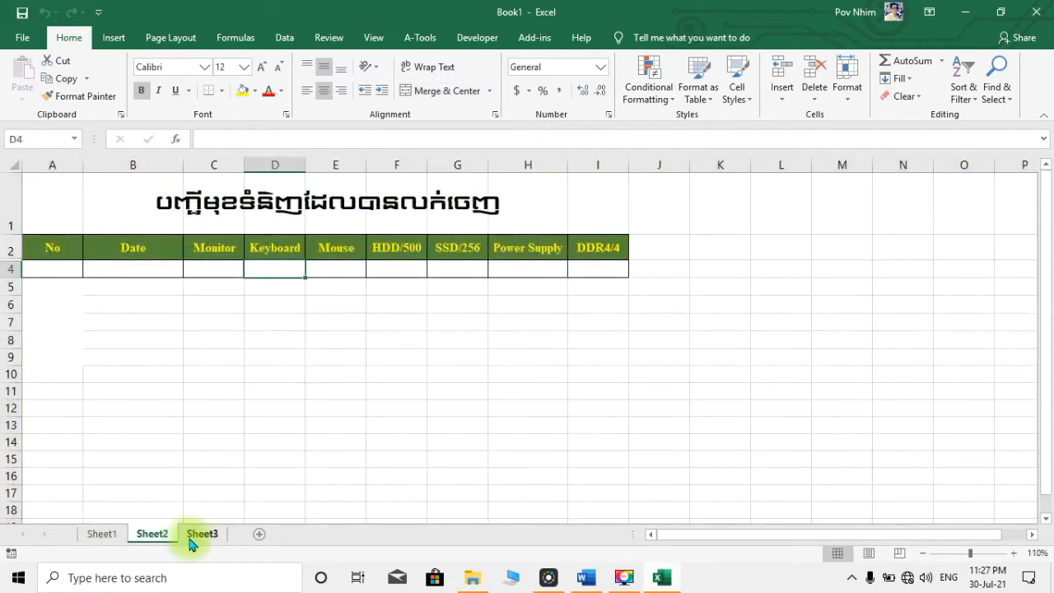
{"action": "left_click", "coordinate": [200, 535]}
{"action": "left_click", "coordinate": [101, 533]}
{"action": "scroll", "coordinate": [437, 505], "scroll_direction": "up", "scroll_amount": 2}
{"action": "left_click_drag", "start_coordinate": [706, 535], "coordinate": [765, 534]}
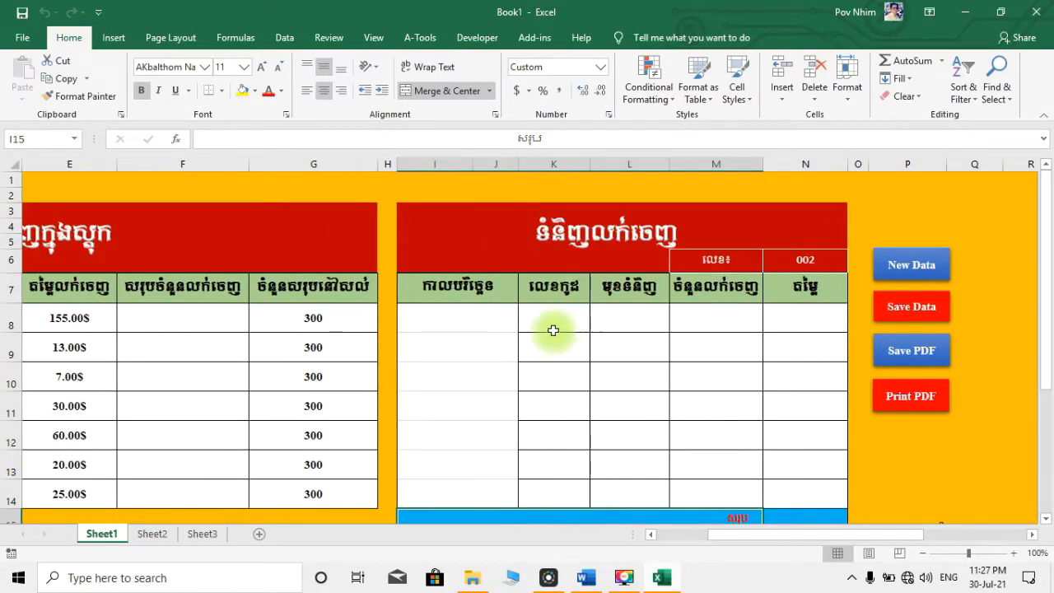
Step: Enter the formula =NOW() in the first date cell, I8, of the sold-goods table
{"action": "left_click", "coordinate": [460, 319]}
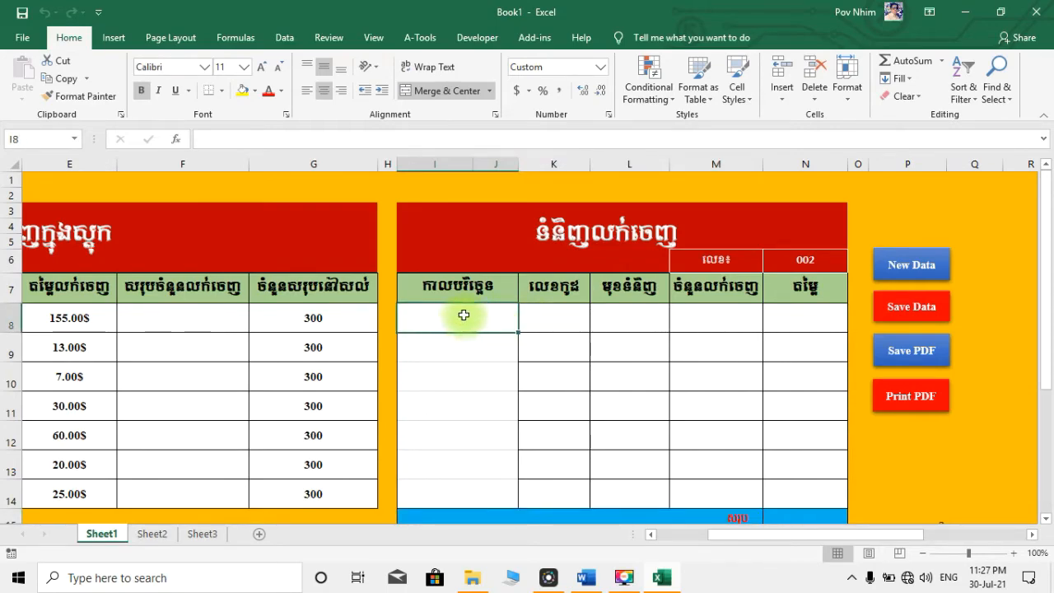
{"action": "type", "text": "="}
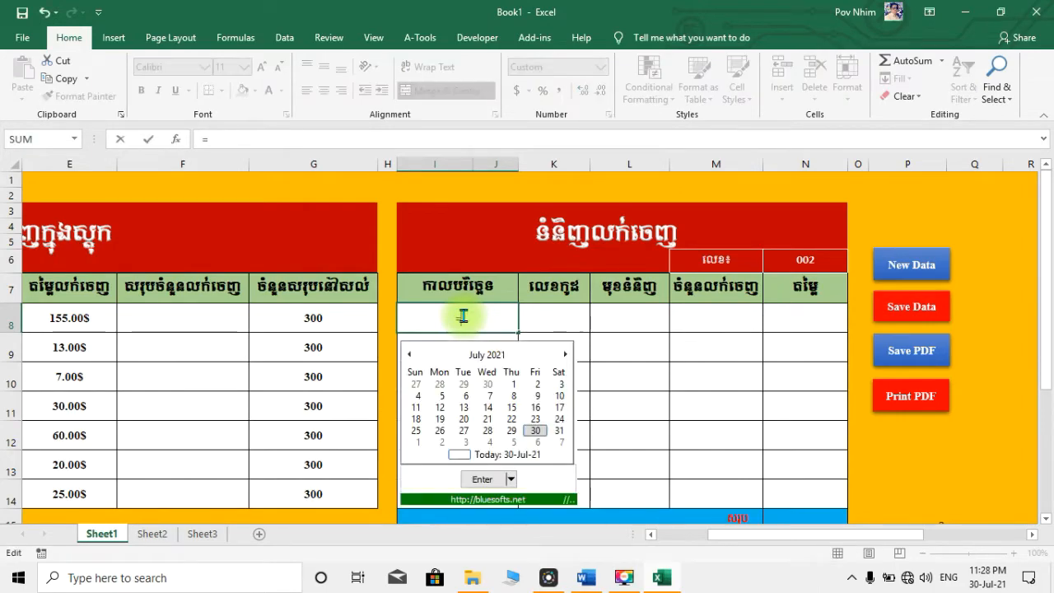
{"action": "type", "text": "no"}
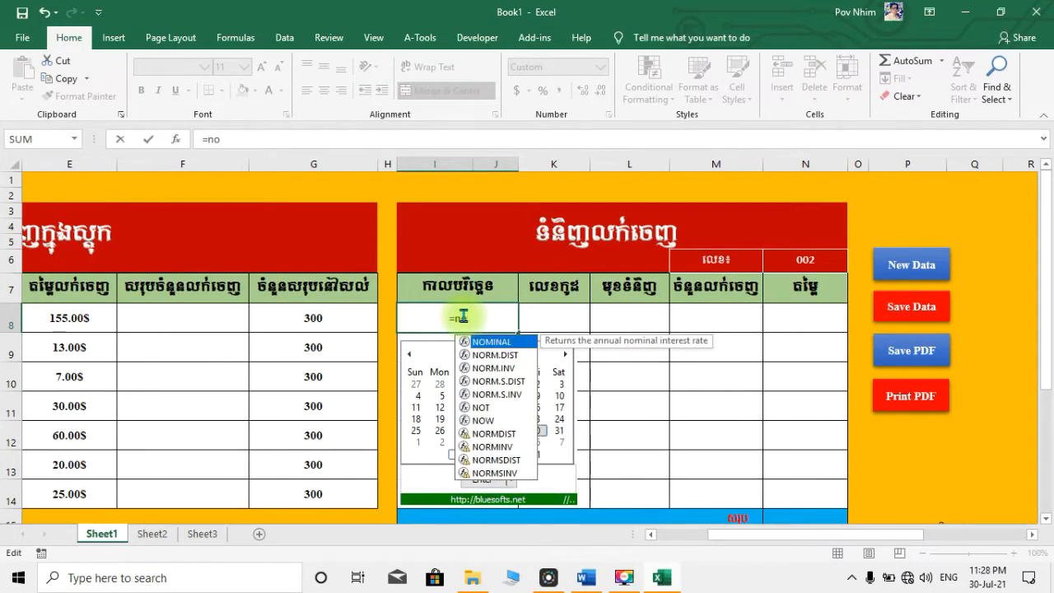
{"action": "double_click", "coordinate": [483, 421]}
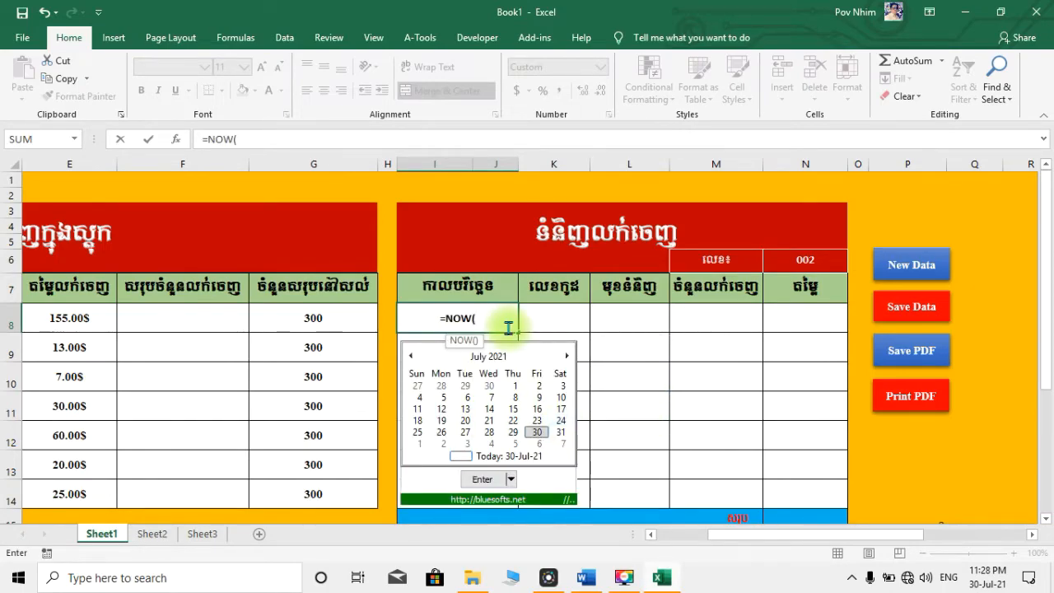
{"action": "type", "text": ")"}
{"action": "key", "text": "Return"}
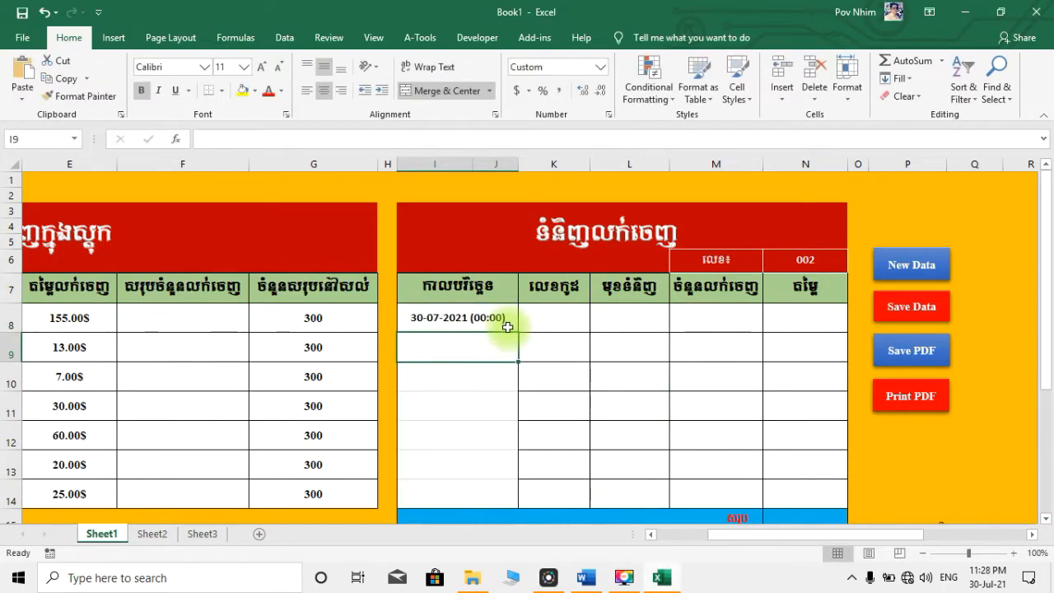
Step: Inspect the content of date cell I8 and its custom number format dd-mm-yyyy (hh:mm)
{"action": "left_click", "coordinate": [473, 313]}
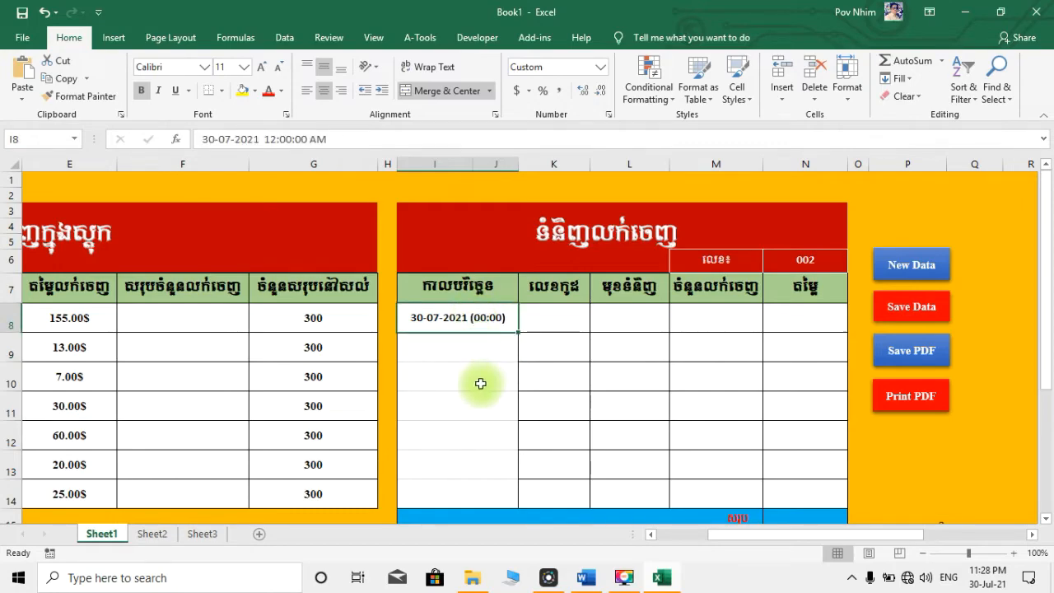
{"action": "left_click", "coordinate": [481, 379]}
{"action": "left_click", "coordinate": [445, 322]}
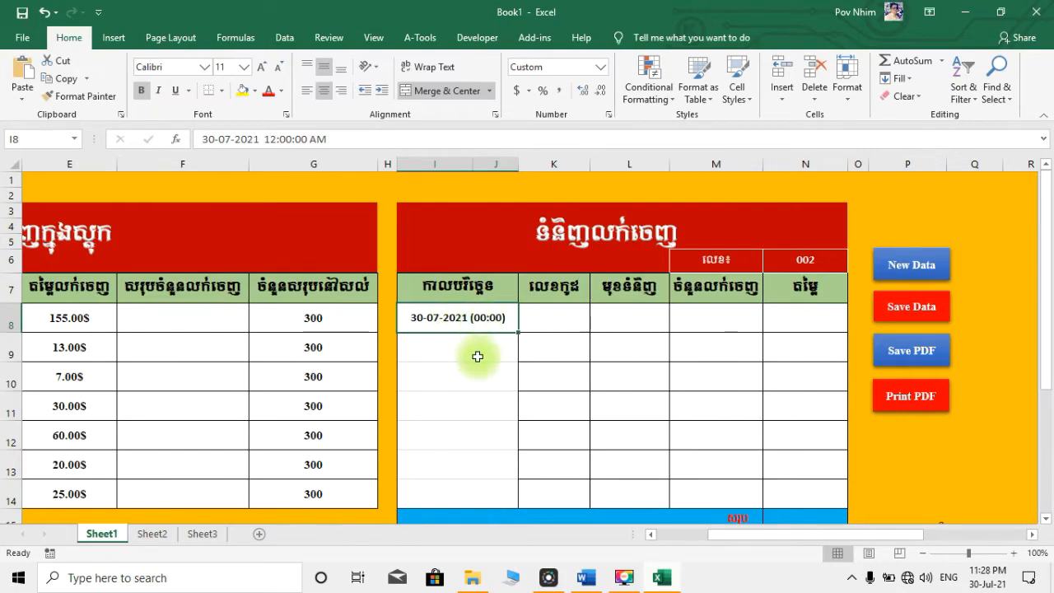
{"action": "left_click", "coordinate": [847, 82]}
{"action": "left_click", "coordinate": [885, 395]}
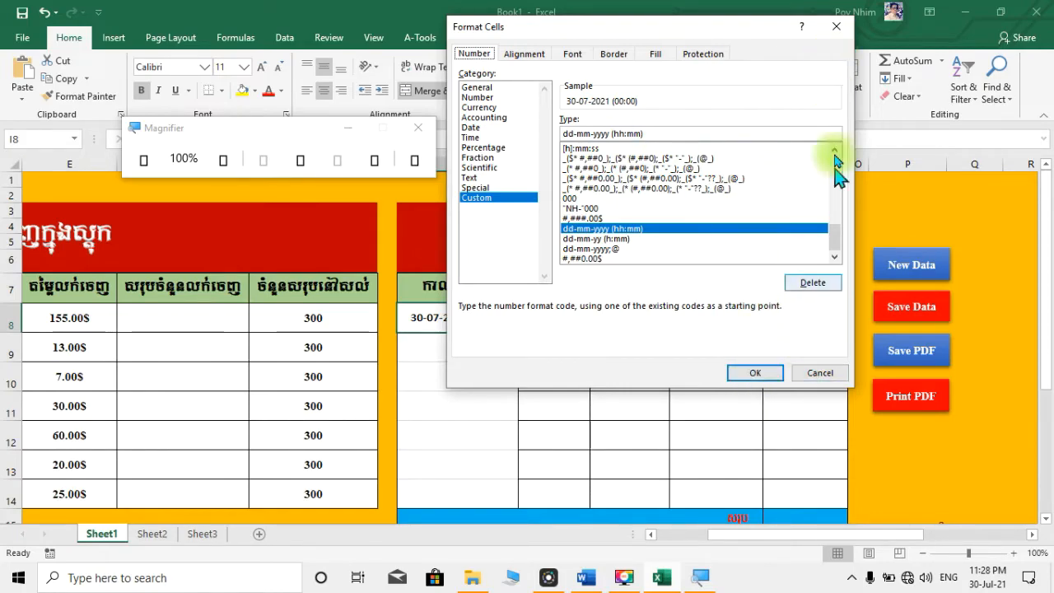
{"action": "left_click", "coordinate": [836, 27]}
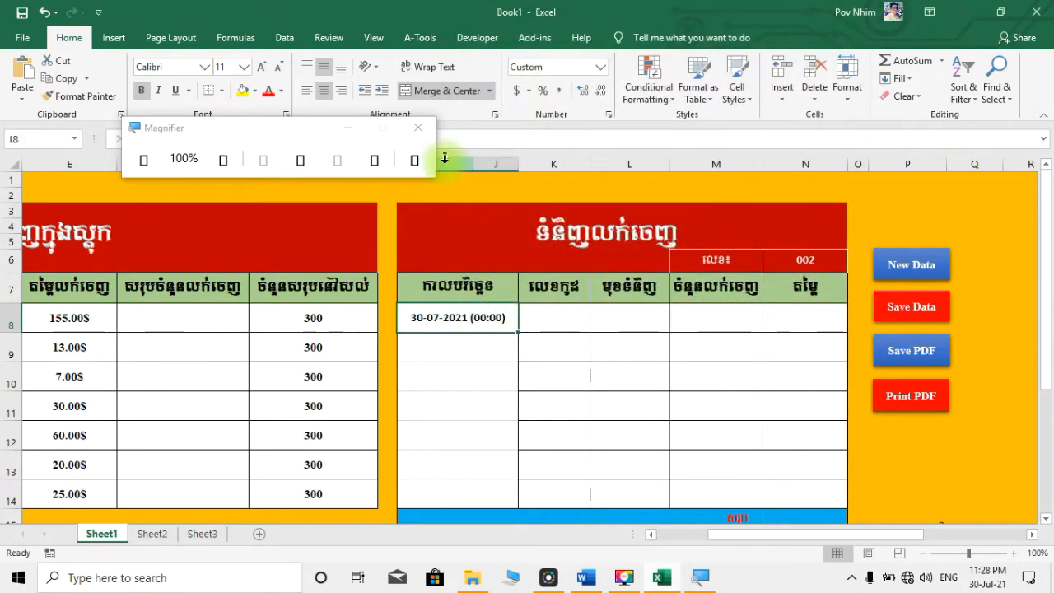
Step: Minimize the Magnifier window and check date cell I8 alongside the stock table
{"action": "left_click", "coordinate": [347, 130]}
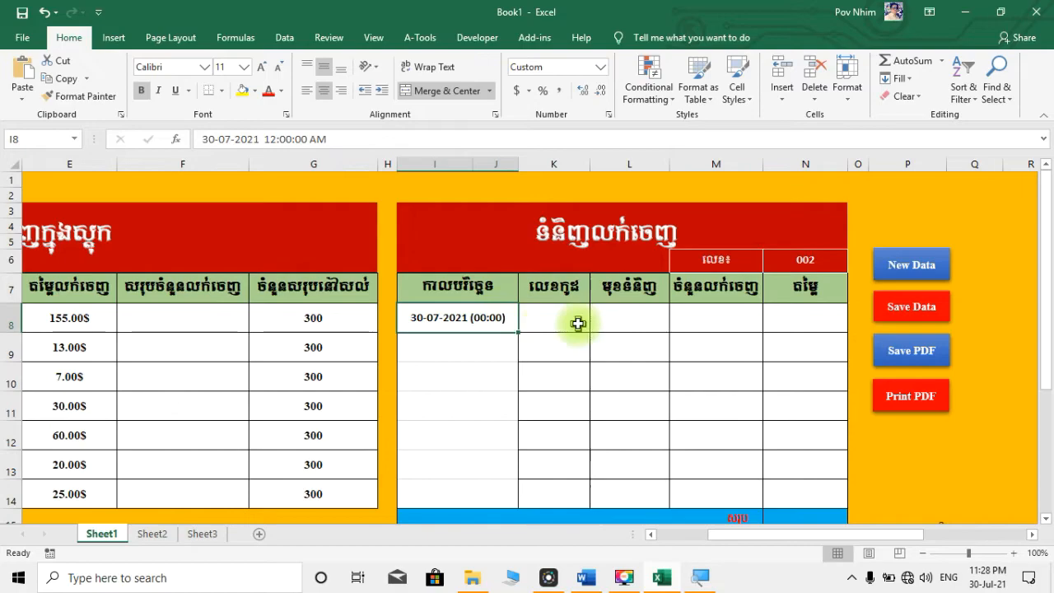
{"action": "left_click", "coordinate": [475, 349]}
{"action": "left_click", "coordinate": [459, 318]}
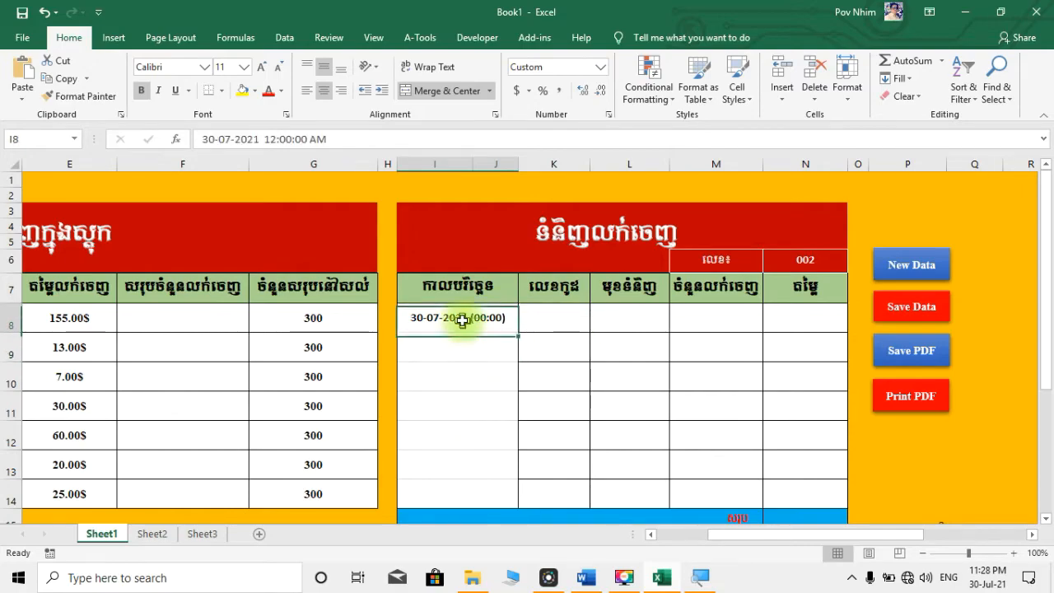
{"action": "left_click_drag", "start_coordinate": [729, 536], "coordinate": [699, 544]}
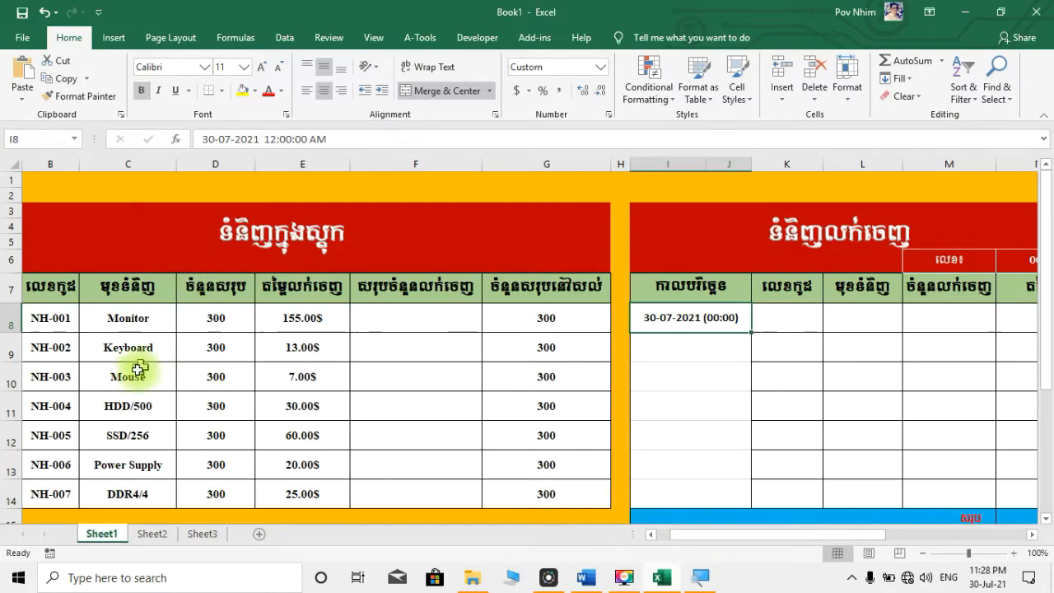
{"action": "left_click_drag", "start_coordinate": [729, 544], "coordinate": [706, 545]}
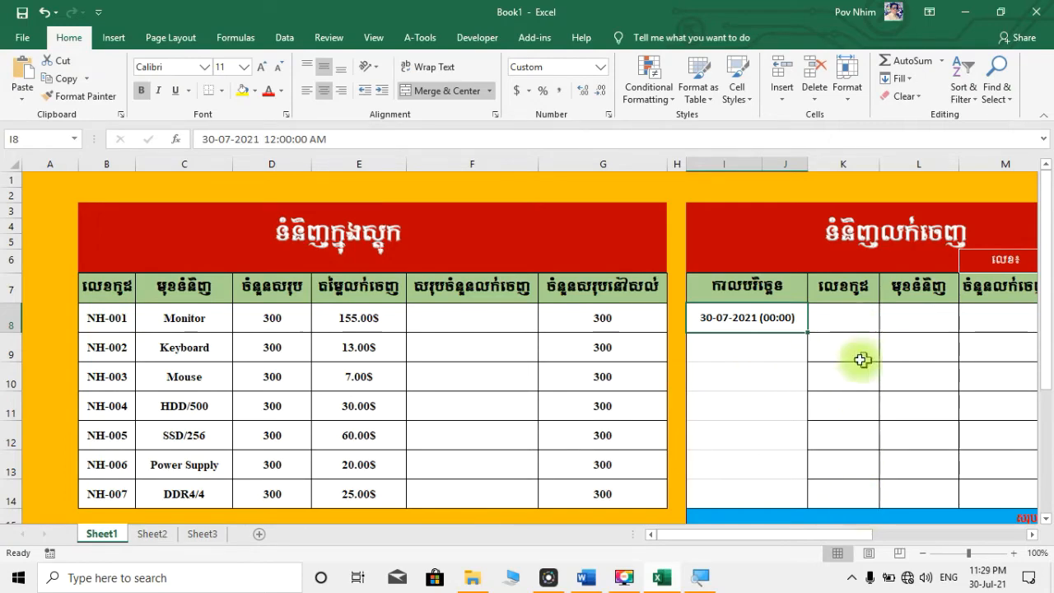
Step: Enter the formula =B8 in K8, the first code cell of the sold-goods table
{"action": "left_click", "coordinate": [851, 318]}
{"action": "left_click", "coordinate": [851, 344]}
{"action": "left_click", "coordinate": [857, 379]}
{"action": "left_click", "coordinate": [846, 433]}
{"action": "left_click", "coordinate": [851, 348]}
{"action": "left_click", "coordinate": [847, 317]}
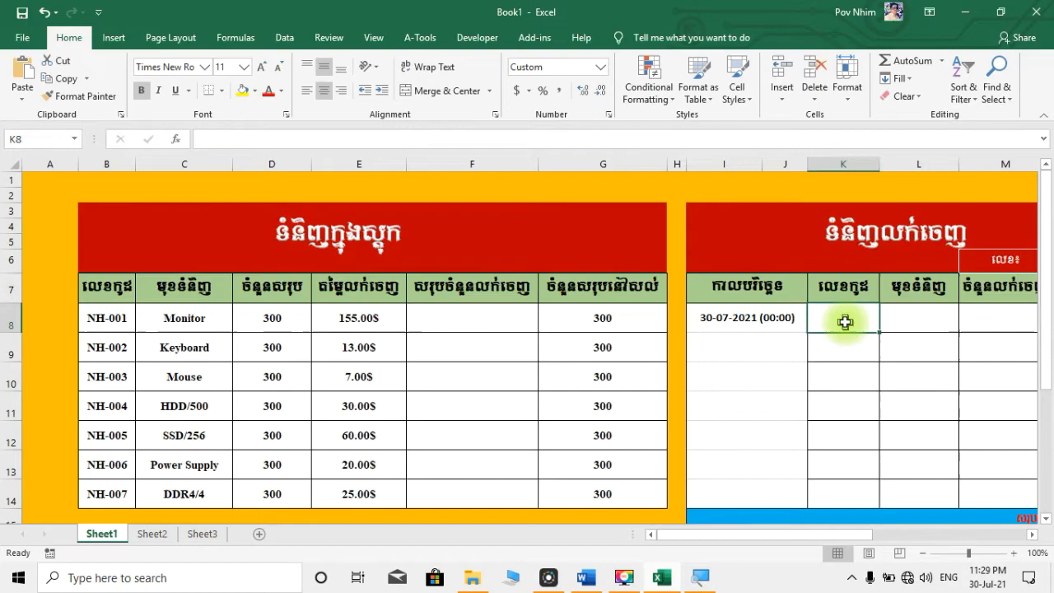
{"action": "type", "text": "="}
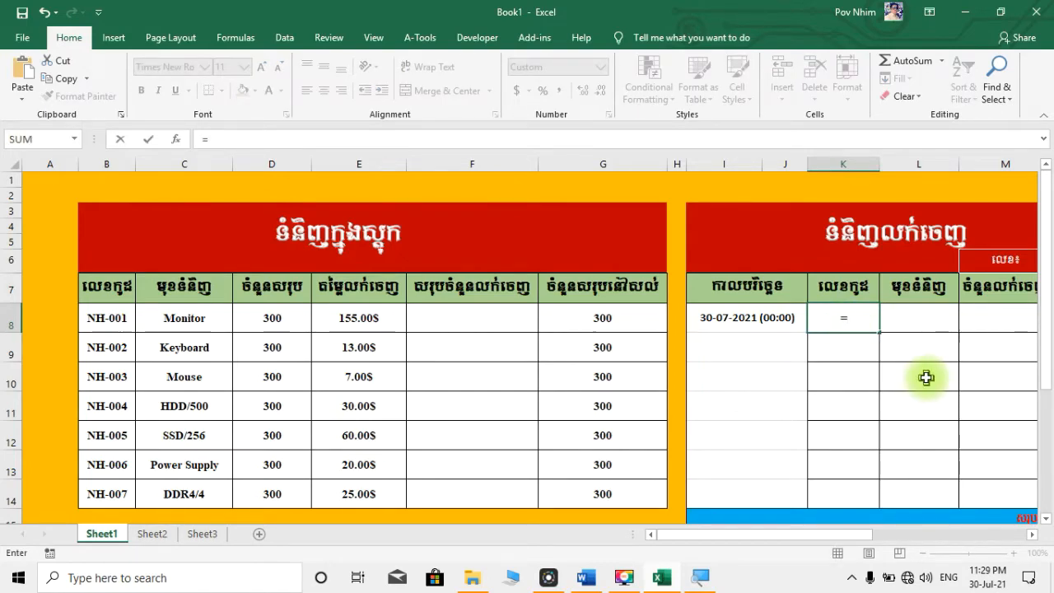
{"action": "left_click", "coordinate": [114, 321]}
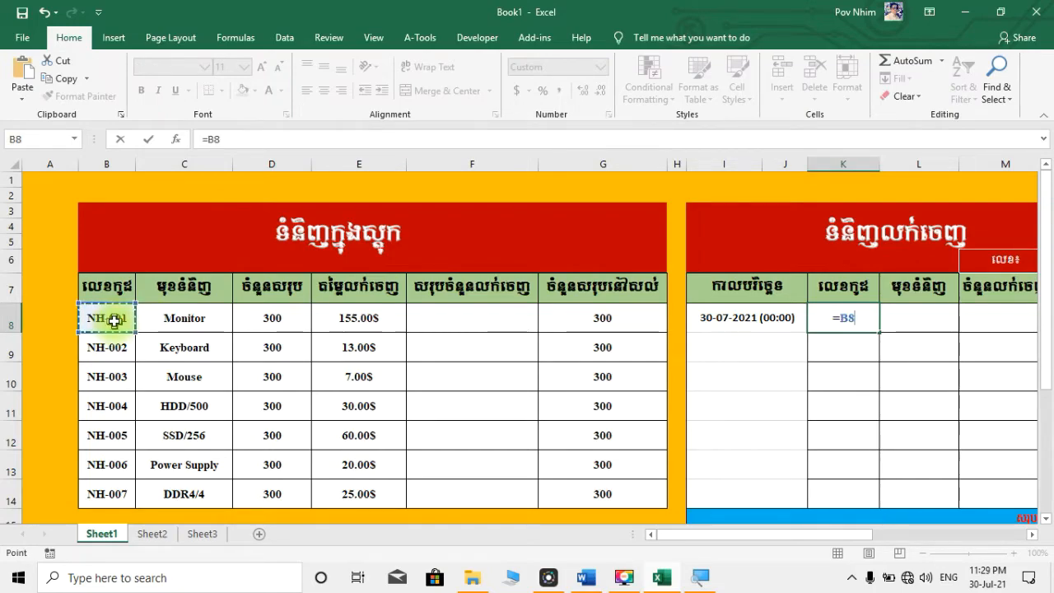
{"action": "key", "text": "Return"}
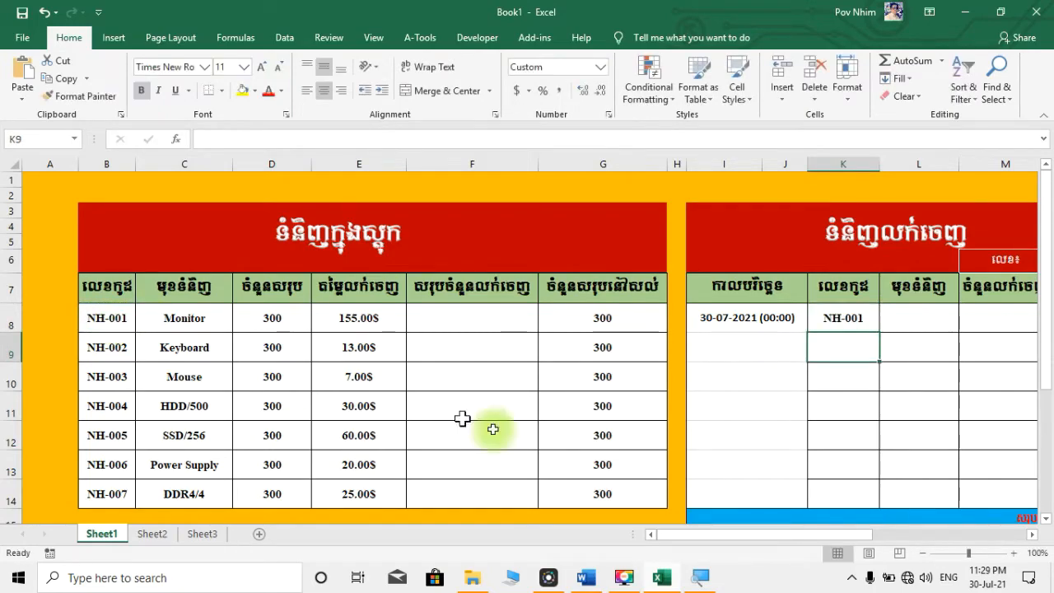
Step: Fill the code formula from K8 down to K14
{"action": "left_click", "coordinate": [839, 318]}
{"action": "left_click_drag", "start_coordinate": [878, 331], "coordinate": [872, 502]}
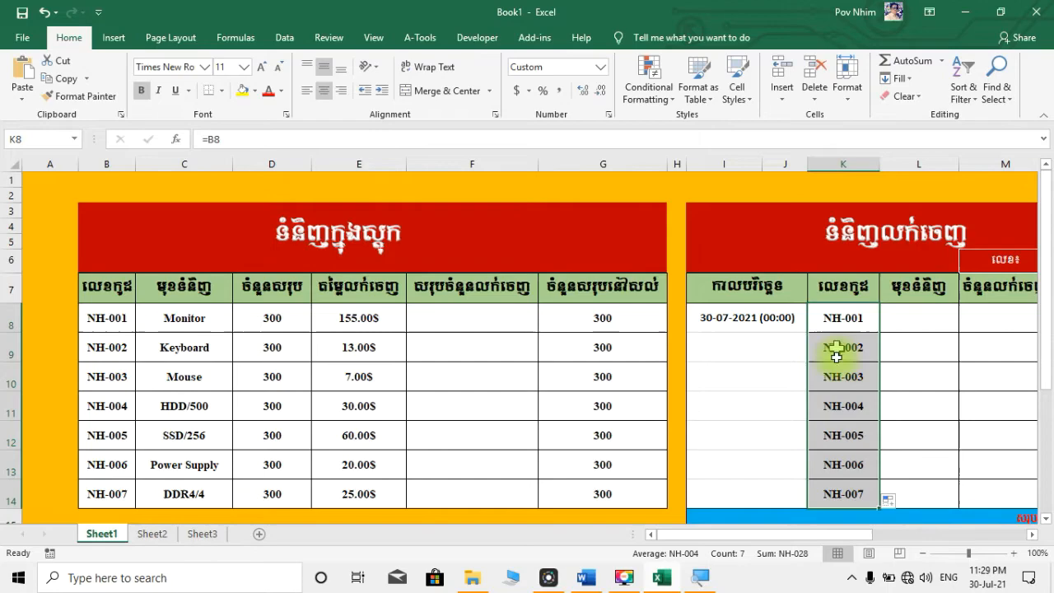
{"action": "left_click_drag", "start_coordinate": [851, 537], "coordinate": [874, 534]}
{"action": "left_click_drag", "start_coordinate": [771, 534], "coordinate": [719, 534]}
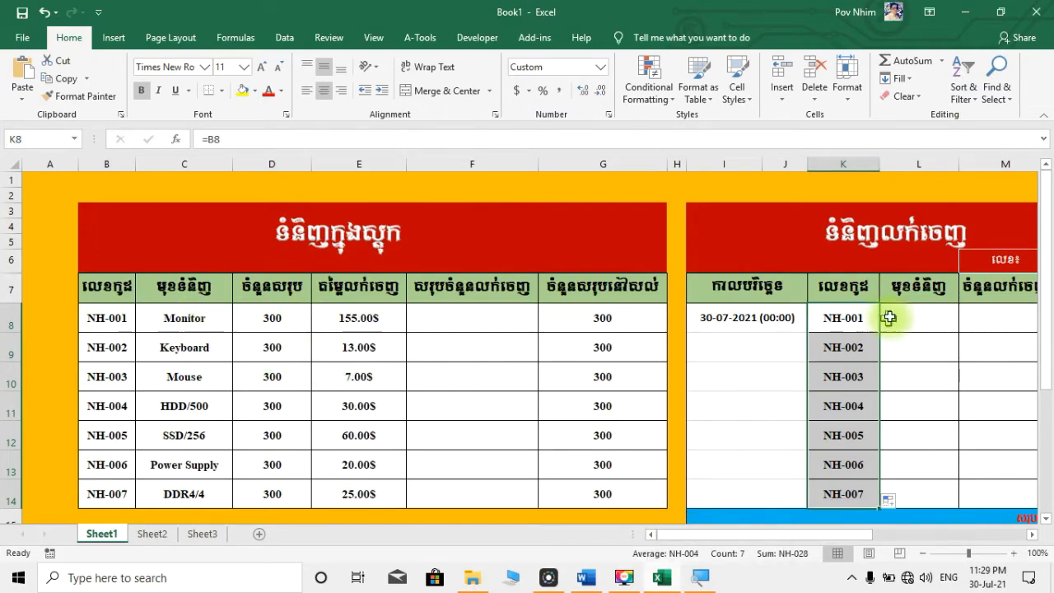
Step: Enter =C8 in L8, the first item-name cell of the sold-goods table, and fill it down to L14
{"action": "left_click", "coordinate": [919, 318]}
{"action": "type", "text": "="}
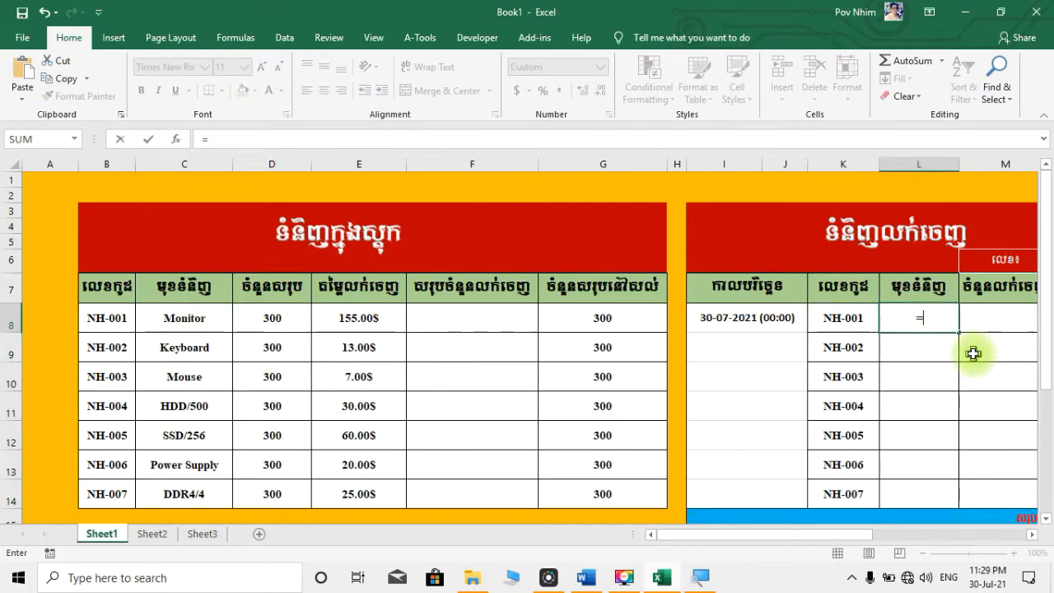
{"action": "left_click", "coordinate": [197, 317]}
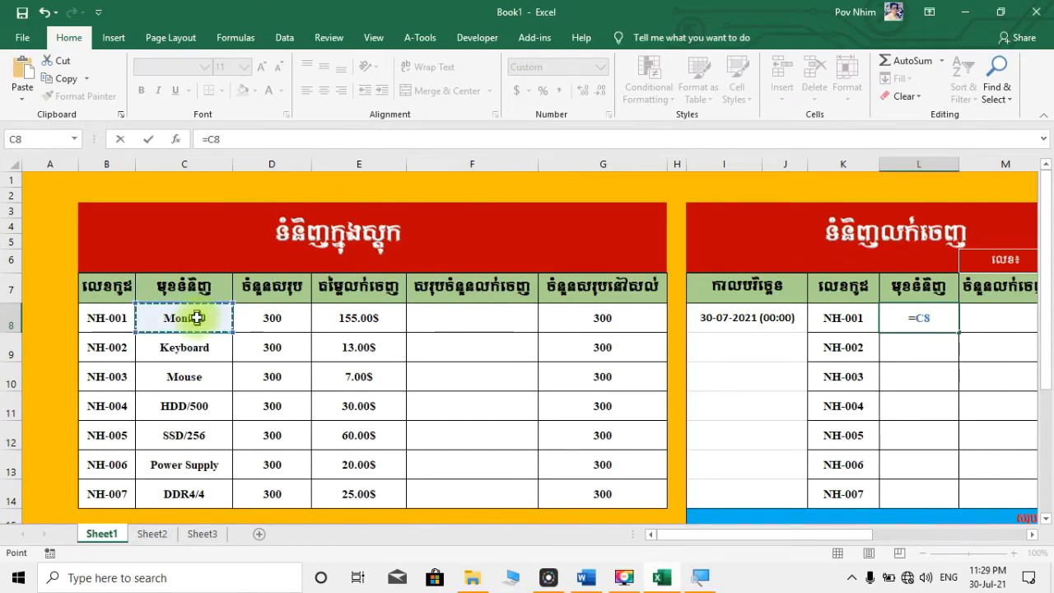
{"action": "key", "text": "Return"}
{"action": "left_click", "coordinate": [889, 327]}
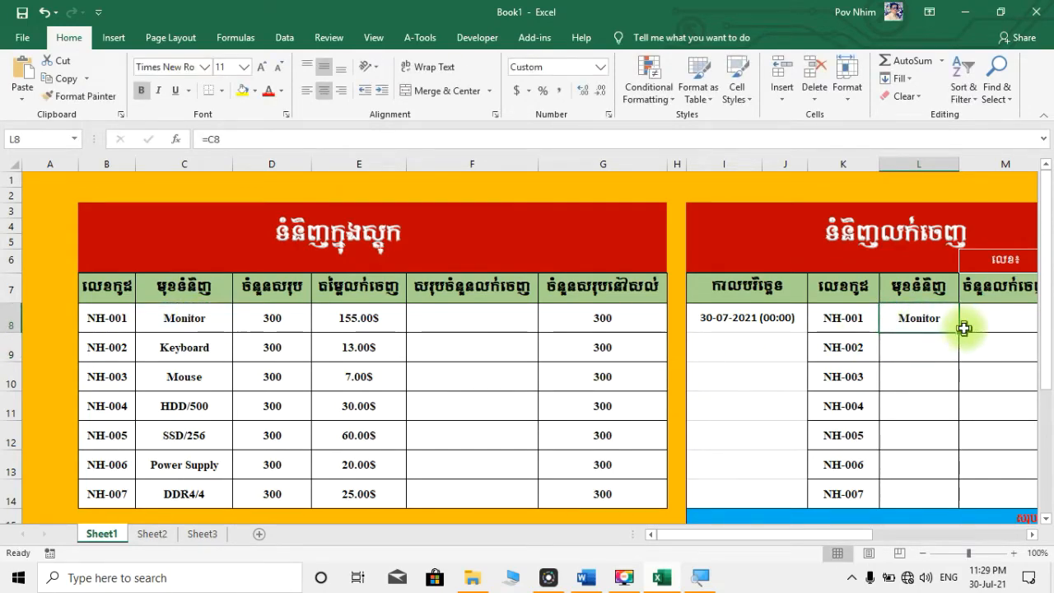
{"action": "left_click_drag", "start_coordinate": [958, 331], "coordinate": [967, 503]}
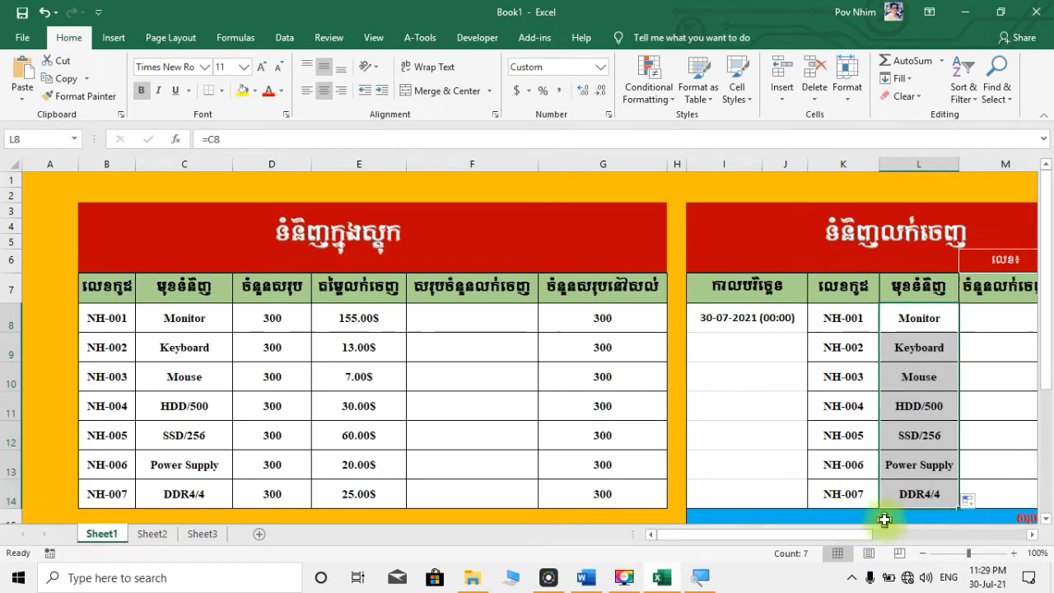
Step: Review the quantity cells and total row of the sold-goods table, with both tables in view at 90% zoom
{"action": "left_click_drag", "start_coordinate": [749, 540], "coordinate": [812, 541]}
{"action": "left_click", "coordinate": [644, 319]}
{"action": "left_click", "coordinate": [637, 378]}
{"action": "left_click", "coordinate": [636, 429]}
{"action": "left_click", "coordinate": [635, 511]}
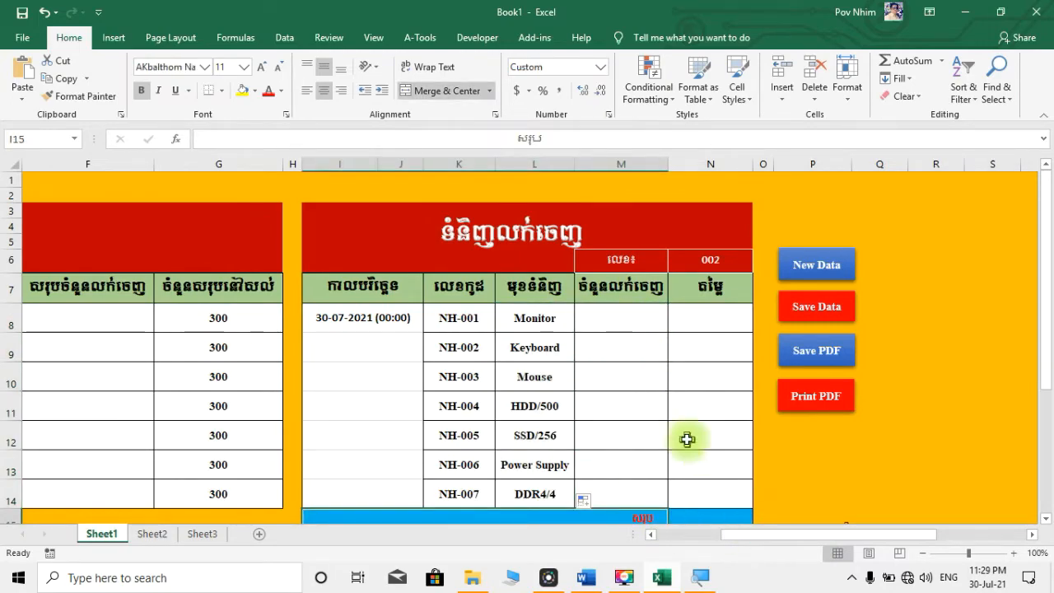
{"action": "scroll", "coordinate": [685, 438], "scroll_direction": "down", "scroll_amount": 1}
{"action": "left_click", "coordinate": [922, 552]}
{"action": "left_click", "coordinate": [923, 553]}
{"action": "left_click", "coordinate": [1013, 553]}
{"action": "left_click_drag", "start_coordinate": [914, 534], "coordinate": [834, 545]}
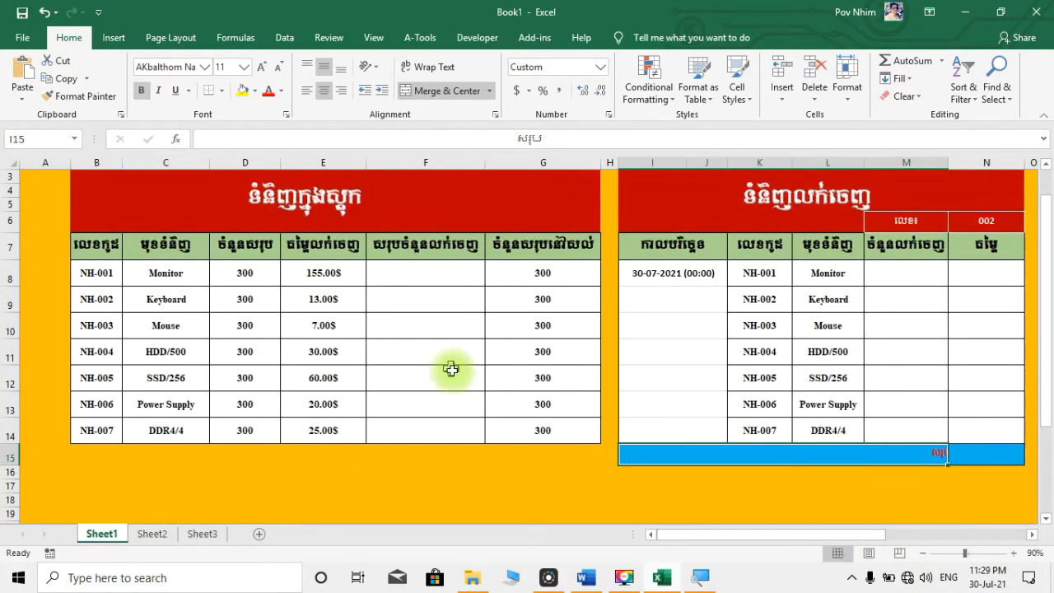
{"action": "scroll", "coordinate": [456, 379], "scroll_direction": "up", "scroll_amount": 1}
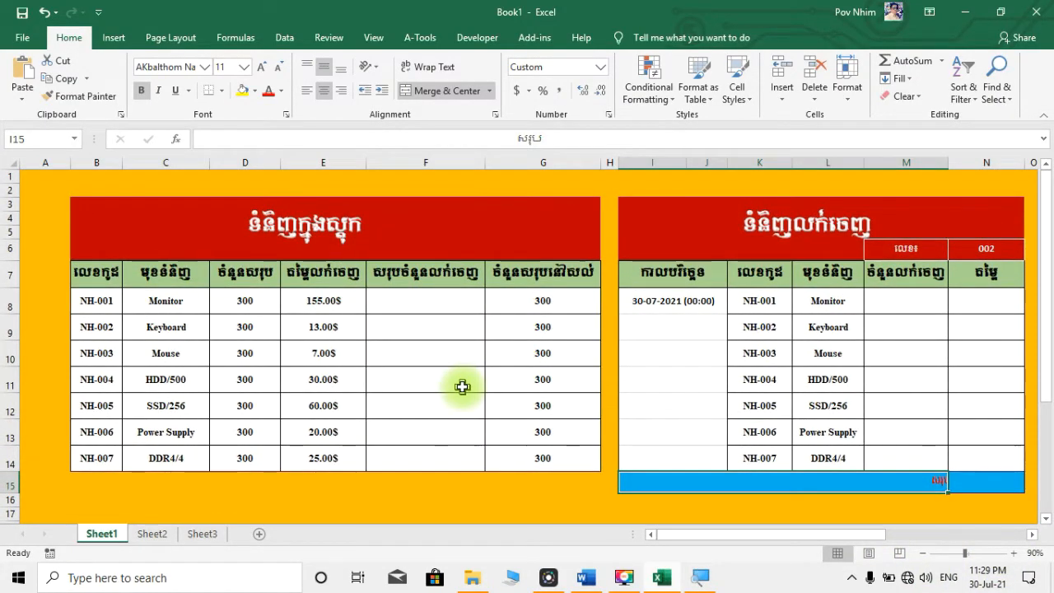
Step: Examine the total-sold cells F8 to F14 and the remaining-stock formulas in column G of the stock table
{"action": "left_click", "coordinate": [434, 307]}
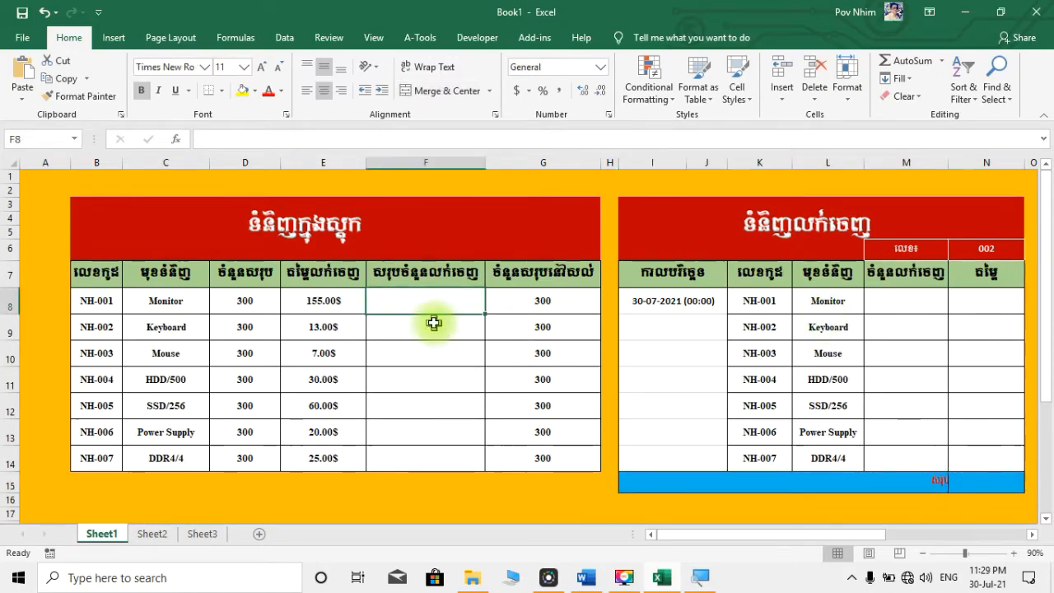
{"action": "left_click", "coordinate": [433, 330]}
{"action": "left_click", "coordinate": [438, 355]}
{"action": "left_click", "coordinate": [442, 404]}
{"action": "left_click", "coordinate": [439, 448]}
{"action": "left_click", "coordinate": [432, 399]}
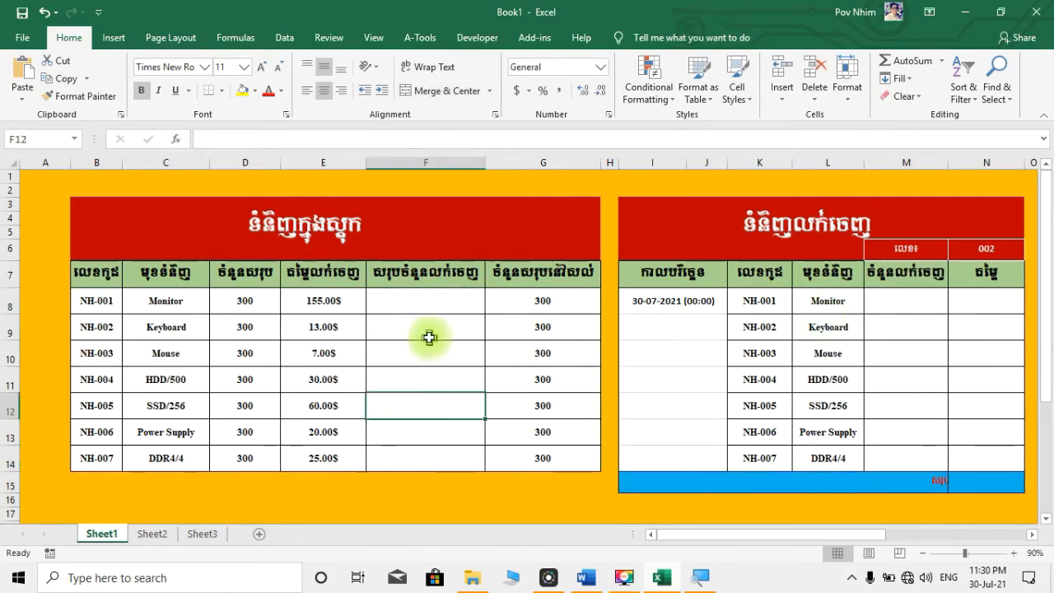
{"action": "left_click", "coordinate": [429, 331]}
{"action": "left_click", "coordinate": [426, 302]}
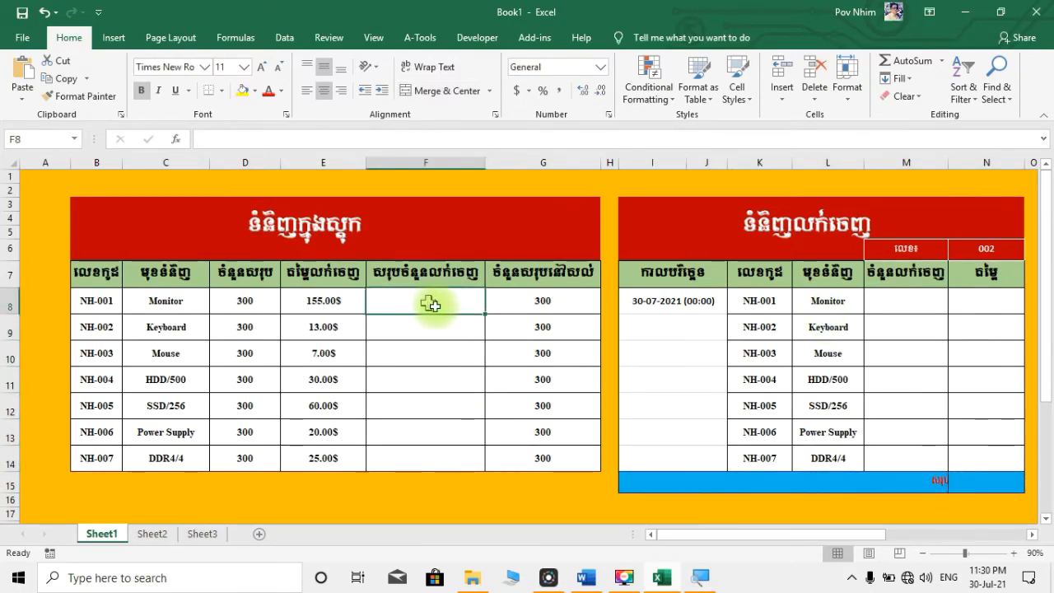
{"action": "left_click", "coordinate": [546, 299]}
{"action": "left_click", "coordinate": [459, 300]}
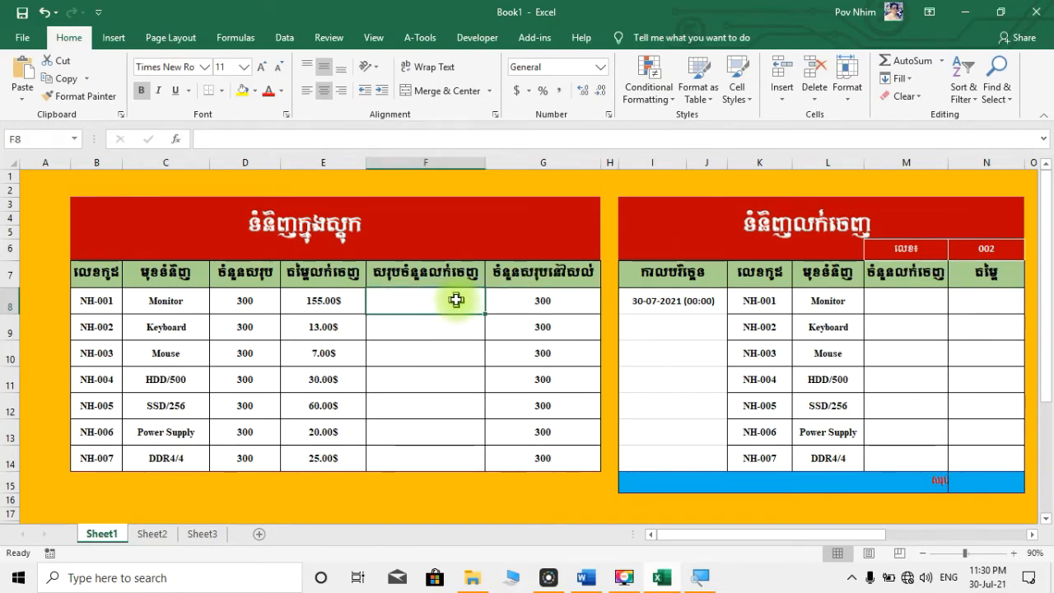
{"action": "left_click", "coordinate": [553, 303]}
{"action": "left_click", "coordinate": [540, 454]}
{"action": "left_click", "coordinate": [540, 299]}
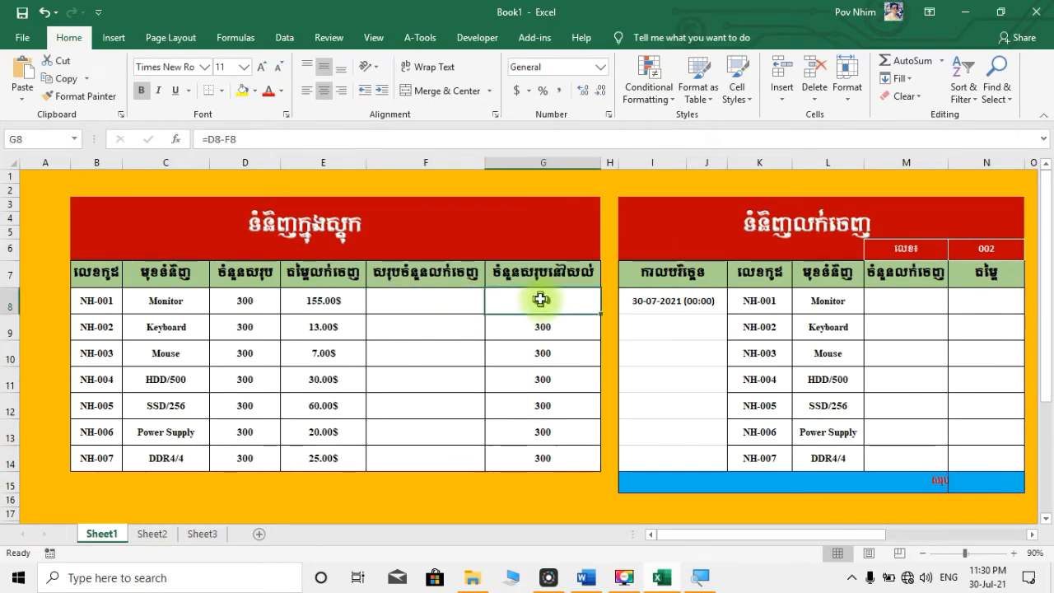
Step: Enter 2 as the Monitor's total sold quantity in F8 to test the remaining-stock formula
{"action": "left_click", "coordinate": [442, 300]}
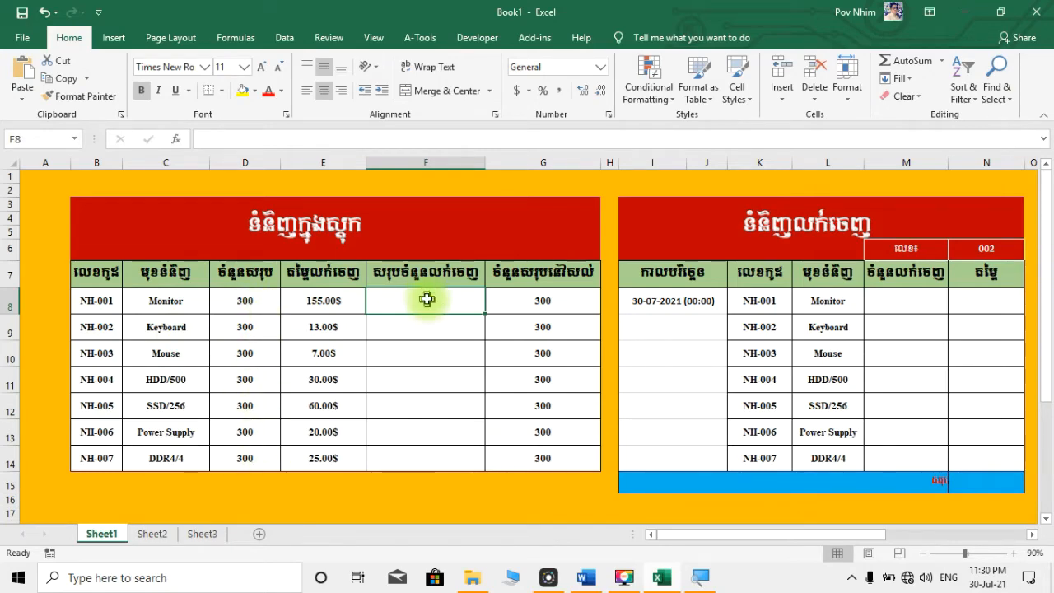
{"action": "type", "text": "2"}
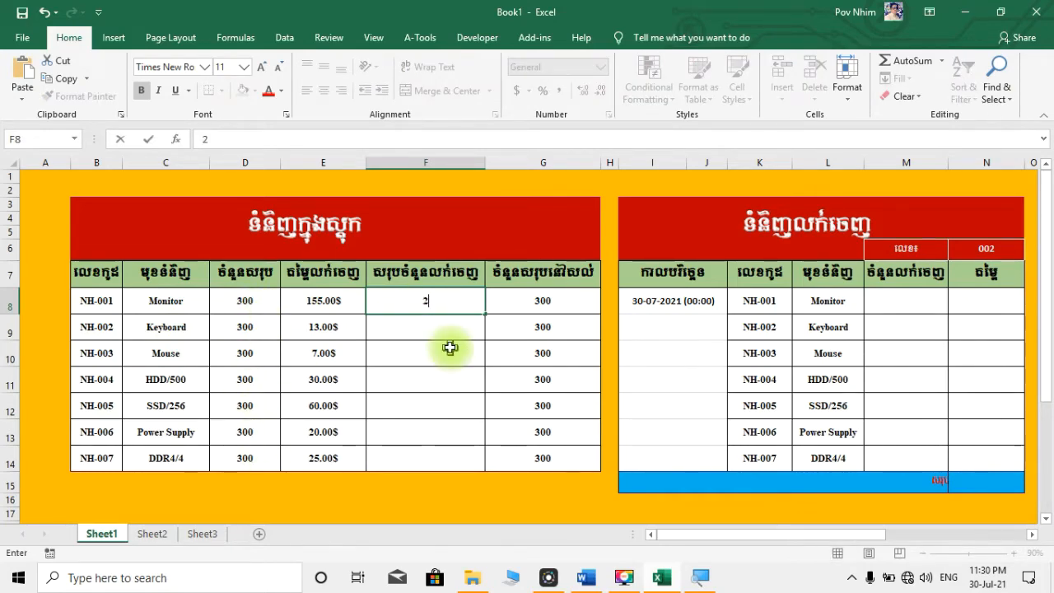
{"action": "key", "text": "Return"}
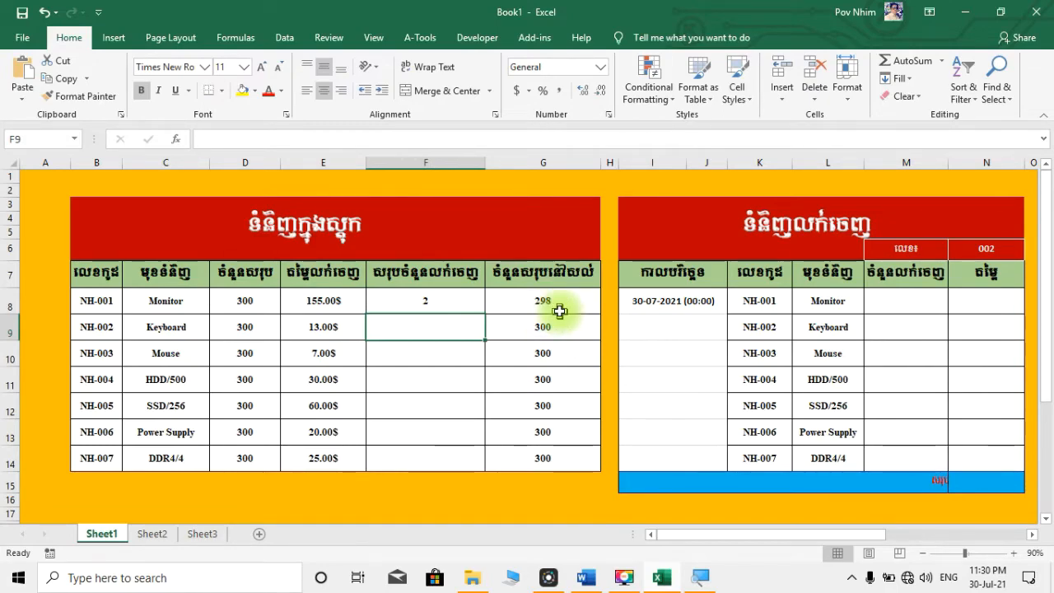
Step: Replace the test quantity in F8 with 0, and clear the cell
{"action": "left_click", "coordinate": [465, 303]}
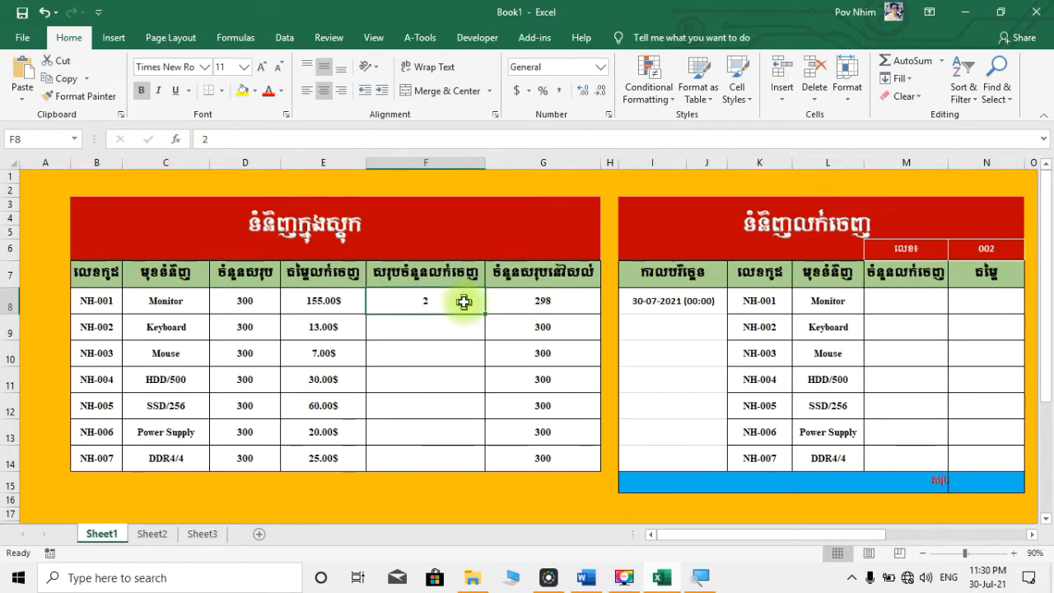
{"action": "key", "text": "BackSpace"}
{"action": "type", "text": "0"}
{"action": "key", "text": "Return"}
{"action": "left_click", "coordinate": [449, 303]}
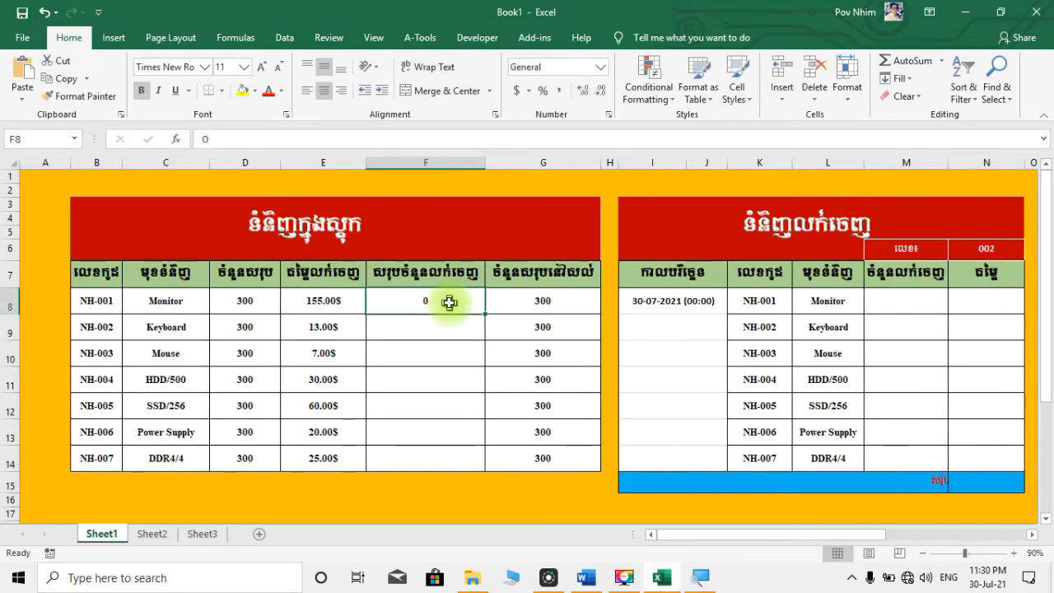
{"action": "key", "text": "BackSpace"}
{"action": "left_click", "coordinate": [470, 363]}
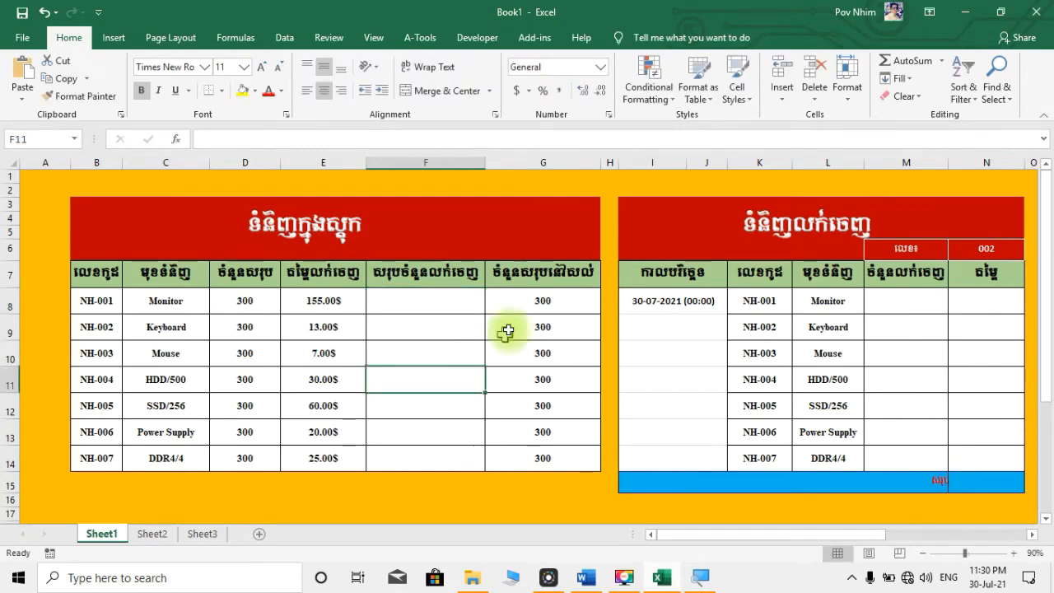
Step: Inspect the cells referenced by the remaining-stock formula in G8, and the first quantity and price cells of the sold-goods table
{"action": "double_click", "coordinate": [562, 303]}
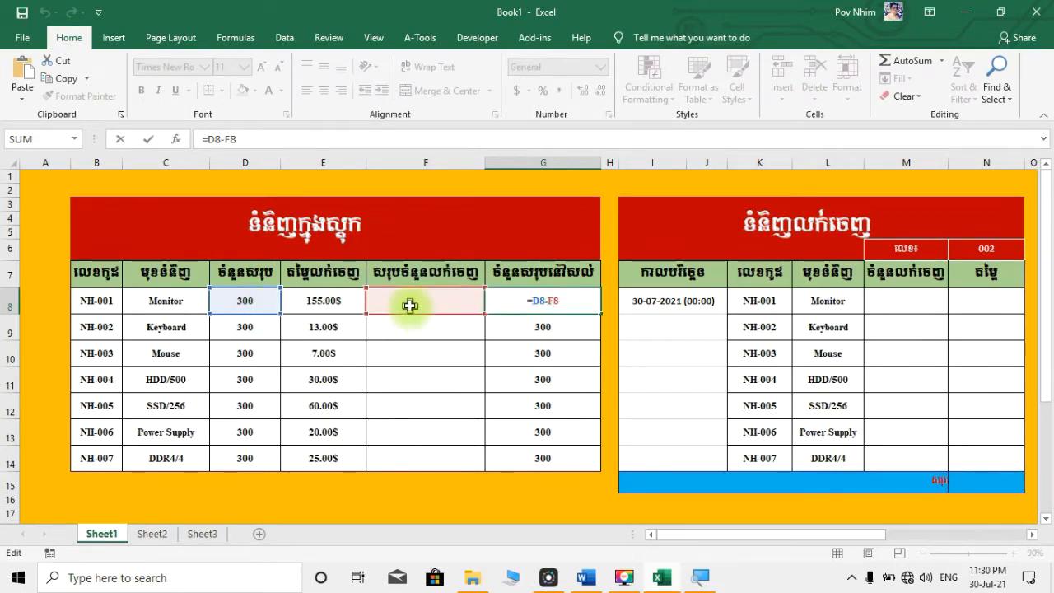
{"action": "key", "text": "Return"}
{"action": "left_click", "coordinate": [539, 303]}
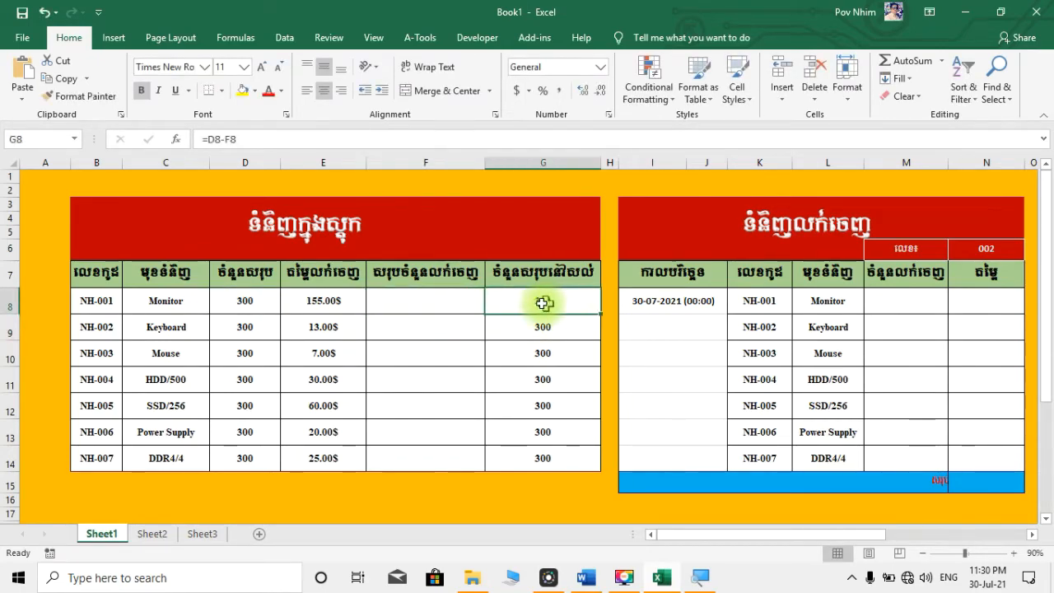
{"action": "left_click", "coordinate": [417, 300]}
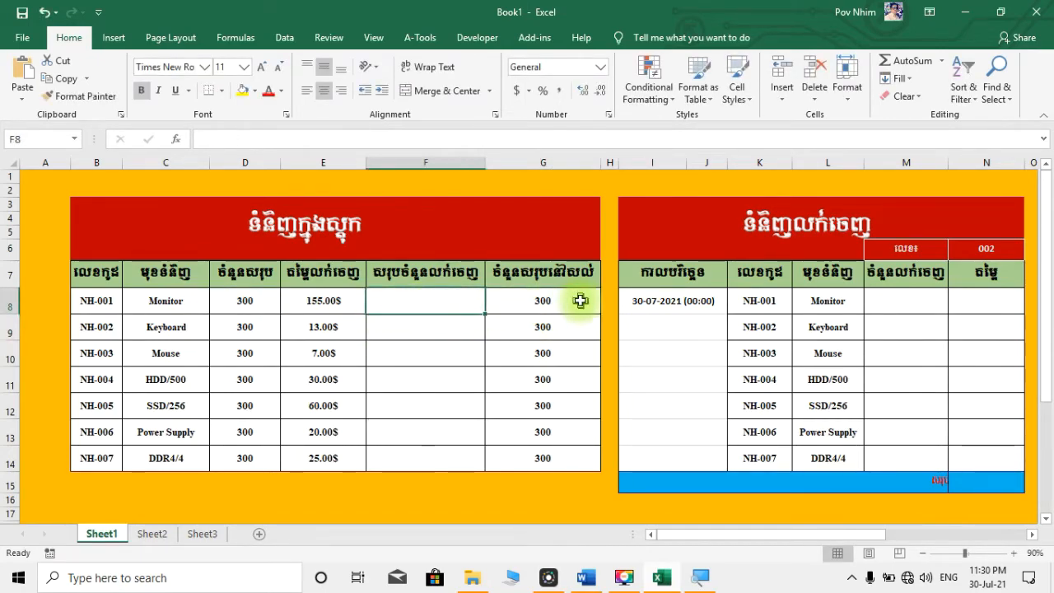
{"action": "left_click", "coordinate": [545, 308]}
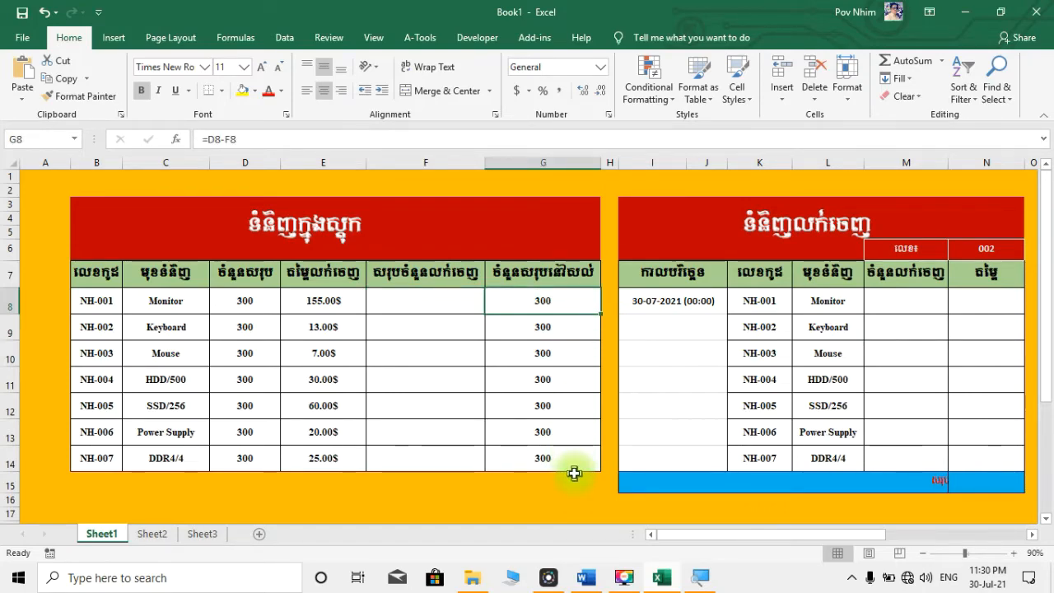
{"action": "left_click_drag", "start_coordinate": [657, 535], "coordinate": [711, 536]}
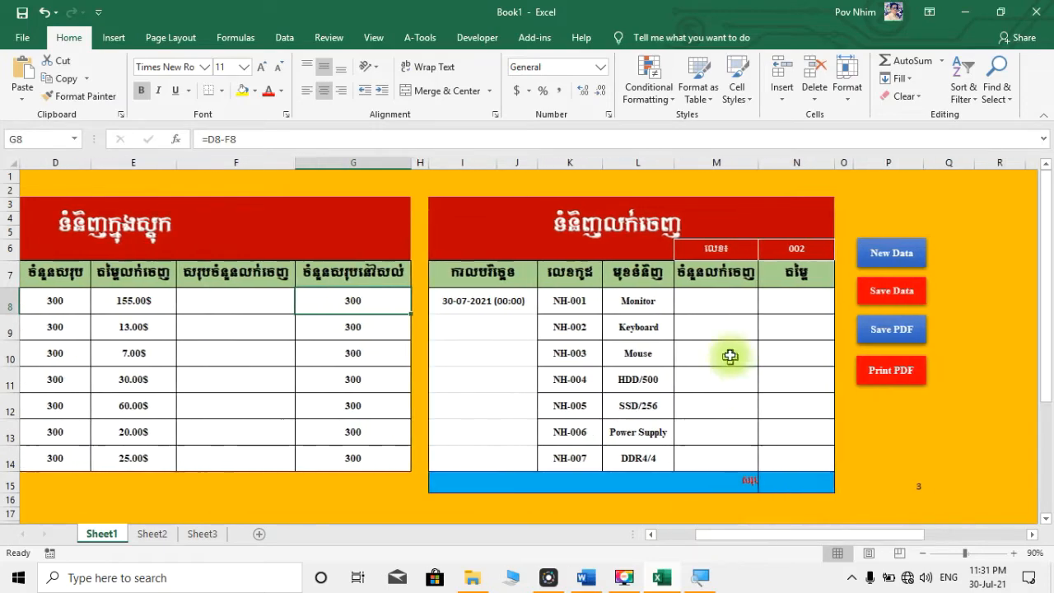
{"action": "left_click", "coordinate": [272, 406]}
{"action": "left_click", "coordinate": [258, 299]}
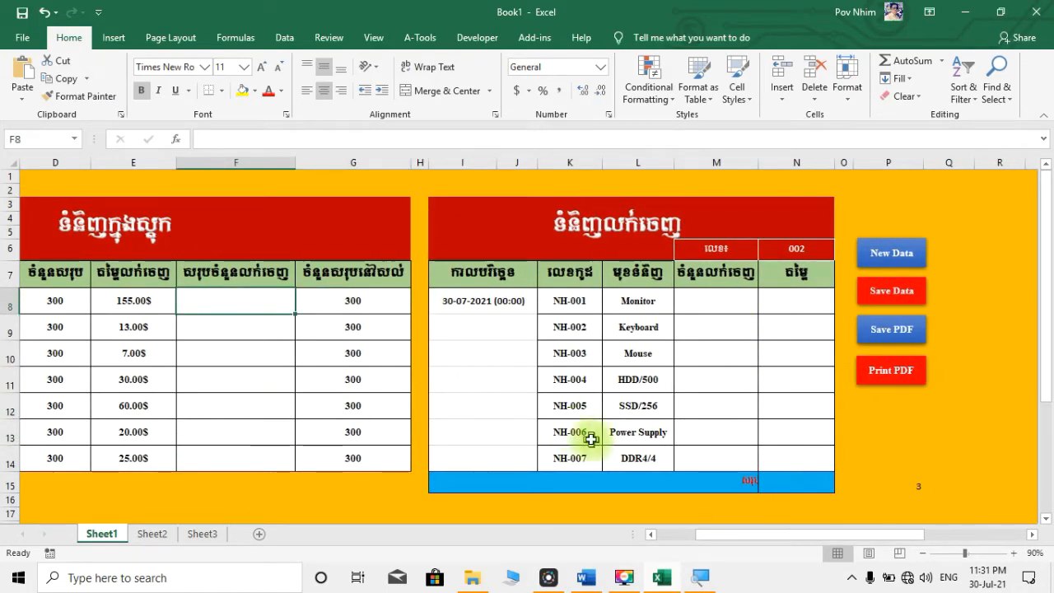
{"action": "left_click", "coordinate": [722, 304]}
{"action": "left_click", "coordinate": [794, 328]}
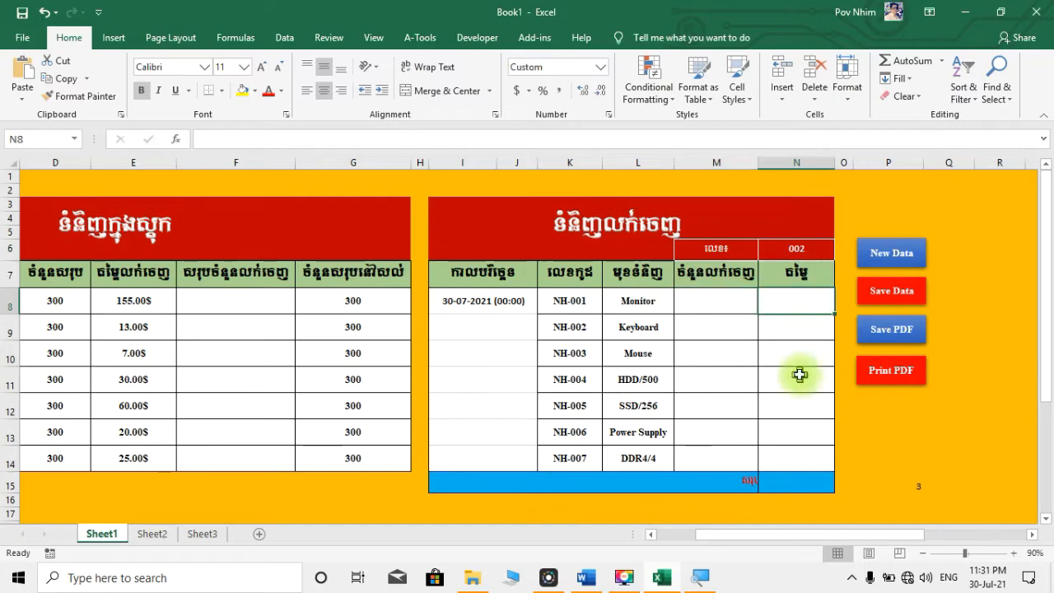
Step: Enter 2 as the Monitor's sold quantity in M8 and copy it down through M14 for the other products
{"action": "left_click", "coordinate": [798, 418]}
{"action": "left_click", "coordinate": [783, 299]}
{"action": "left_click", "coordinate": [734, 295]}
{"action": "left_click", "coordinate": [722, 436]}
{"action": "left_click", "coordinate": [722, 302]}
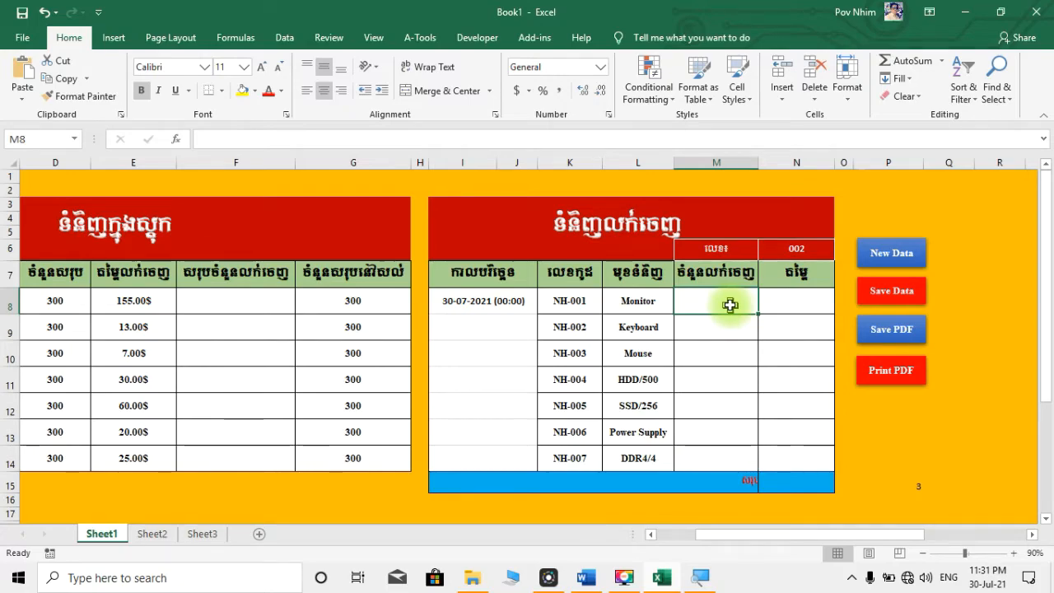
{"action": "key", "text": "Return"}
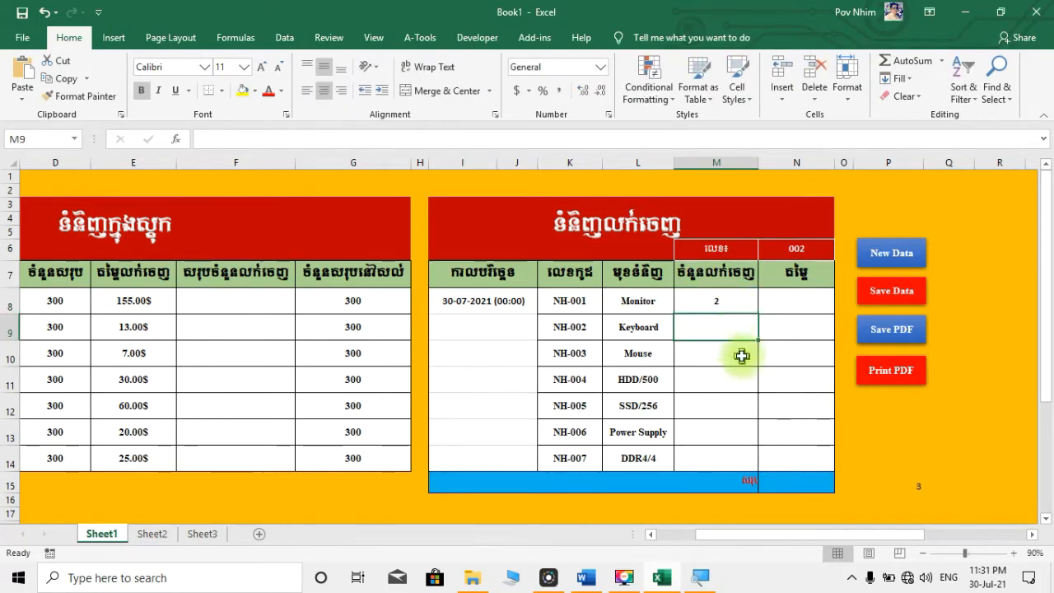
{"action": "left_click", "coordinate": [732, 359]}
{"action": "left_click", "coordinate": [724, 300]}
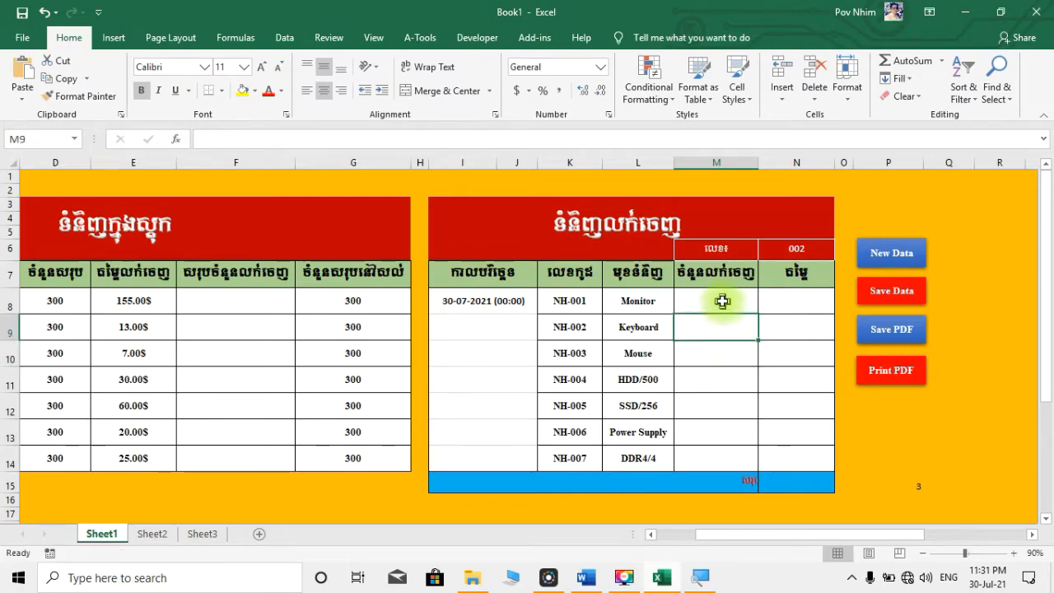
{"action": "left_click_drag", "start_coordinate": [757, 312], "coordinate": [763, 476]}
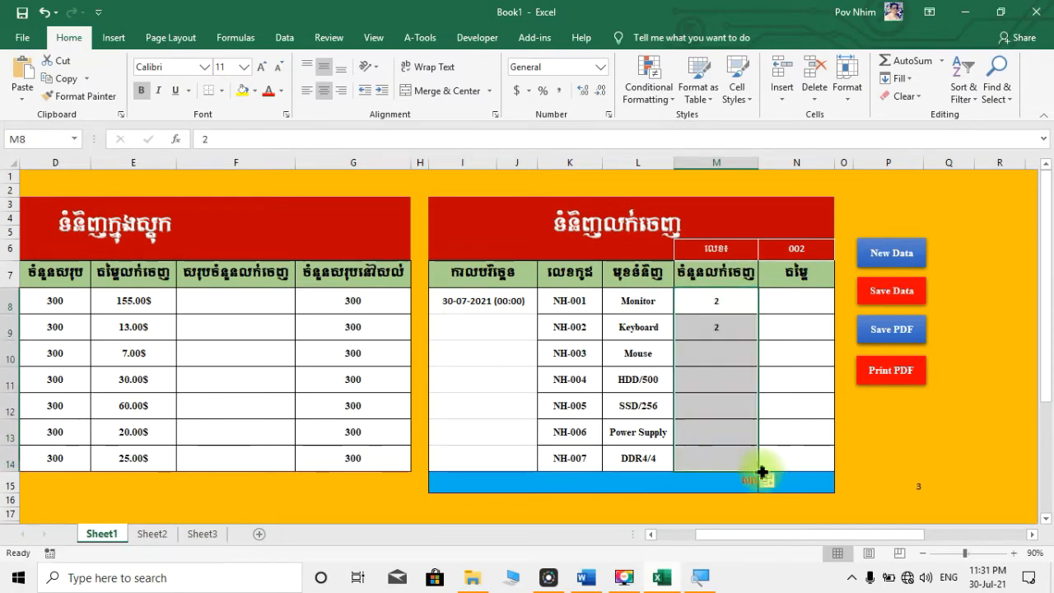
Step: Edit the total label in I15 of the sold-goods table, adding spaces after the text to shift it inward
{"action": "left_click", "coordinate": [723, 487]}
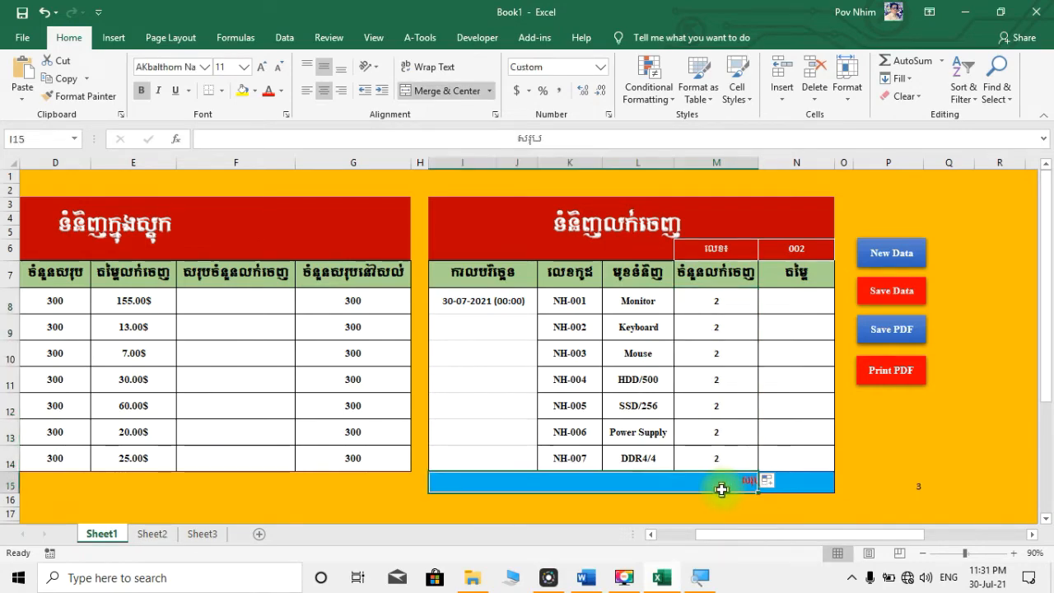
{"action": "left_click", "coordinate": [503, 139]}
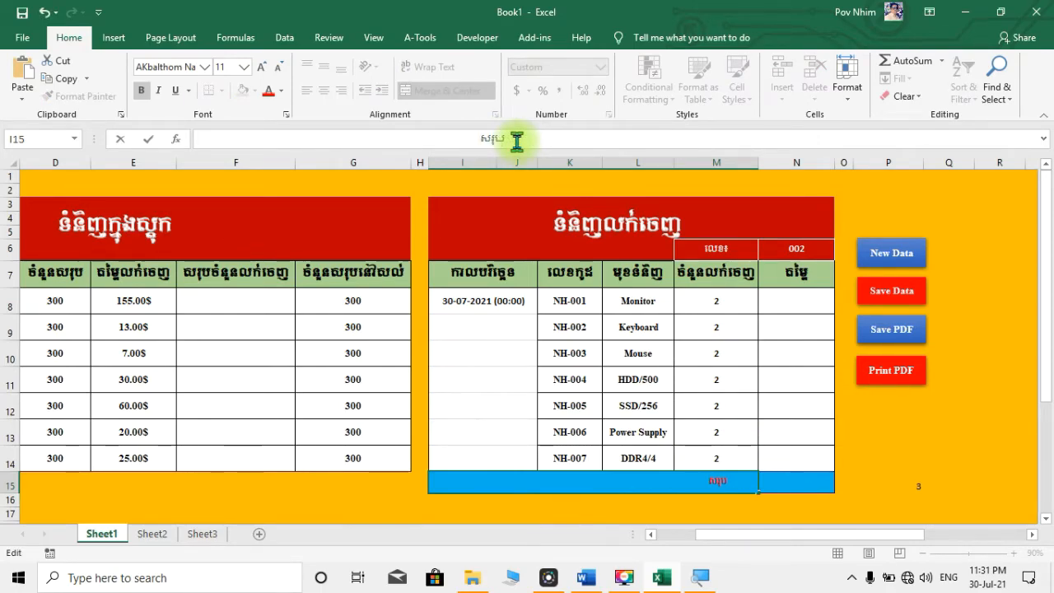
{"action": "left_click", "coordinate": [735, 435]}
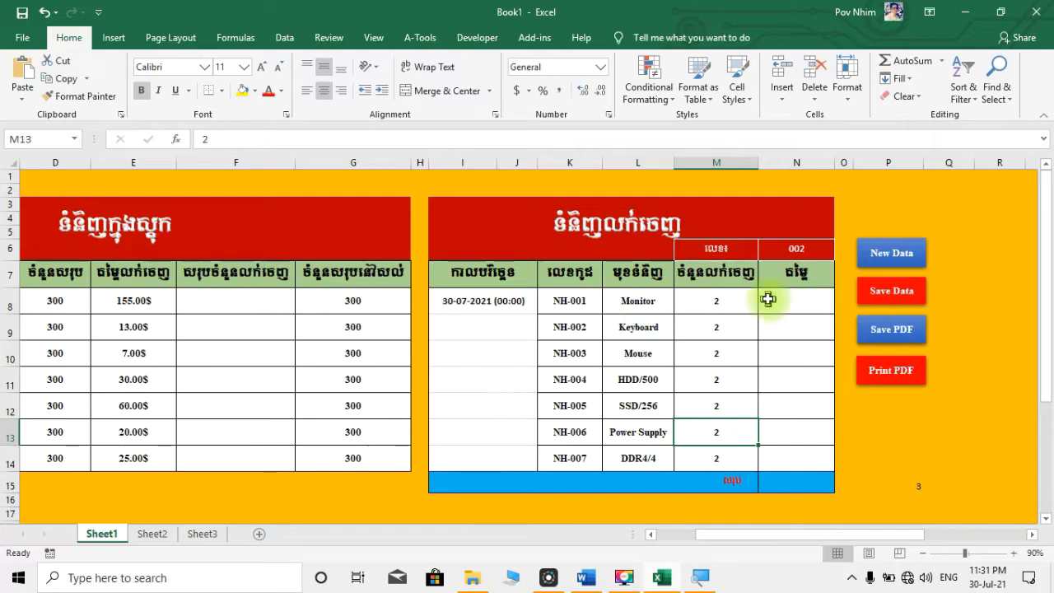
Step: Enter the formula =M8*E8 in N8 to multiply the Monitor's sold quantity by its stock-table selling price
{"action": "left_click", "coordinate": [797, 303]}
{"action": "type", "text": "="}
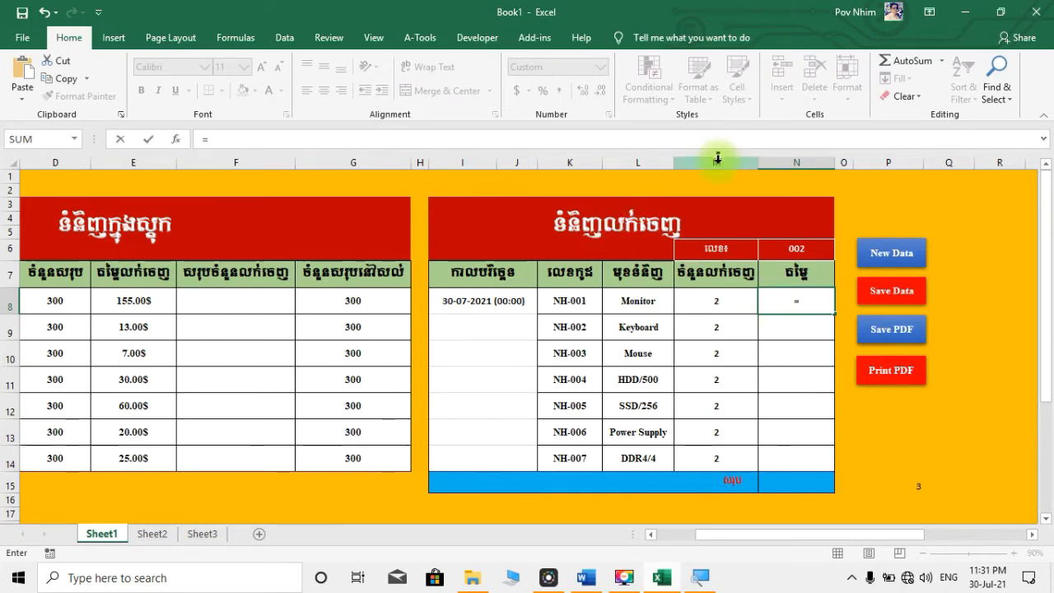
{"action": "left_click", "coordinate": [713, 303]}
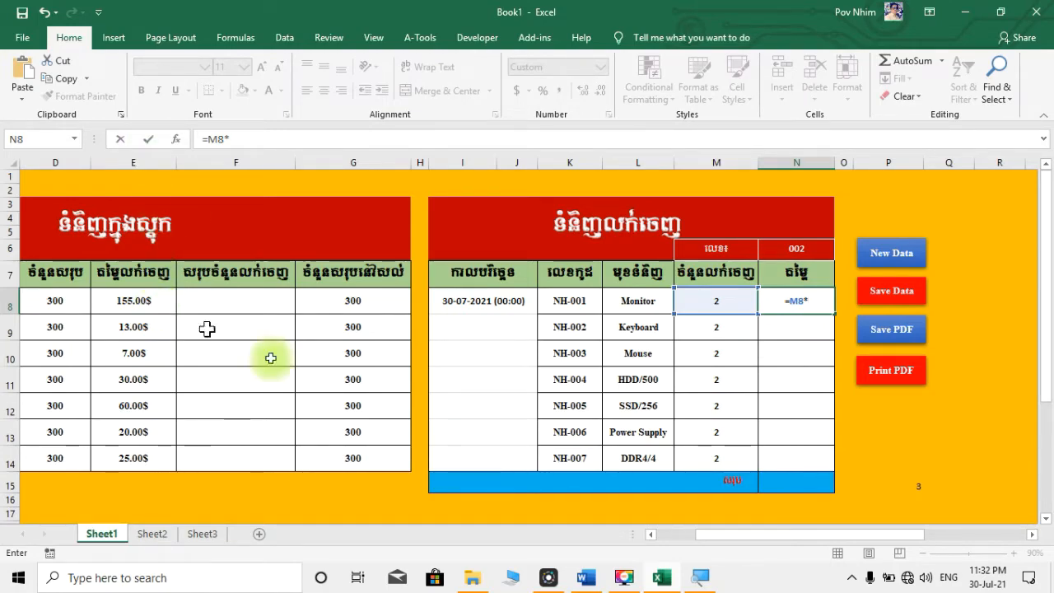
{"action": "left_click_drag", "start_coordinate": [736, 534], "coordinate": [707, 542]}
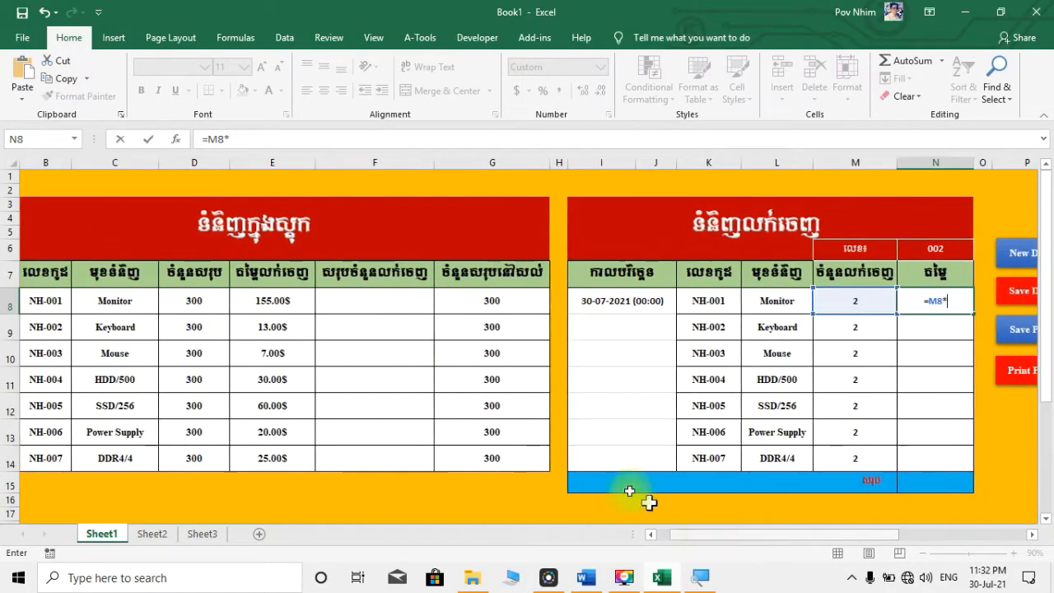
{"action": "left_click", "coordinate": [288, 305]}
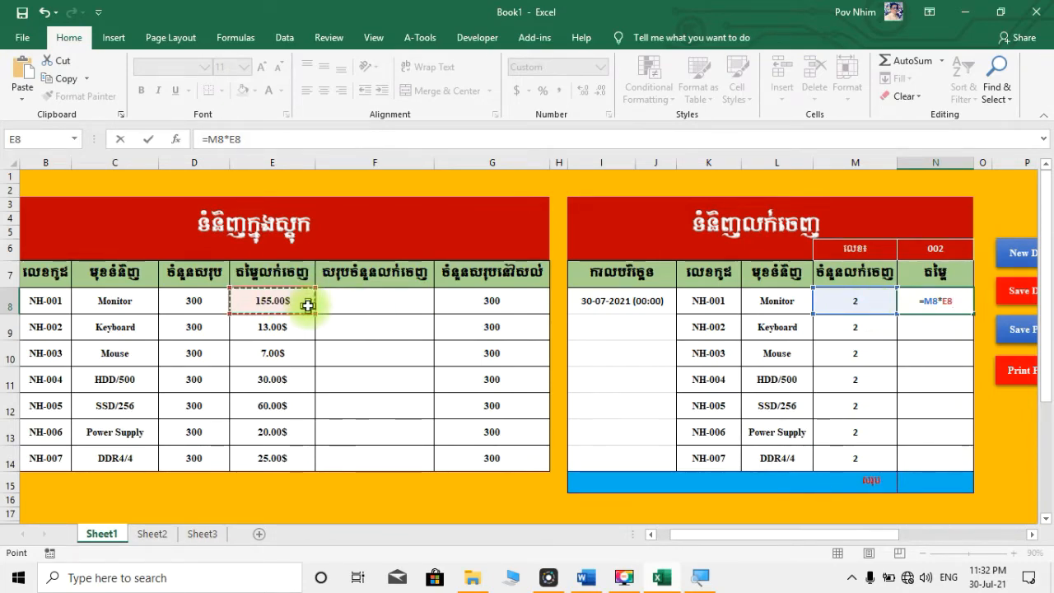
{"action": "key", "text": "Return"}
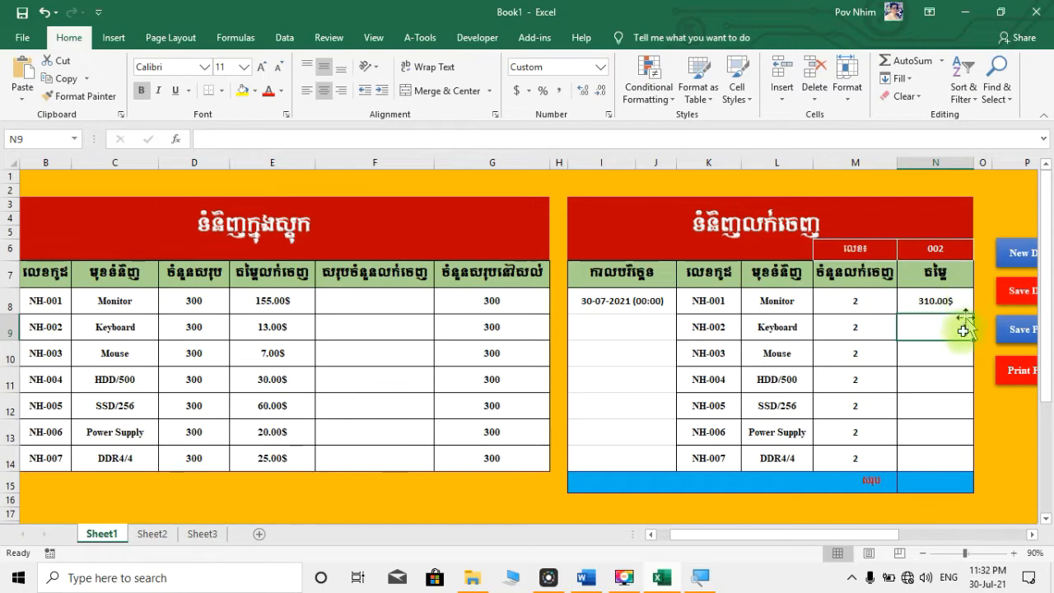
Step: Copy the price formula from N8 down through N14 for the remaining products
{"action": "left_click", "coordinate": [930, 296]}
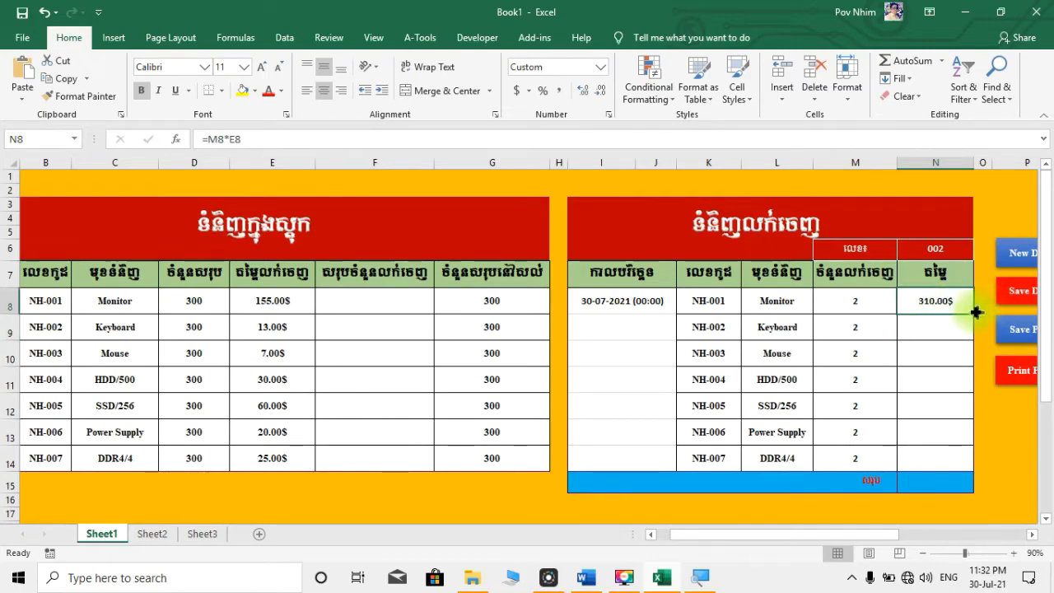
{"action": "left_click_drag", "start_coordinate": [972, 314], "coordinate": [985, 477]}
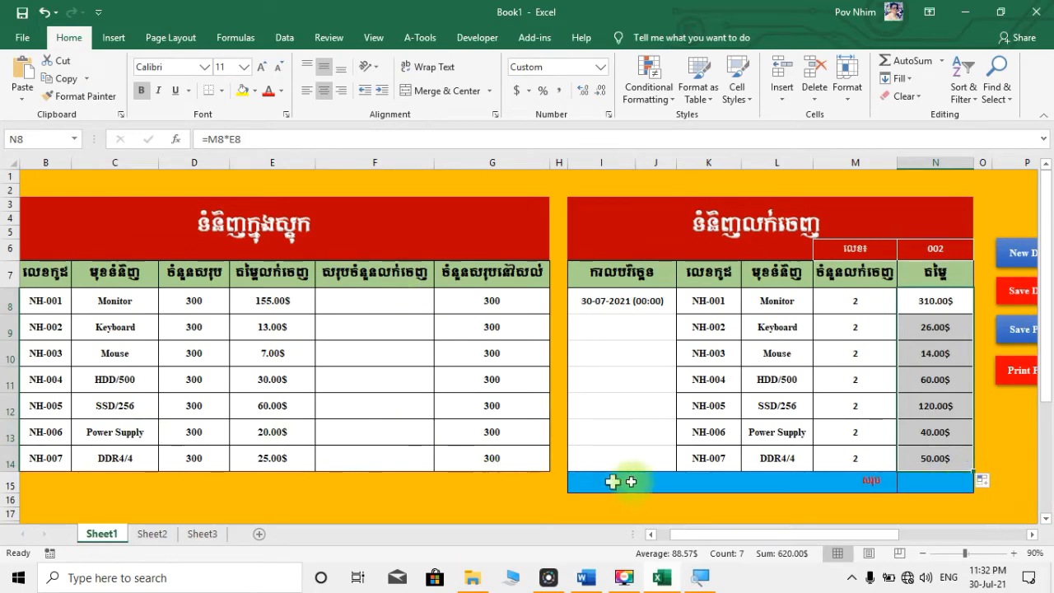
{"action": "mouse_move", "coordinate": [765, 544]}
{"action": "left_mouse_down"}
{"action": "mouse_move", "coordinate": [870, 545]}
{"action": "mouse_move", "coordinate": [749, 548]}
{"action": "mouse_move", "coordinate": [764, 543]}
{"action": "left_mouse_up"}
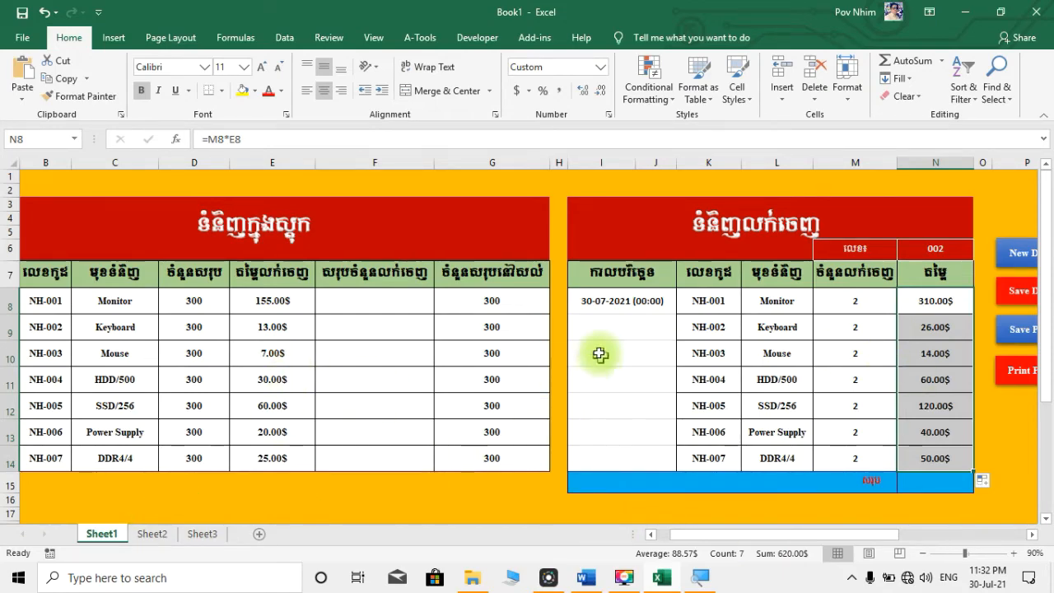
Step: Examine the total-sold cells F8 to F14 alongside the sold quantities in M8 to M14
{"action": "left_click", "coordinate": [395, 310]}
{"action": "left_click", "coordinate": [387, 329]}
{"action": "left_click", "coordinate": [389, 356]}
{"action": "left_click", "coordinate": [392, 382]}
{"action": "left_click", "coordinate": [395, 461]}
{"action": "left_click", "coordinate": [390, 346]}
{"action": "left_click", "coordinate": [400, 302]}
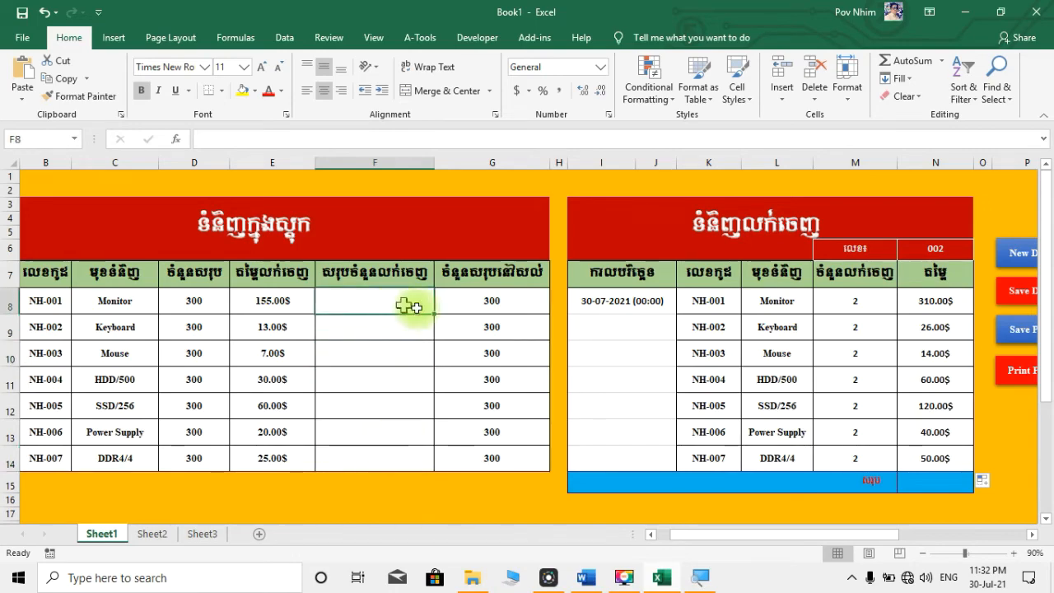
{"action": "left_click", "coordinate": [880, 310]}
{"action": "left_click", "coordinate": [867, 381]}
{"action": "left_click", "coordinate": [874, 409]}
{"action": "left_click", "coordinate": [879, 466]}
{"action": "left_click", "coordinate": [862, 308]}
{"action": "left_click", "coordinate": [866, 380]}
{"action": "left_click", "coordinate": [875, 460]}
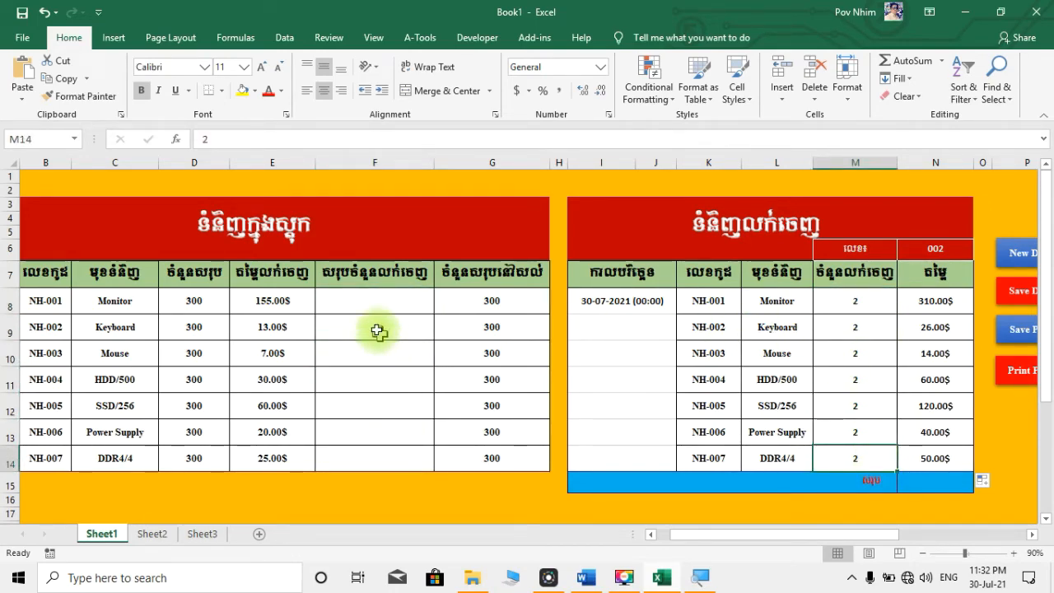
{"action": "left_click", "coordinate": [391, 303]}
{"action": "left_click", "coordinate": [390, 336]}
{"action": "left_click", "coordinate": [399, 359]}
{"action": "left_click", "coordinate": [400, 383]}
{"action": "left_click", "coordinate": [397, 409]}
{"action": "key", "text": "Down"}
{"action": "key", "text": "Down"}
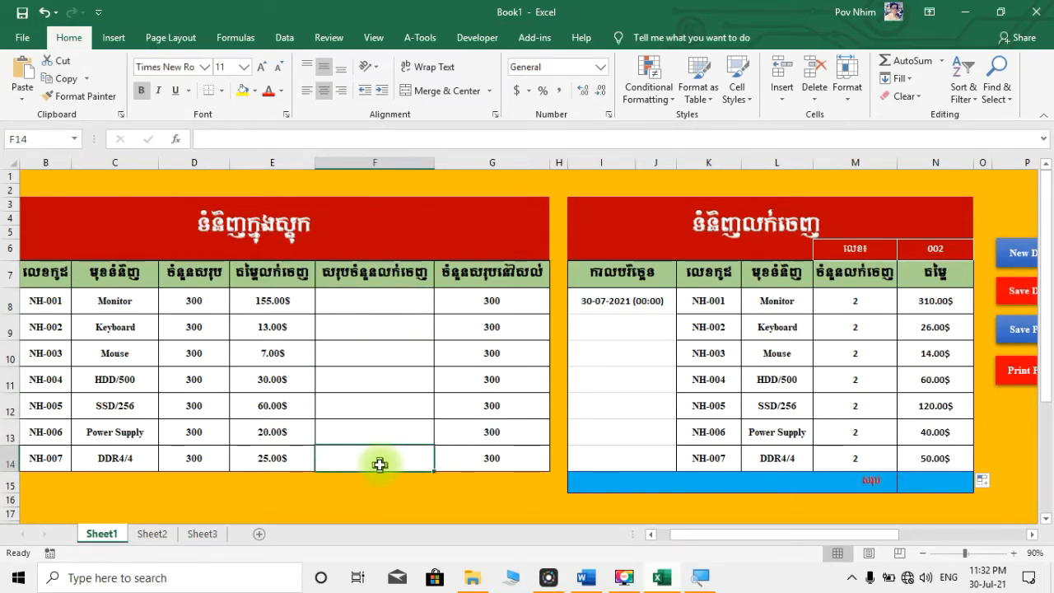
{"action": "left_click", "coordinate": [400, 302]}
{"action": "left_click", "coordinate": [392, 354]}
{"action": "left_click", "coordinate": [398, 385]}
{"action": "left_click", "coordinate": [404, 305]}
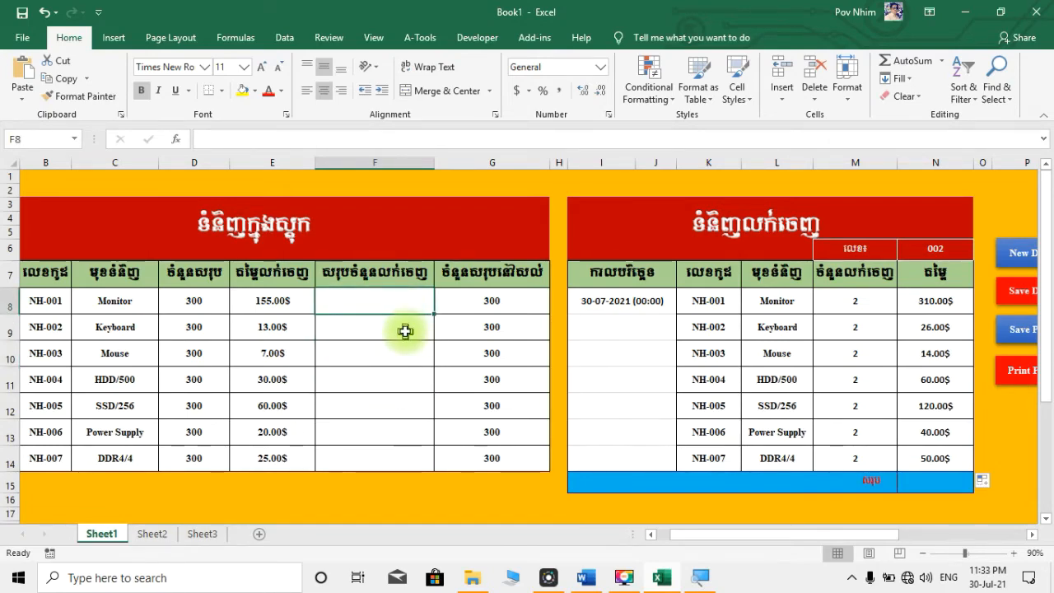
{"action": "left_click", "coordinate": [404, 332]}
{"action": "left_click", "coordinate": [401, 382]}
{"action": "left_click", "coordinate": [401, 406]}
{"action": "left_click", "coordinate": [402, 428]}
{"action": "left_click", "coordinate": [401, 455]}
{"action": "left_click", "coordinate": [401, 432]}
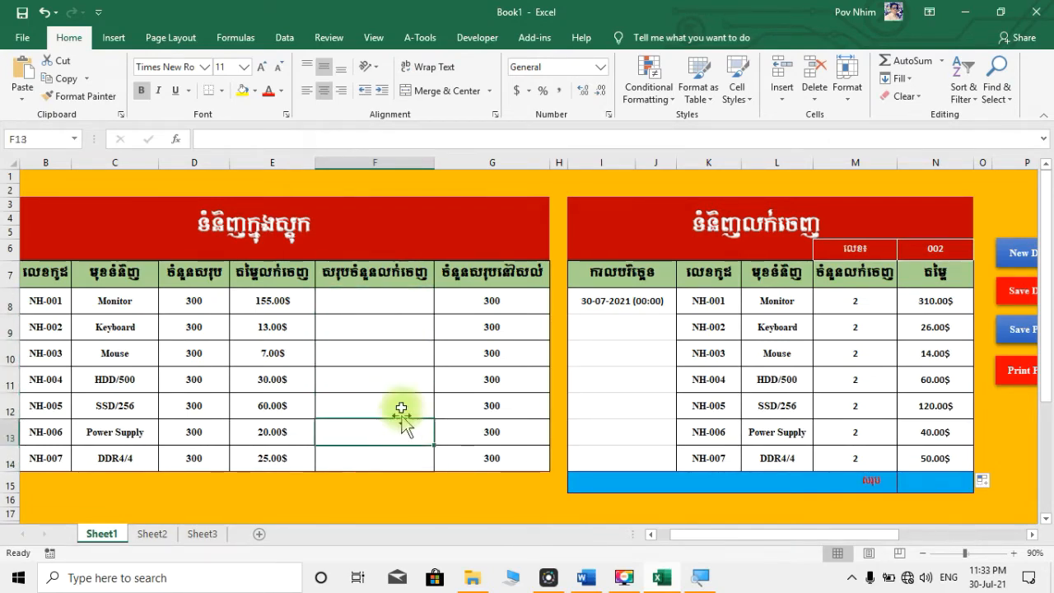
{"action": "left_click", "coordinate": [381, 308]}
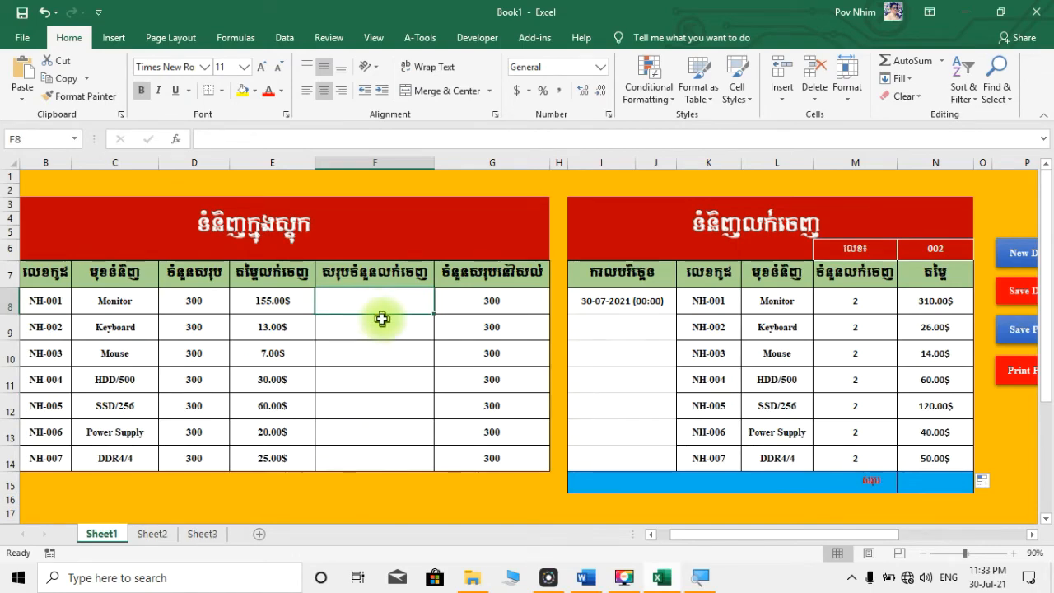
Step: Compare the total-sold column F on Sheet1 with the product columns of the sold-items list on Sheet2
{"action": "left_click_drag", "start_coordinate": [735, 536], "coordinate": [766, 541]}
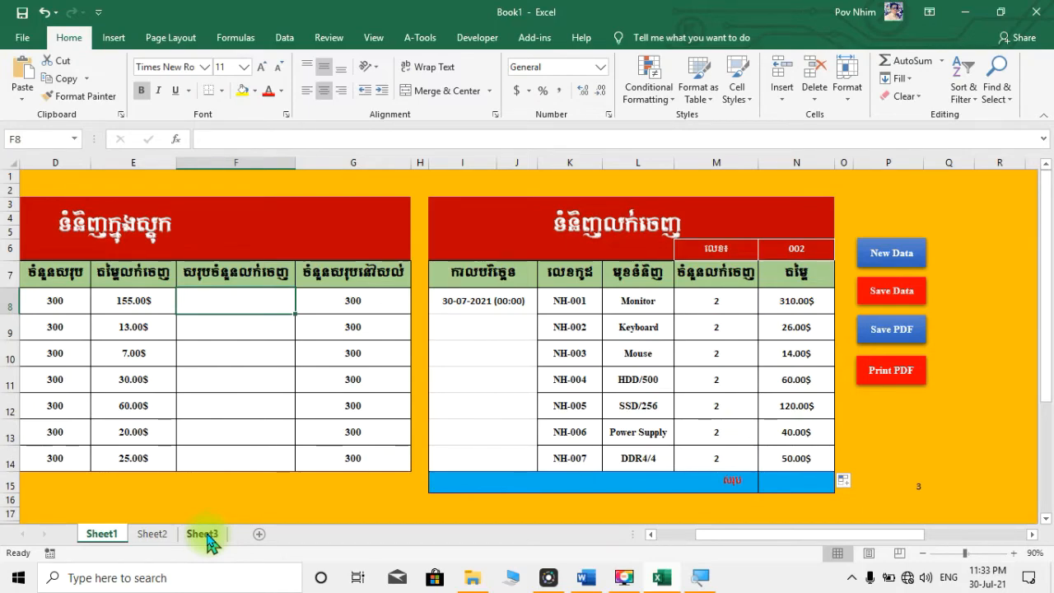
{"action": "left_click", "coordinate": [152, 533]}
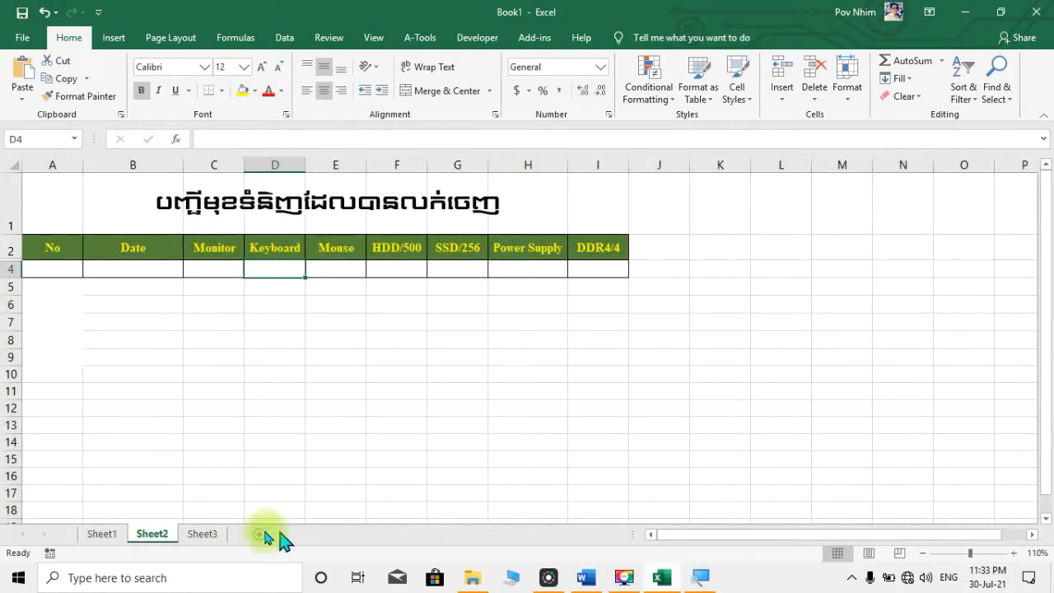
{"action": "left_click", "coordinate": [103, 533]}
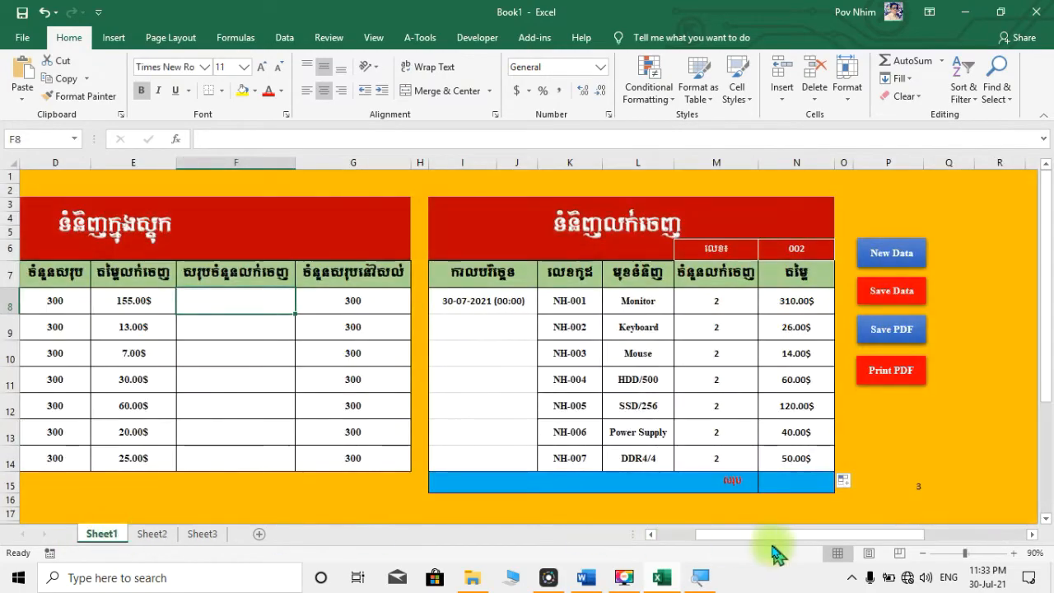
{"action": "left_click", "coordinate": [237, 379]}
{"action": "left_click", "coordinate": [238, 301]}
{"action": "left_click", "coordinate": [251, 428]}
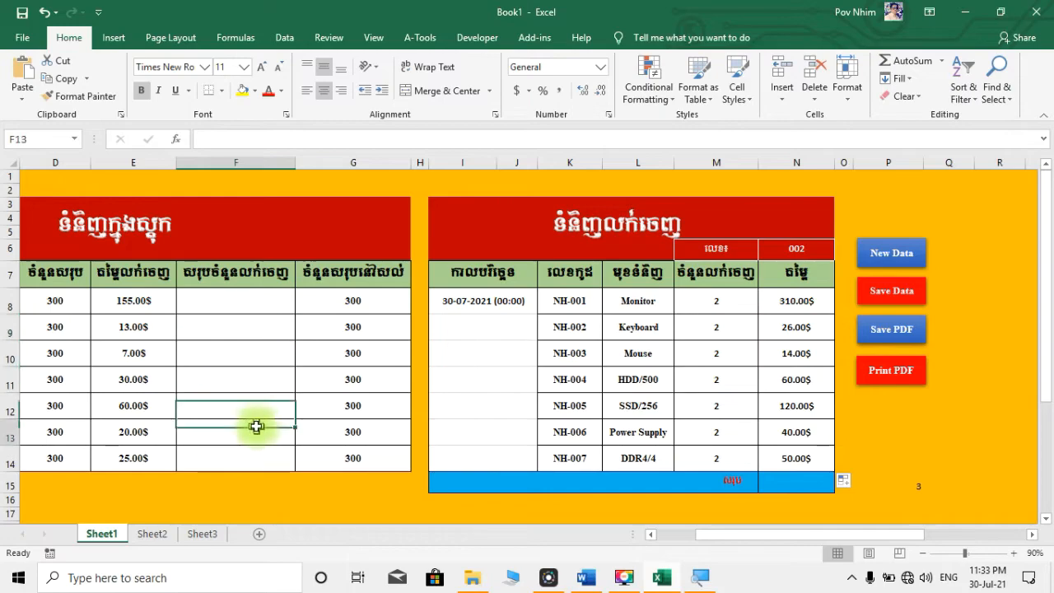
{"action": "left_click", "coordinate": [256, 306]}
{"action": "left_click", "coordinate": [148, 534]}
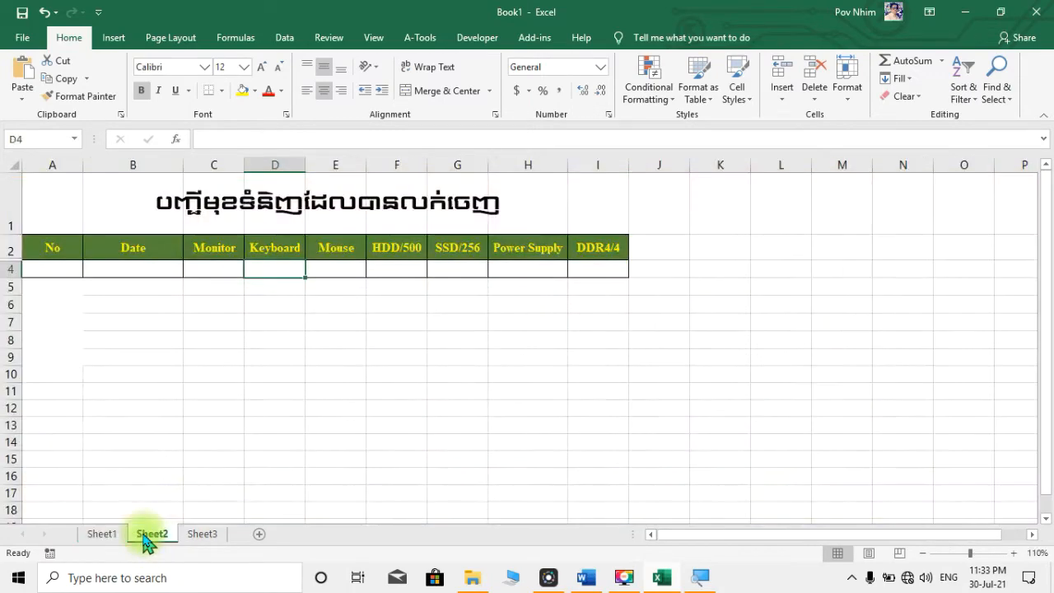
{"action": "left_click", "coordinate": [206, 269]}
{"action": "left_click", "coordinate": [279, 270]}
{"action": "left_click", "coordinate": [339, 270]}
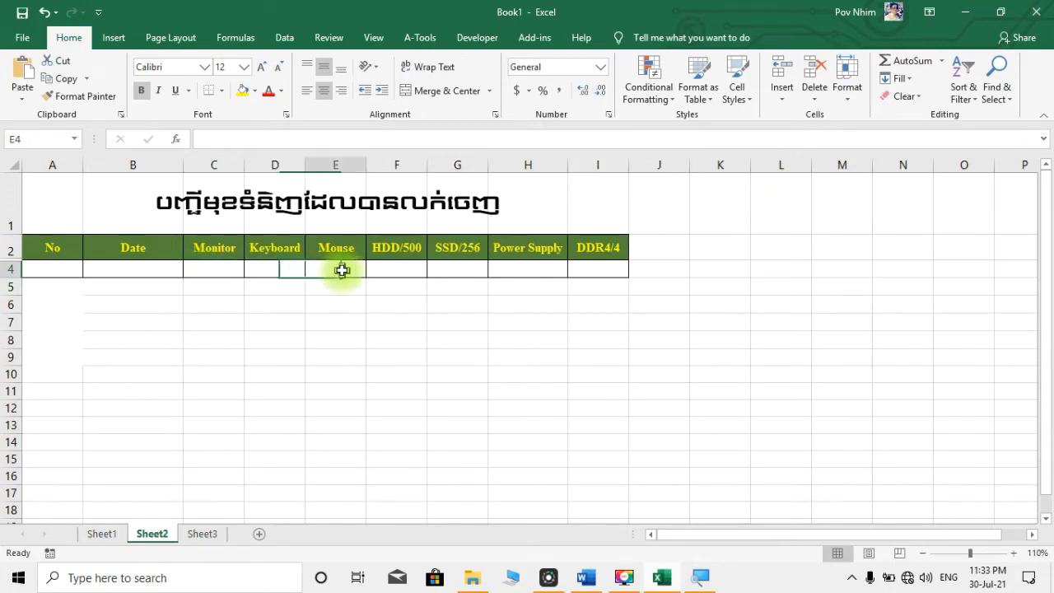
{"action": "left_click", "coordinate": [440, 270]}
{"action": "left_click", "coordinate": [102, 534]}
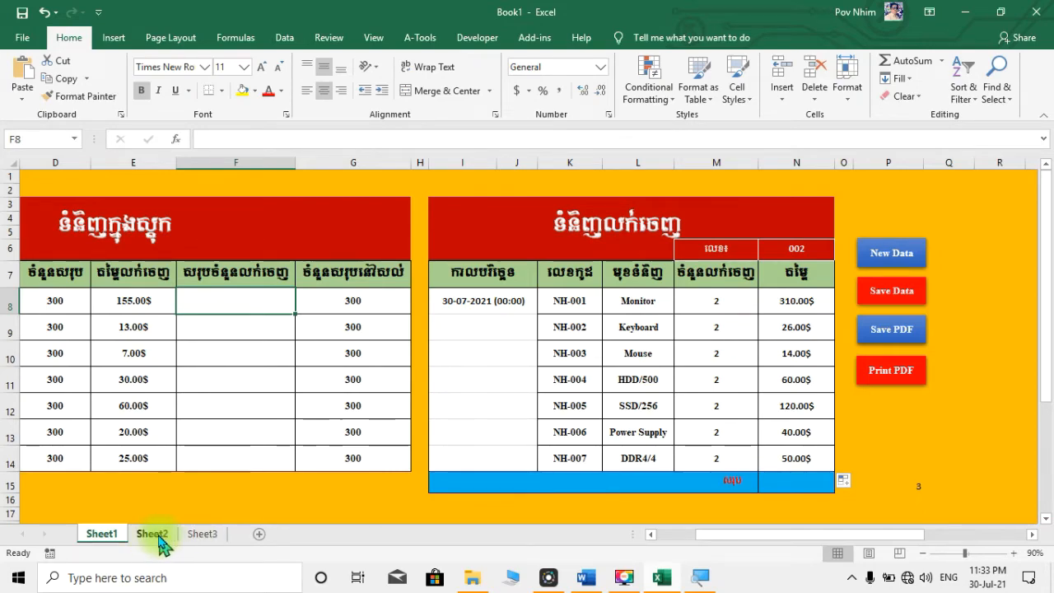
Step: Apply the custom number format 000 to A4 in Sheet2's No column and enter 1 as the first record number
{"action": "left_click", "coordinate": [156, 535]}
{"action": "left_click", "coordinate": [62, 268]}
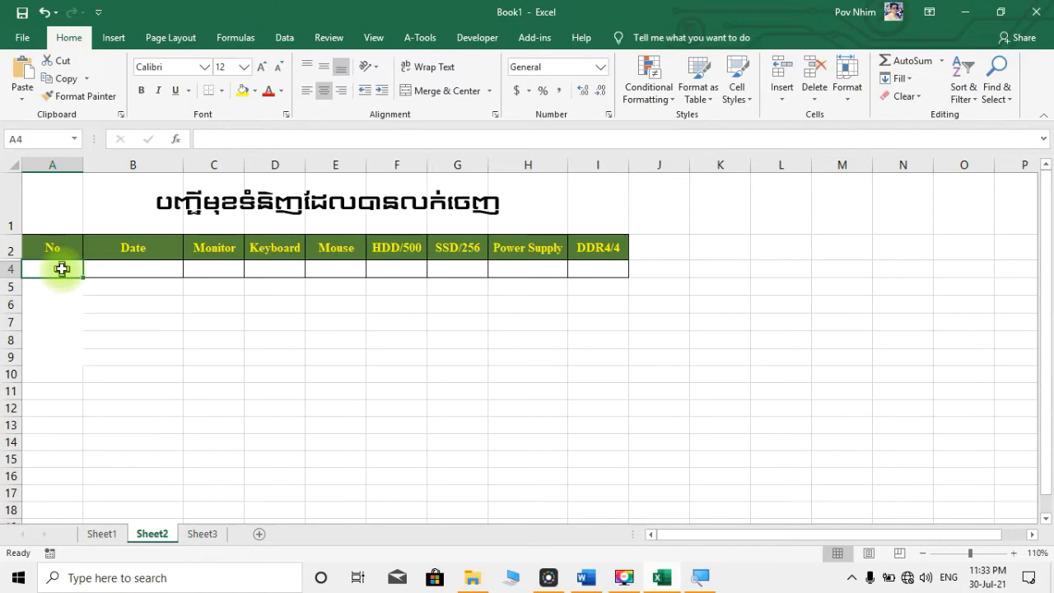
{"action": "left_click", "coordinate": [847, 83]}
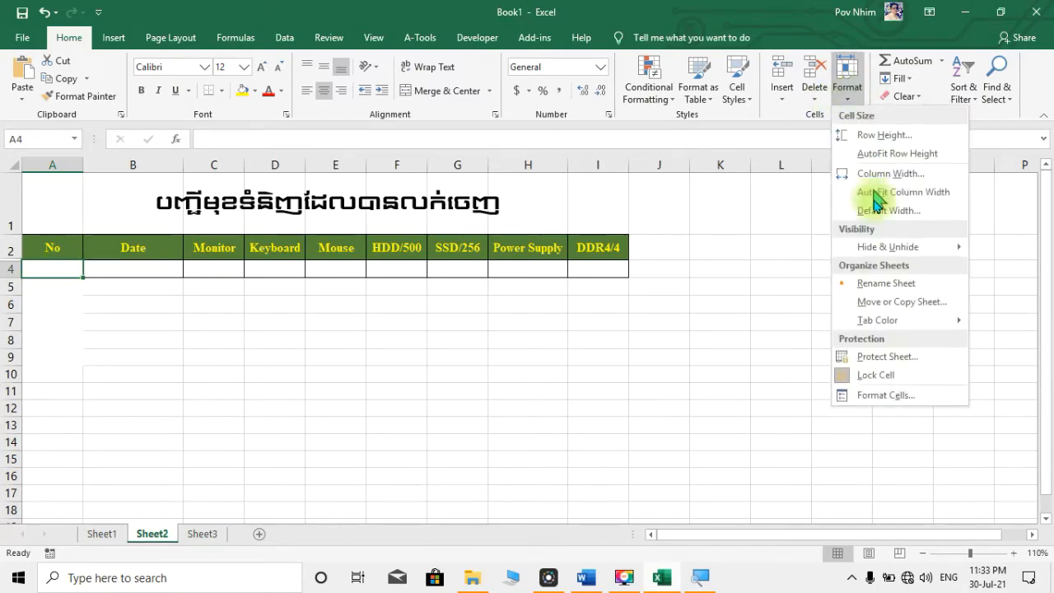
{"action": "left_click", "coordinate": [885, 396]}
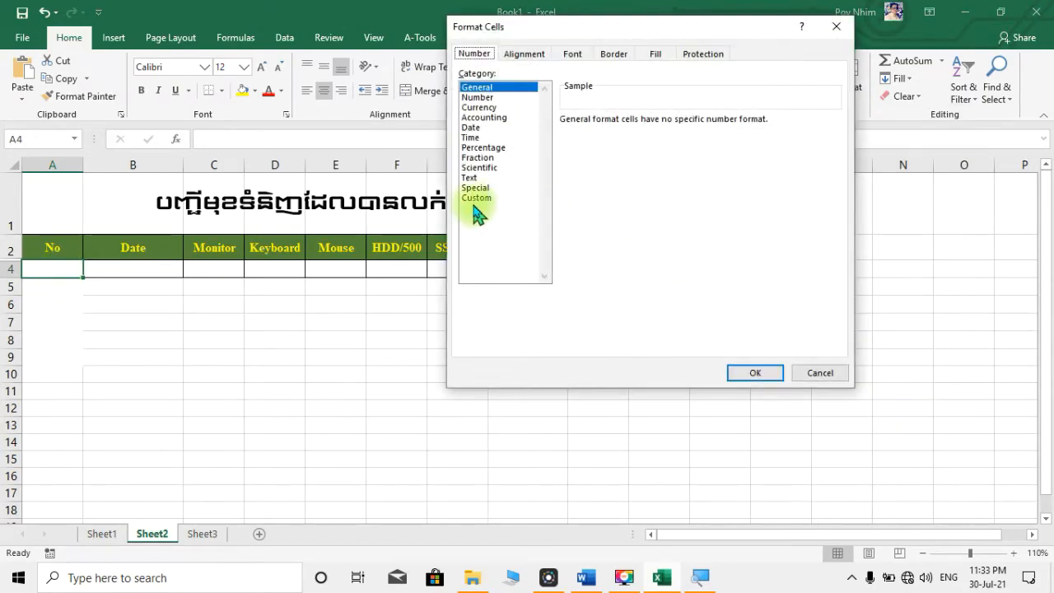
{"action": "left_click", "coordinate": [476, 197]}
{"action": "left_click_drag", "start_coordinate": [605, 135], "coordinate": [558, 137]}
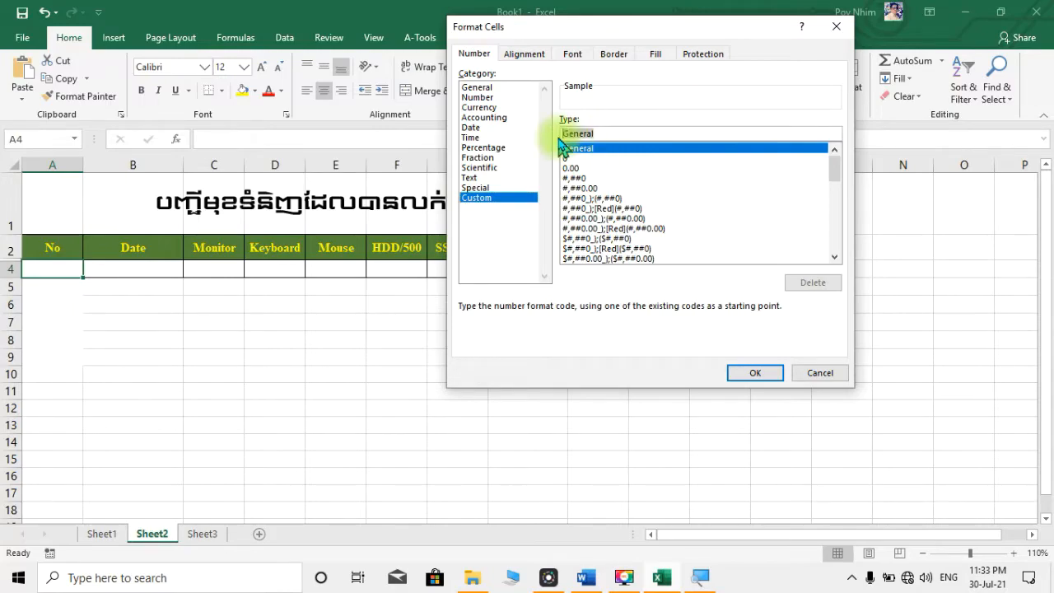
{"action": "type", "text": "000"}
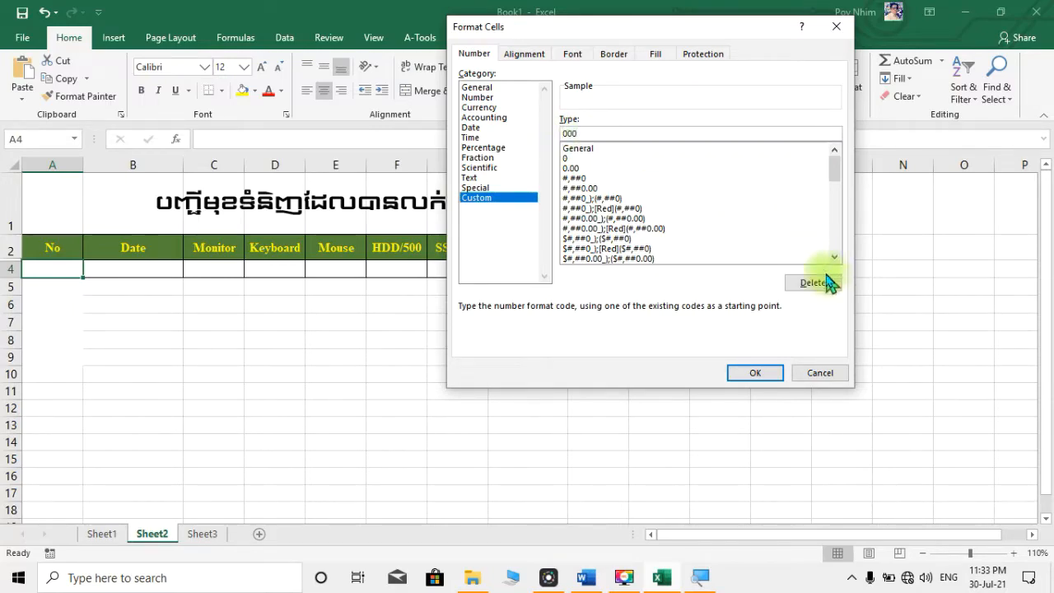
{"action": "left_click", "coordinate": [771, 375]}
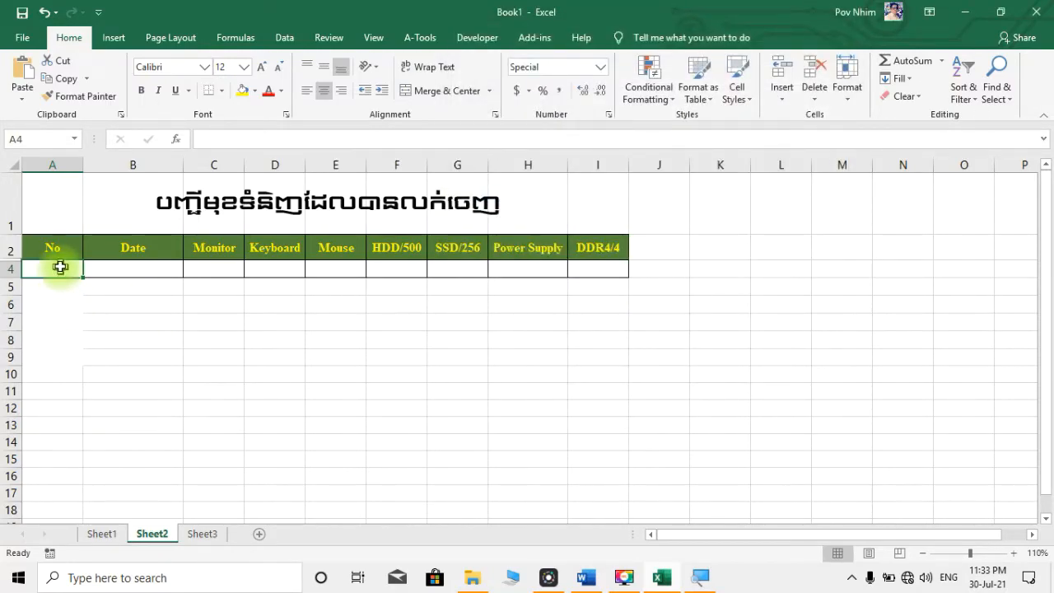
{"action": "type", "text": "1"}
{"action": "key", "text": "Return"}
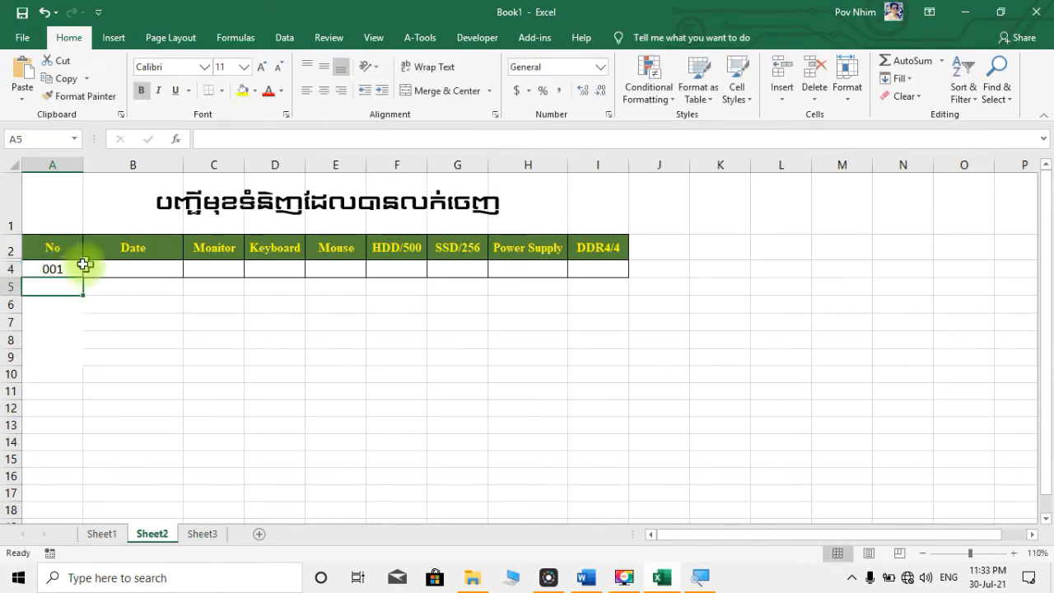
Step: Enter the formula =NOW() in B4 under the Date header for the first record on Sheet2
{"action": "left_click", "coordinate": [72, 269]}
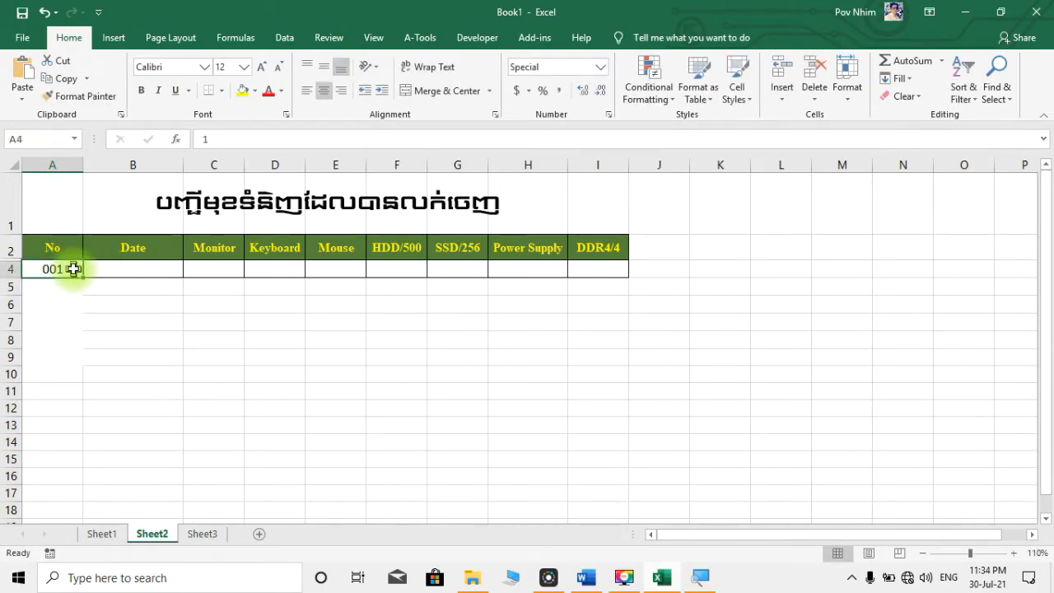
{"action": "left_click", "coordinate": [153, 269]}
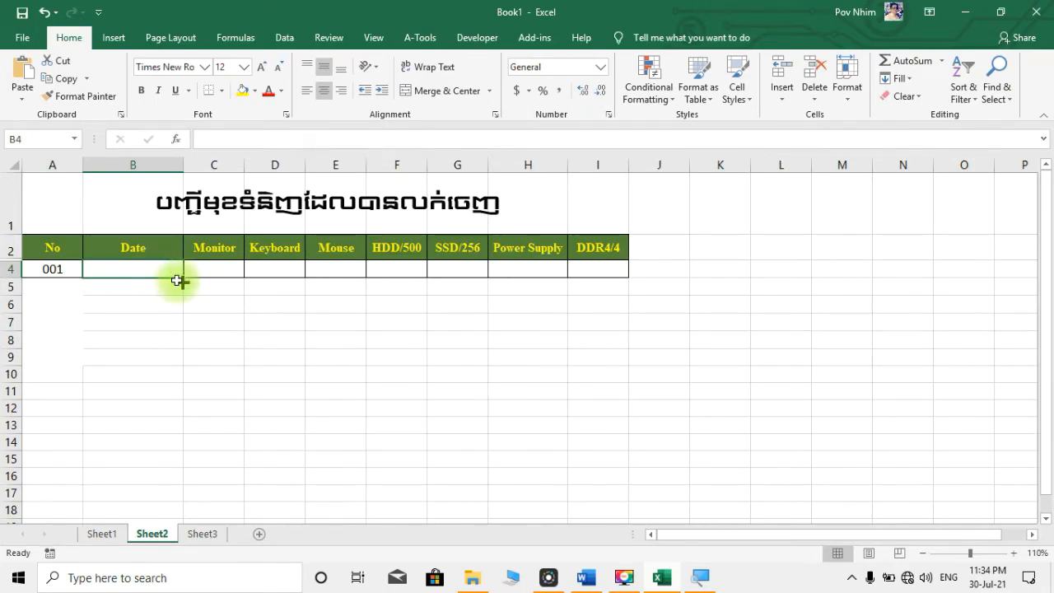
{"action": "left_click", "coordinate": [56, 269]}
{"action": "left_click", "coordinate": [155, 269]}
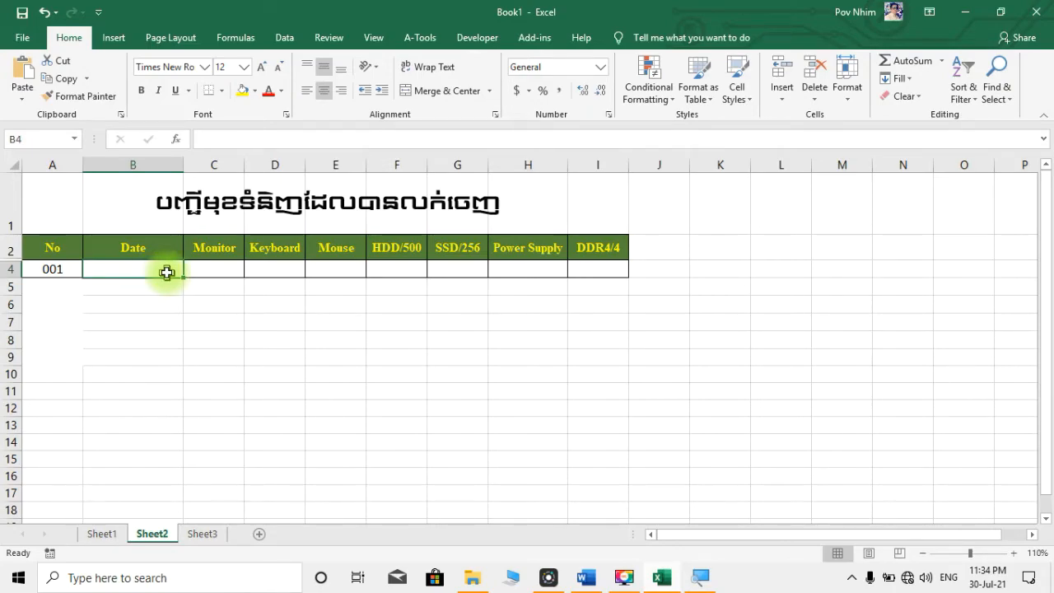
{"action": "type", "text": "=n"}
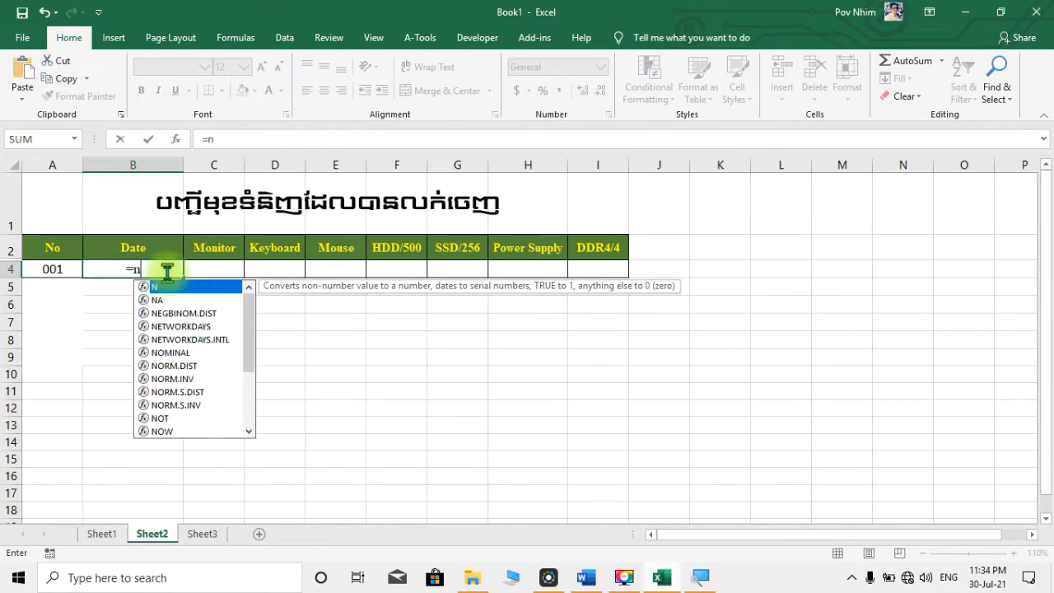
{"action": "type", "text": "o"}
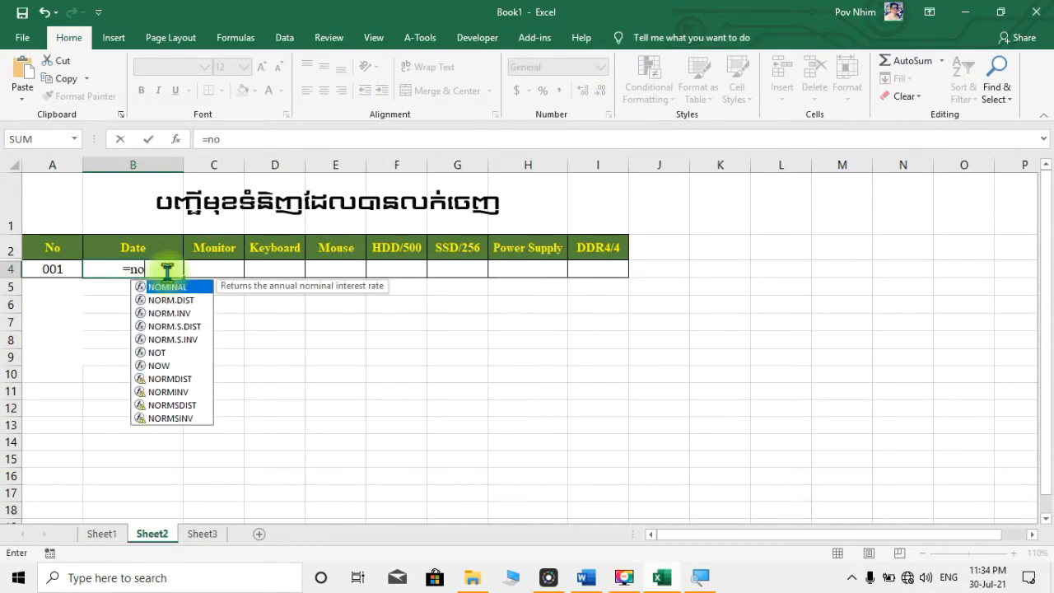
{"action": "double_click", "coordinate": [161, 366]}
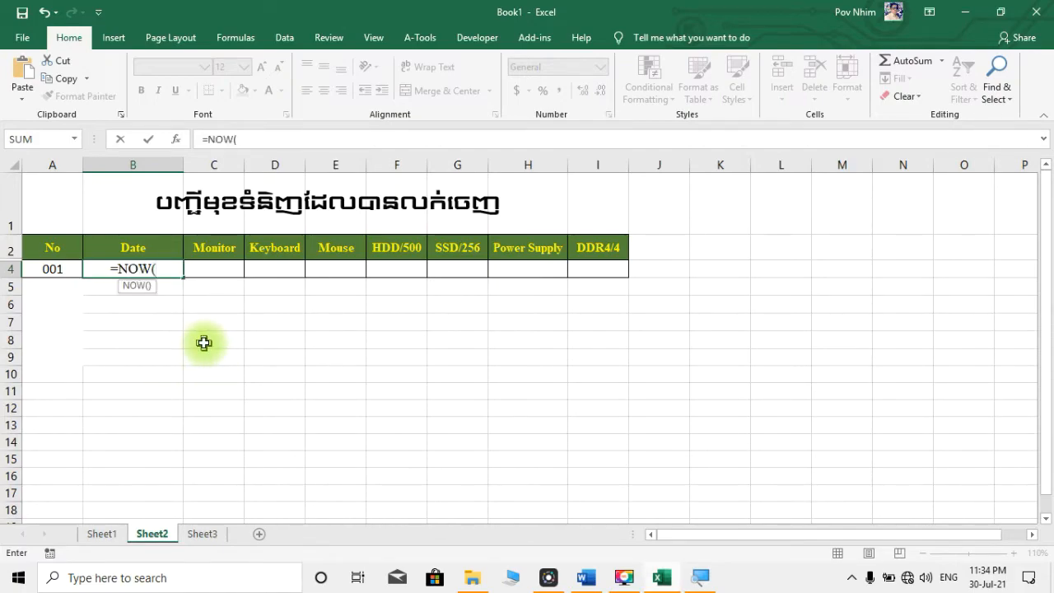
{"action": "key", "text": "Return"}
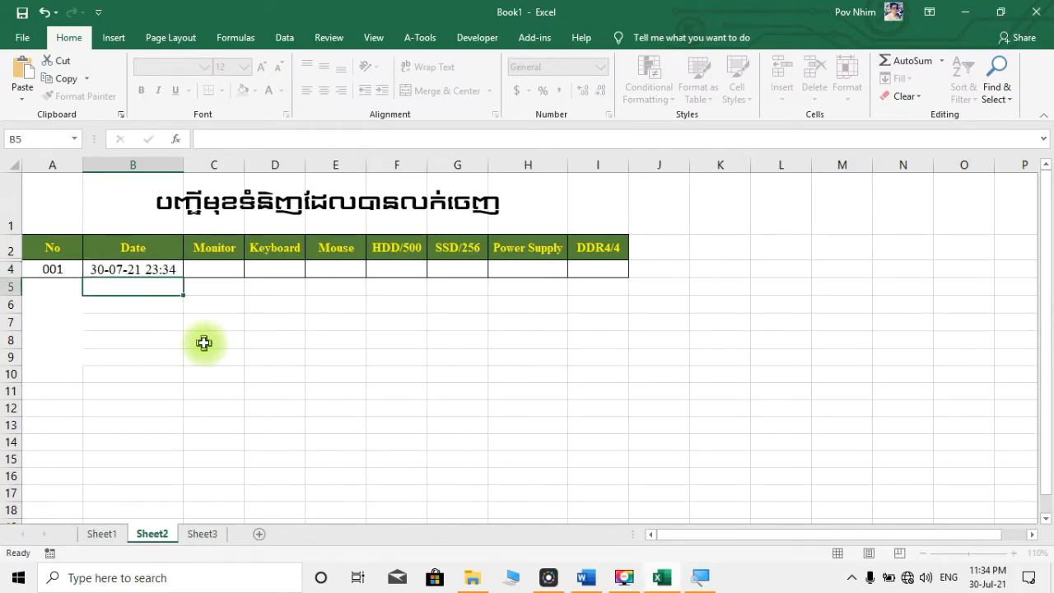
{"action": "left_click", "coordinate": [167, 269]}
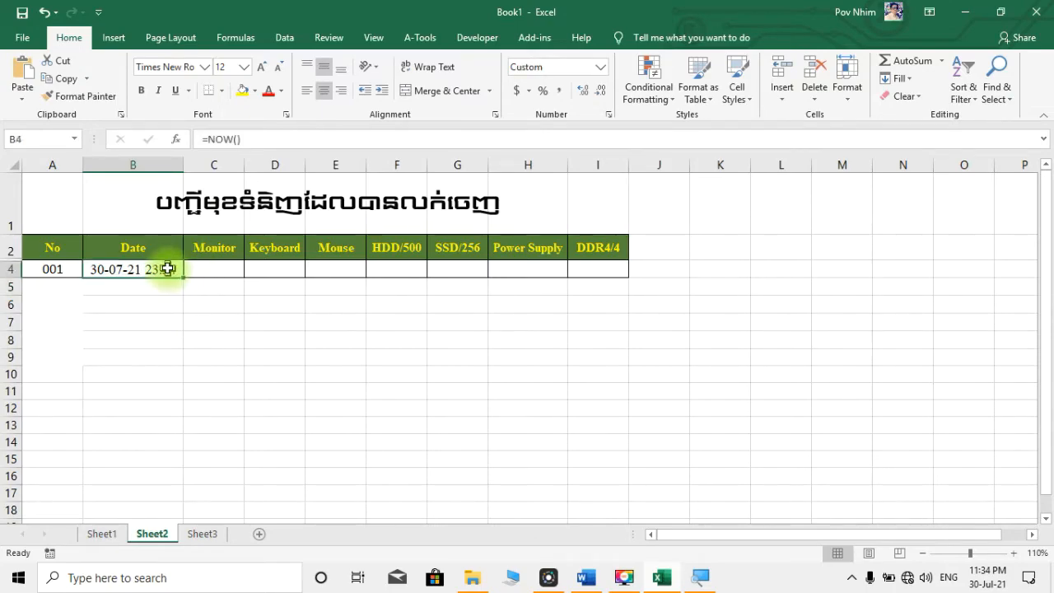
Step: Compare how the date and time are displayed in Sheet1's date cell I8 and Sheet2's B4
{"action": "left_click", "coordinate": [106, 534]}
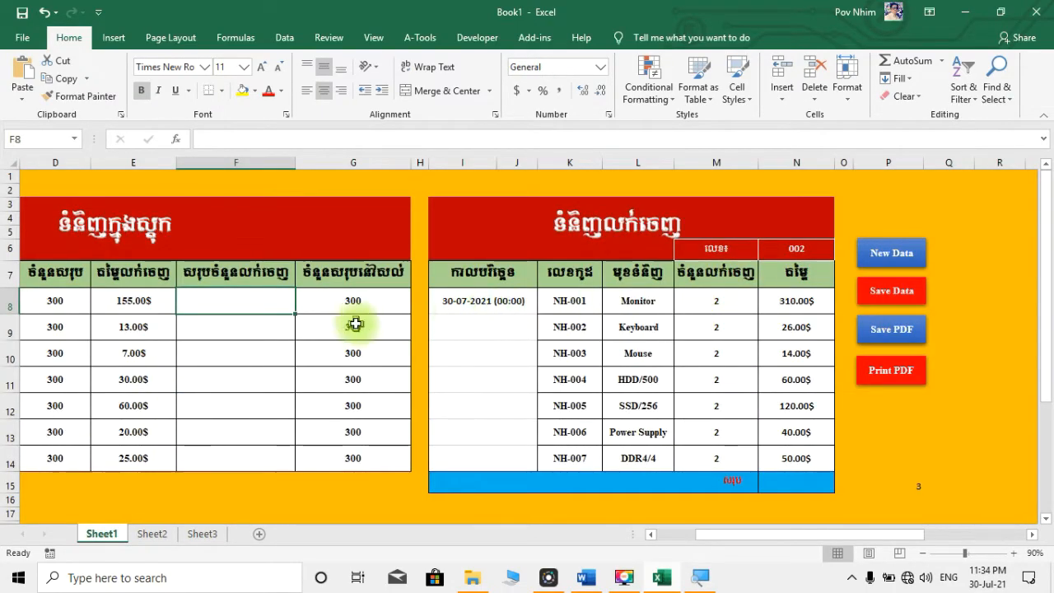
{"action": "left_click", "coordinate": [514, 301]}
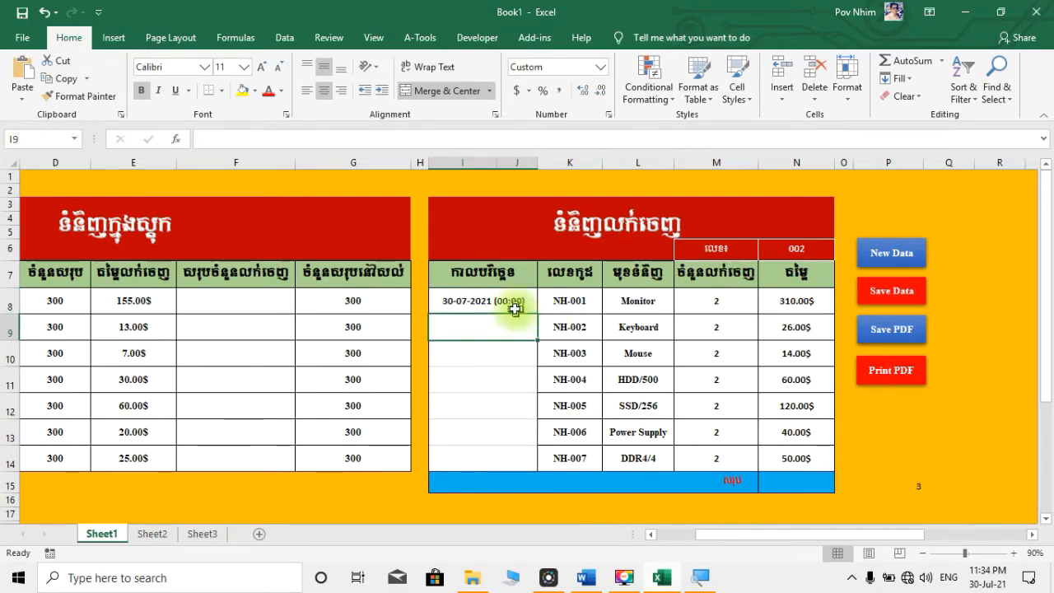
{"action": "double_click", "coordinate": [512, 302]}
{"action": "key", "text": "Return"}
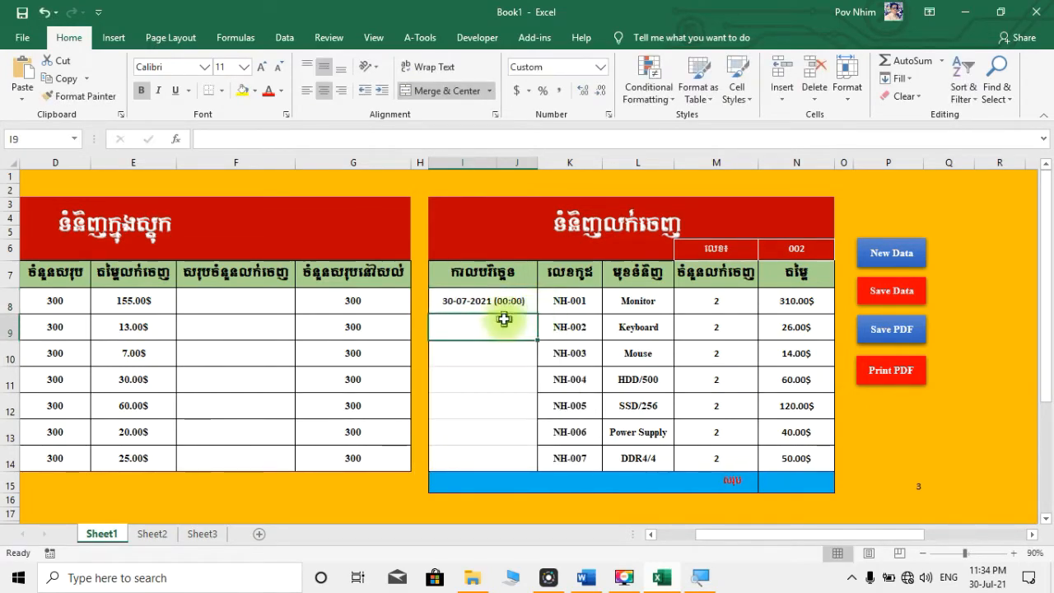
{"action": "left_click", "coordinate": [492, 303]}
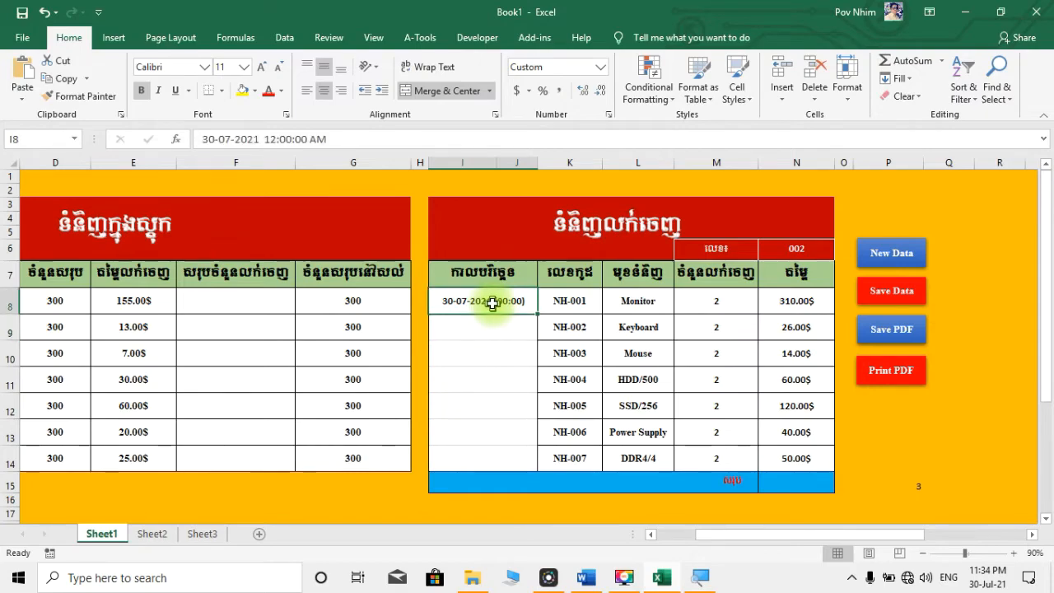
{"action": "left_click", "coordinate": [149, 535]}
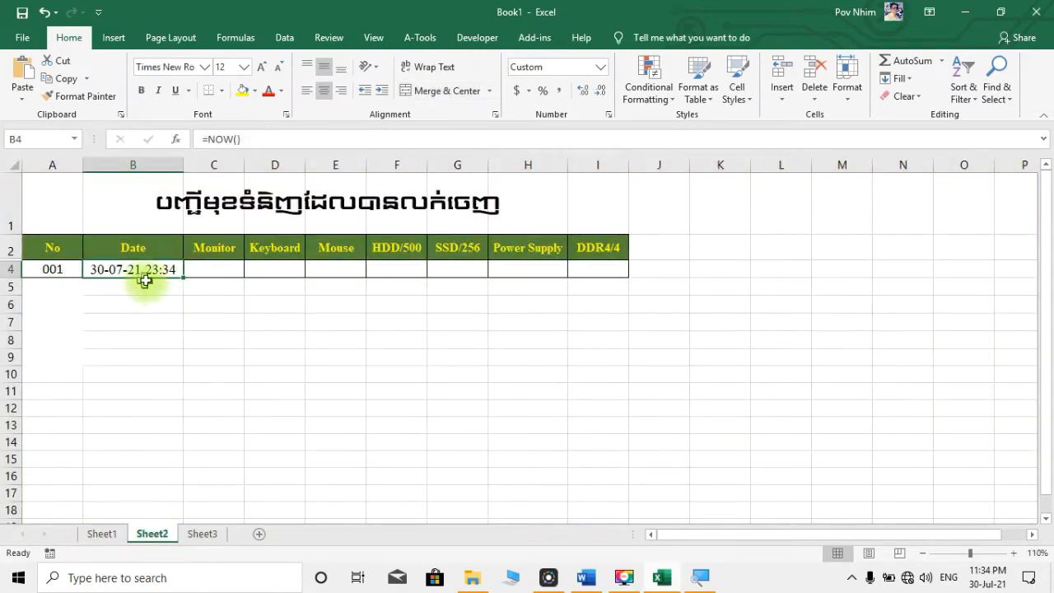
Step: Copy the custom number format code dd-mm-yyyy (hh:mm) from Sheet1's date cell I8, leaving its formatting as is
{"action": "left_click", "coordinate": [101, 534]}
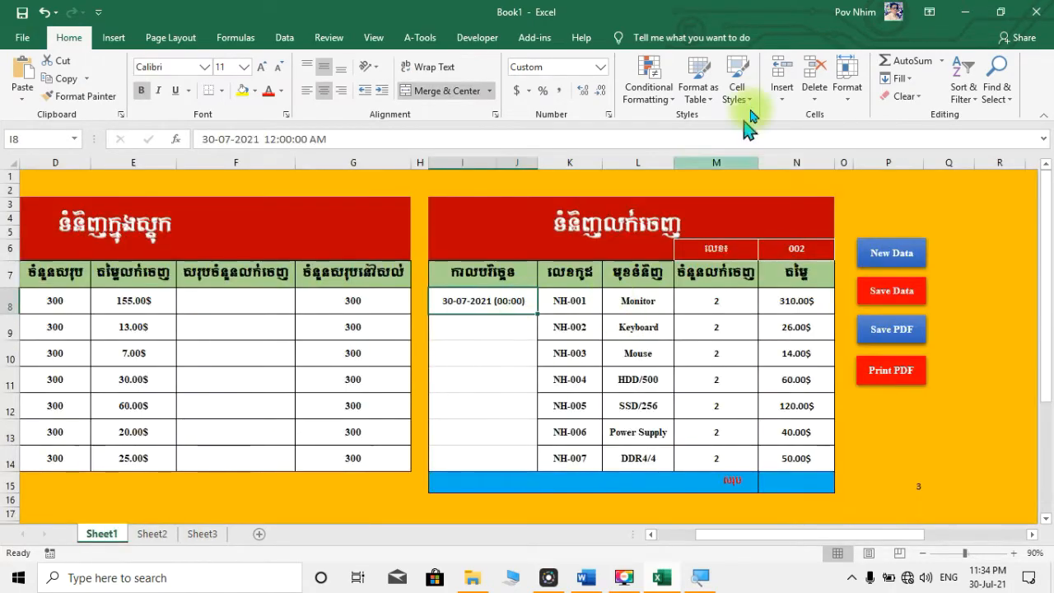
{"action": "left_click", "coordinate": [846, 82]}
{"action": "left_click", "coordinate": [882, 395]}
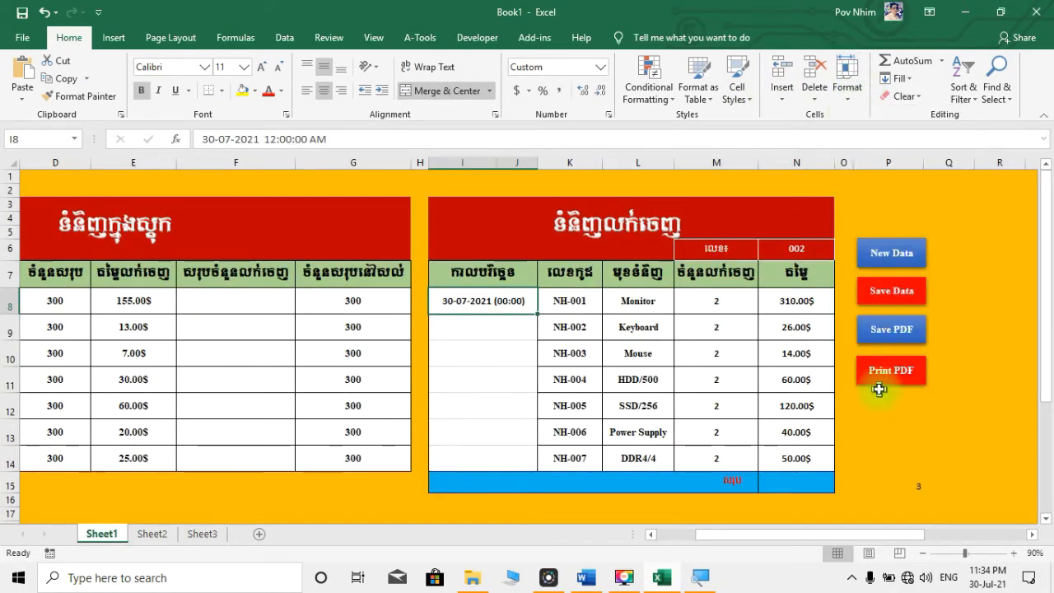
{"action": "left_click_drag", "start_coordinate": [649, 133], "coordinate": [562, 134]}
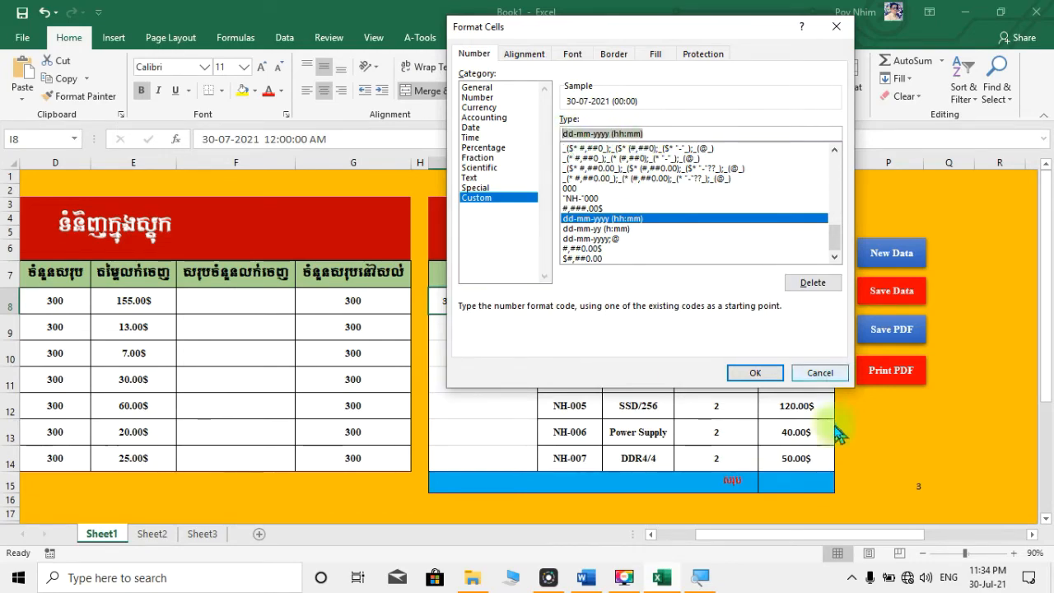
{"action": "left_click", "coordinate": [803, 372]}
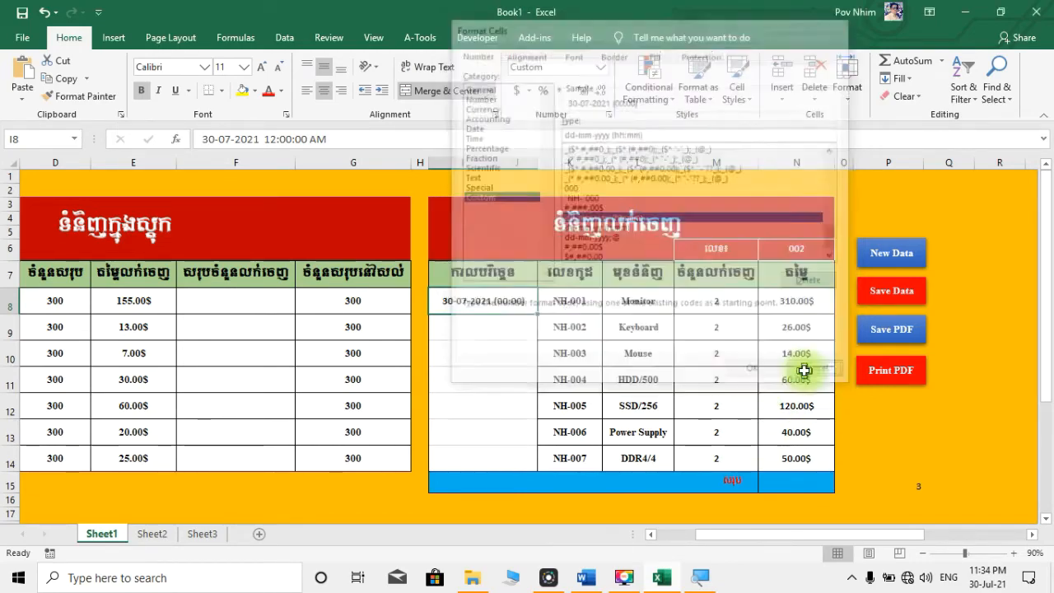
Step: Apply the custom format dd-mm-yyyy (hh:mm) to B4 on Sheet2 and widen column B to fit the date and time
{"action": "left_click", "coordinate": [152, 535]}
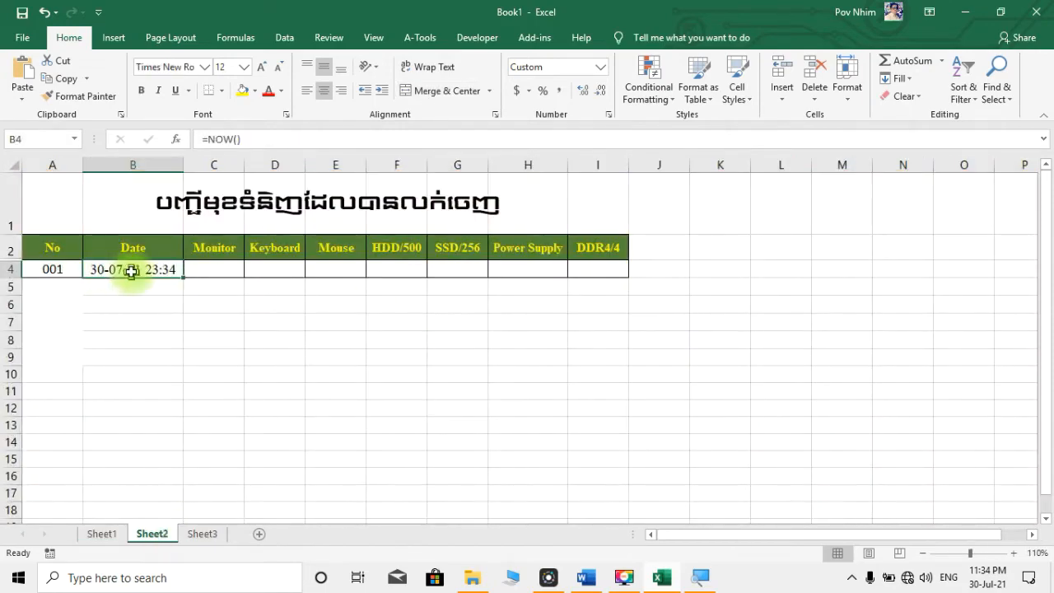
{"action": "left_click", "coordinate": [847, 78]}
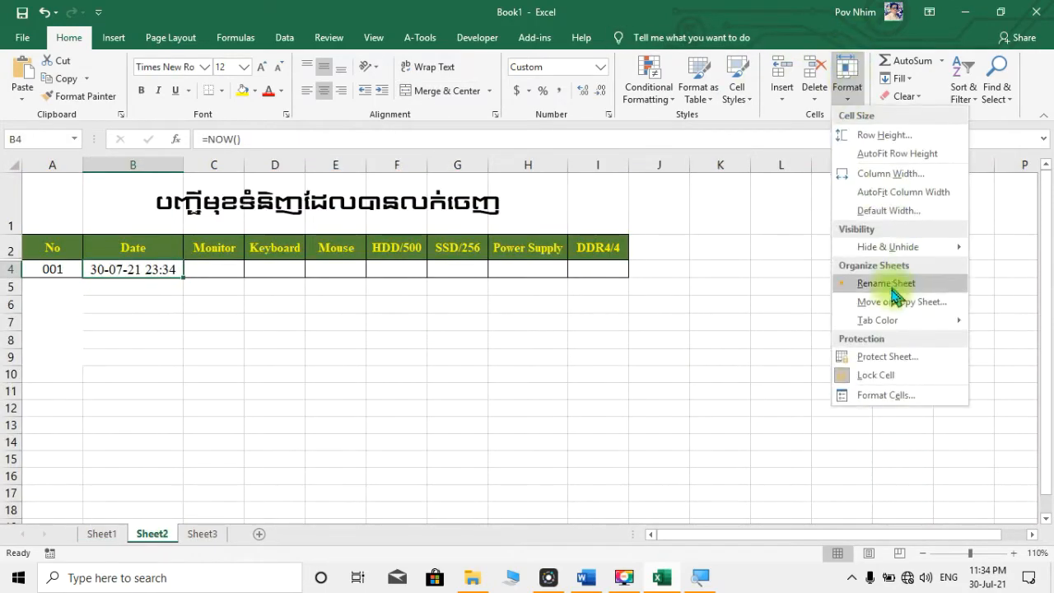
{"action": "left_click", "coordinate": [893, 396]}
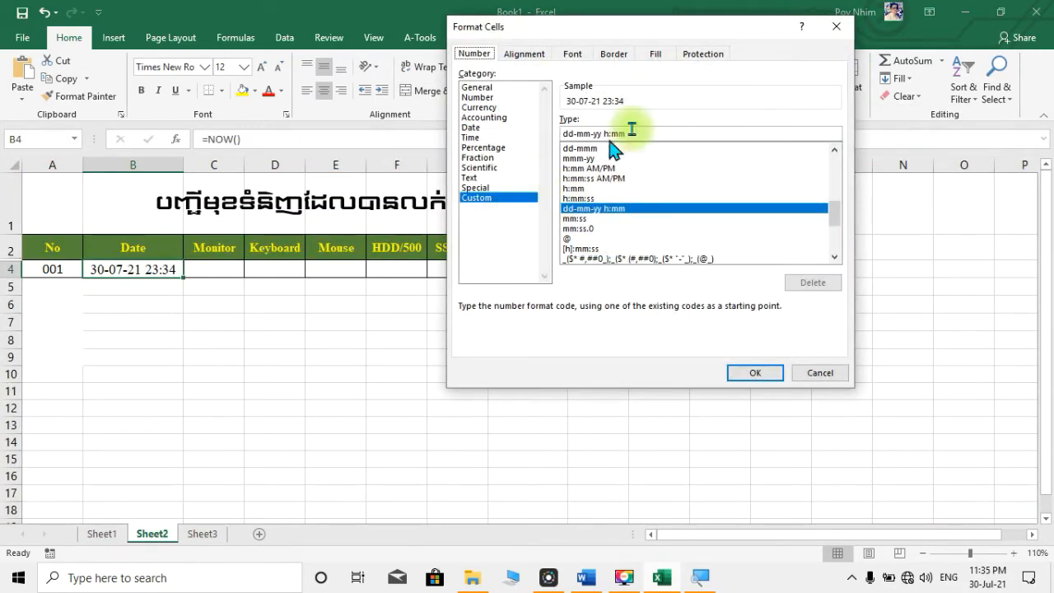
{"action": "left_click_drag", "start_coordinate": [638, 134], "coordinate": [559, 132]}
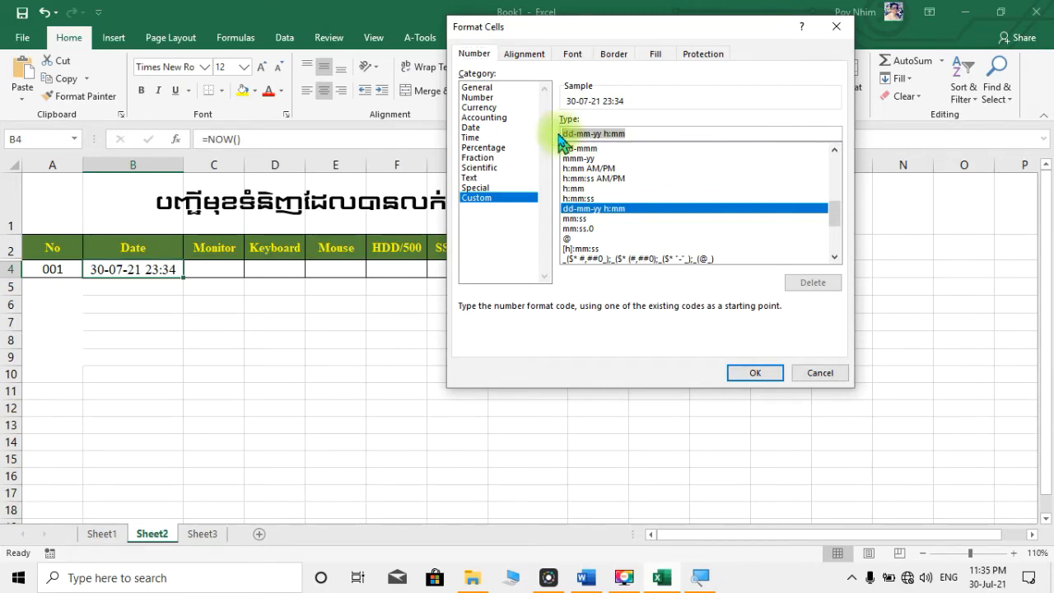
{"action": "type", "text": "dd-mm-yyyy hh:mm"}
{"action": "left_click", "coordinate": [765, 376]}
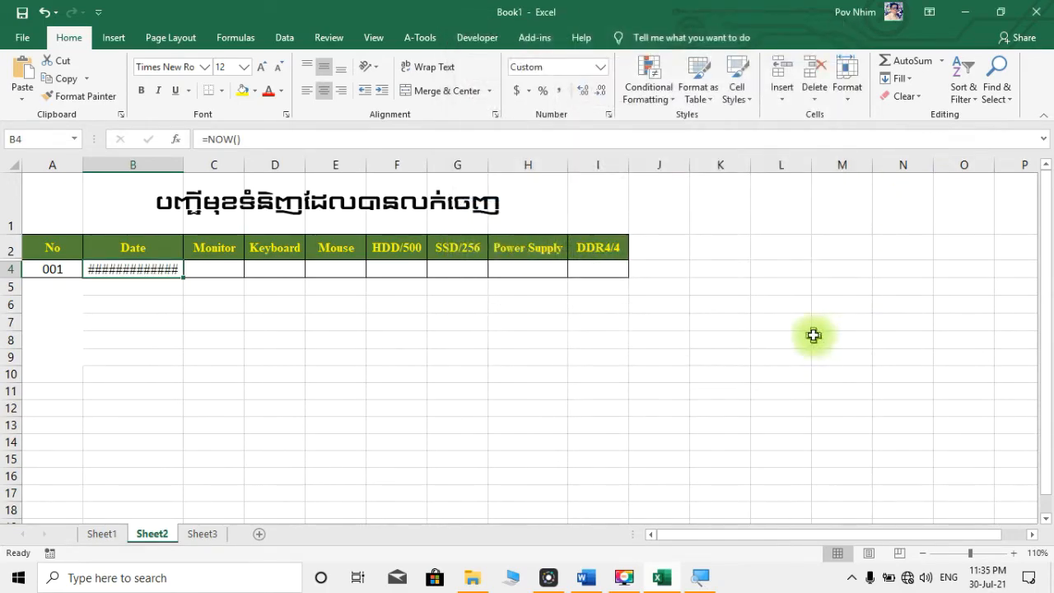
{"action": "left_click", "coordinate": [216, 309]}
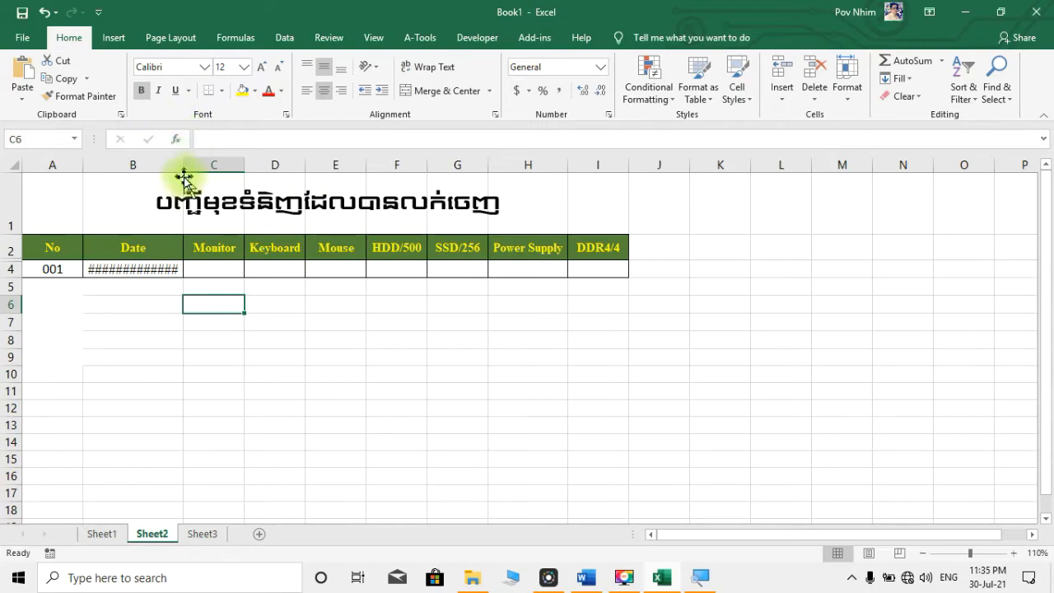
{"action": "left_click_drag", "start_coordinate": [180, 167], "coordinate": [201, 169]}
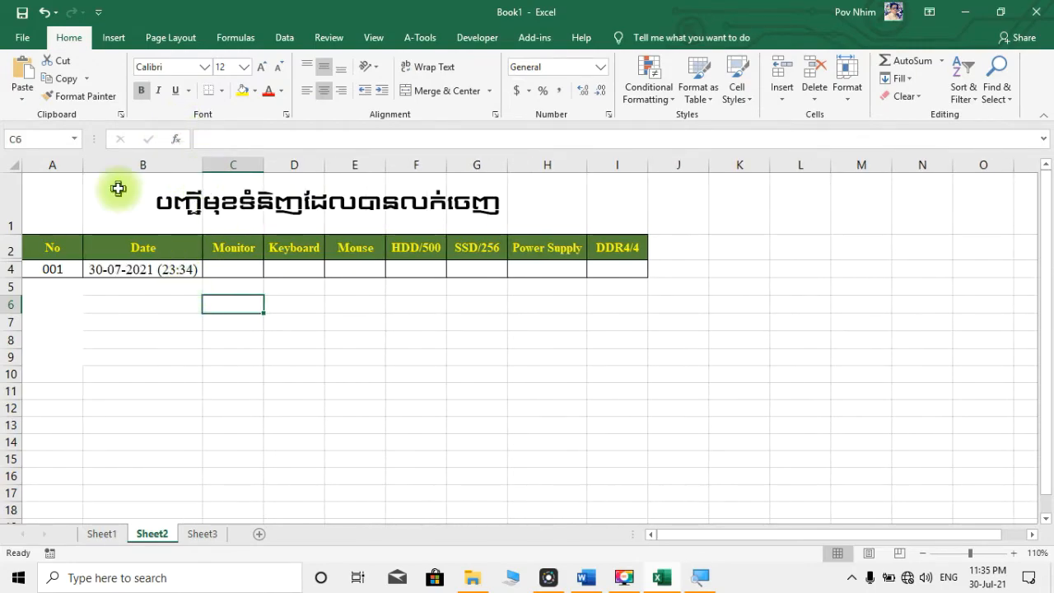
Step: Clear the date from cell I8 in the sold-goods table on Sheet1
{"action": "left_click", "coordinate": [94, 533]}
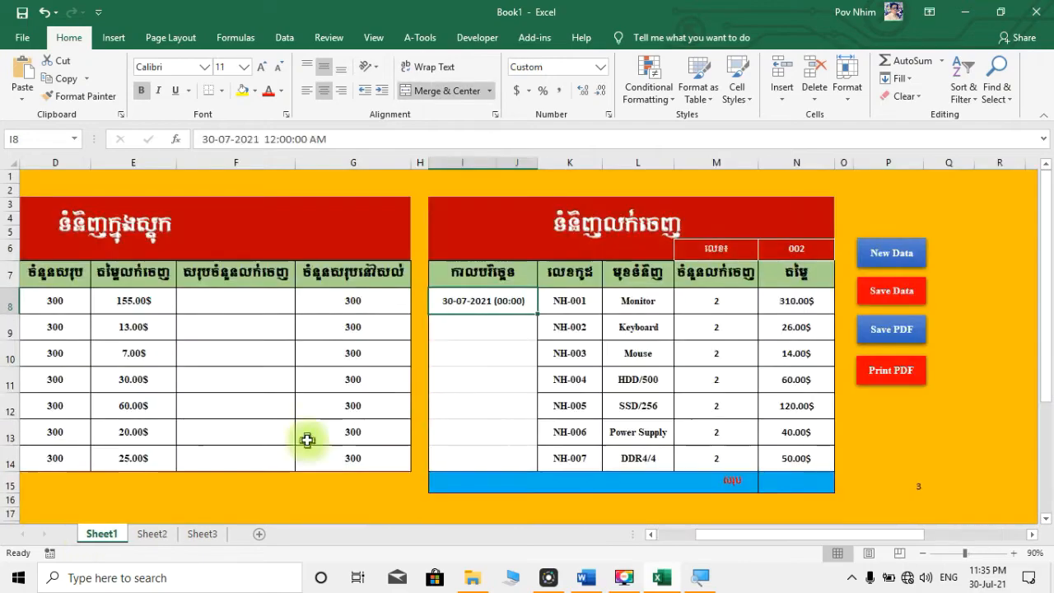
{"action": "key", "text": "Delete"}
{"action": "double_click", "coordinate": [501, 300]}
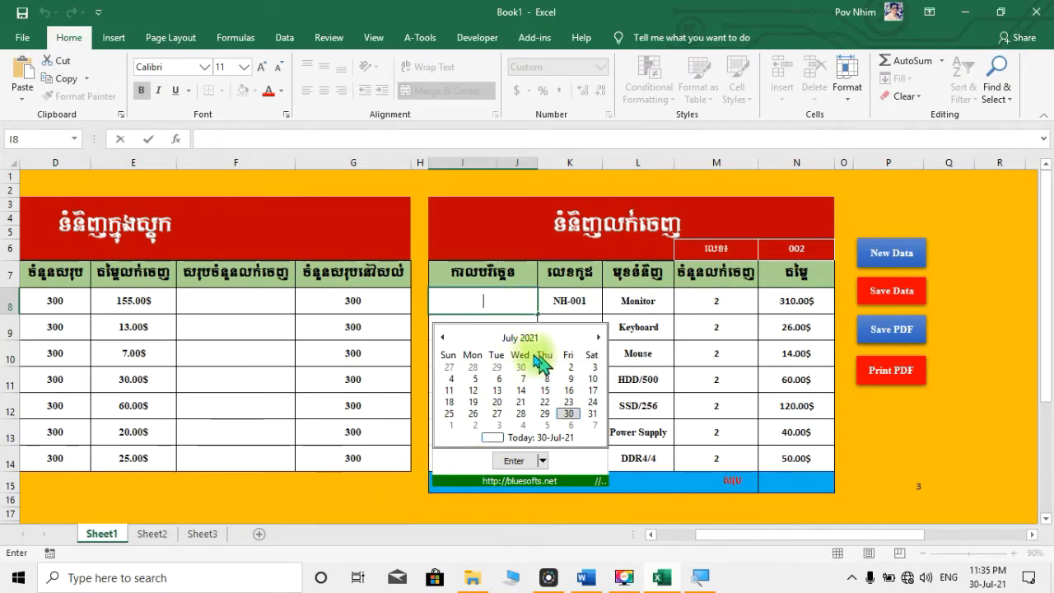
{"action": "left_click", "coordinate": [960, 439]}
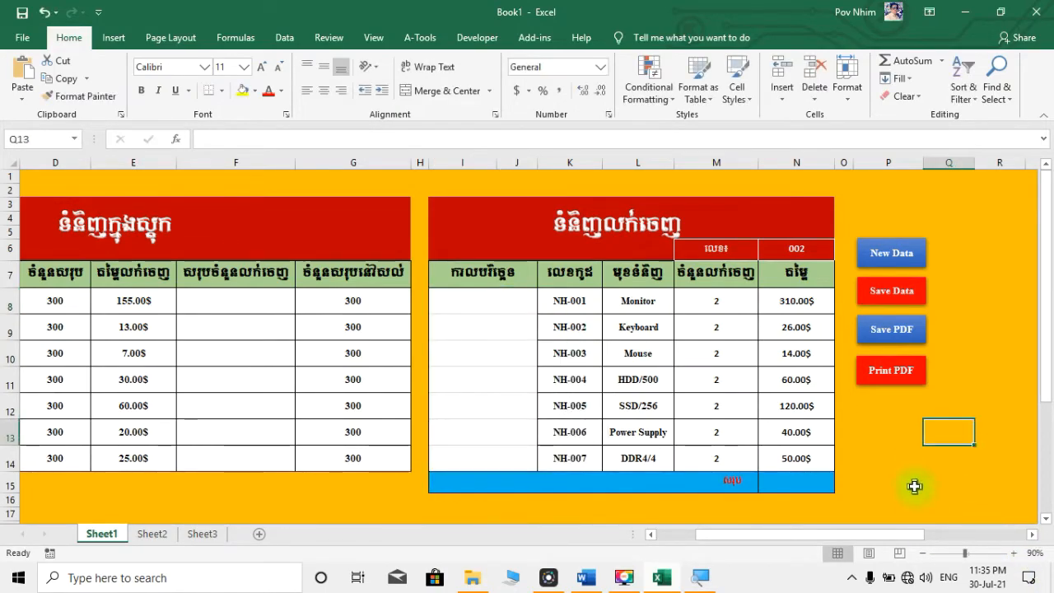
{"action": "left_click", "coordinate": [914, 486]}
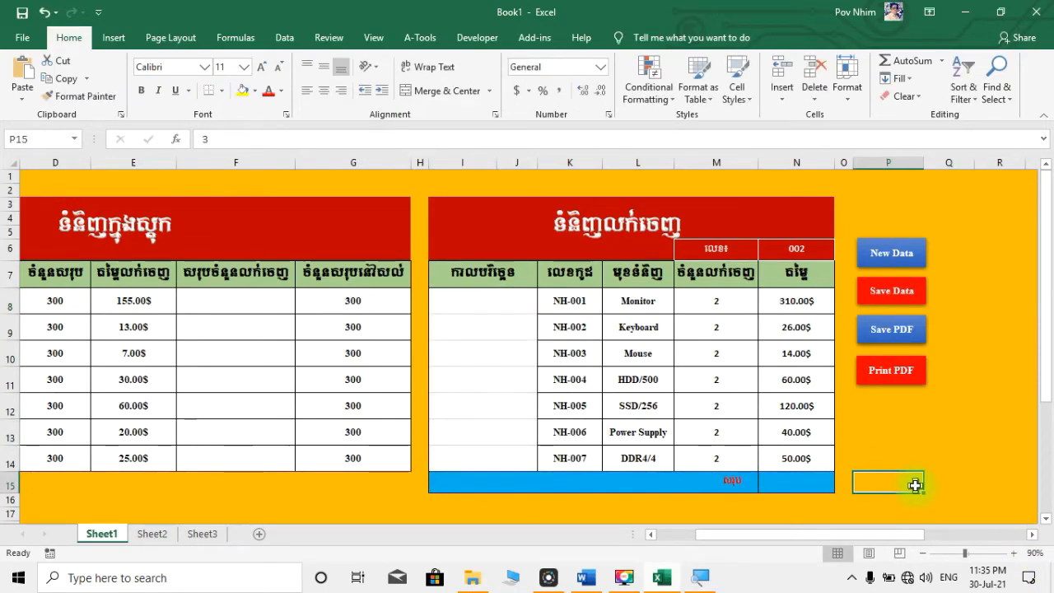
Step: Reset the number format of the sold-goods date cell I8 to General
{"action": "left_click", "coordinate": [492, 301]}
{"action": "left_click", "coordinate": [851, 95]}
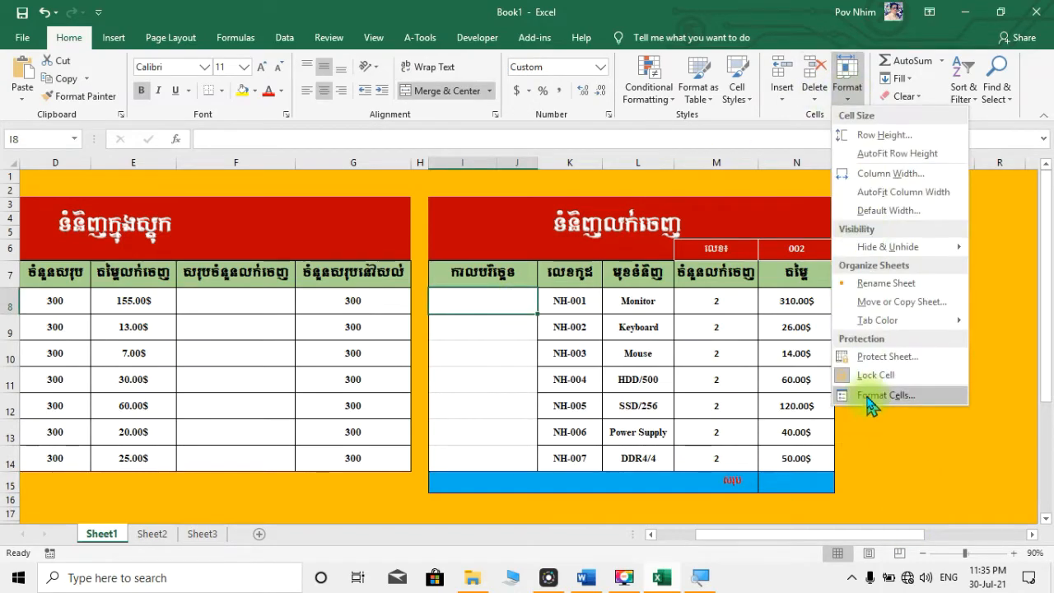
{"action": "left_click", "coordinate": [875, 392]}
{"action": "left_click", "coordinate": [477, 87]}
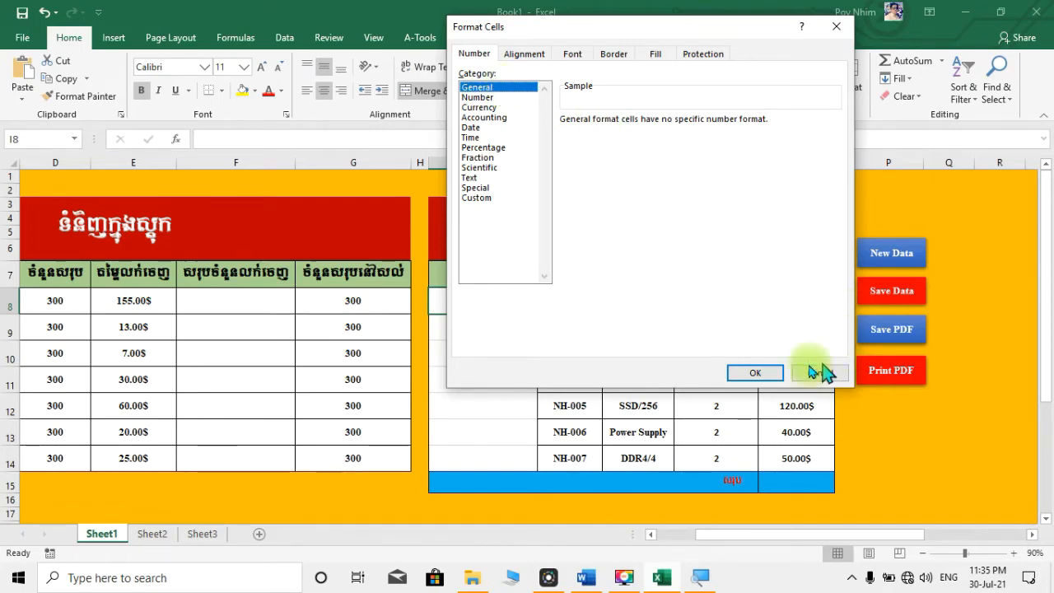
{"action": "left_click", "coordinate": [762, 373]}
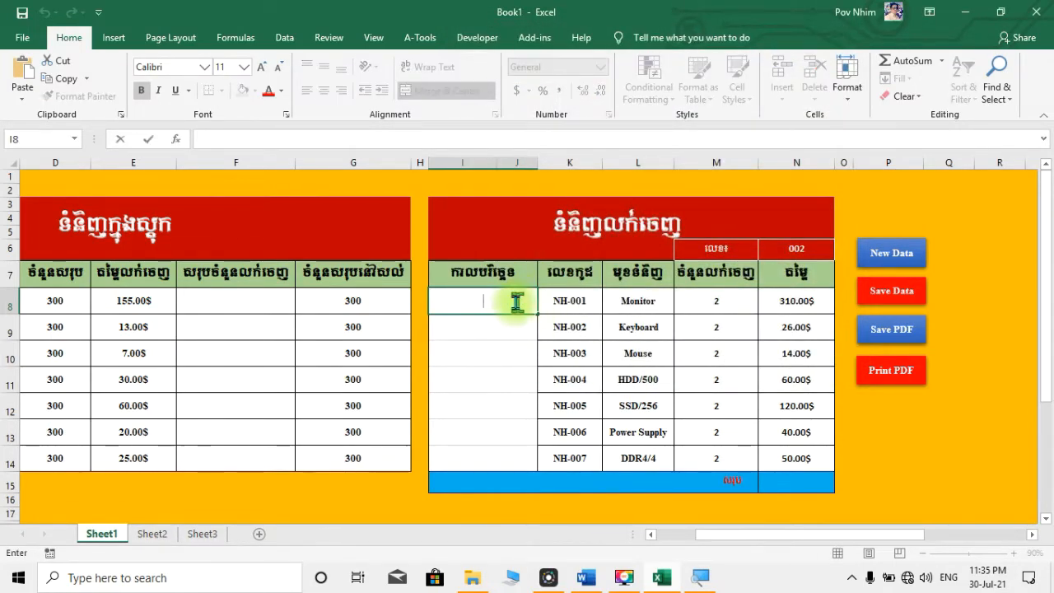
Step: Enter the formula =NOW() in date cell I8 of the sold-goods table
{"action": "left_click", "coordinate": [501, 334]}
{"action": "left_click", "coordinate": [492, 298]}
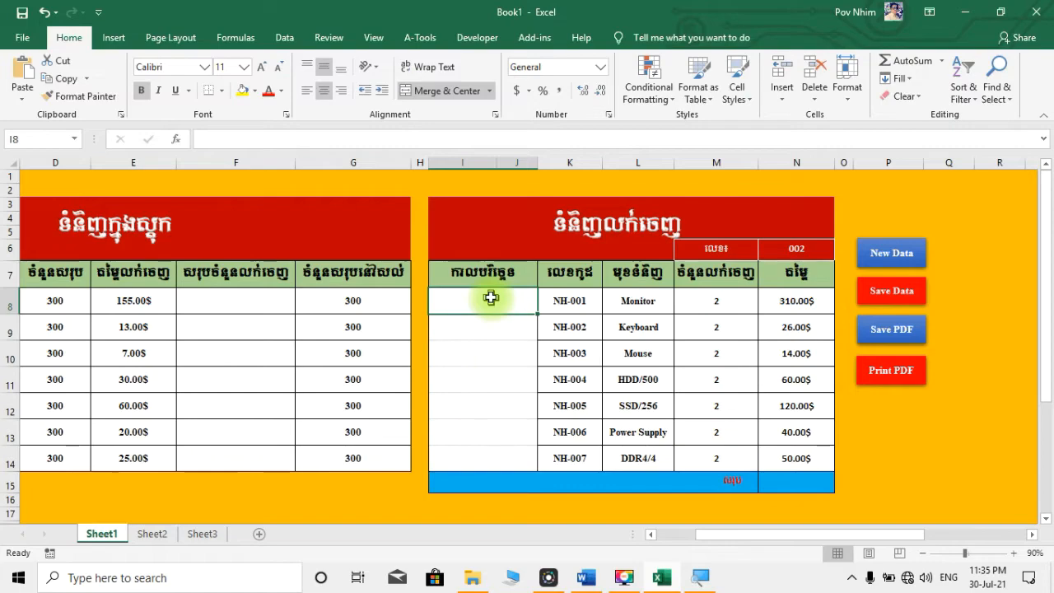
{"action": "type", "text": "="}
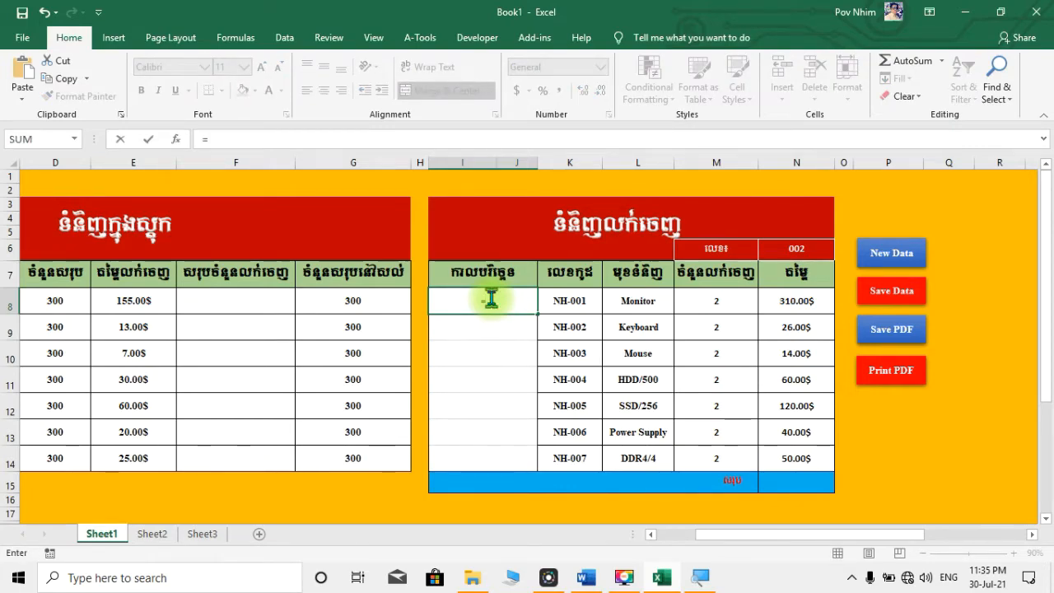
{"action": "type", "text": "now"}
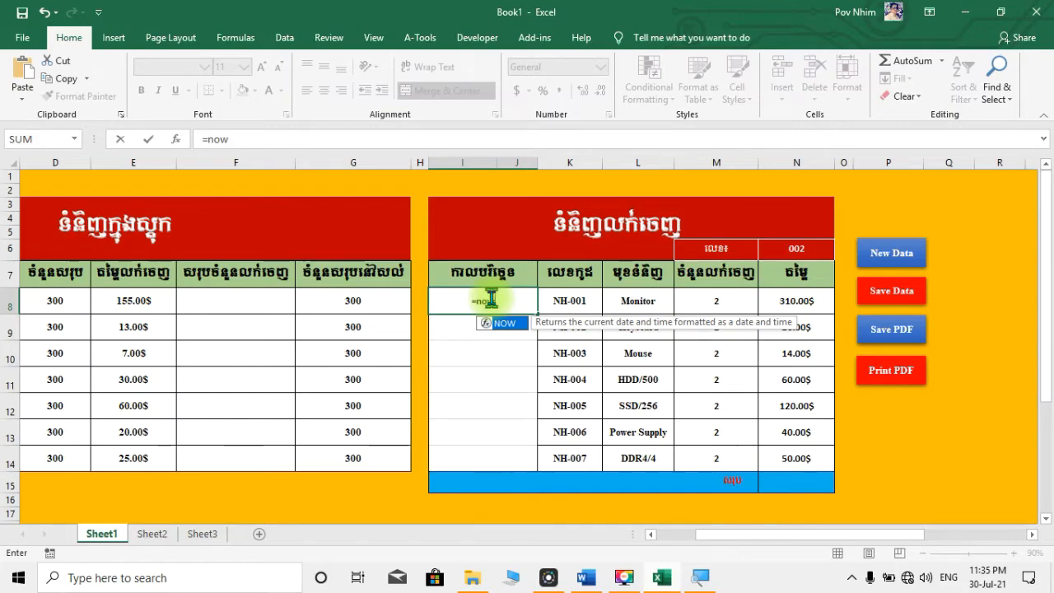
{"action": "double_click", "coordinate": [509, 322]}
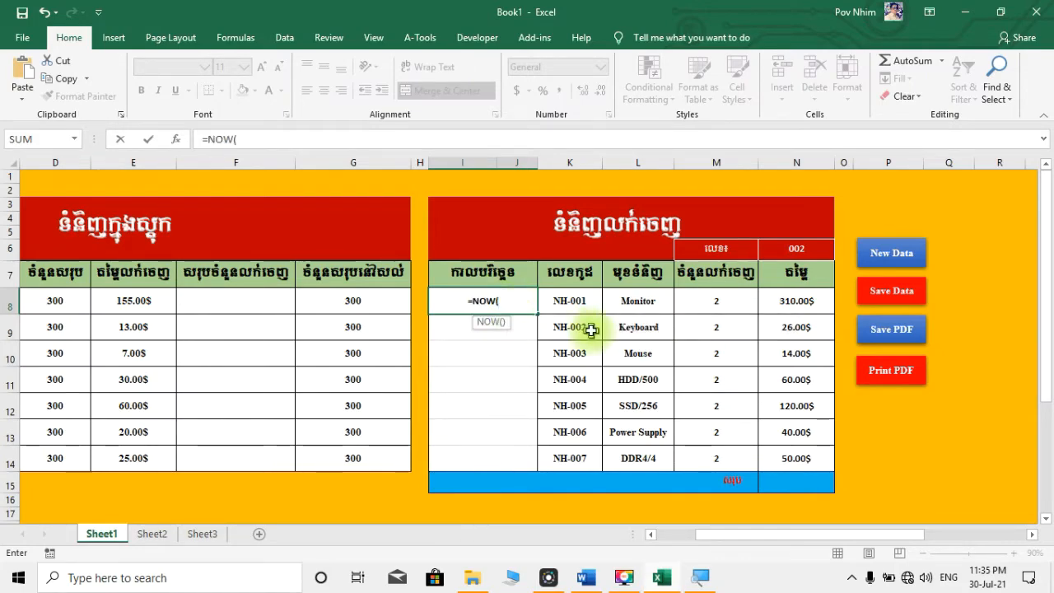
{"action": "key", "text": "Return"}
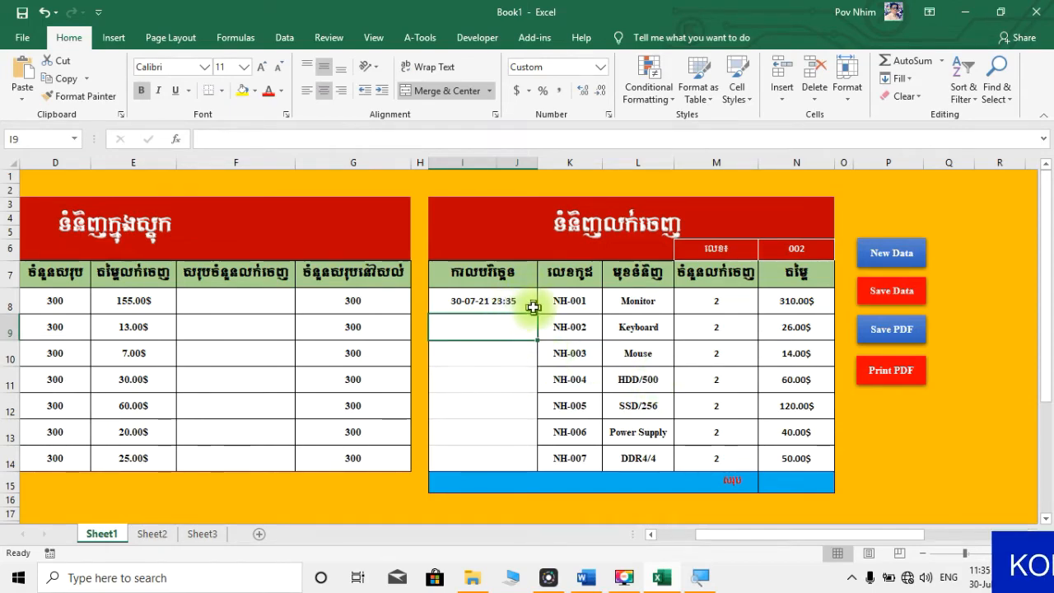
{"action": "left_click", "coordinate": [504, 305]}
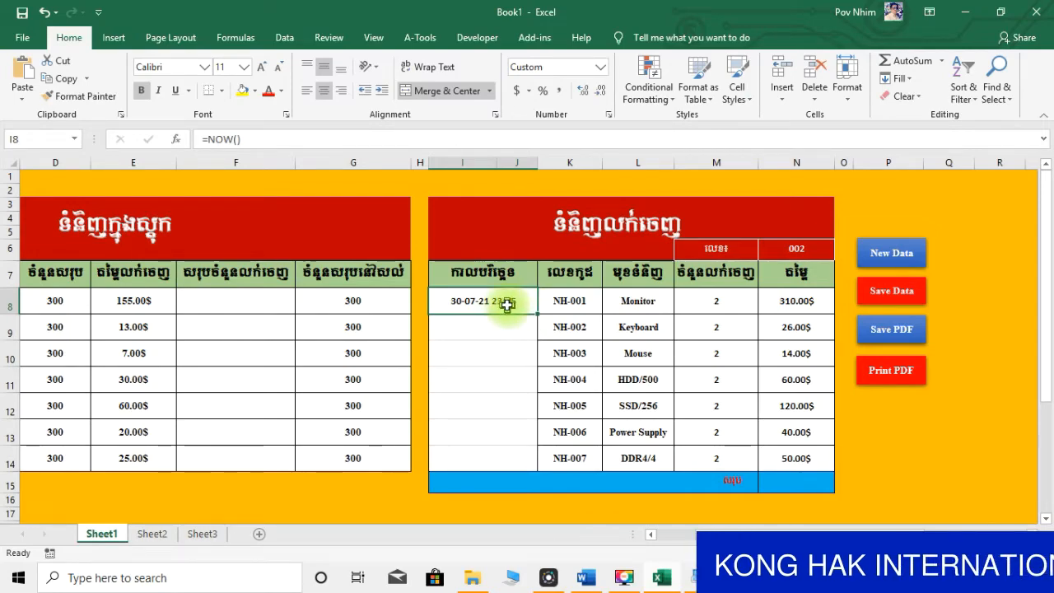
{"action": "left_click", "coordinate": [498, 456]}
{"action": "left_click", "coordinate": [499, 300]}
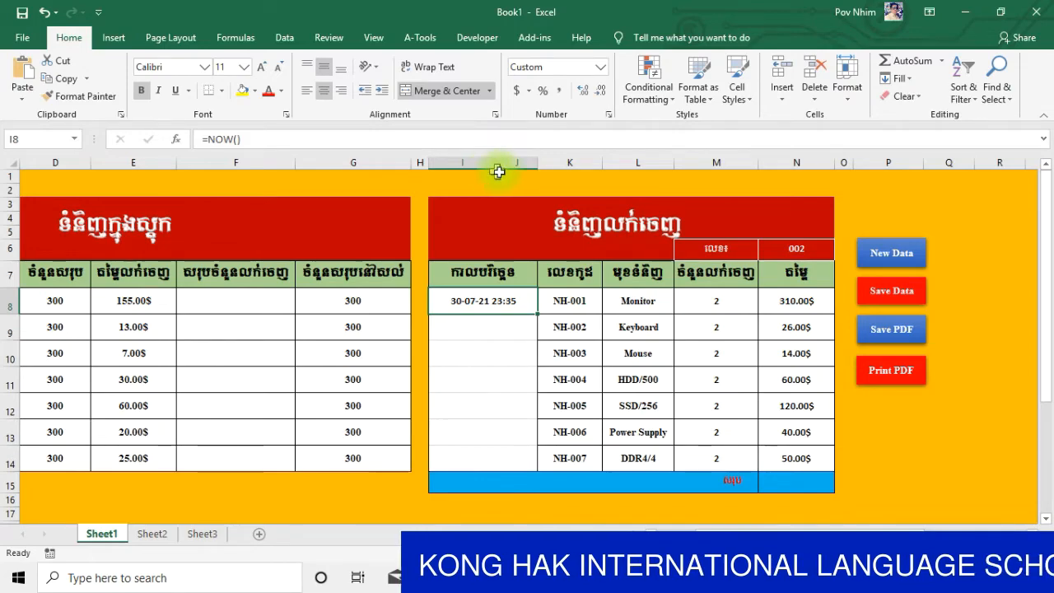
{"action": "left_click", "coordinate": [503, 456]}
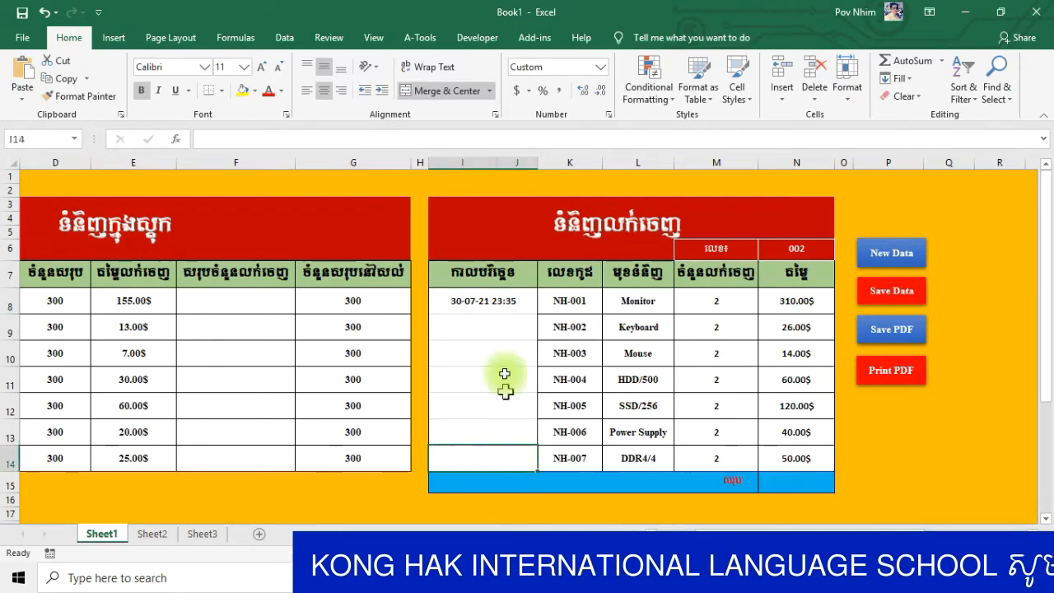
{"action": "left_click", "coordinate": [501, 303]}
{"action": "left_click", "coordinate": [499, 458]}
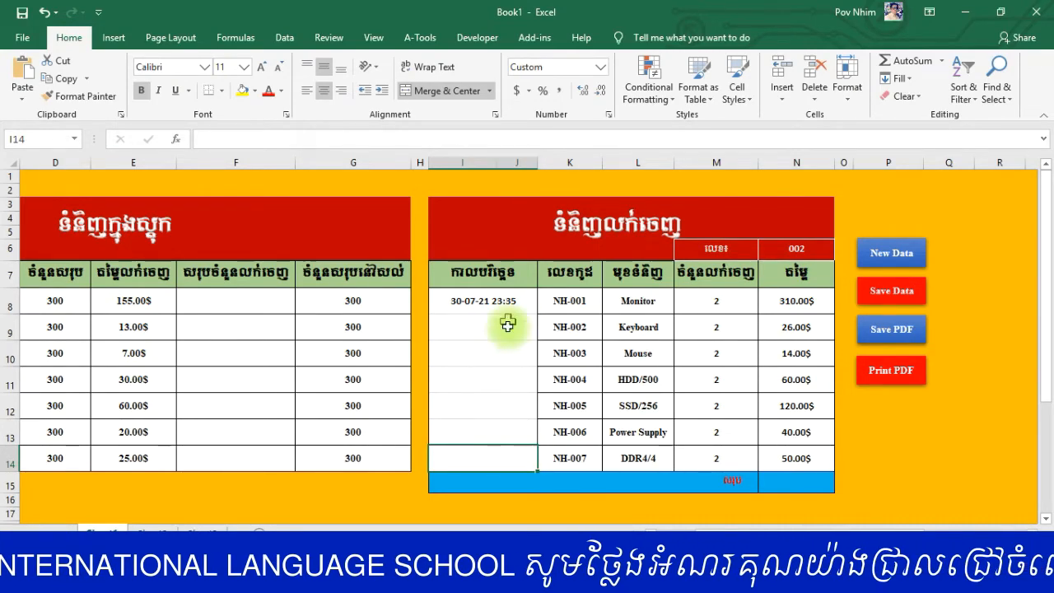
Step: Delete the surplus column J beside the date column and widen column I enough to show the full date and time
{"action": "right_click", "coordinate": [517, 157]}
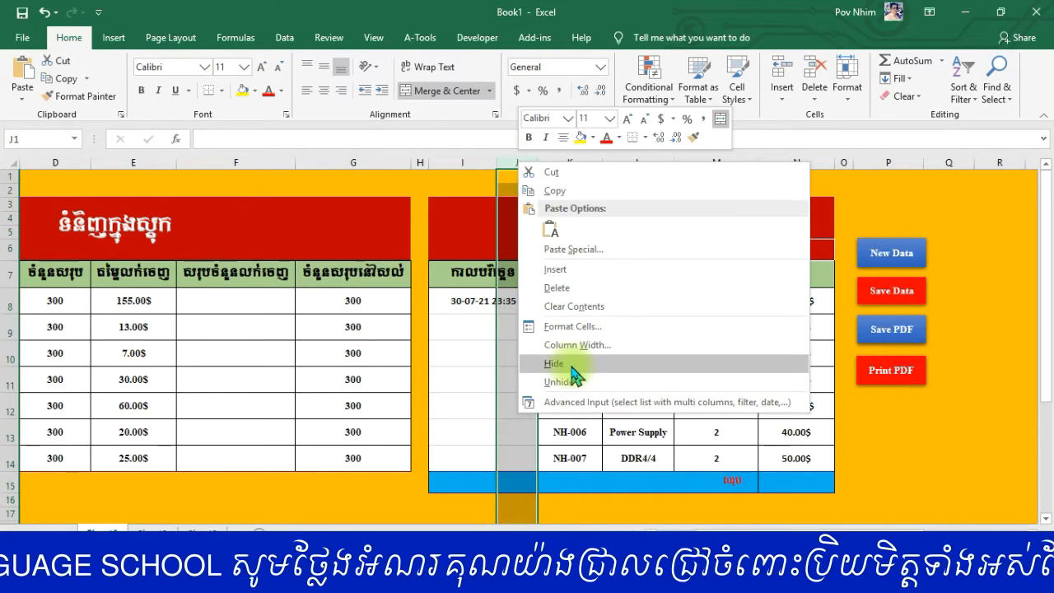
{"action": "left_click", "coordinate": [557, 288]}
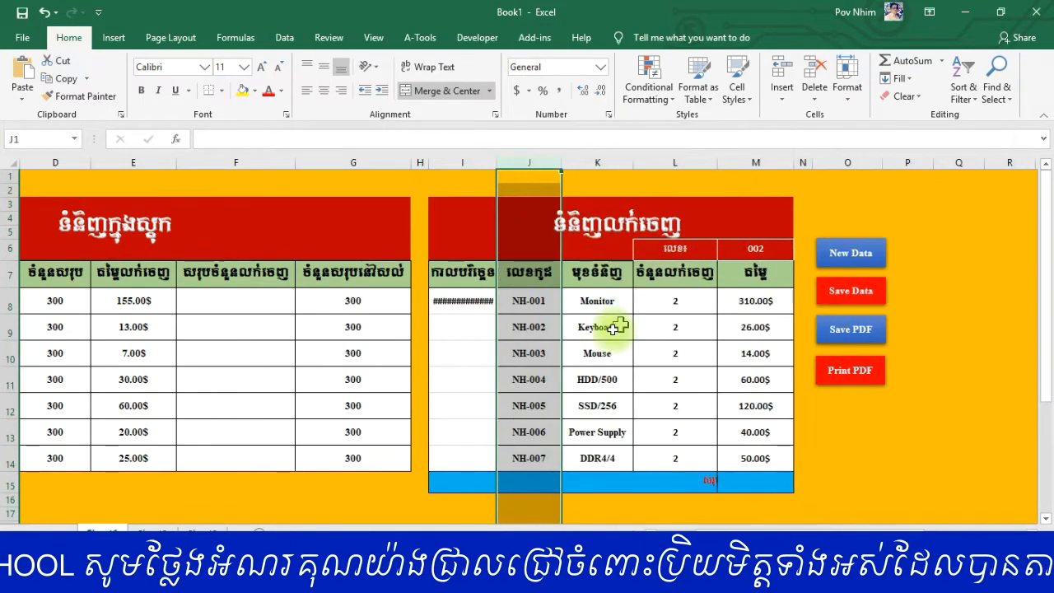
{"action": "left_click", "coordinate": [662, 189]}
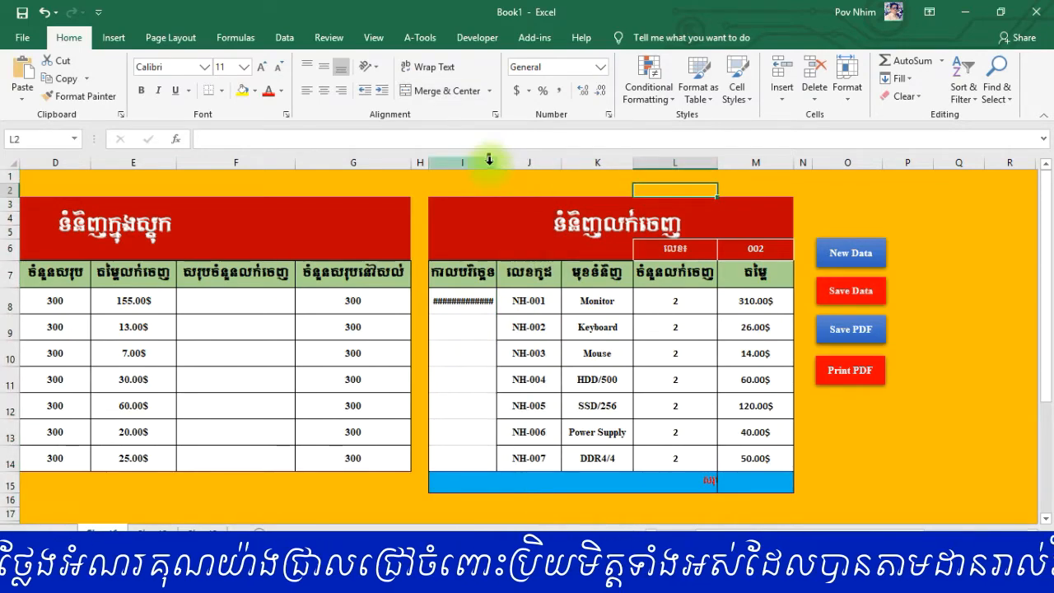
{"action": "left_click_drag", "start_coordinate": [497, 159], "coordinate": [514, 159]}
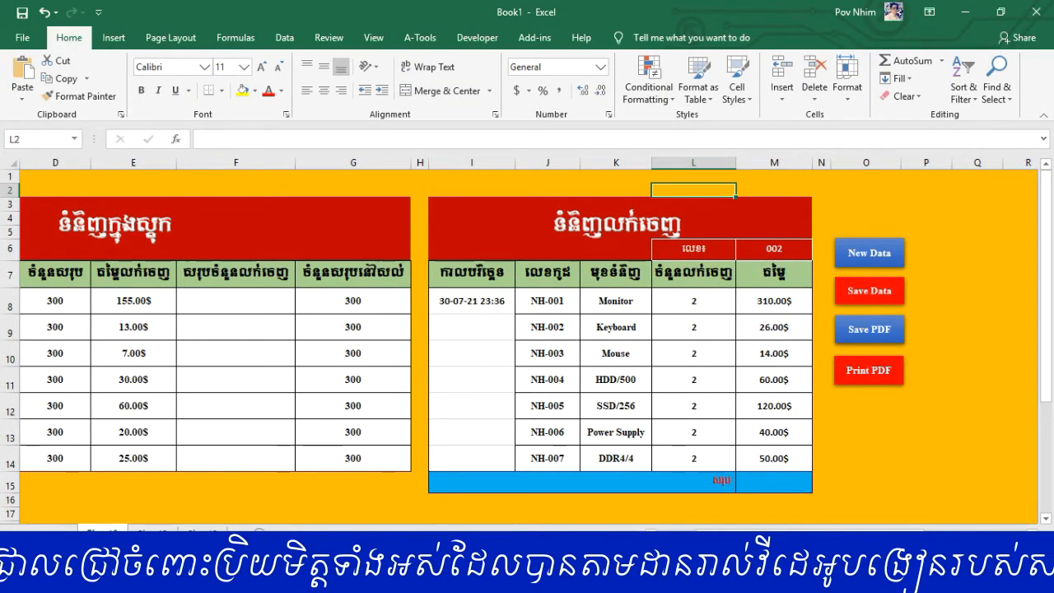
Step: Apply the custom number format dd-mm-yy (hh:mm) to date cell I8 on Sheet1, using Sheet2's date as reference
{"action": "scroll", "coordinate": [634, 468], "scroll_direction": "up", "scroll_amount": 3}
{"action": "left_click_drag", "start_coordinate": [807, 533], "coordinate": [772, 532]}
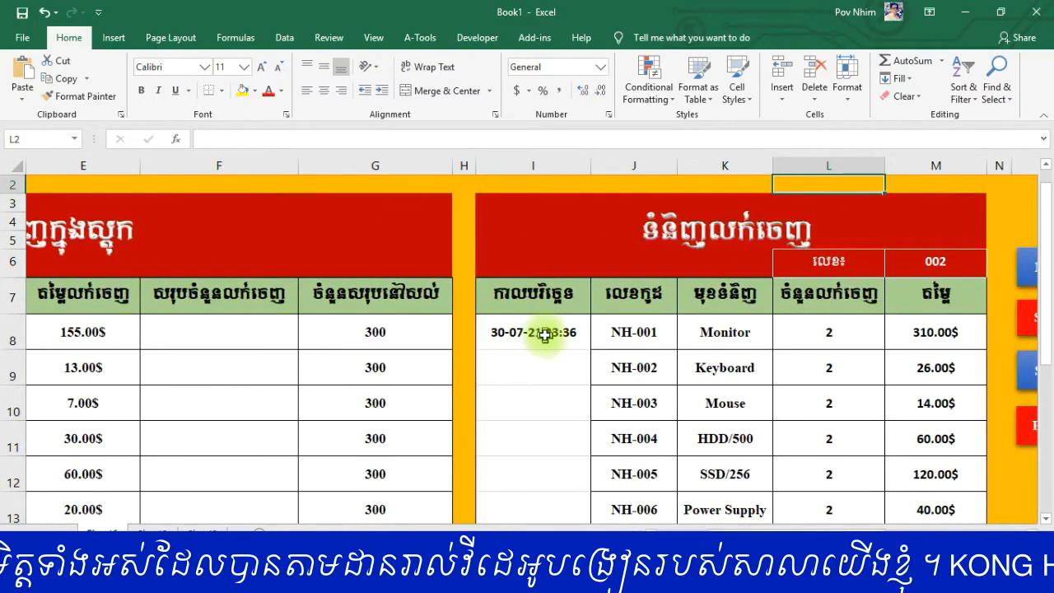
{"action": "left_click", "coordinate": [545, 334]}
{"action": "left_click", "coordinate": [165, 527]}
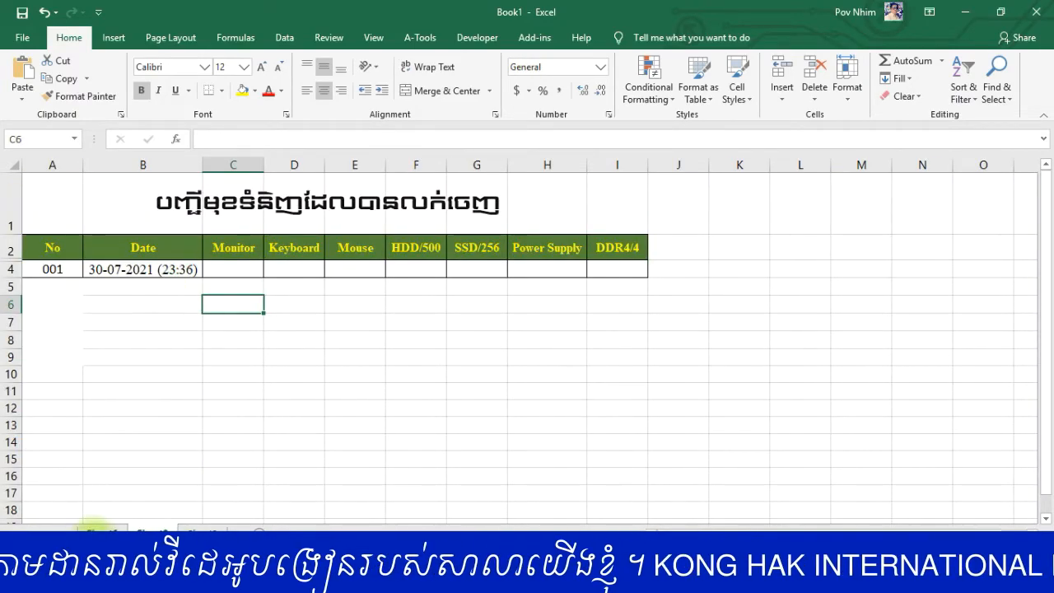
{"action": "left_click", "coordinate": [93, 527]}
{"action": "left_click", "coordinate": [848, 86]}
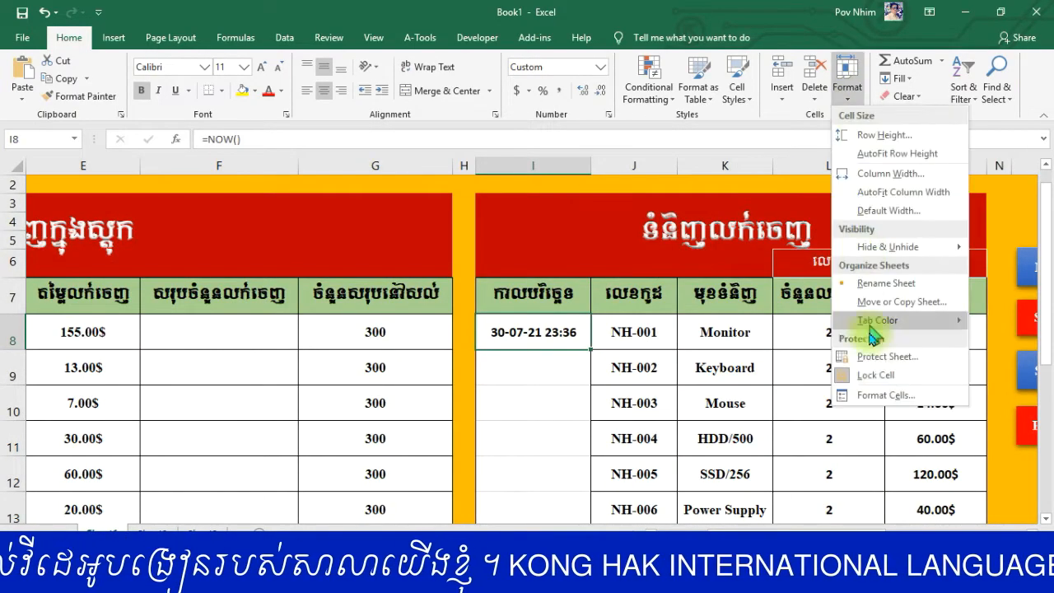
{"action": "left_click", "coordinate": [874, 396]}
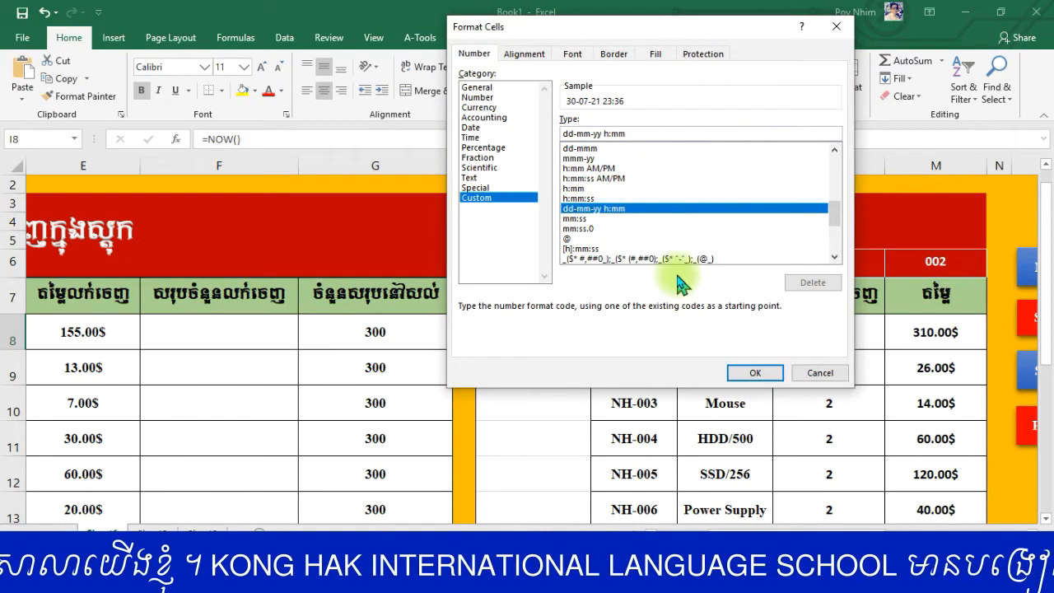
{"action": "type", "text": ")"}
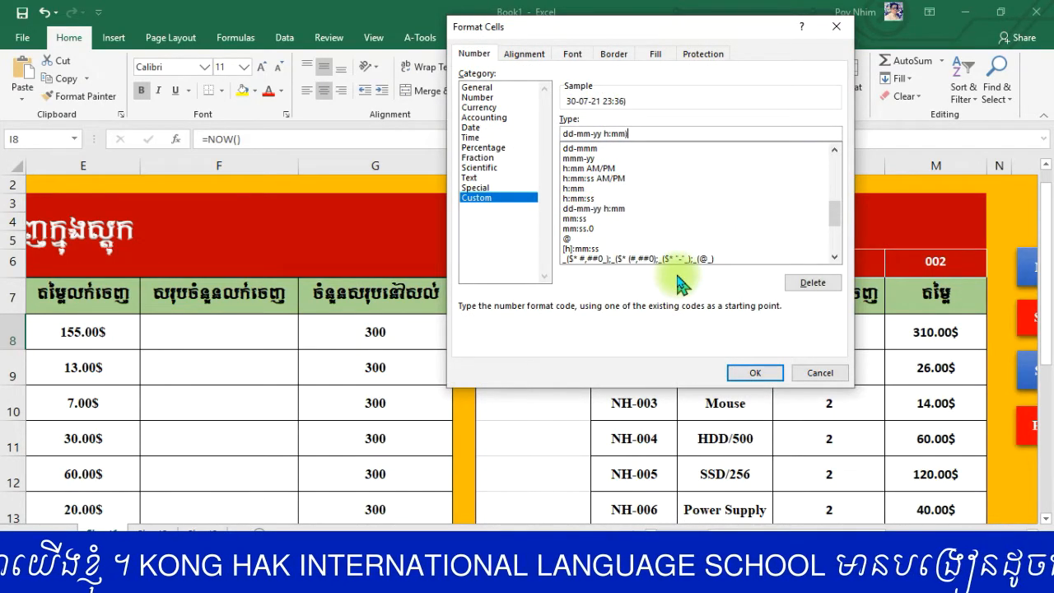
{"action": "left_click", "coordinate": [605, 133]}
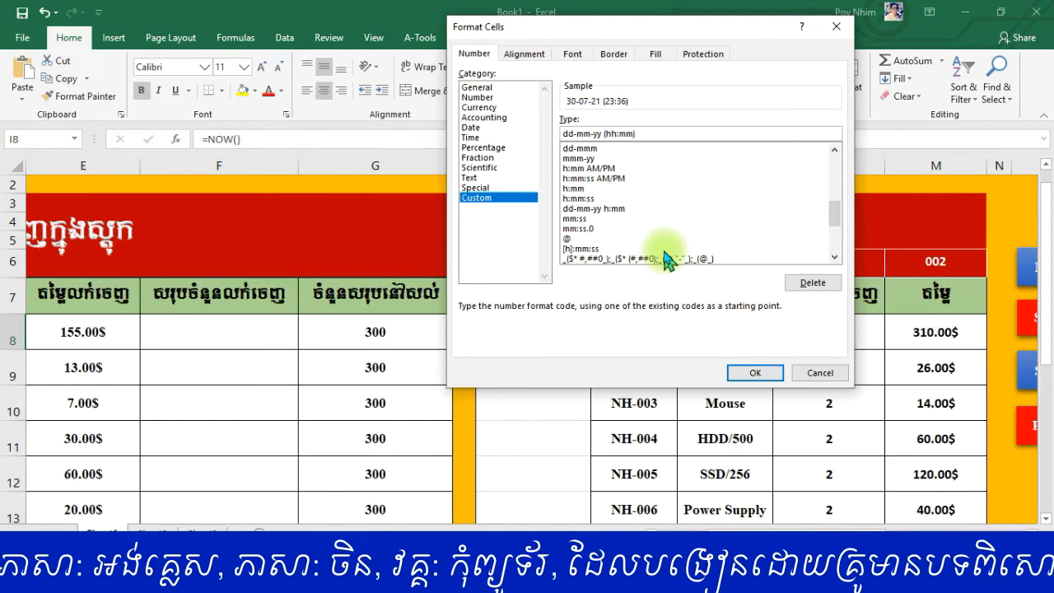
{"action": "key", "text": "Return"}
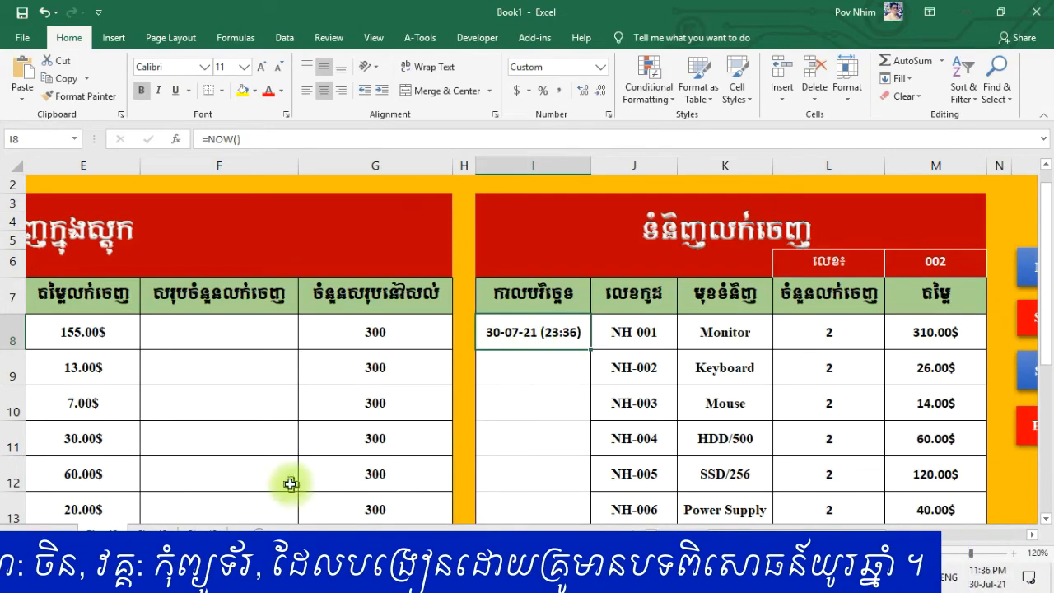
Step: Change I8's custom format on Sheet1 to dd-mm-yyyy (hh:mm) and widen column I slightly to fit it
{"action": "left_click", "coordinate": [157, 530]}
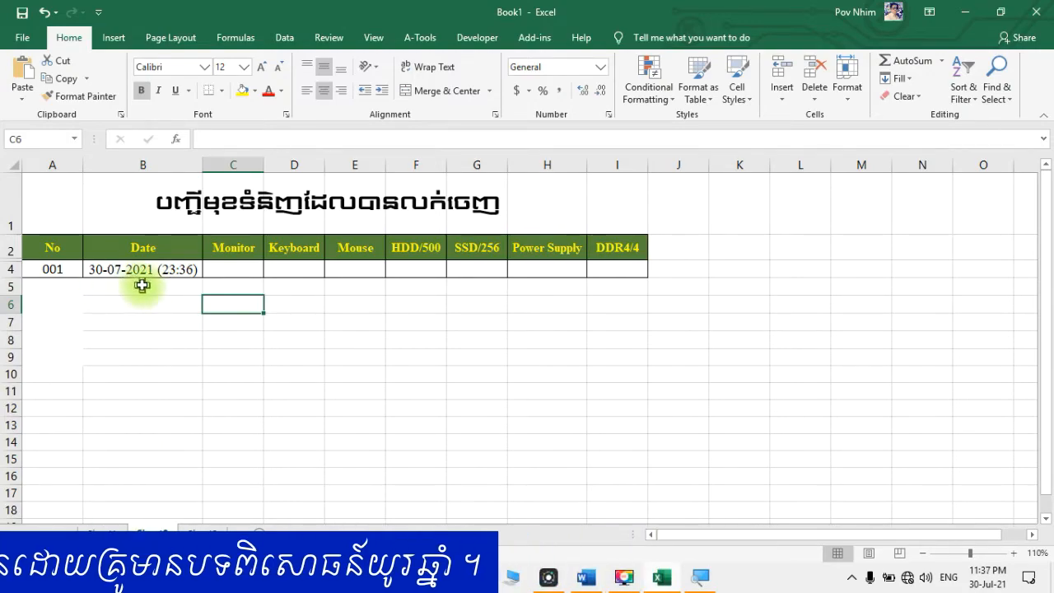
{"action": "left_click", "coordinate": [103, 533]}
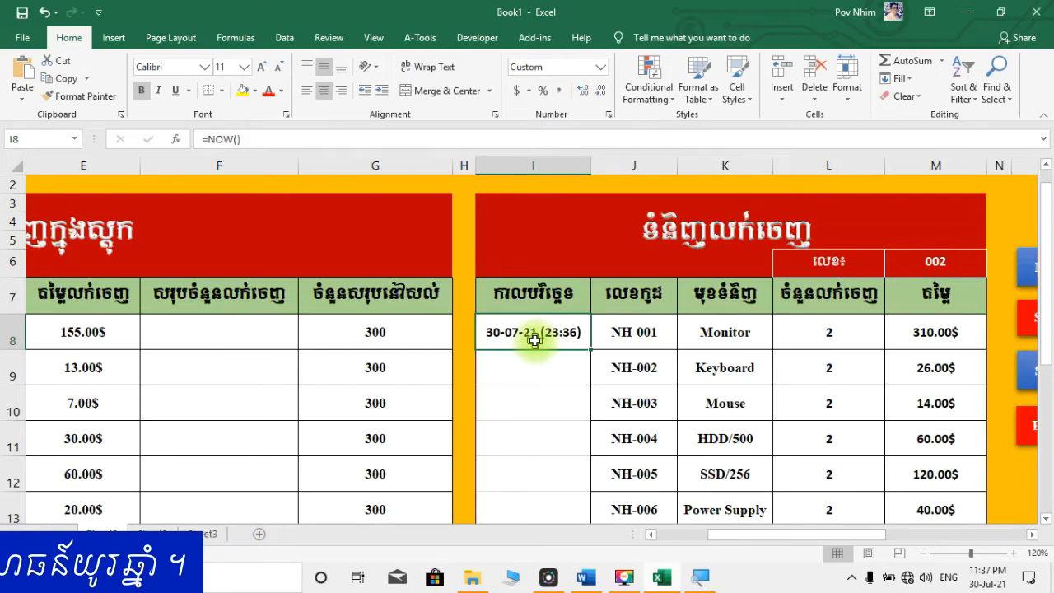
{"action": "left_click", "coordinate": [848, 81]}
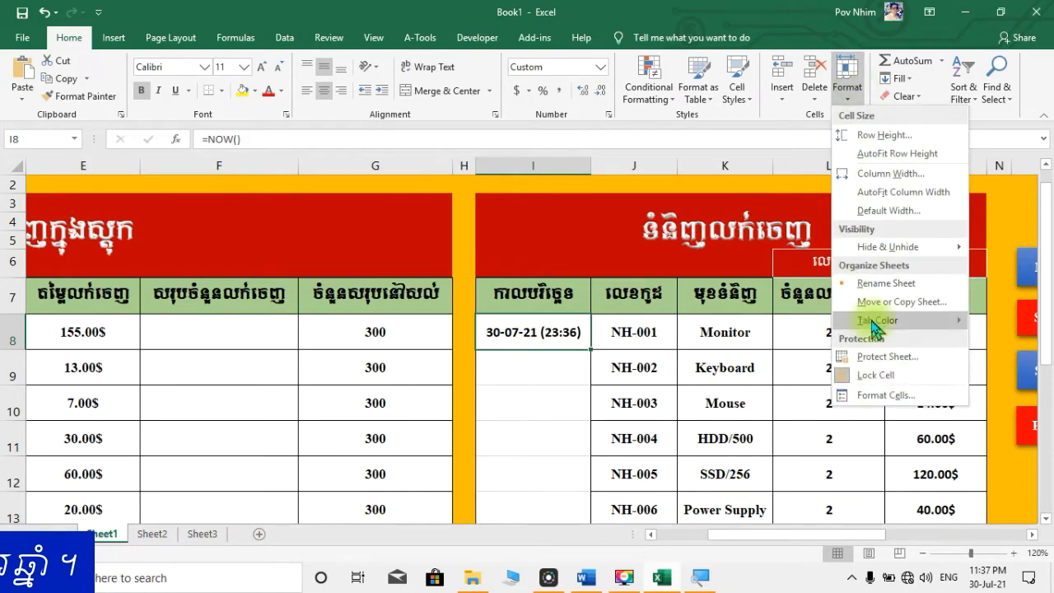
{"action": "left_click", "coordinate": [887, 397]}
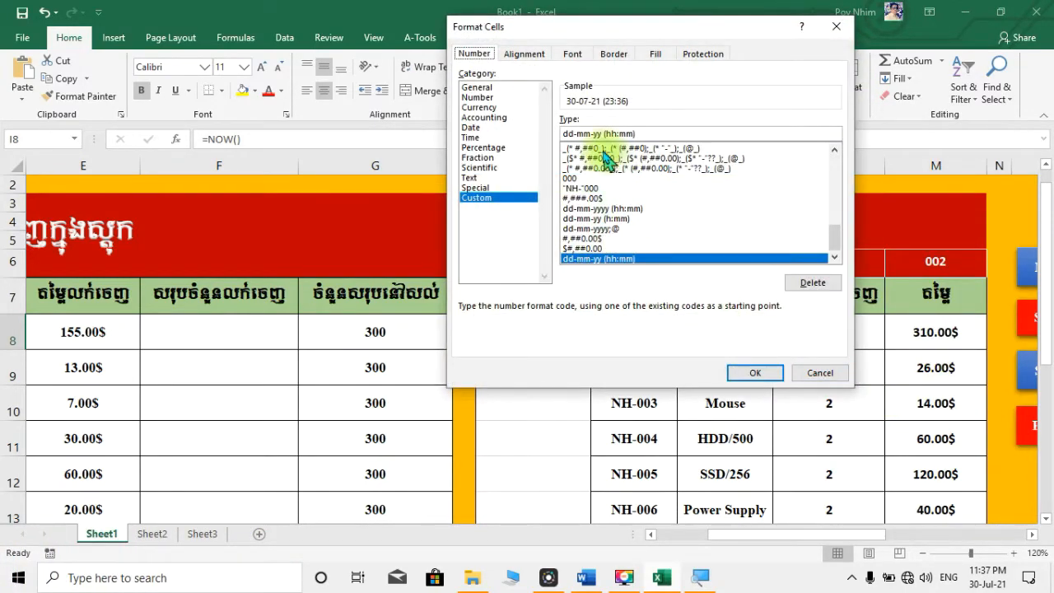
{"action": "left_click", "coordinate": [603, 133]}
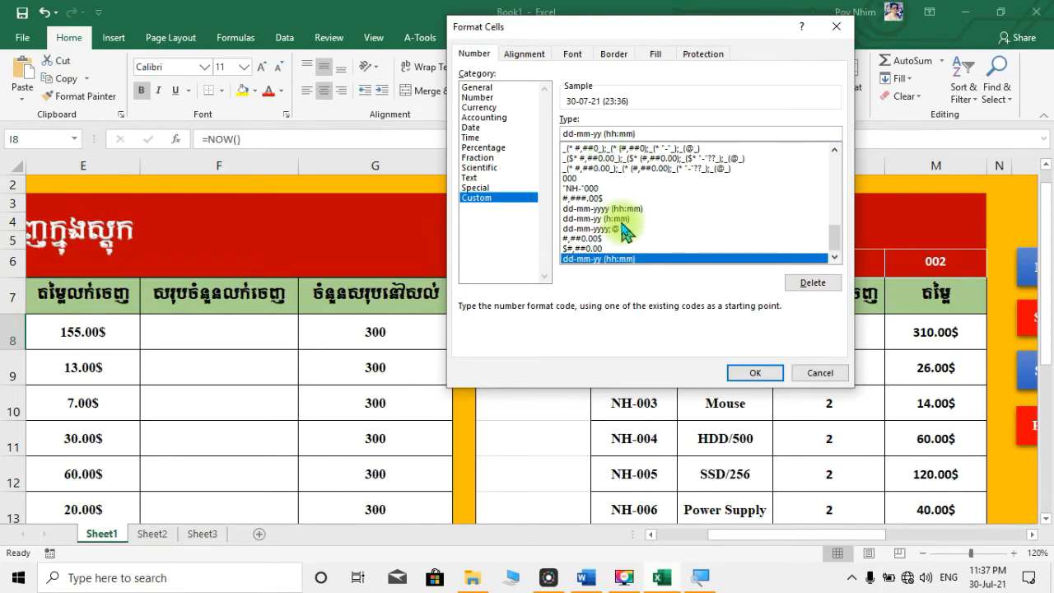
{"action": "type", "text": "yy"}
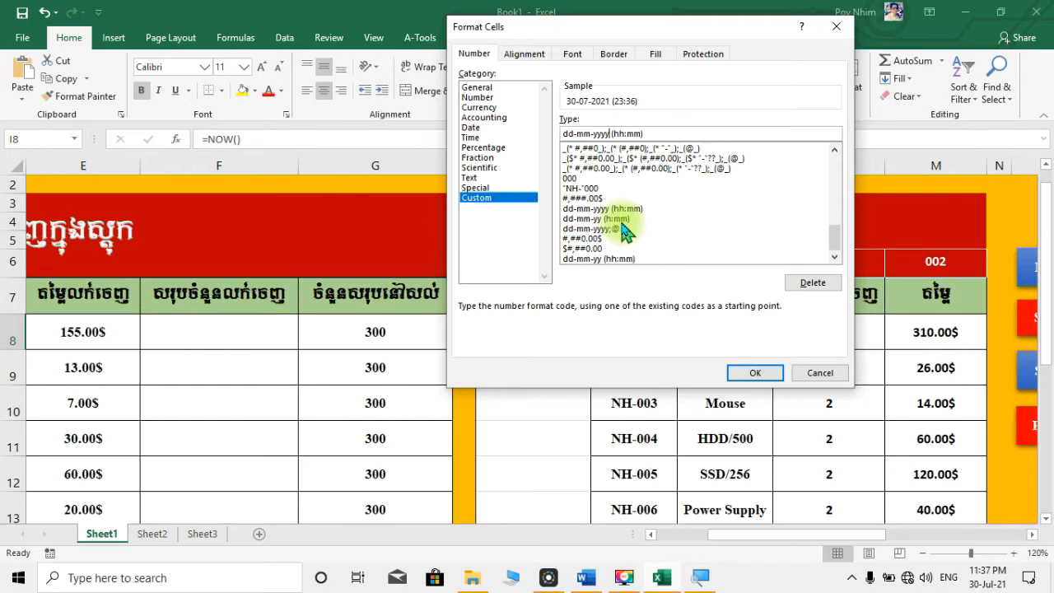
{"action": "left_click", "coordinate": [770, 375]}
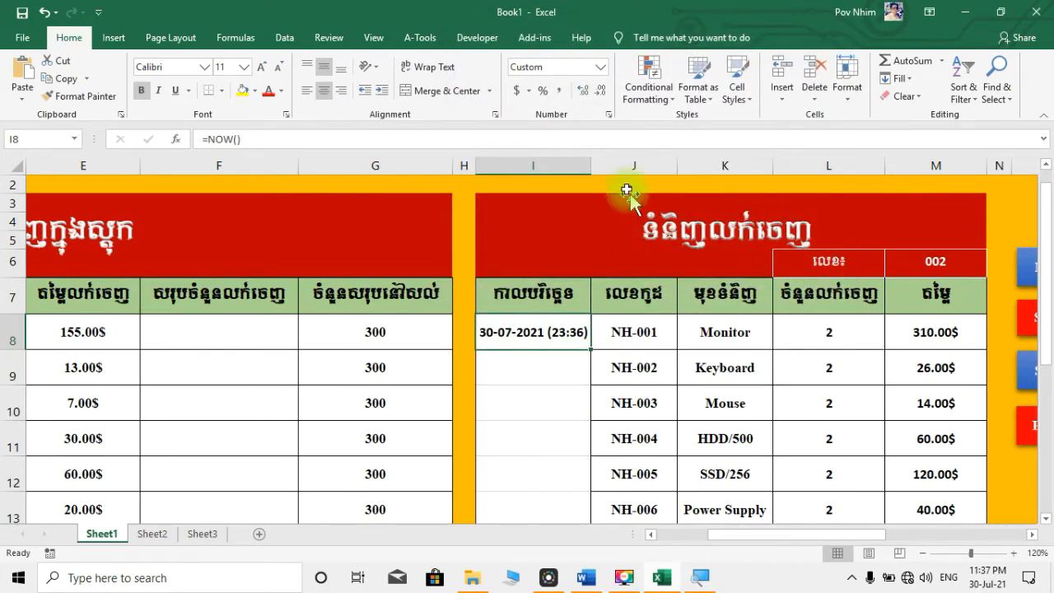
{"action": "left_click_drag", "start_coordinate": [592, 165], "coordinate": [603, 165]}
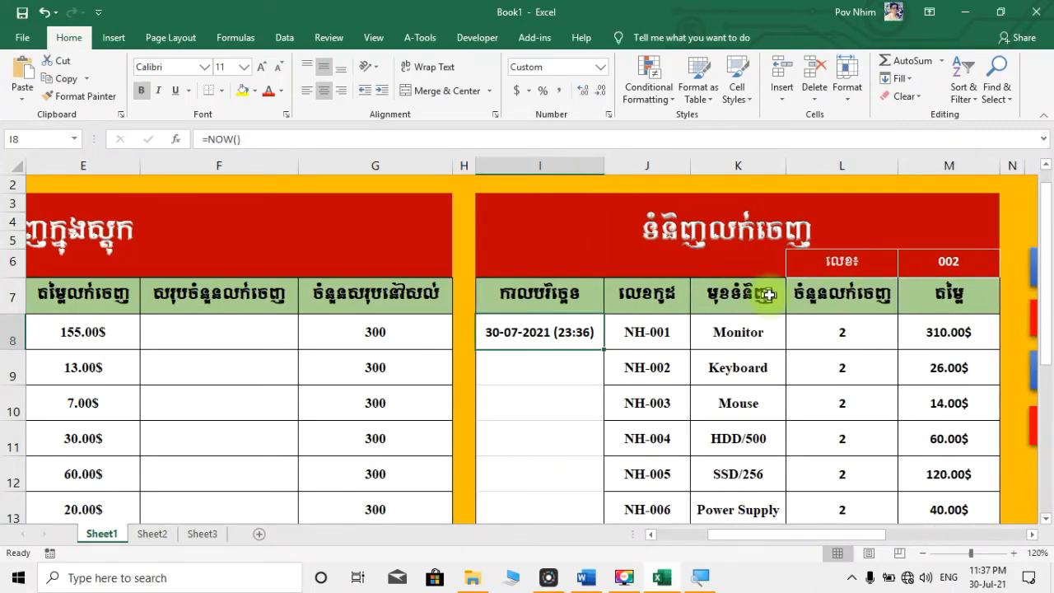
Step: Examine the number, date and item quantity cells of the first record in Sheet2's sold-items list
{"action": "left_click", "coordinate": [153, 533]}
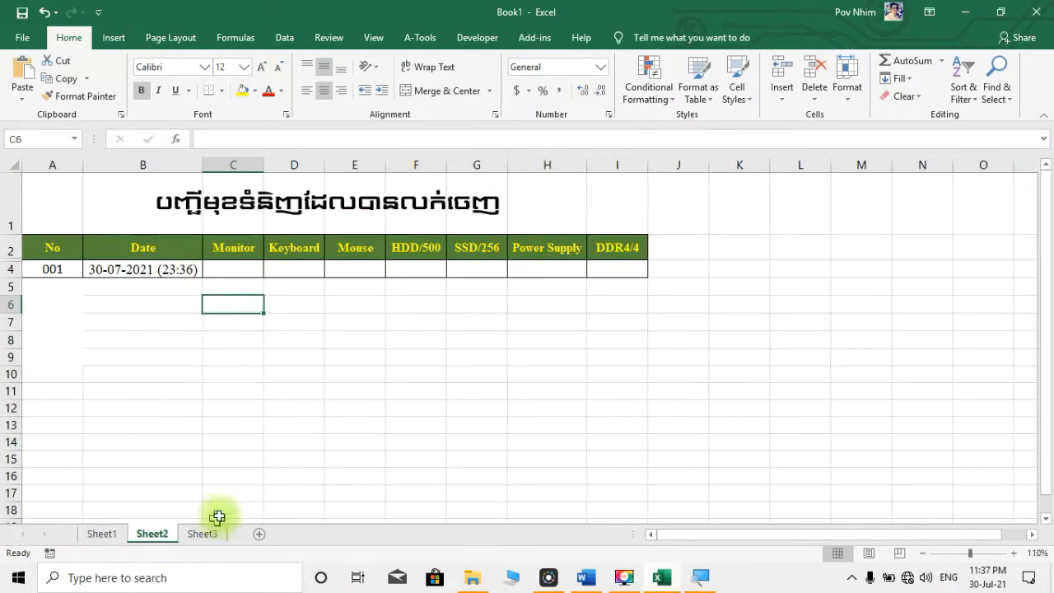
{"action": "left_click", "coordinate": [71, 268]}
{"action": "left_click", "coordinate": [141, 272]}
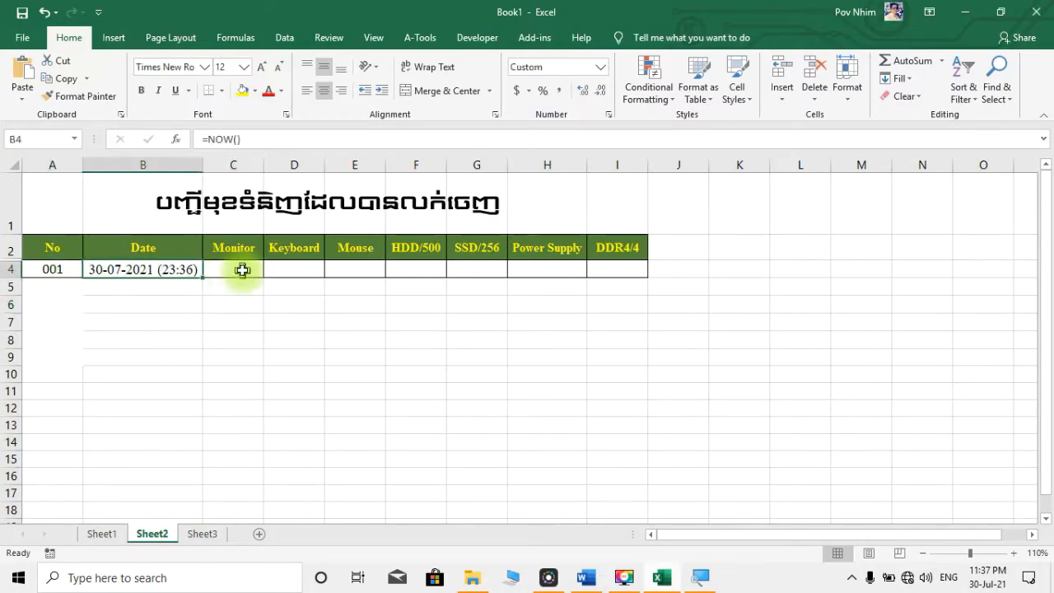
{"action": "left_click", "coordinate": [242, 270]}
{"action": "left_click", "coordinate": [47, 288]}
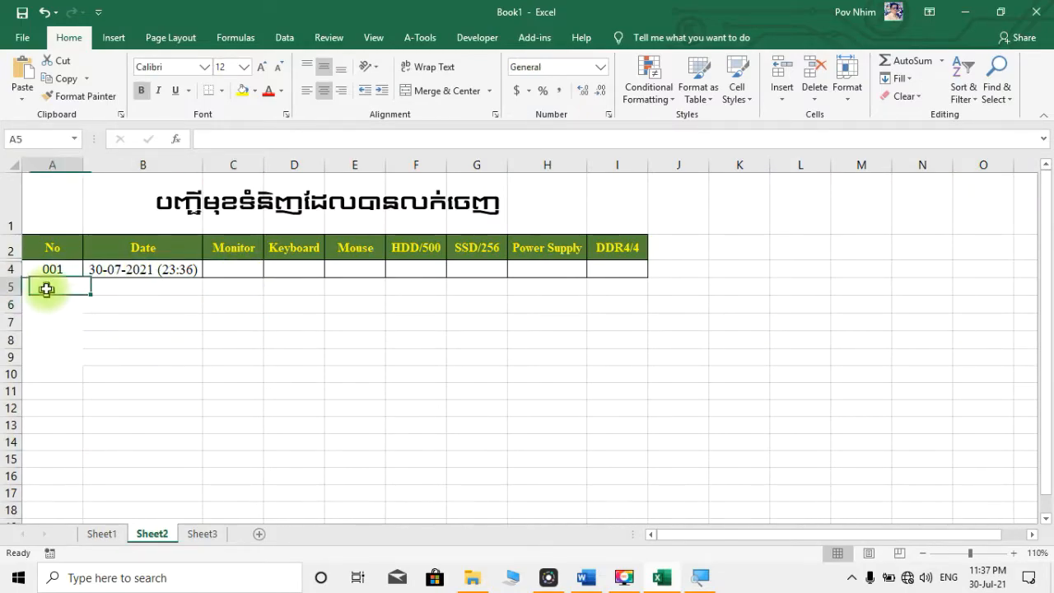
{"action": "left_click", "coordinate": [104, 288]}
{"action": "left_click", "coordinate": [244, 282]}
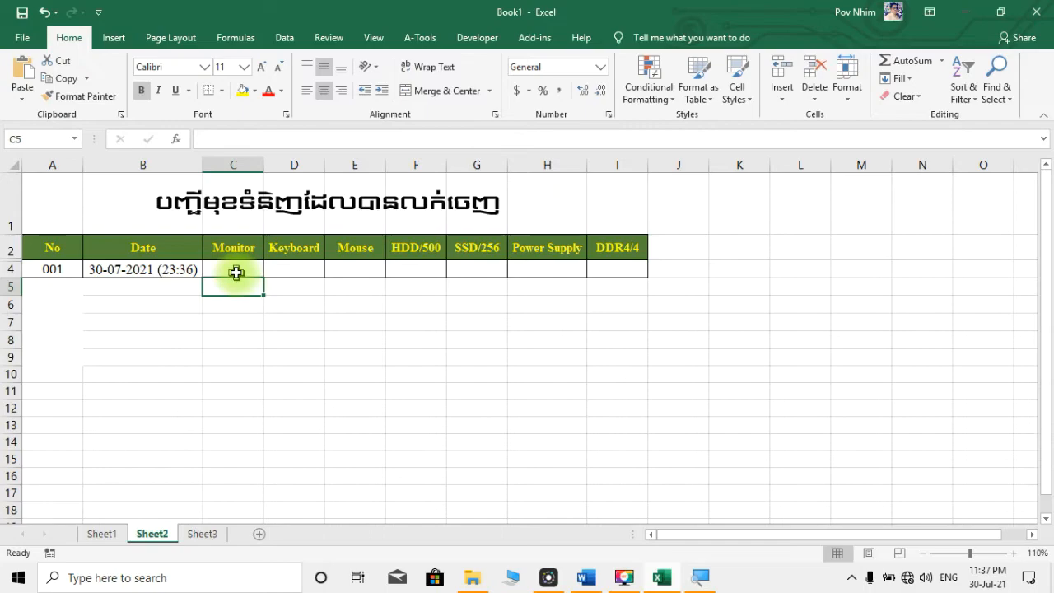
{"action": "left_click", "coordinate": [236, 272]}
{"action": "left_click", "coordinate": [294, 270]}
{"action": "left_click", "coordinate": [371, 274]}
{"action": "left_click", "coordinate": [464, 272]}
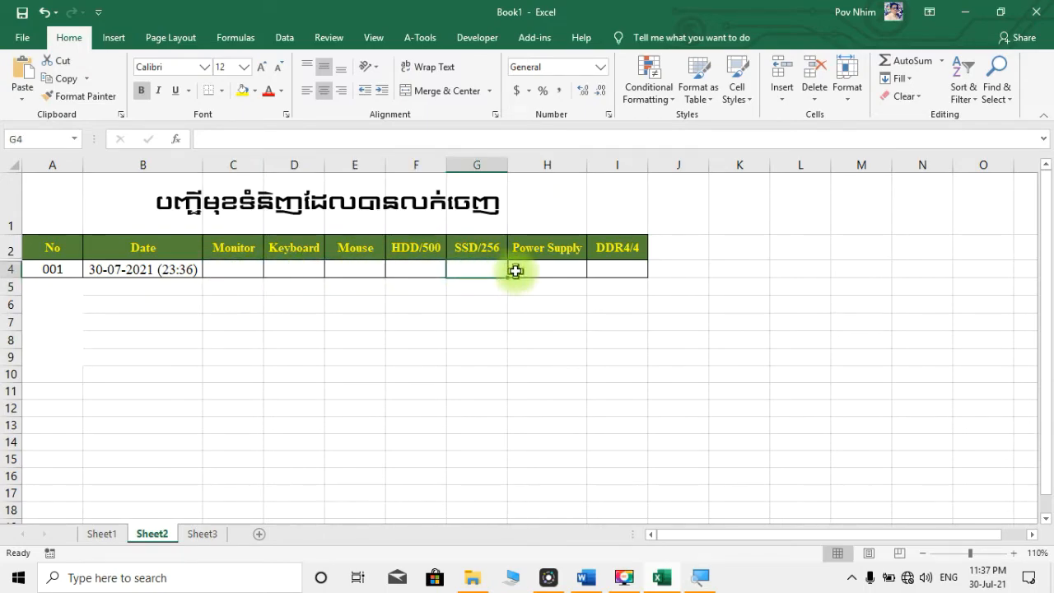
{"action": "left_click", "coordinate": [543, 271]}
{"action": "left_click", "coordinate": [605, 271]}
{"action": "left_click", "coordinate": [310, 269]}
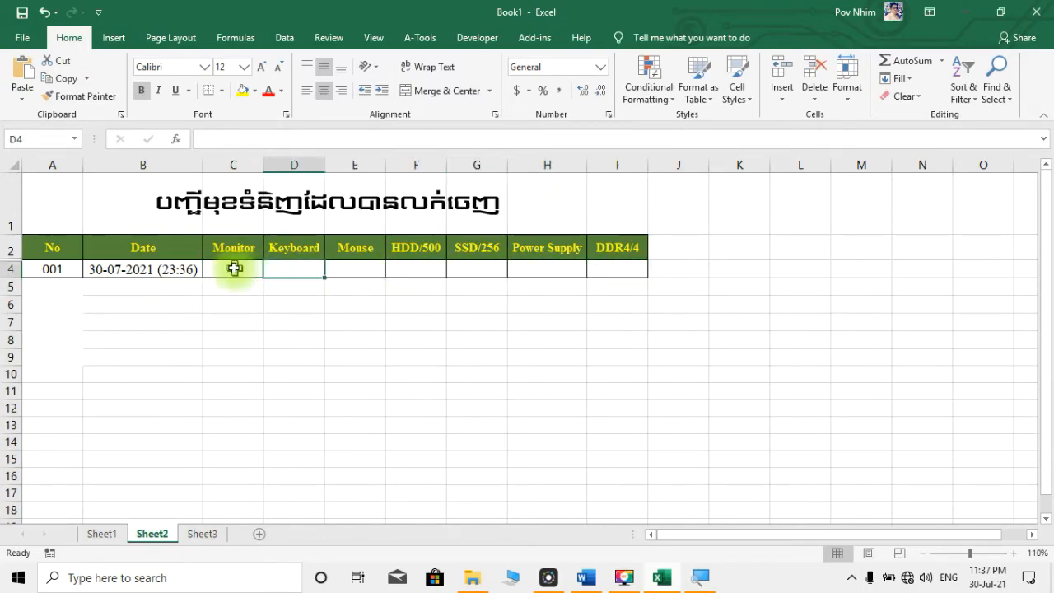
{"action": "left_click", "coordinate": [229, 267]}
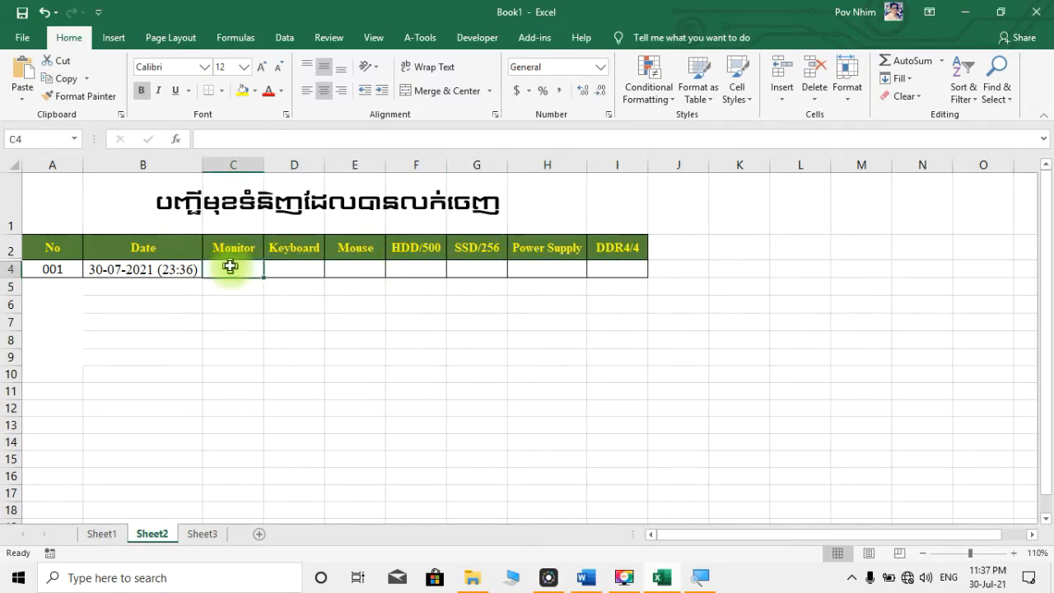
{"action": "left_click", "coordinate": [307, 272]}
{"action": "left_click", "coordinate": [356, 273]}
{"action": "left_click", "coordinate": [102, 534]}
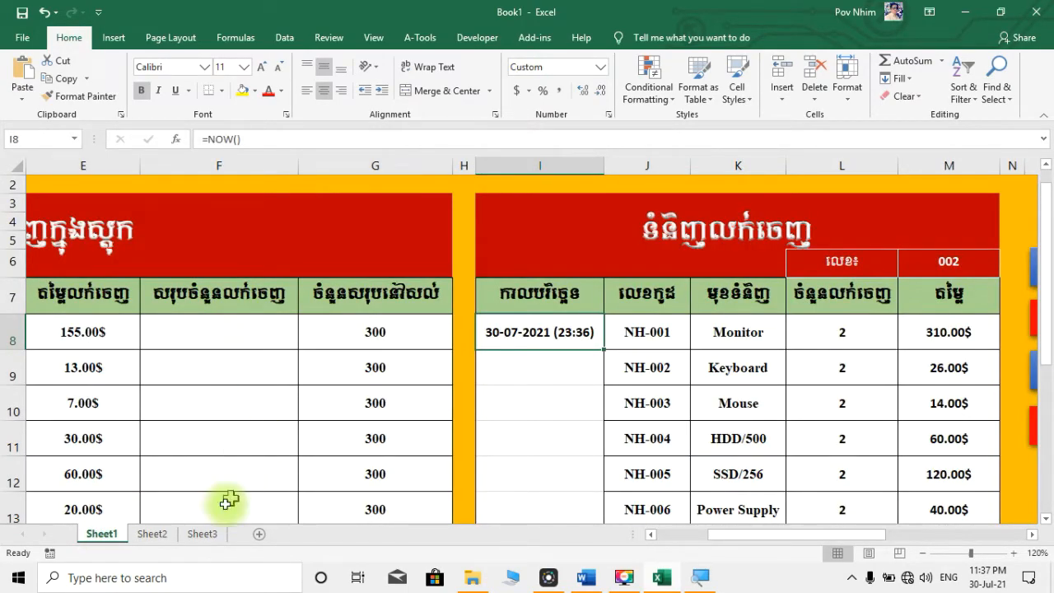
{"action": "left_click", "coordinate": [152, 536]}
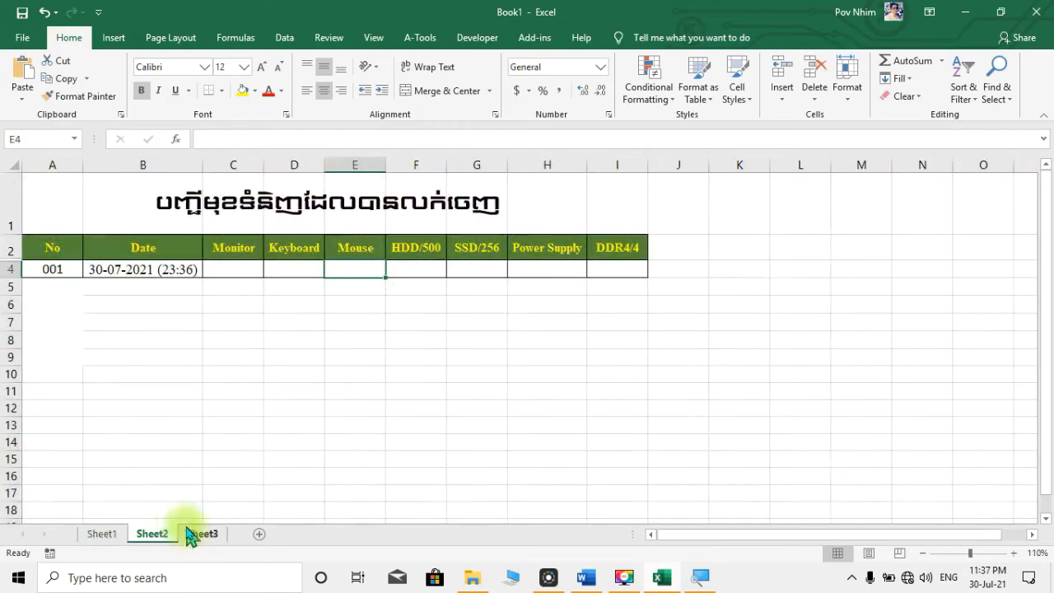
Step: Total C5:C1048576 with a SUM formula in the Monitor cell C4 on Sheet2 and copy it across the item columns to I4
{"action": "left_click", "coordinate": [243, 270]}
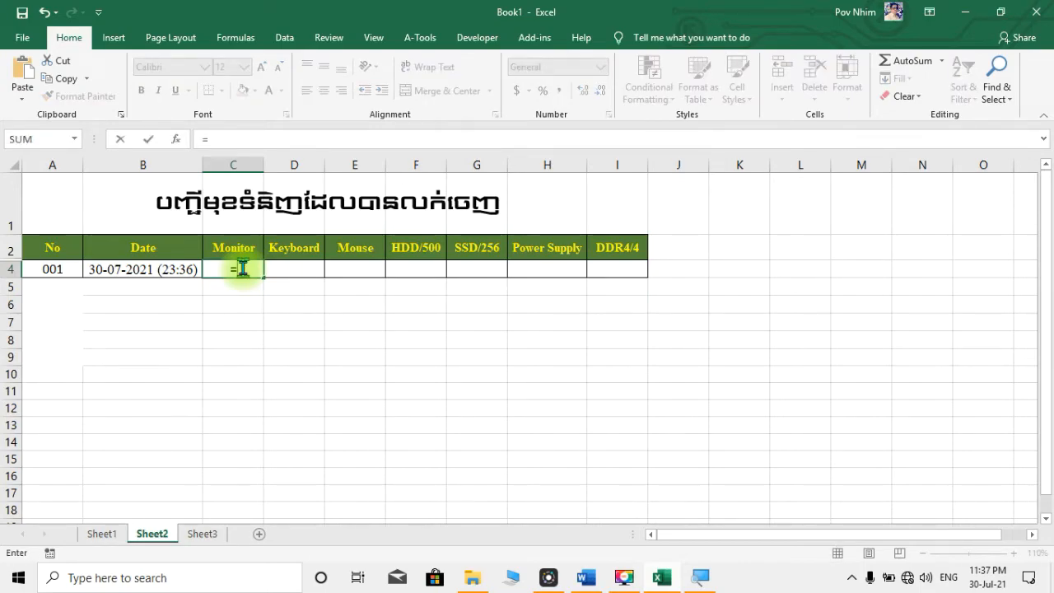
{"action": "type", "text": "su"}
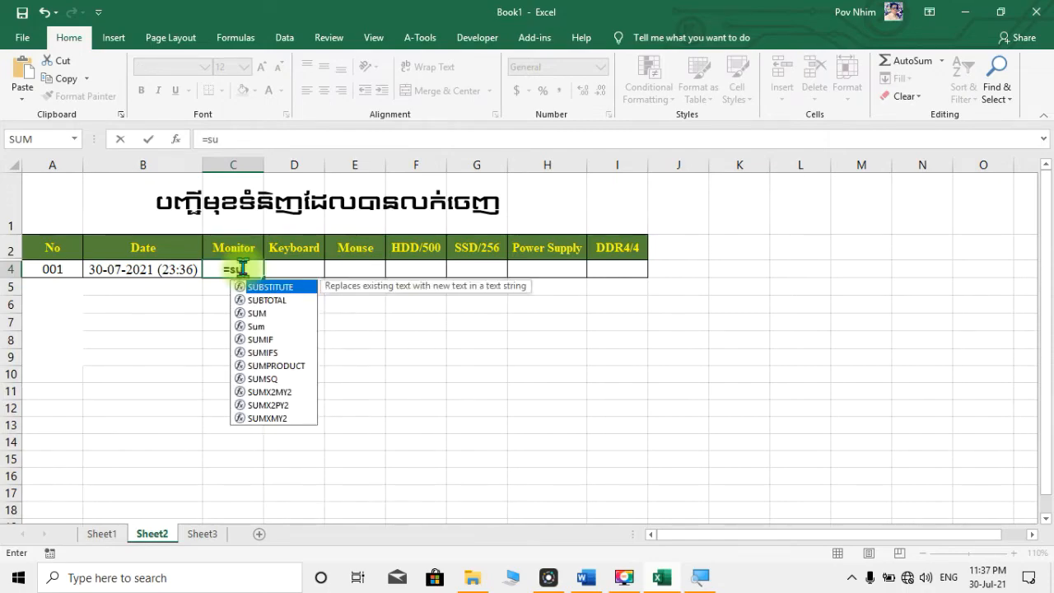
{"action": "type", "text": "m"}
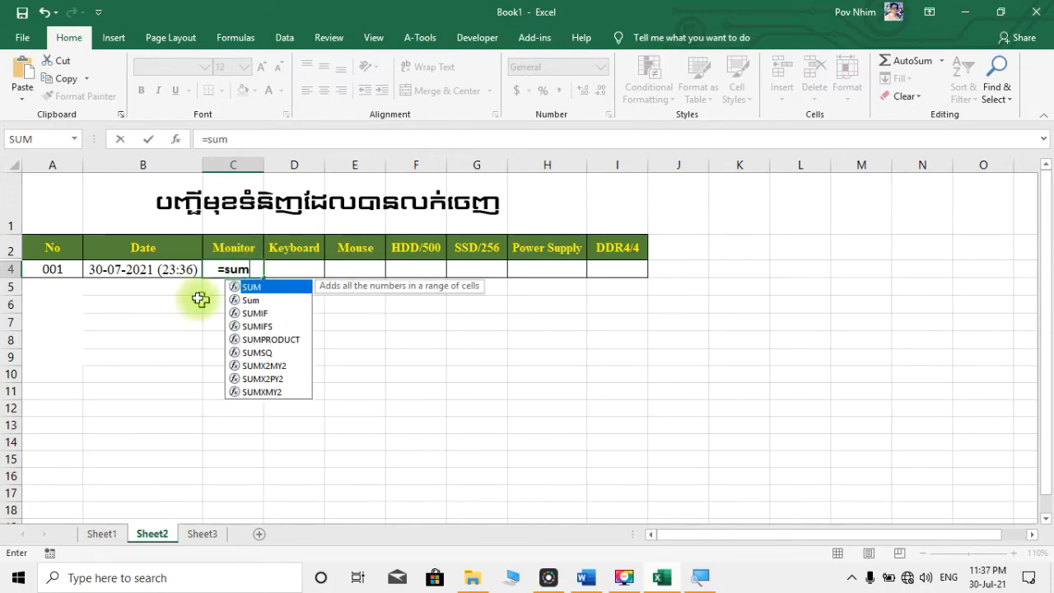
{"action": "double_click", "coordinate": [258, 300]}
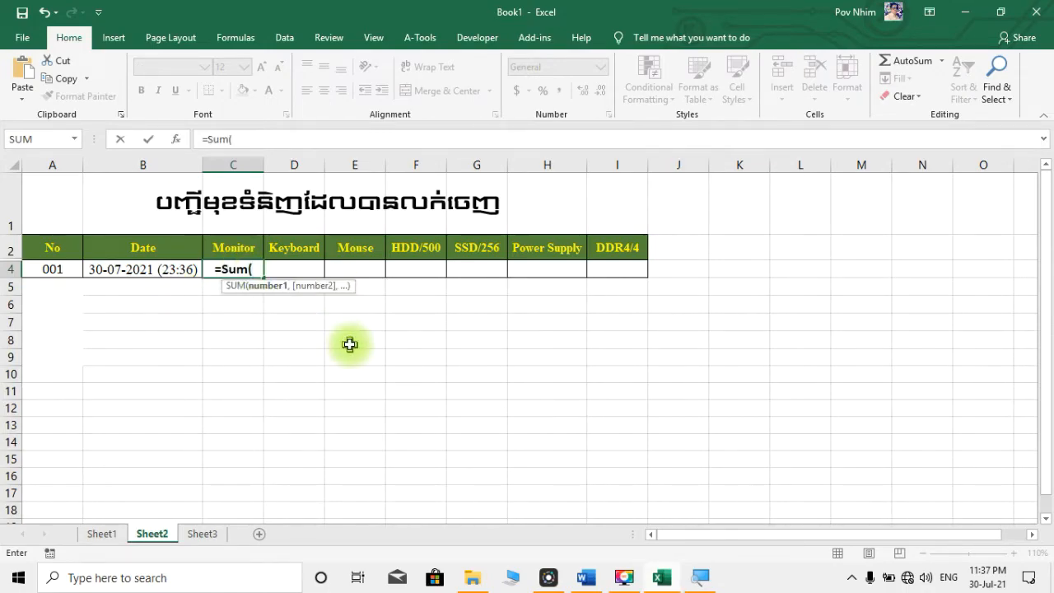
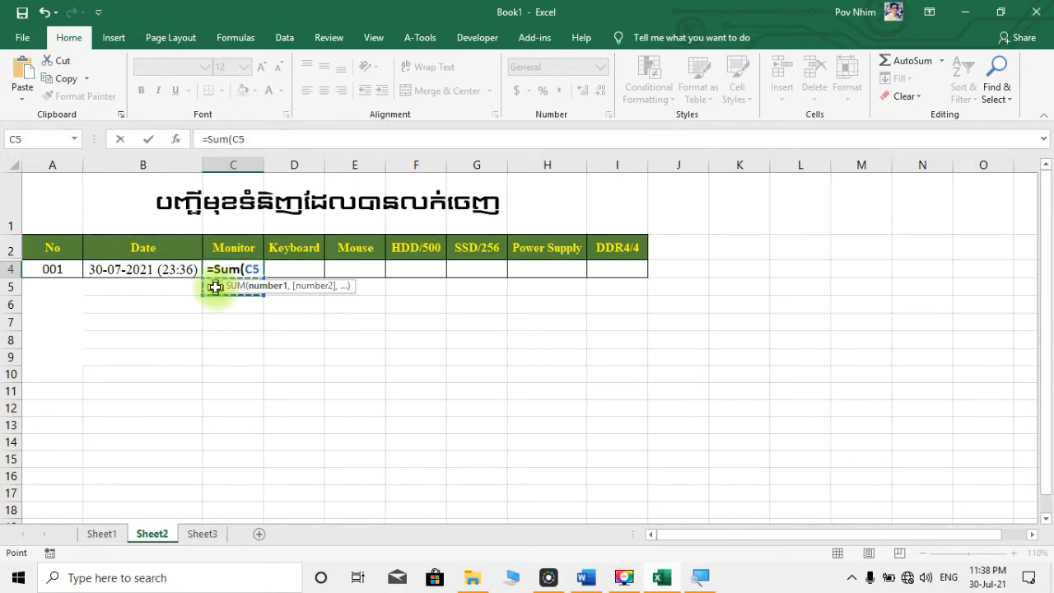
{"action": "key", "text": "ctrl+shift+Down"}
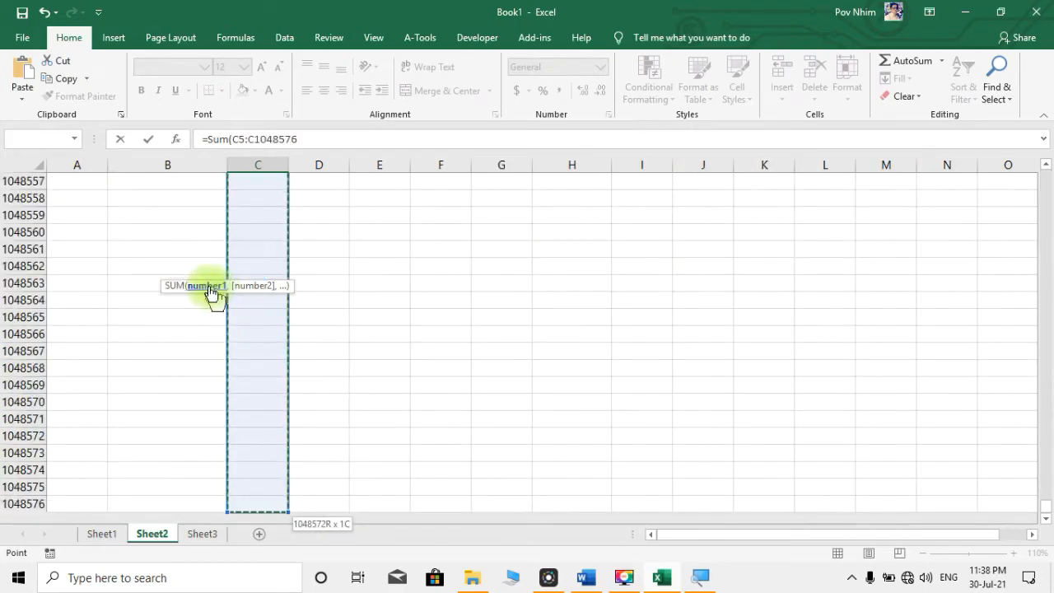
{"action": "left_click_drag", "start_coordinate": [1045, 505], "coordinate": [1047, 168]}
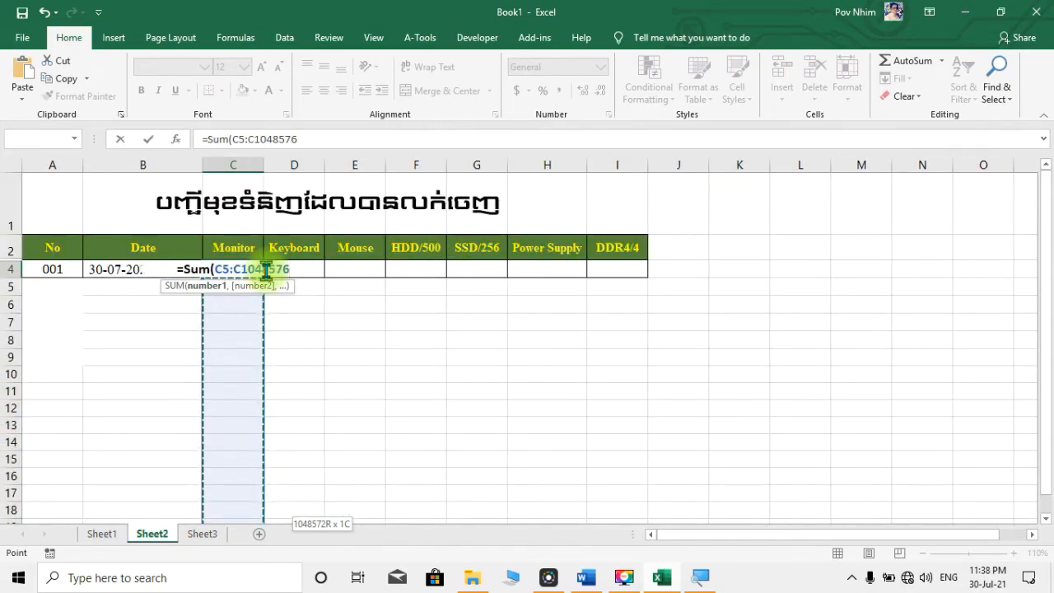
{"action": "type", "text": ")"}
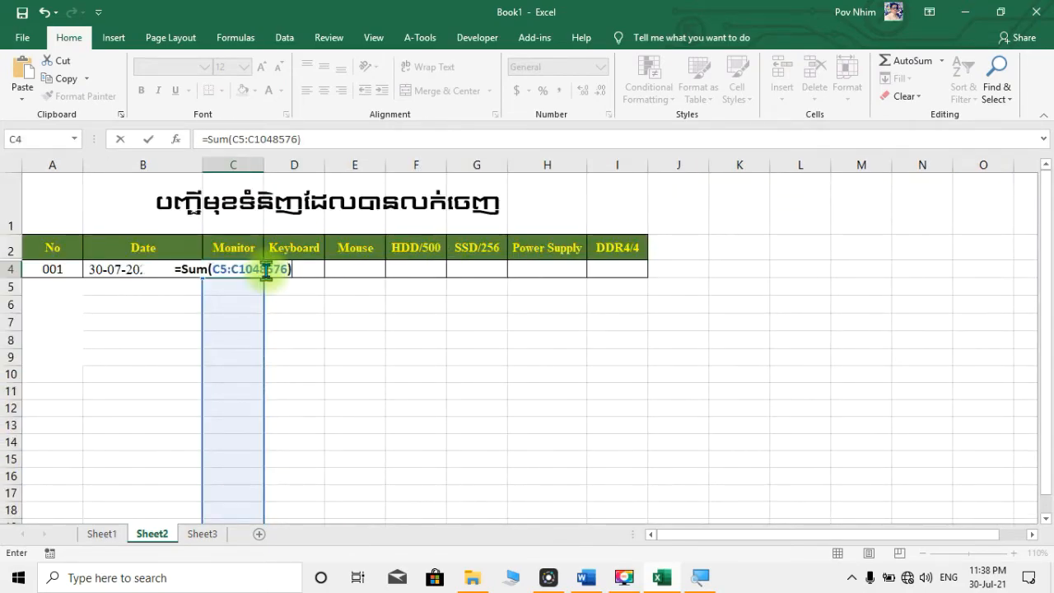
{"action": "key", "text": "Return"}
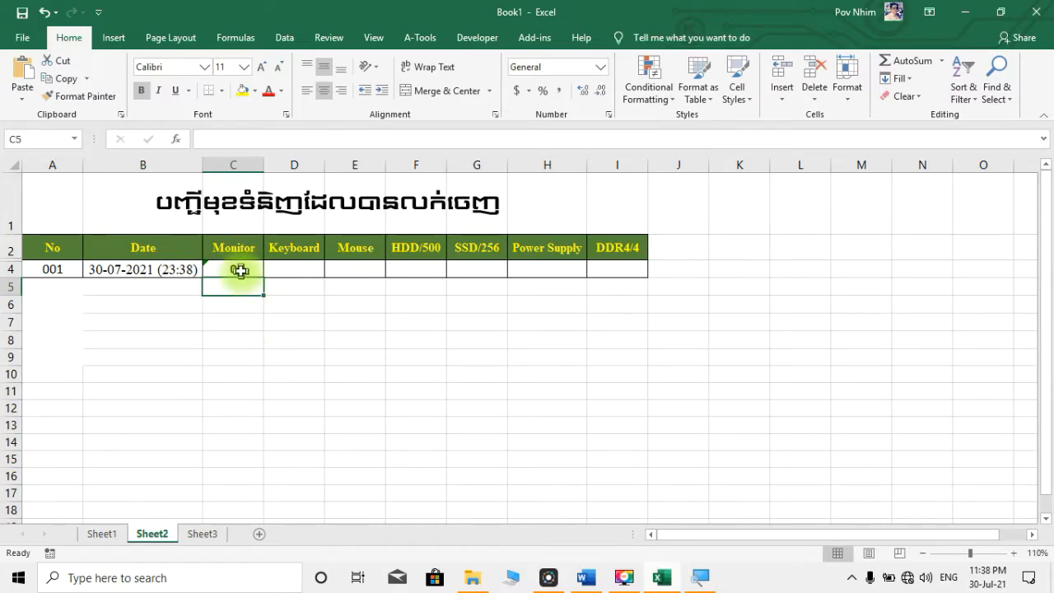
{"action": "left_click", "coordinate": [239, 270]}
{"action": "left_click_drag", "start_coordinate": [263, 276], "coordinate": [648, 302]}
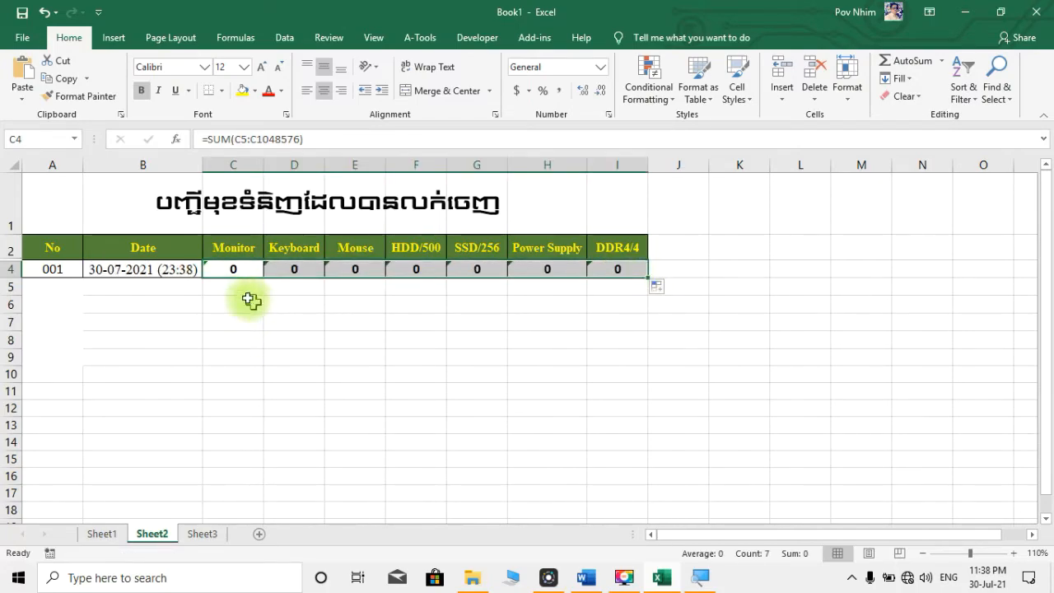
Step: Test the Monitor total on Sheet2 by entering 1 in C5 and clearing that entry again
{"action": "left_click", "coordinate": [247, 268]}
{"action": "left_click", "coordinate": [246, 288]}
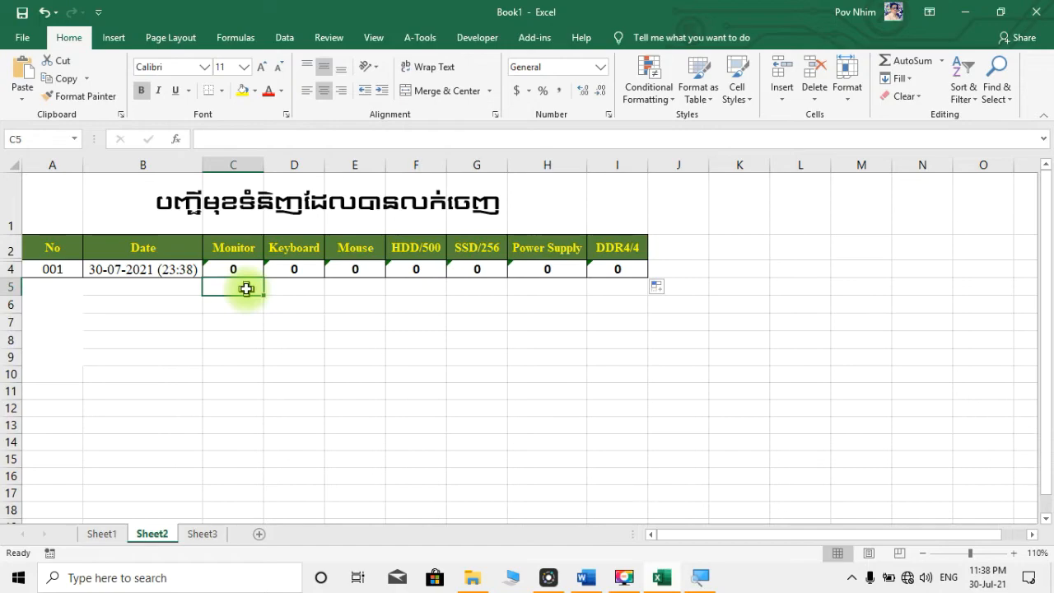
{"action": "type", "text": "1"}
{"action": "key", "text": "Return"}
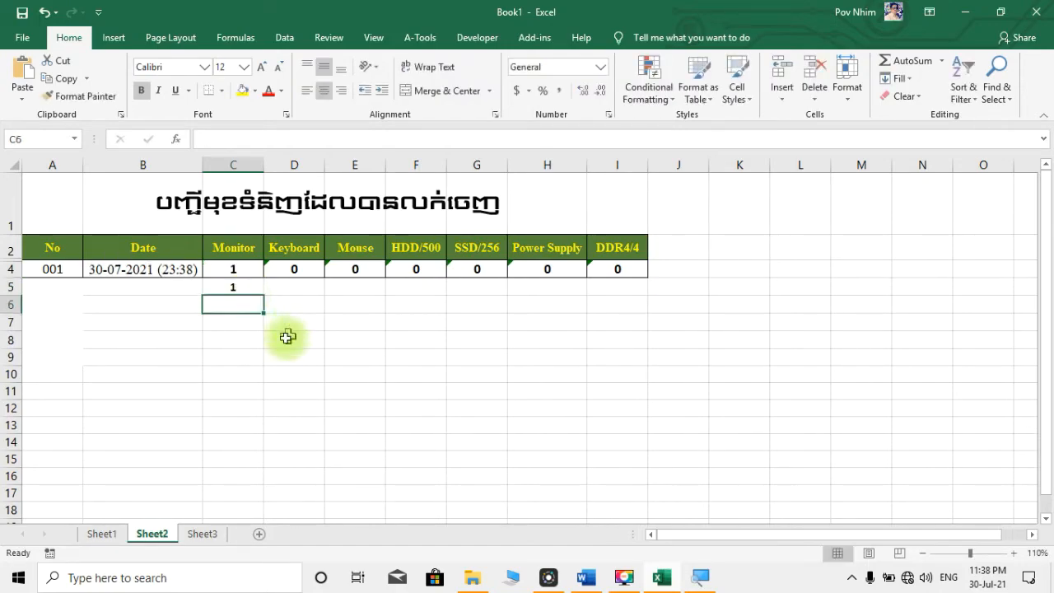
{"action": "left_click", "coordinate": [248, 291]}
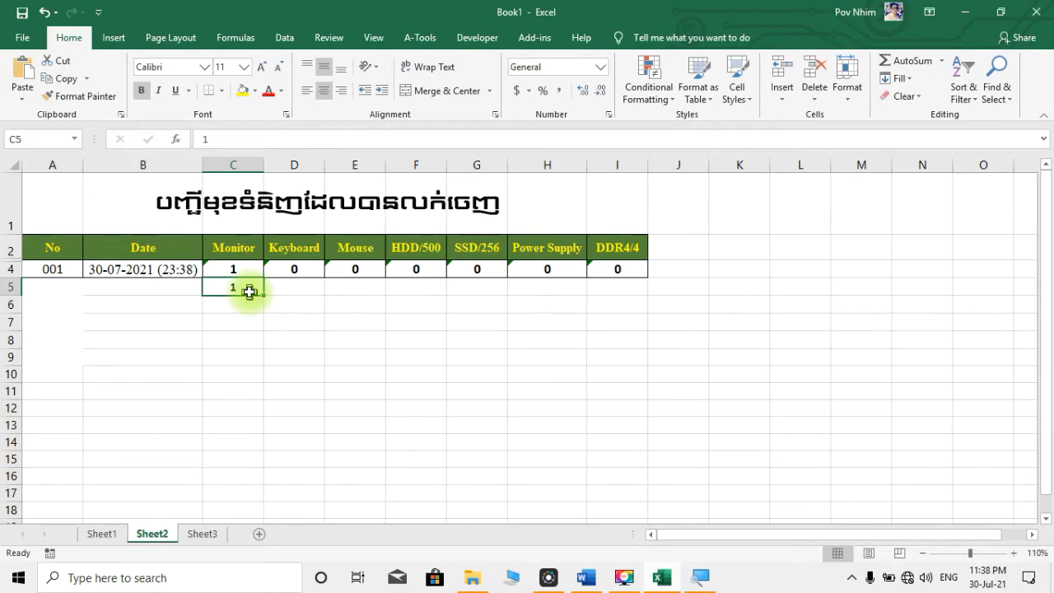
{"action": "key", "text": "BackSpace"}
{"action": "left_click", "coordinate": [287, 287]}
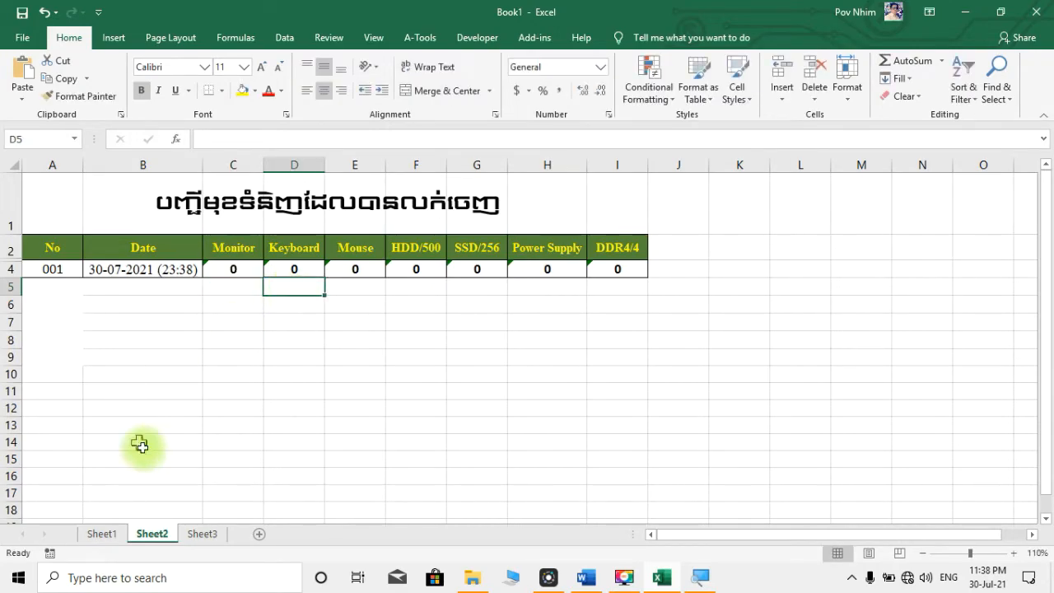
Step: Try overwriting the Monitor total in Sheet2's C4 with 1 and check Sheet1's tables
{"action": "left_click", "coordinate": [236, 270]}
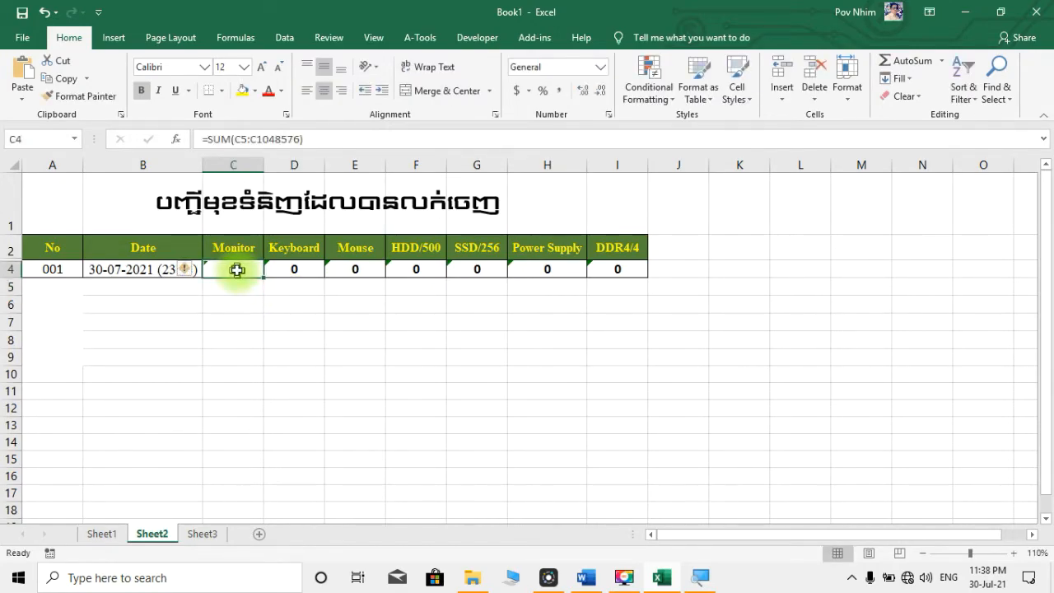
{"action": "type", "text": "1"}
{"action": "key", "text": "Return"}
{"action": "left_click", "coordinate": [102, 534]}
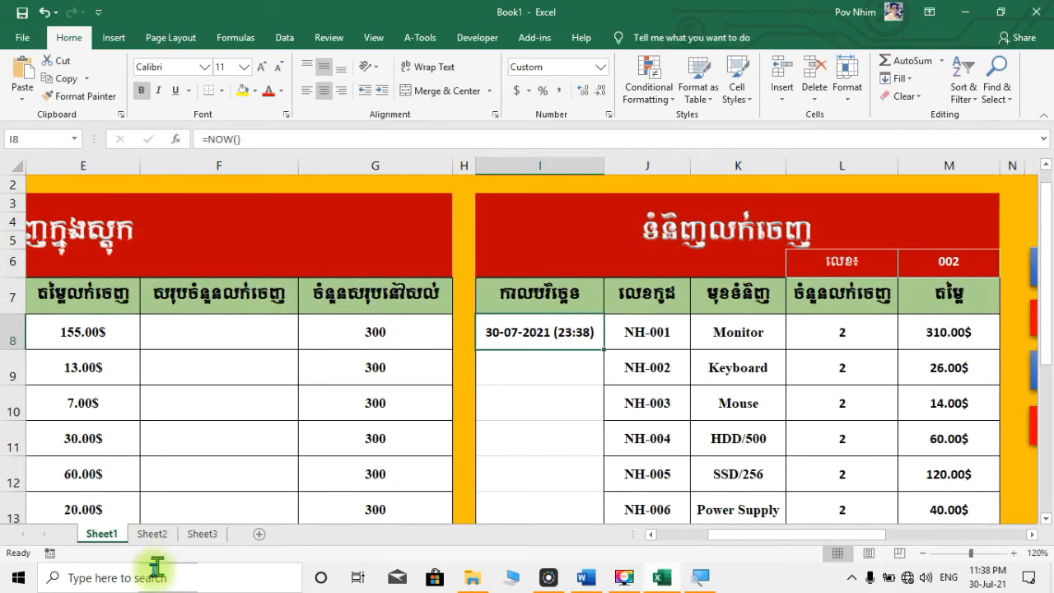
{"action": "left_click", "coordinate": [152, 534]}
Step: Set the Monitor cell C4 in Sheet2's sold-items list to 0
{"action": "left_click", "coordinate": [245, 271]}
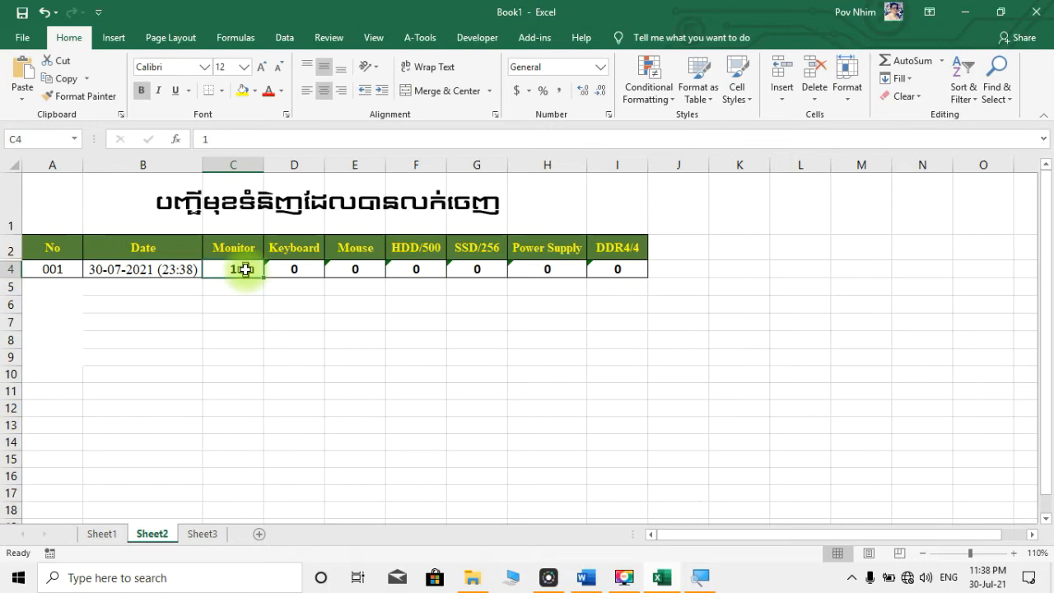
{"action": "type", "text": "0"}
{"action": "key", "text": "Return"}
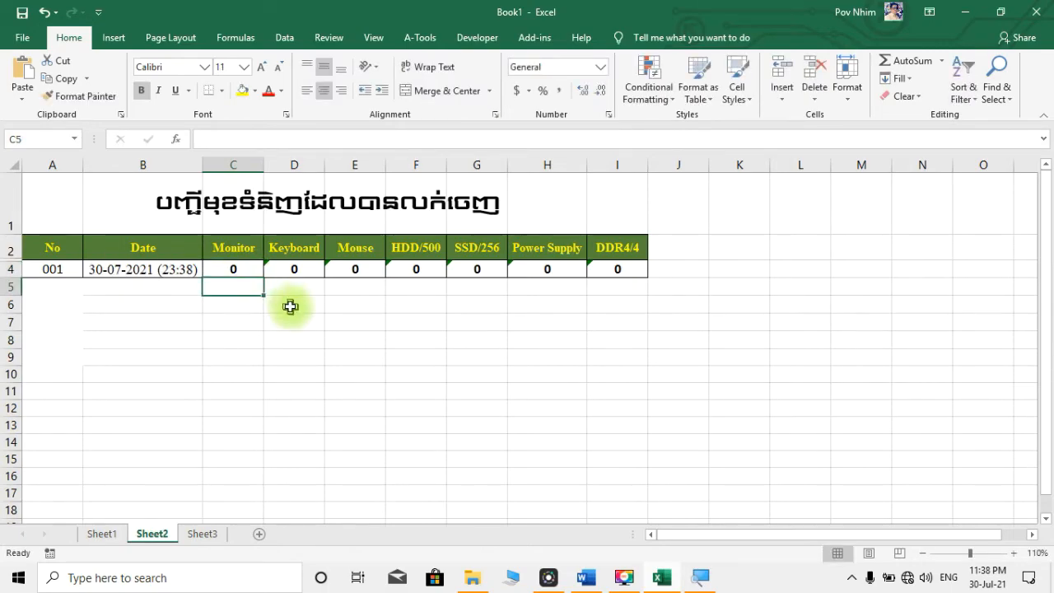
Step: Link the Monitor and Keyboard total-sold cells F8 and F9 on Sheet1 to Sheet2's cells C4 and D4
{"action": "left_click", "coordinate": [103, 534]}
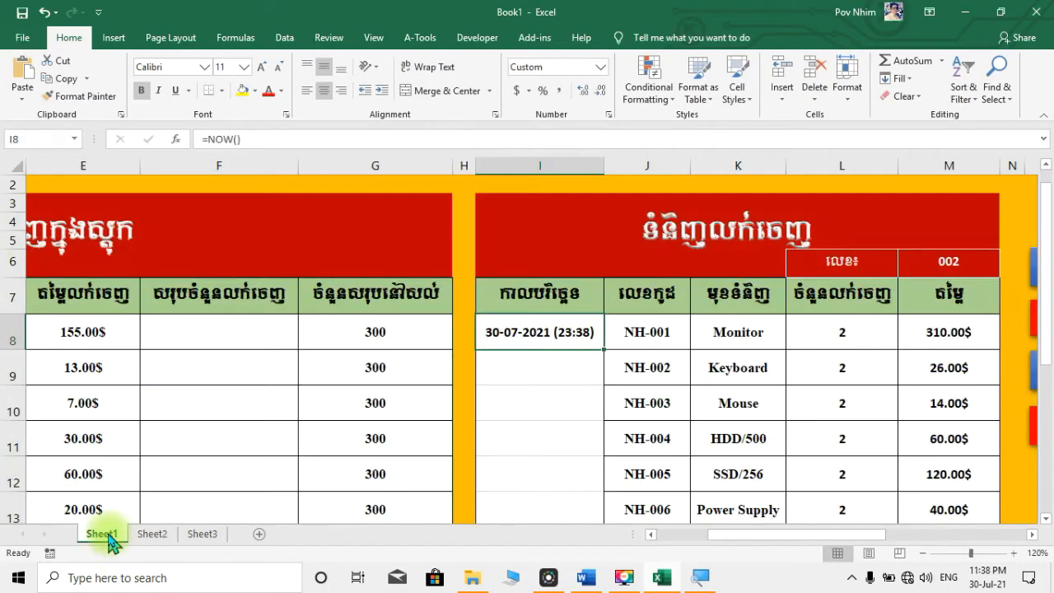
{"action": "left_click", "coordinate": [229, 332]}
{"action": "type", "text": "="}
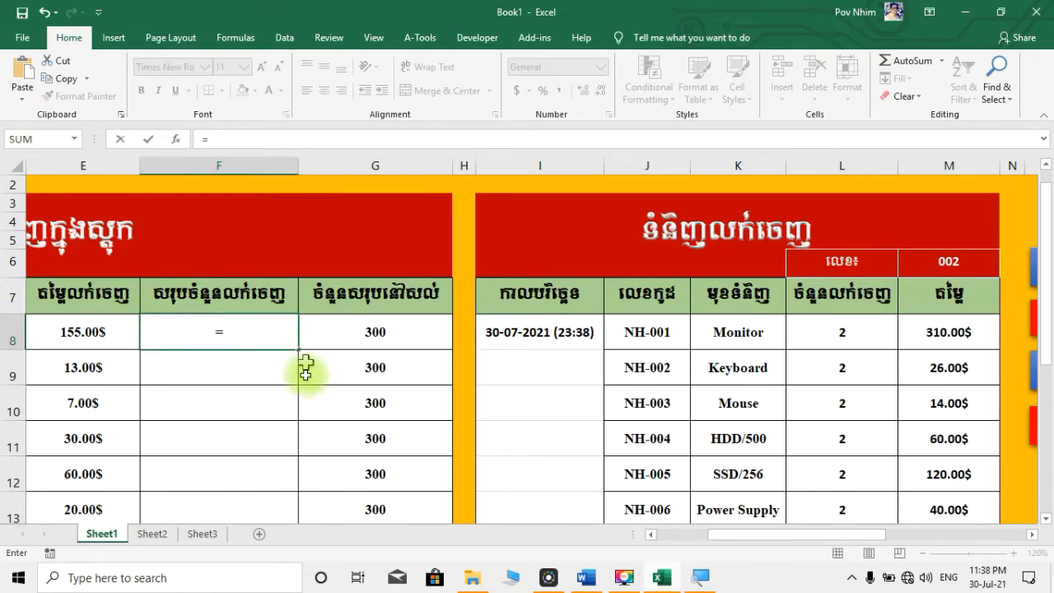
{"action": "left_click", "coordinate": [152, 533]}
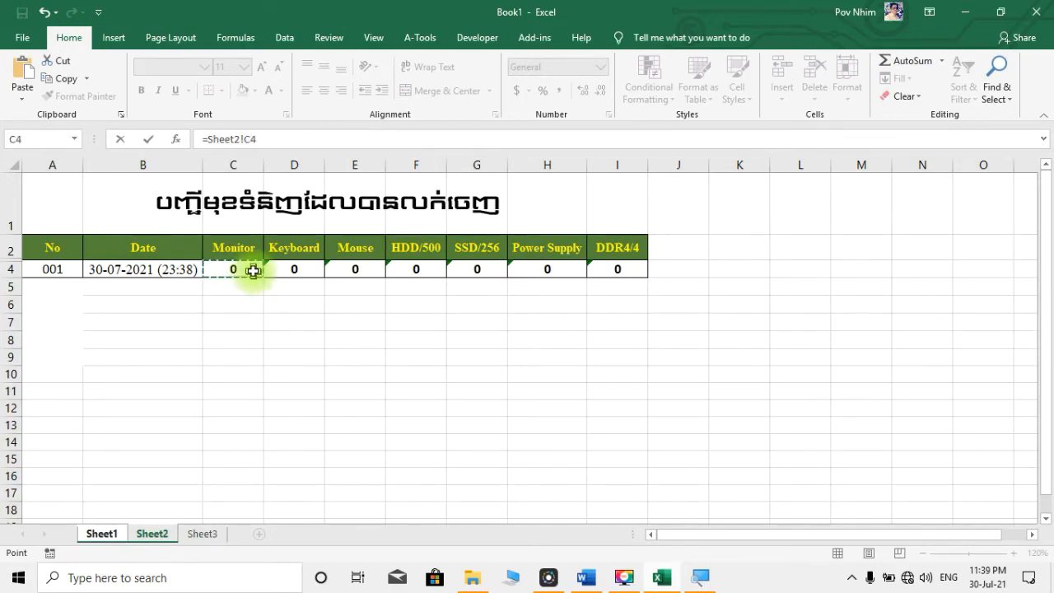
{"action": "key", "text": "Return"}
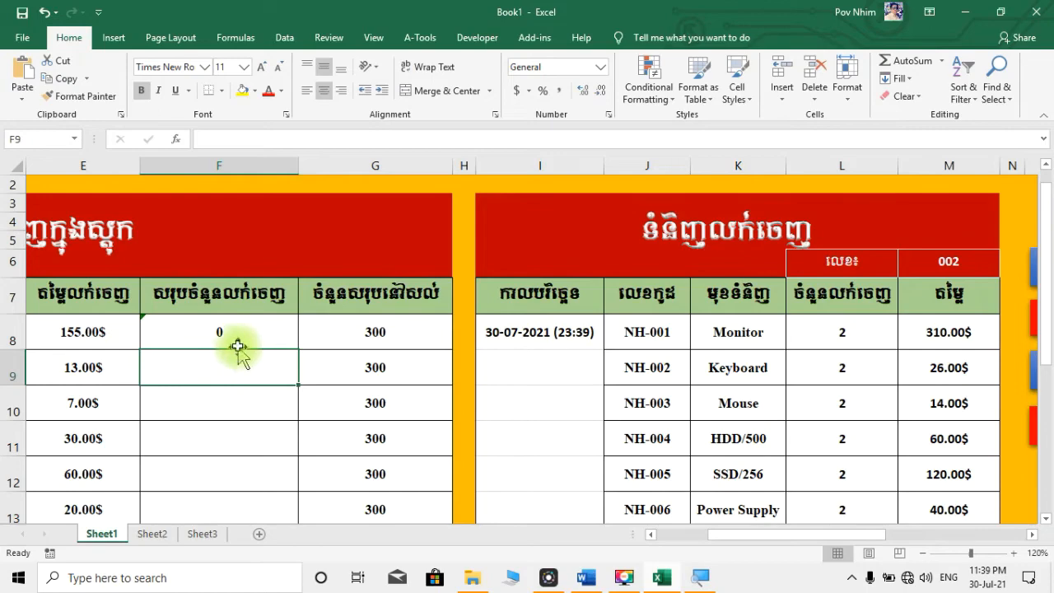
{"action": "type", "text": "="}
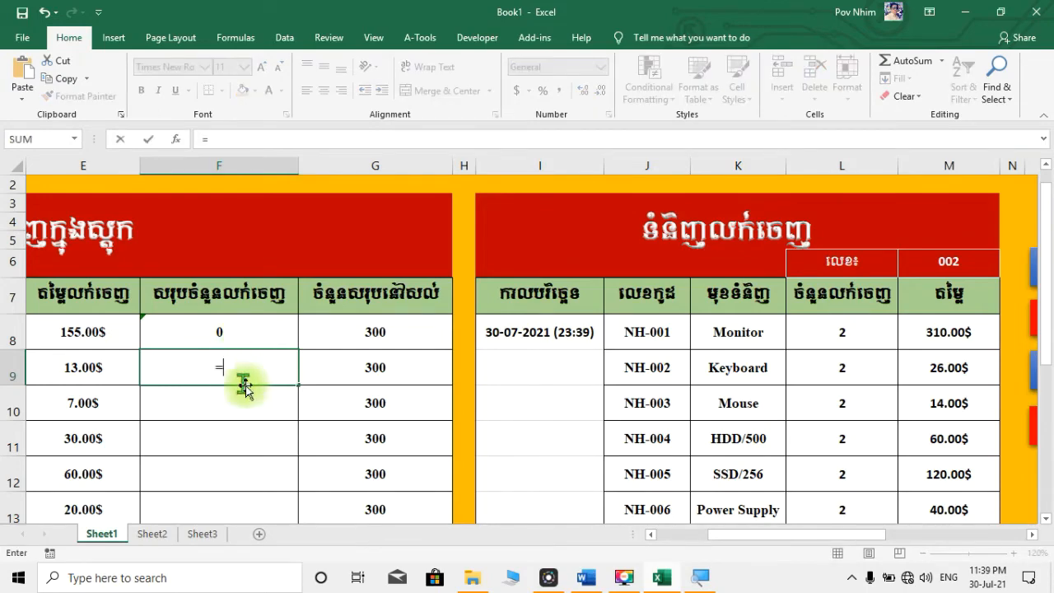
{"action": "left_click", "coordinate": [150, 533]}
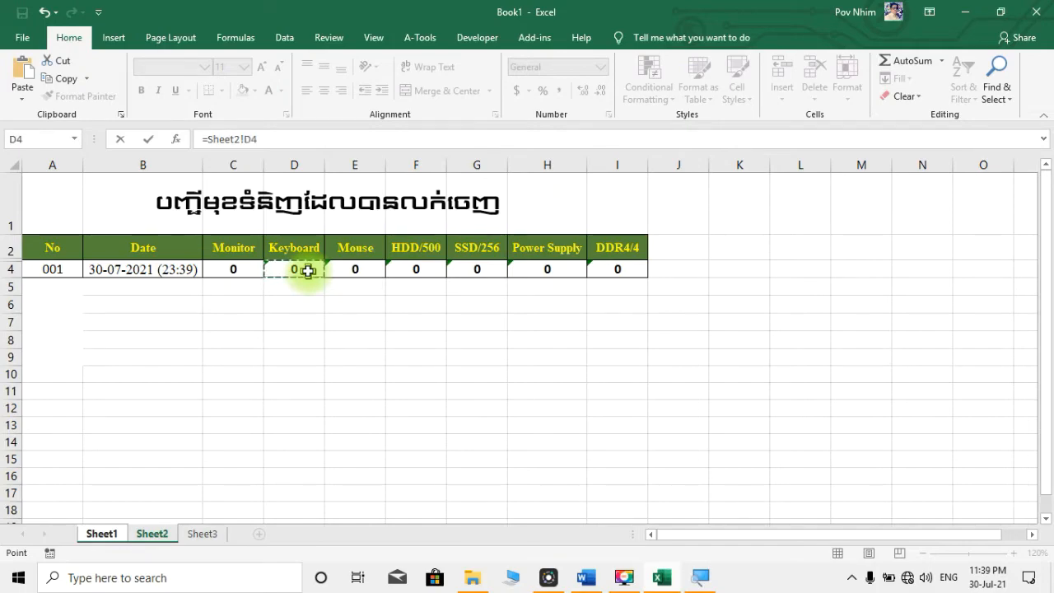
{"action": "key", "text": "Return"}
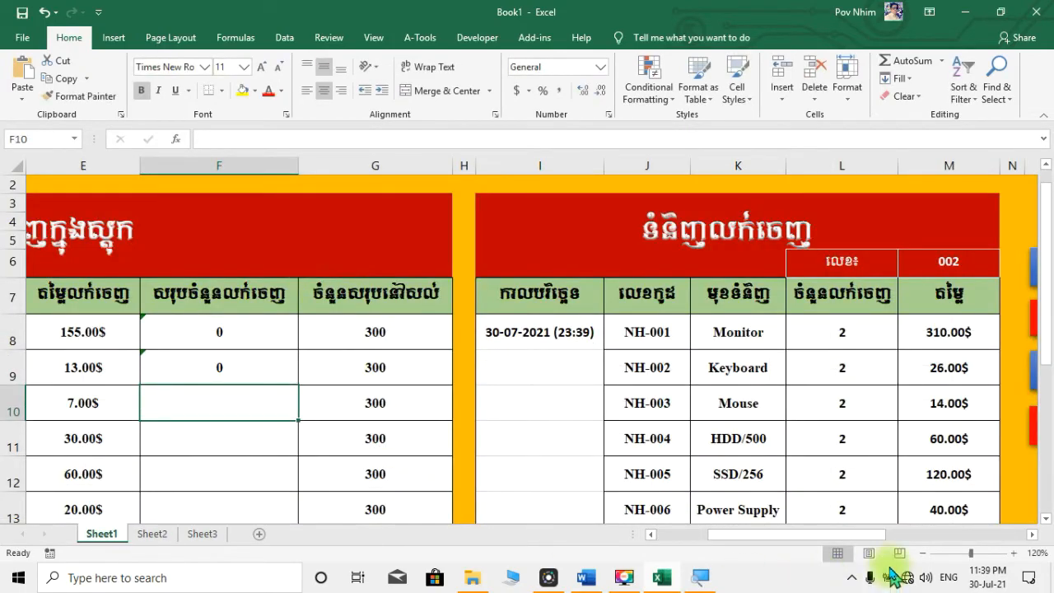
Step: Link the Mouse and HDD/500 total-sold cells F10 and F11 on Sheet1 to Sheet2's cells E4 and F4
{"action": "left_click", "coordinate": [922, 553]}
{"action": "left_click", "coordinate": [921, 553]}
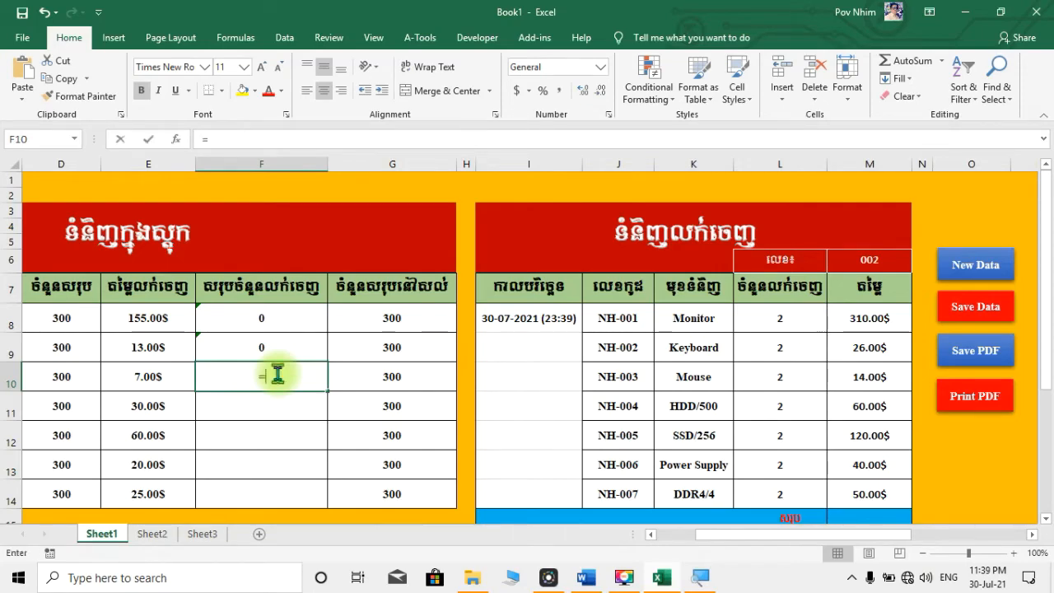
{"action": "left_click", "coordinate": [151, 534]}
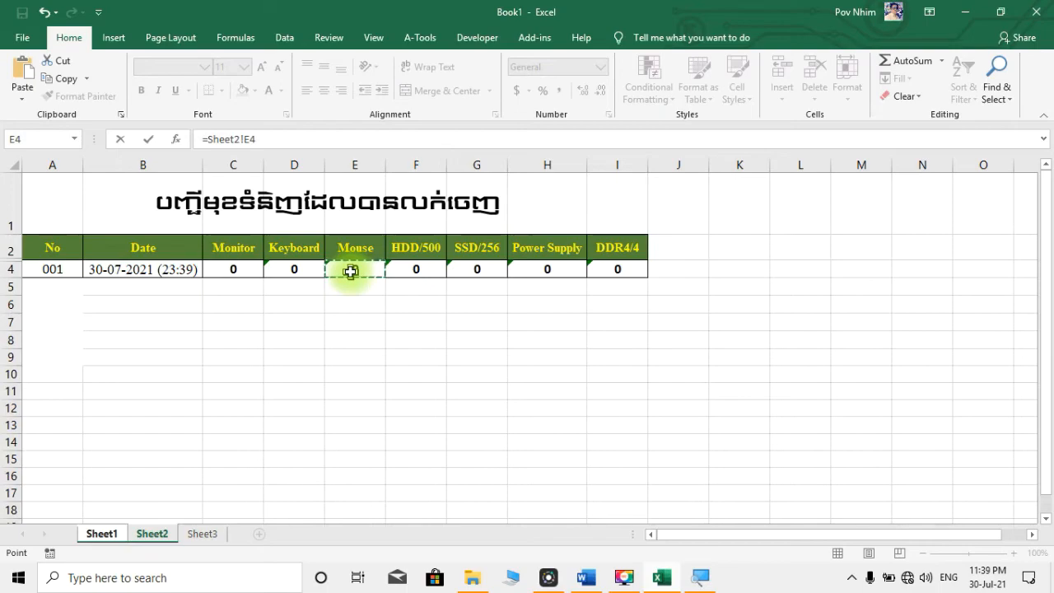
{"action": "key", "text": "Return"}
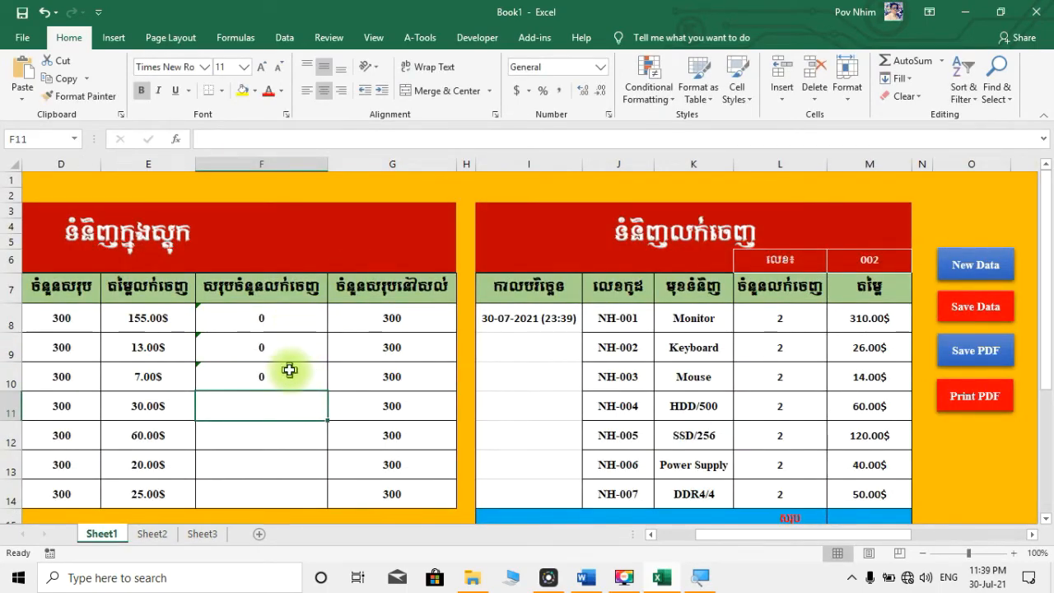
{"action": "left_click_drag", "start_coordinate": [747, 536], "coordinate": [723, 537]}
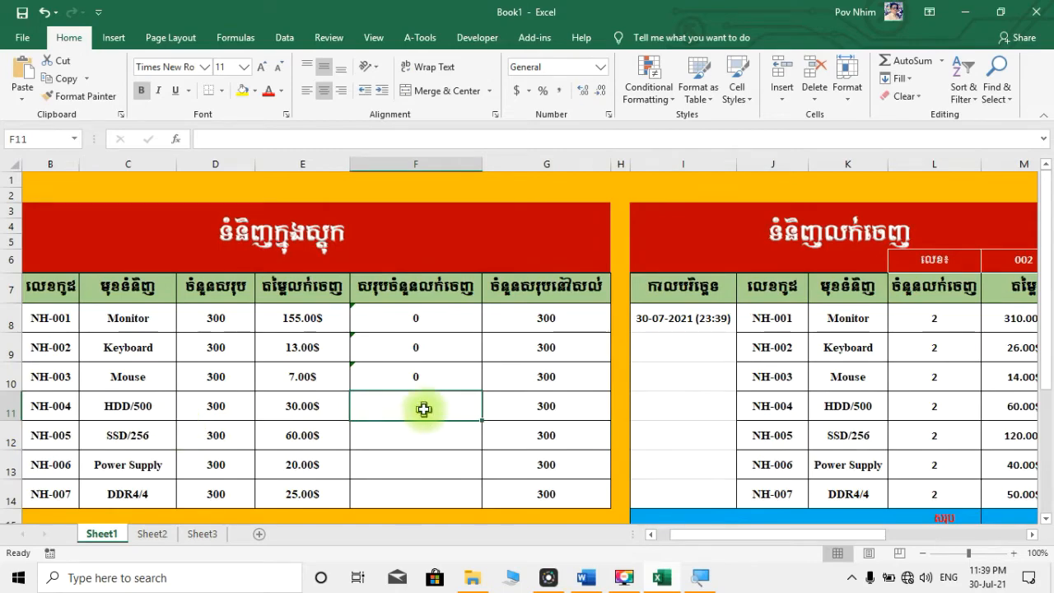
{"action": "type", "text": "="}
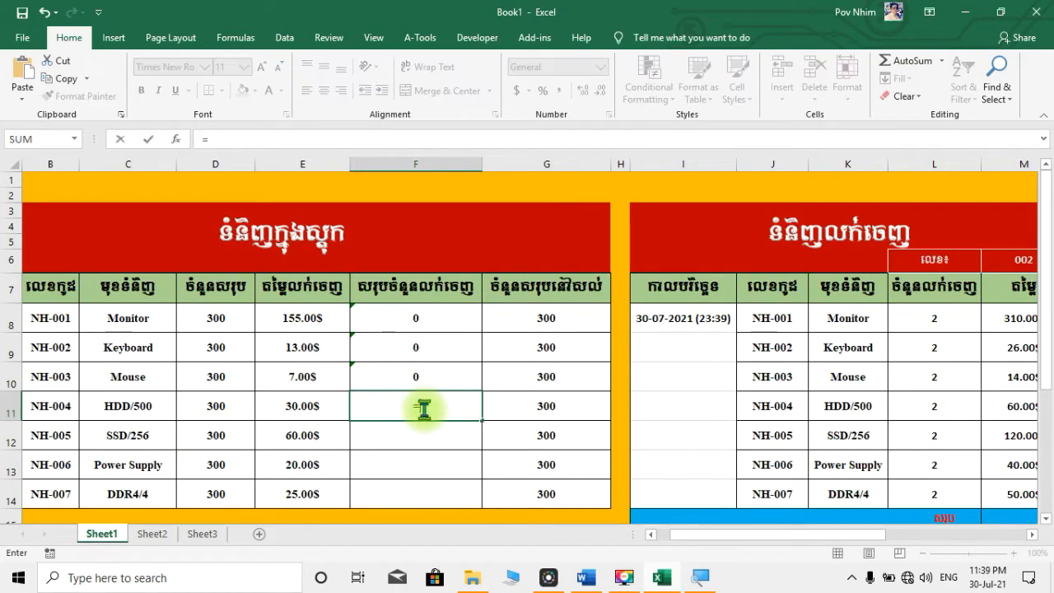
{"action": "left_click", "coordinate": [152, 534]}
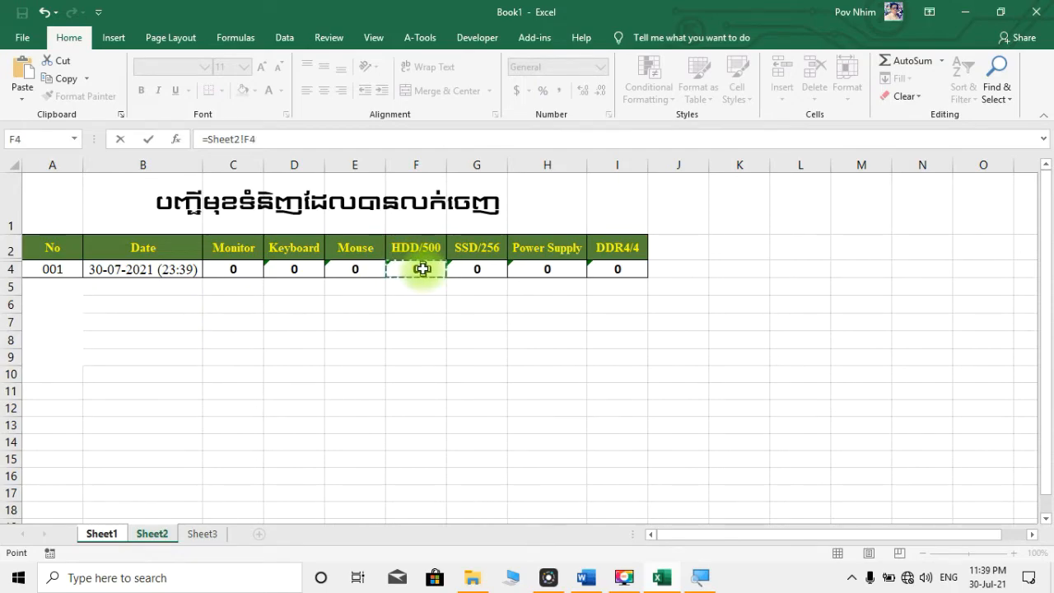
{"action": "key", "text": "Return"}
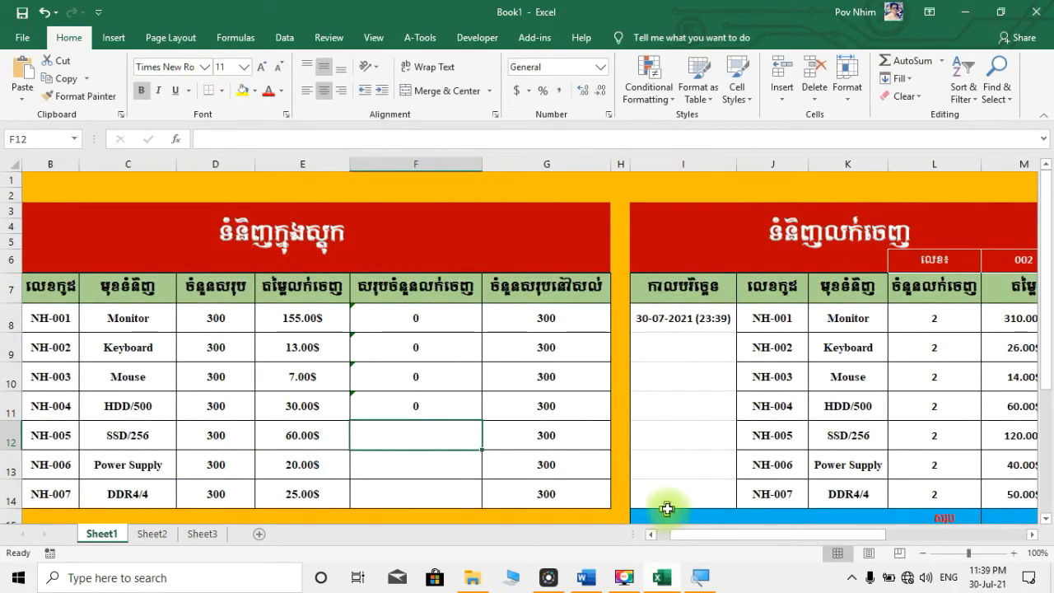
{"action": "left_click", "coordinate": [916, 552]}
{"action": "left_click", "coordinate": [915, 552]}
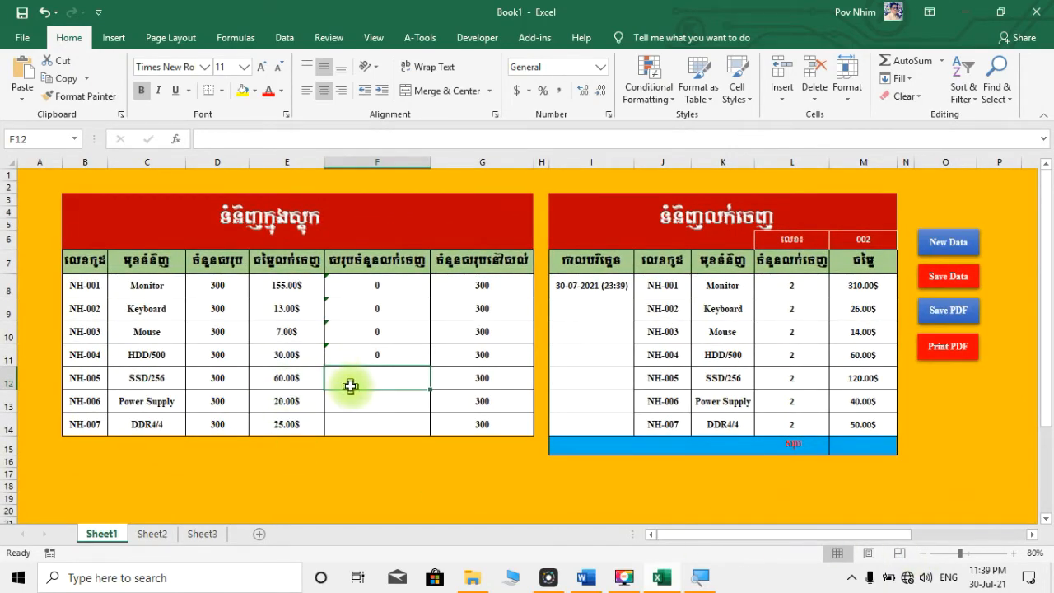
Step: Link the SSD/256 and Power Supply total-sold cells F12 and F13 on Sheet1 to Sheet2's cells G4 and H4
{"action": "type", "text": "="}
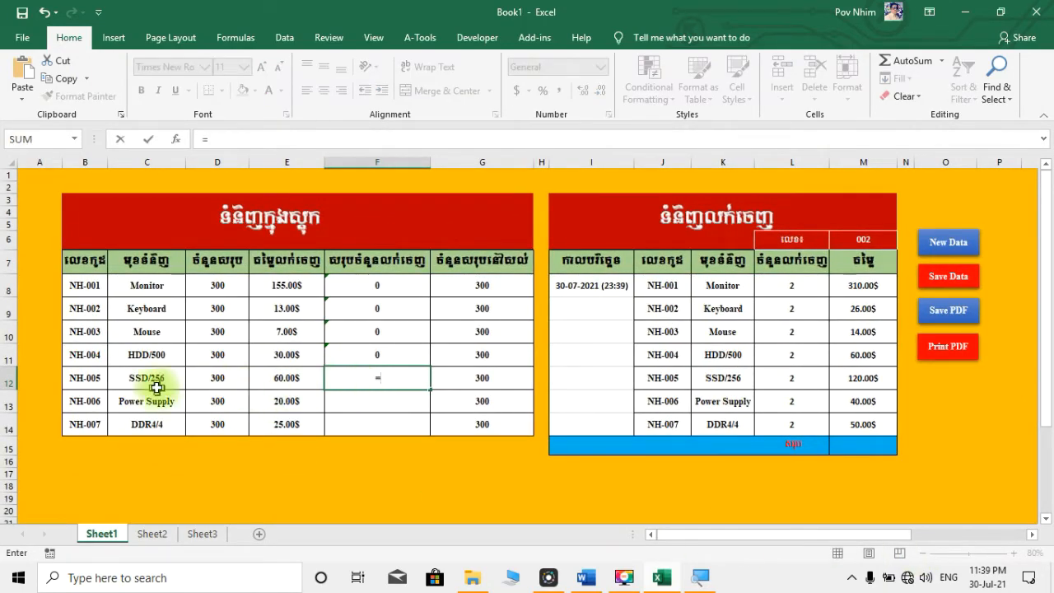
{"action": "left_click", "coordinate": [148, 534]}
{"action": "left_click", "coordinate": [497, 272]}
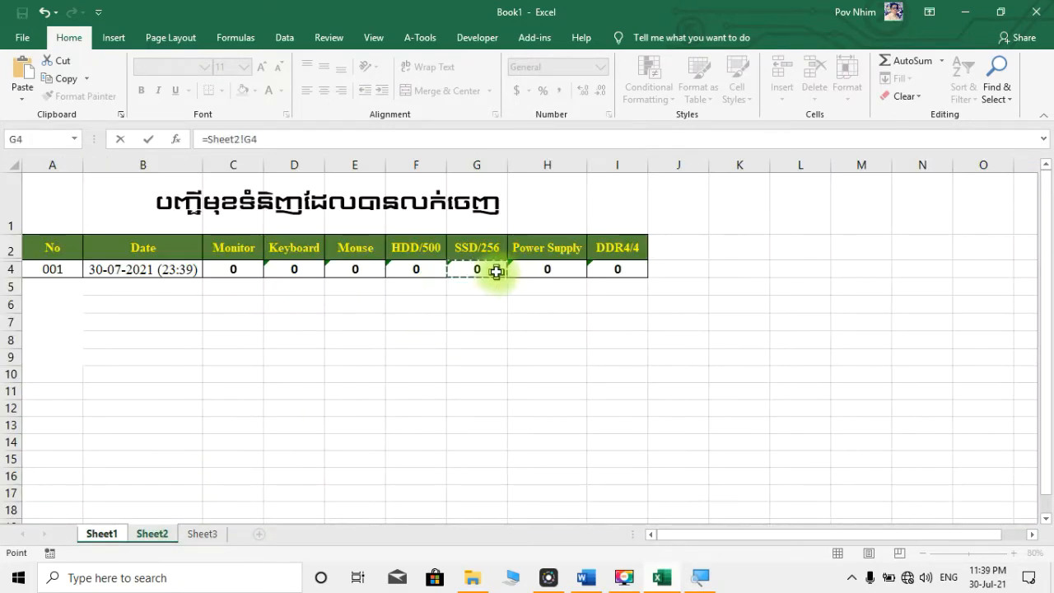
{"action": "key", "text": "Return"}
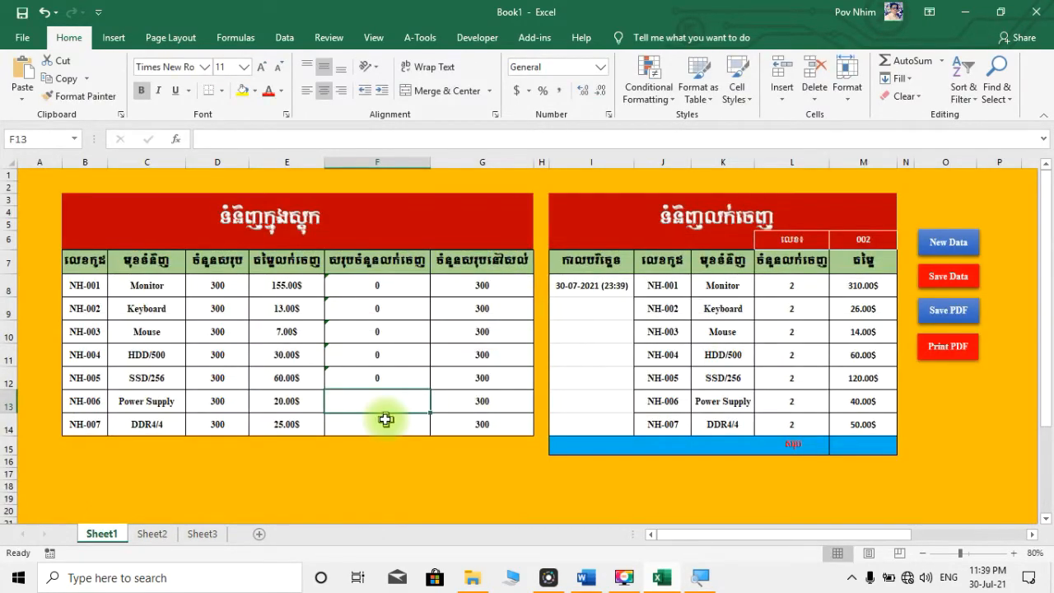
{"action": "type", "text": "="}
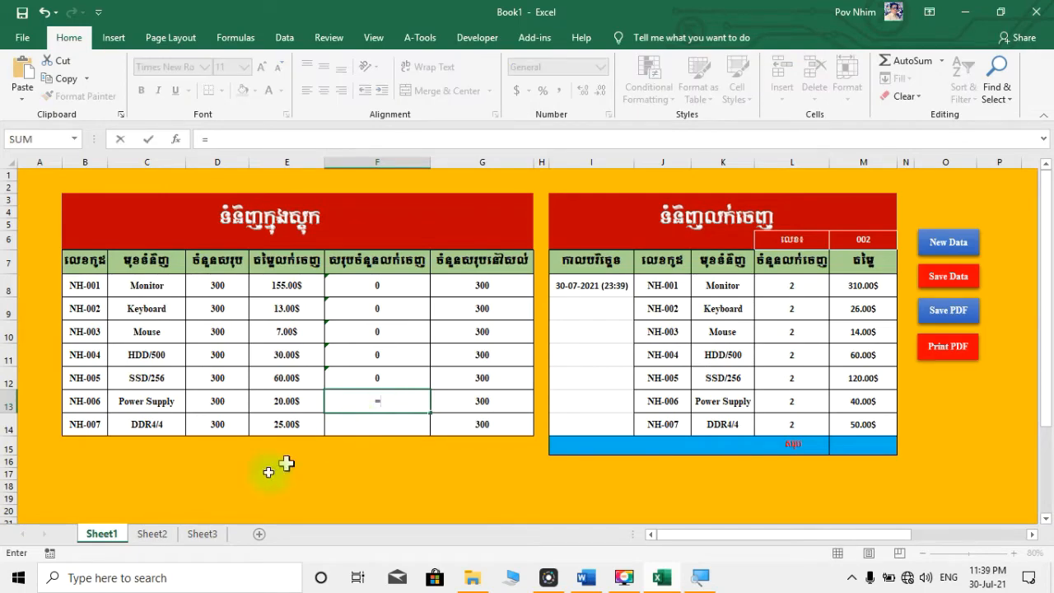
{"action": "left_click", "coordinate": [151, 534]}
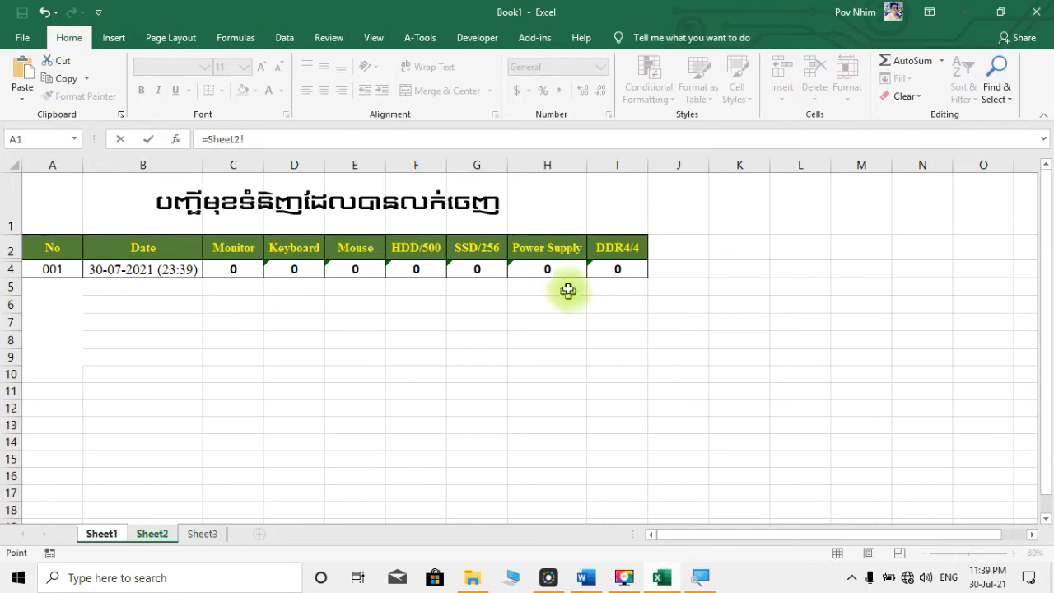
{"action": "left_click", "coordinate": [549, 268]}
{"action": "key", "text": "Return"}
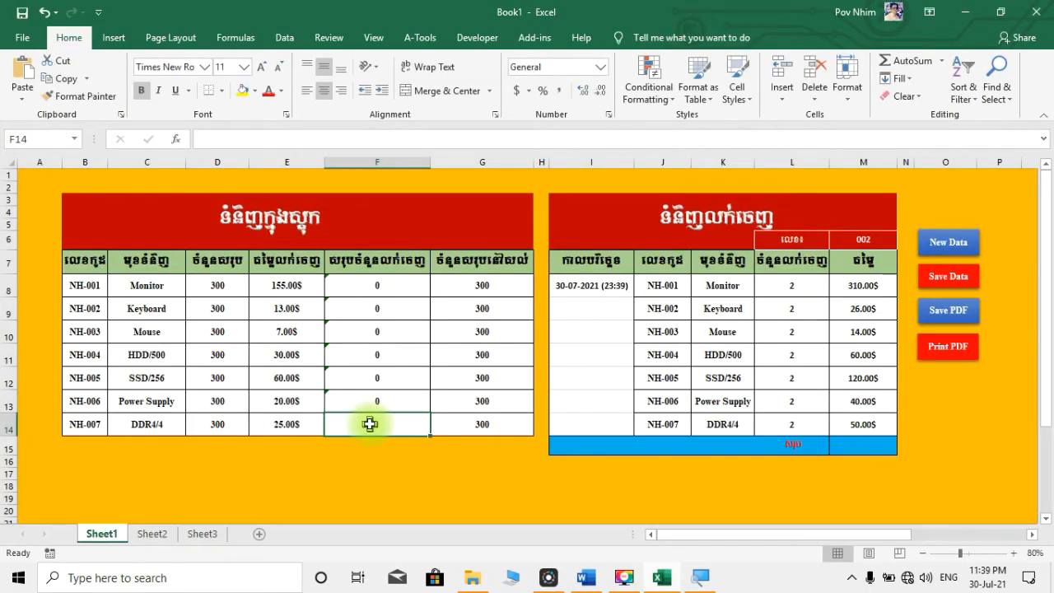
Step: Link the DDR4/4 total-sold cell F14 on Sheet1 to Sheet2's cell I4
{"action": "type", "text": "="}
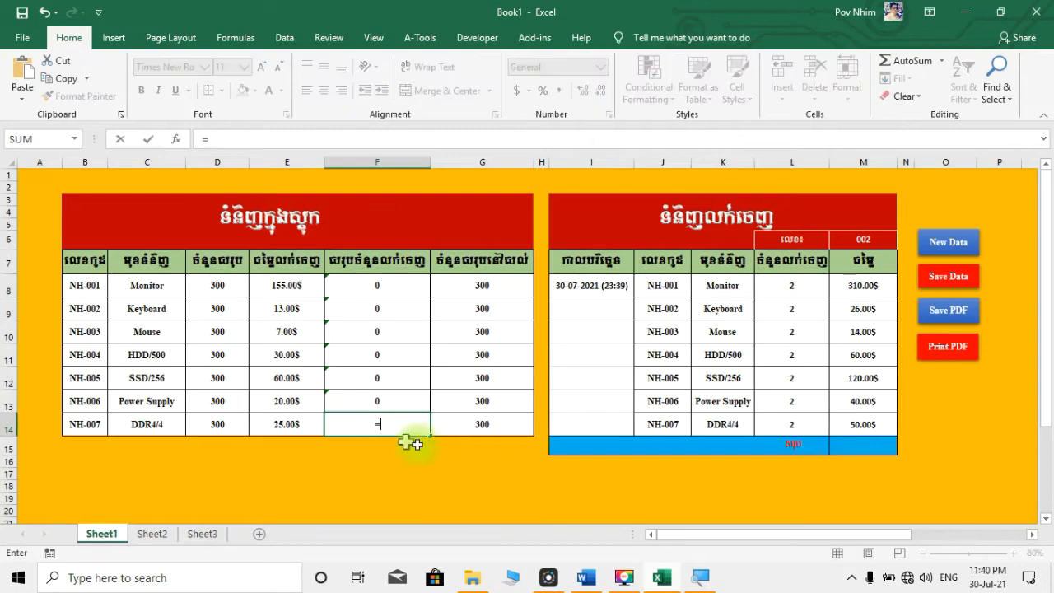
{"action": "left_click", "coordinate": [151, 534]}
{"action": "left_click", "coordinate": [626, 272]}
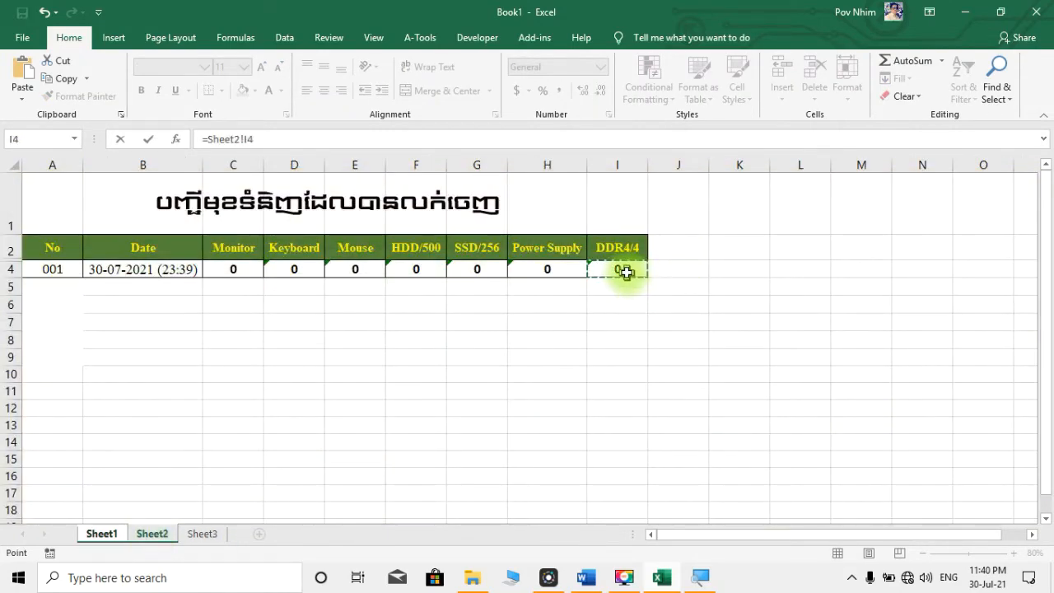
{"action": "key", "text": "Return"}
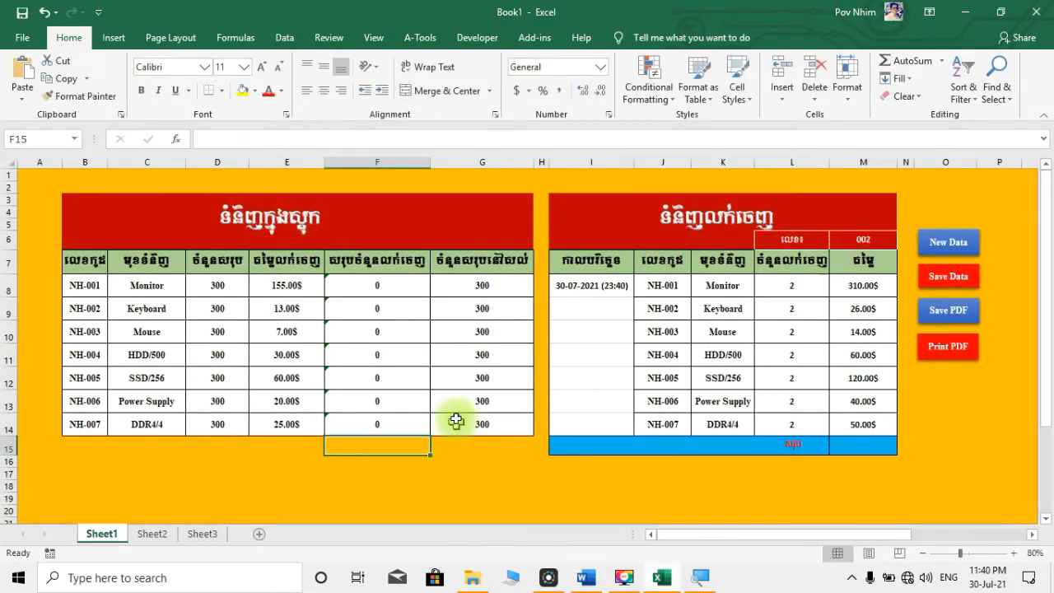
{"action": "key", "text": "Up"}
{"action": "key", "text": "Up"}
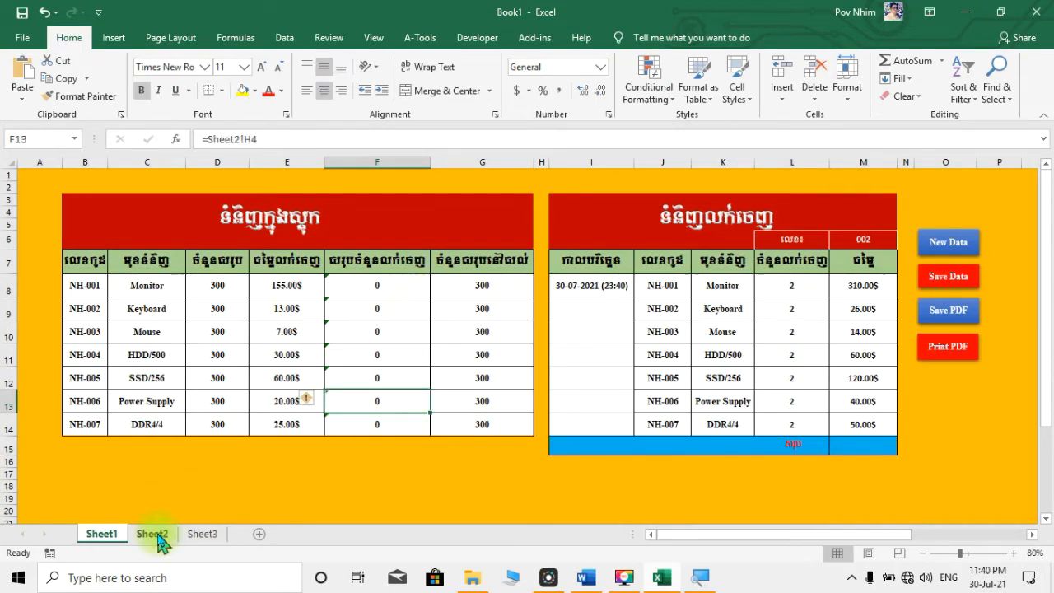
Step: Enter 2 as the sold quantity for every item in Sheet2's row 5, from Monitor (C5) through DDR4/4 (I5)
{"action": "left_click", "coordinate": [157, 535]}
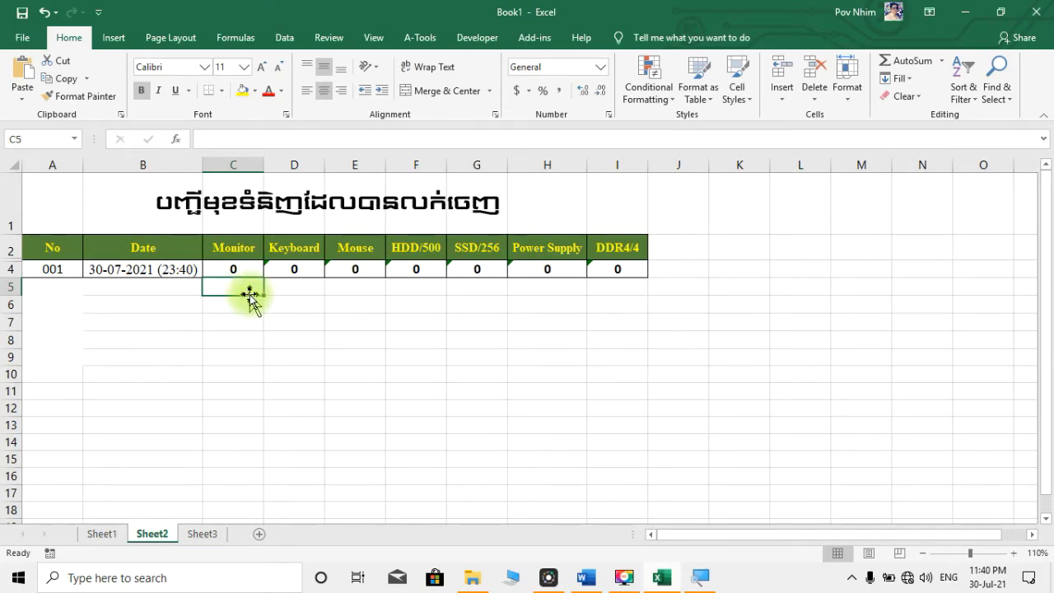
{"action": "type", "text": "2"}
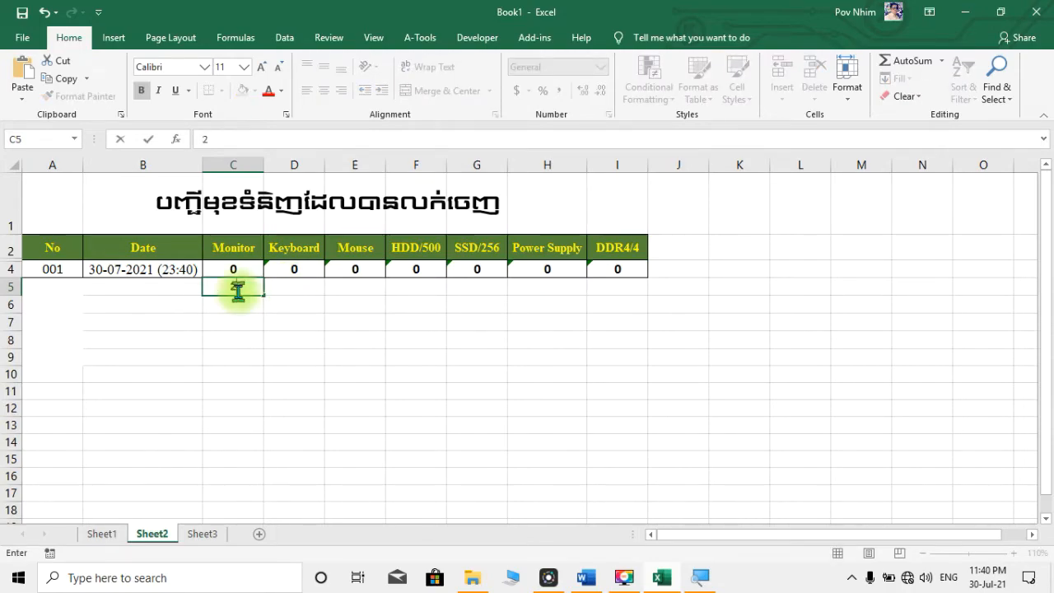
{"action": "left_click", "coordinate": [276, 288]}
{"action": "left_click", "coordinate": [243, 286]}
{"action": "left_click_drag", "start_coordinate": [261, 291], "coordinate": [625, 287]}
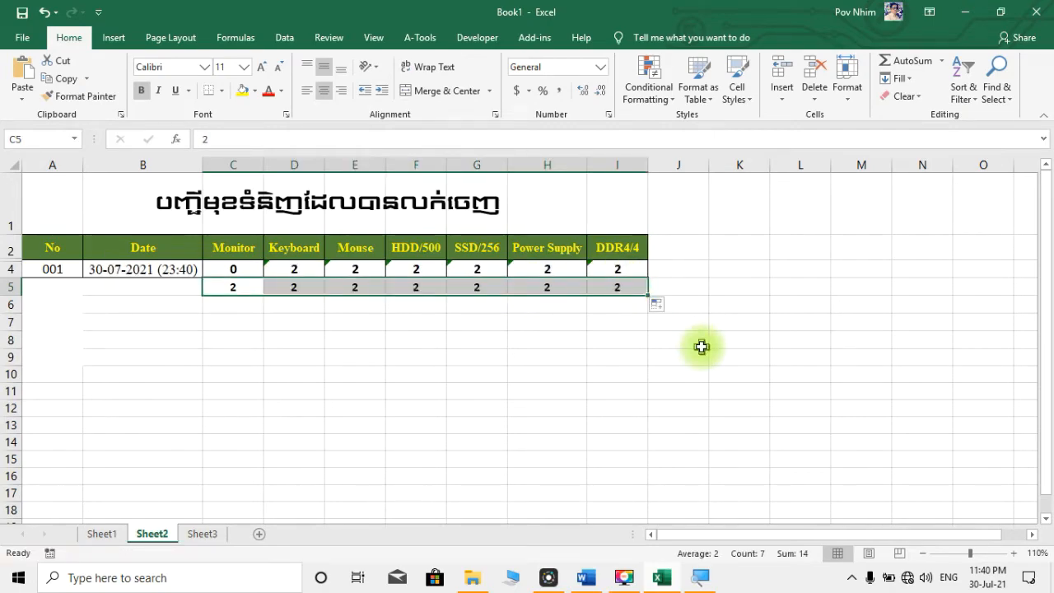
Step: Compare Sheet1's total-sold column with Sheet2's total row and inspect the contents of the Monitor total in C4
{"action": "left_click", "coordinate": [102, 533]}
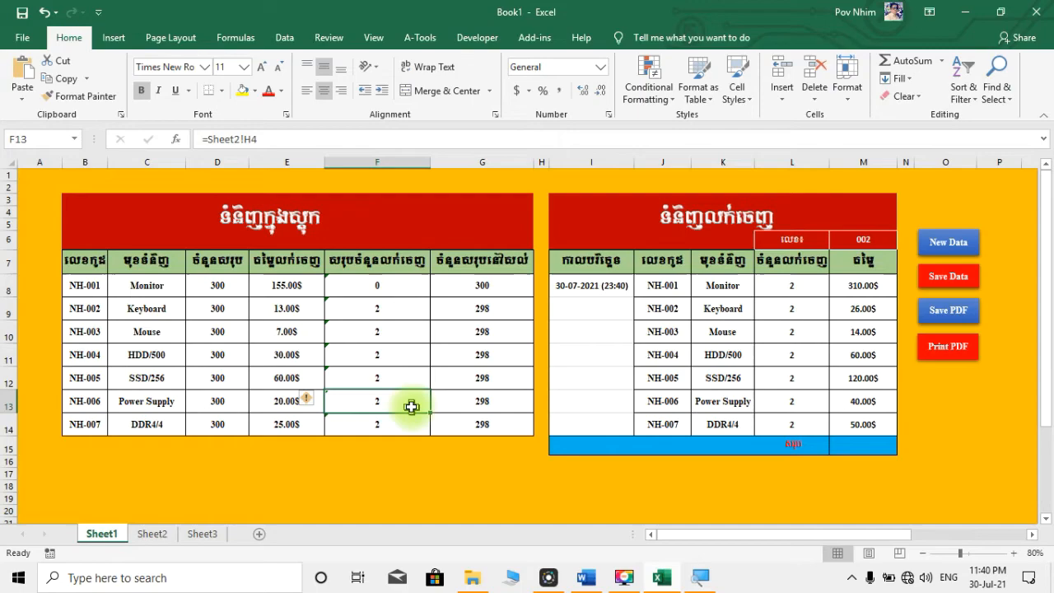
{"action": "left_click", "coordinate": [404, 287]}
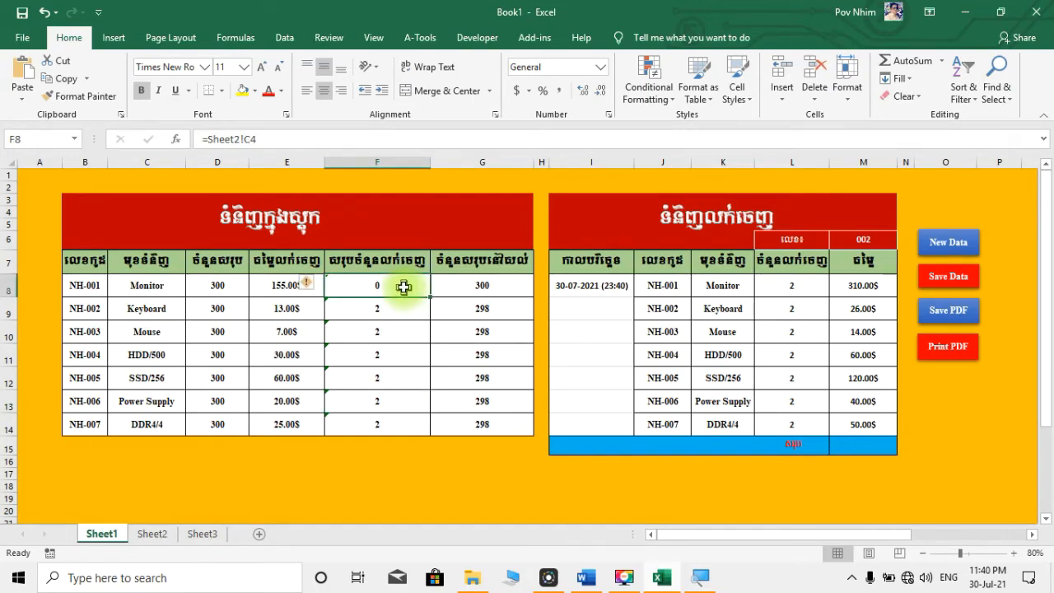
{"action": "left_click", "coordinate": [163, 531]}
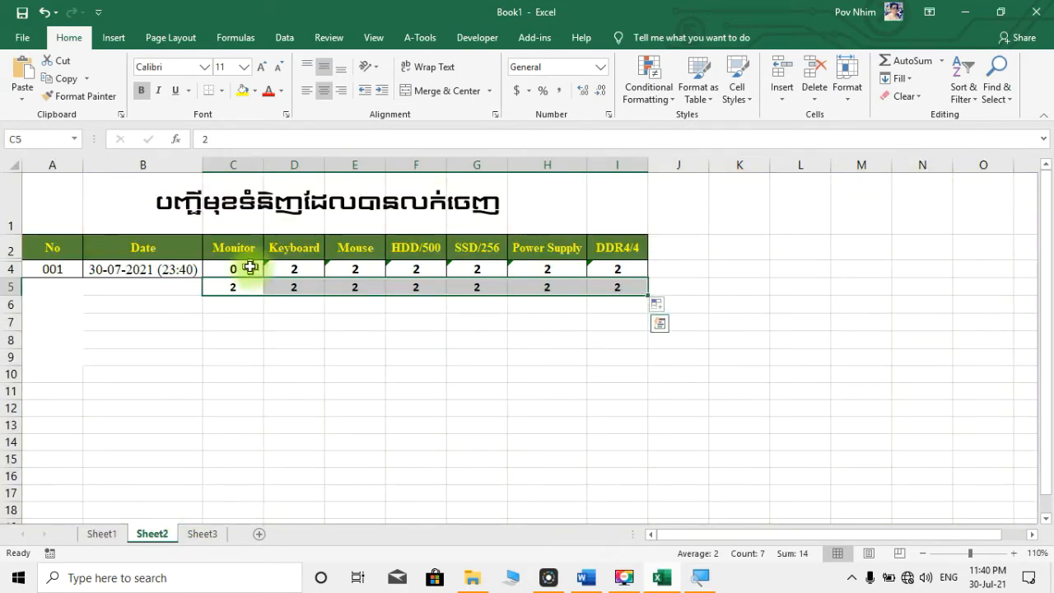
{"action": "left_click", "coordinate": [249, 268]}
{"action": "double_click", "coordinate": [250, 269]}
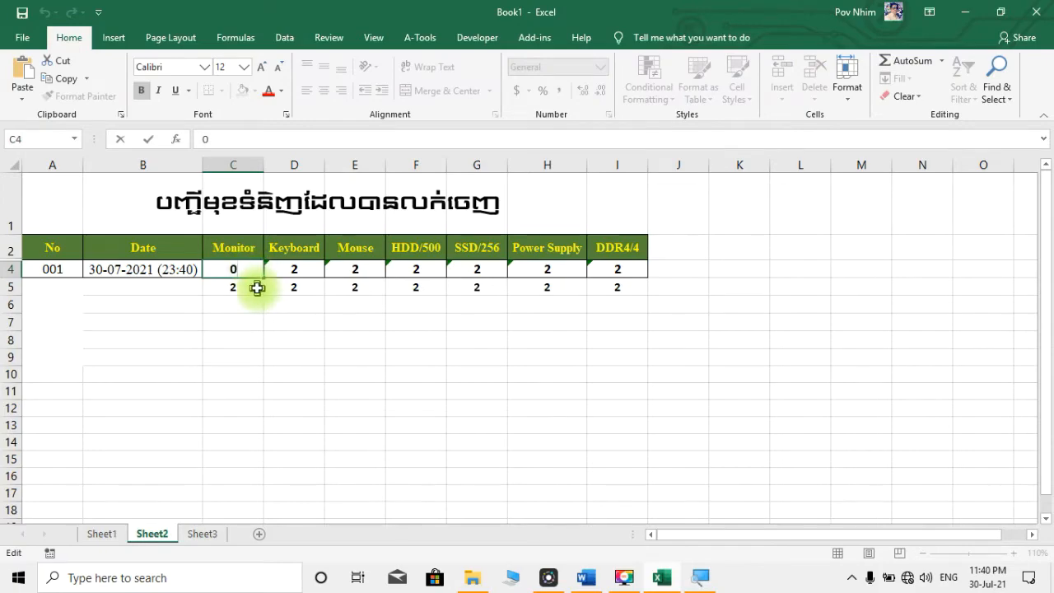
{"action": "left_click", "coordinate": [257, 287]}
{"action": "left_click", "coordinate": [252, 270]}
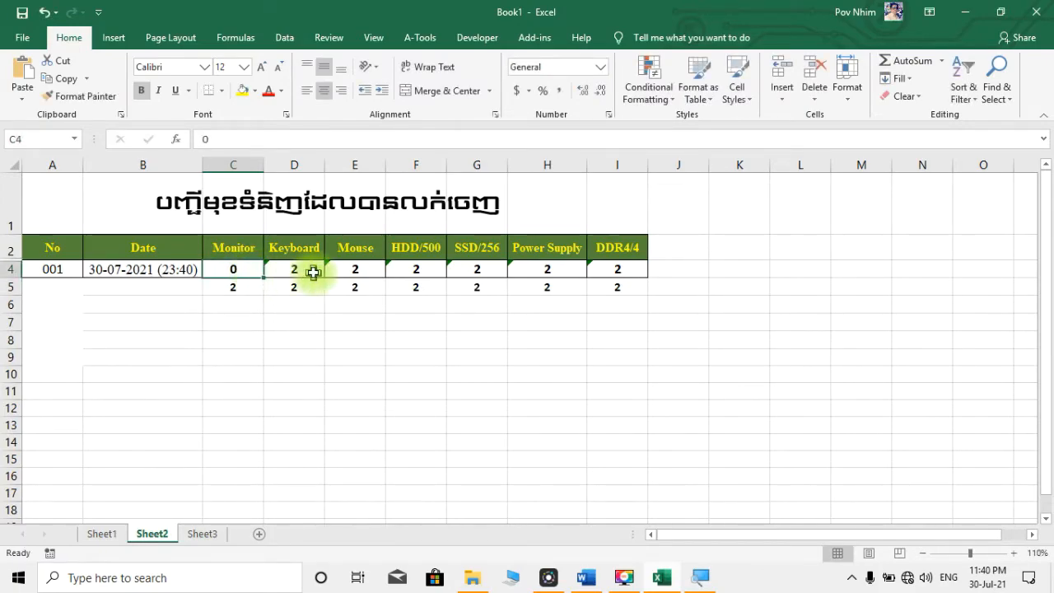
{"action": "left_click", "coordinate": [286, 268]}
{"action": "left_click", "coordinate": [230, 287]}
Step: Replace the Monitor total in Sheet2's C4 with the formula =Sum(C5:C1048576)
{"action": "left_click", "coordinate": [240, 269]}
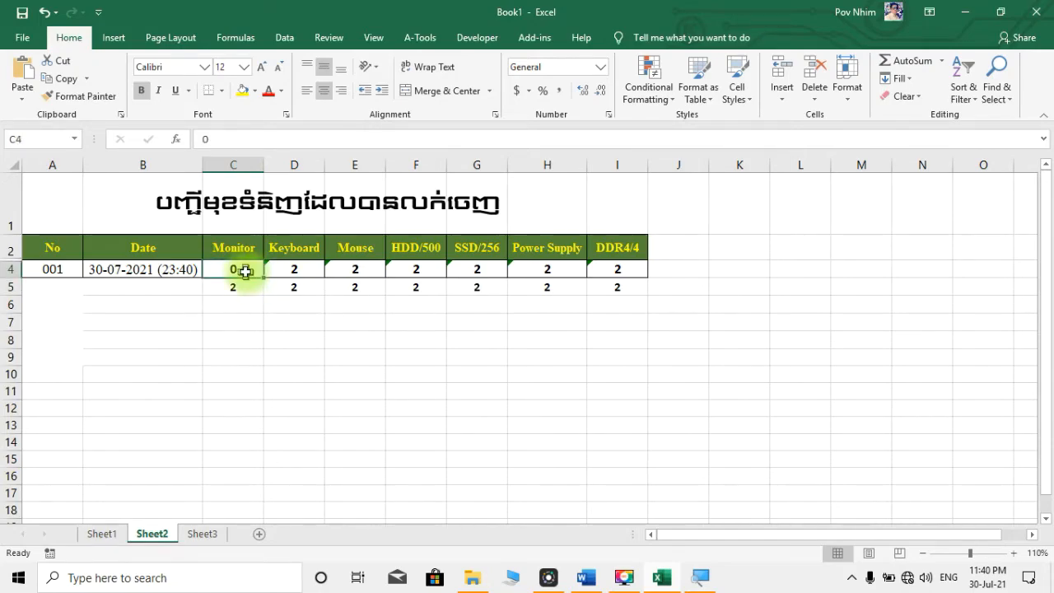
{"action": "key", "text": "BackSpace"}
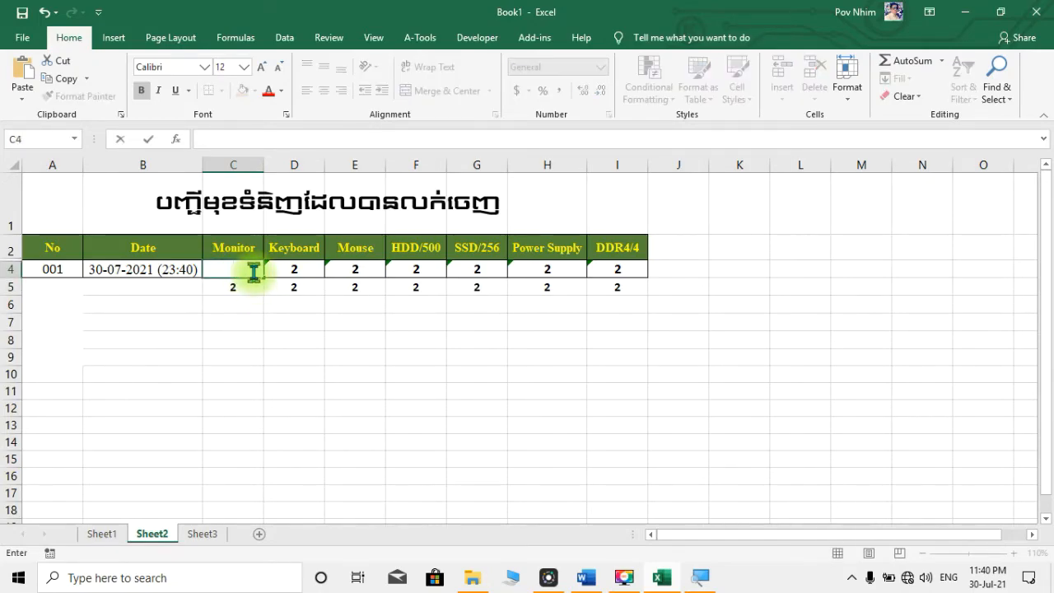
{"action": "type", "text": "="}
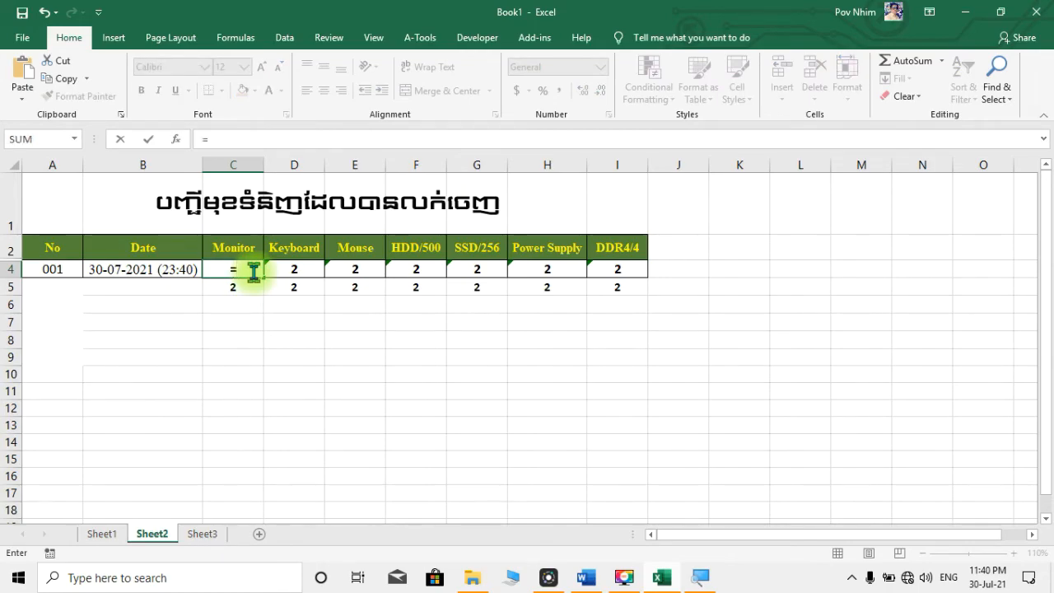
{"action": "type", "text": "su"}
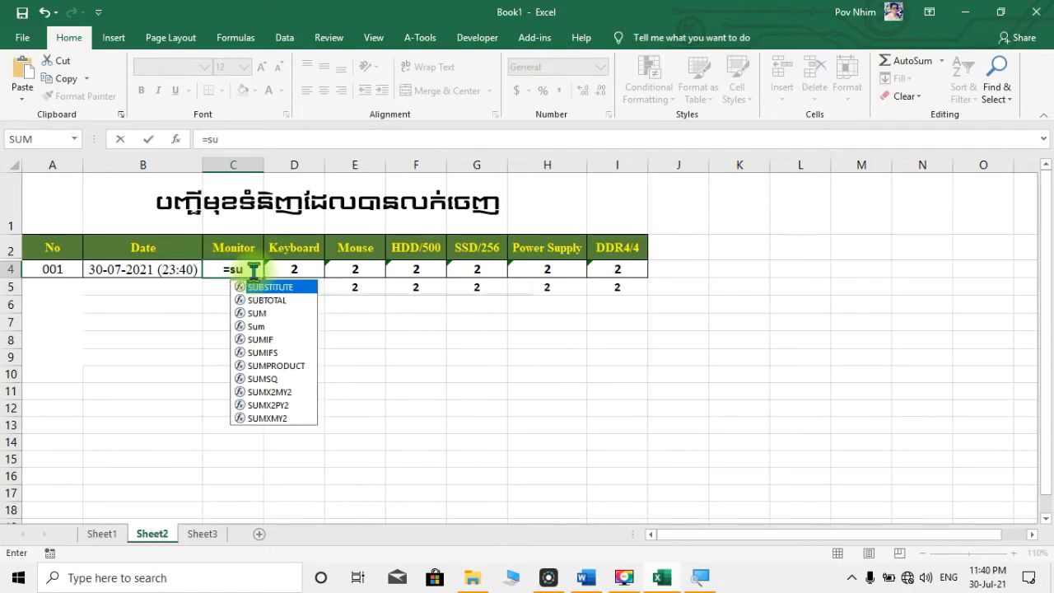
{"action": "double_click", "coordinate": [256, 327]}
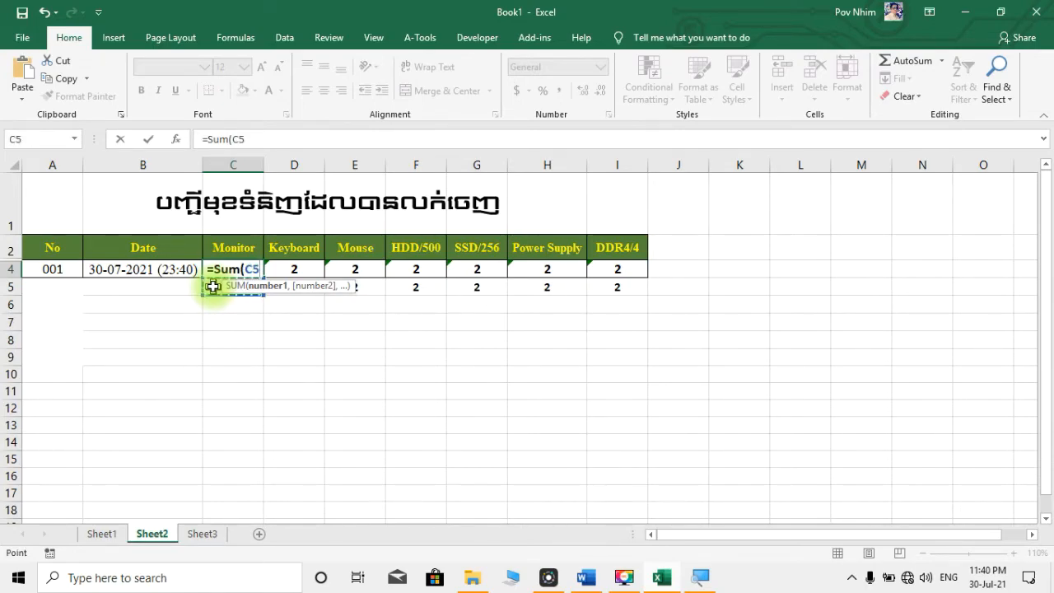
{"action": "key", "text": "ctrl+shift+Down"}
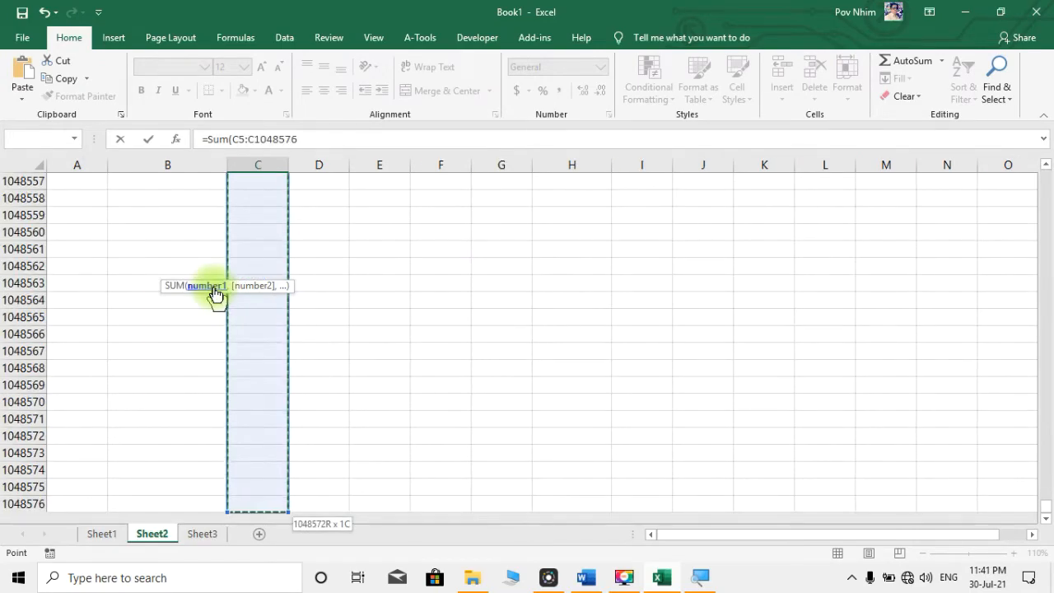
{"action": "scroll", "coordinate": [301, 327], "scroll_direction": "up", "scroll_amount": 16}
{"action": "scroll", "coordinate": [301, 327], "scroll_direction": "up", "scroll_amount": 10}
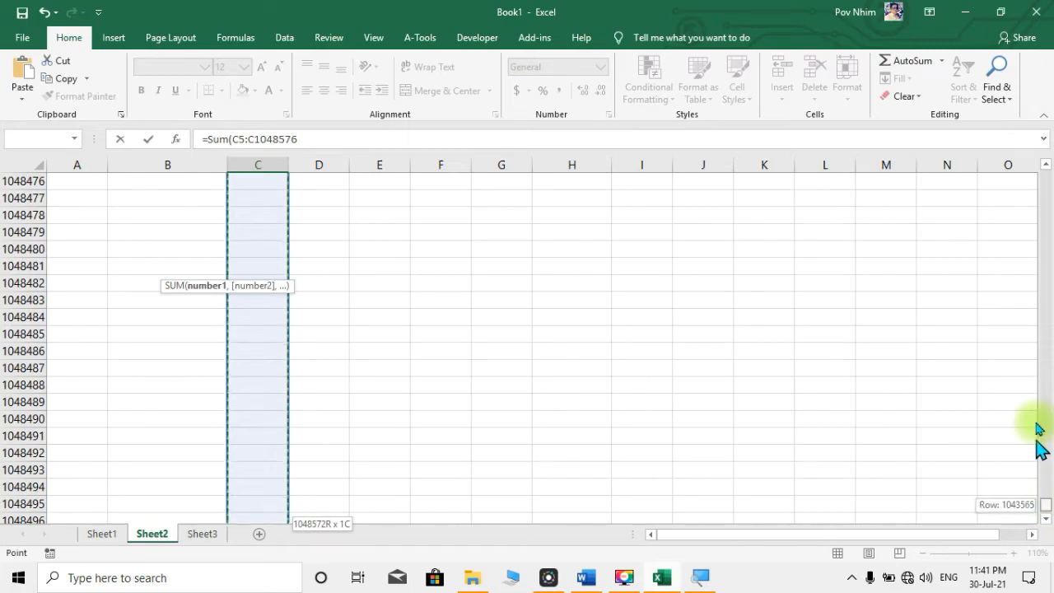
{"action": "left_click_drag", "start_coordinate": [1044, 494], "coordinate": [1042, 169]}
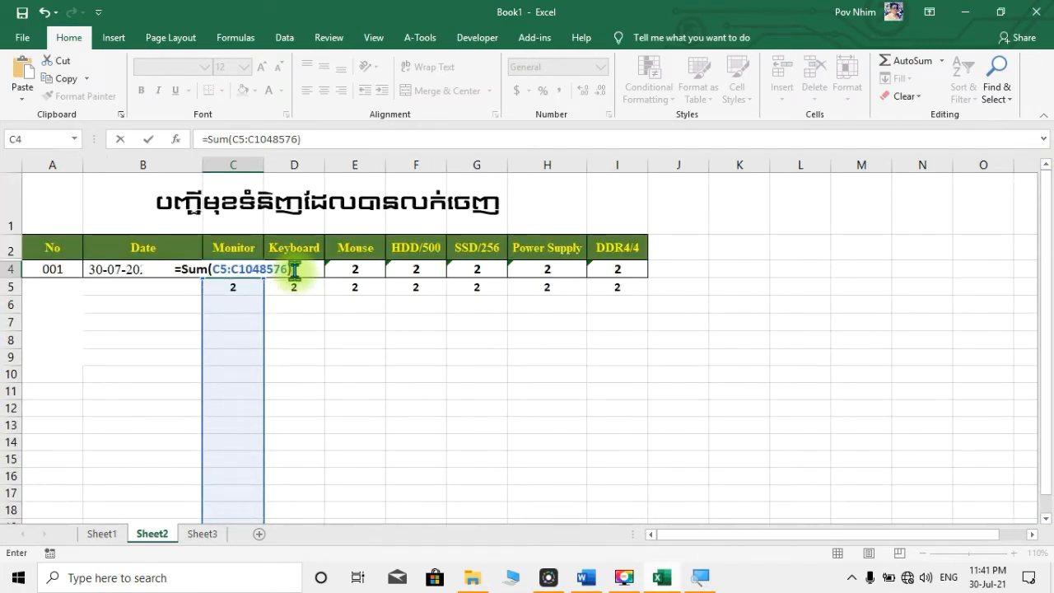
{"action": "key", "text": "Return"}
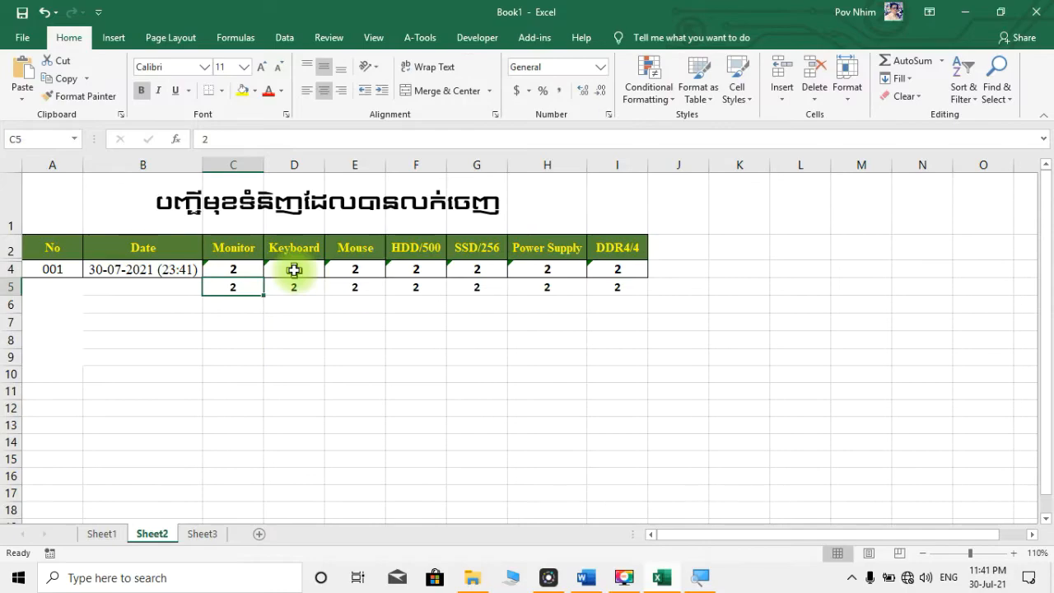
Step: Check Sheet1's total-sold cells F8 to F14 against the quantities in Sheet2's row 5
{"action": "left_click", "coordinate": [102, 535]}
{"action": "left_click", "coordinate": [404, 350]}
{"action": "left_click", "coordinate": [395, 423]}
{"action": "left_click", "coordinate": [412, 285]}
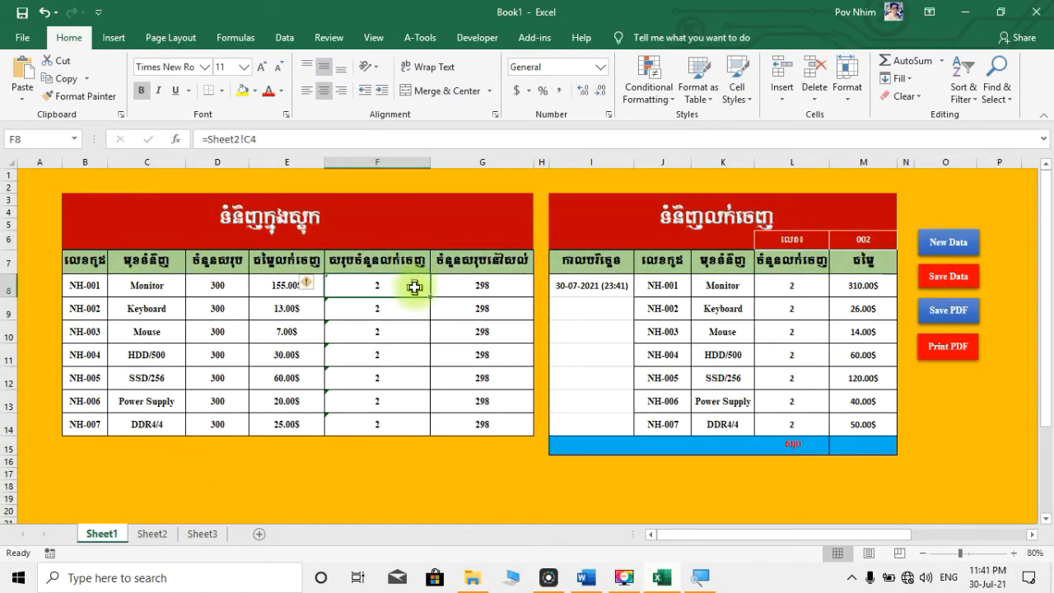
{"action": "left_click", "coordinate": [405, 323]}
{"action": "left_click", "coordinate": [406, 420]}
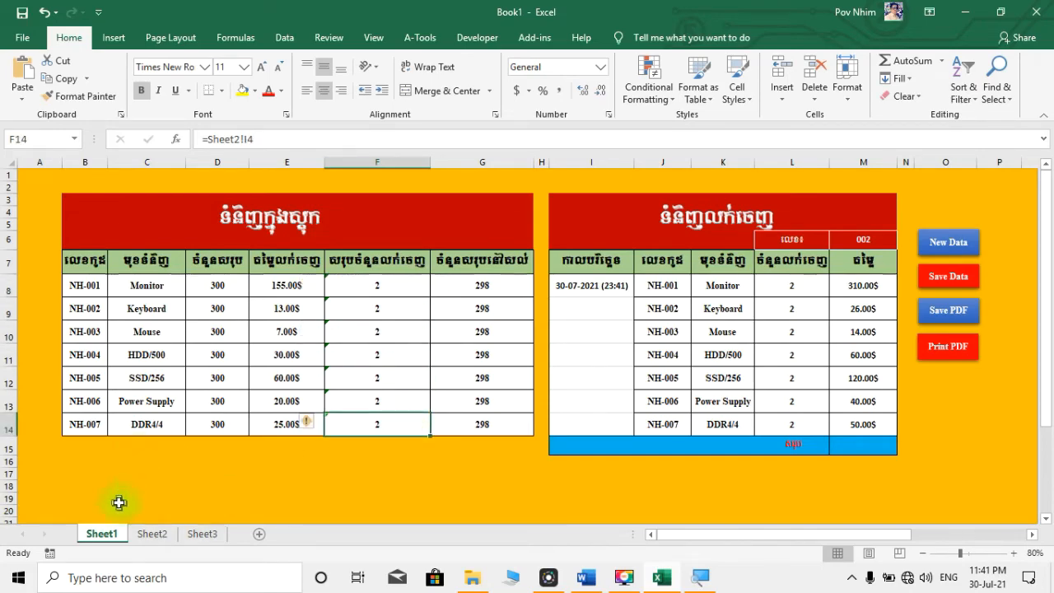
{"action": "left_click", "coordinate": [151, 533]}
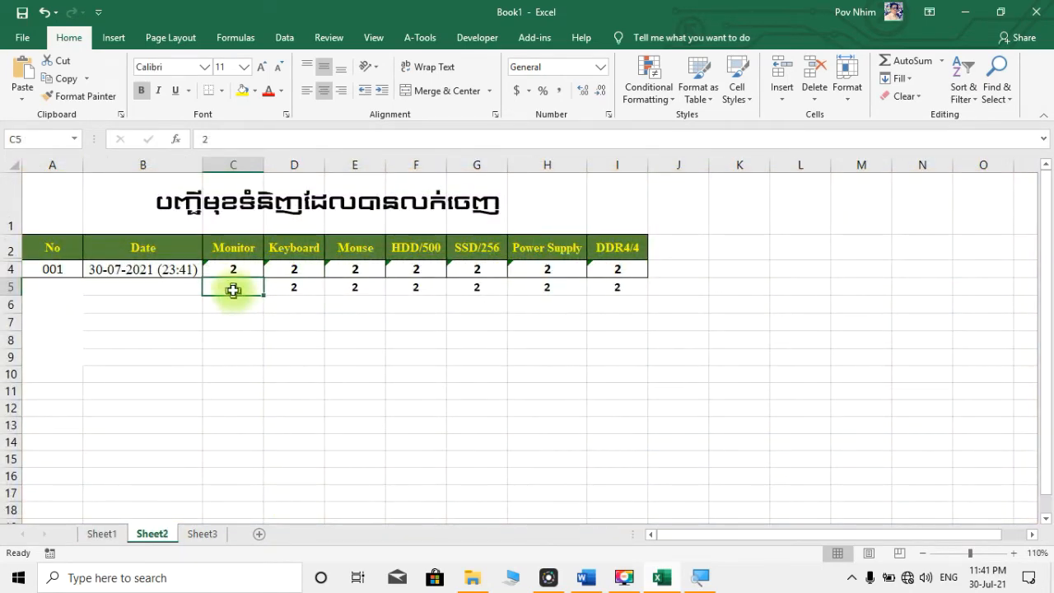
{"action": "left_click", "coordinate": [284, 288]}
{"action": "left_click", "coordinate": [394, 287]}
{"action": "left_click", "coordinate": [531, 288]}
{"action": "left_click", "coordinate": [599, 288]}
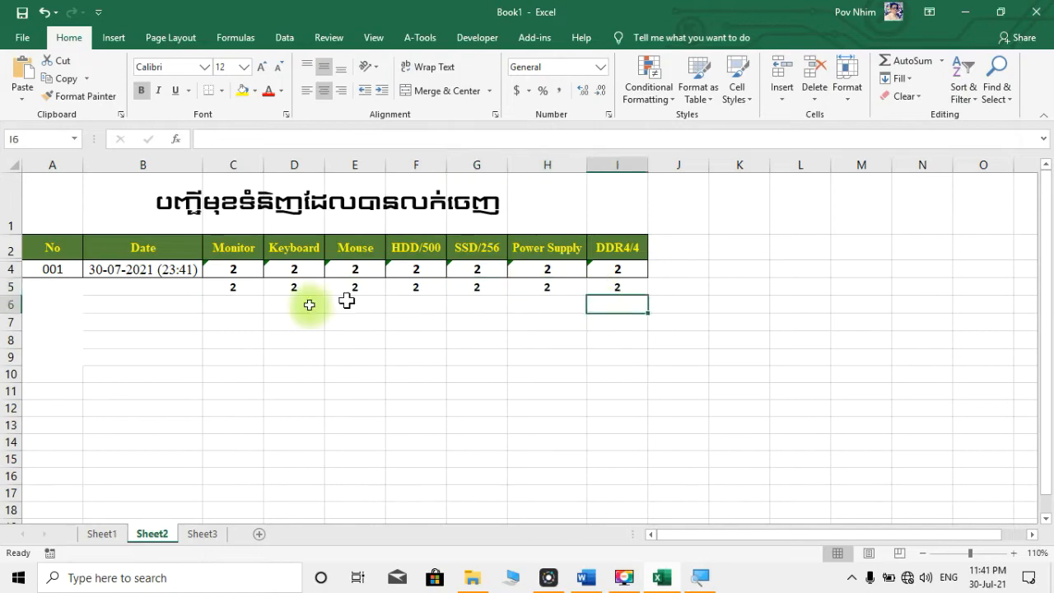
{"action": "left_click", "coordinate": [102, 534]}
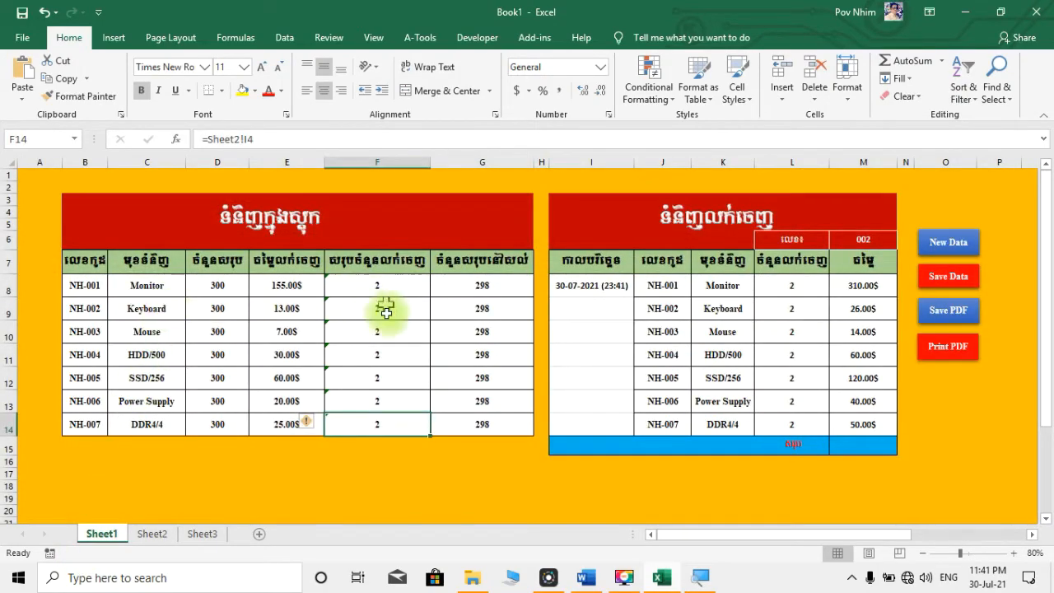
{"action": "left_click", "coordinate": [153, 533]}
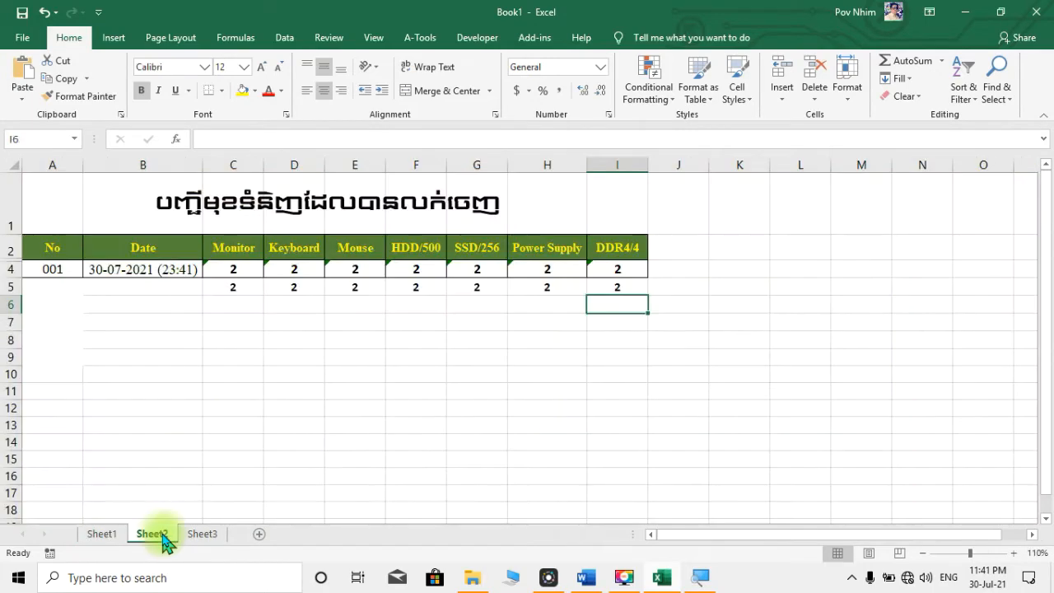
Step: Examine the Date and No columns of Sheet2's sold-items list, including the contents of B4 and A4
{"action": "left_click", "coordinate": [176, 272]}
{"action": "left_click", "coordinate": [173, 286]}
{"action": "left_click", "coordinate": [181, 306]}
{"action": "left_click", "coordinate": [186, 338]}
{"action": "left_click", "coordinate": [181, 273]}
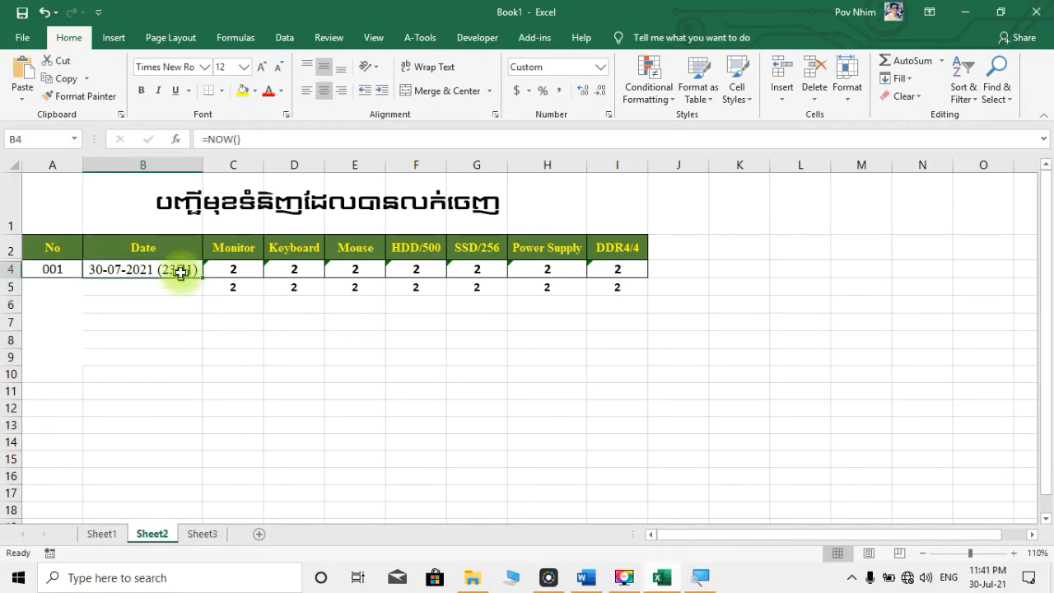
{"action": "left_click", "coordinate": [52, 268]}
{"action": "left_click", "coordinate": [70, 319]}
{"action": "left_click_drag", "start_coordinate": [73, 391], "coordinate": [82, 404]}
{"action": "left_click", "coordinate": [66, 271]}
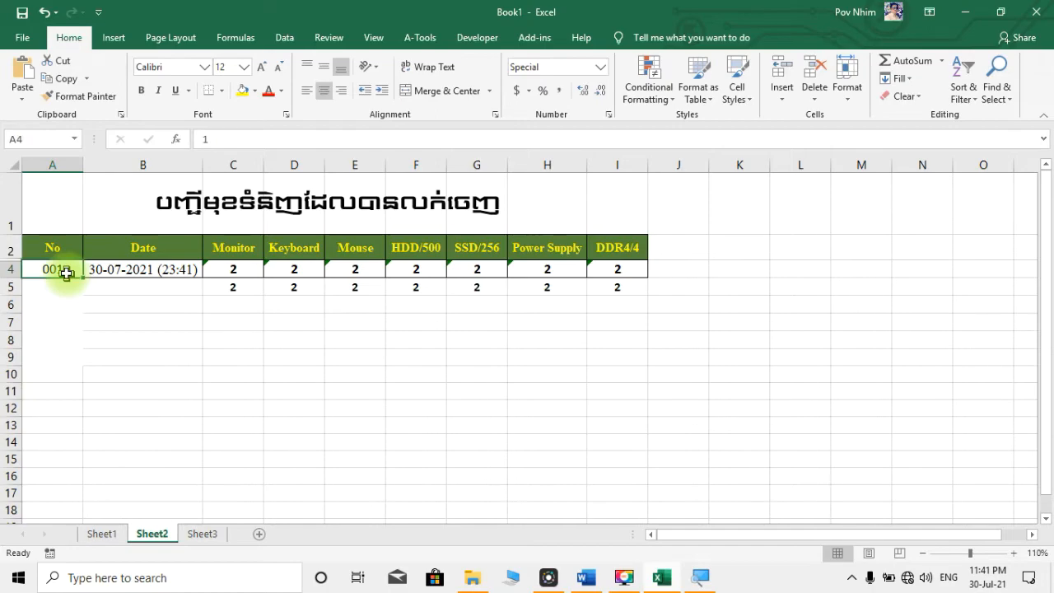
Step: Apply the custom number format 000 to the No column of Sheet2 from A4 down to the last row
{"action": "left_click", "coordinate": [847, 86]}
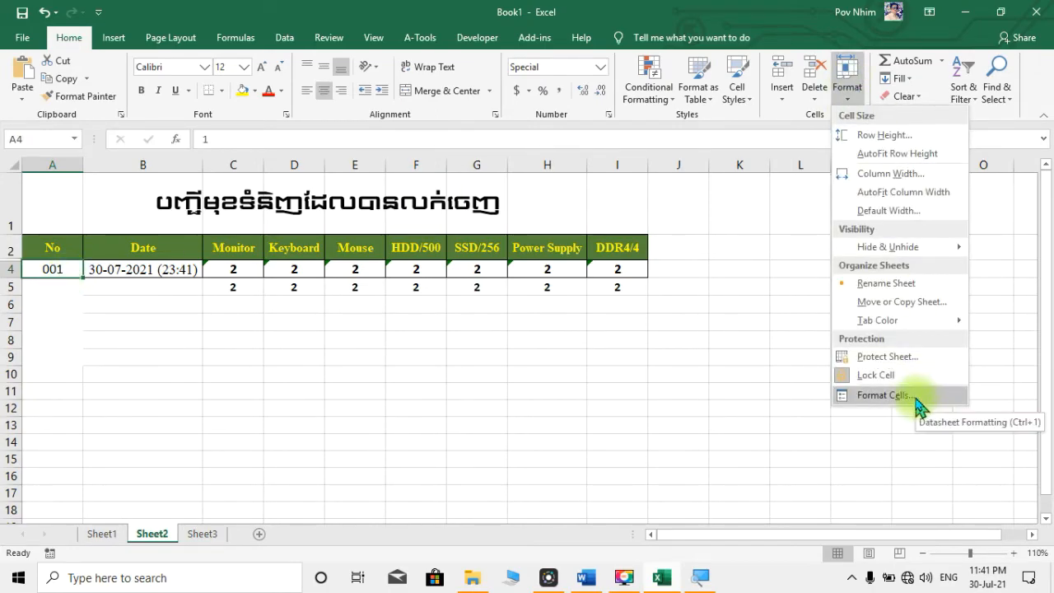
{"action": "left_click", "coordinate": [778, 406]}
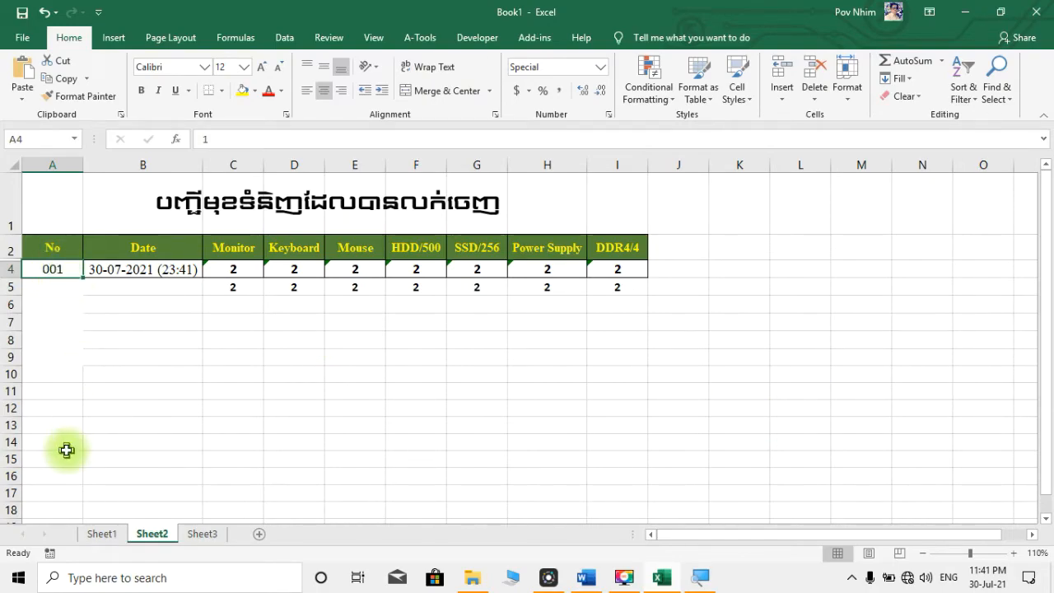
{"action": "key", "text": "ctrl+shift+Down"}
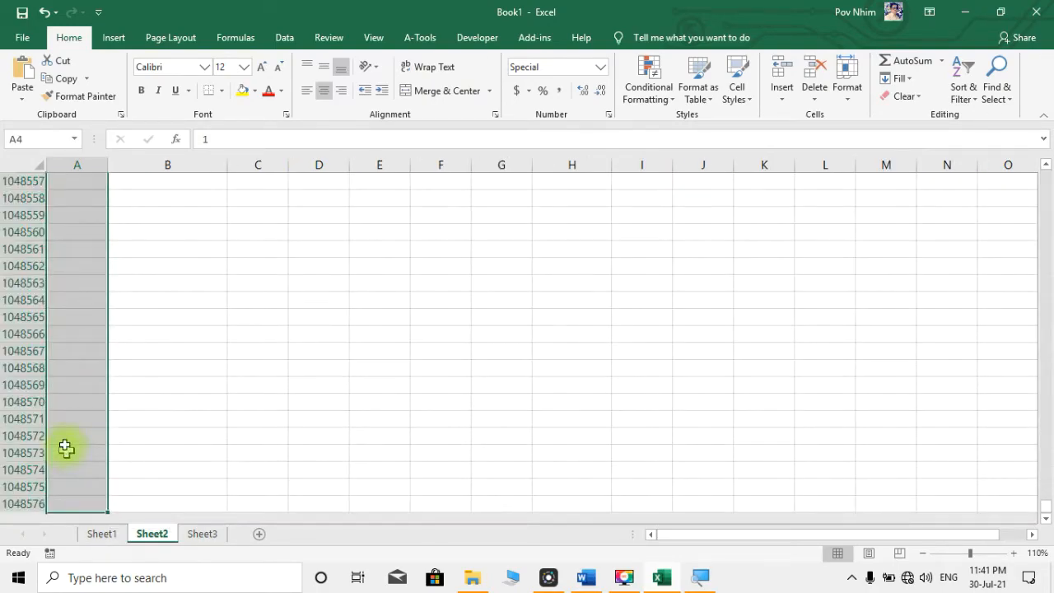
{"action": "left_click_drag", "start_coordinate": [1046, 503], "coordinate": [1047, 146]}
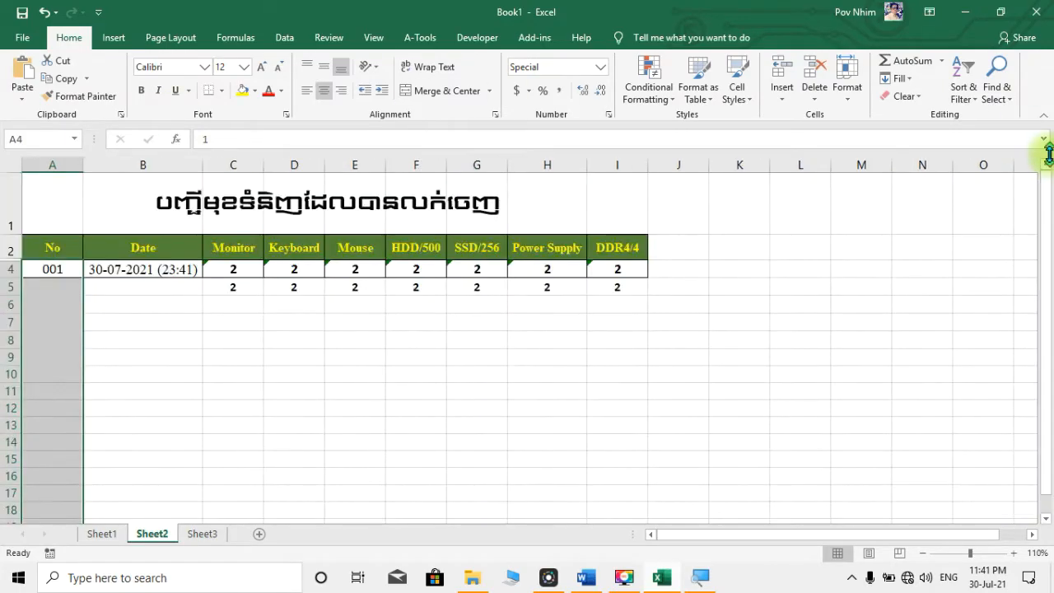
{"action": "left_click", "coordinate": [844, 96]}
{"action": "left_click", "coordinate": [889, 399]}
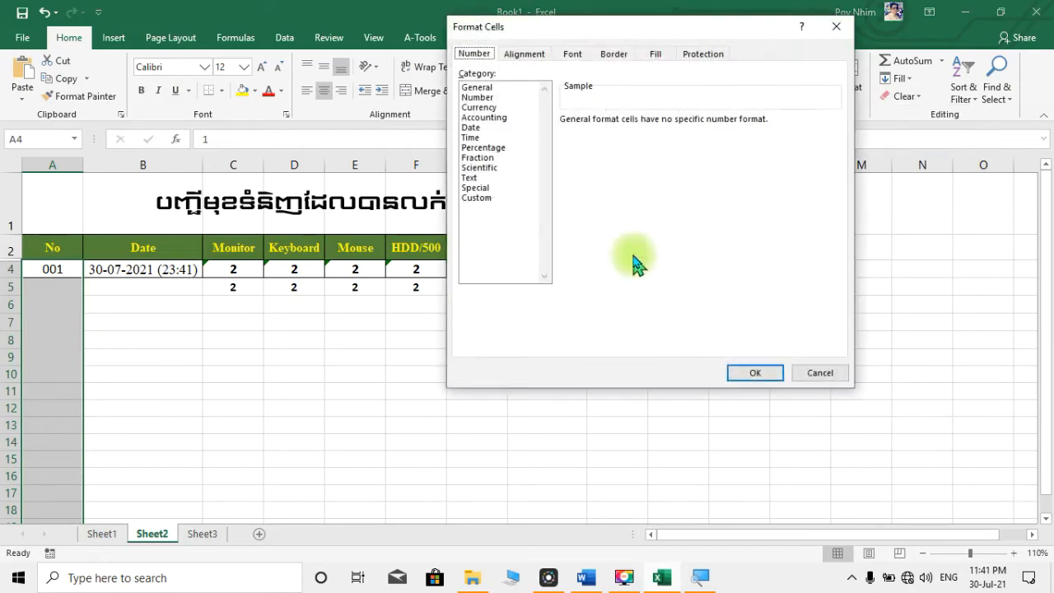
{"action": "left_click", "coordinate": [477, 198]}
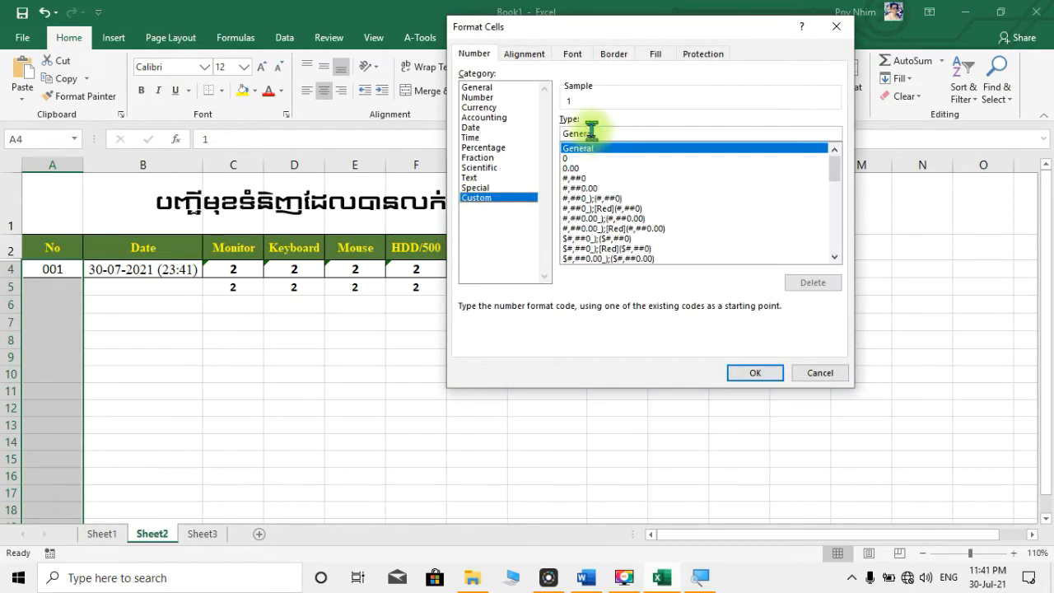
{"action": "type", "text": "000"}
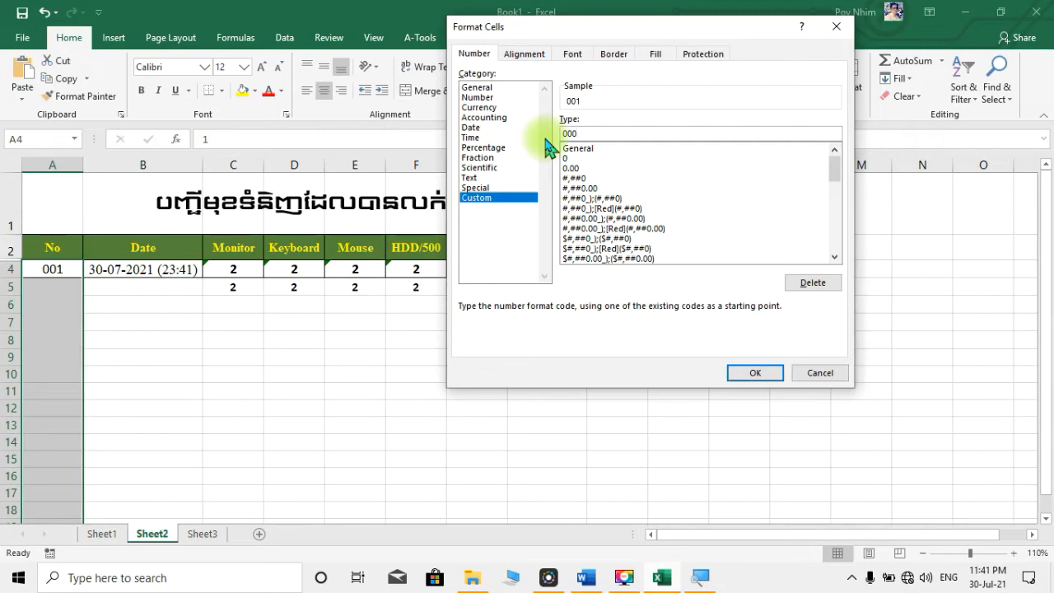
{"action": "key", "text": "Return"}
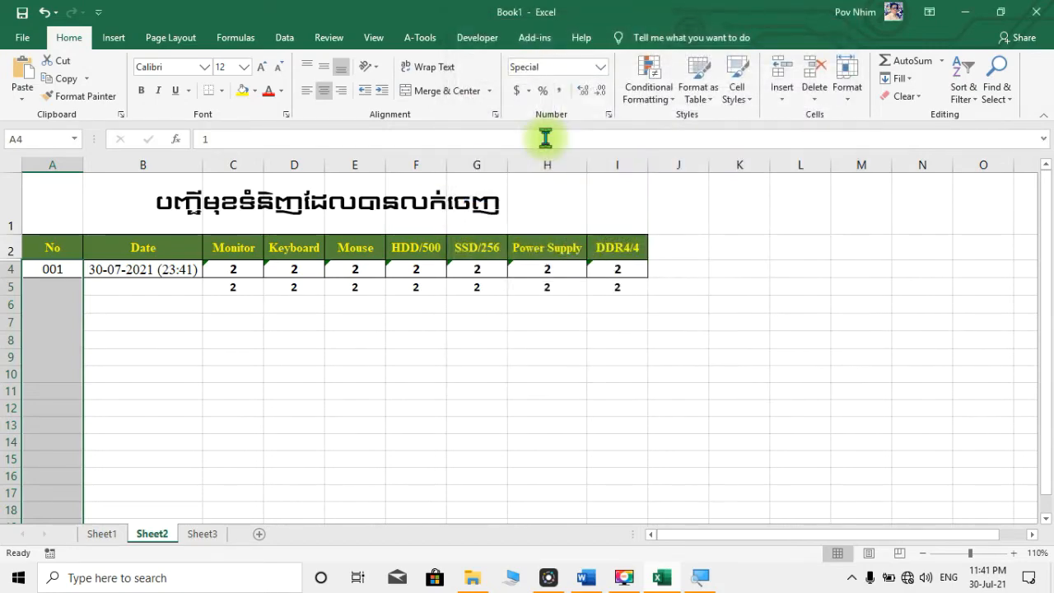
Step: Examine the Date cells in column B of Sheet2, including the formula and custom number format of B4
{"action": "left_click", "coordinate": [169, 290]}
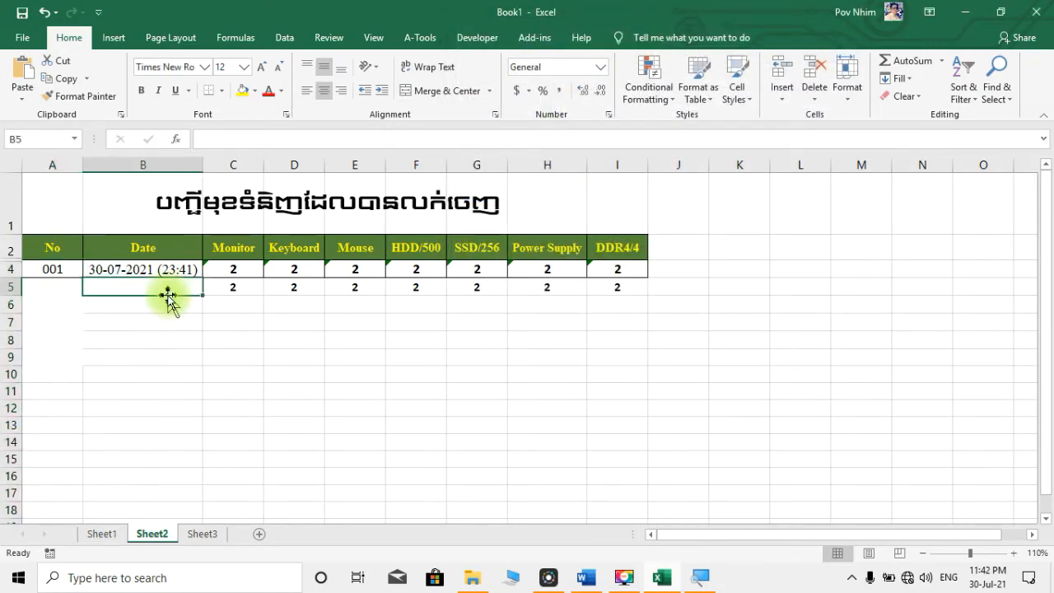
{"action": "left_click", "coordinate": [147, 269]}
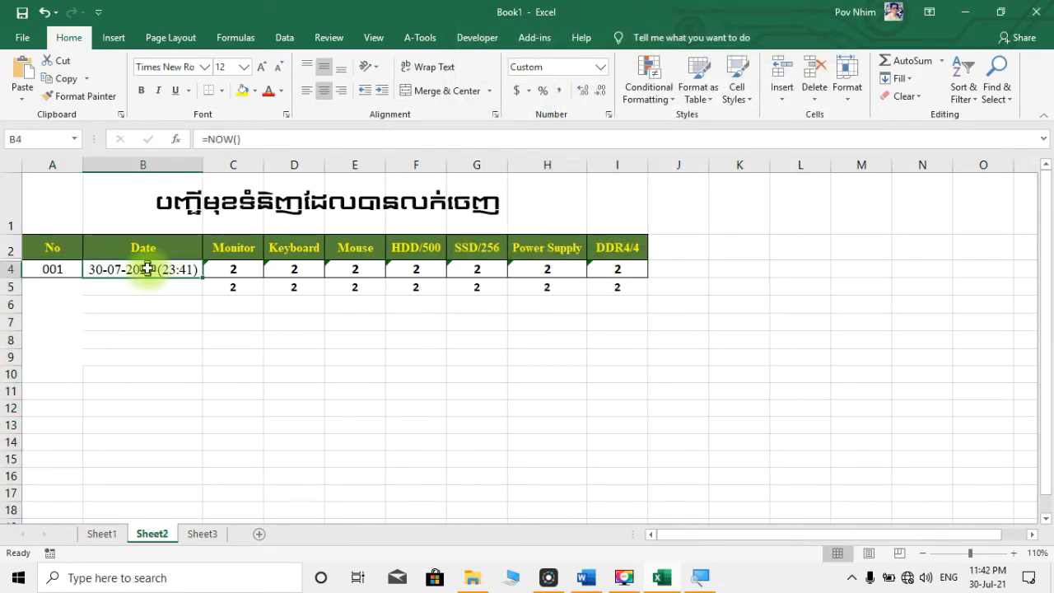
{"action": "left_click", "coordinate": [149, 291]}
{"action": "left_click", "coordinate": [154, 323]}
{"action": "left_click", "coordinate": [164, 374]}
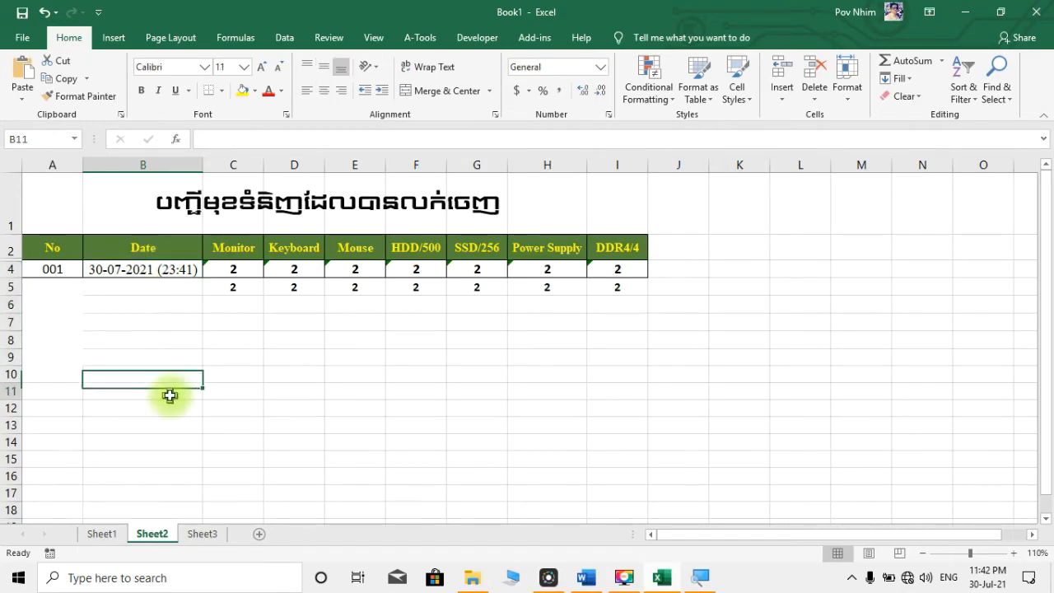
{"action": "left_click", "coordinate": [157, 268]}
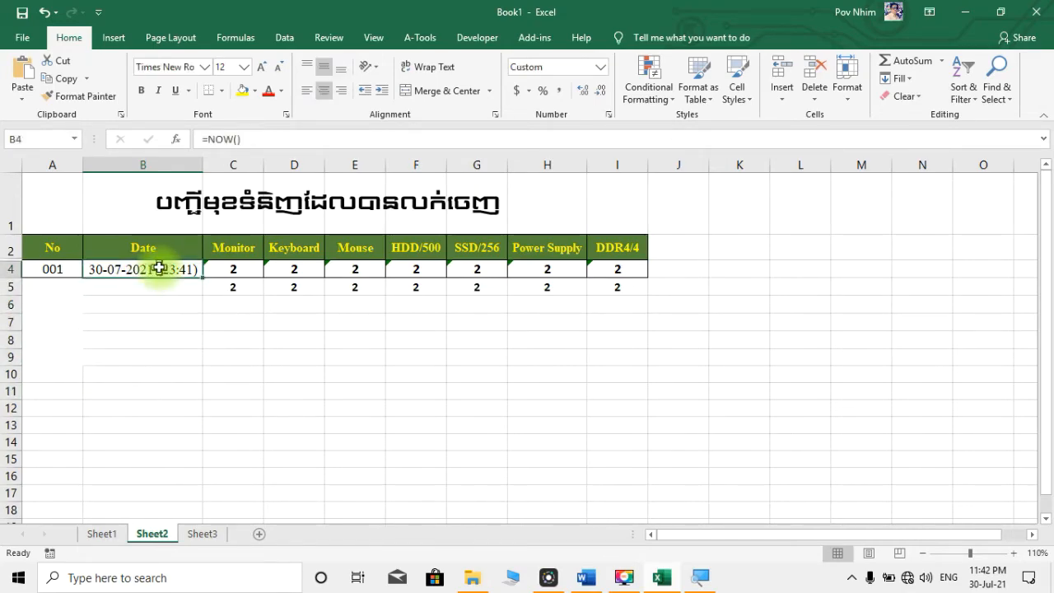
{"action": "left_click", "coordinate": [847, 87]}
{"action": "left_click", "coordinate": [882, 395]}
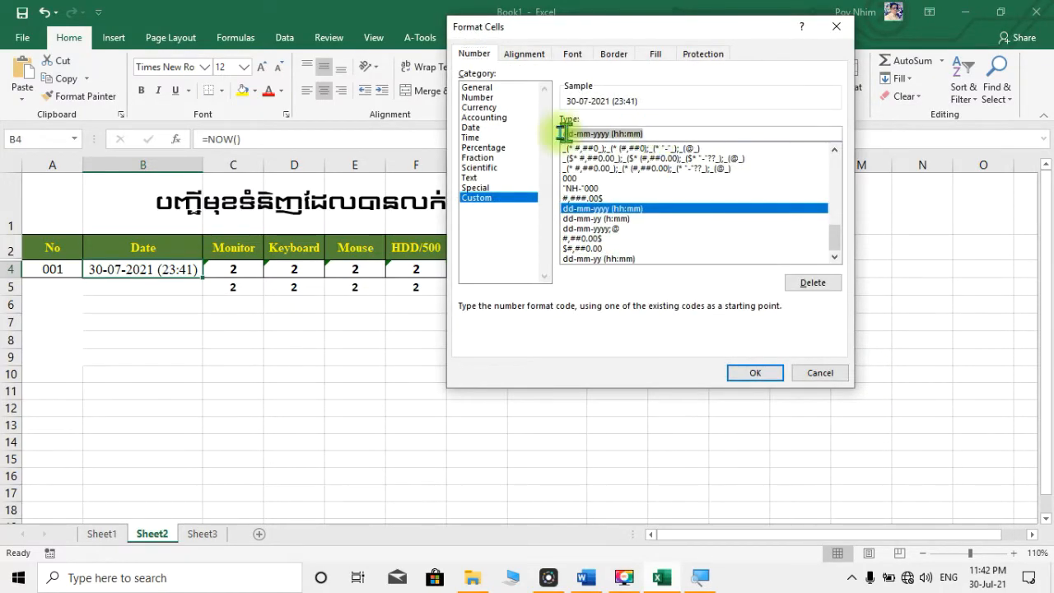
{"action": "left_click", "coordinate": [836, 374]}
{"action": "left_click", "coordinate": [166, 286]}
{"action": "left_click", "coordinate": [166, 338]}
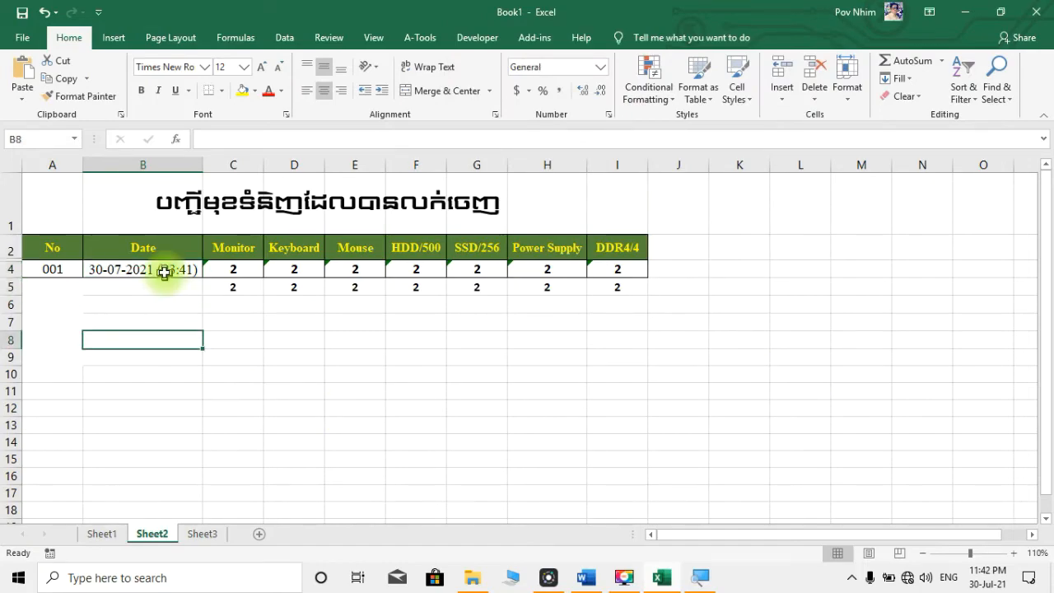
{"action": "left_click", "coordinate": [164, 272]}
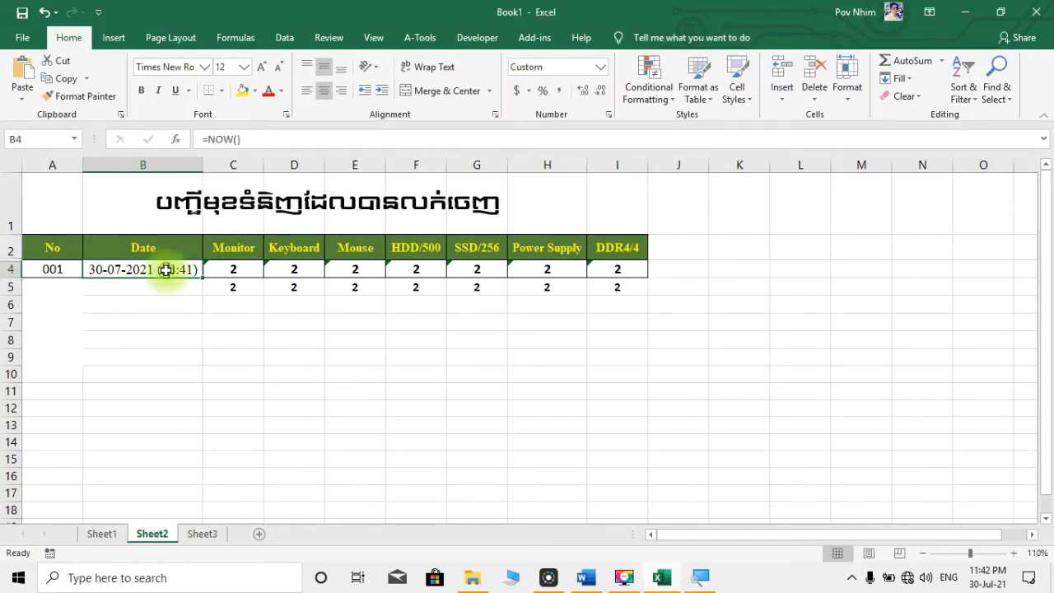
{"action": "left_click", "coordinate": [168, 285]}
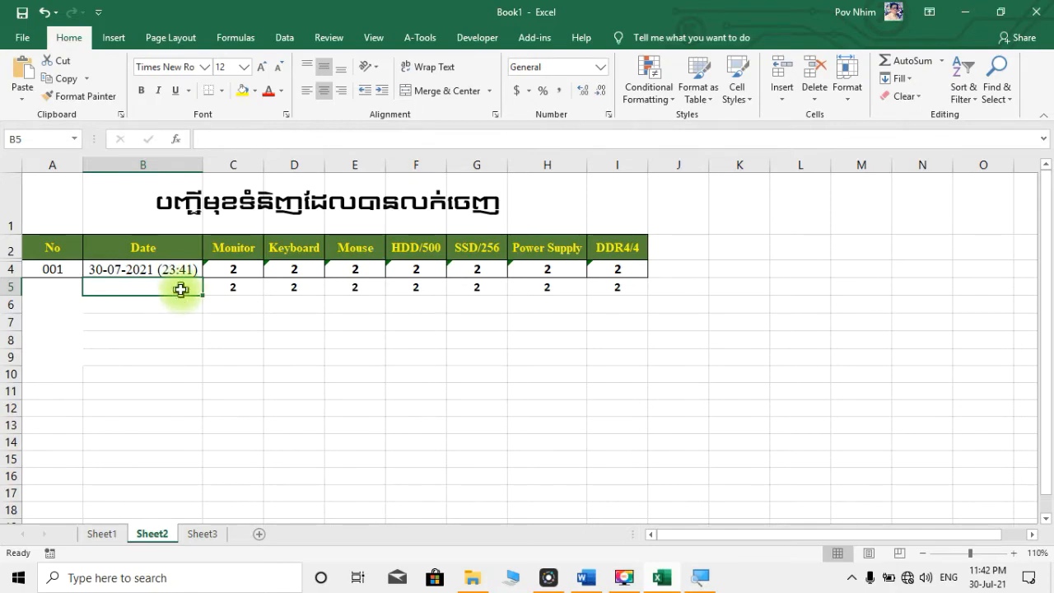
Step: Apply the custom format dd-mm-yyyy (hh:mm) to Sheet2's Date column from B4 down to the last row
{"action": "left_click", "coordinate": [172, 267]}
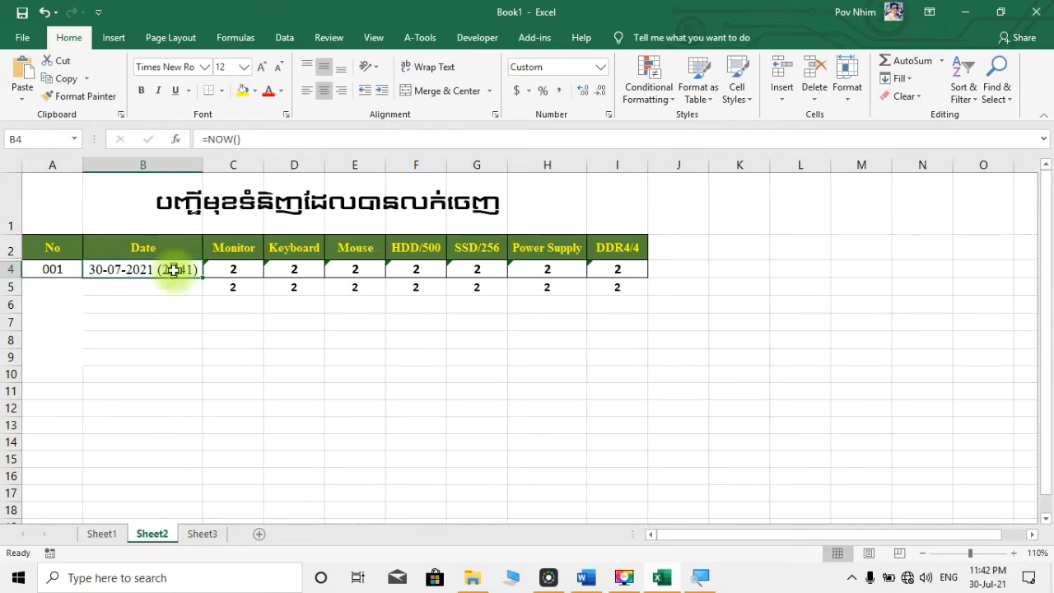
{"action": "key", "text": "ctrl+shift+Down"}
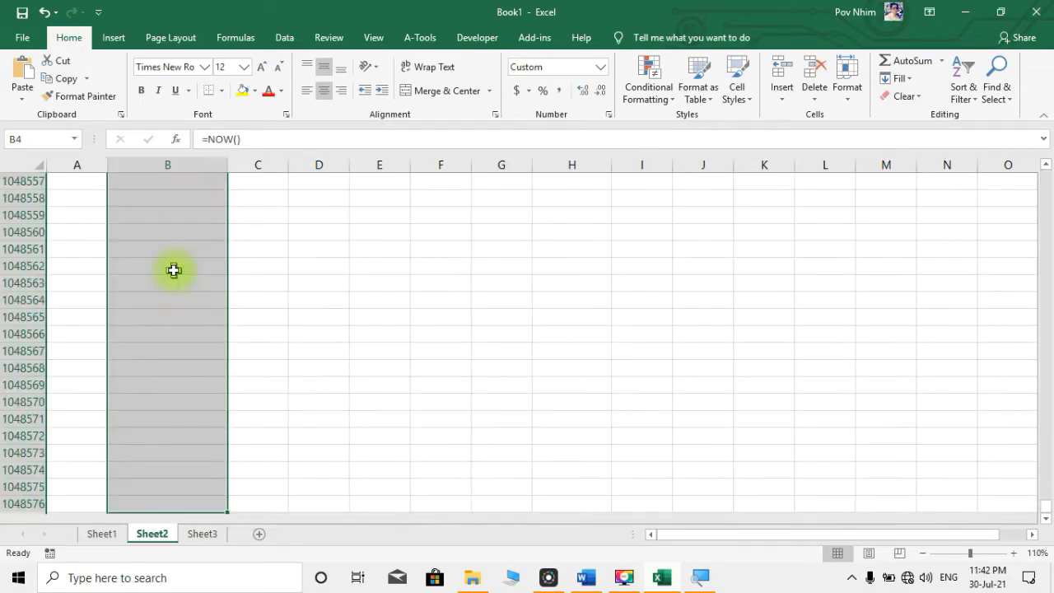
{"action": "left_click", "coordinate": [846, 86]}
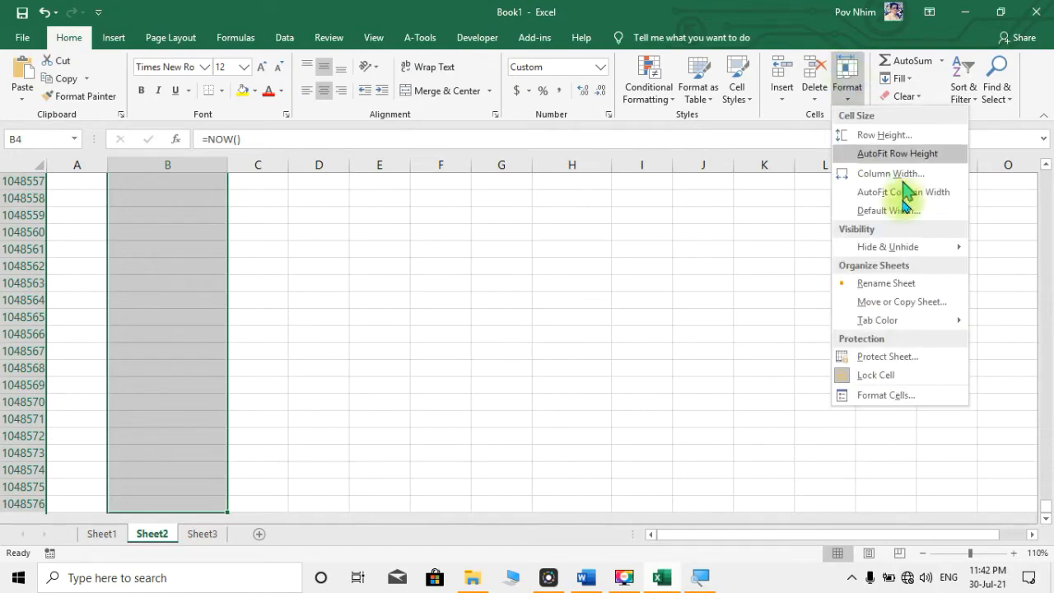
{"action": "left_click", "coordinate": [881, 399]}
{"action": "left_click", "coordinate": [478, 197]}
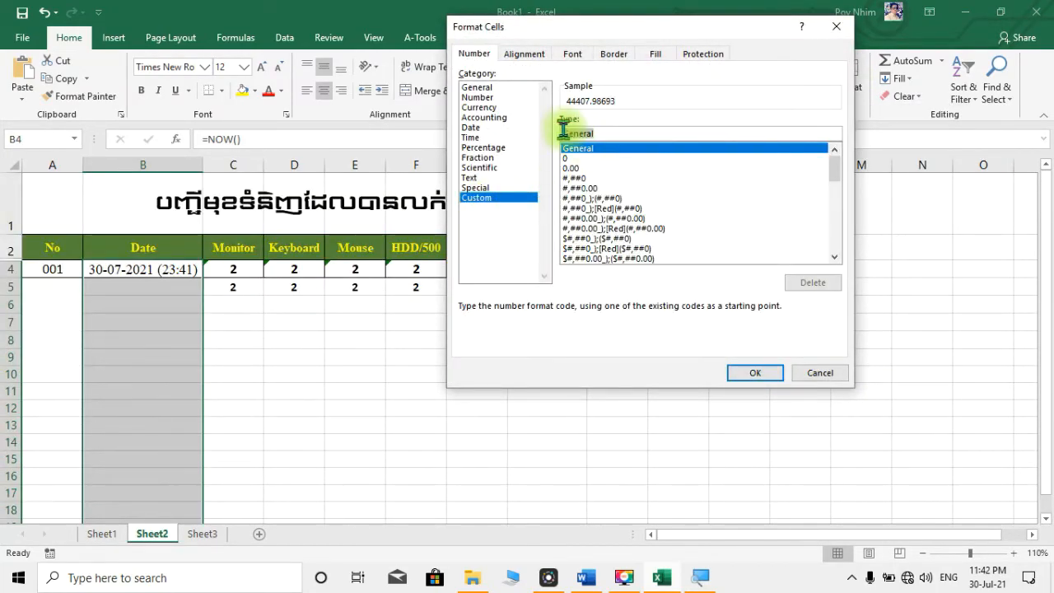
{"action": "type", "text": "dd-mm-yyyy (hh:mm)"}
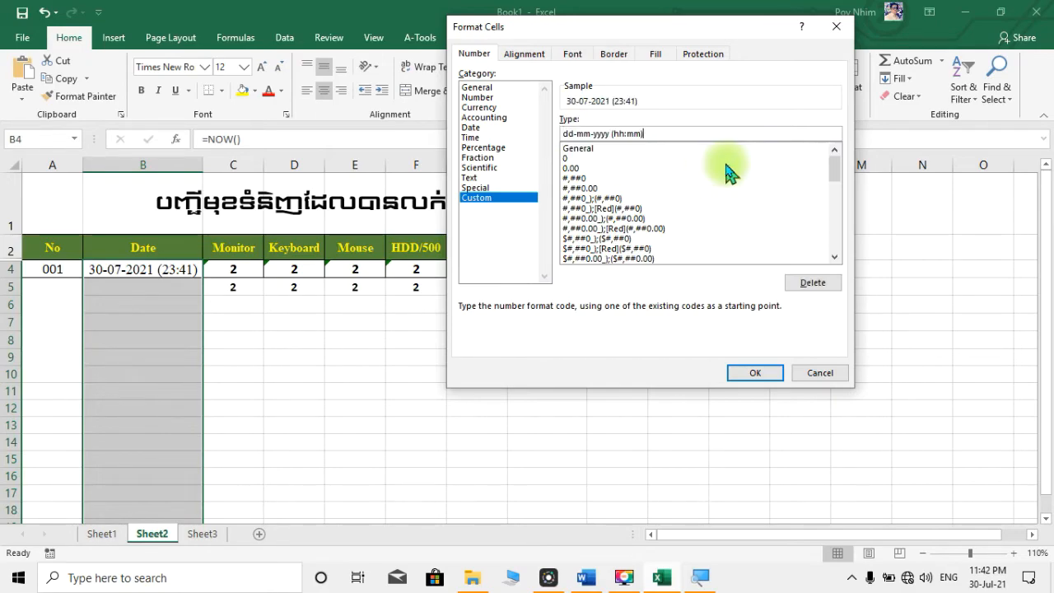
{"action": "left_click", "coordinate": [757, 378]}
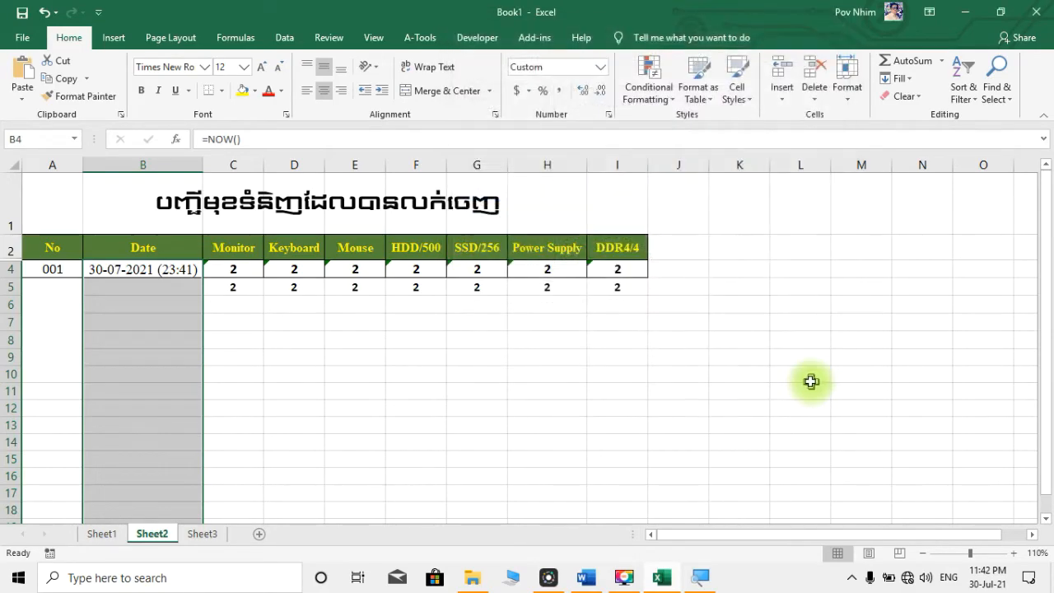
Step: Check the number format of the Date cells below B4 on Sheet2
{"action": "left_click", "coordinate": [257, 339]}
{"action": "left_click", "coordinate": [169, 289]}
{"action": "left_click", "coordinate": [169, 321]}
{"action": "left_click", "coordinate": [177, 354]}
{"action": "left_click", "coordinate": [165, 289]}
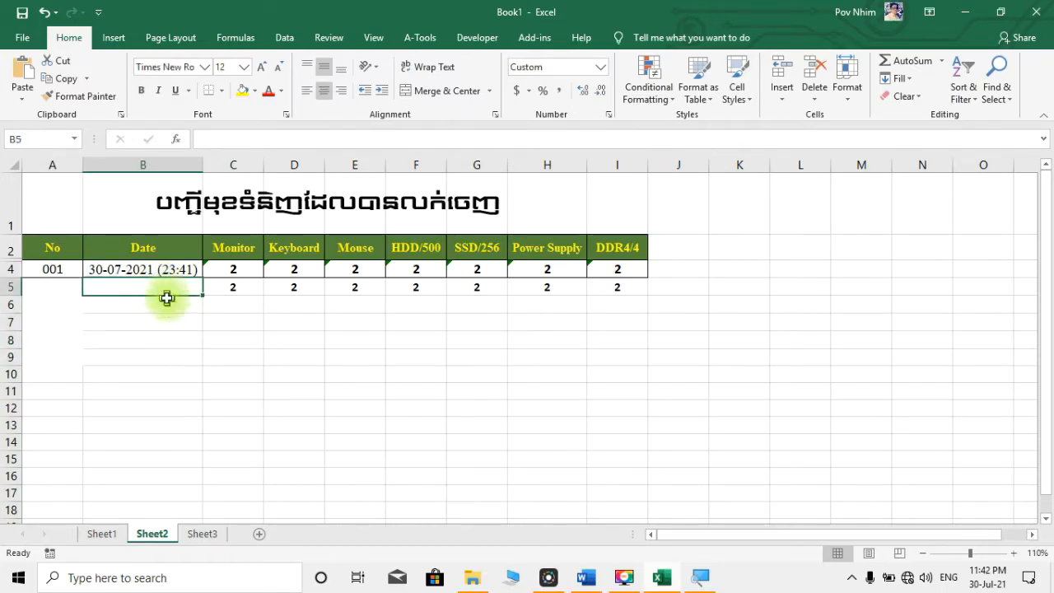
{"action": "left_click", "coordinate": [162, 317]}
{"action": "left_click", "coordinate": [174, 358]}
{"action": "left_click", "coordinate": [174, 372]}
{"action": "left_click", "coordinate": [152, 290]}
{"action": "left_click", "coordinate": [165, 369]}
{"action": "left_click", "coordinate": [151, 288]}
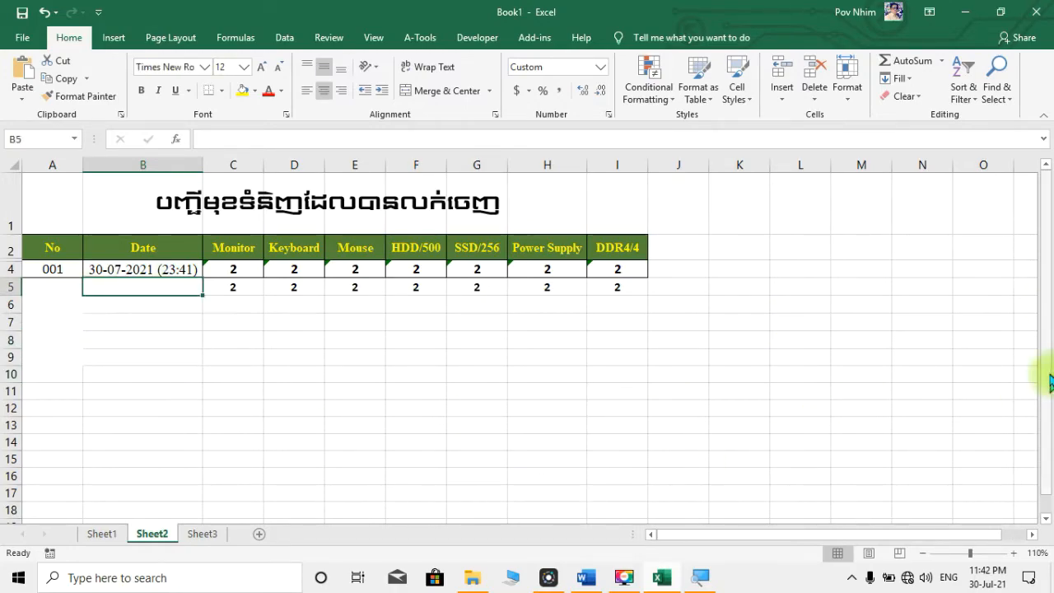
Step: Inspect the item quantities in row 5 of Sheet2, from Monitor to DDR4/4
{"action": "left_click", "coordinate": [244, 287]}
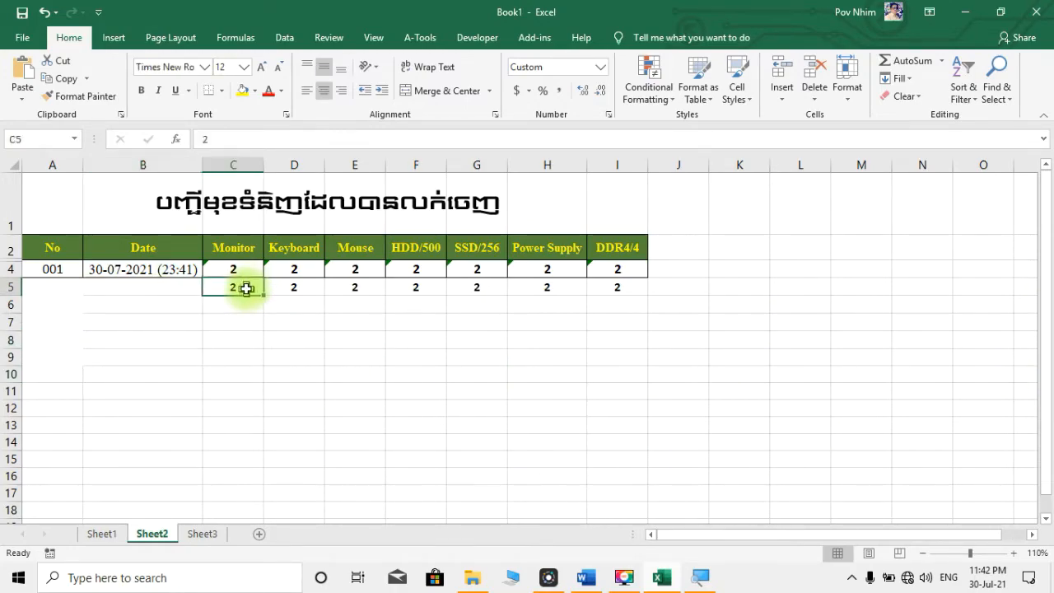
{"action": "left_click", "coordinate": [294, 290]}
{"action": "left_click", "coordinate": [365, 288]}
{"action": "left_click", "coordinate": [433, 287]}
{"action": "left_click", "coordinate": [496, 287]}
{"action": "left_click", "coordinate": [561, 286]}
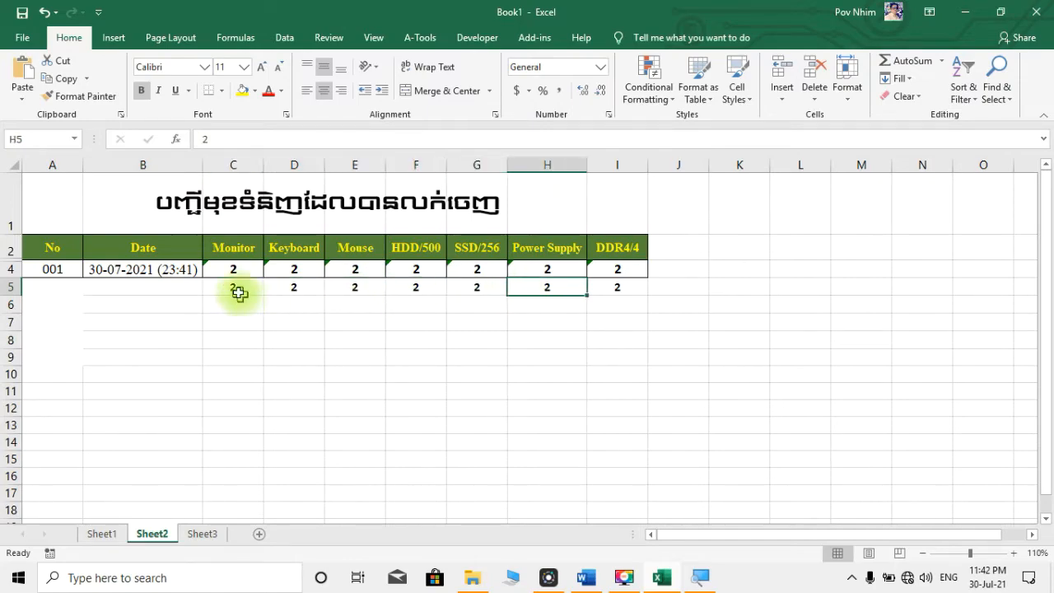
{"action": "left_click", "coordinate": [242, 289]}
{"action": "left_click_drag", "start_coordinate": [257, 288], "coordinate": [613, 291]}
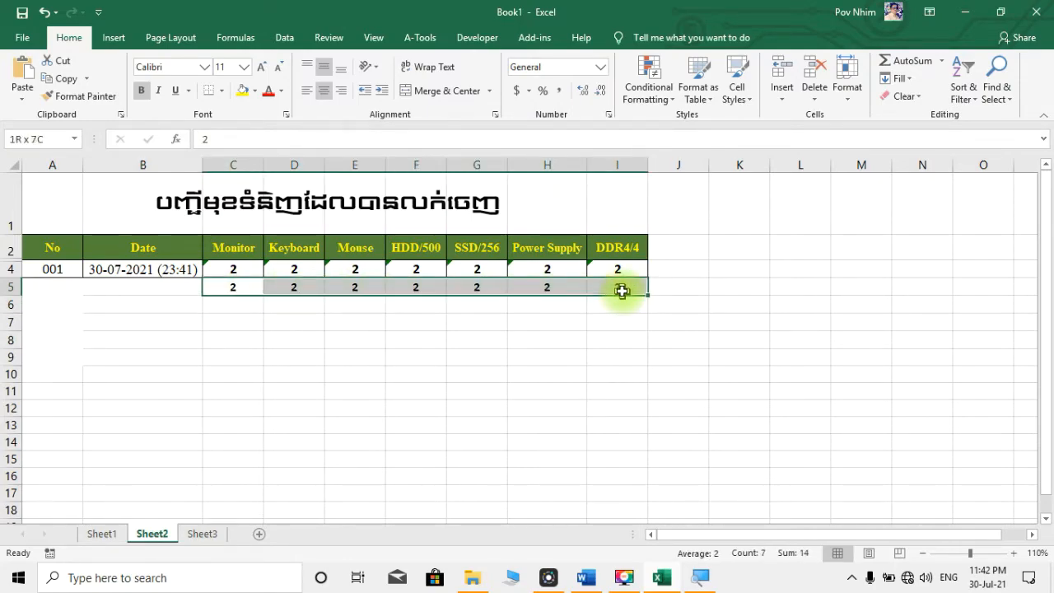
Step: Clear the quantities in C5 to I5 of Sheet2, from Monitor to DDR4/4
{"action": "left_click", "coordinate": [244, 291]}
{"action": "key", "text": "BackSpace"}
{"action": "left_click", "coordinate": [300, 286]}
{"action": "key", "text": "BackSpace"}
{"action": "left_click", "coordinate": [365, 285]}
{"action": "key", "text": "BackSpace"}
{"action": "left_click", "coordinate": [430, 286]}
{"action": "key", "text": "BackSpace"}
{"action": "left_click", "coordinate": [498, 284]}
{"action": "key", "text": "BackSpace"}
{"action": "left_click", "coordinate": [577, 284]}
{"action": "key", "text": "BackSpace"}
{"action": "left_click", "coordinate": [619, 285]}
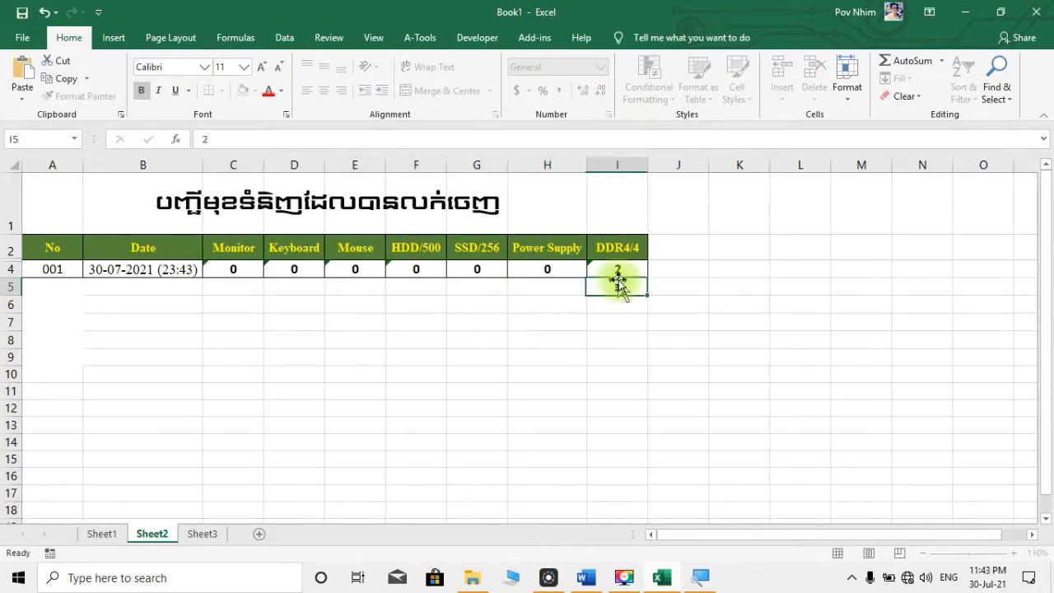
{"action": "key", "text": "BackSpace"}
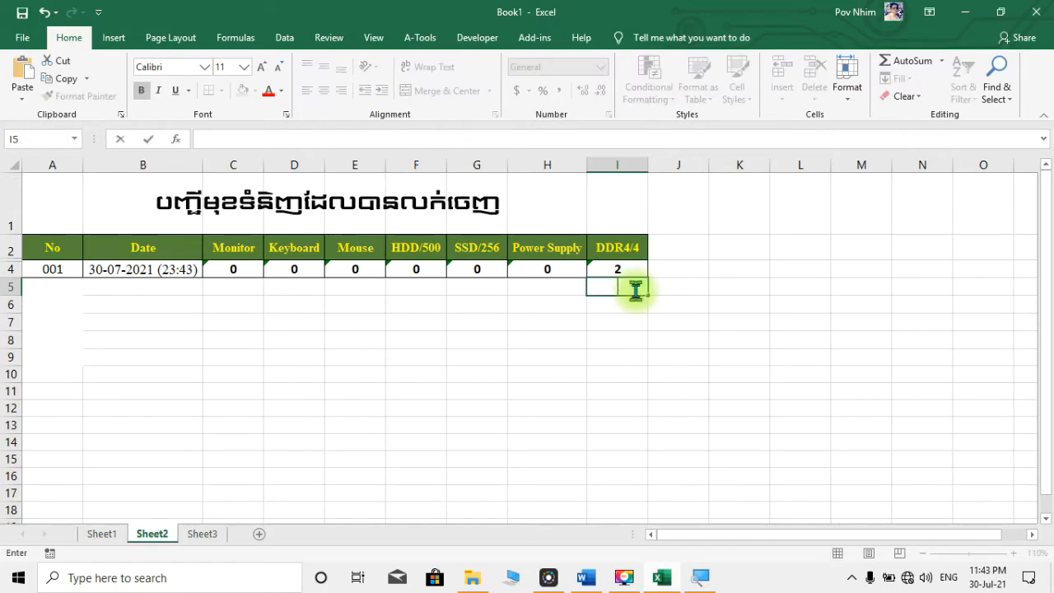
{"action": "left_click", "coordinate": [652, 321]}
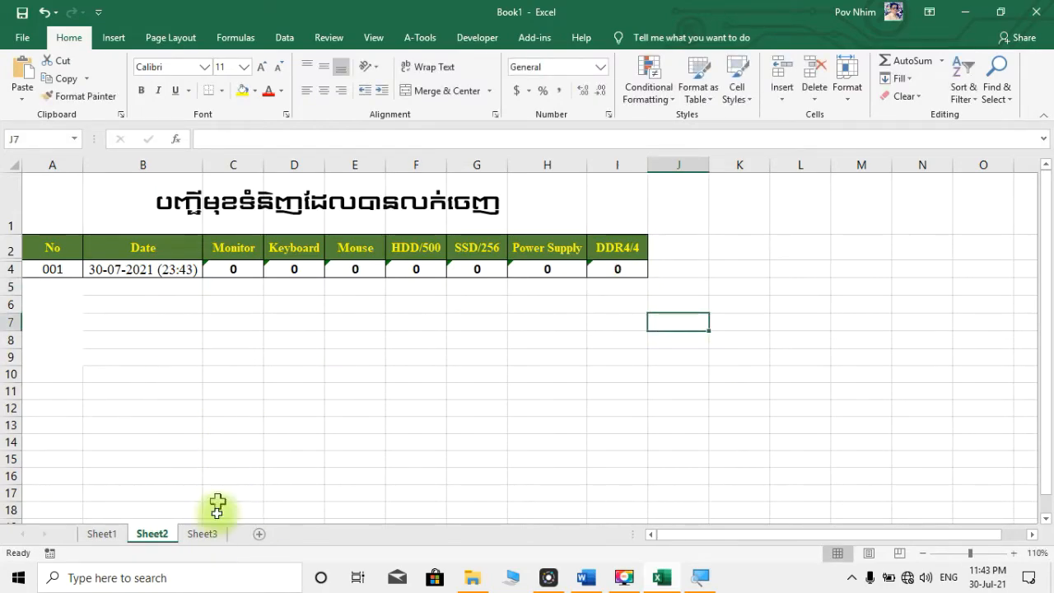
Step: Review Sheet1's total-sold column and the item rows, date and invoice number of the invoice on Sheet3
{"action": "left_click", "coordinate": [120, 536]}
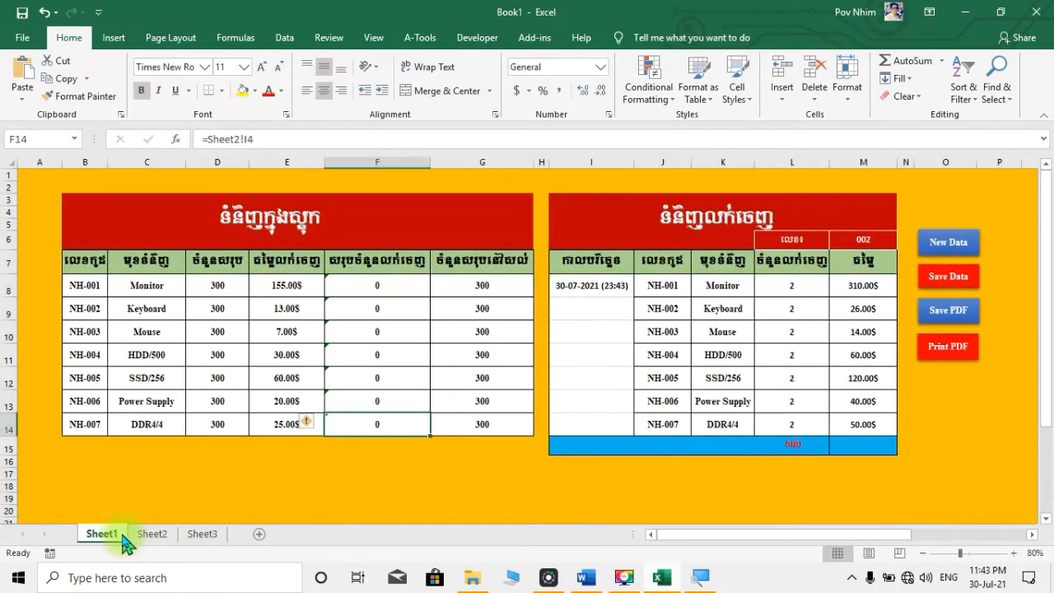
{"action": "left_click", "coordinate": [165, 536]}
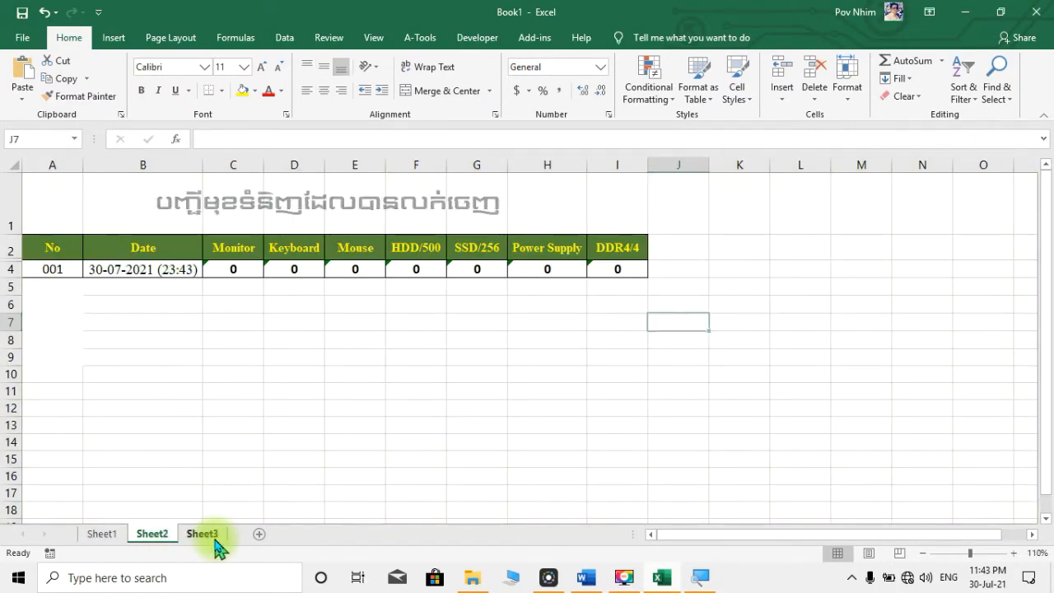
{"action": "left_click", "coordinate": [214, 540]}
{"action": "left_click_drag", "start_coordinate": [1052, 341], "coordinate": [1051, 444]}
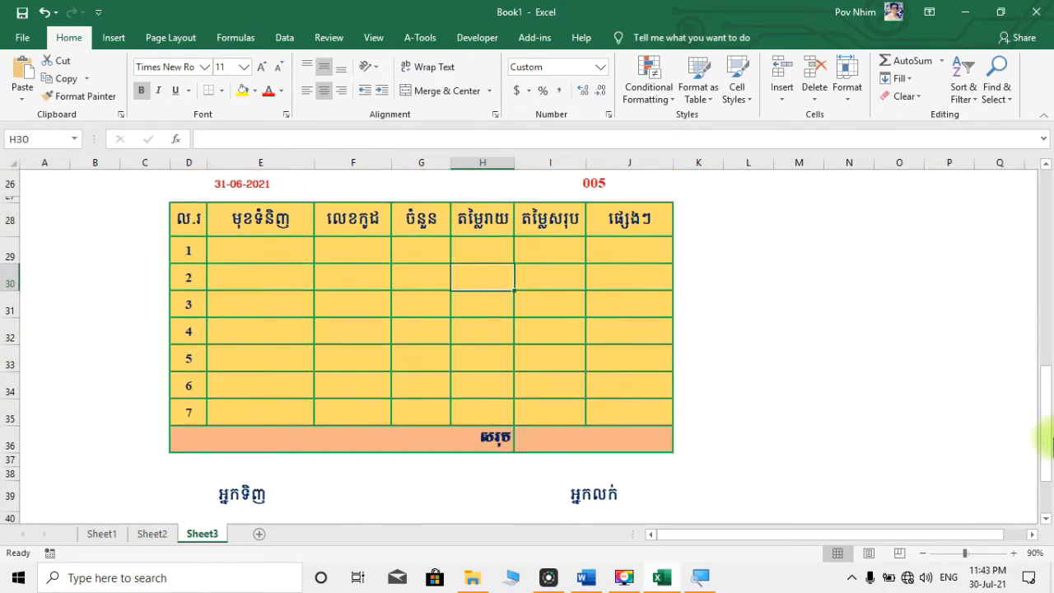
{"action": "left_click", "coordinate": [531, 279]}
{"action": "left_click", "coordinate": [536, 253]}
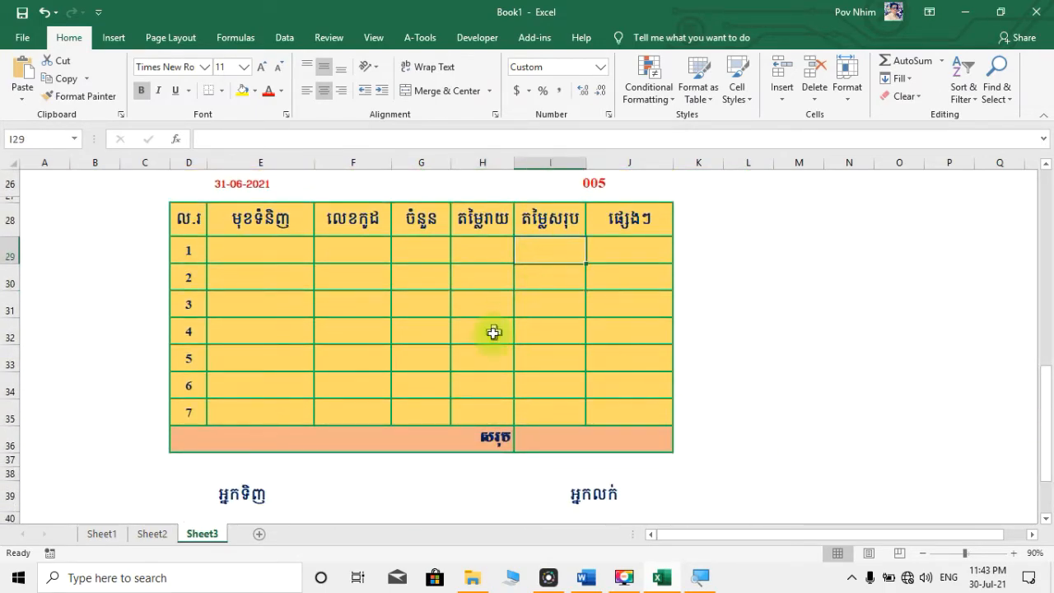
{"action": "left_click", "coordinate": [493, 332]}
{"action": "left_click", "coordinate": [499, 384]}
{"action": "scroll", "coordinate": [682, 419], "scroll_direction": "up", "scroll_amount": 2}
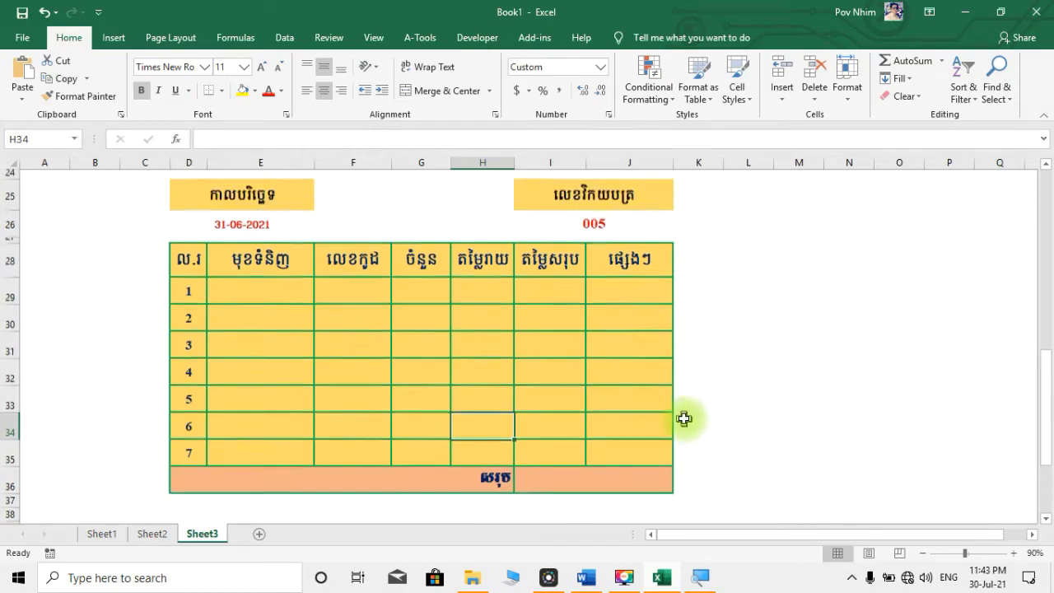
Step: Fill the invoice's item names in E29:E35 on Sheet3 with links to the stock table's items, starting with =Sheet1!C8
{"action": "left_click", "coordinate": [922, 553]}
{"action": "left_click", "coordinate": [922, 552]}
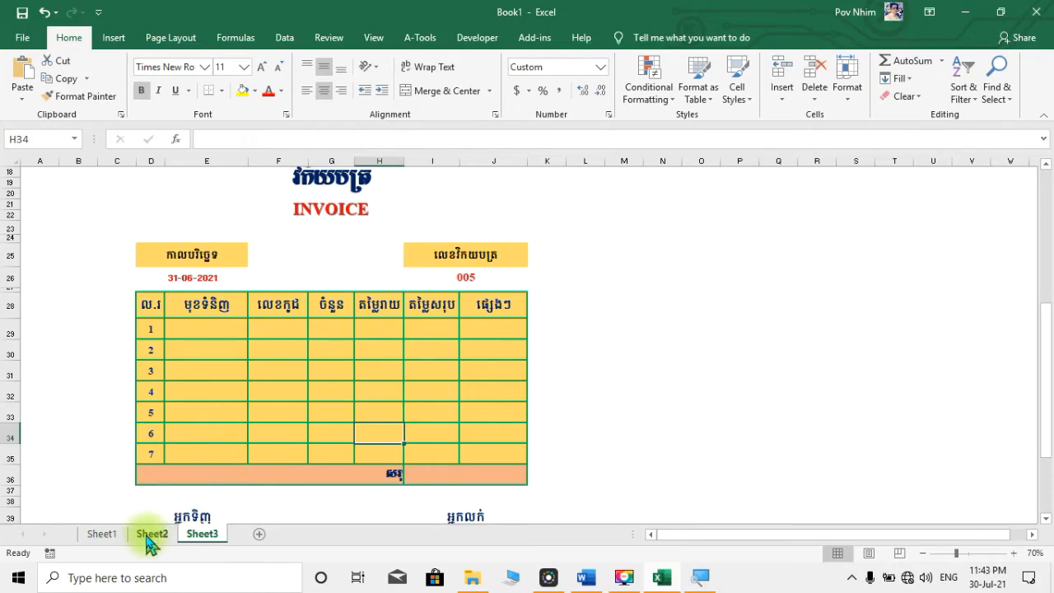
{"action": "left_click", "coordinate": [102, 533]}
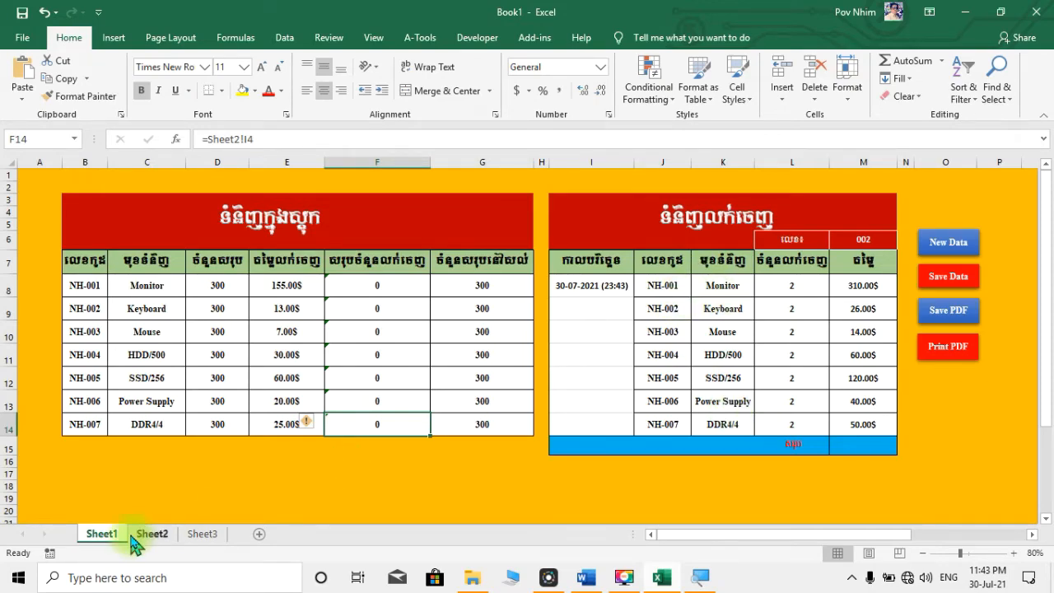
{"action": "left_click", "coordinate": [201, 533]}
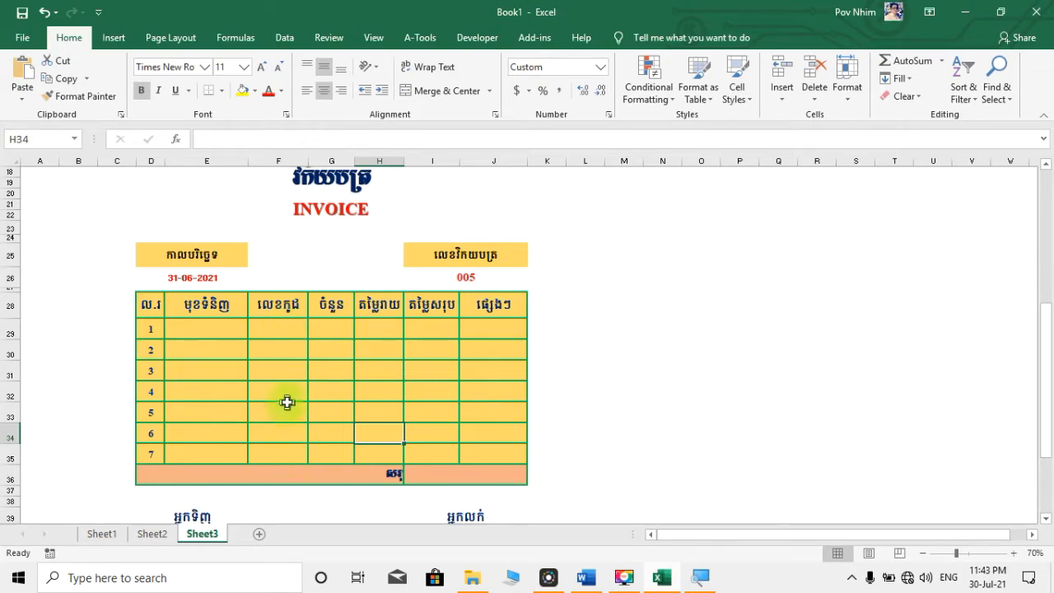
{"action": "left_click", "coordinate": [224, 332]}
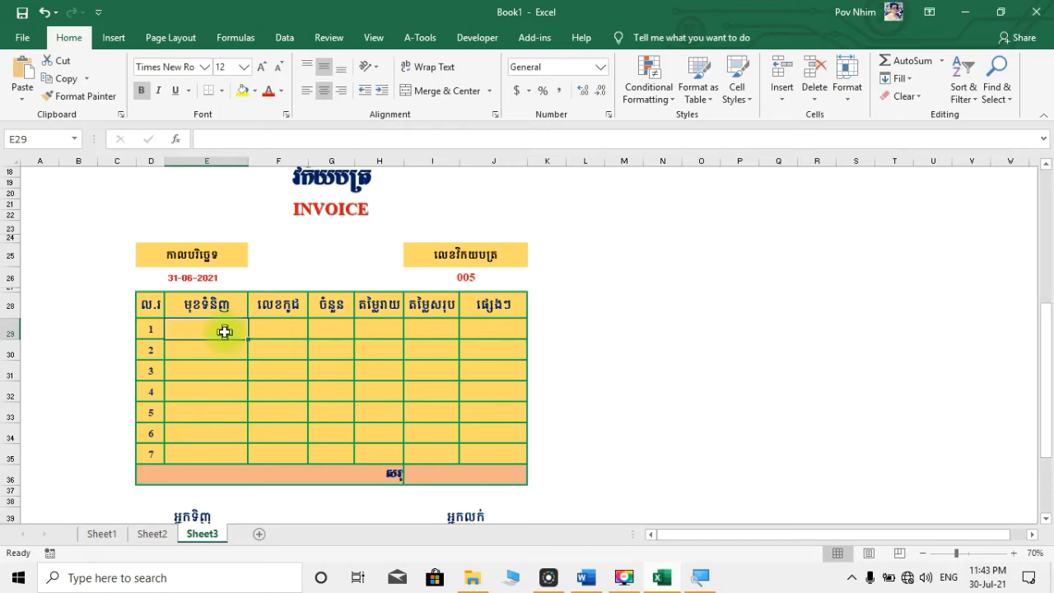
{"action": "type", "text": "="}
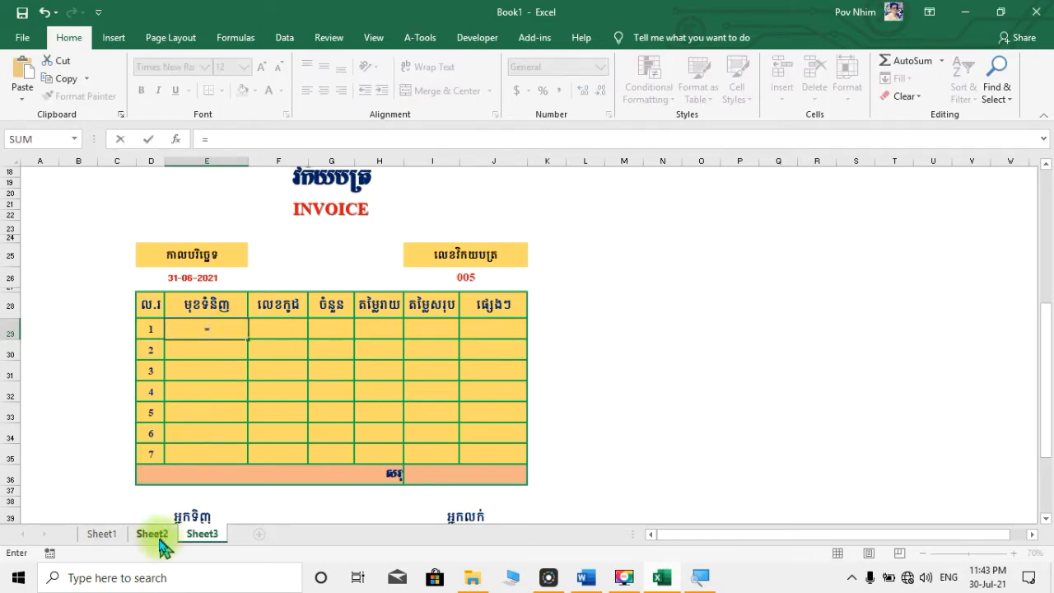
{"action": "left_click", "coordinate": [97, 533]}
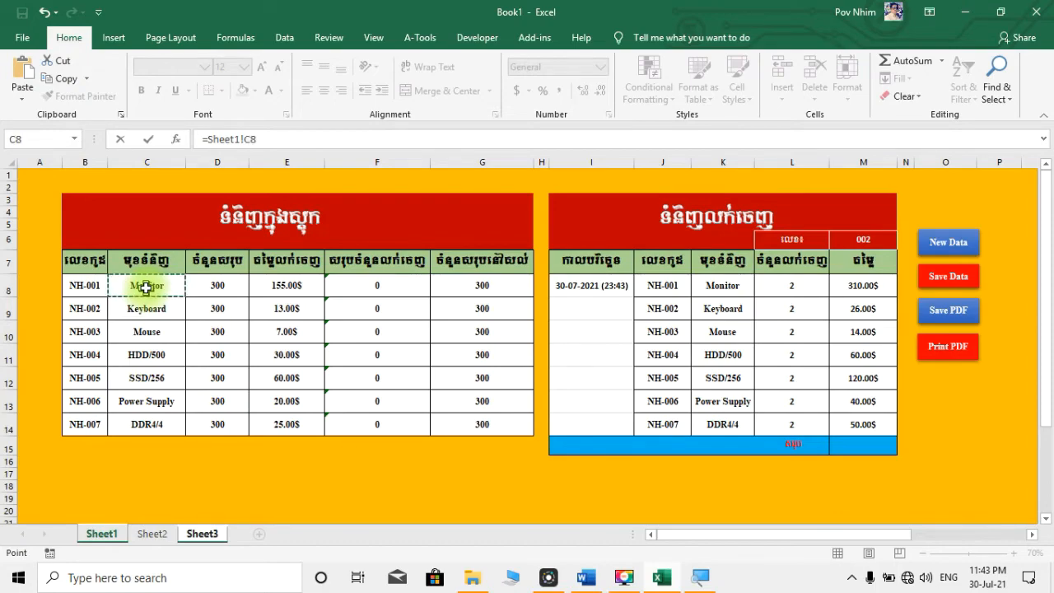
{"action": "key", "text": "Return"}
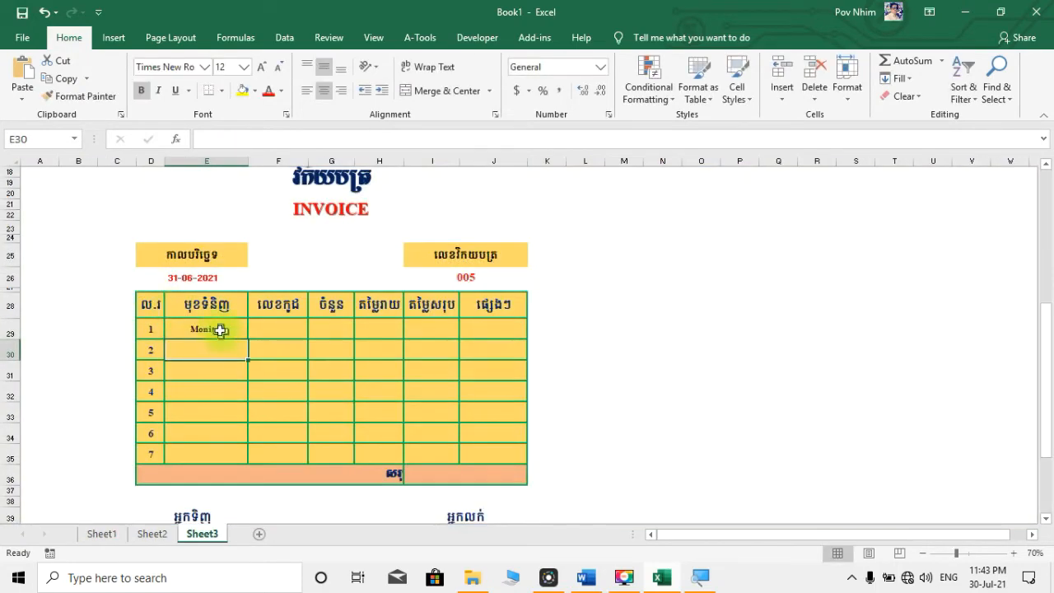
{"action": "left_click", "coordinate": [234, 331]}
{"action": "left_click_drag", "start_coordinate": [247, 340], "coordinate": [251, 463]}
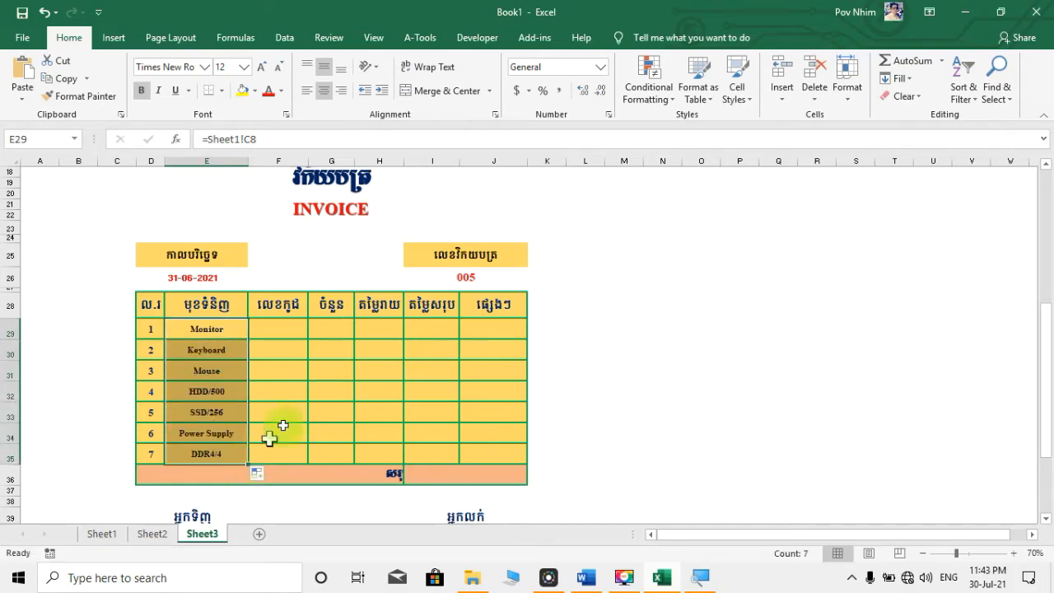
Step: Fill the invoice's item codes in F29:F35 on Sheet3 with links to the stock table's codes, starting with =Sheet1!B8
{"action": "left_click", "coordinate": [103, 533]}
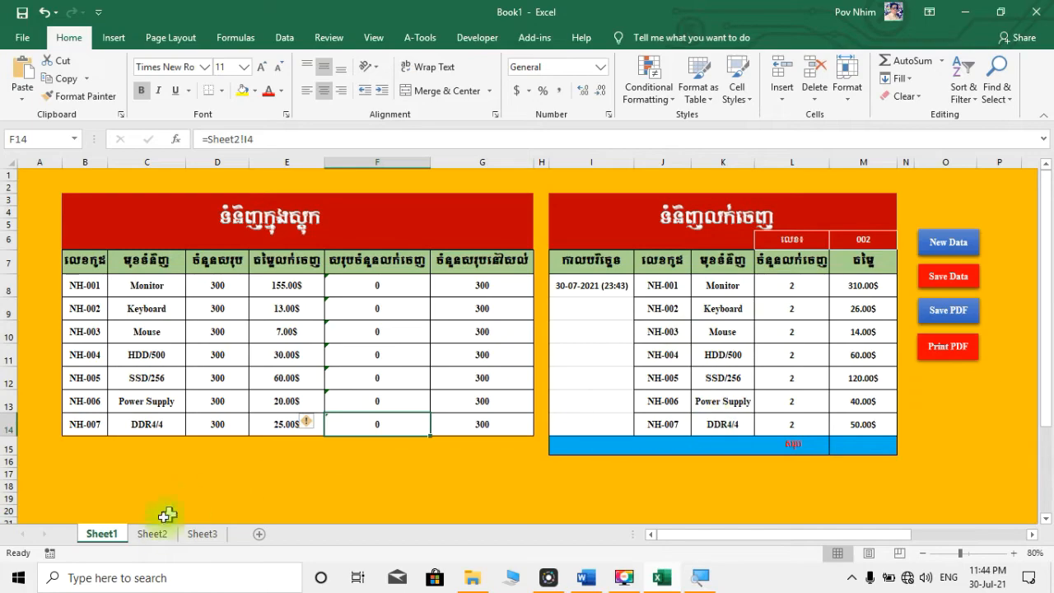
{"action": "left_click", "coordinate": [200, 534]}
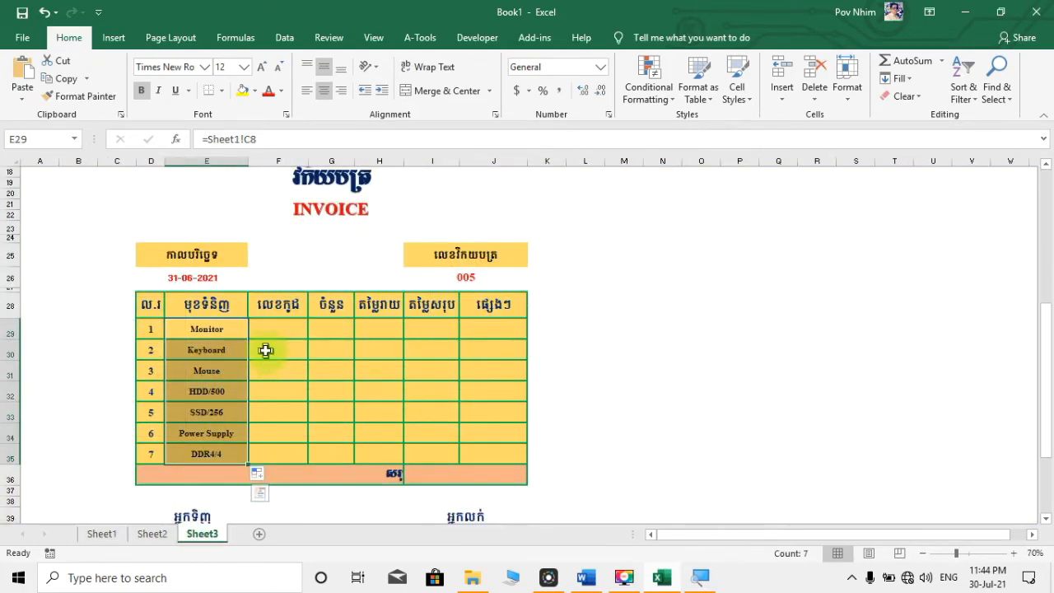
{"action": "left_click", "coordinate": [290, 328]}
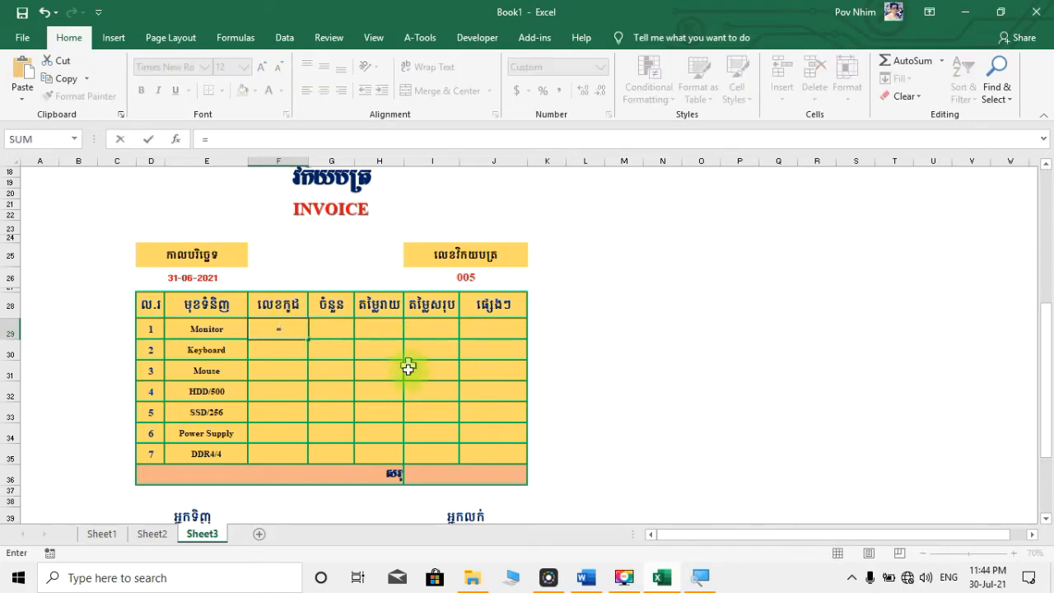
{"action": "type", "text": "="}
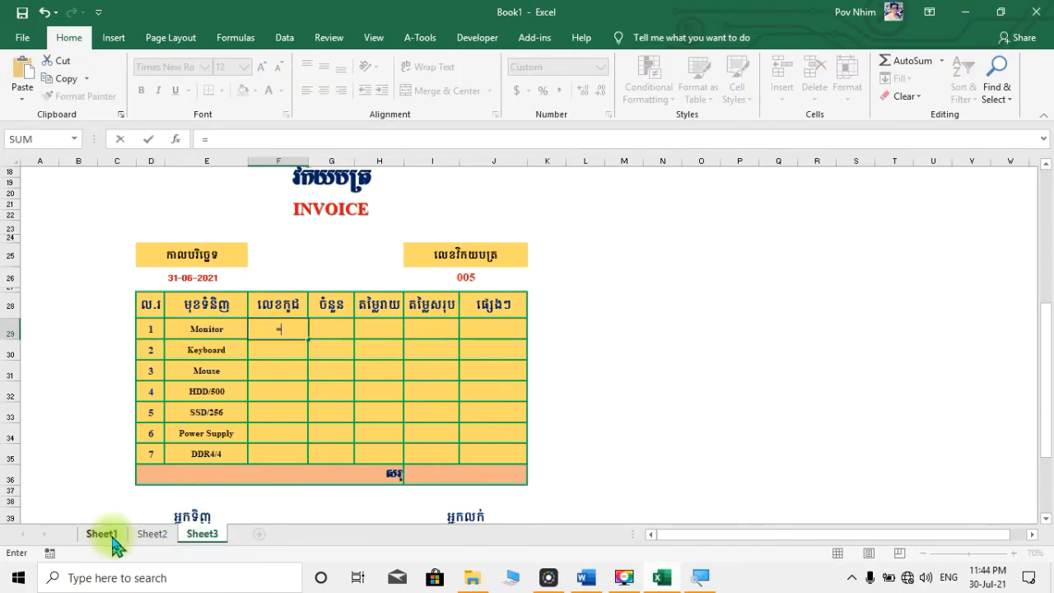
{"action": "left_click", "coordinate": [102, 534]}
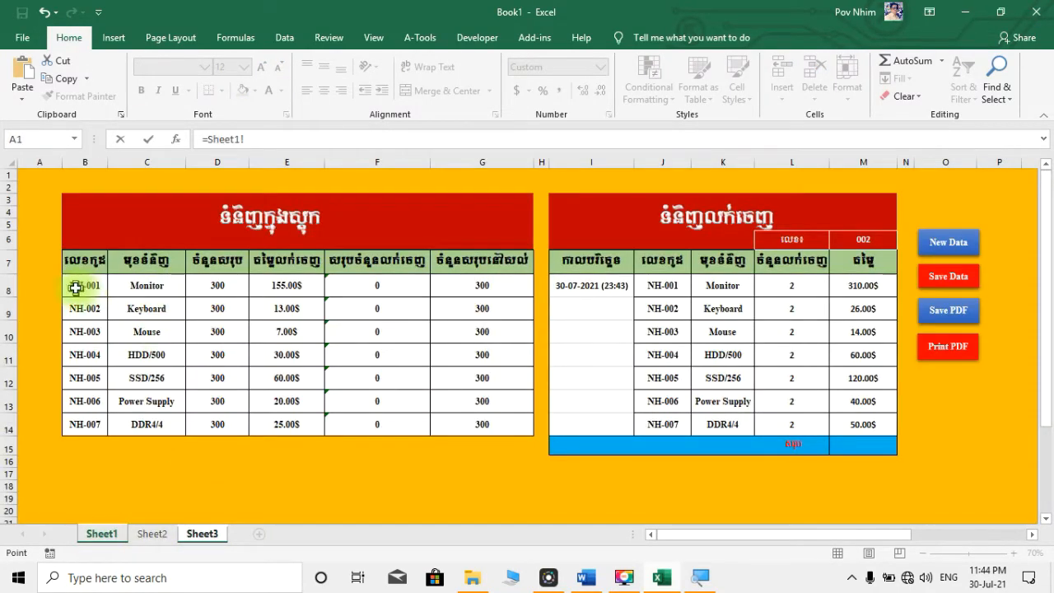
{"action": "key", "text": "Return"}
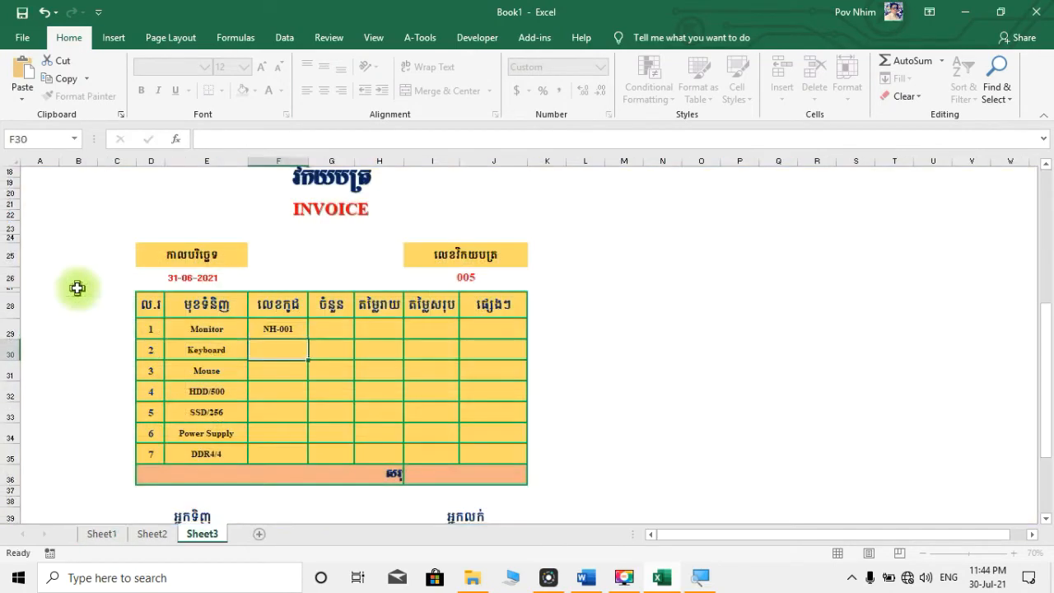
{"action": "left_click", "coordinate": [290, 329]}
{"action": "left_click_drag", "start_coordinate": [307, 339], "coordinate": [309, 459]}
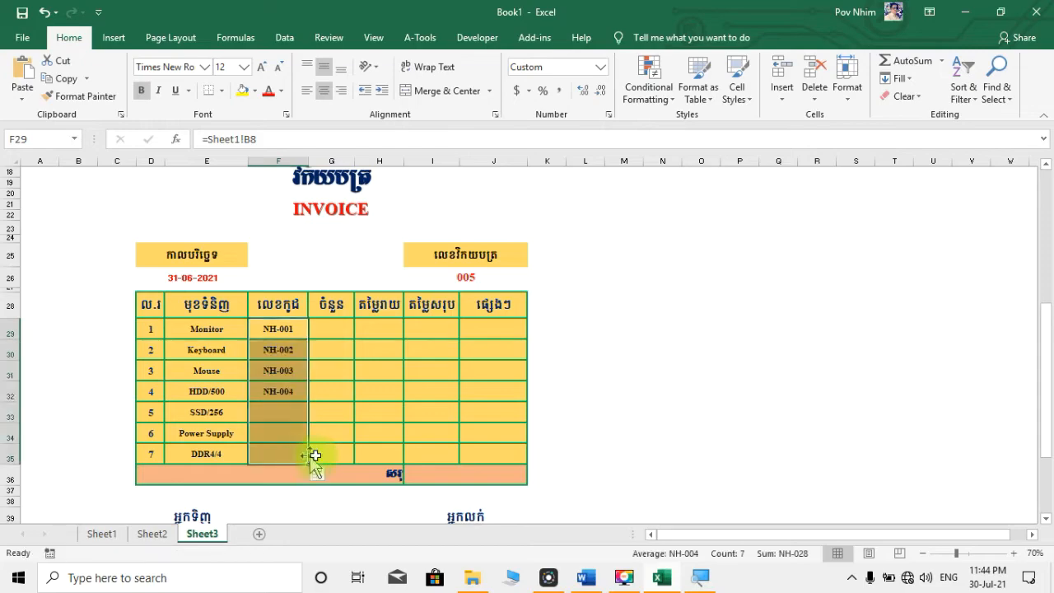
Step: Compare the invoice's empty quantity column with the sold quantities on Sheet1 and the sold-items list on Sheet2
{"action": "left_click", "coordinate": [338, 358]}
{"action": "left_click", "coordinate": [343, 393]}
{"action": "left_click", "coordinate": [323, 330]}
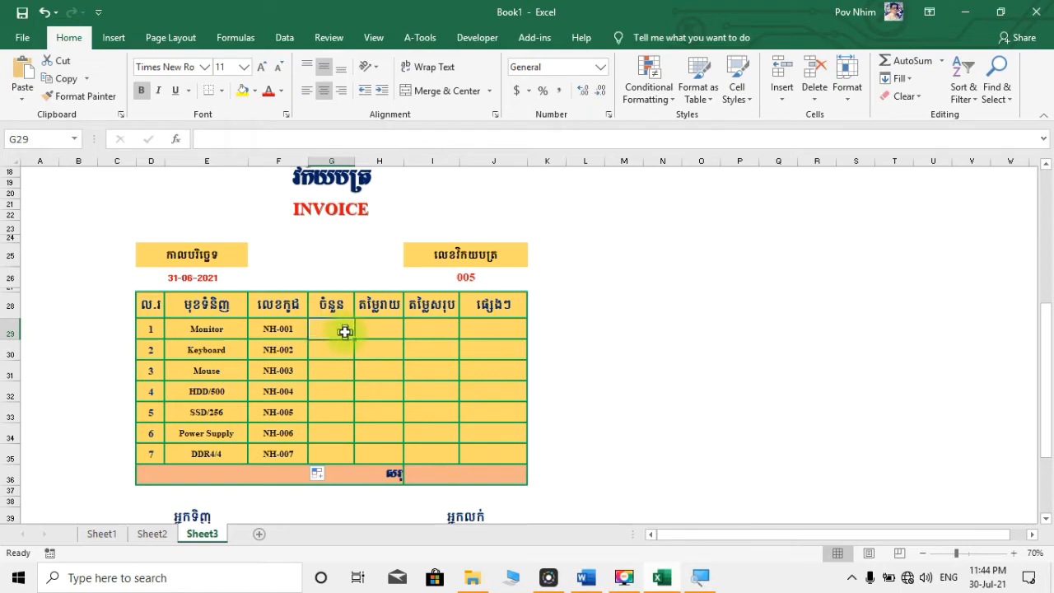
{"action": "left_click", "coordinate": [114, 535]}
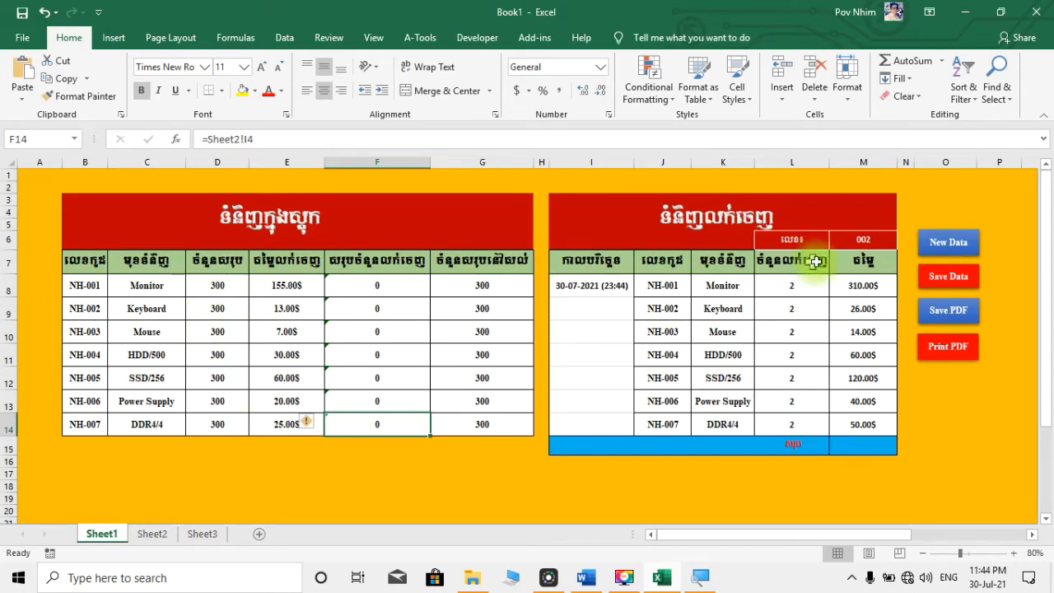
{"action": "left_click", "coordinate": [203, 534]}
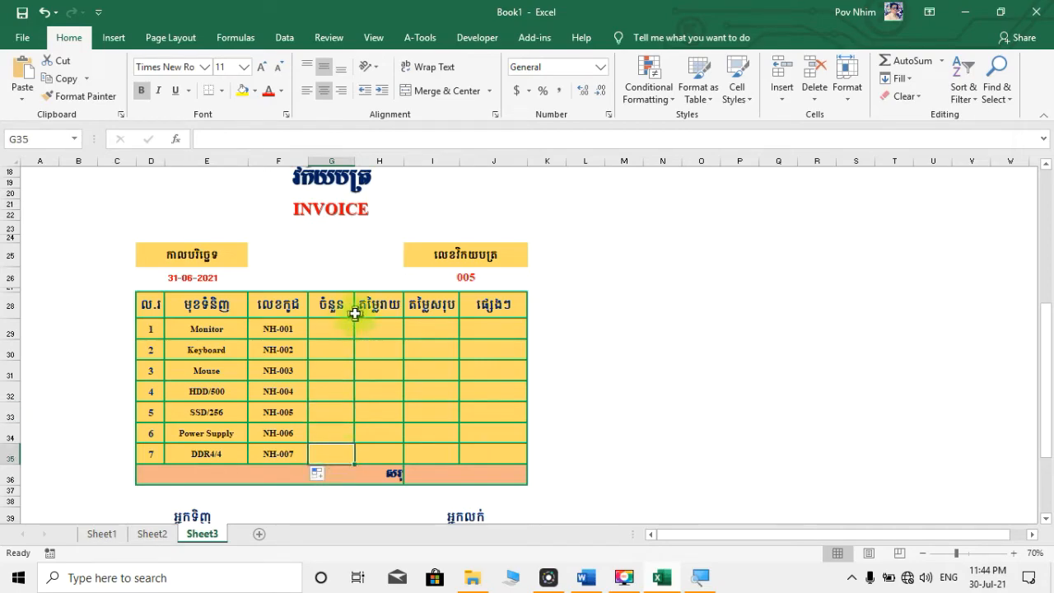
{"action": "left_click", "coordinate": [333, 325]}
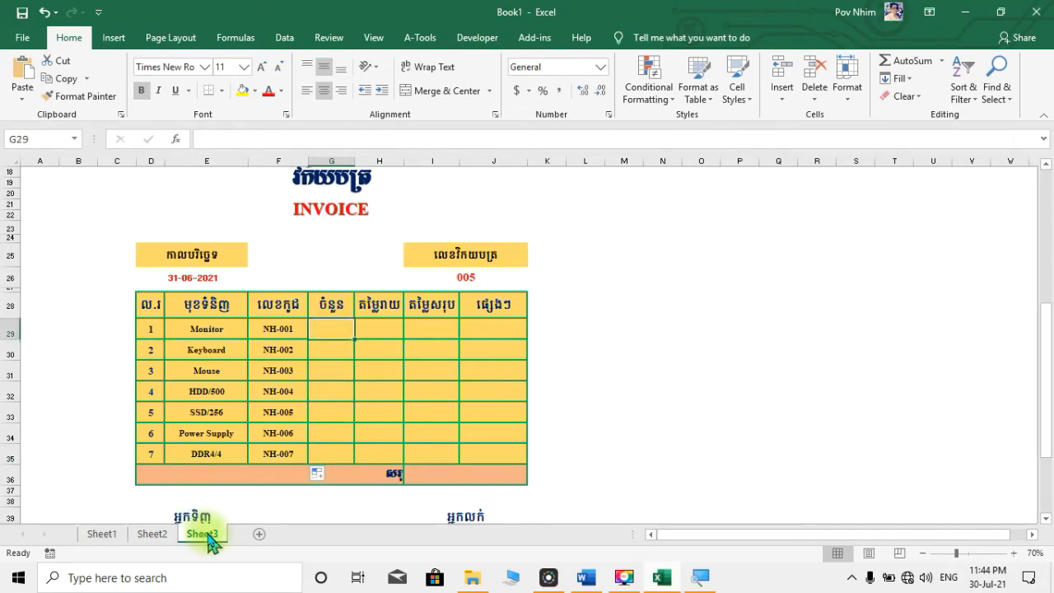
{"action": "left_click", "coordinate": [111, 539]}
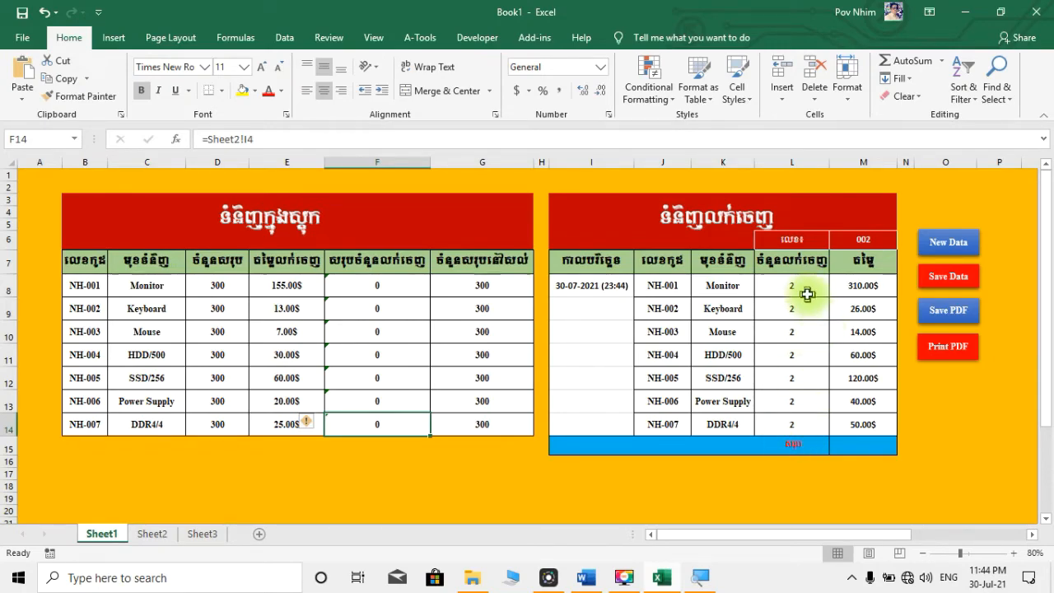
{"action": "left_click", "coordinate": [151, 533]}
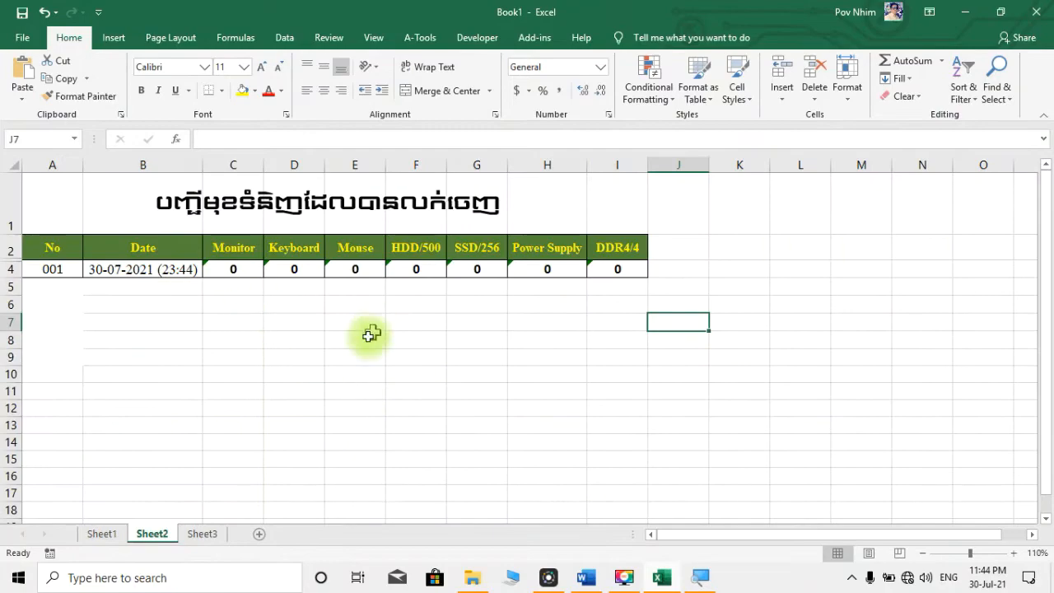
{"action": "left_click", "coordinate": [201, 534]}
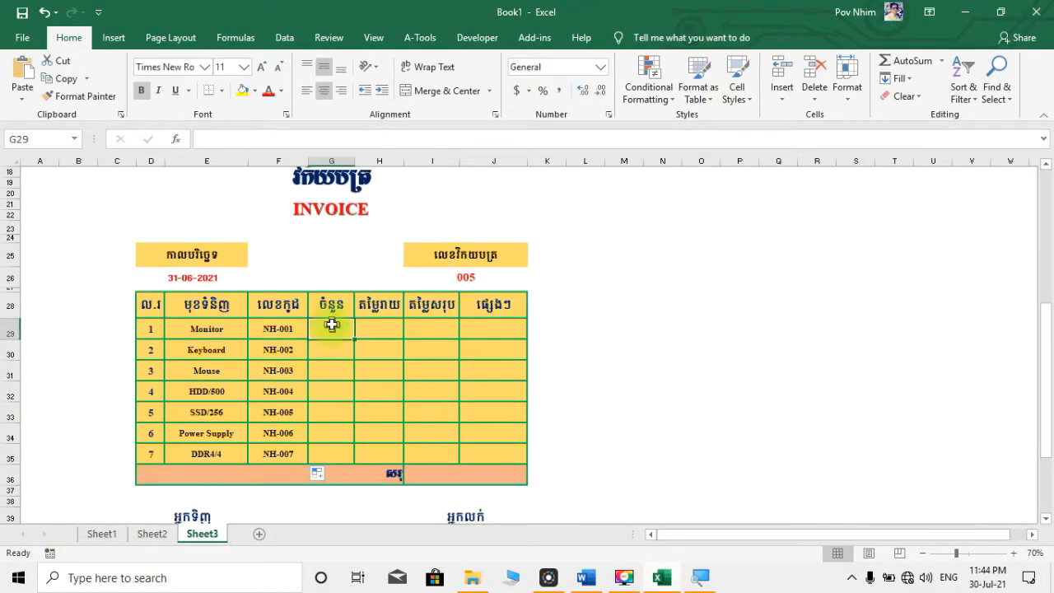
Step: Link the Monitor quantity in G29 of the invoice to the sold quantity with =Sheet1!L8
{"action": "type", "text": "="}
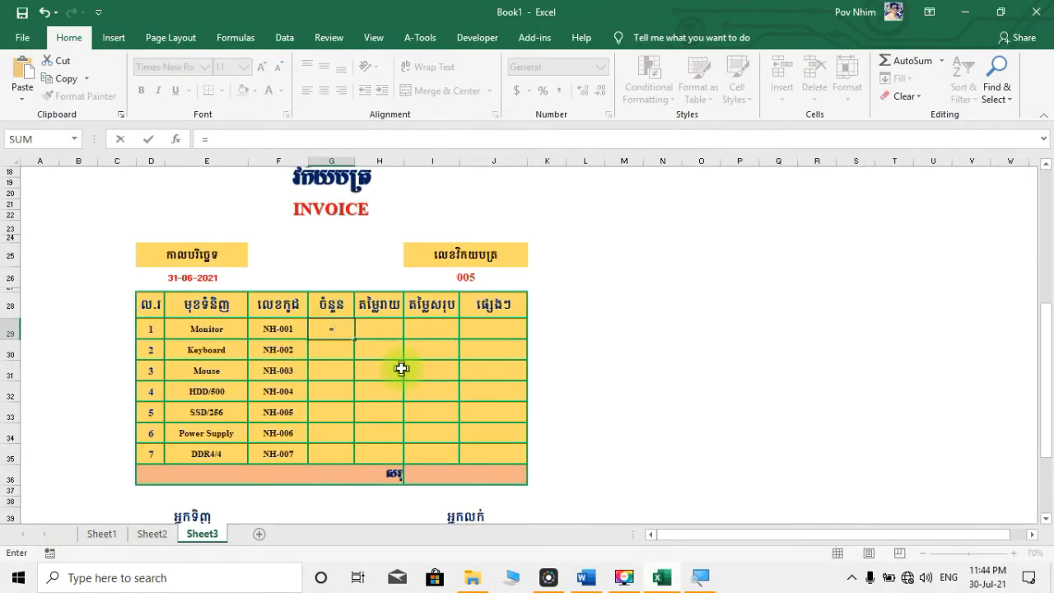
{"action": "left_click", "coordinate": [102, 534]}
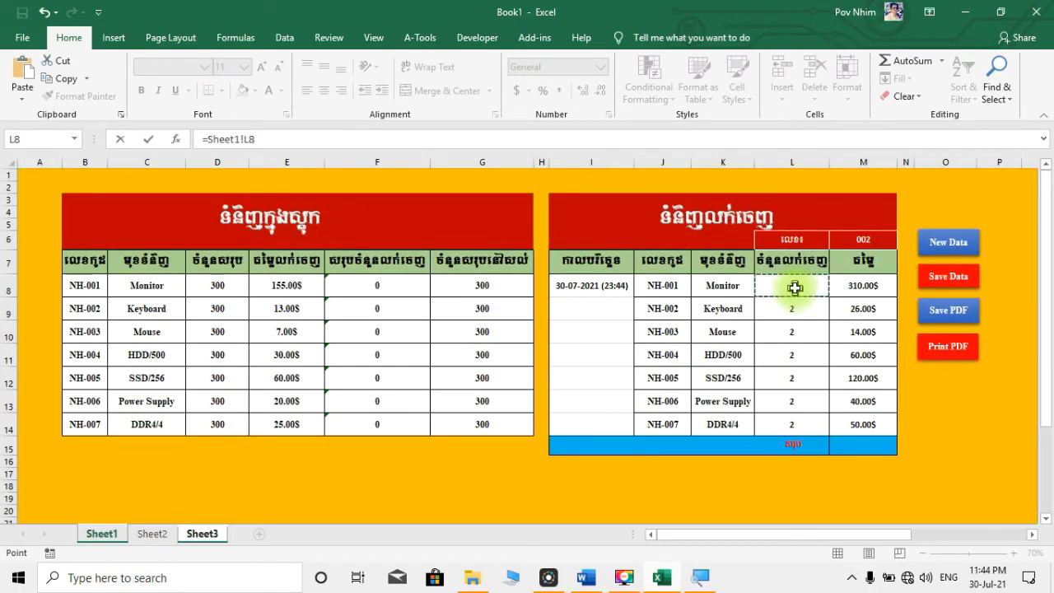
{"action": "key", "text": "Return"}
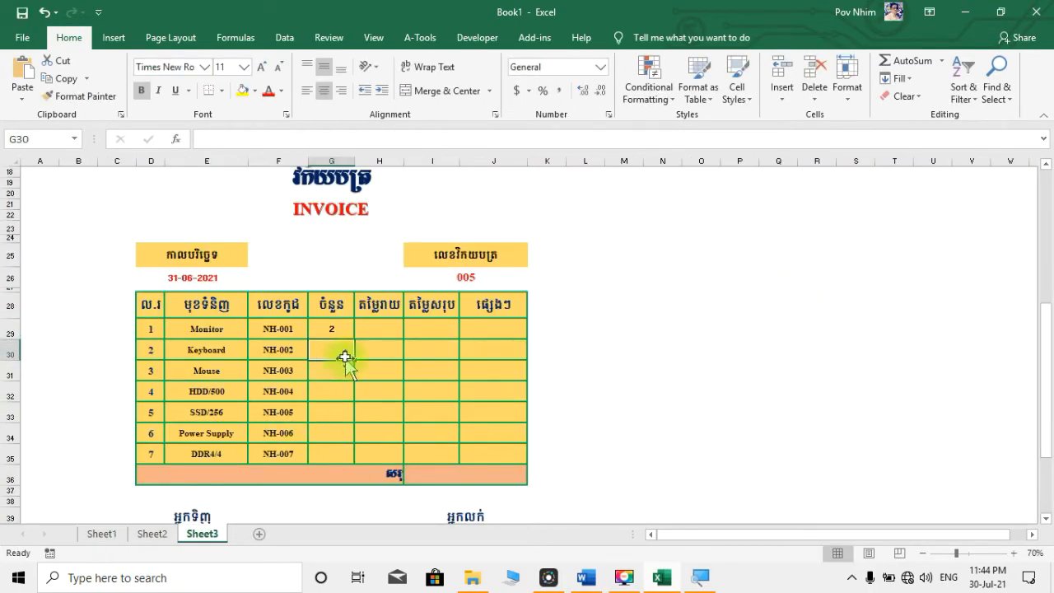
{"action": "left_click", "coordinate": [337, 327]}
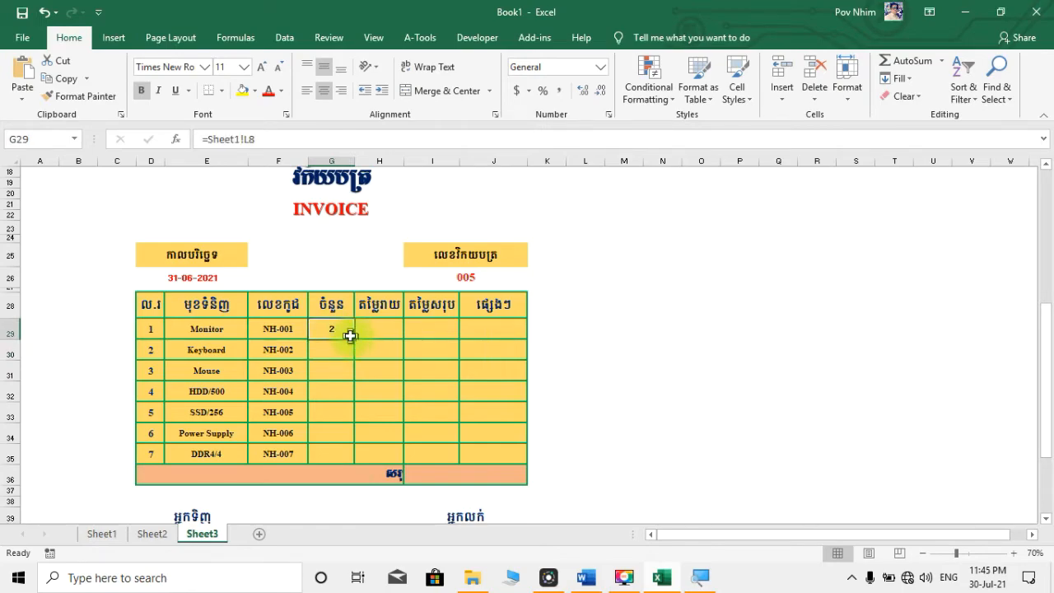
Step: Fill the Monitor row's quantity formula in G29 down to G35 for all seven invoice items
{"action": "left_click_drag", "start_coordinate": [355, 339], "coordinate": [357, 461]}
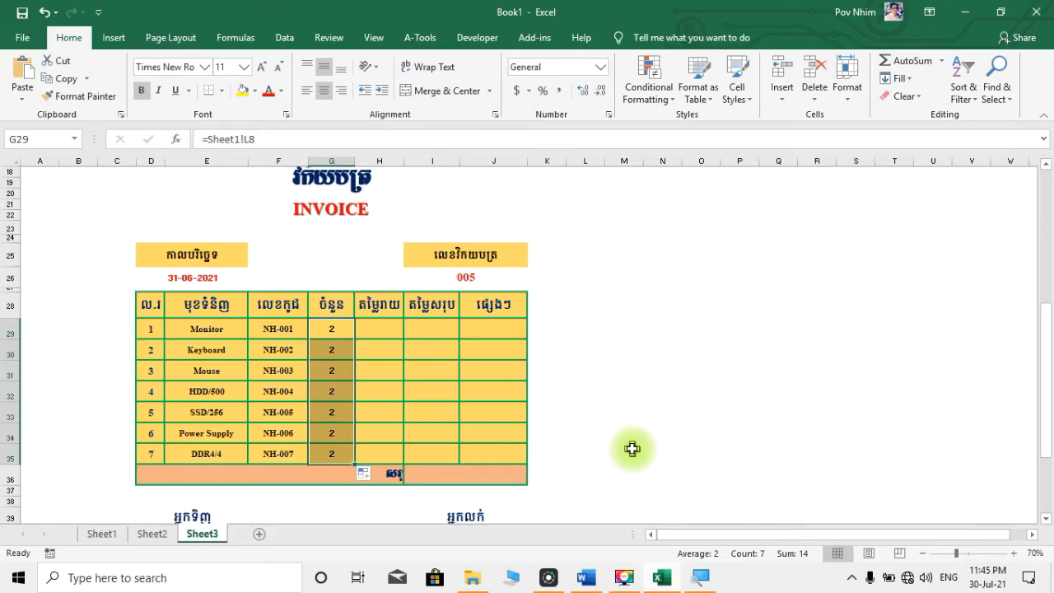
{"action": "left_click", "coordinate": [331, 331]}
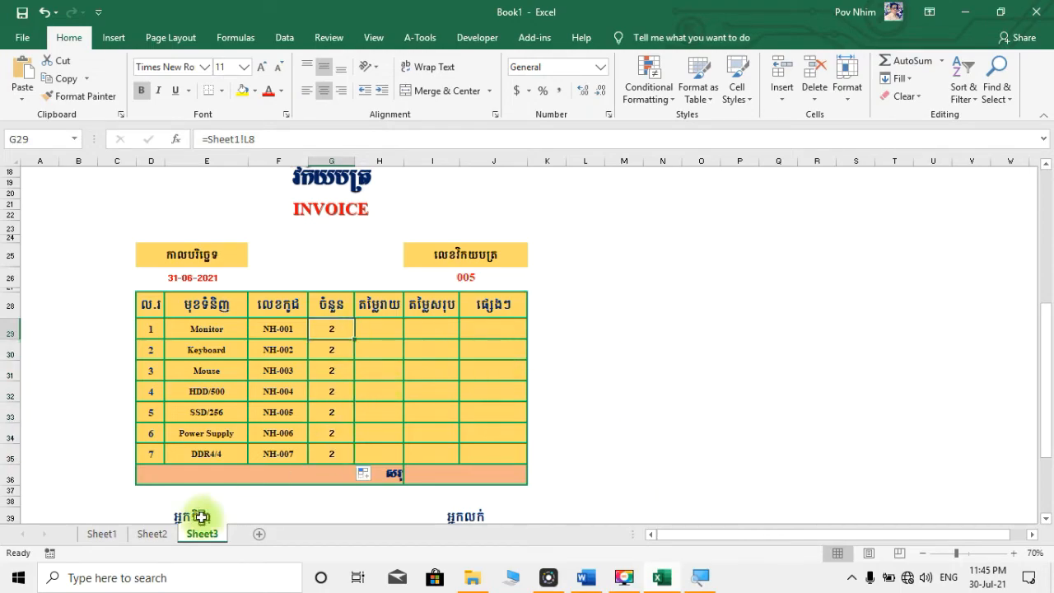
Step: Set the Monitor's sold quantity to 3 in L8 on Sheet1 and check the linked quantity on the Sheet3 invoice
{"action": "left_click", "coordinate": [102, 534]}
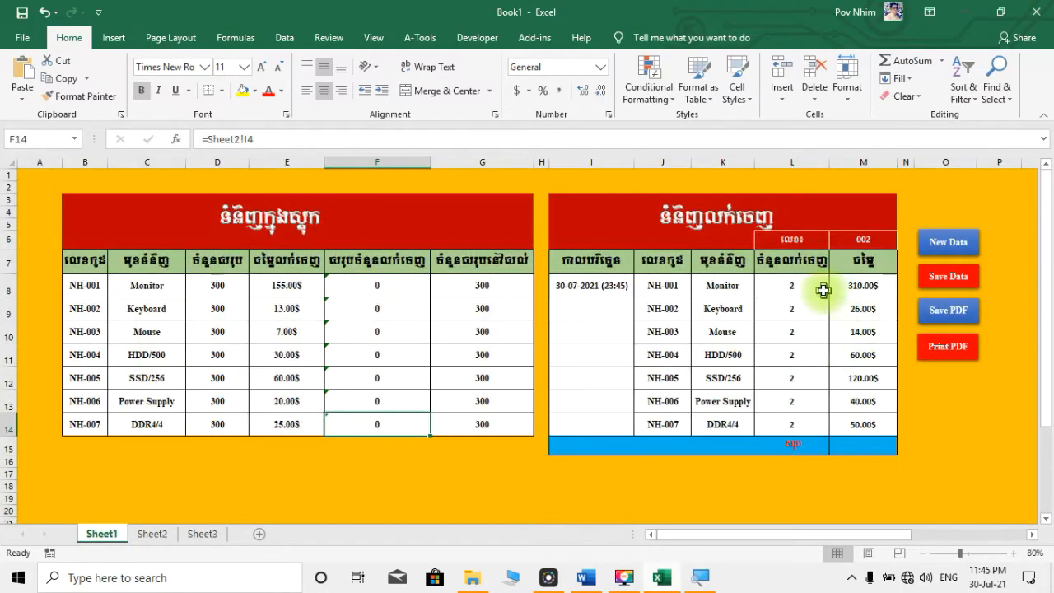
{"action": "left_click", "coordinate": [822, 290]}
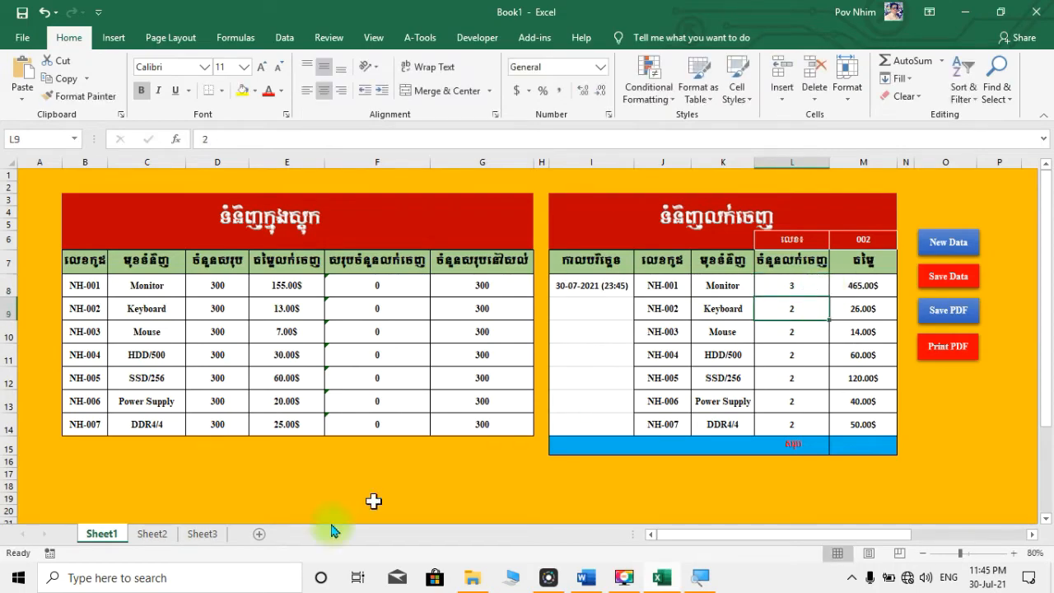
{"action": "left_click", "coordinate": [155, 533]}
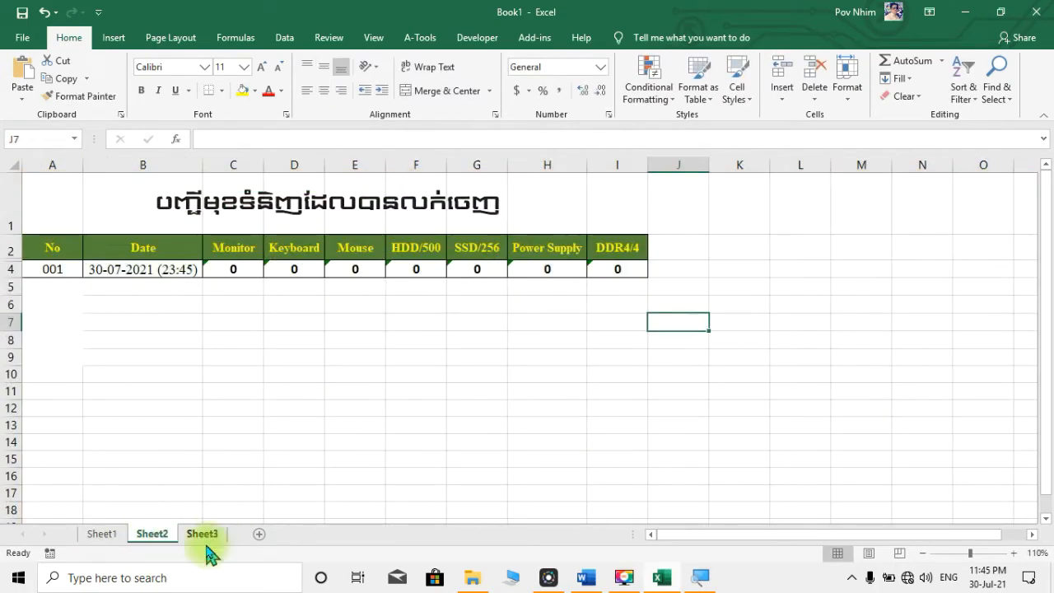
{"action": "left_click", "coordinate": [202, 533]}
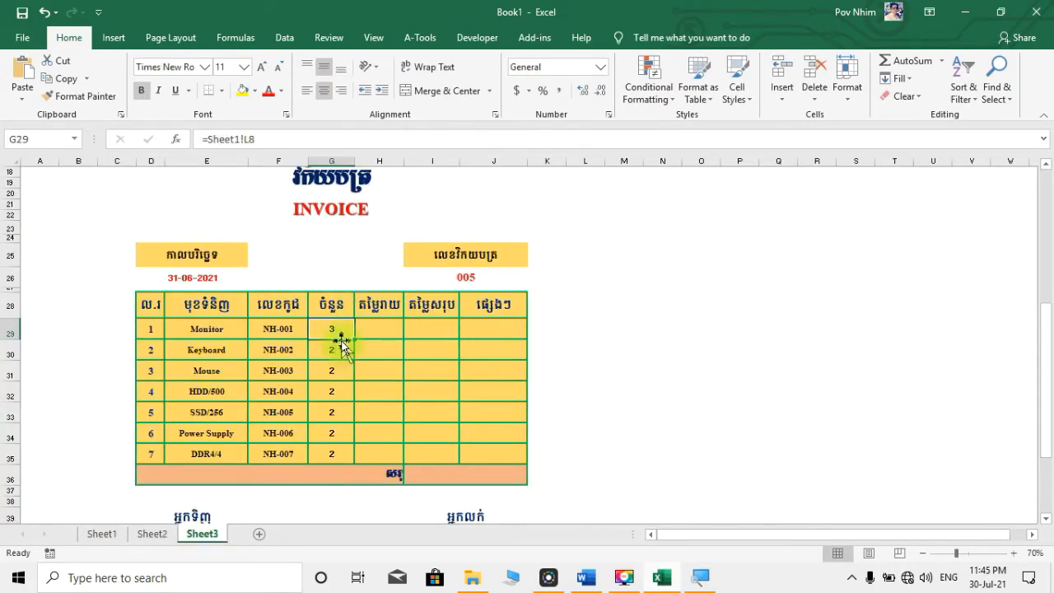
Step: Set the Monitor's sold quantity in L8 on Sheet1 to 2 and return to the Sheet3 invoice
{"action": "left_click", "coordinate": [113, 535]}
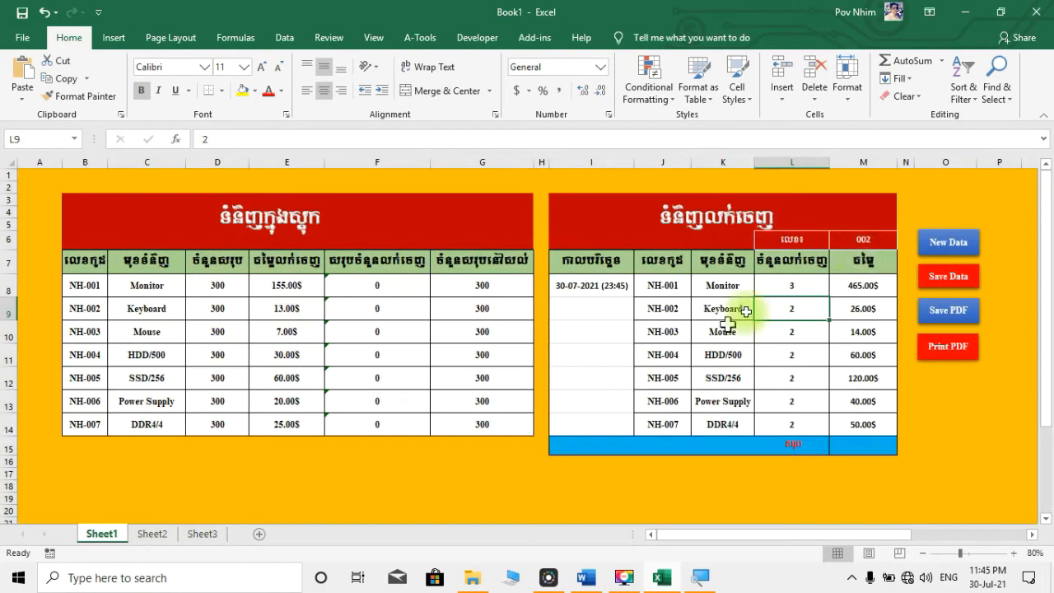
{"action": "left_click", "coordinate": [812, 286]}
{"action": "type", "text": "2"}
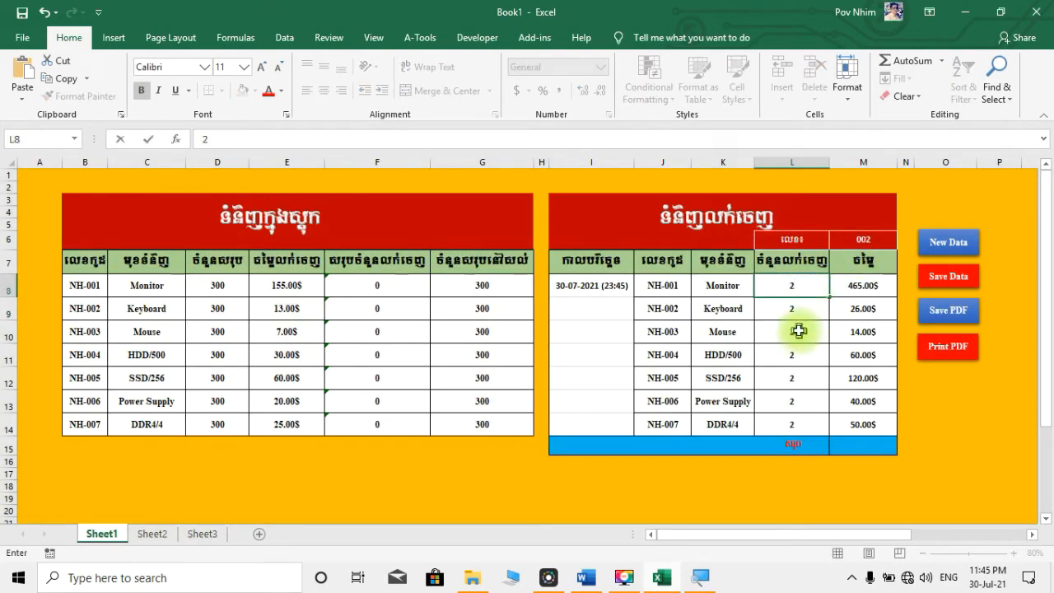
{"action": "key", "text": "Return"}
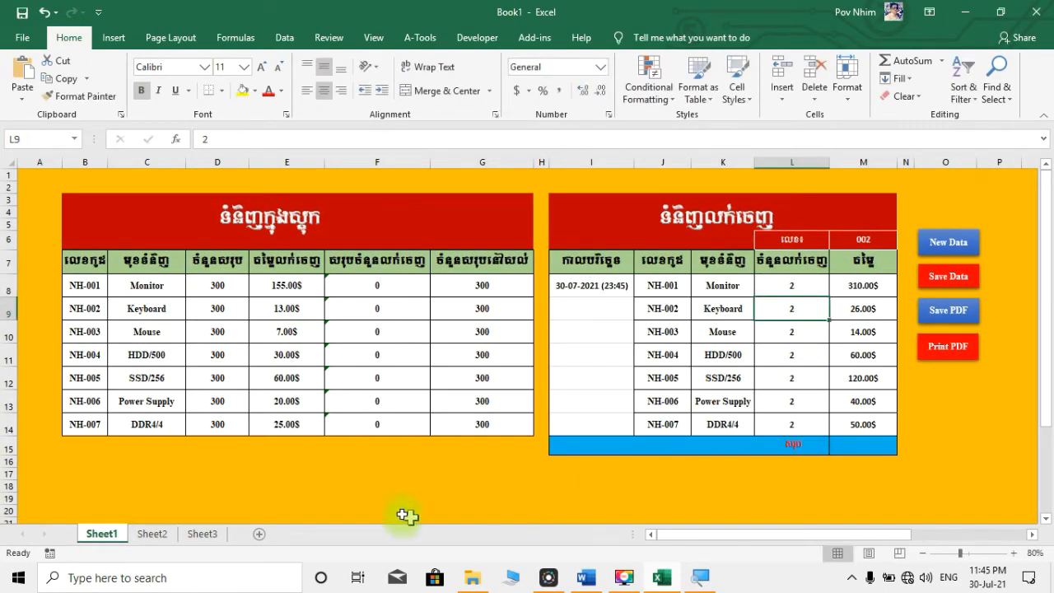
{"action": "left_click", "coordinate": [200, 535]}
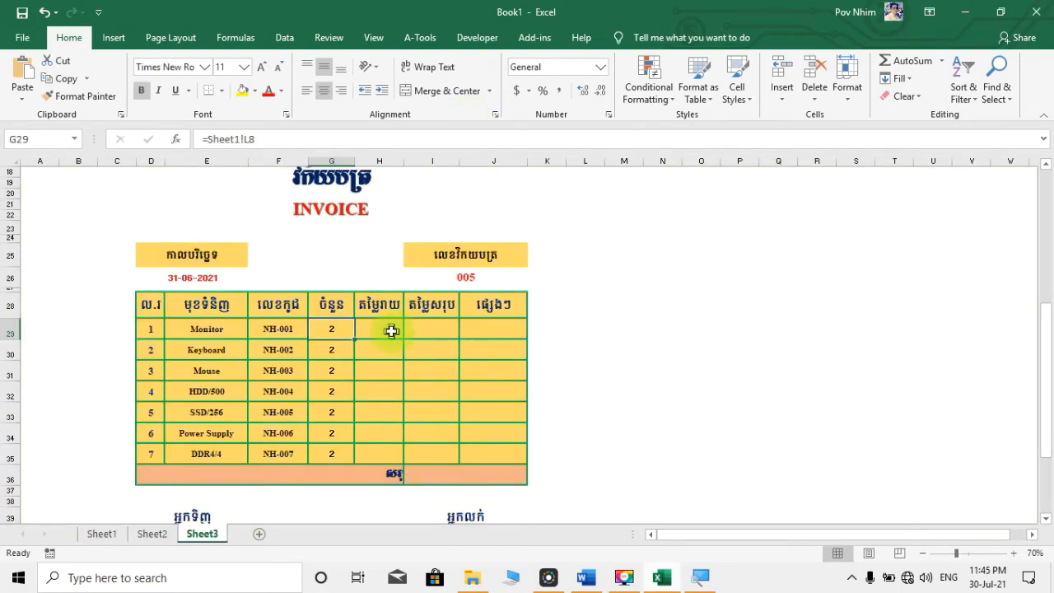
Step: Link the Monitor's unit price in H29 of the Sheet3 invoice to the selling price with =Sheet1!E8
{"action": "left_click", "coordinate": [97, 537]}
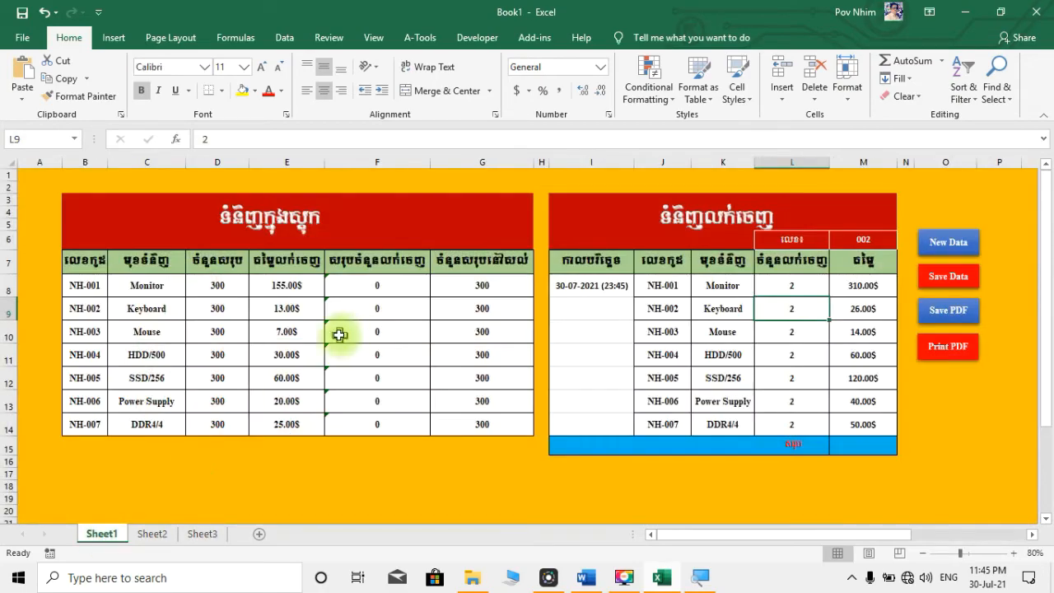
{"action": "left_click", "coordinate": [201, 534]}
{"action": "left_click", "coordinate": [374, 331]}
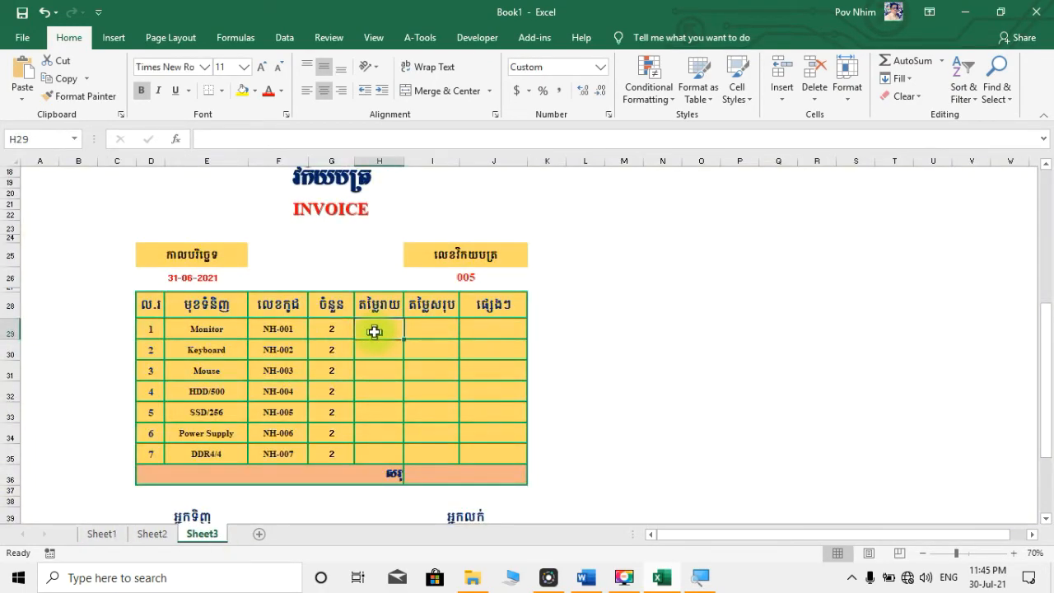
{"action": "type", "text": "="}
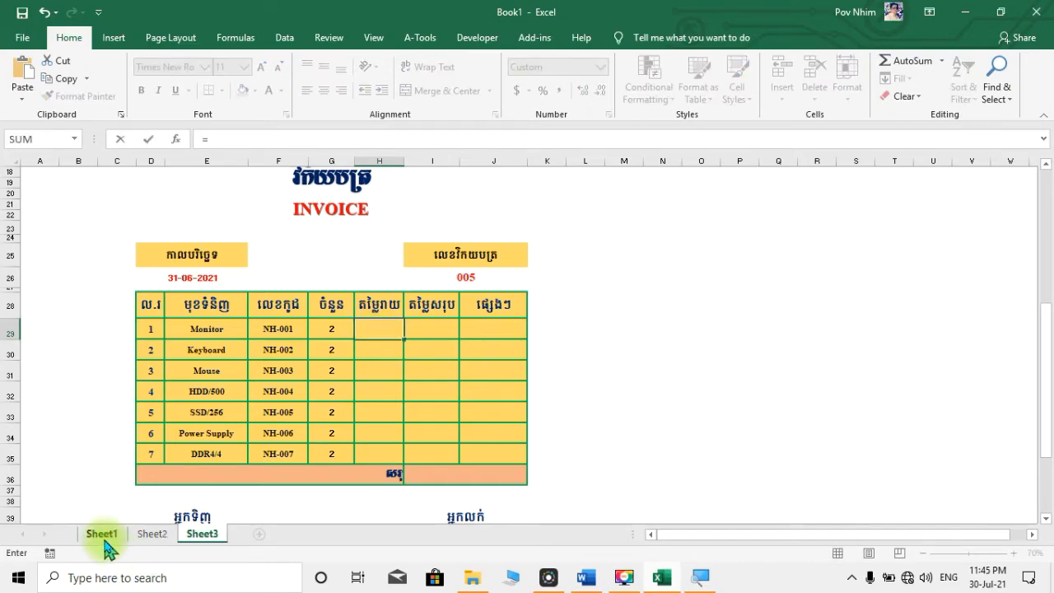
{"action": "left_click", "coordinate": [102, 534]}
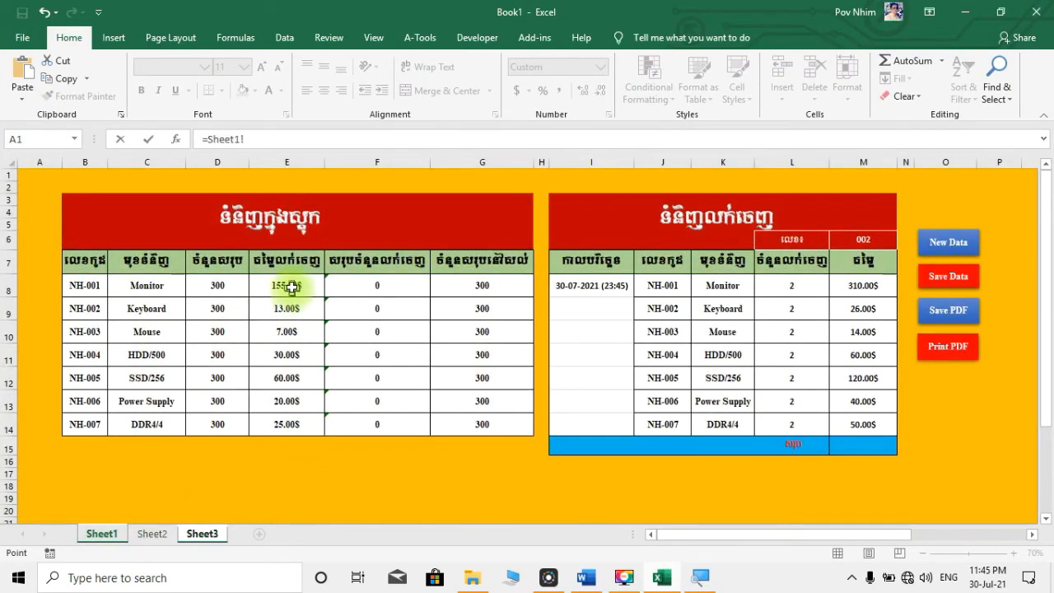
{"action": "key", "text": "Return"}
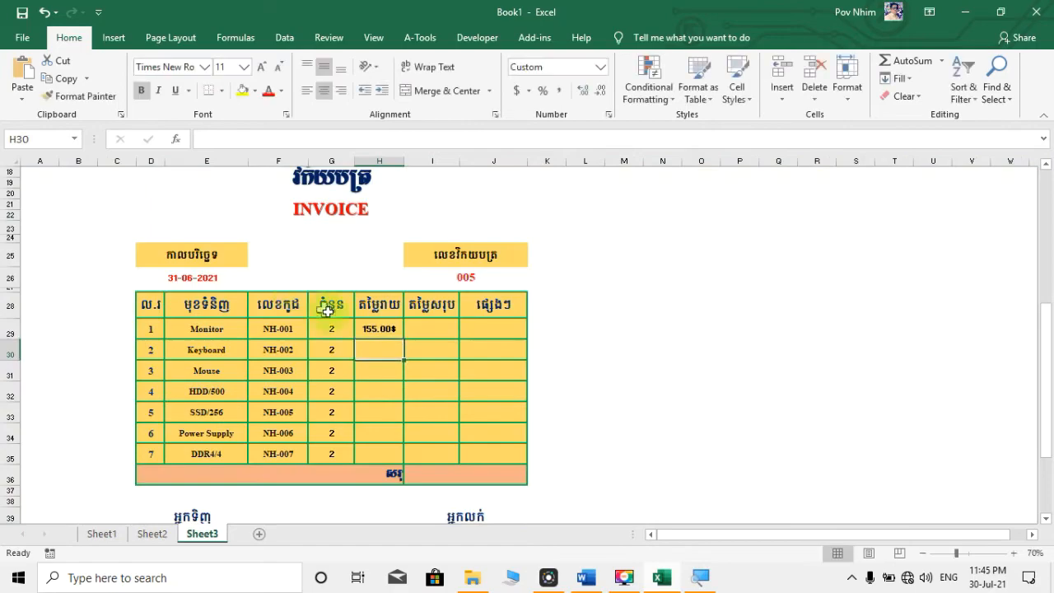
Step: Fill the unit price formula in H29 down to H35 for the remaining invoice items
{"action": "left_click", "coordinate": [391, 329]}
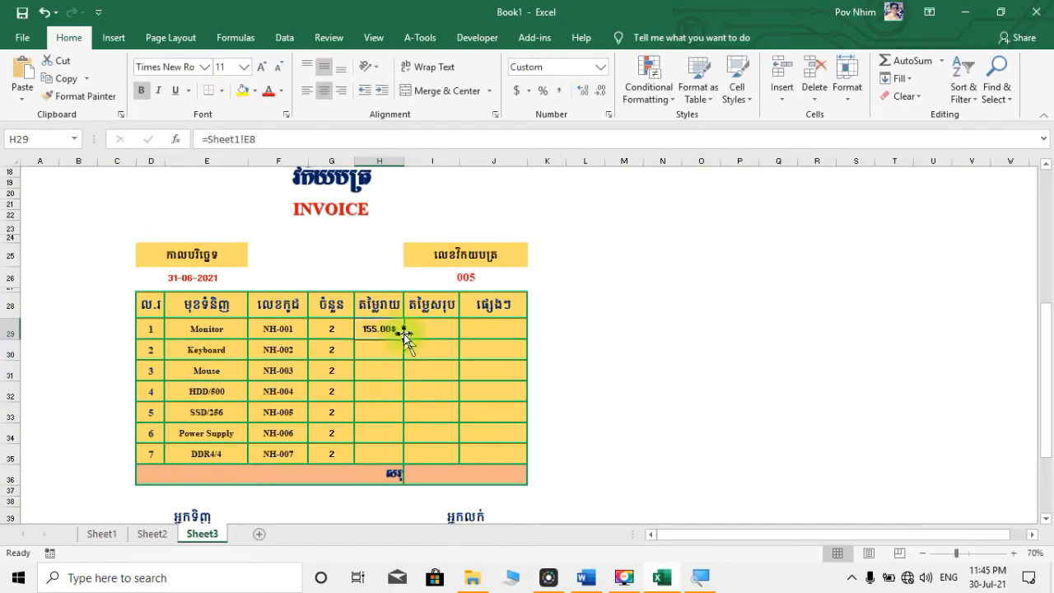
{"action": "left_click_drag", "start_coordinate": [405, 338], "coordinate": [412, 461]}
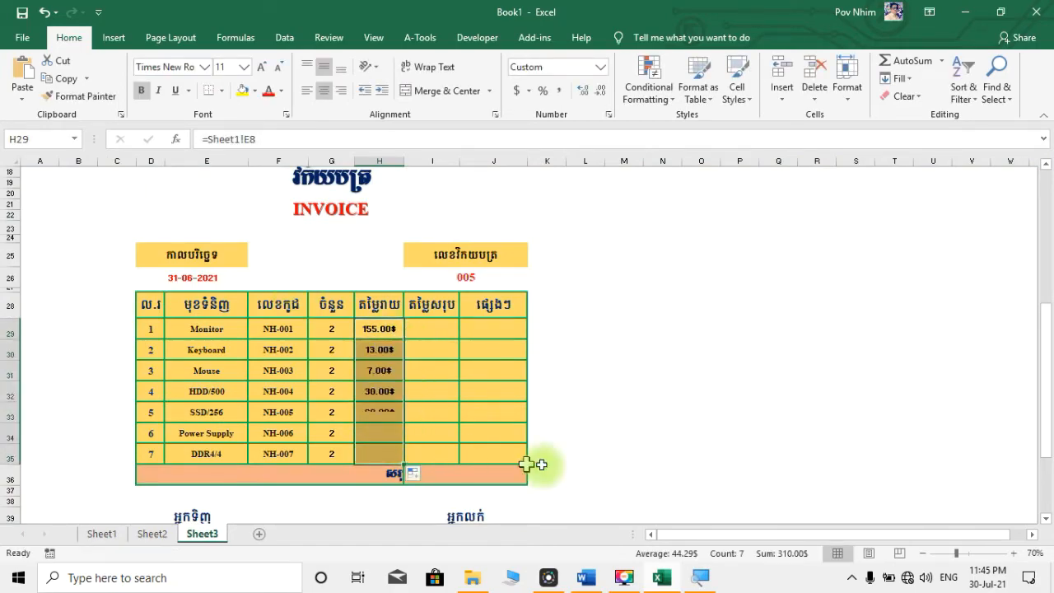
{"action": "left_click", "coordinate": [383, 331]}
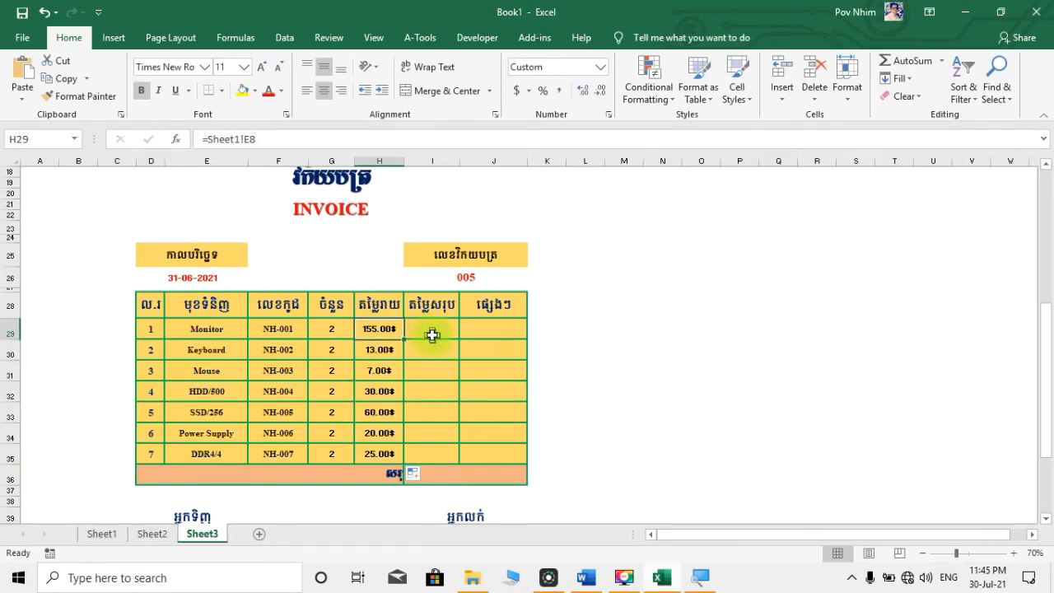
Step: Link the Monitor's total price in I29 of the Sheet3 invoice to the sales amount with =Sheet1!M8
{"action": "left_click", "coordinate": [101, 535]}
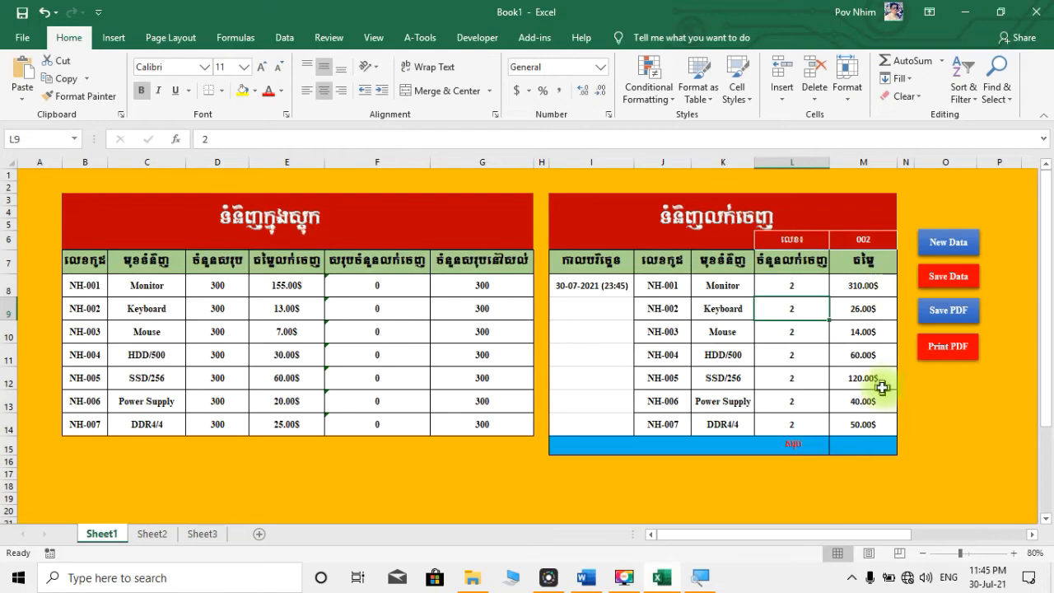
{"action": "left_click", "coordinate": [202, 535]}
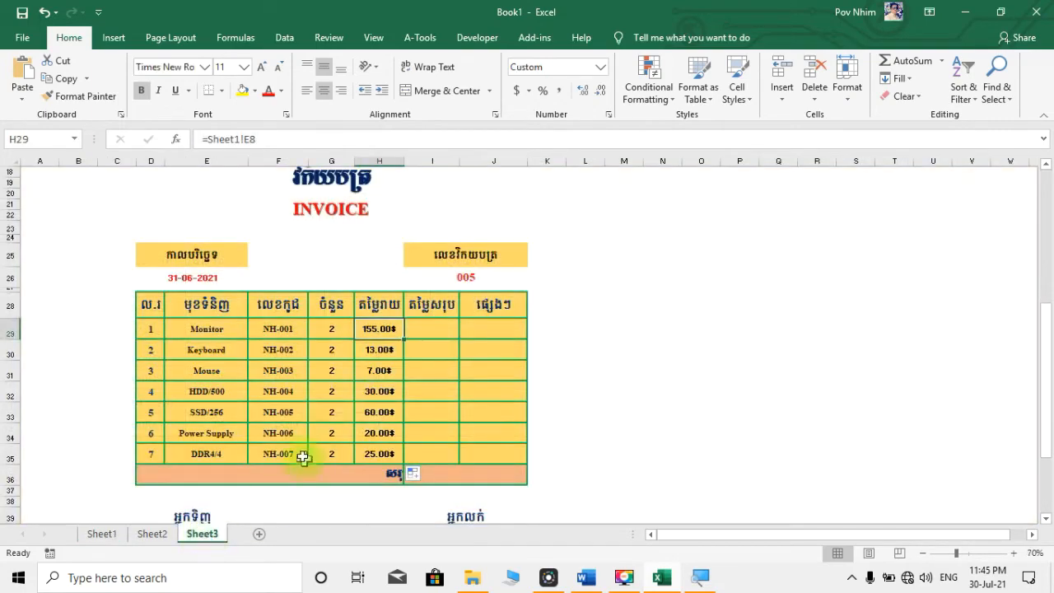
{"action": "left_click", "coordinate": [440, 328]}
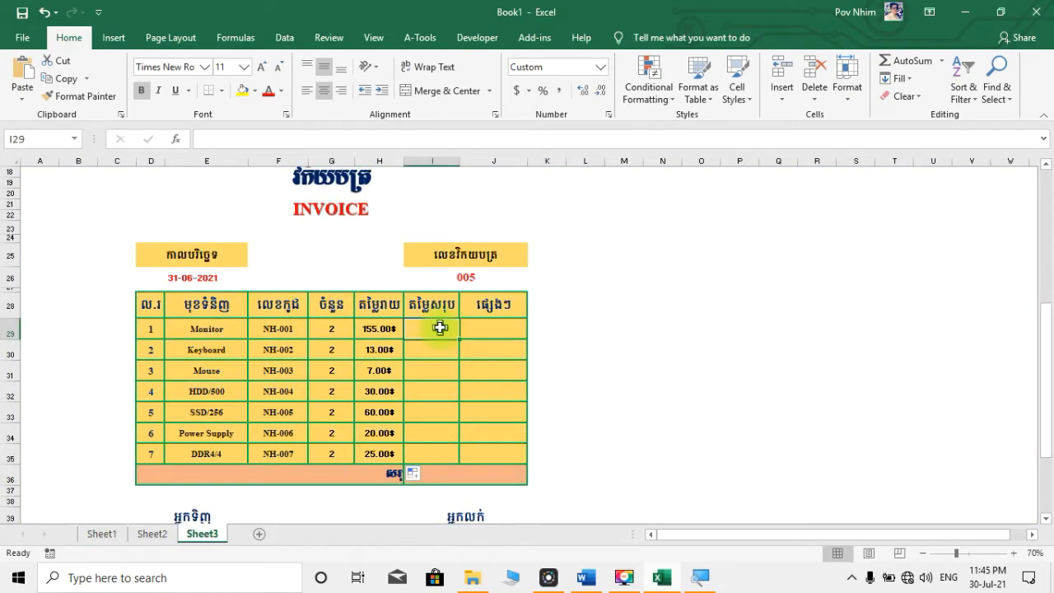
{"action": "type", "text": "="}
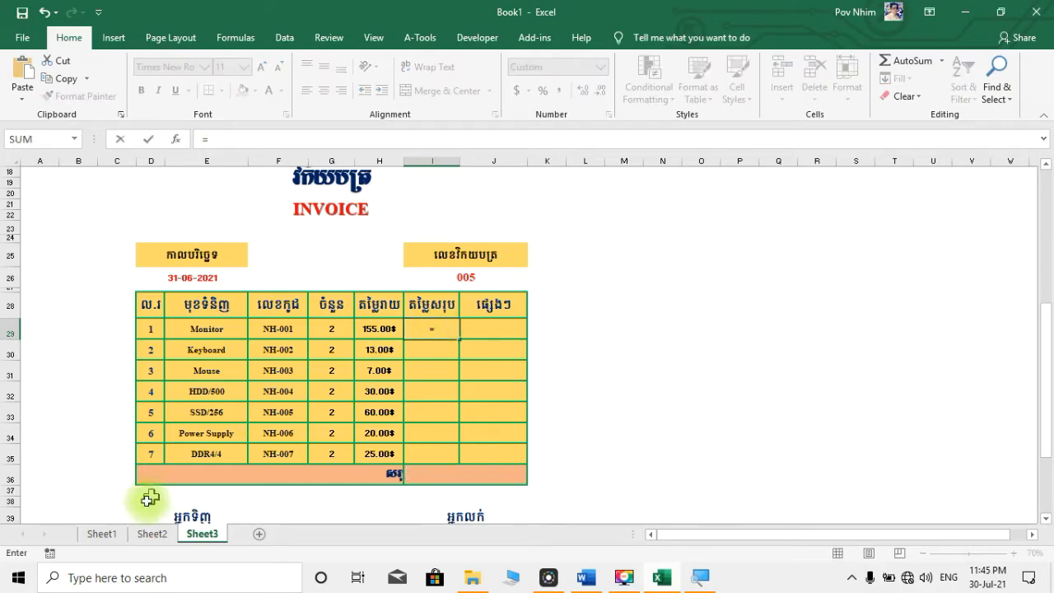
{"action": "left_click", "coordinate": [100, 534]}
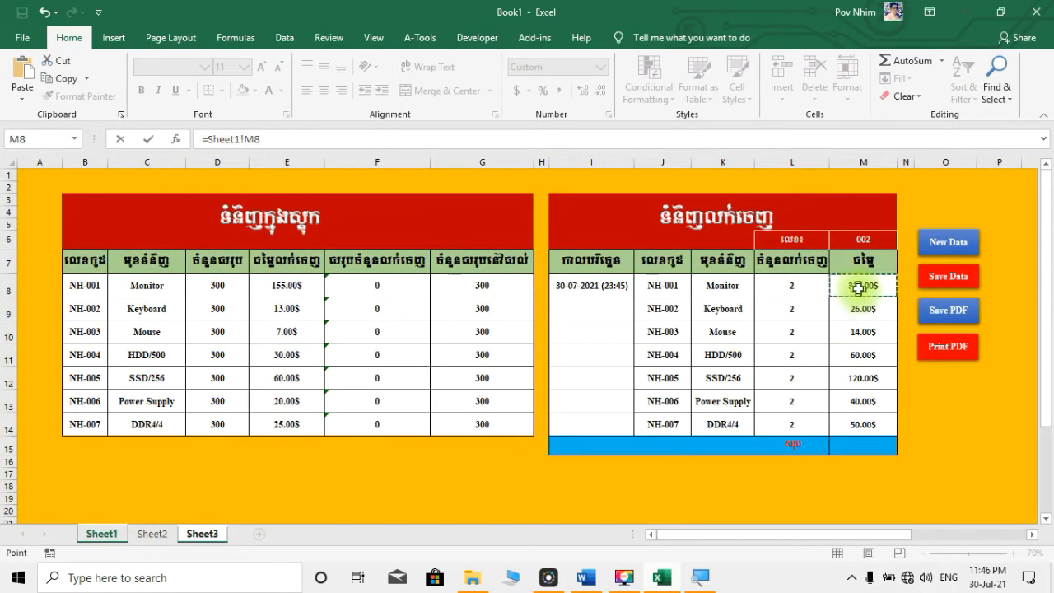
{"action": "key", "text": "Return"}
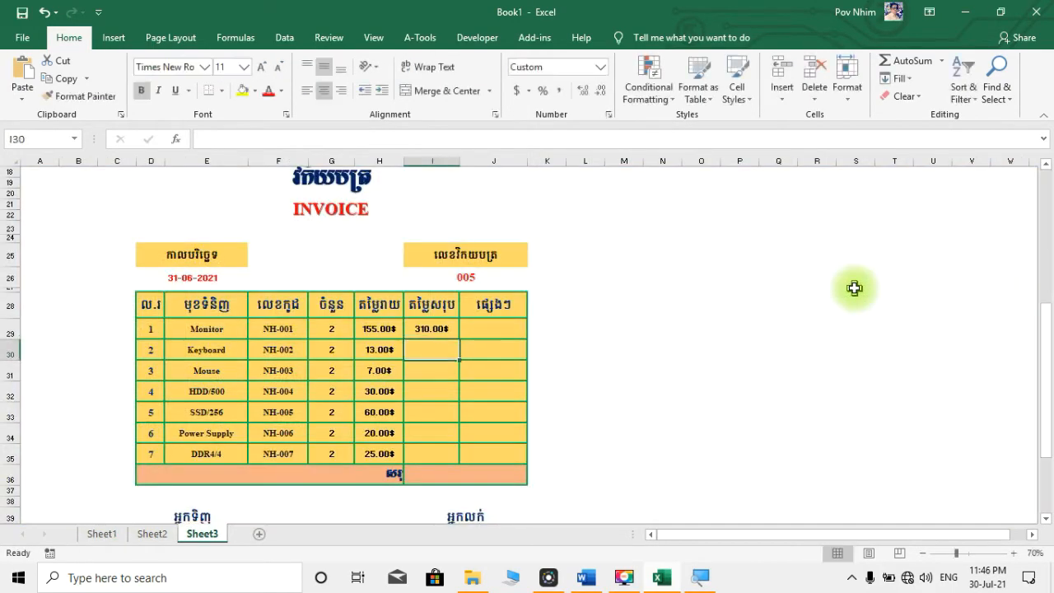
Step: Fill the total price formula in I29 down to I35 for the remaining invoice items
{"action": "left_click", "coordinate": [438, 328]}
{"action": "left_click_drag", "start_coordinate": [461, 338], "coordinate": [463, 462]}
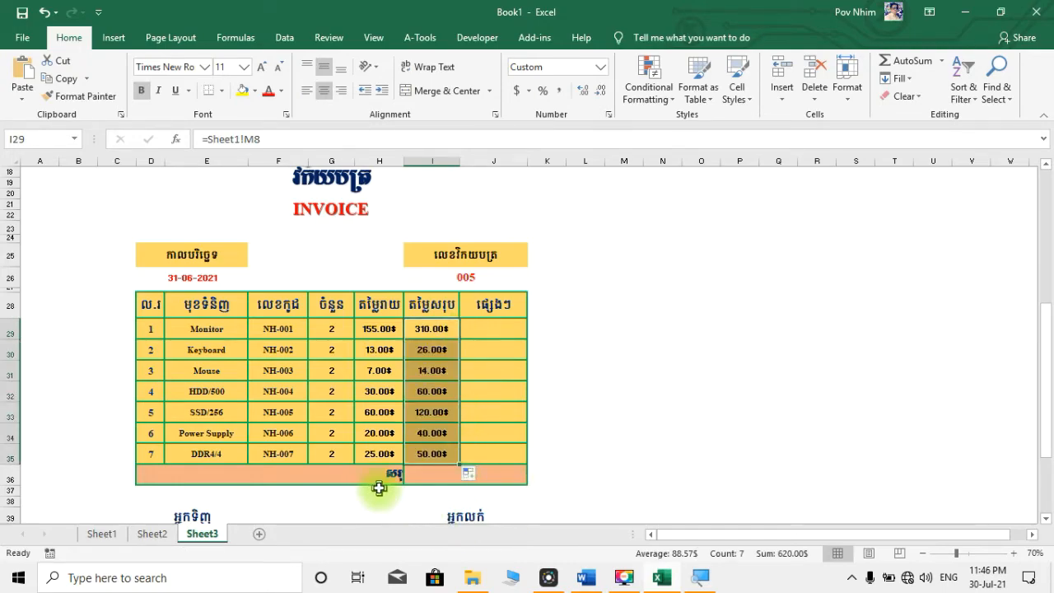
{"action": "left_click", "coordinate": [745, 350]}
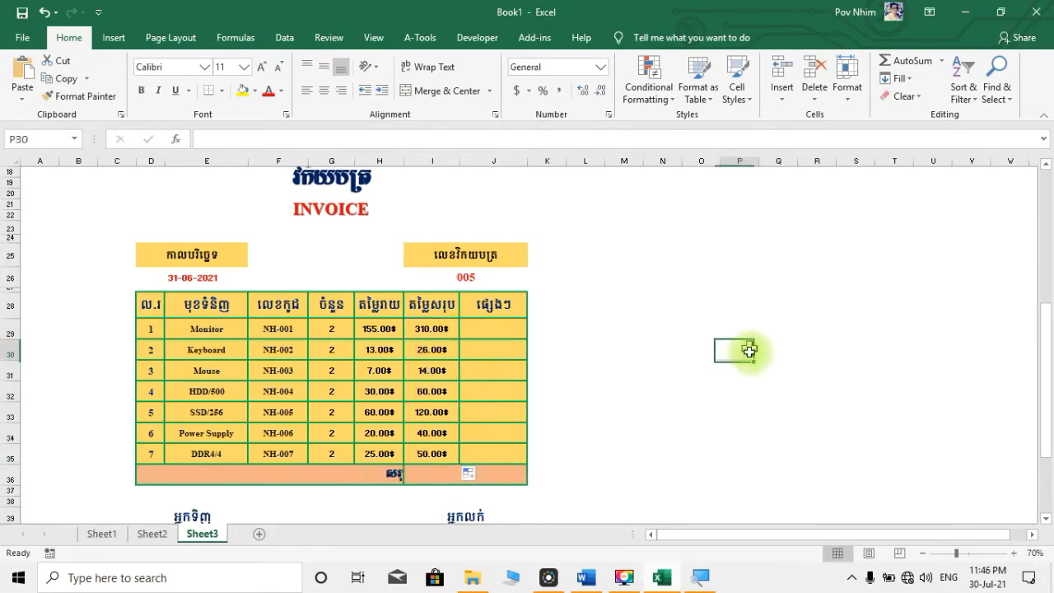
Step: Shorten the leading spaces of the total label in D36 and link the invoice's grand total in I36 with =Sheet1!M15
{"action": "left_click", "coordinate": [393, 473]}
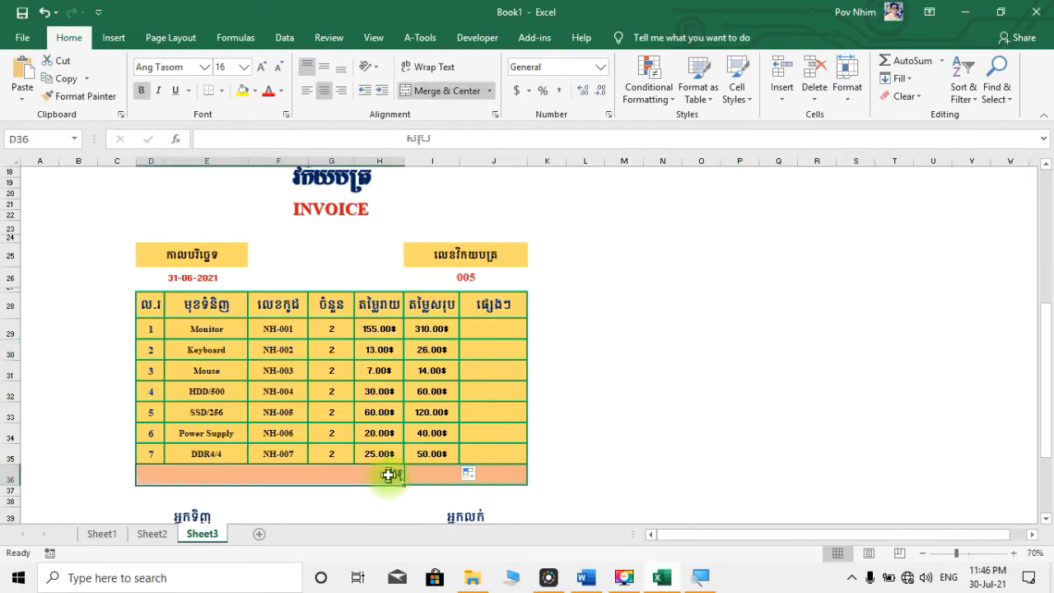
{"action": "left_click", "coordinate": [407, 140]}
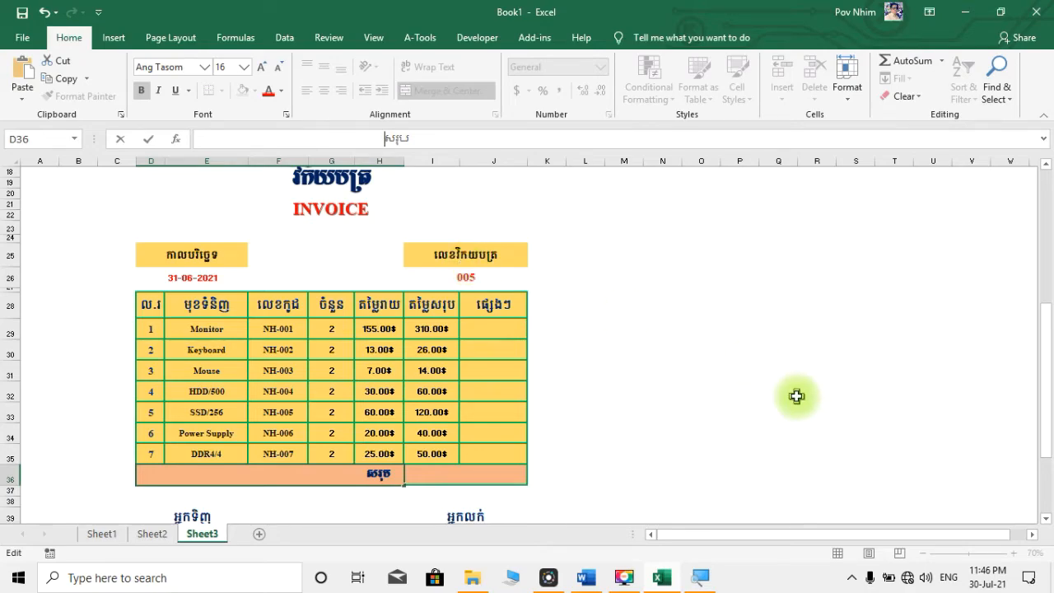
{"action": "left_click", "coordinate": [442, 473]}
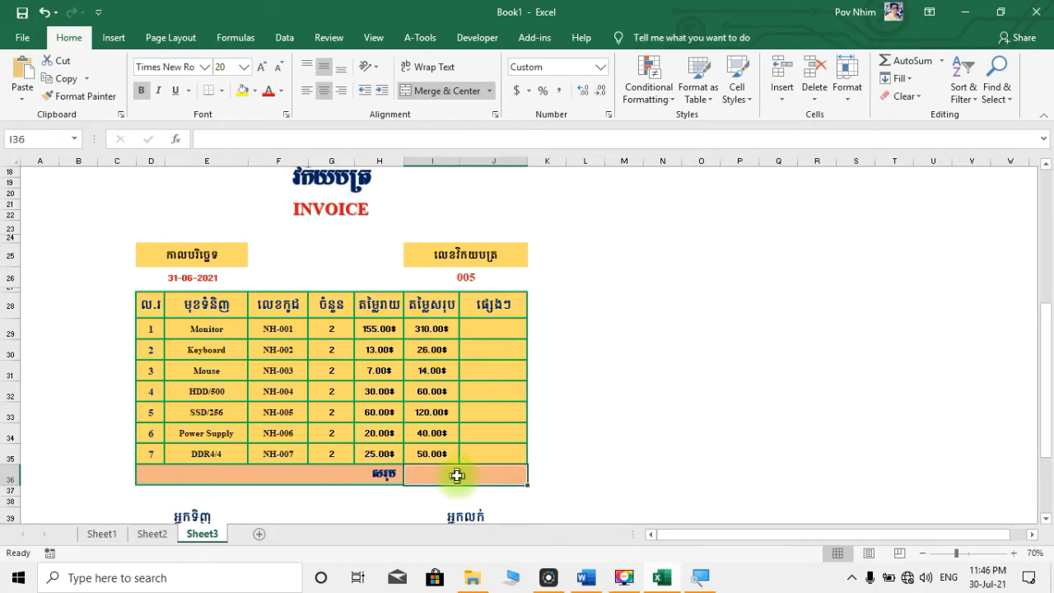
{"action": "type", "text": "="}
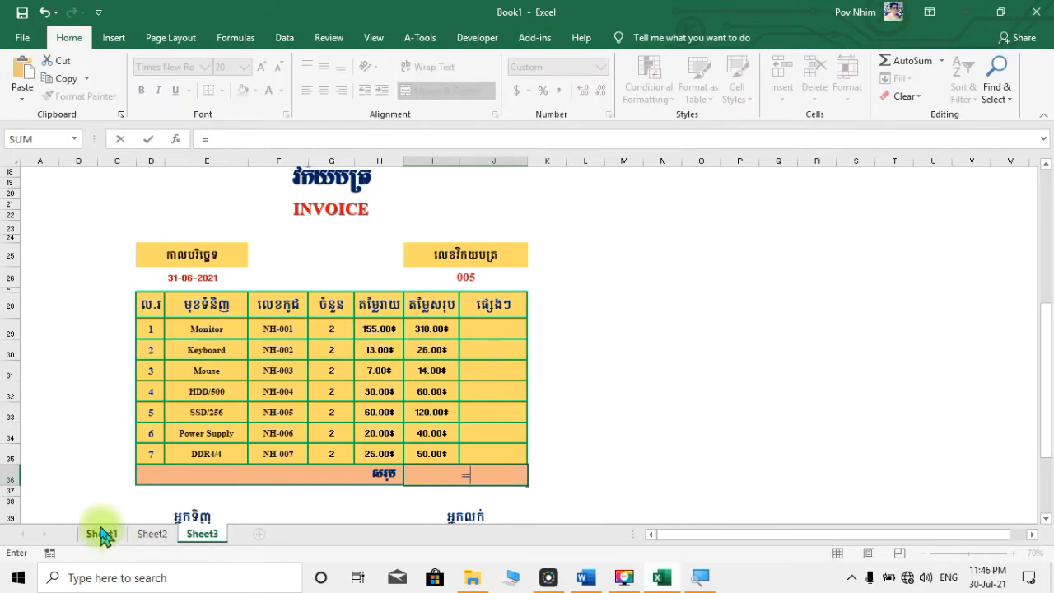
{"action": "left_click", "coordinate": [101, 533]}
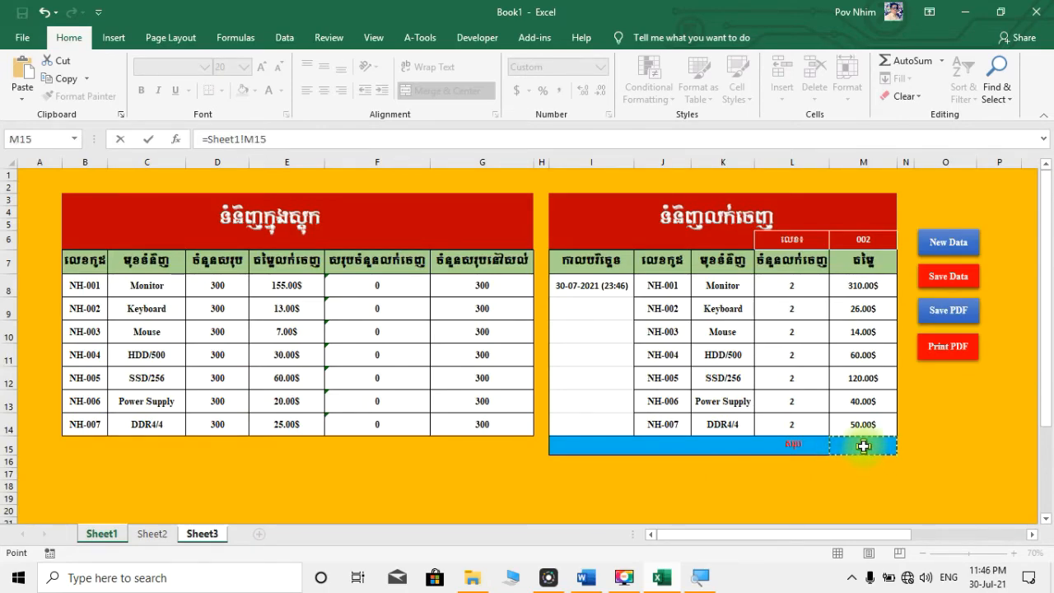
{"action": "key", "text": "Return"}
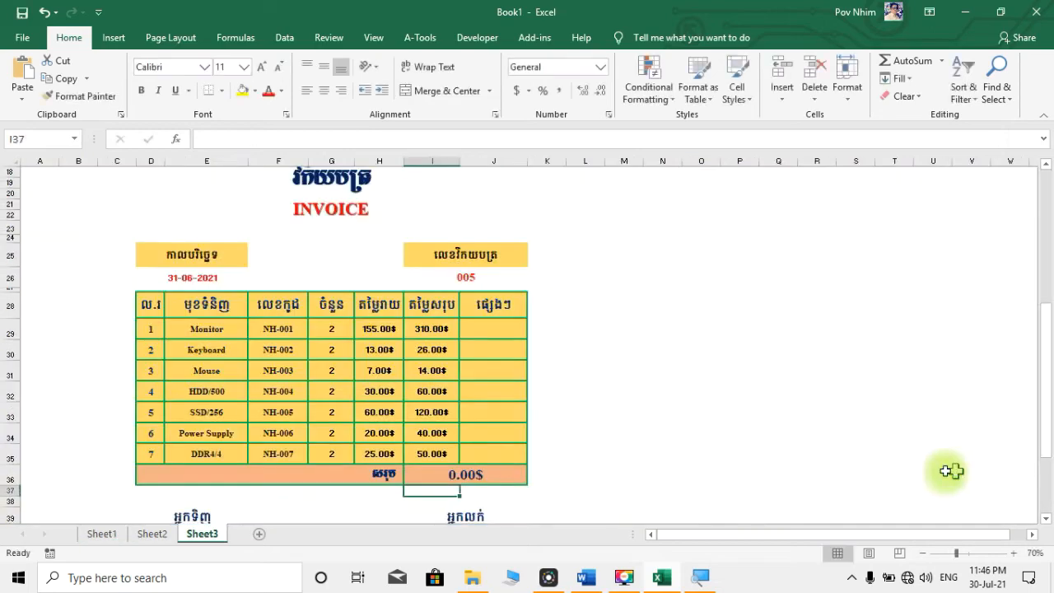
{"action": "left_click", "coordinate": [491, 476]}
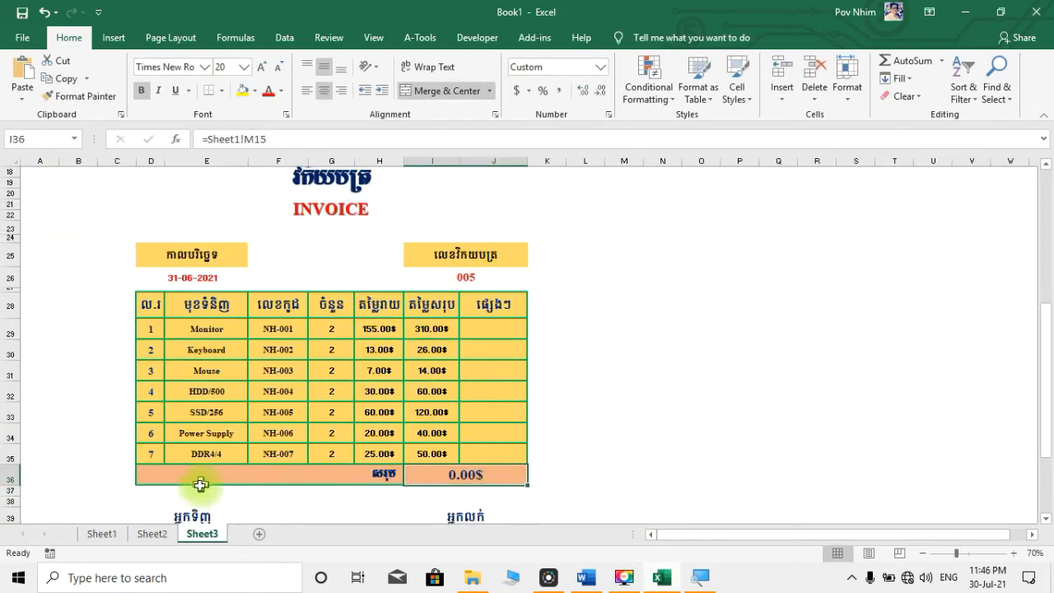
Step: Total the sales amounts in cell M15 of Sheet1 with =Sum(M8:M14)
{"action": "left_click", "coordinate": [99, 535]}
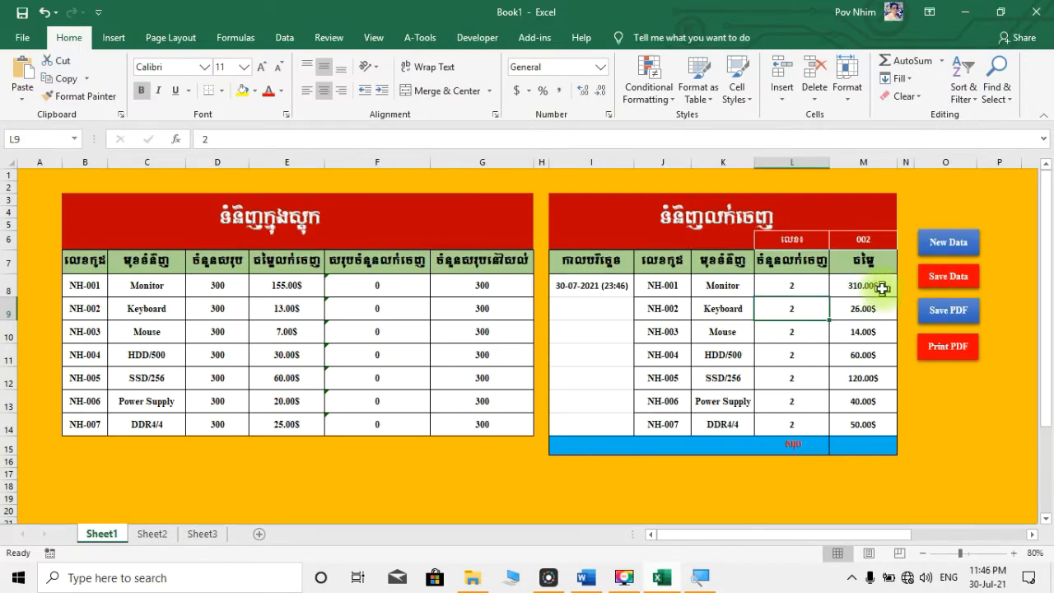
{"action": "left_click", "coordinate": [872, 448]}
{"action": "double_click", "coordinate": [872, 448]}
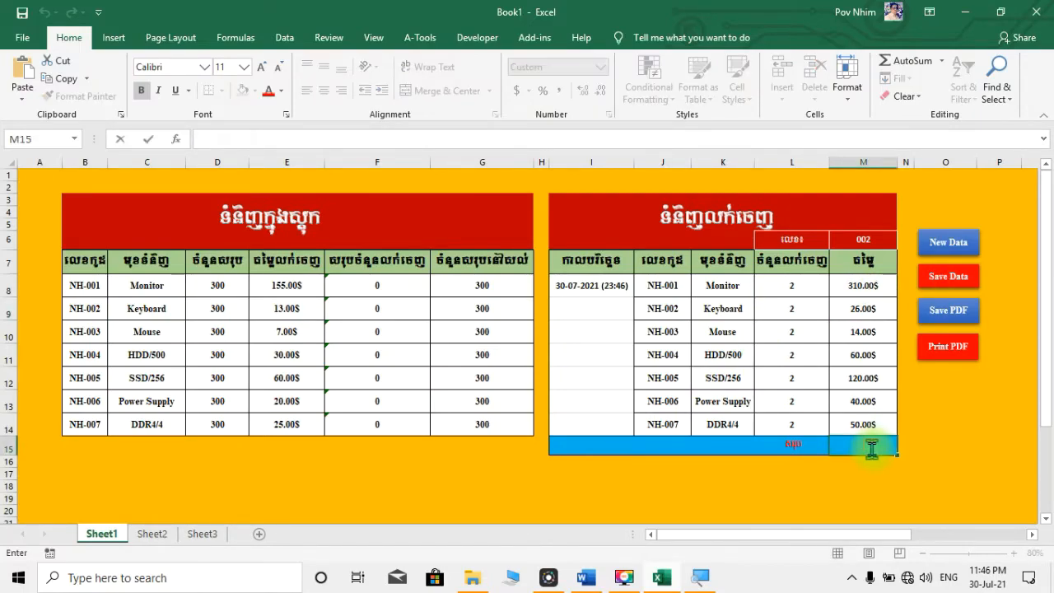
{"action": "type", "text": "="}
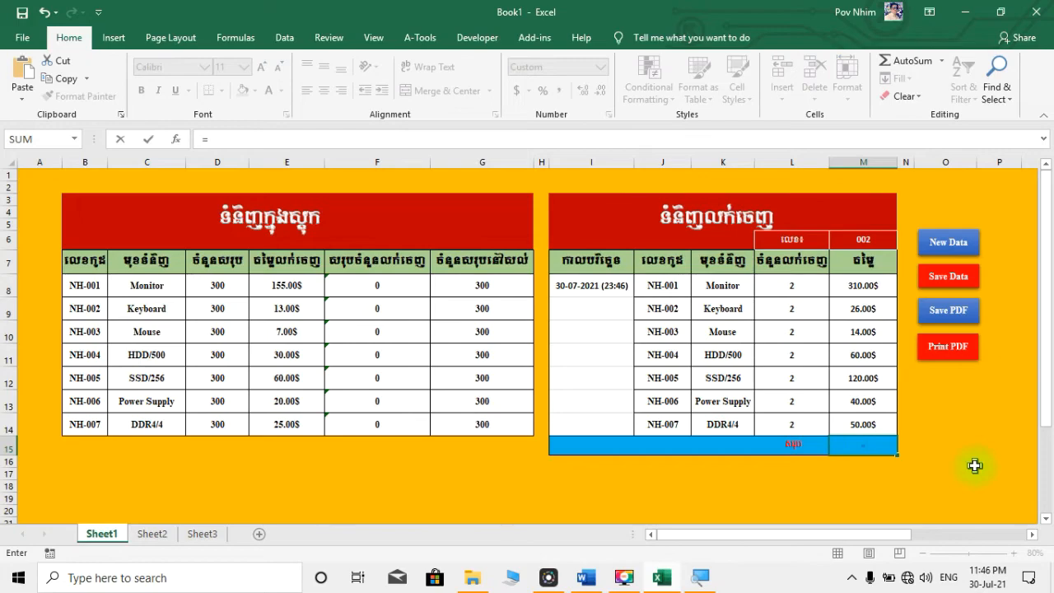
{"action": "type", "text": "su"}
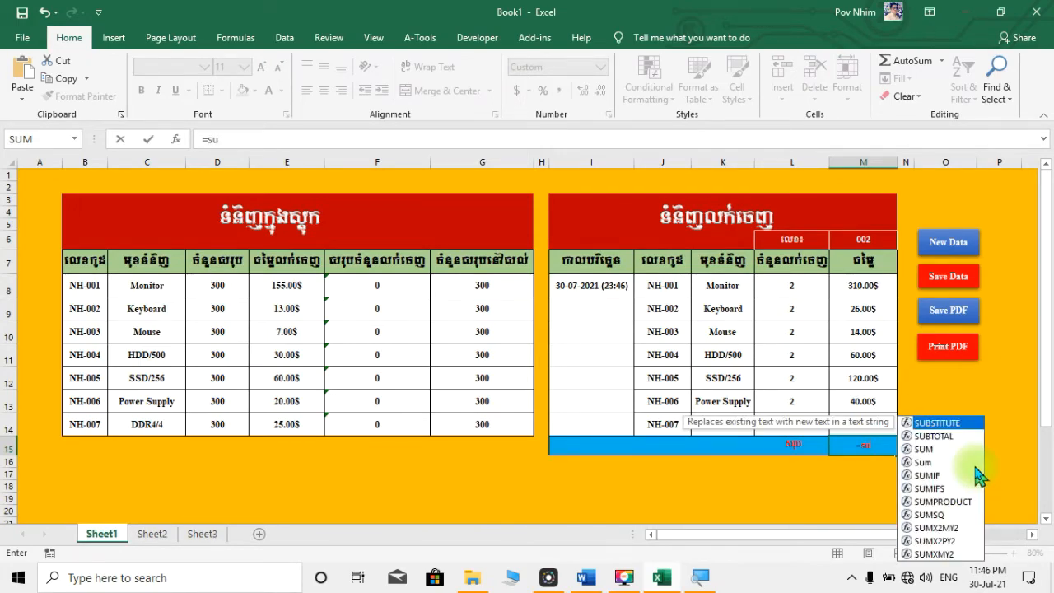
{"action": "double_click", "coordinate": [923, 463]}
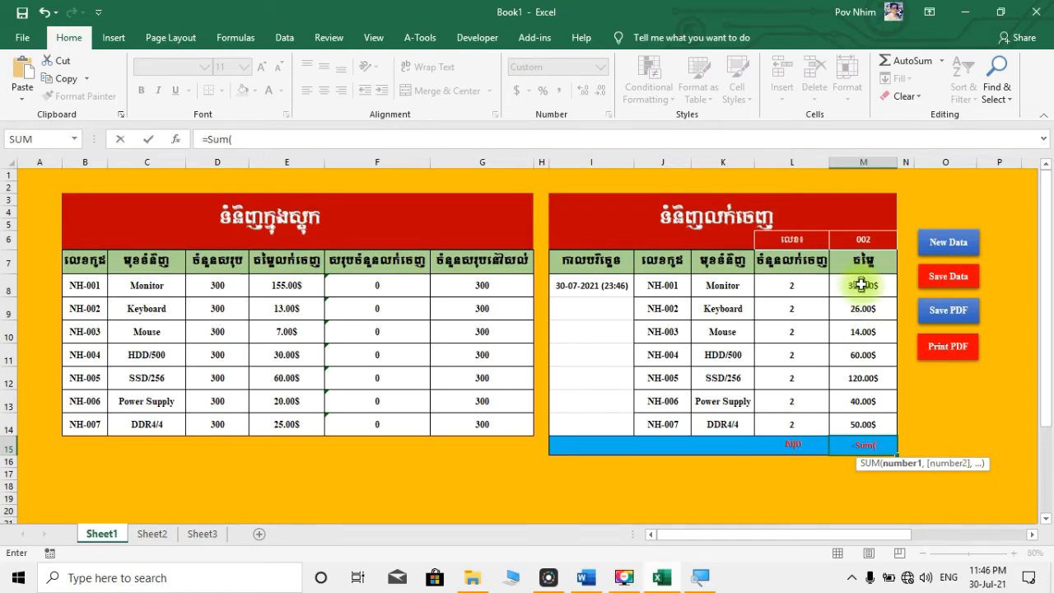
{"action": "left_click_drag", "start_coordinate": [863, 284], "coordinate": [874, 424]}
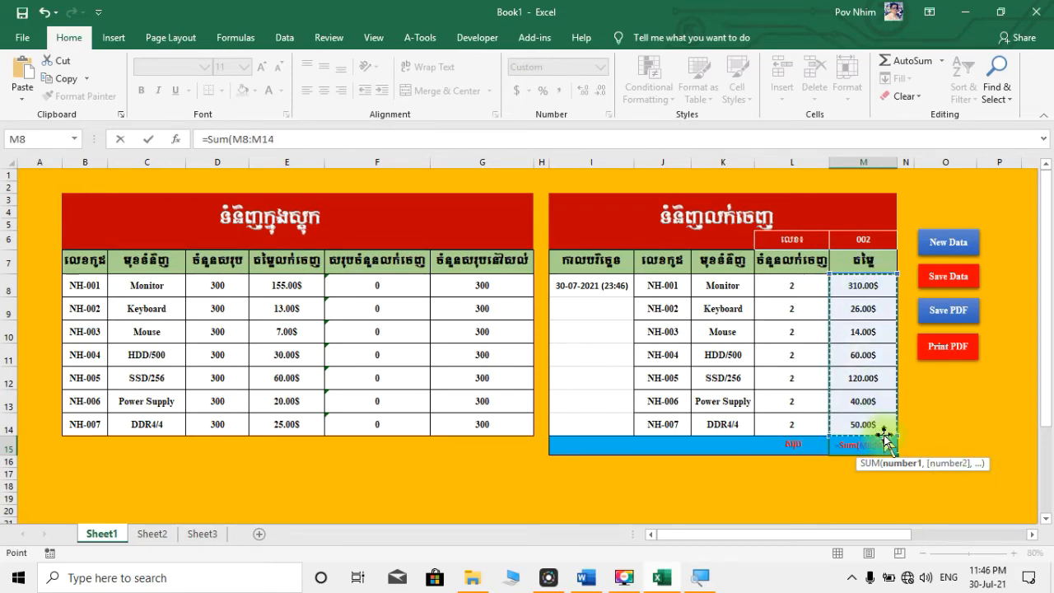
{"action": "type", "text": ")"}
{"action": "key", "text": "Return"}
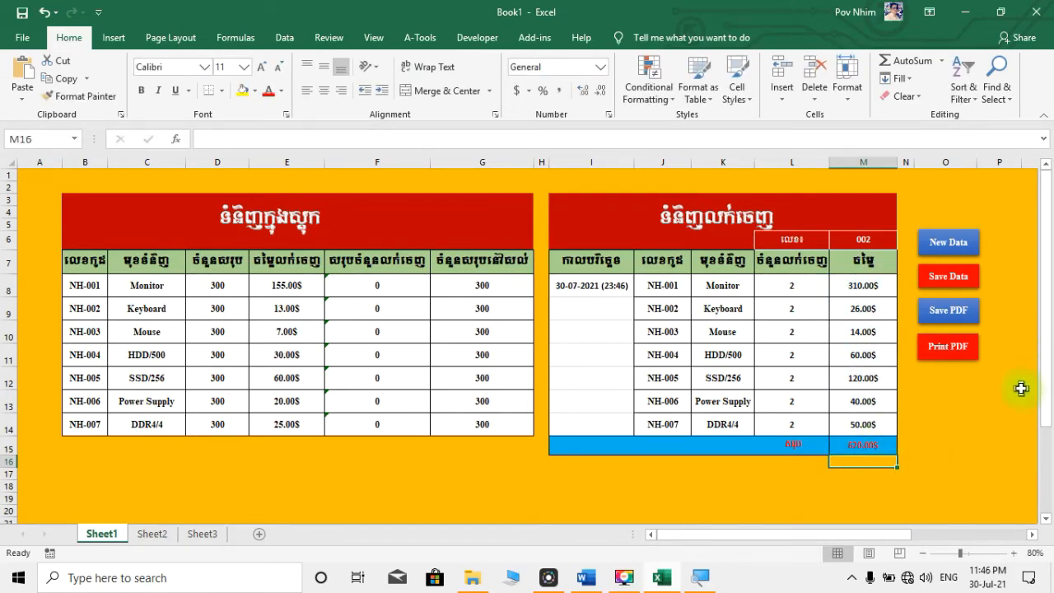
Step: Compare the Sheet1 sales total with the Sheet3 invoice's grand total and look over the Sheet2 sales list
{"action": "left_click", "coordinate": [1014, 552]}
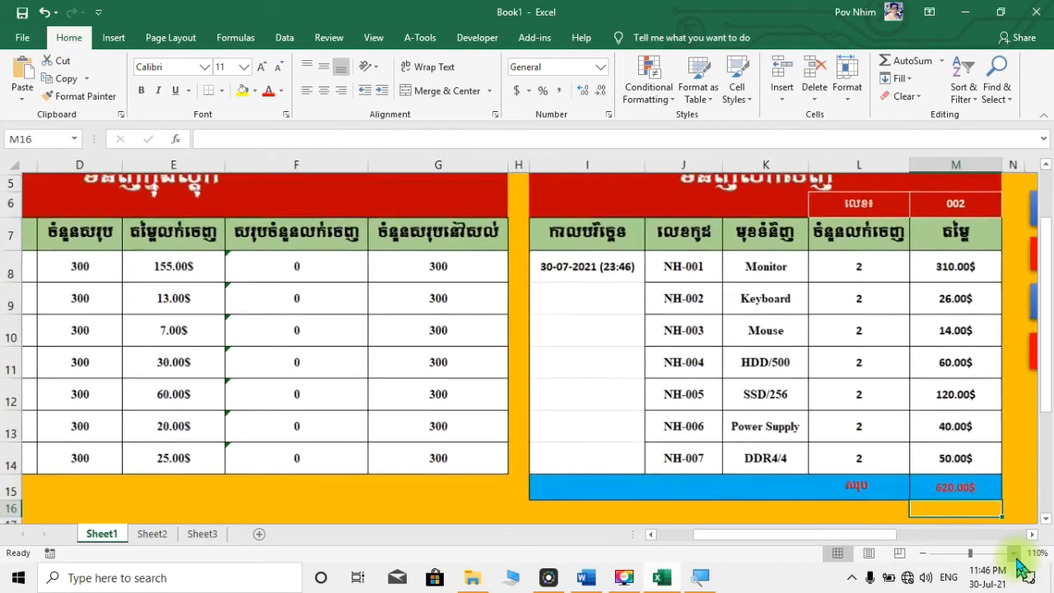
{"action": "left_click", "coordinate": [1013, 552]}
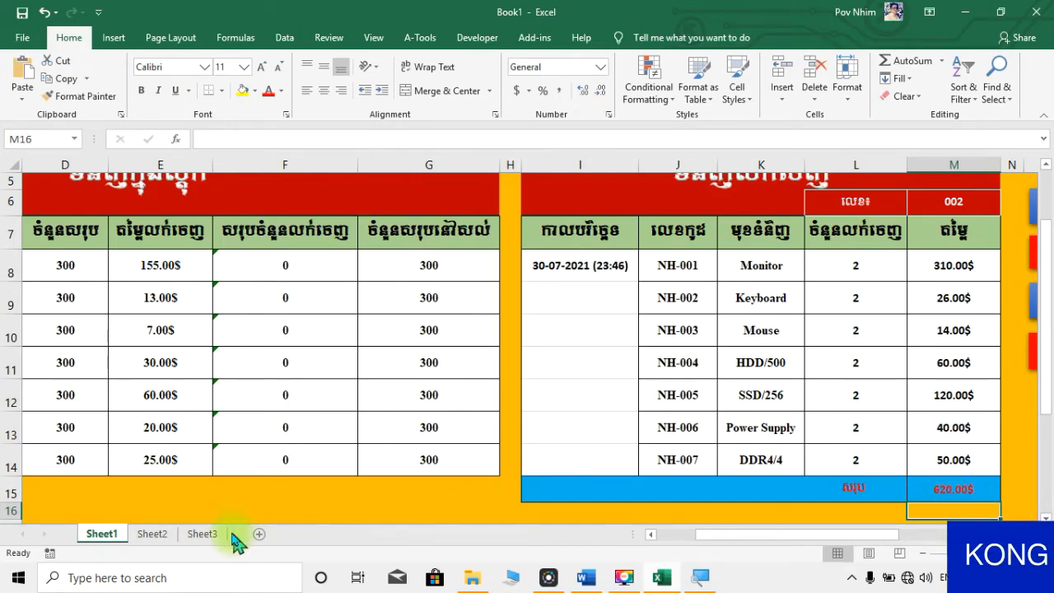
{"action": "left_click", "coordinate": [202, 533]}
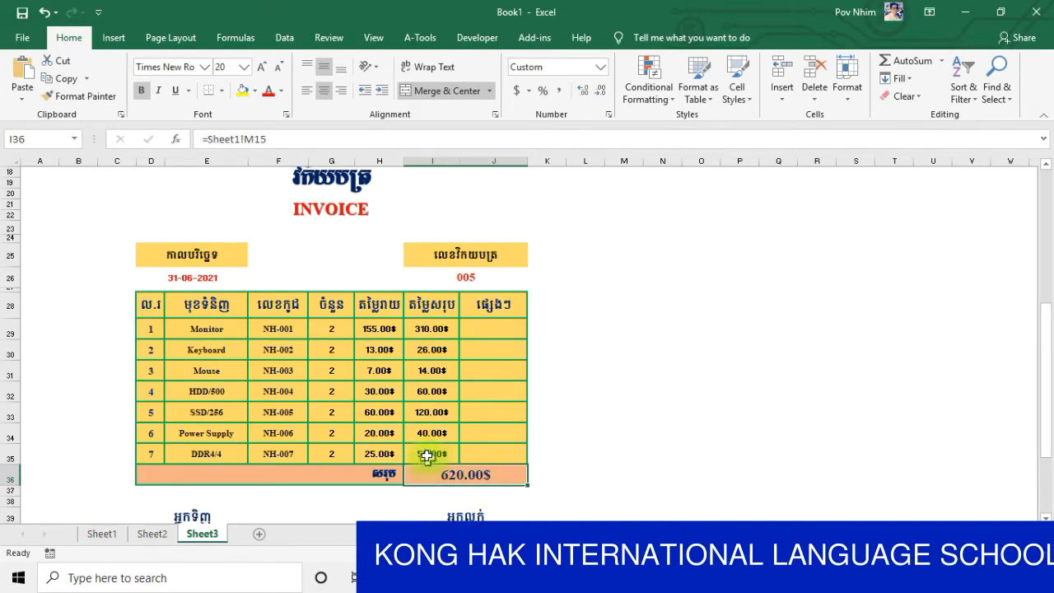
{"action": "left_click", "coordinate": [101, 534]}
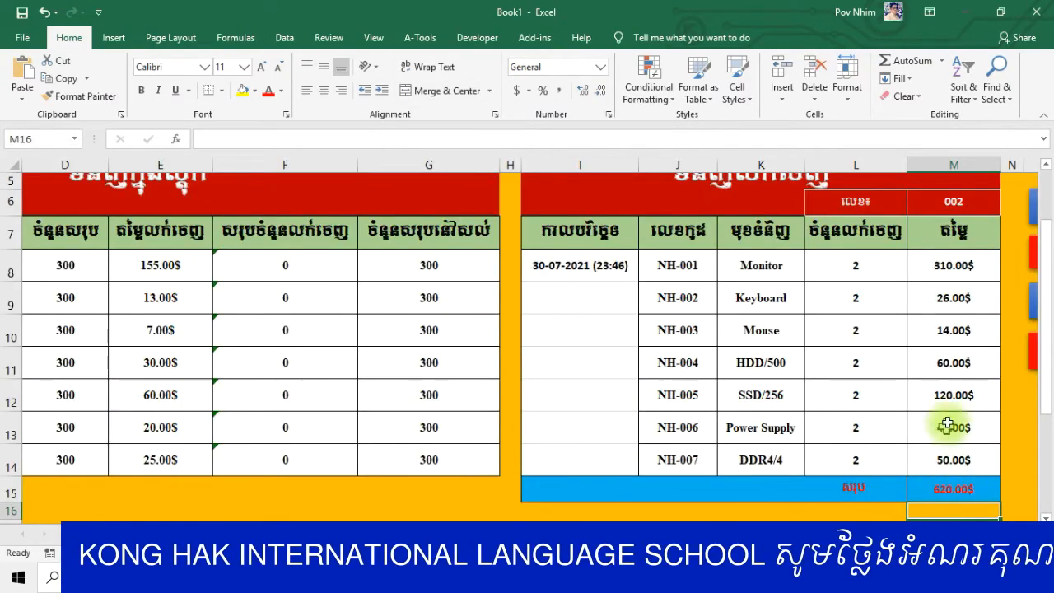
{"action": "left_click_drag", "start_coordinate": [824, 533], "coordinate": [798, 533]}
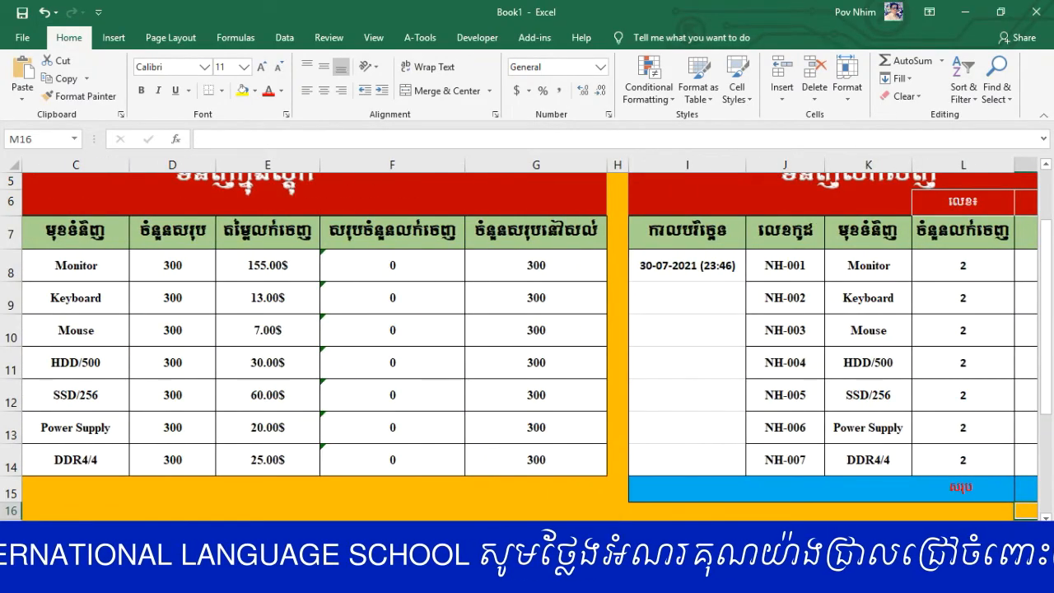
{"action": "scroll", "coordinate": [875, 400], "scroll_direction": "down", "scroll_amount": 3, "text": "ctrl"}
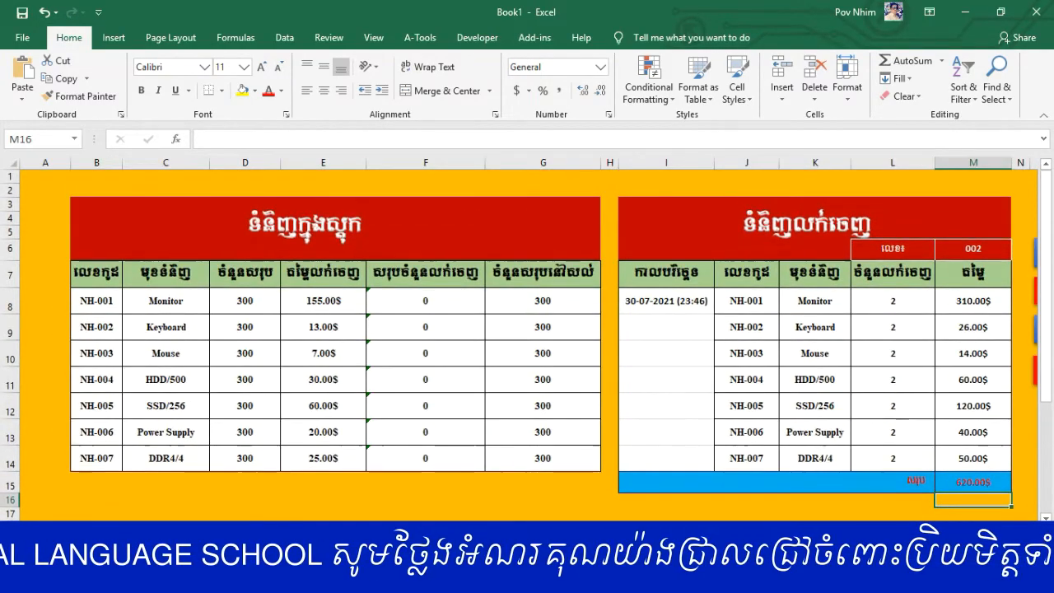
{"action": "mouse_move", "coordinate": [877, 533]}
{"action": "left_mouse_down"}
{"action": "mouse_move", "coordinate": [930, 533]}
{"action": "mouse_move", "coordinate": [891, 534]}
{"action": "left_mouse_up"}
{"action": "left_click", "coordinate": [150, 534]}
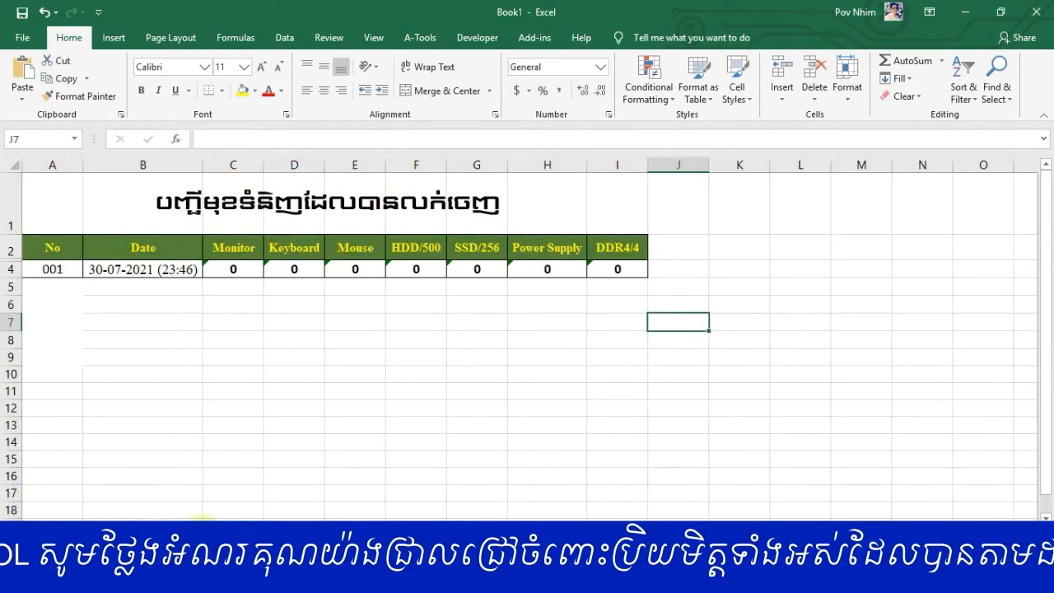
{"action": "left_click", "coordinate": [201, 534]}
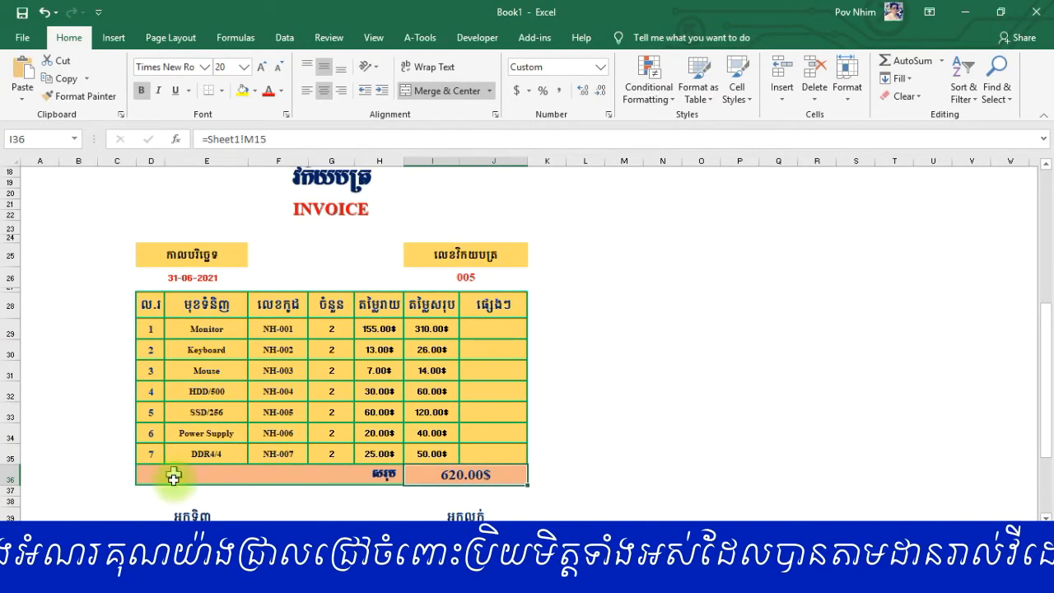
{"action": "left_click", "coordinate": [110, 533]}
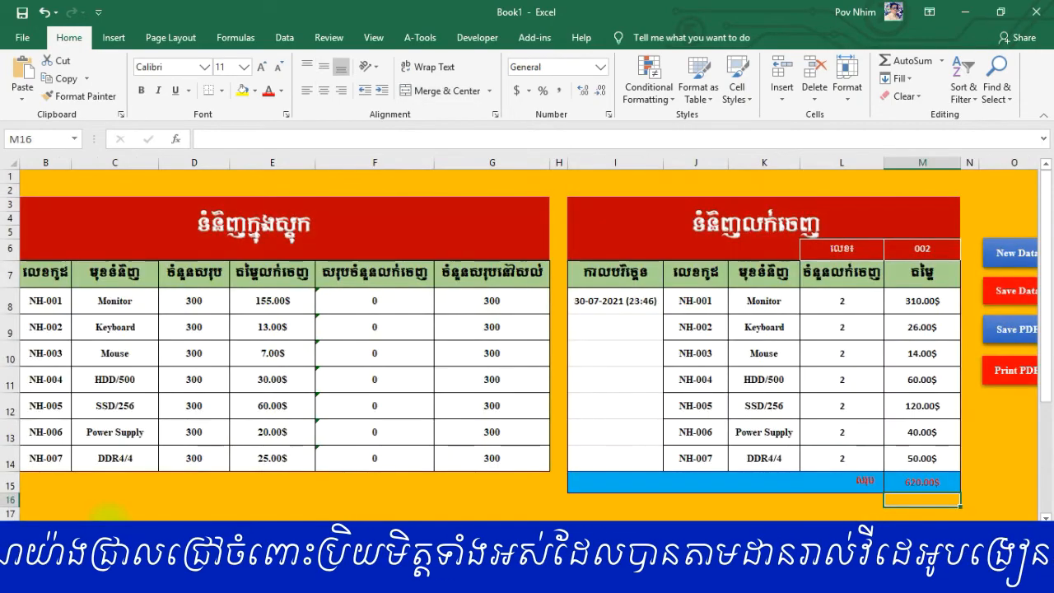
{"action": "scroll", "coordinate": [526, 329], "scroll_direction": "right", "scroll_amount": 2}
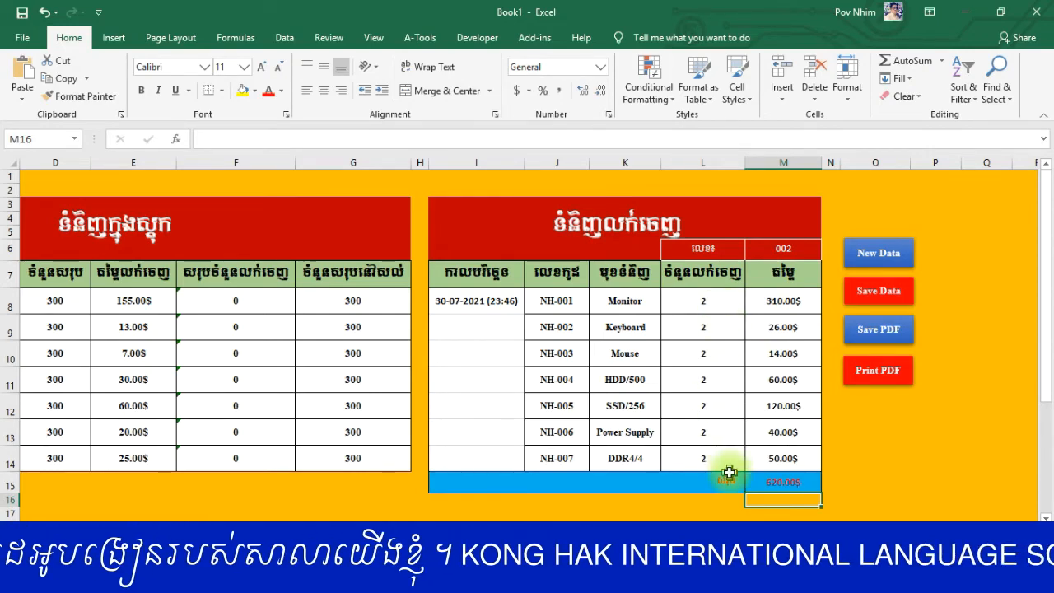
Step: Examine the sold quantities in L8 to L14 and the invoice number cell M6 on Sheet1
{"action": "left_click", "coordinate": [710, 299]}
{"action": "left_click", "coordinate": [706, 328]}
{"action": "left_click", "coordinate": [706, 354]}
{"action": "left_click", "coordinate": [707, 382]}
{"action": "left_click", "coordinate": [707, 407]}
{"action": "left_click", "coordinate": [711, 433]}
{"action": "left_click", "coordinate": [716, 457]}
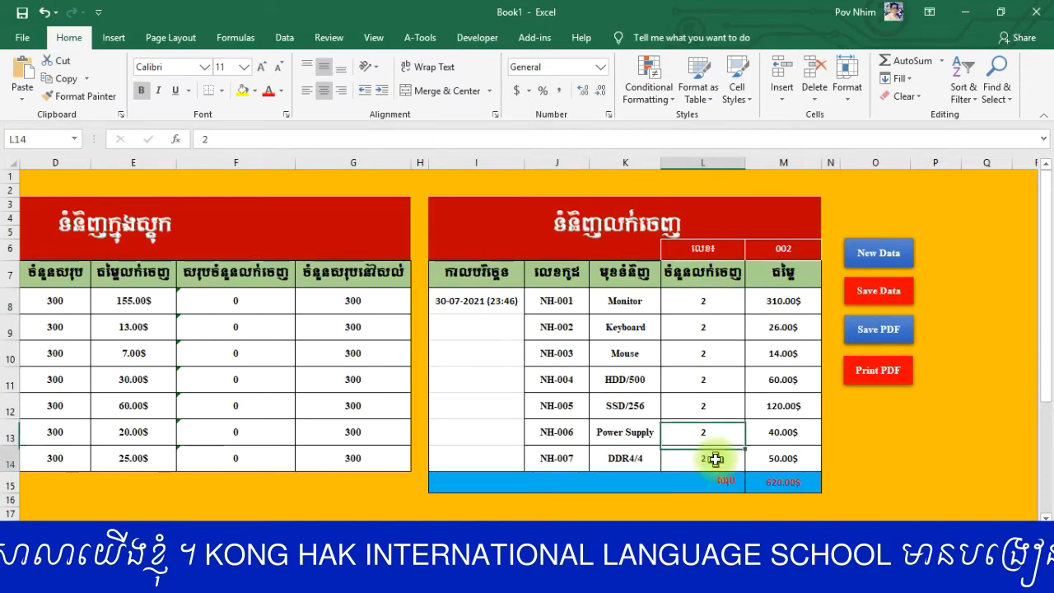
{"action": "left_click", "coordinate": [708, 309]}
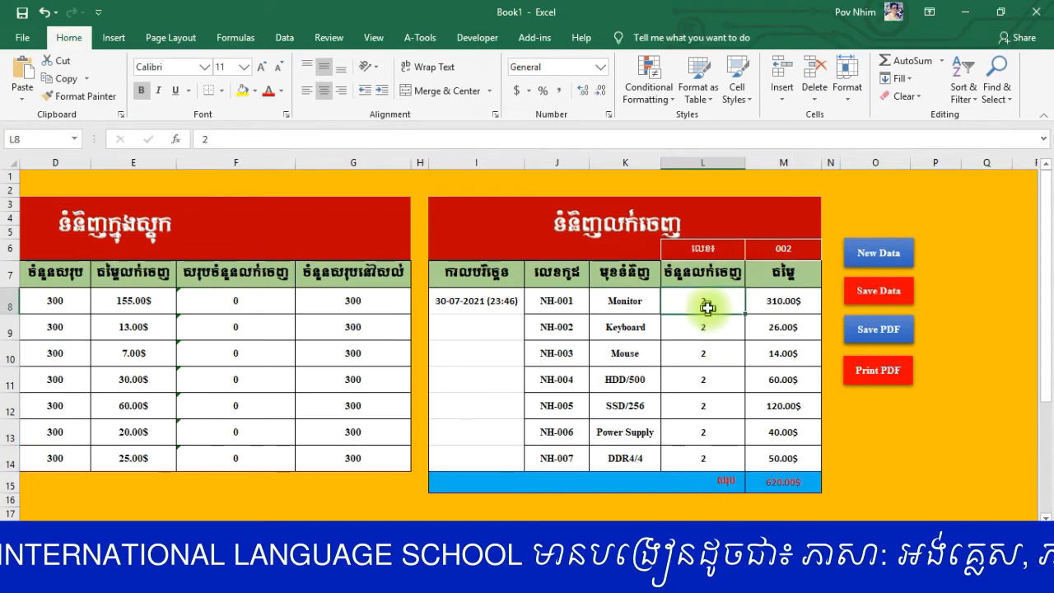
{"action": "left_click", "coordinate": [796, 254]}
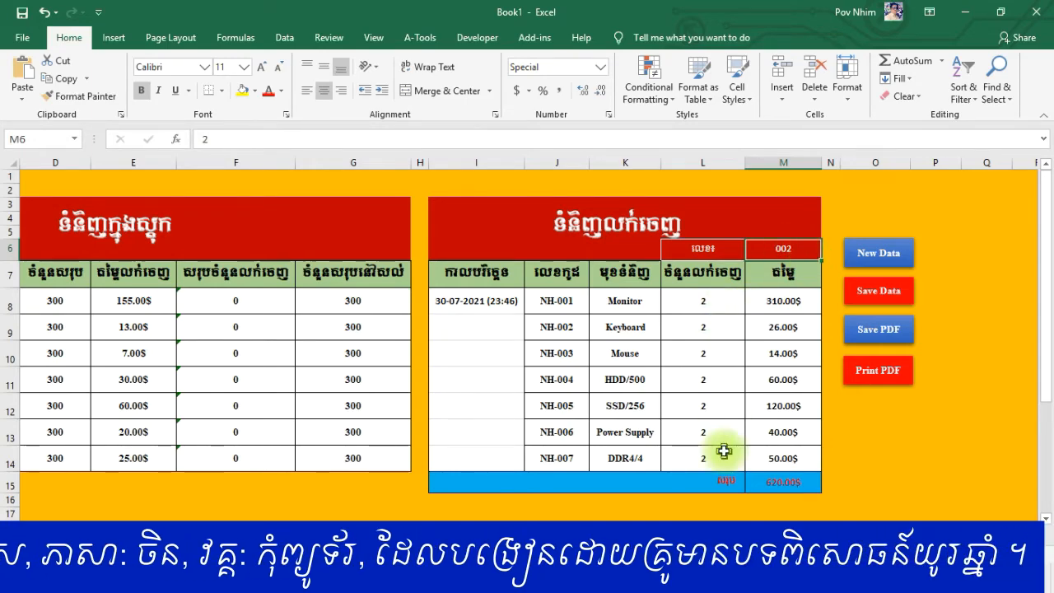
{"action": "left_click", "coordinate": [701, 300]}
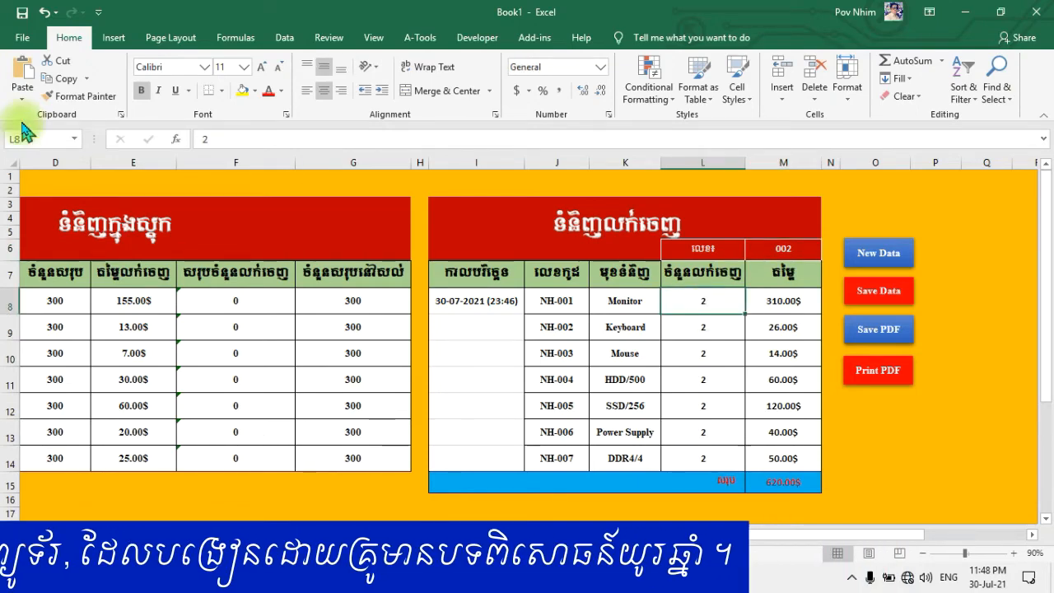
{"action": "left_click", "coordinate": [720, 459]}
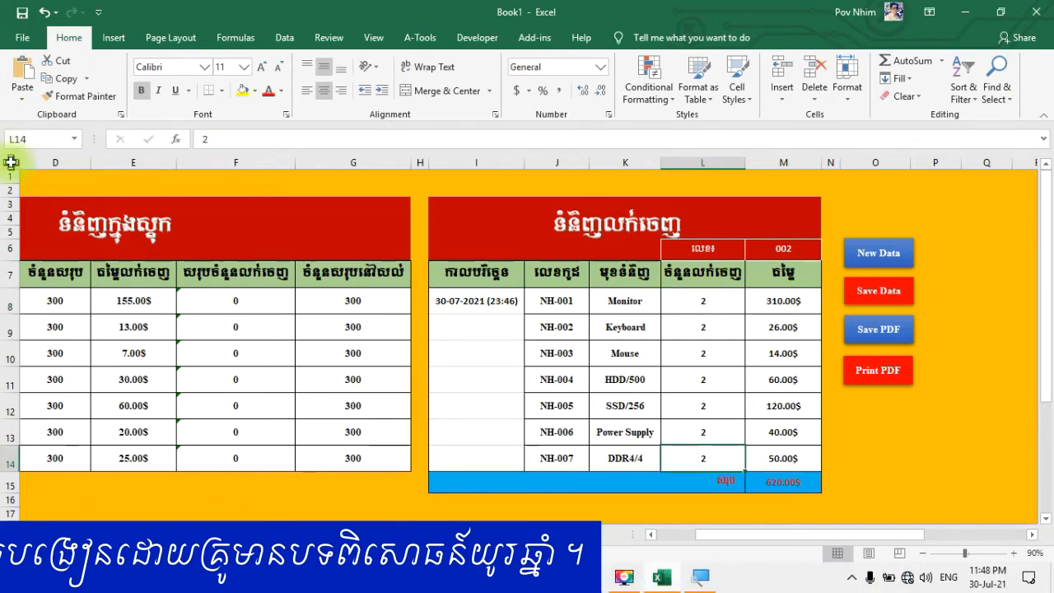
{"action": "left_click", "coordinate": [704, 303]}
{"action": "left_click", "coordinate": [711, 462]}
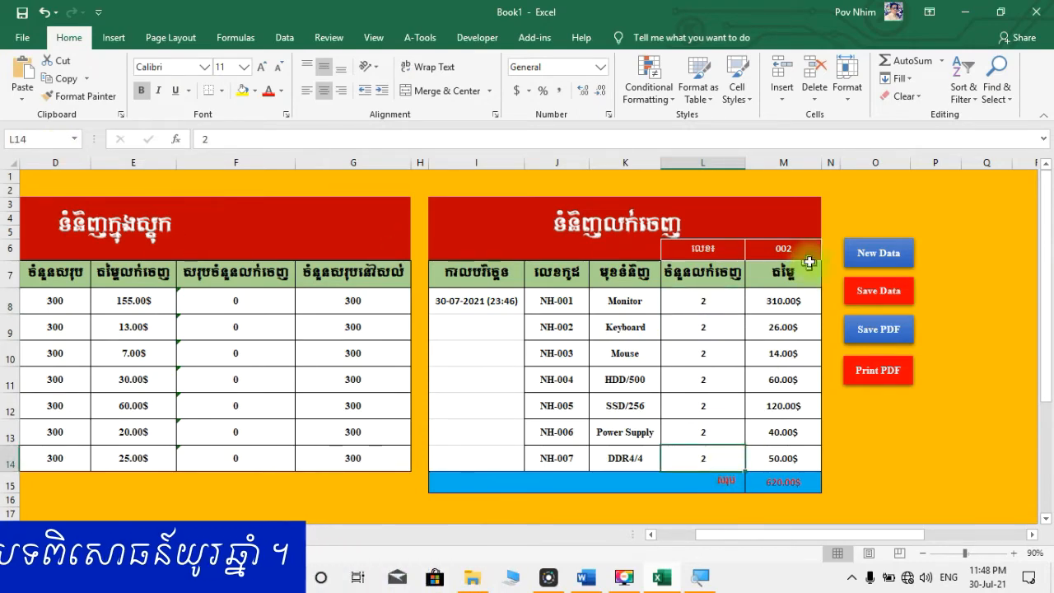
{"action": "left_click", "coordinate": [806, 248]}
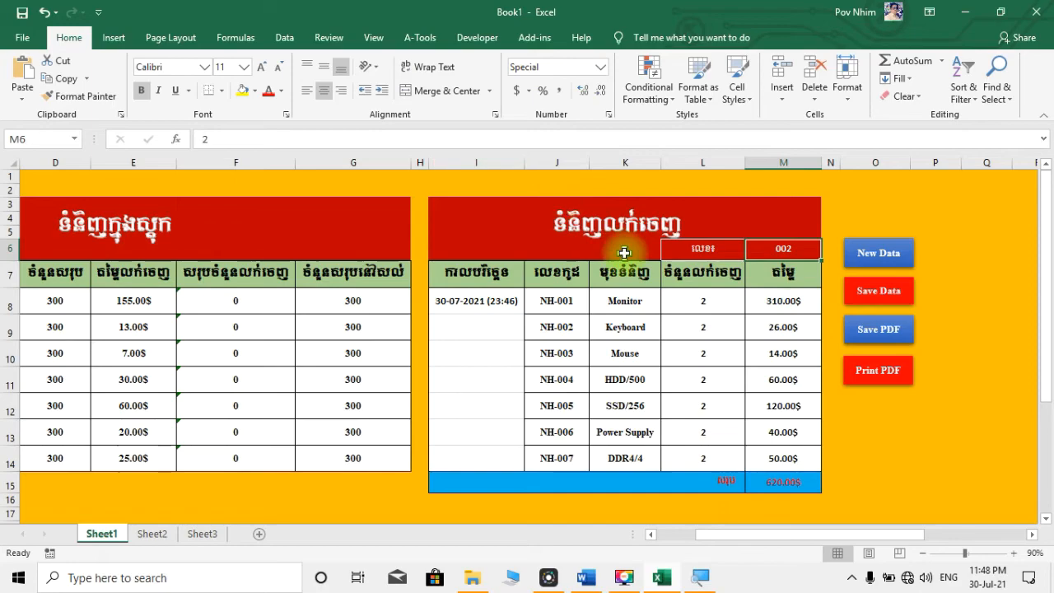
Step: Open the Visual Basic editor for the workbook and maximize its window
{"action": "left_click", "coordinate": [477, 39]}
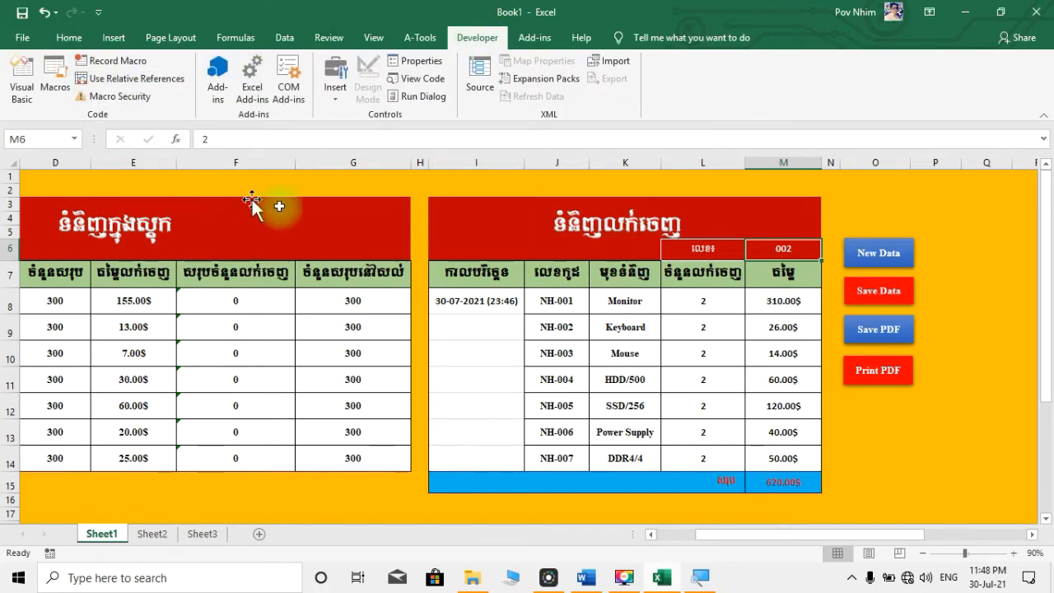
{"action": "left_click", "coordinate": [10, 86]}
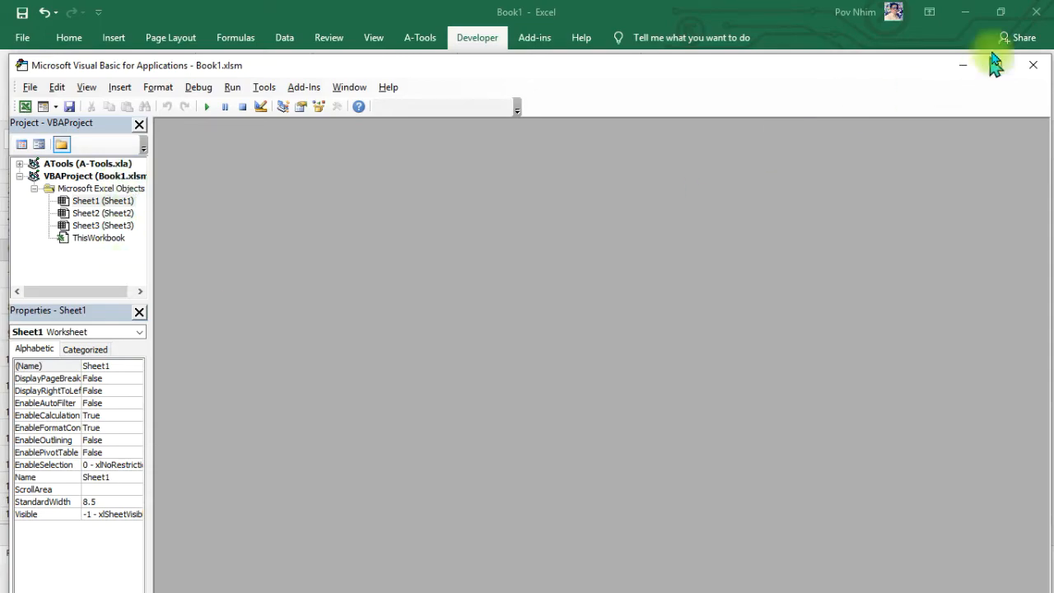
{"action": "left_click_drag", "start_coordinate": [856, 70], "coordinate": [1052, 136]}
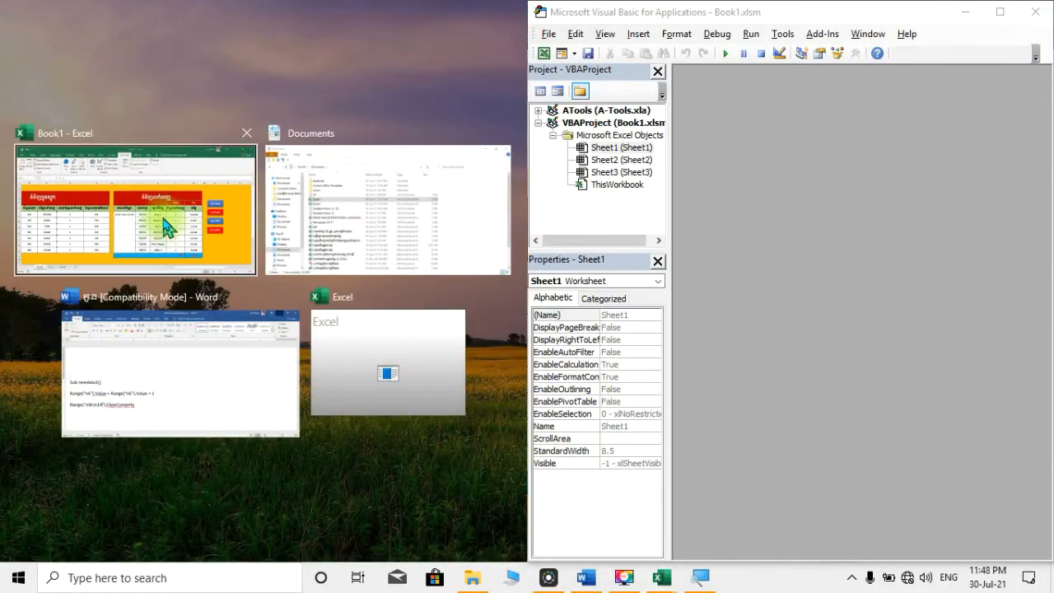
{"action": "left_click", "coordinate": [169, 226]}
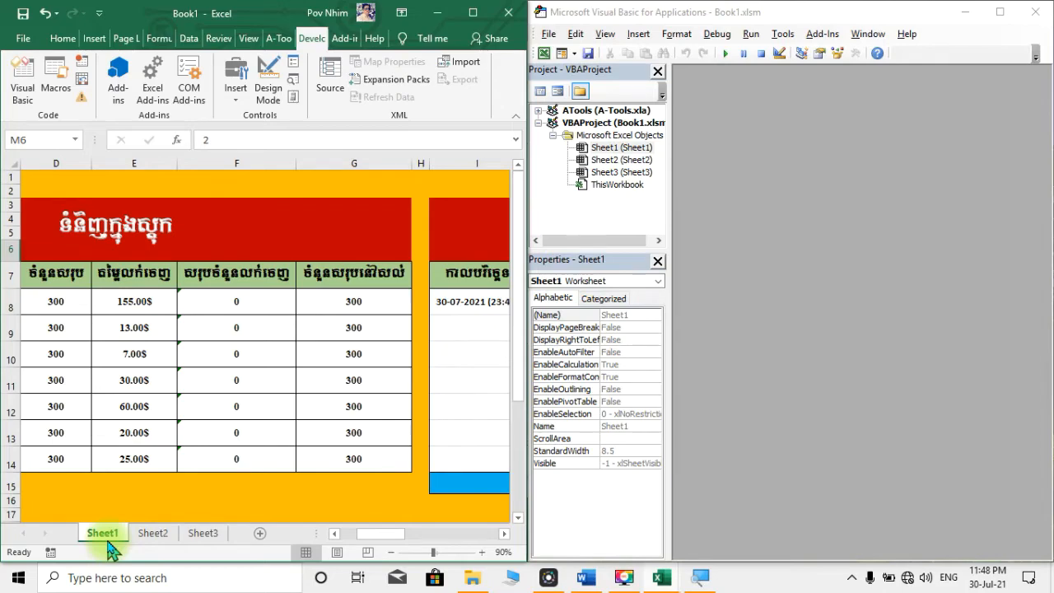
{"action": "left_click", "coordinate": [901, 10]}
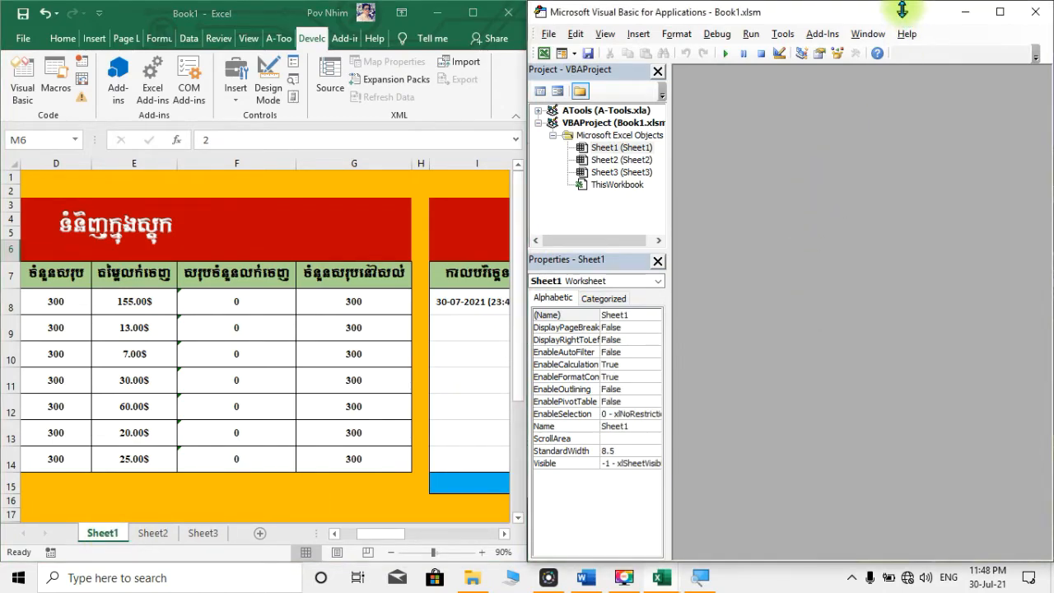
{"action": "left_click_drag", "start_coordinate": [905, 15], "coordinate": [548, 13]}
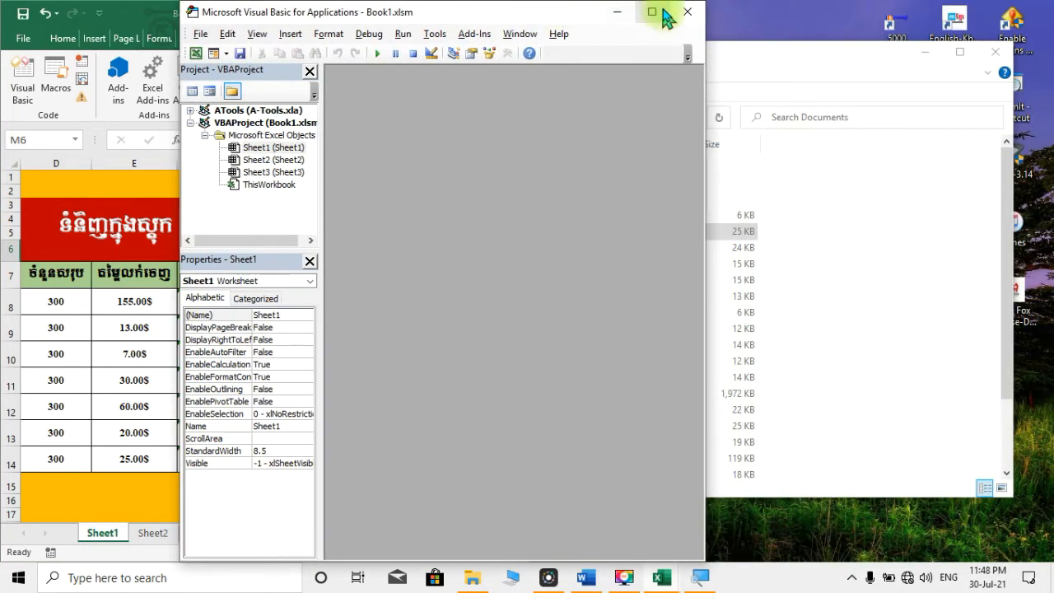
{"action": "left_click", "coordinate": [652, 12]}
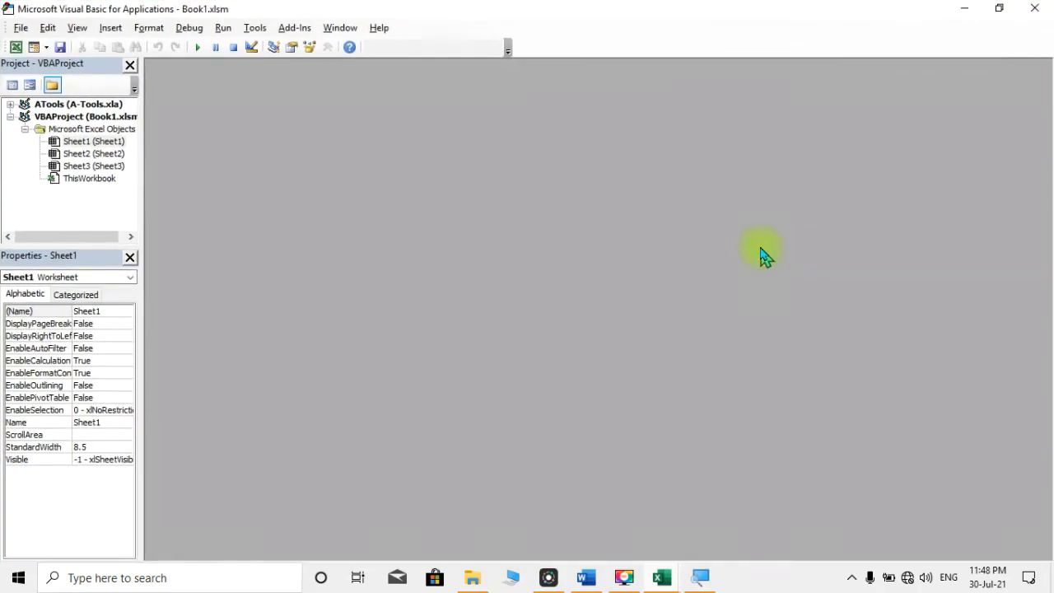
Step: Insert a new standard module into the Book1.xlsm project and move its code window up toward the project tree
{"action": "left_click", "coordinate": [91, 143]}
{"action": "right_click", "coordinate": [92, 143]}
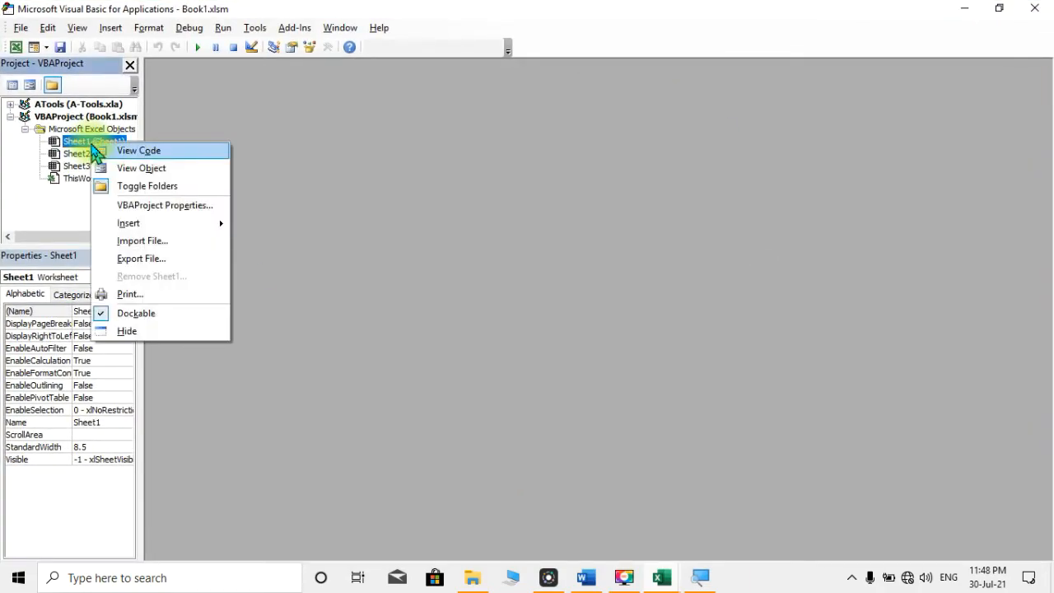
{"action": "mouse_move", "coordinate": [148, 230]}
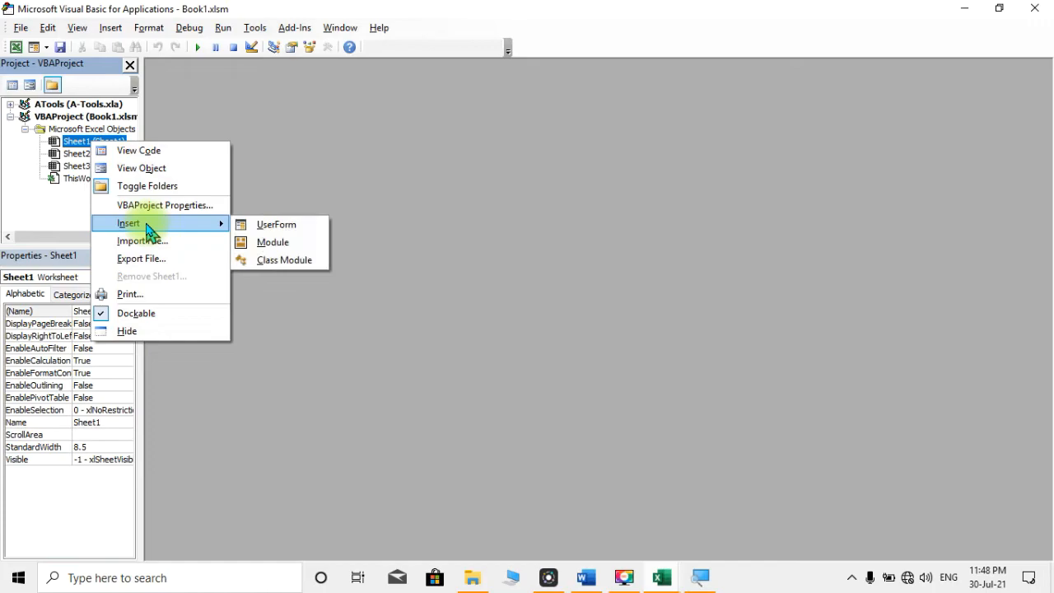
{"action": "left_click", "coordinate": [282, 247]}
{"action": "left_click_drag", "start_coordinate": [437, 118], "coordinate": [395, 78]}
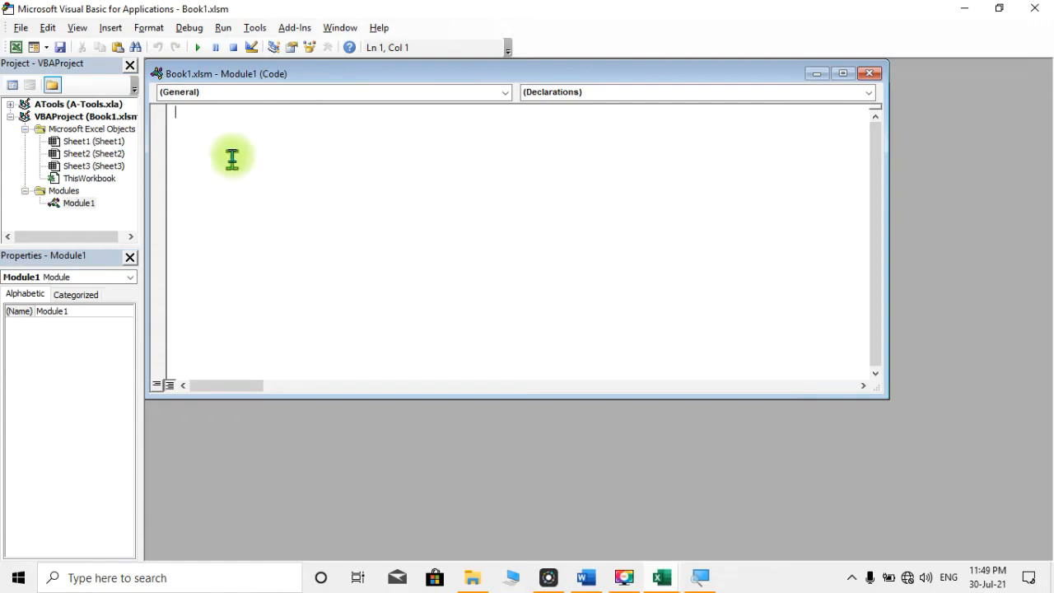
Step: Copy the complete newdata1 macro code from the Word document and paste it into the empty Module1 in the Visual Basic editor
{"action": "left_click", "coordinate": [586, 580]}
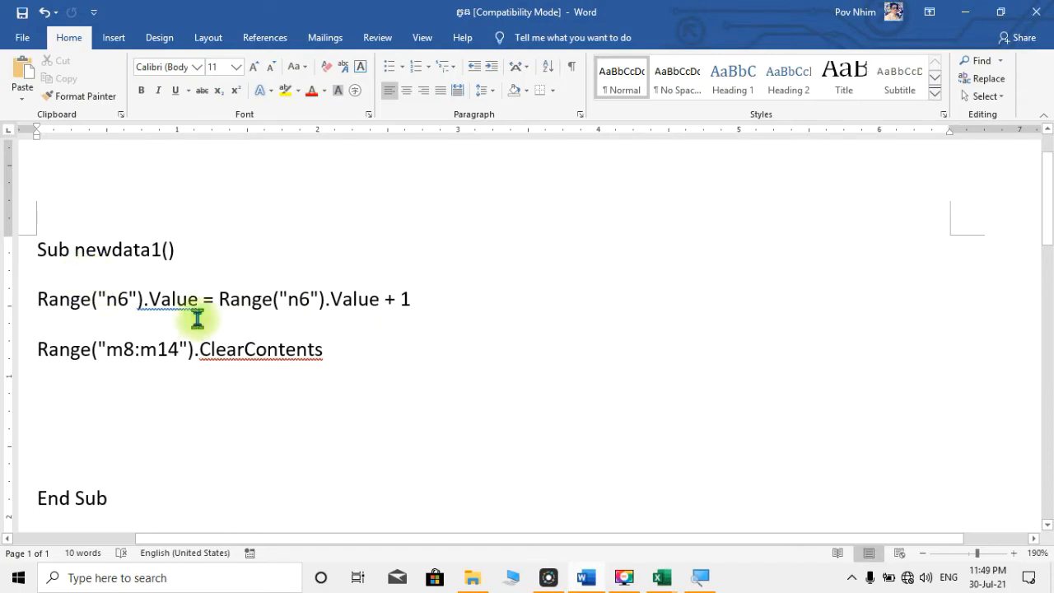
{"action": "left_click_drag", "start_coordinate": [38, 249], "coordinate": [558, 494]}
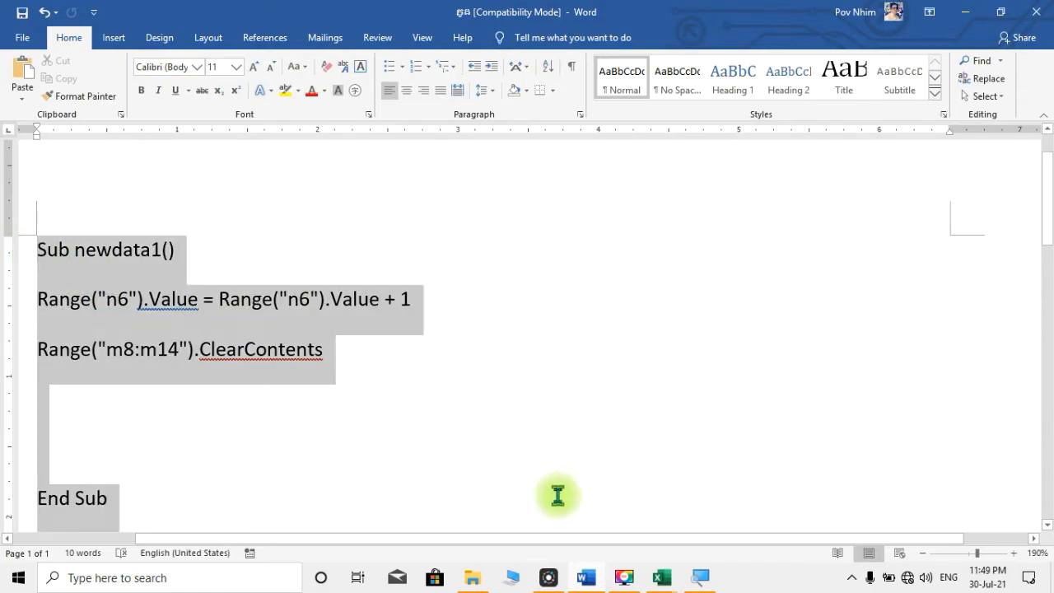
{"action": "key", "text": "ctrl+c"}
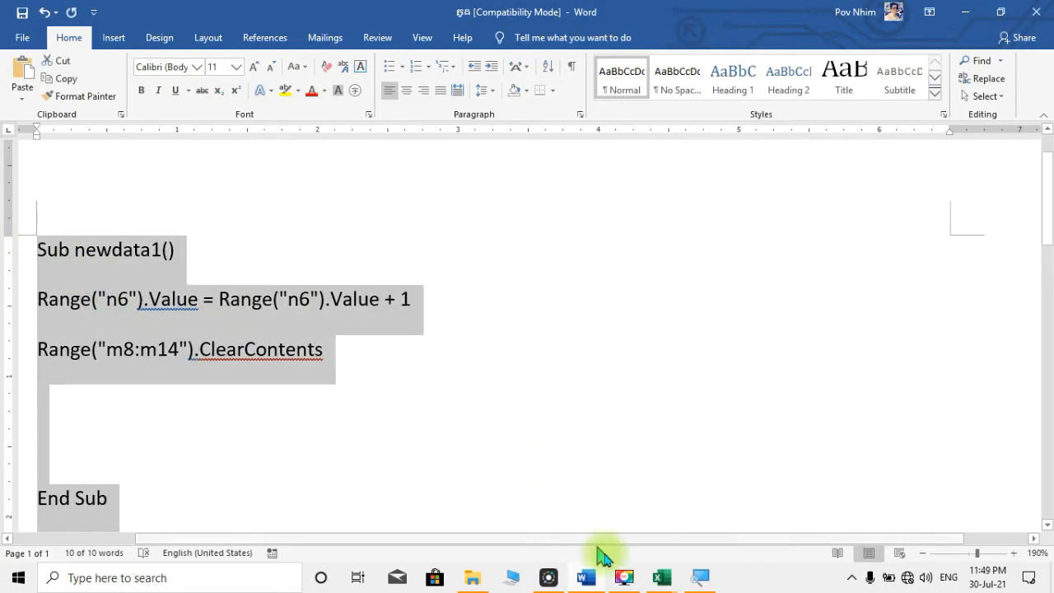
{"action": "mouse_move", "coordinate": [665, 574]}
{"action": "left_click", "coordinate": [722, 513]}
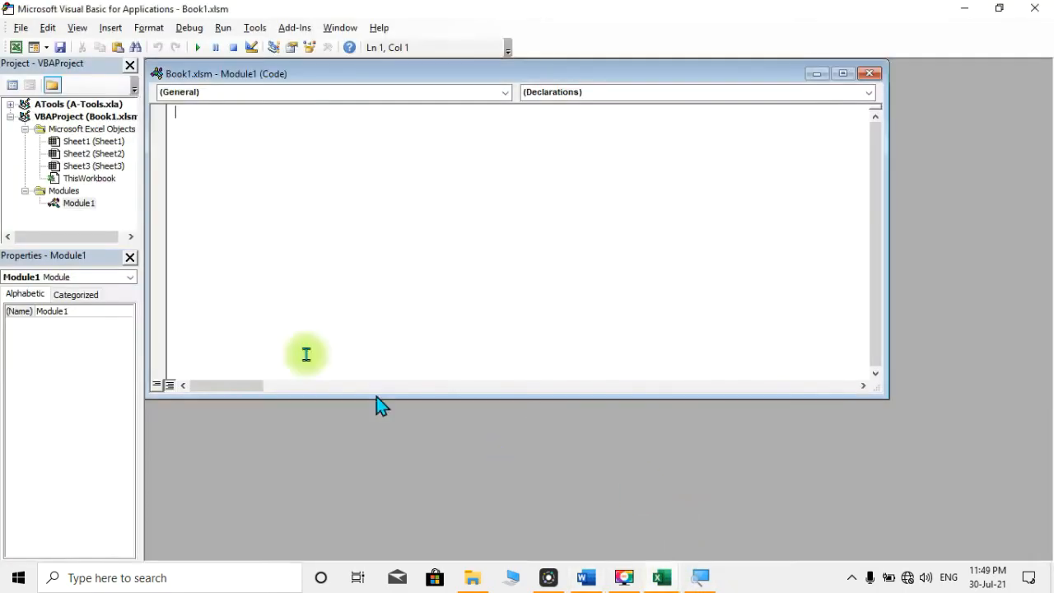
{"action": "key", "text": "ctrl+v"}
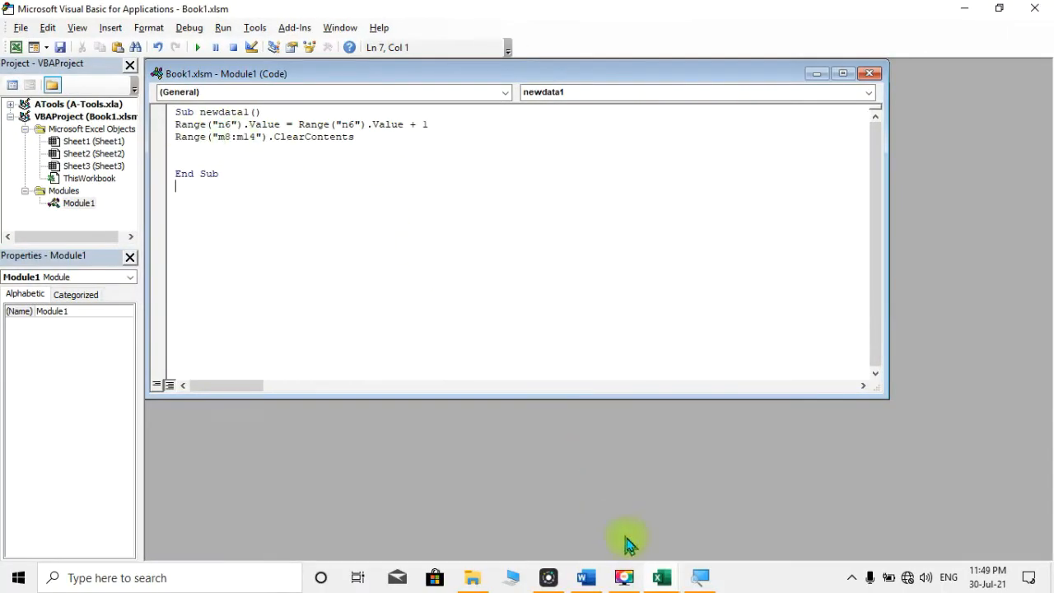
Step: Switch to the Book1 workbook in Excel, maximize its window and check the address of the invoice number cell on Sheet1
{"action": "mouse_move", "coordinate": [662, 577]}
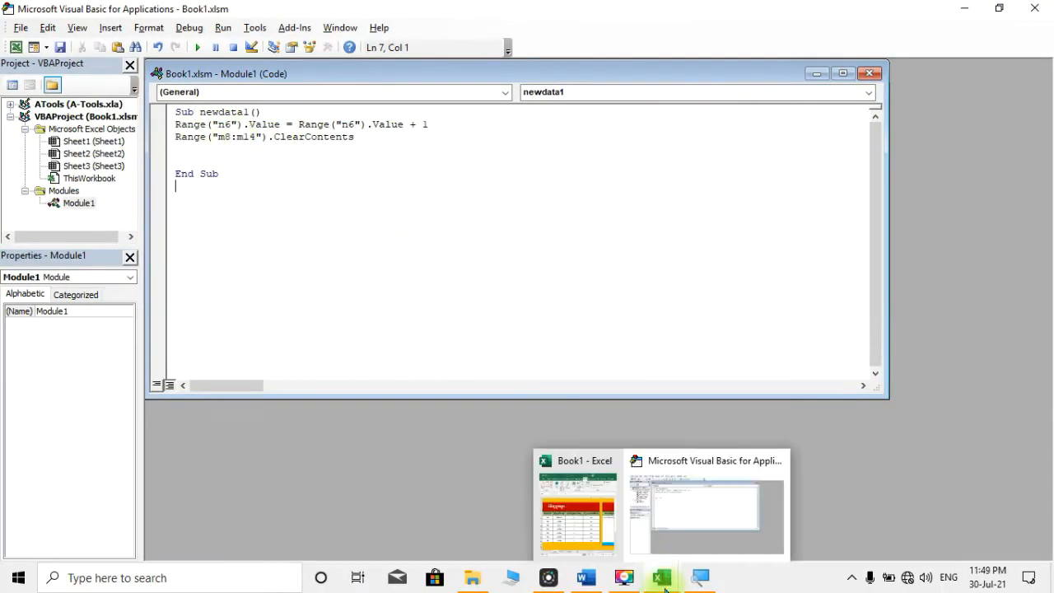
{"action": "left_click", "coordinate": [609, 535]}
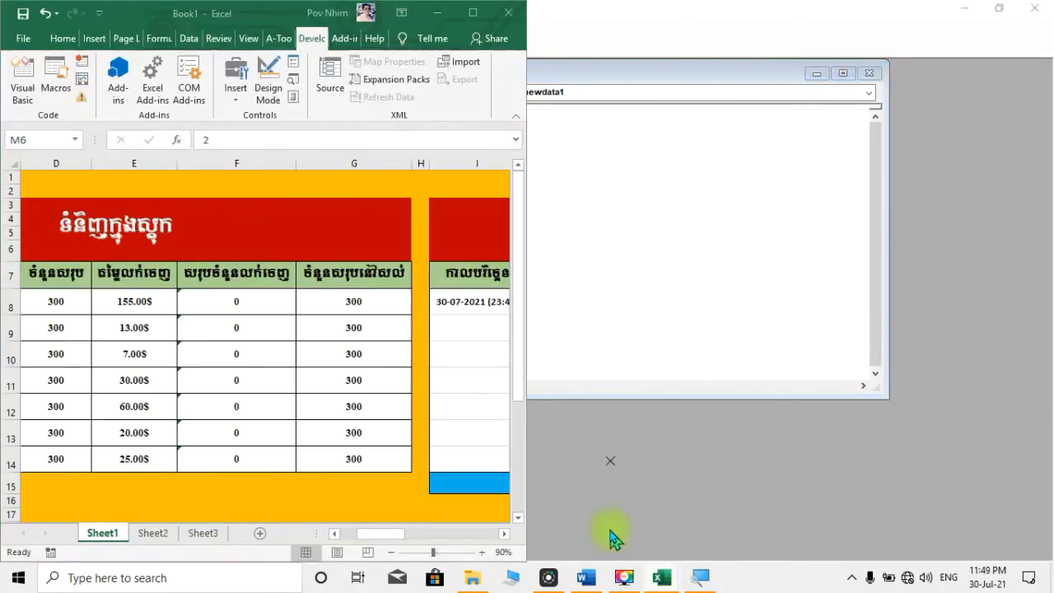
{"action": "left_click", "coordinate": [476, 13]}
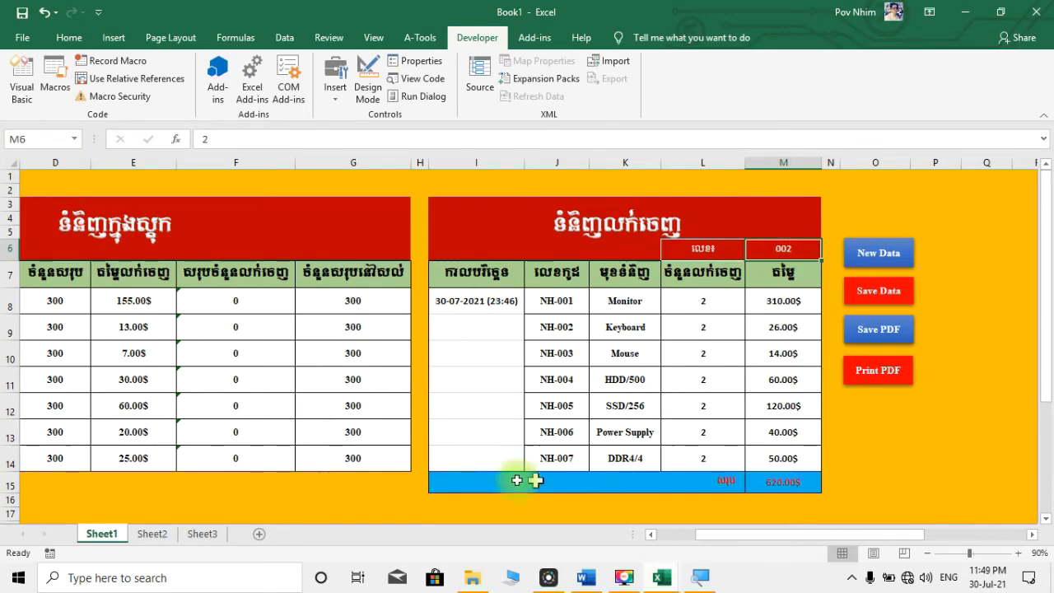
Step: Switch to the Word document and change both n6 references in the newdata1 counter line to m6
{"action": "mouse_move", "coordinate": [656, 578]}
{"action": "left_click", "coordinate": [568, 512]}
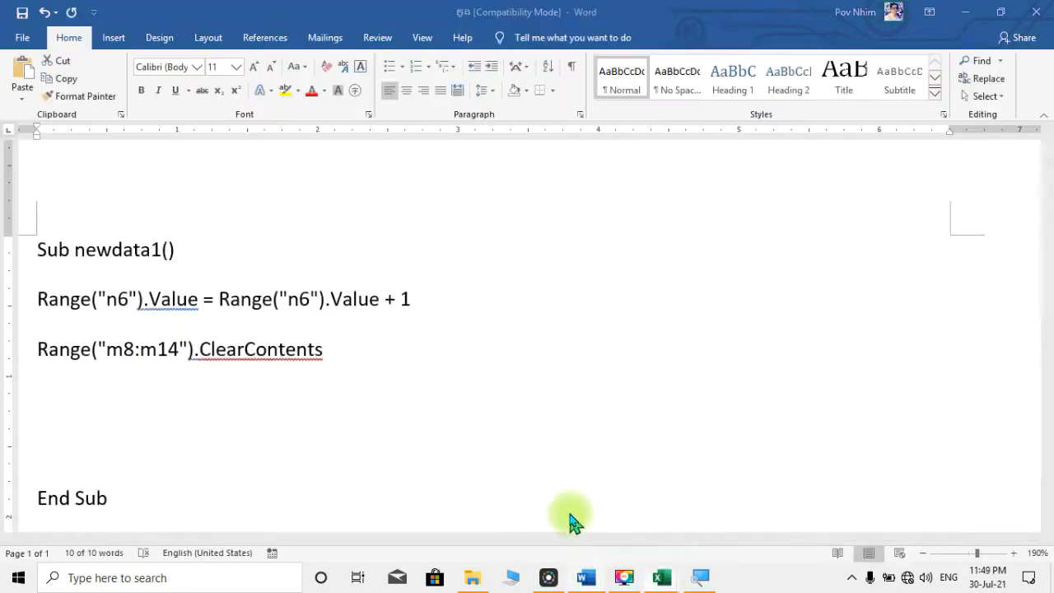
{"action": "left_click", "coordinate": [116, 307]}
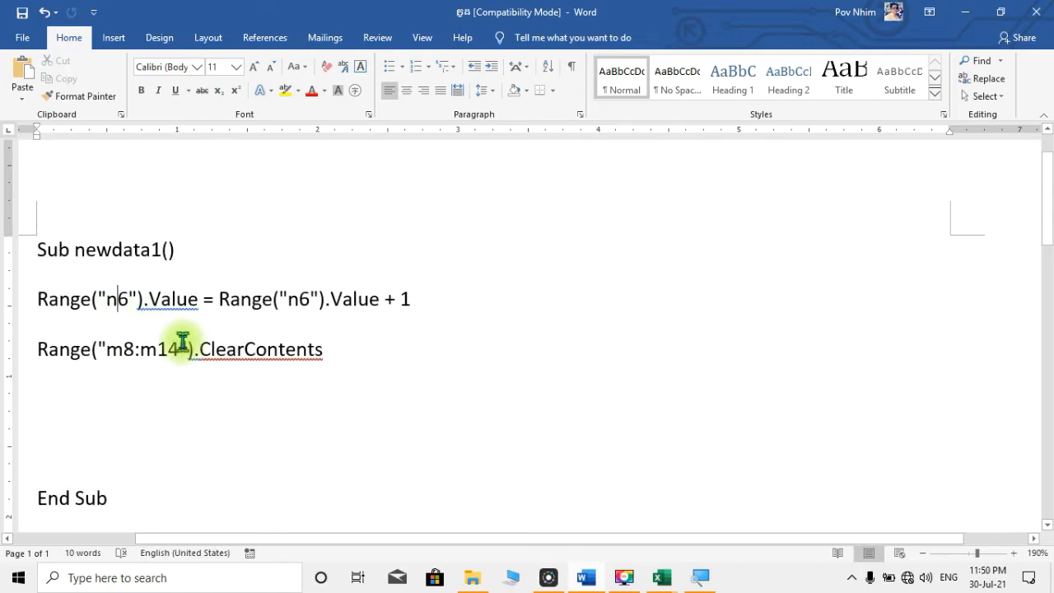
{"action": "key", "text": "BackSpace"}
{"action": "type", "text": "m"}
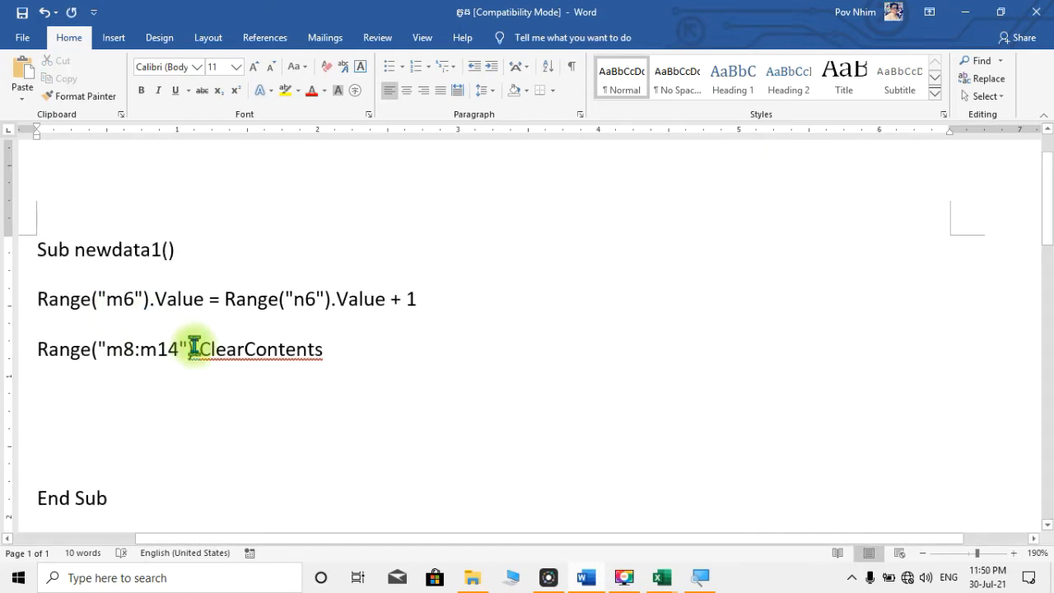
{"action": "left_click", "coordinate": [305, 298]}
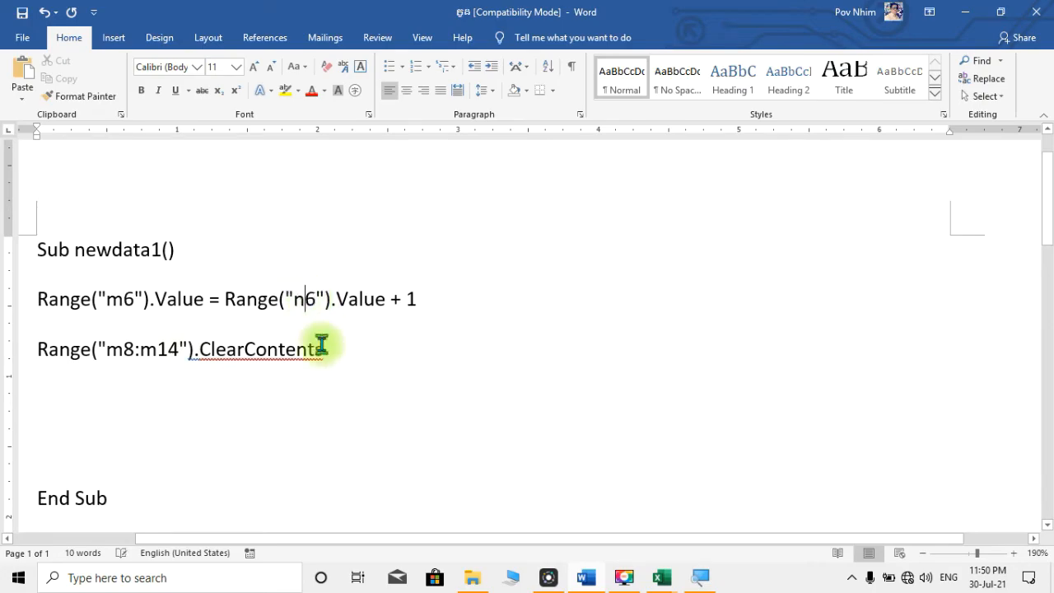
{"action": "key", "text": "BackSpace"}
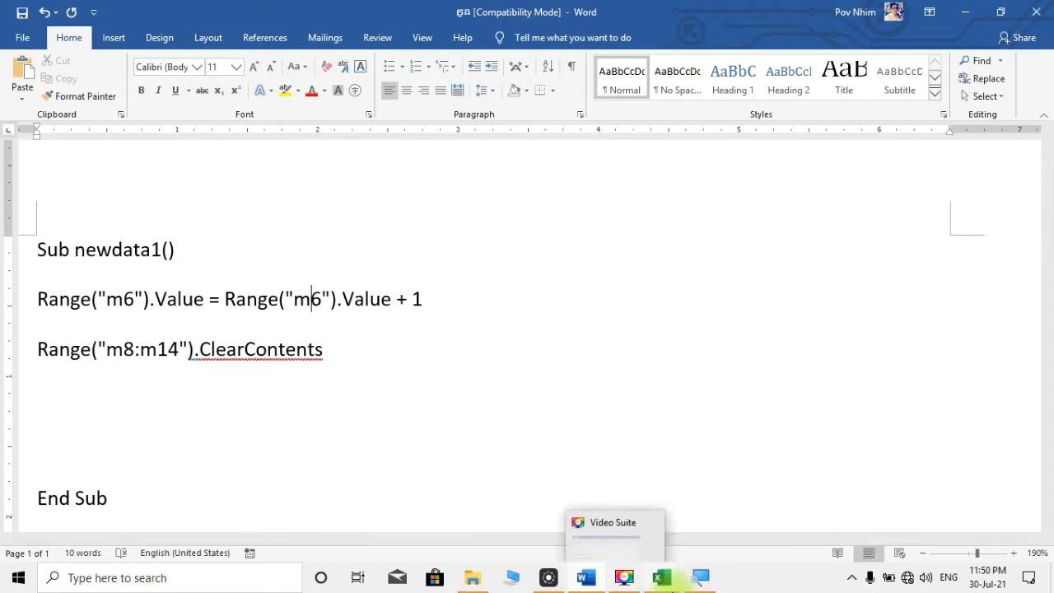
Step: Check the first and last sold-quantity cells on Sheet1, and set the ClearContents range in the Word macro code to l8:l14
{"action": "mouse_move", "coordinate": [672, 586]}
{"action": "left_click", "coordinate": [623, 547]}
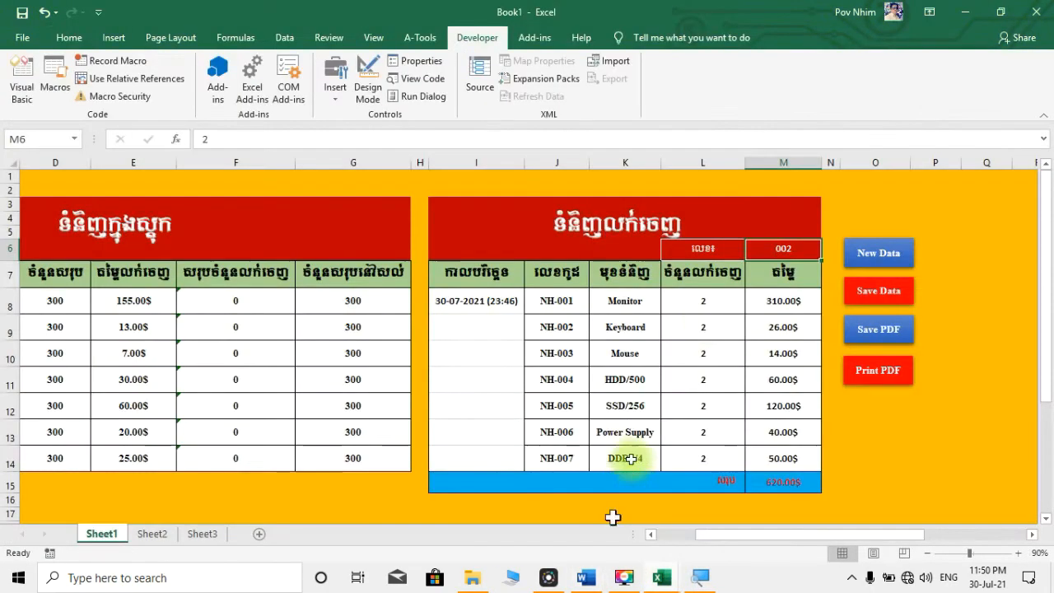
{"action": "left_click", "coordinate": [708, 302]}
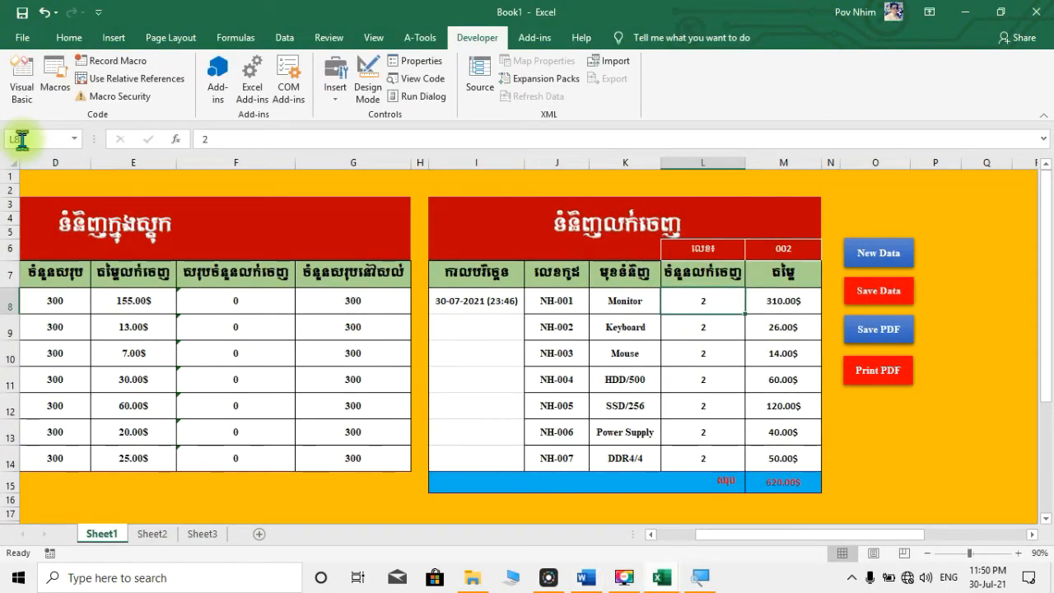
{"action": "left_click", "coordinate": [708, 458]}
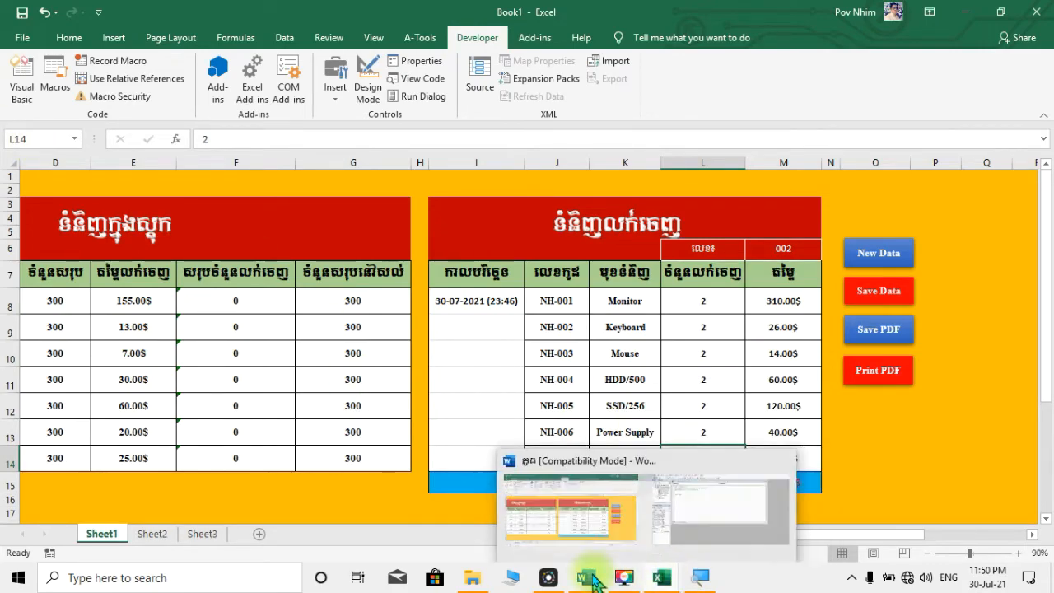
{"action": "left_click", "coordinate": [556, 551]}
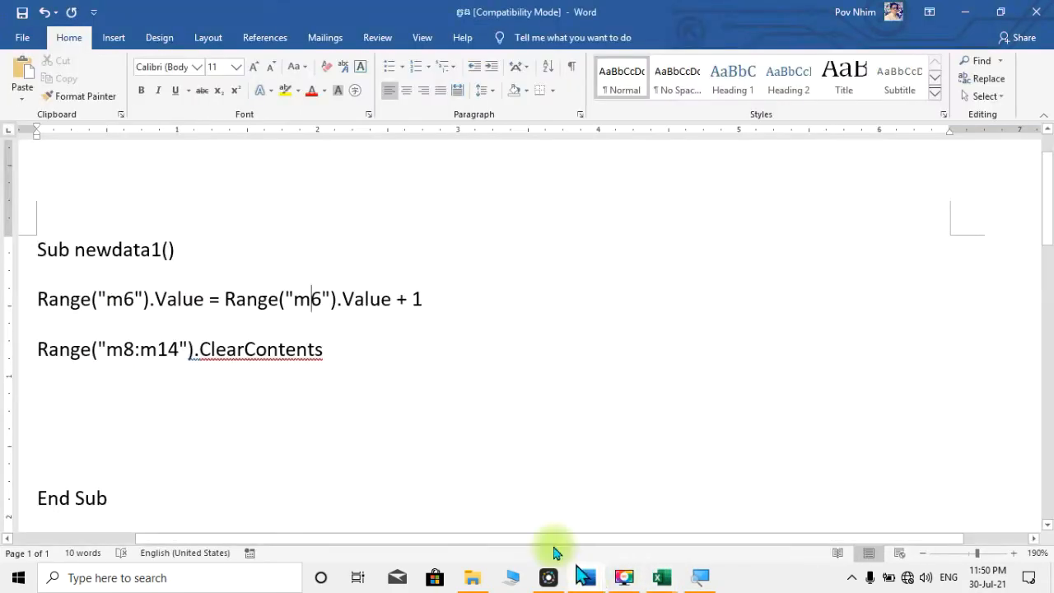
{"action": "left_click", "coordinate": [124, 350]}
{"action": "key", "text": "BackSpace"}
{"action": "type", "text": "l"}
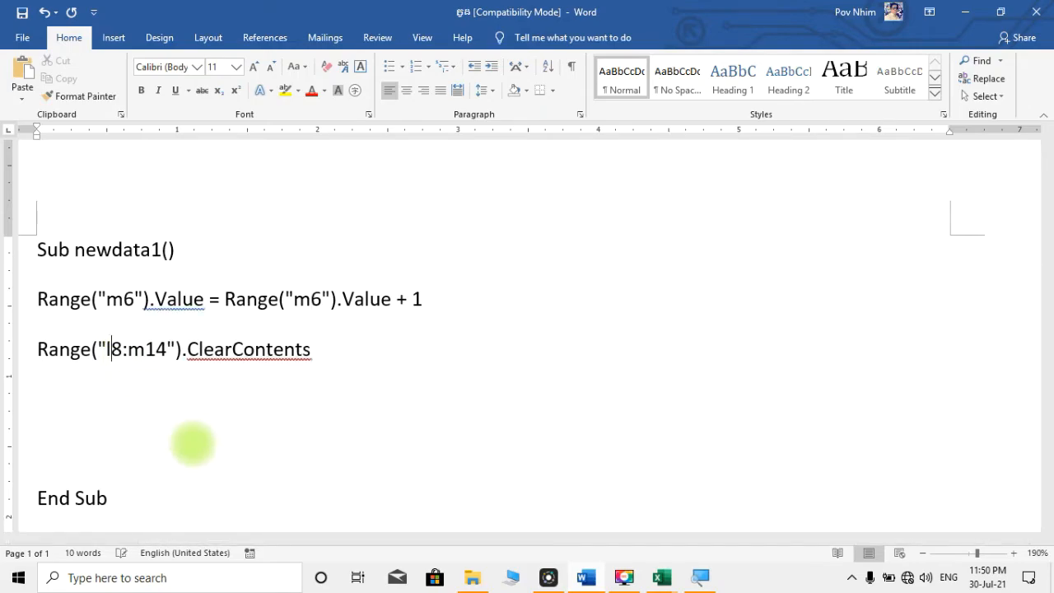
{"action": "left_click", "coordinate": [146, 348]}
{"action": "key", "text": "BackSpace"}
{"action": "type", "text": "l"}
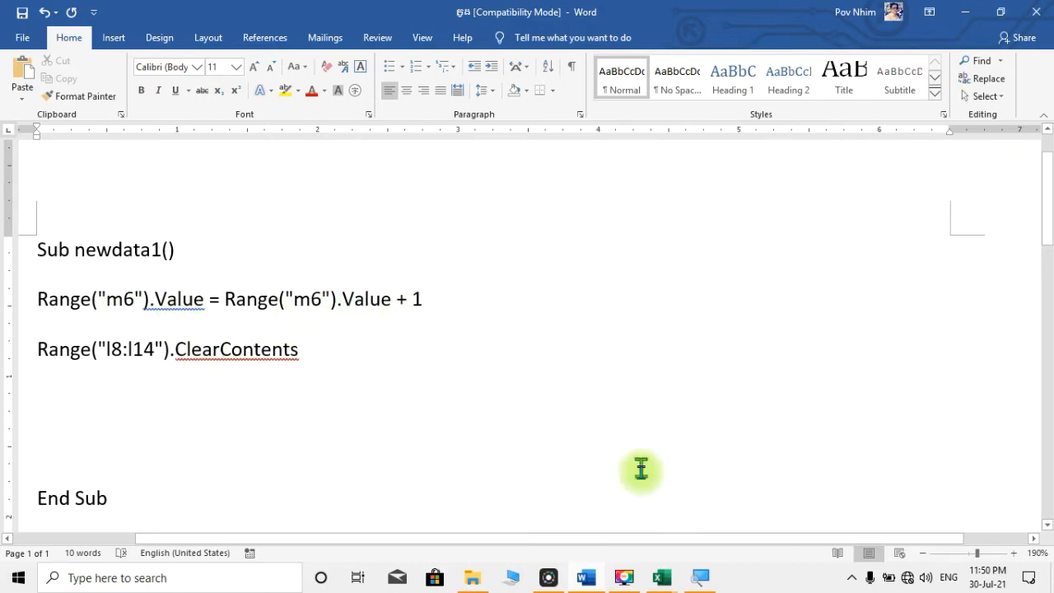
Step: Set the ClearContents range of newdata1 in Module1 to l8:l14 and close the Visual Basic editor
{"action": "mouse_move", "coordinate": [660, 570]}
{"action": "left_click", "coordinate": [731, 521]}
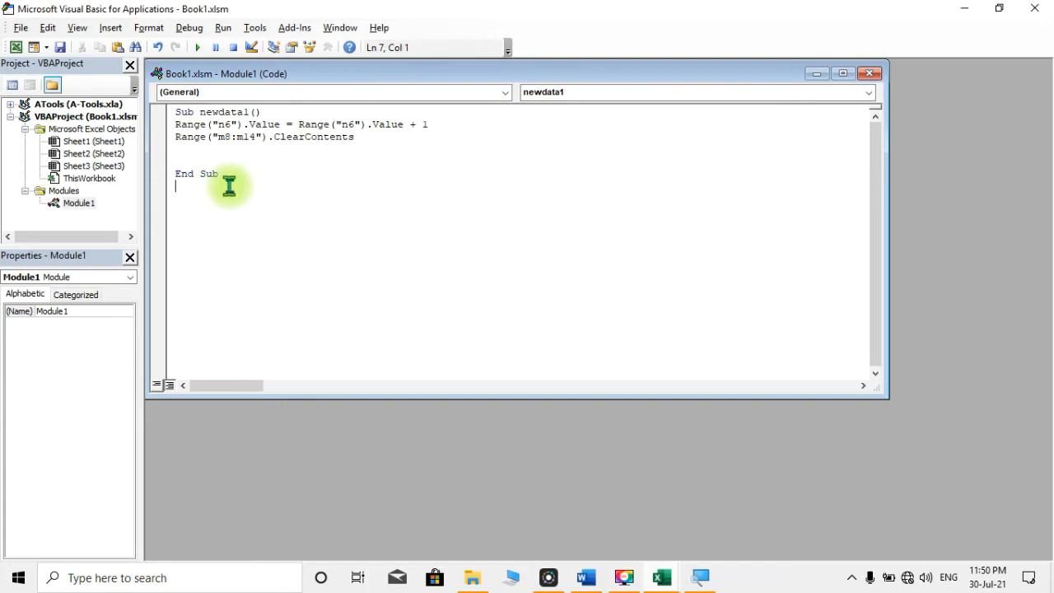
{"action": "left_click", "coordinate": [224, 137]}
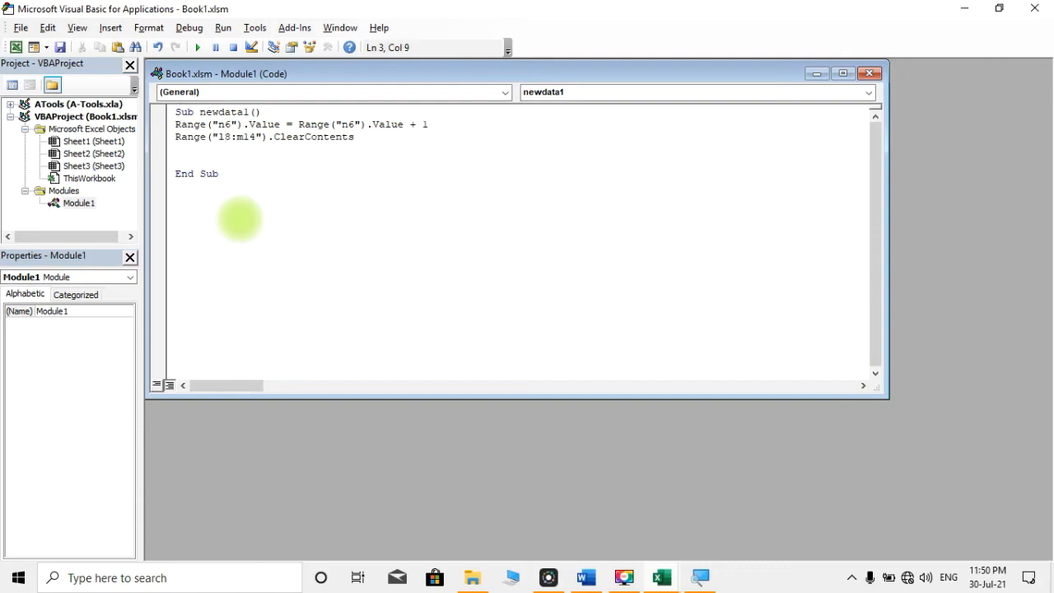
{"action": "left_click", "coordinate": [240, 137]}
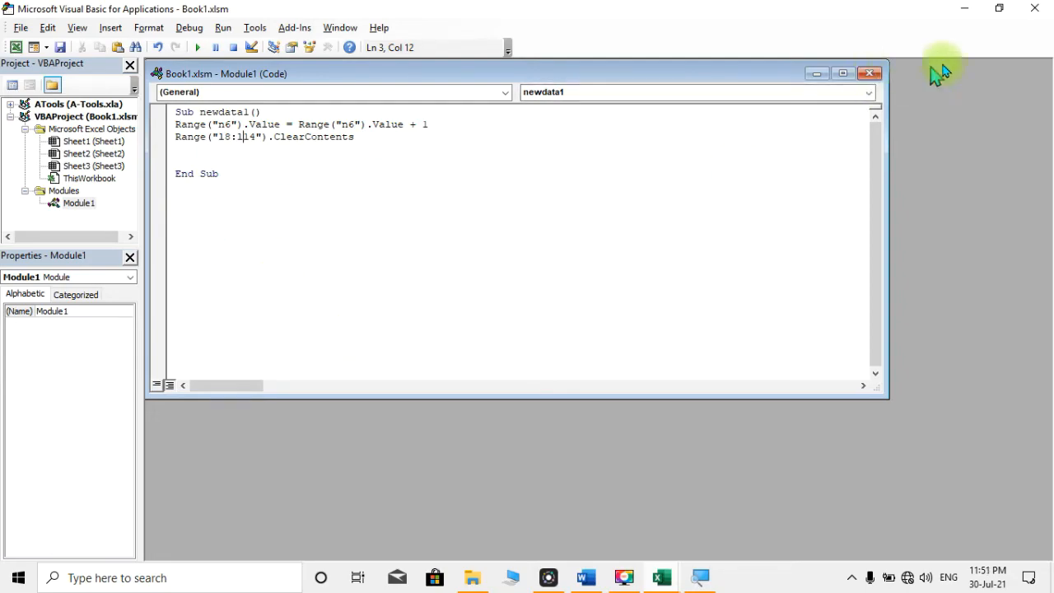
{"action": "left_click", "coordinate": [1047, 15]}
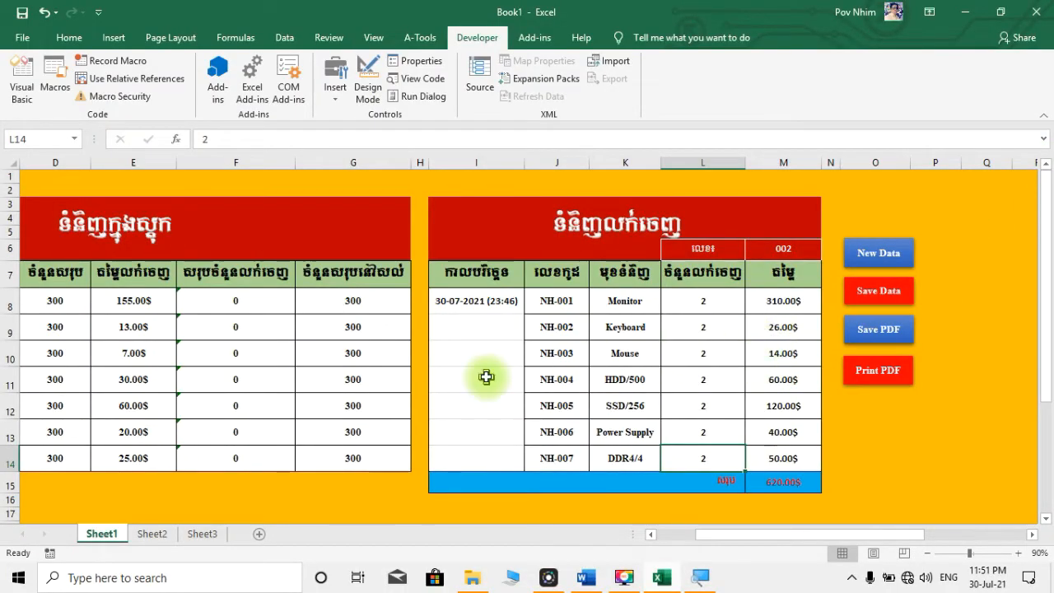
Step: Assign the newdata1 macro, with macros taken from This Workbook, to the New Data shape on Sheet1 and run it from the shape
{"action": "right_click", "coordinate": [879, 256]}
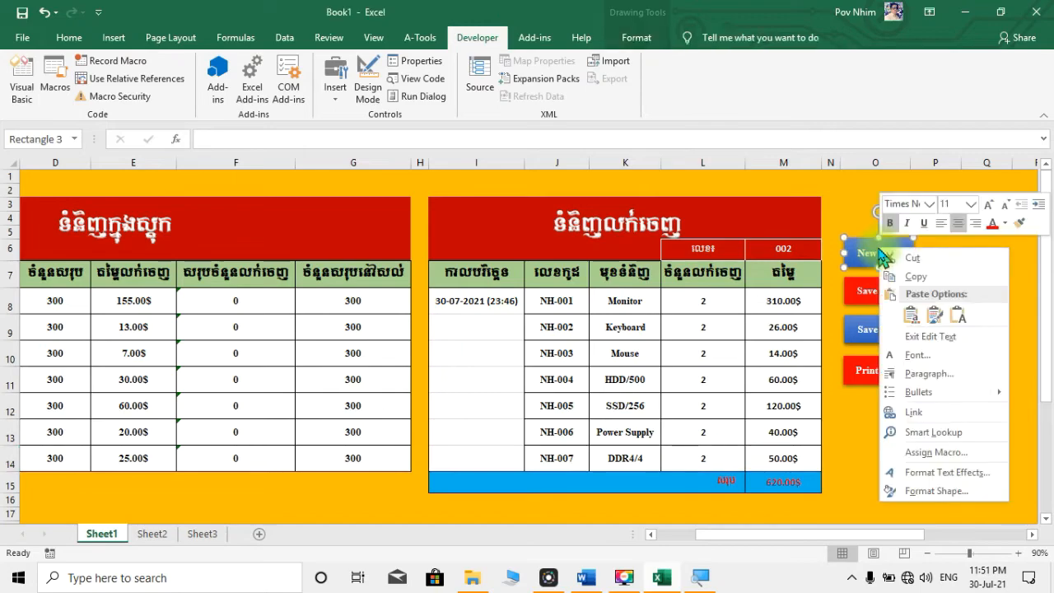
{"action": "left_click", "coordinate": [955, 452]}
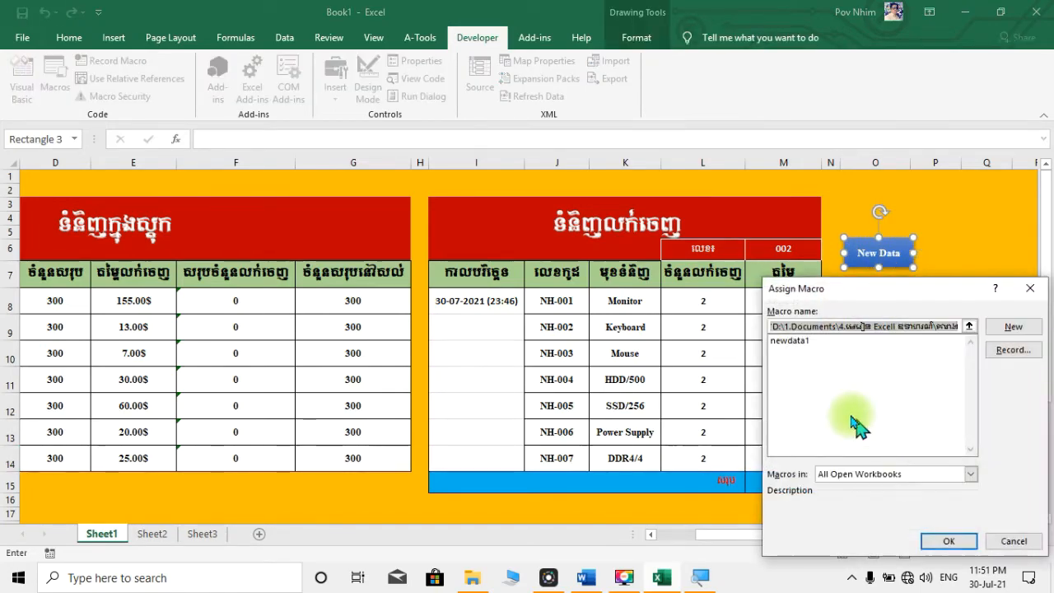
{"action": "left_click", "coordinate": [786, 340]}
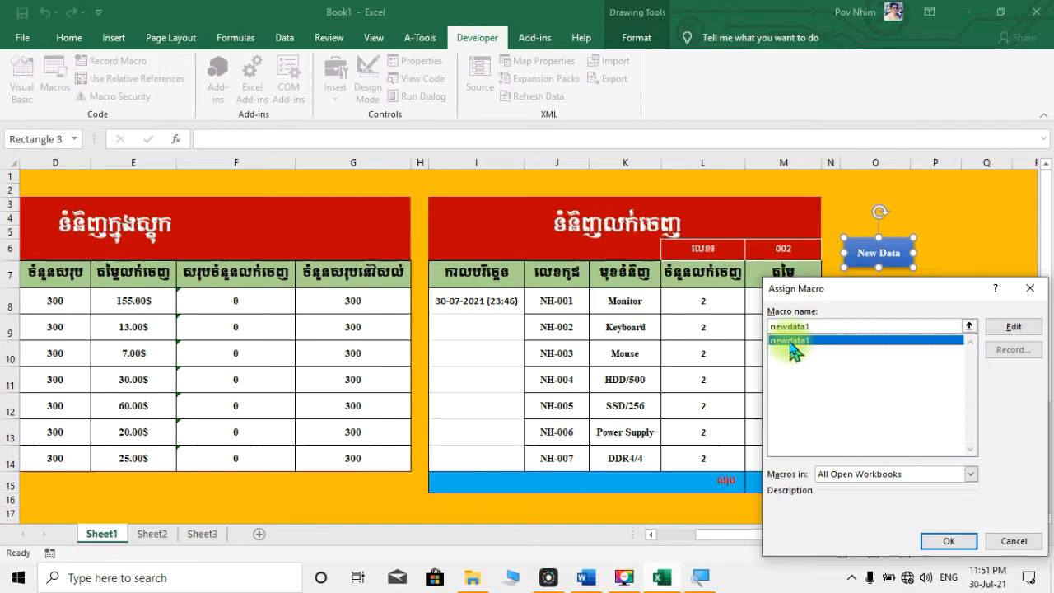
{"action": "left_click", "coordinate": [970, 475]}
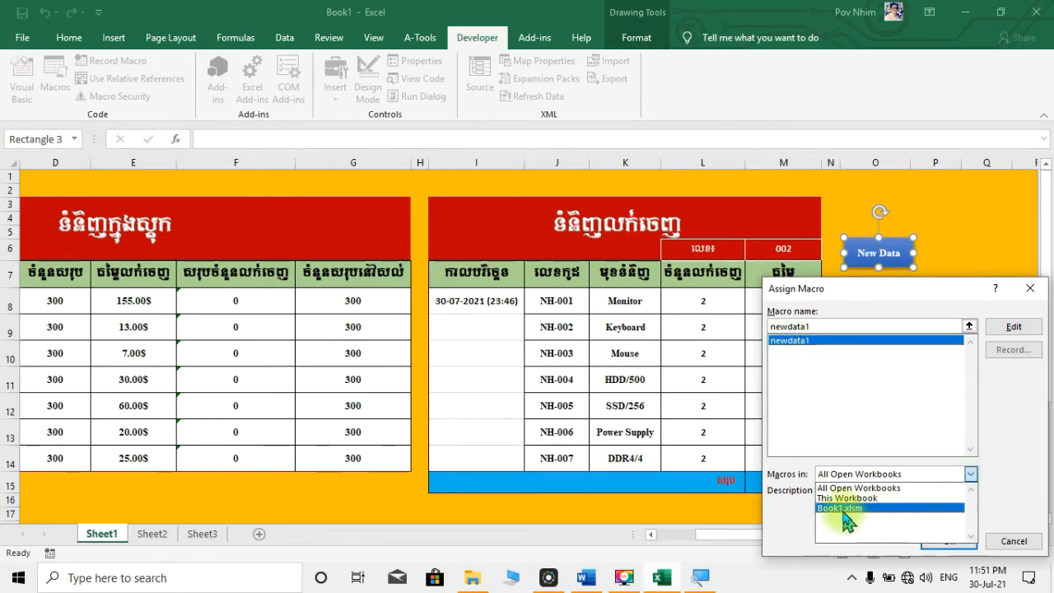
{"action": "left_click", "coordinate": [872, 498]}
{"action": "left_click", "coordinate": [943, 539]}
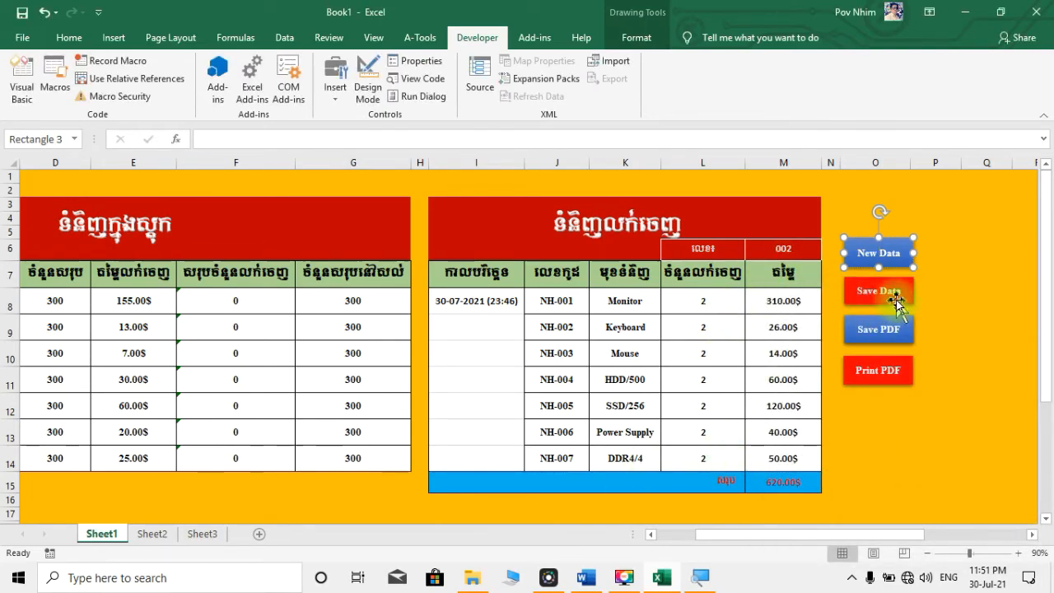
{"action": "left_click", "coordinate": [978, 270]}
{"action": "left_click", "coordinate": [881, 256]}
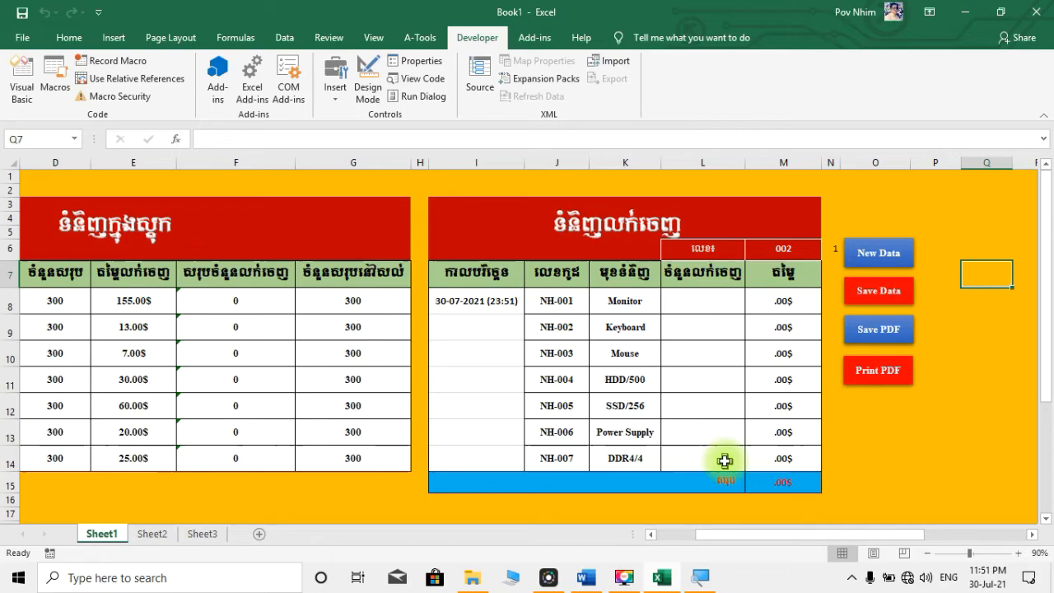
Step: Enter 23 as the Monitor's sold quantity in L8 and fill it down through L14
{"action": "left_click", "coordinate": [702, 303]}
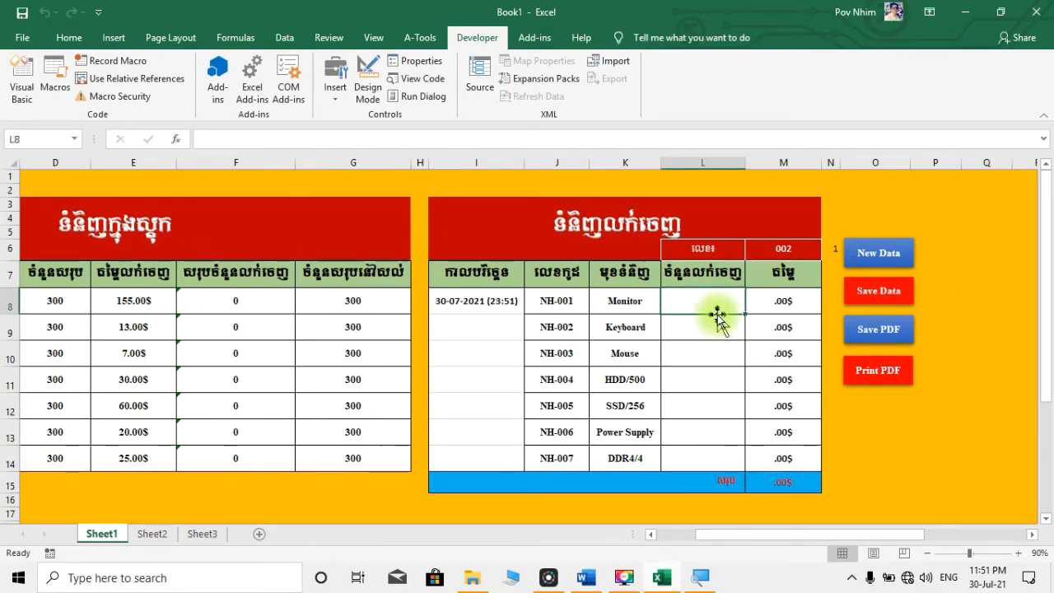
{"action": "type", "text": "23"}
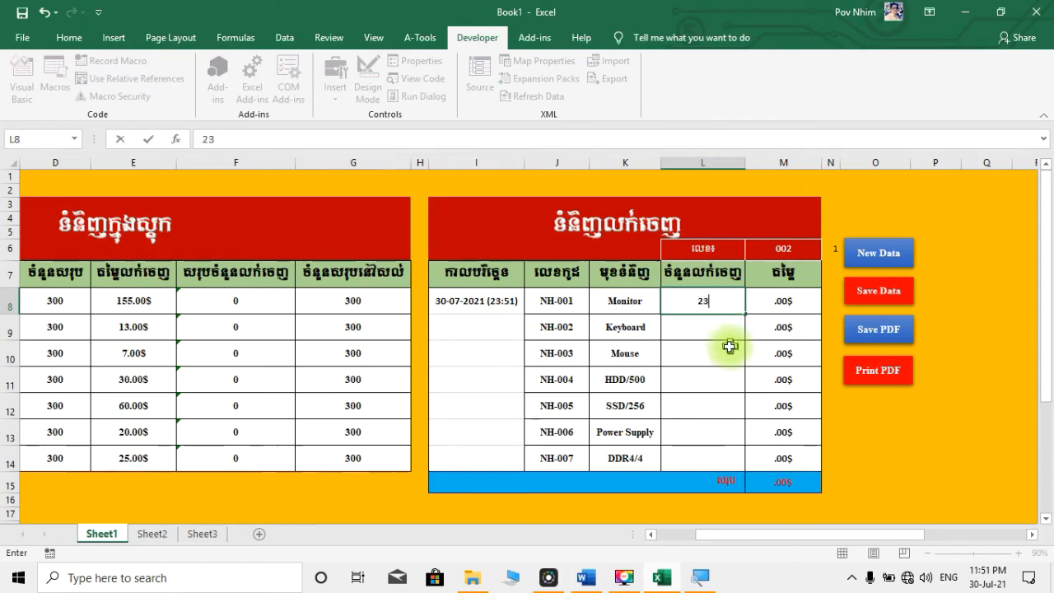
{"action": "key", "text": "Return"}
{"action": "key", "text": "Return"}
{"action": "left_click", "coordinate": [718, 326]}
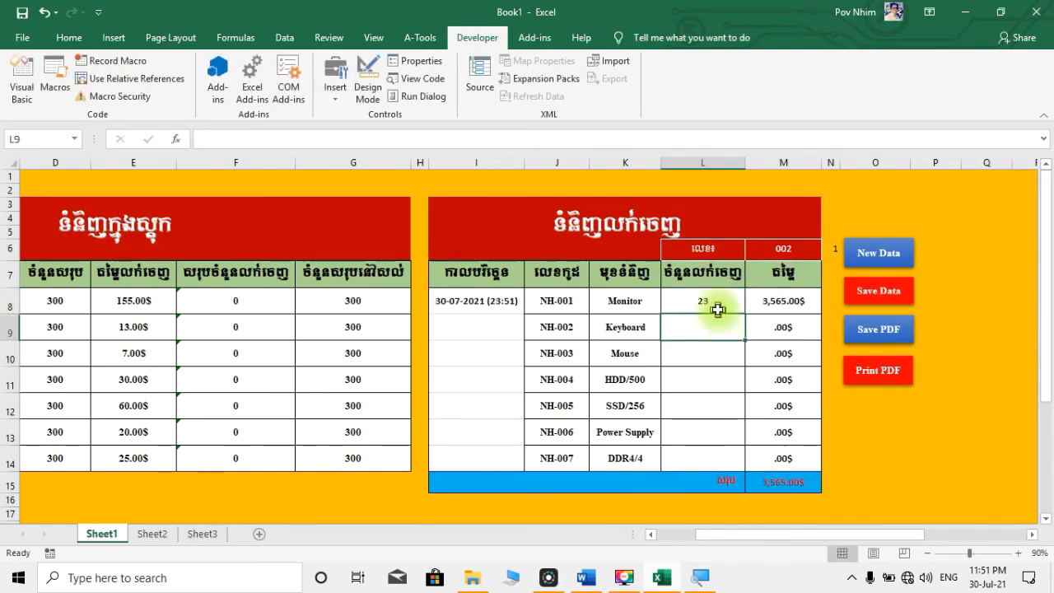
{"action": "left_click", "coordinate": [718, 308]}
{"action": "left_click_drag", "start_coordinate": [744, 313], "coordinate": [745, 466]}
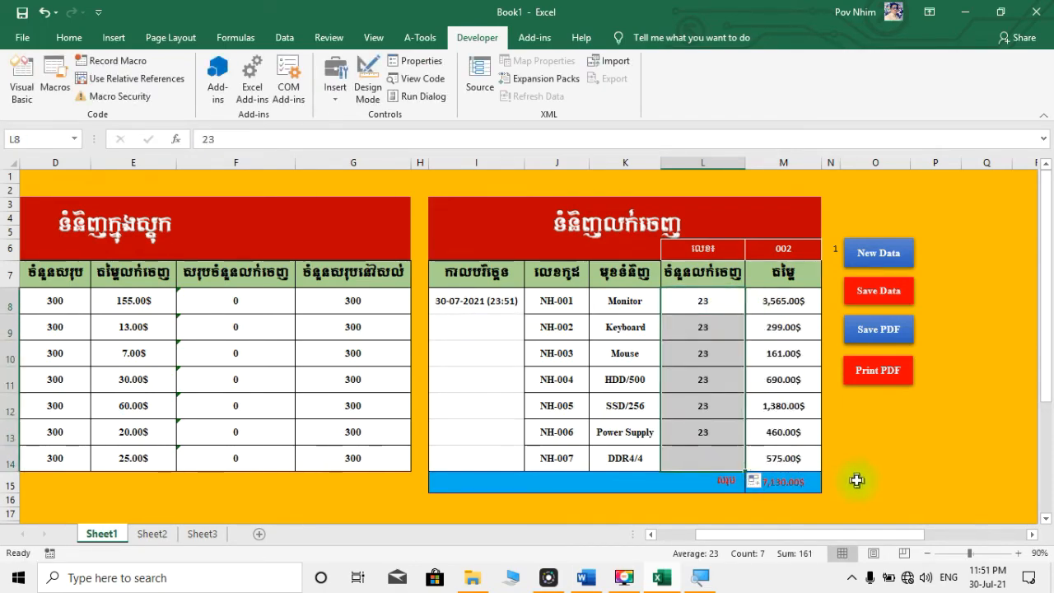
Step: Run the New Data macro again and clear the stray counter value from cell N6
{"action": "left_click", "coordinate": [884, 258]}
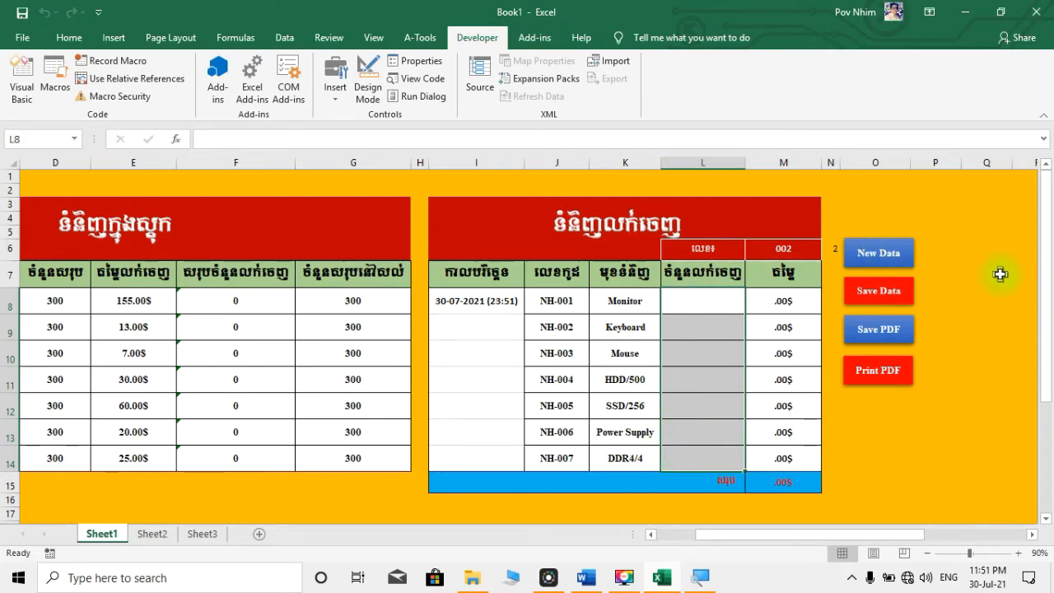
{"action": "left_click", "coordinate": [836, 250]}
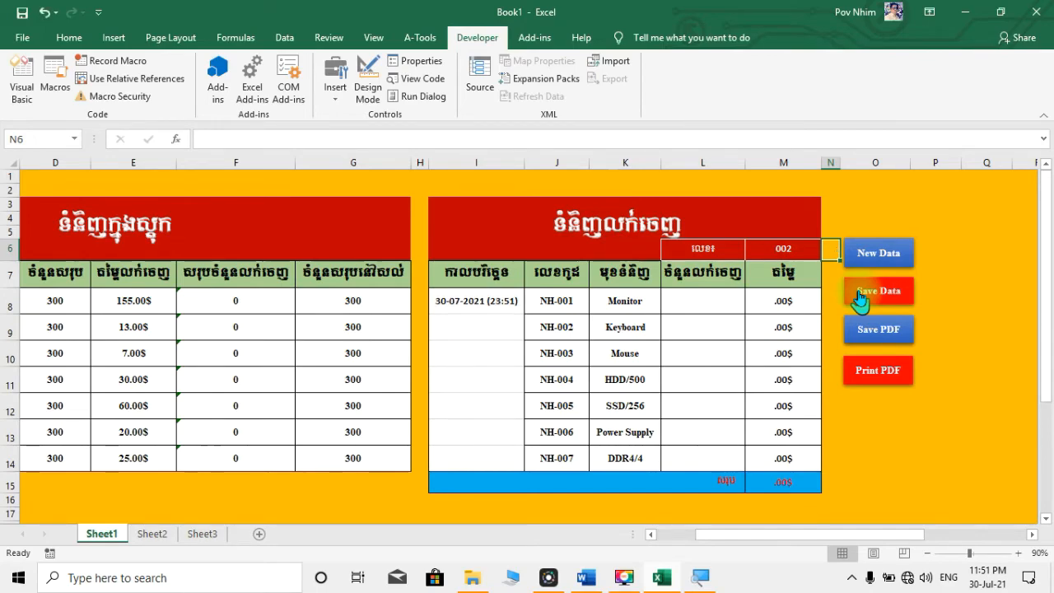
Step: Open the Visual Basic editor from Sheet1 and close the empty Sheet1 code window to reach the newdata1 code in Module1
{"action": "left_click", "coordinate": [788, 249]}
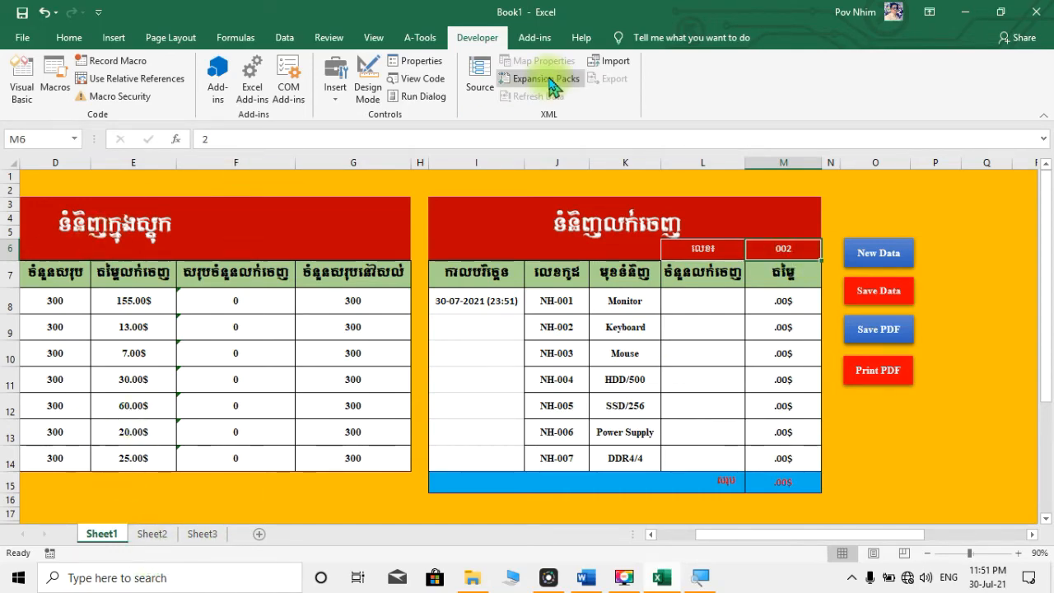
{"action": "right_click", "coordinate": [104, 540]}
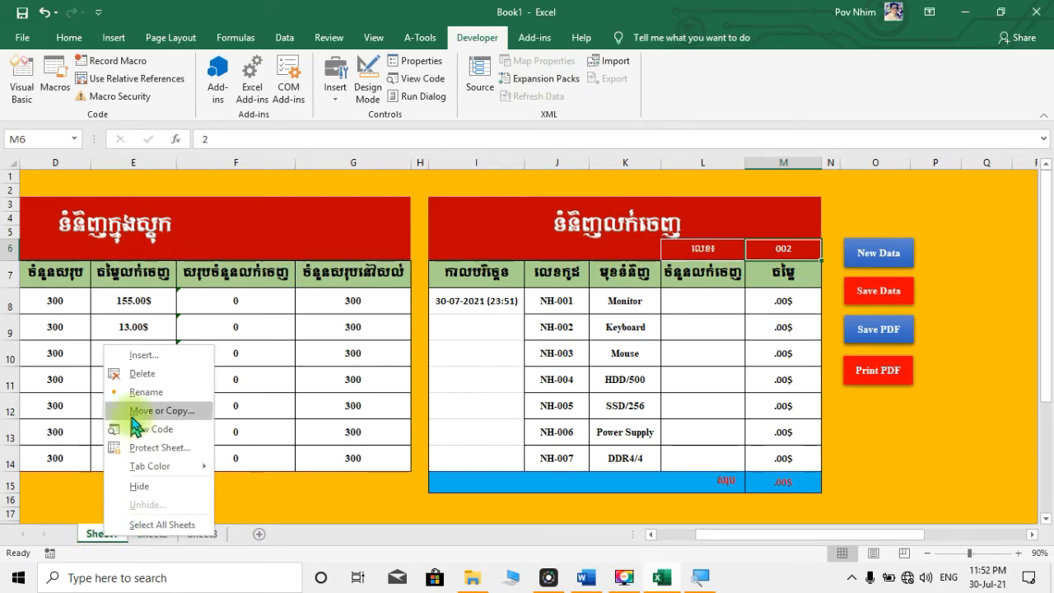
{"action": "left_click", "coordinate": [900, 421]}
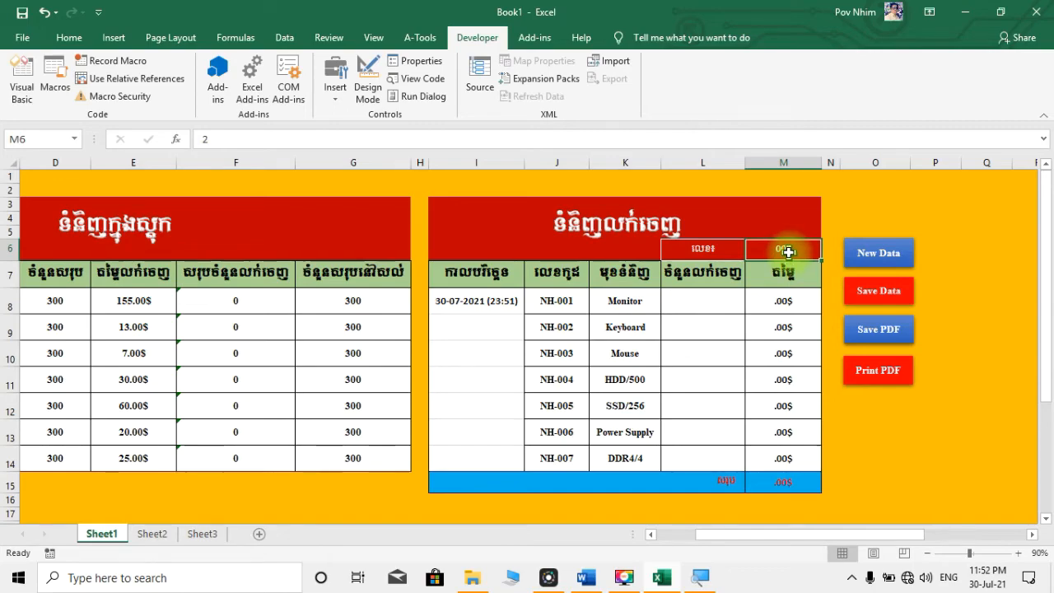
{"action": "right_click", "coordinate": [102, 531]}
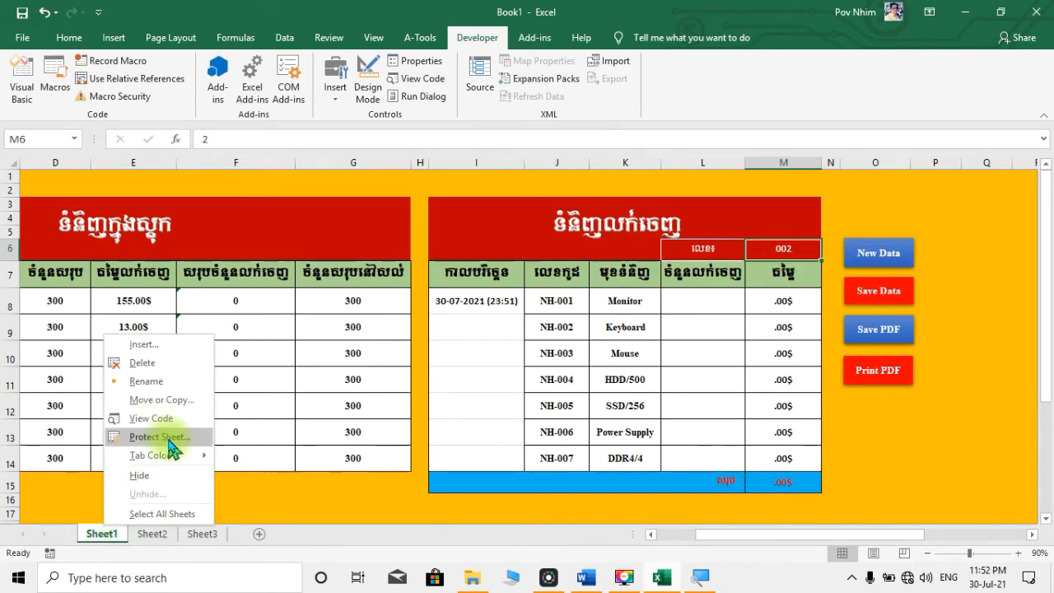
{"action": "left_click", "coordinate": [156, 419]}
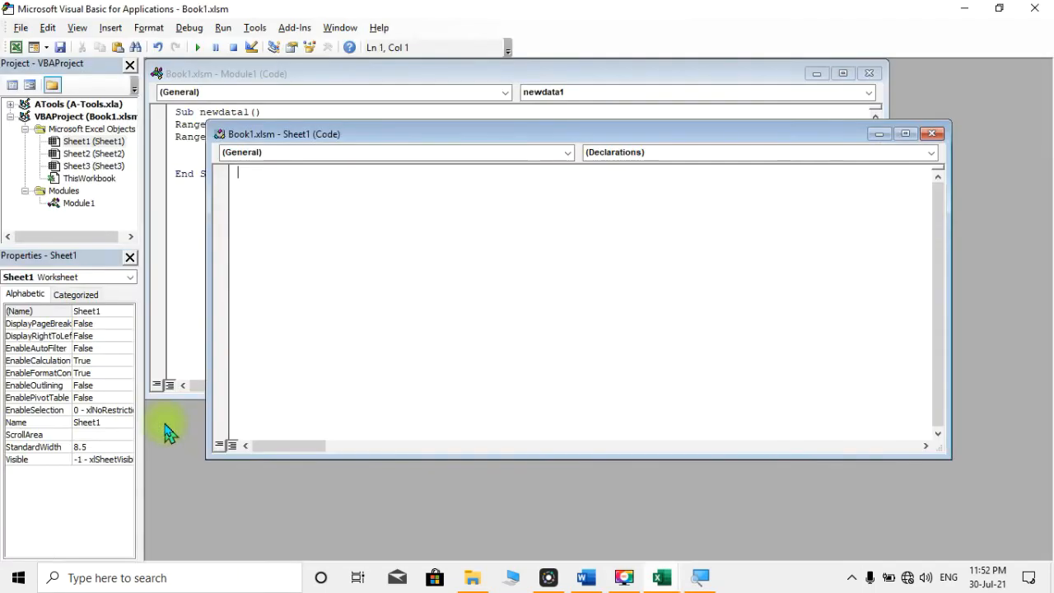
{"action": "left_click", "coordinate": [931, 134]}
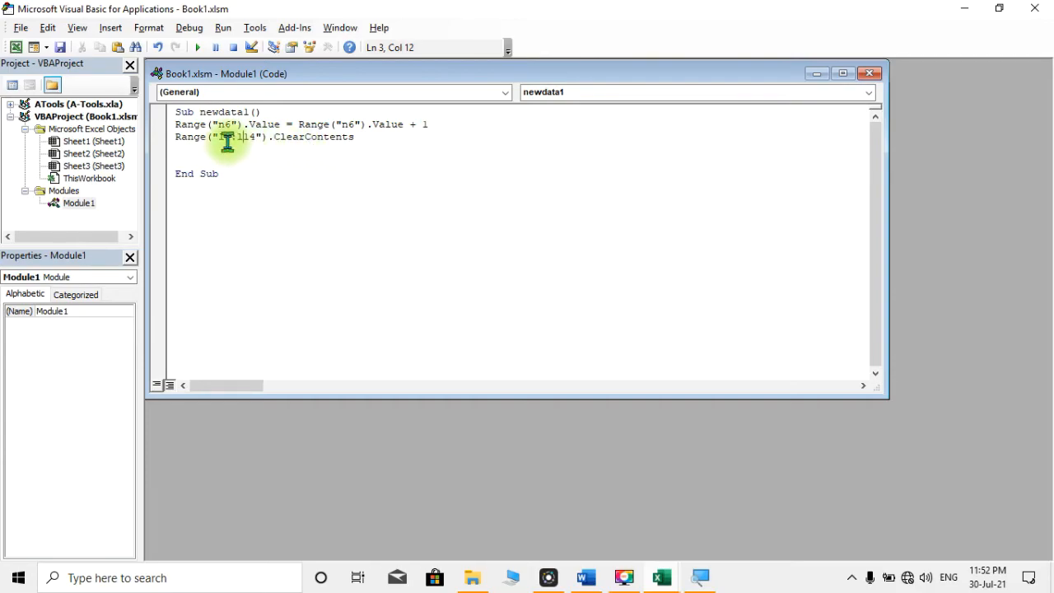
Step: Change both cell references in newdata1's counter line from n6 to m6 and close the Visual Basic editor
{"action": "mouse_move", "coordinate": [665, 574]}
{"action": "left_click", "coordinate": [630, 539]}
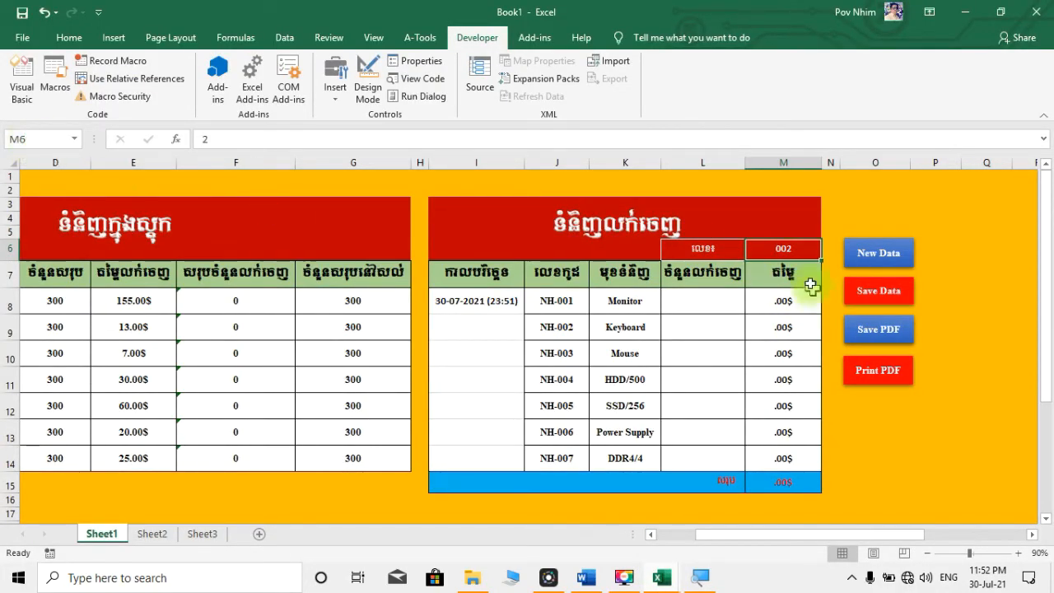
{"action": "mouse_move", "coordinate": [667, 572]}
{"action": "left_click", "coordinate": [716, 510]}
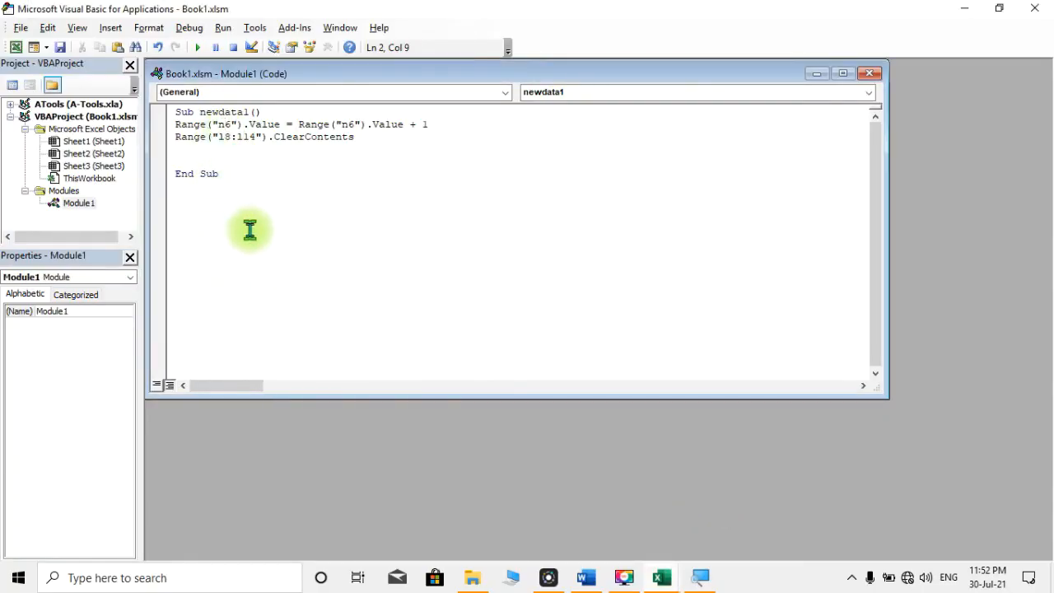
{"action": "key", "text": "BackSpace"}
{"action": "type", "text": "m"}
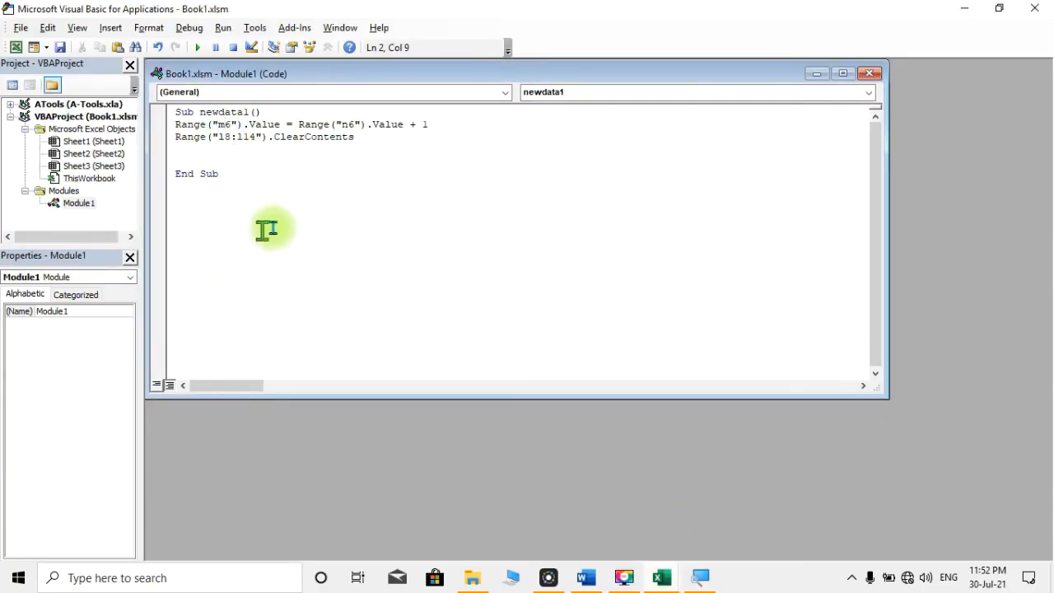
{"action": "left_click", "coordinate": [348, 124]}
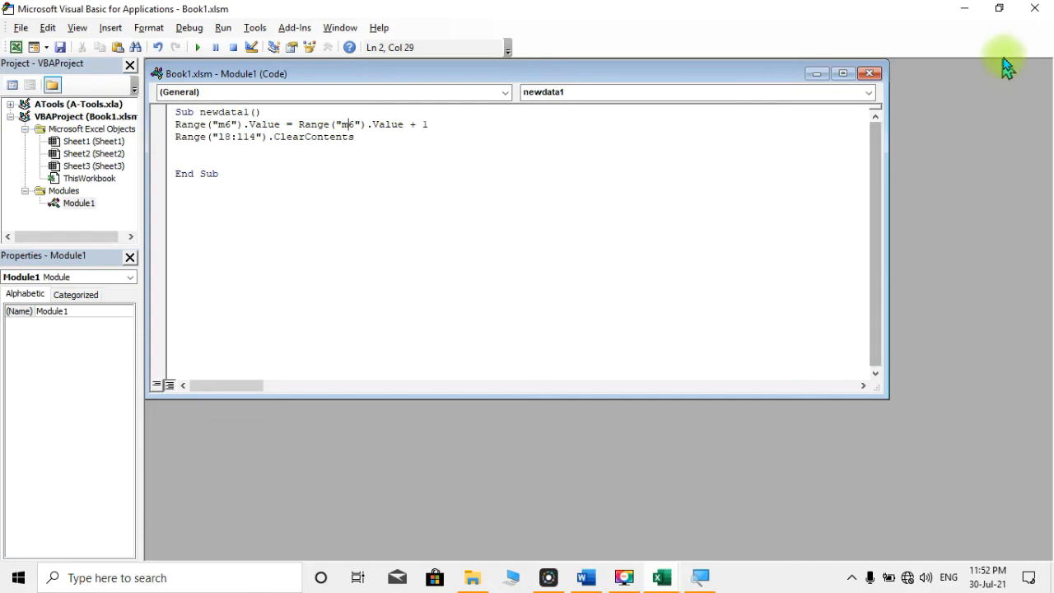
{"action": "left_click", "coordinate": [1035, 11]}
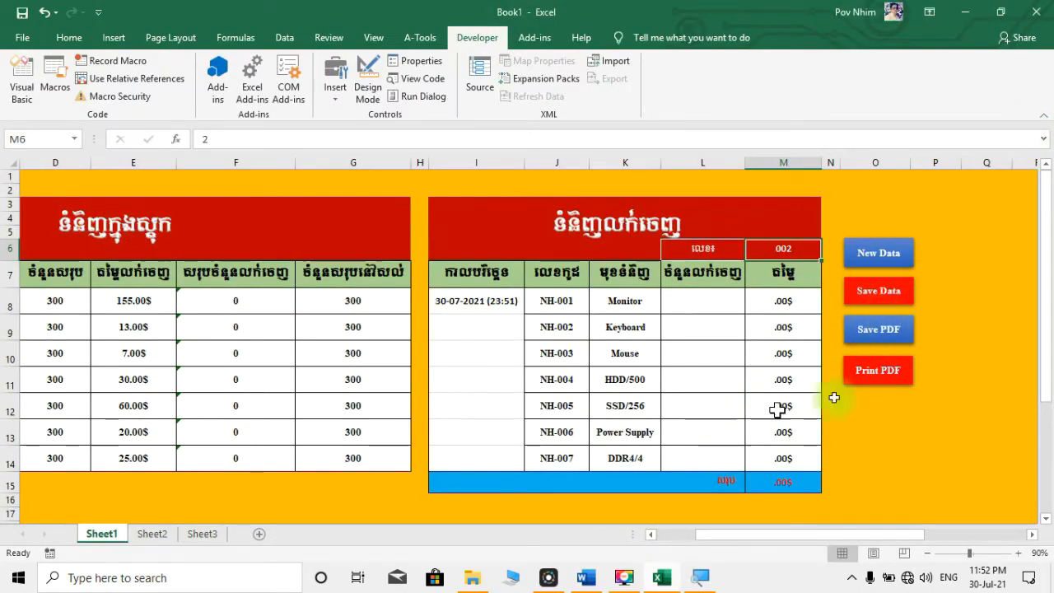
Step: Run the New Data macro from its shape and fill the sold quantity 2 from L8 down through L14
{"action": "left_click", "coordinate": [727, 306]}
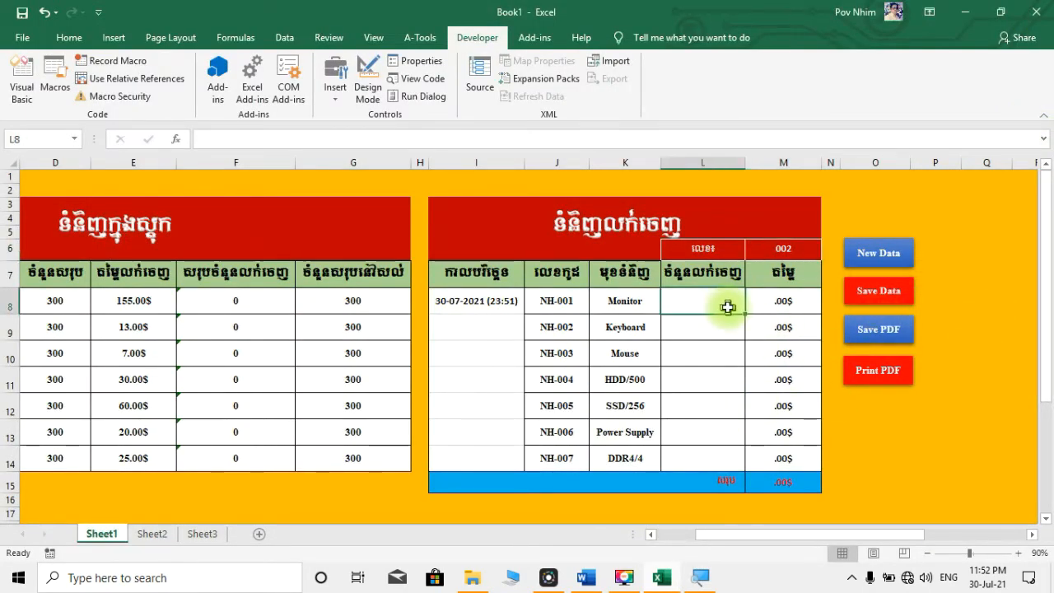
{"action": "left_click", "coordinate": [879, 252]}
{"action": "type", "text": "2"}
{"action": "left_click_drag", "start_coordinate": [743, 313], "coordinate": [733, 466]}
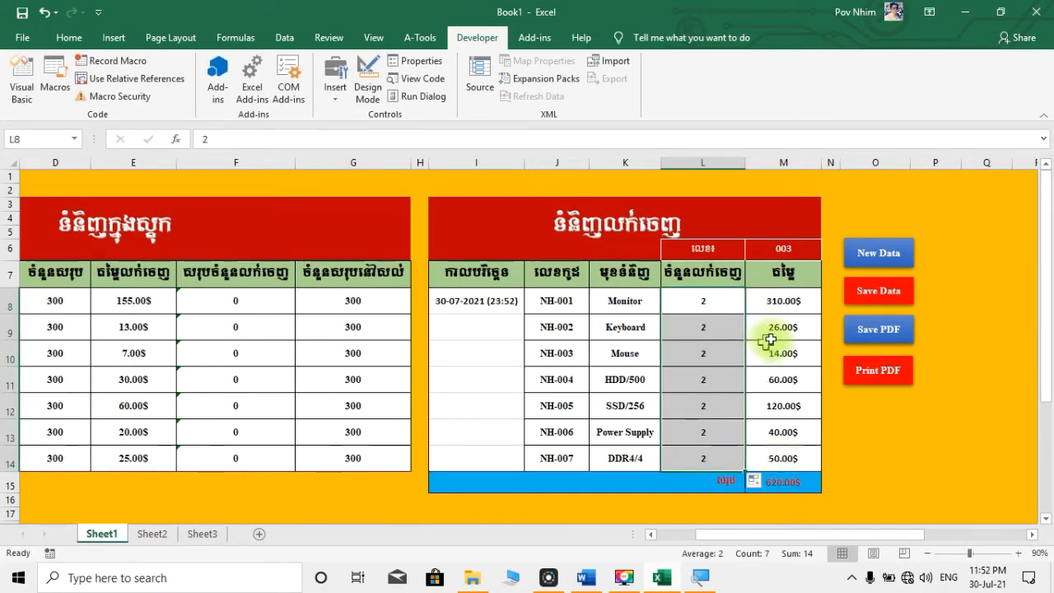
{"action": "left_click", "coordinate": [863, 433]}
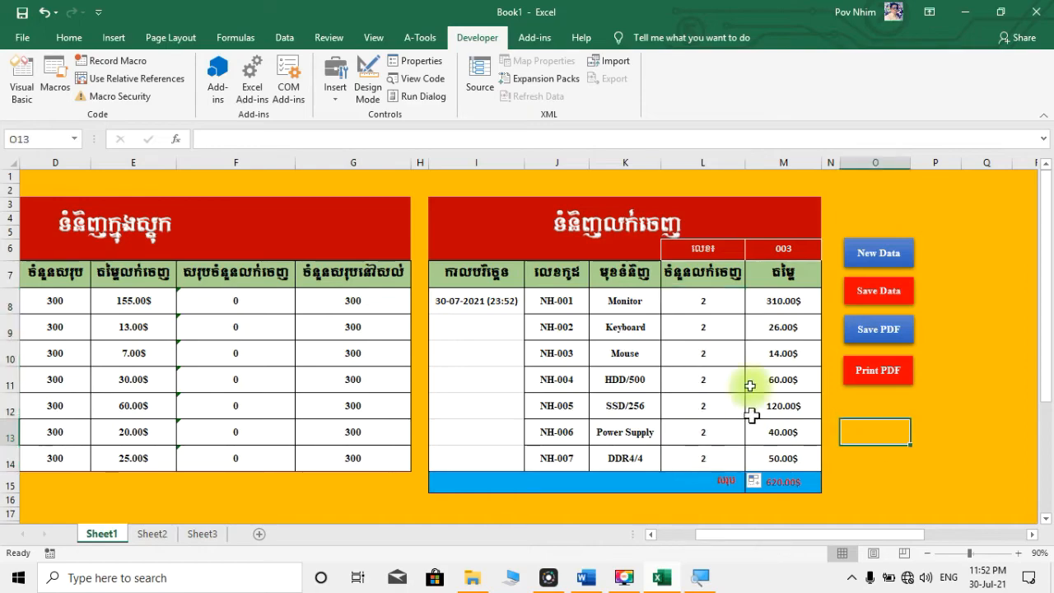
Step: Check the linked invoice on Sheet3 and run the New Data macro again on Sheet1
{"action": "left_click", "coordinate": [201, 534]}
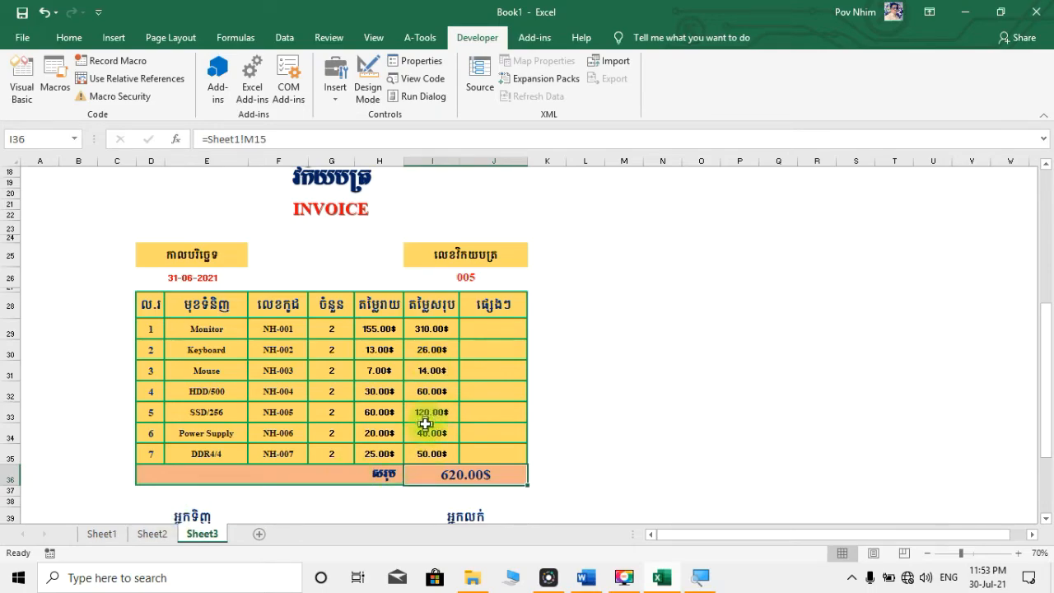
{"action": "left_click", "coordinate": [102, 533]}
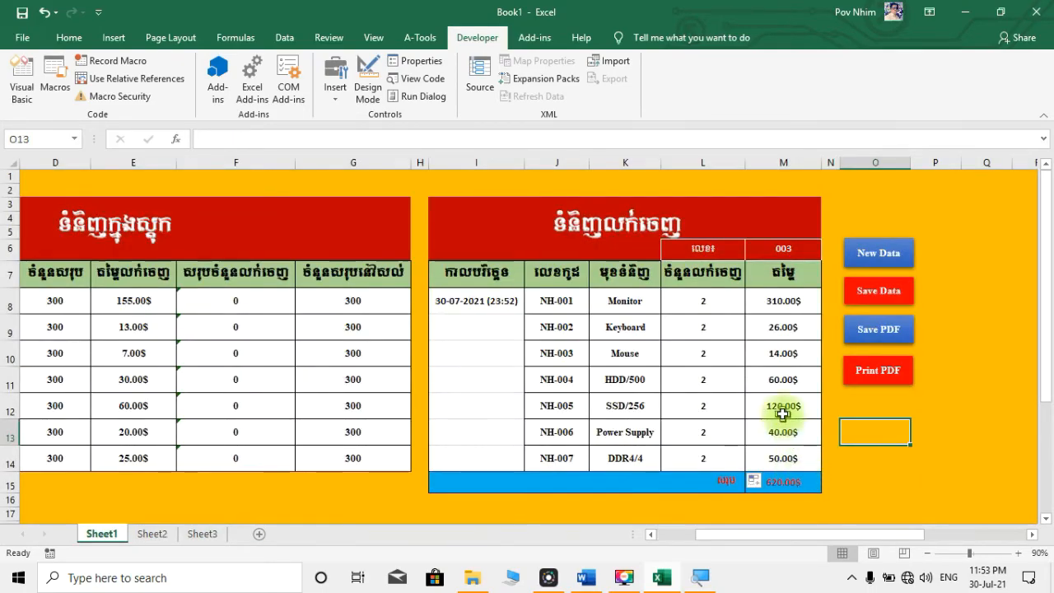
{"action": "left_click", "coordinate": [879, 257]}
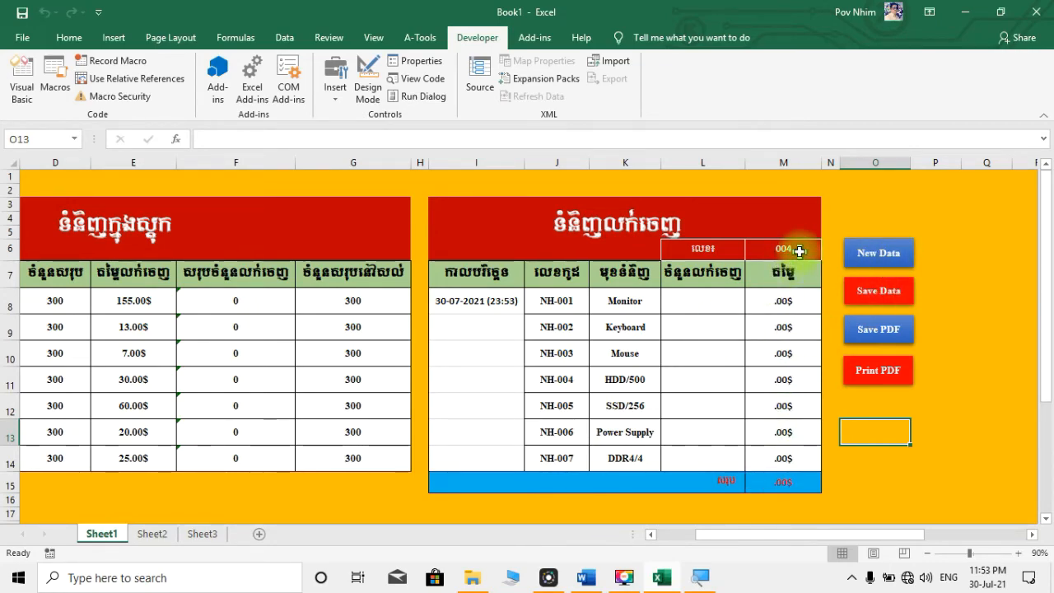
Step: Enter 5 as the sold quantity for Monitor and Keyboard and fill it down through L14
{"action": "left_click", "coordinate": [703, 301]}
{"action": "type", "text": "5"}
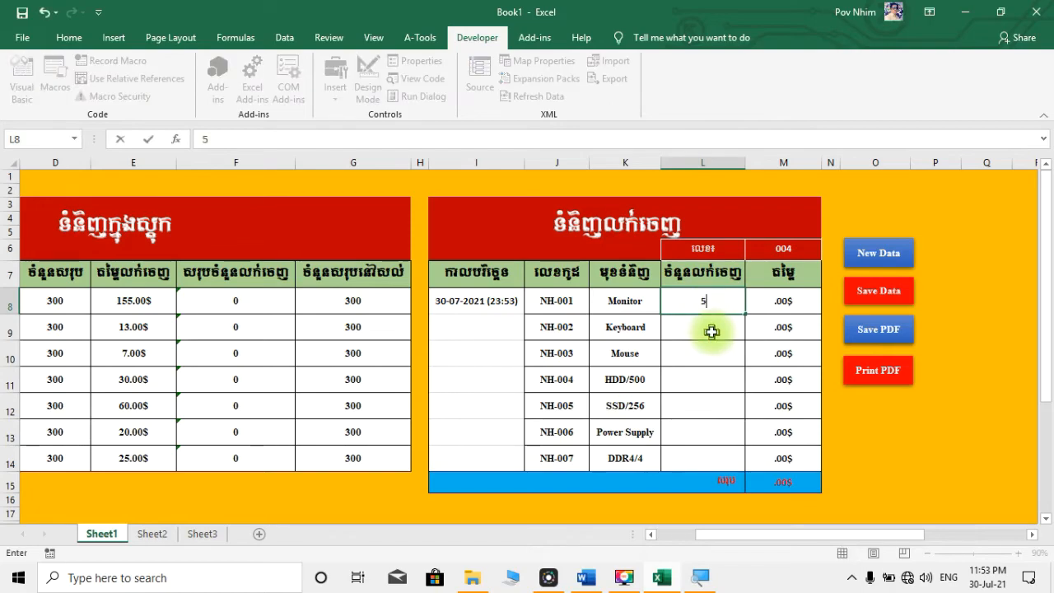
{"action": "left_click", "coordinate": [711, 331]}
{"action": "type", "text": "5"}
{"action": "left_click_drag", "start_coordinate": [744, 336], "coordinate": [734, 423]}
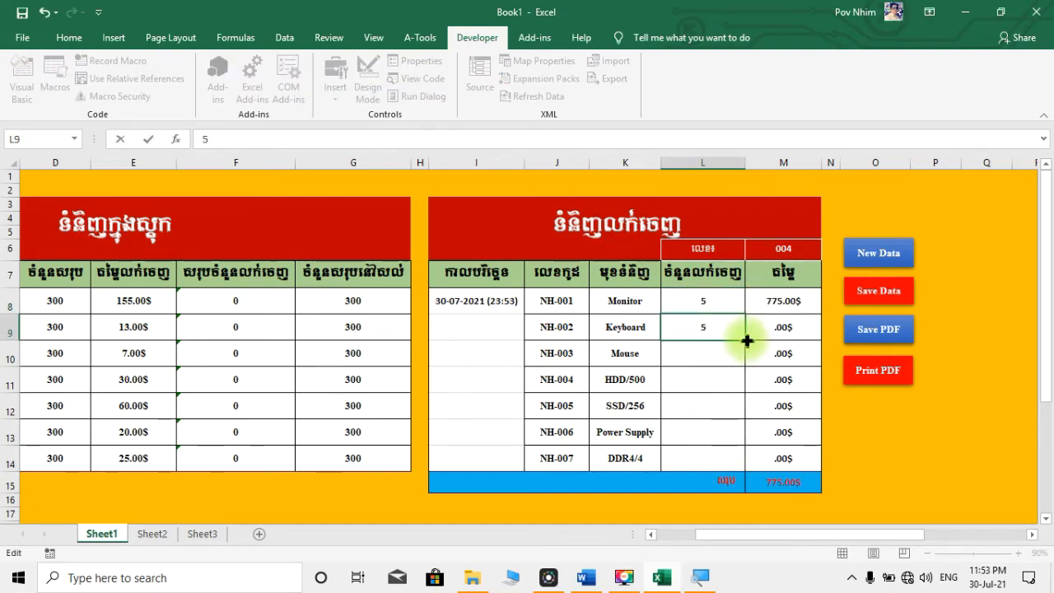
{"action": "left_click_drag", "start_coordinate": [745, 340], "coordinate": [745, 459]}
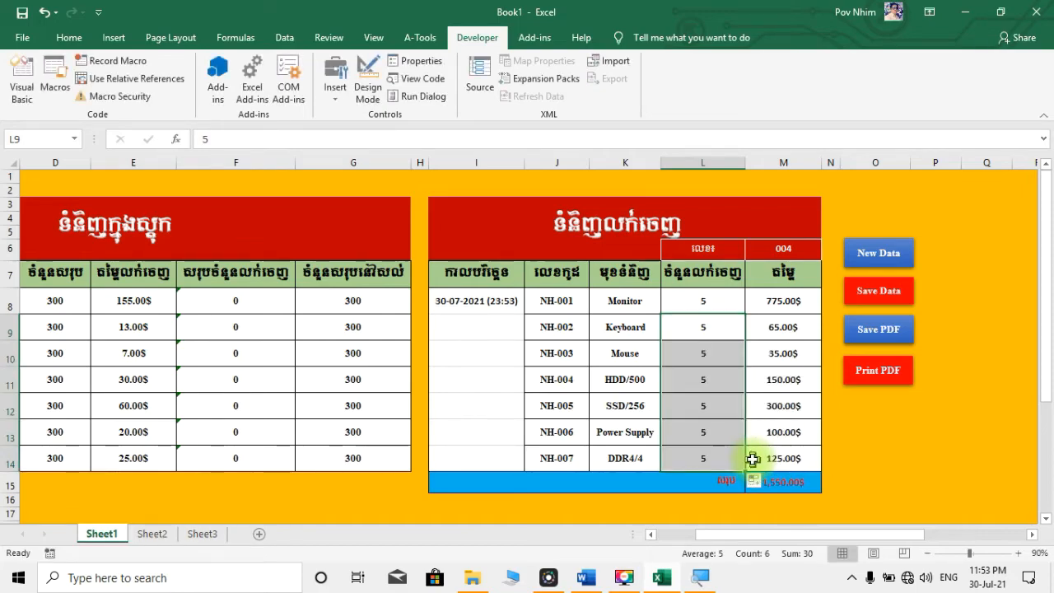
Step: Check the Sheet3 invoice and the Sheet2 sales list, and clear the test quantities on Sheet1 with the New Data macro
{"action": "left_click", "coordinate": [210, 533]}
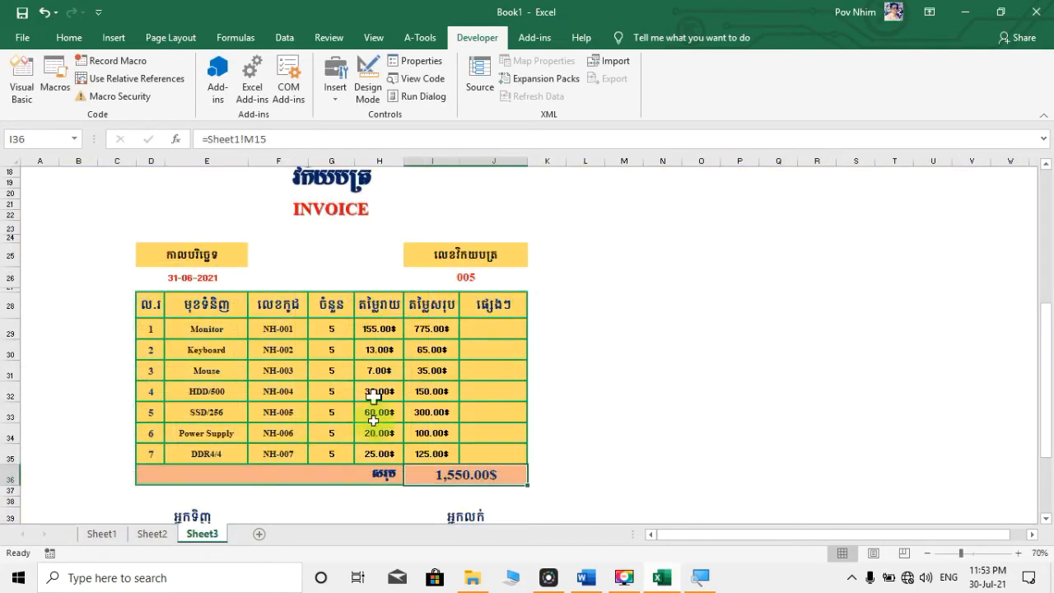
{"action": "left_click", "coordinate": [164, 535]}
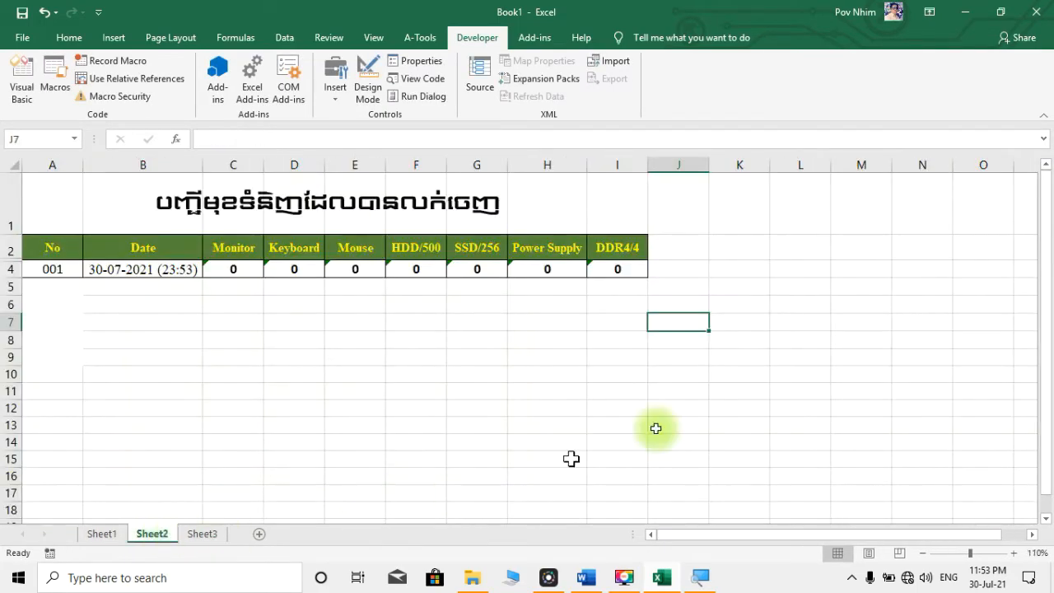
{"action": "left_click", "coordinate": [87, 533]}
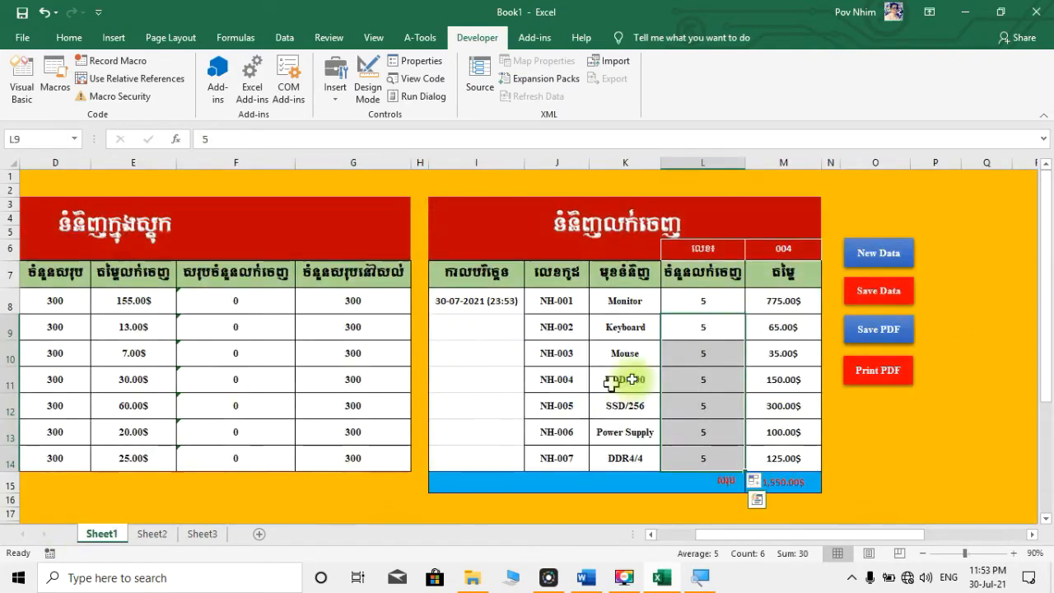
{"action": "left_click", "coordinate": [896, 260]}
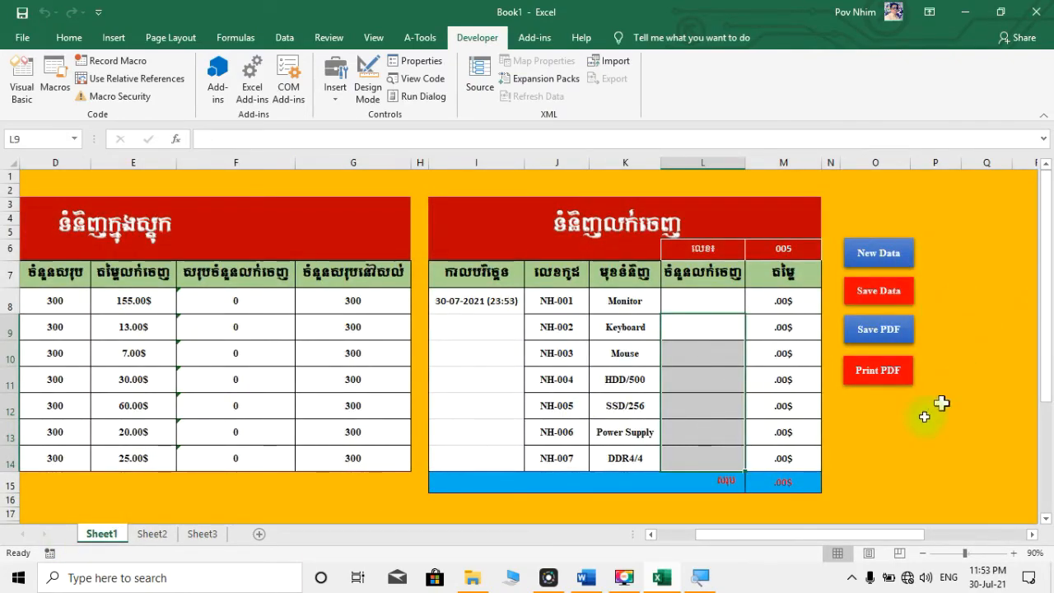
{"action": "left_click", "coordinate": [1005, 441]}
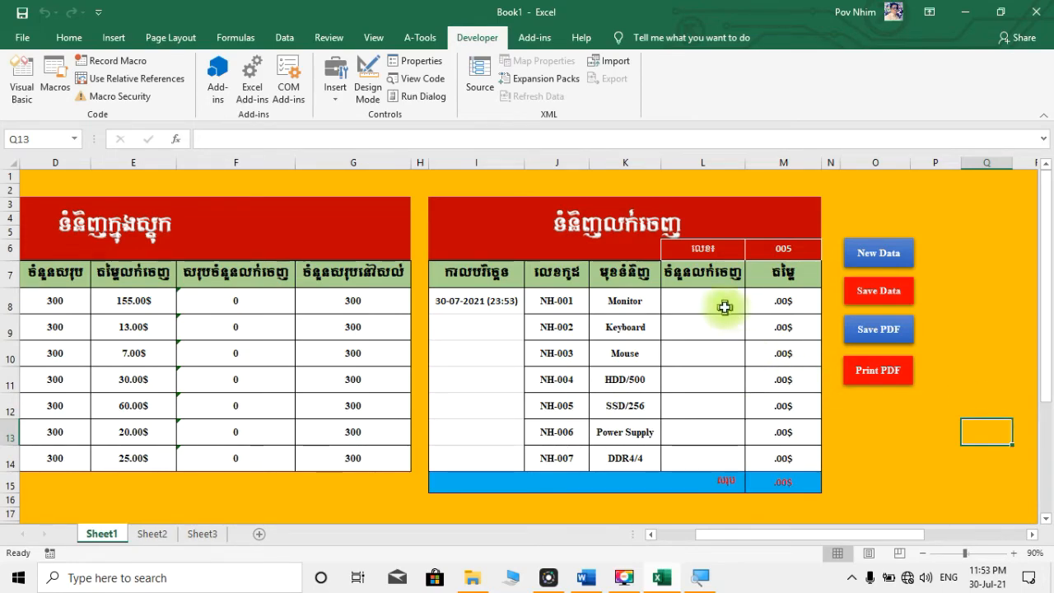
{"action": "left_click", "coordinate": [786, 246]}
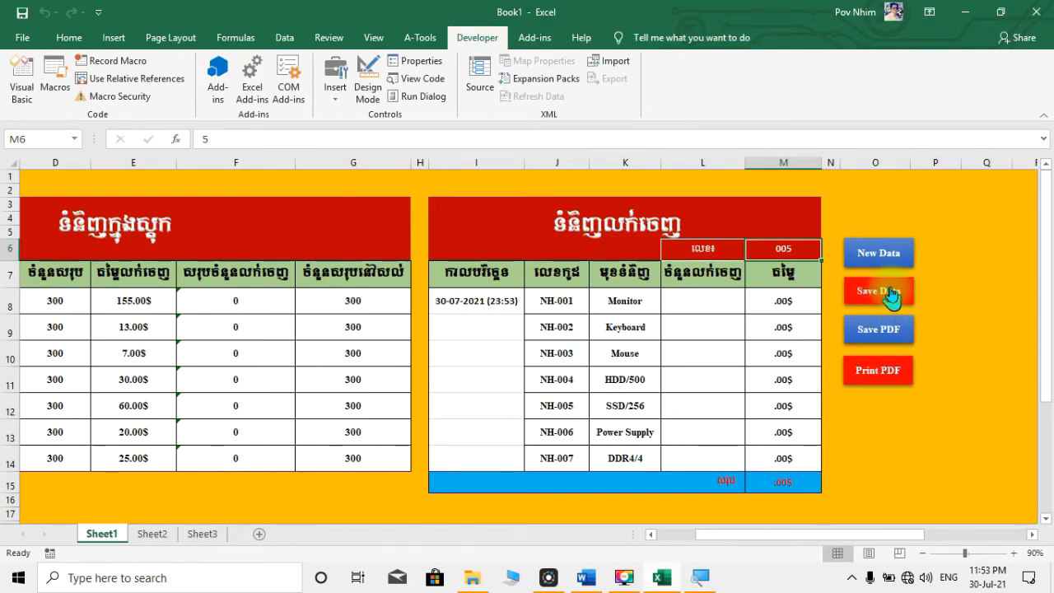
{"action": "left_click", "coordinate": [717, 304]}
{"action": "left_click", "coordinate": [728, 359]}
{"action": "left_click", "coordinate": [728, 409]}
{"action": "left_click", "coordinate": [730, 442]}
{"action": "left_click", "coordinate": [715, 308]}
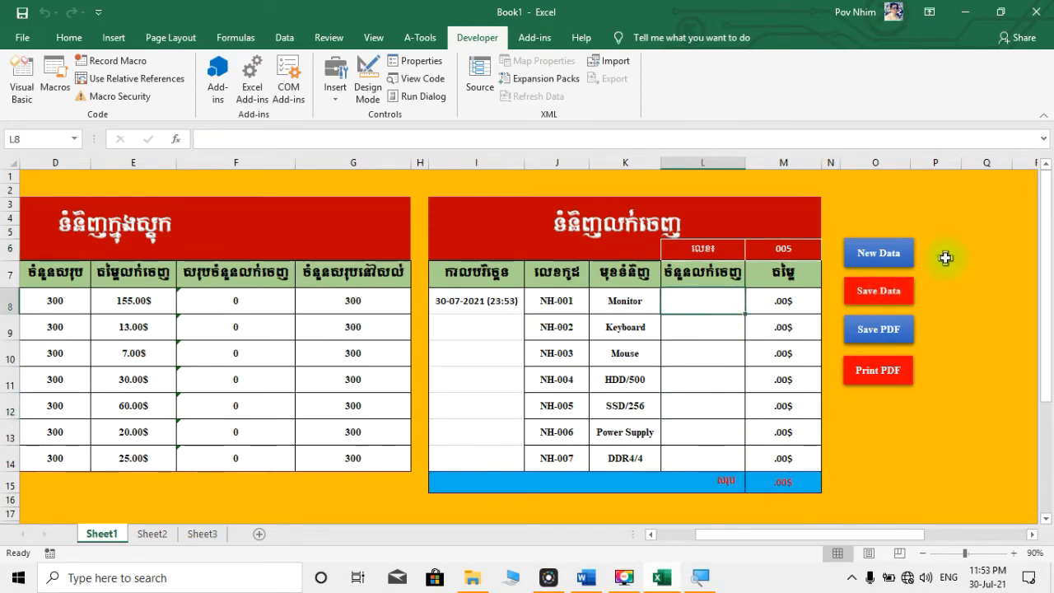
Step: Reset the invoice number in cell M6 to 1
{"action": "left_click", "coordinate": [791, 249]}
{"action": "type", "text": "1"}
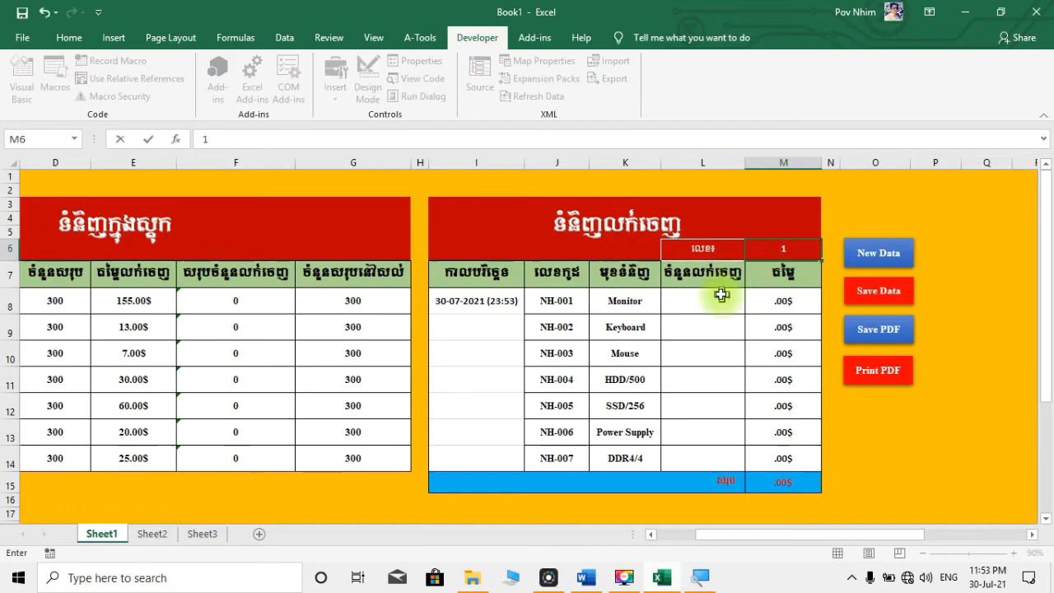
{"action": "key", "text": "Return"}
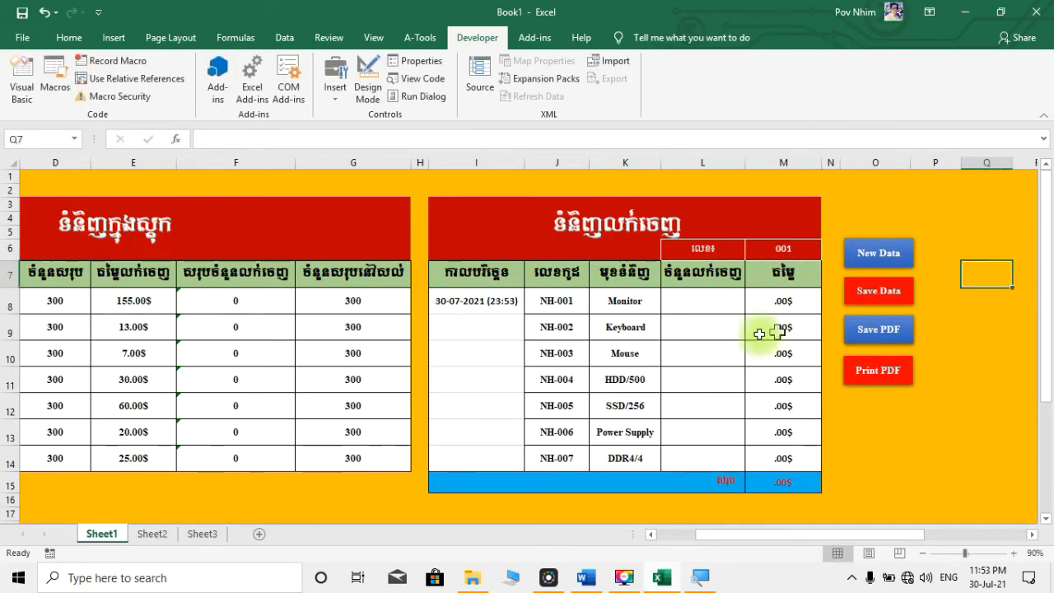
Step: Enter 2 as the sold quantity in L8 and L9 and fill it down through L14
{"action": "left_click", "coordinate": [722, 306]}
{"action": "type", "text": "2"}
{"action": "left_click", "coordinate": [724, 329]}
{"action": "type", "text": "2"}
{"action": "left_click", "coordinate": [727, 364]}
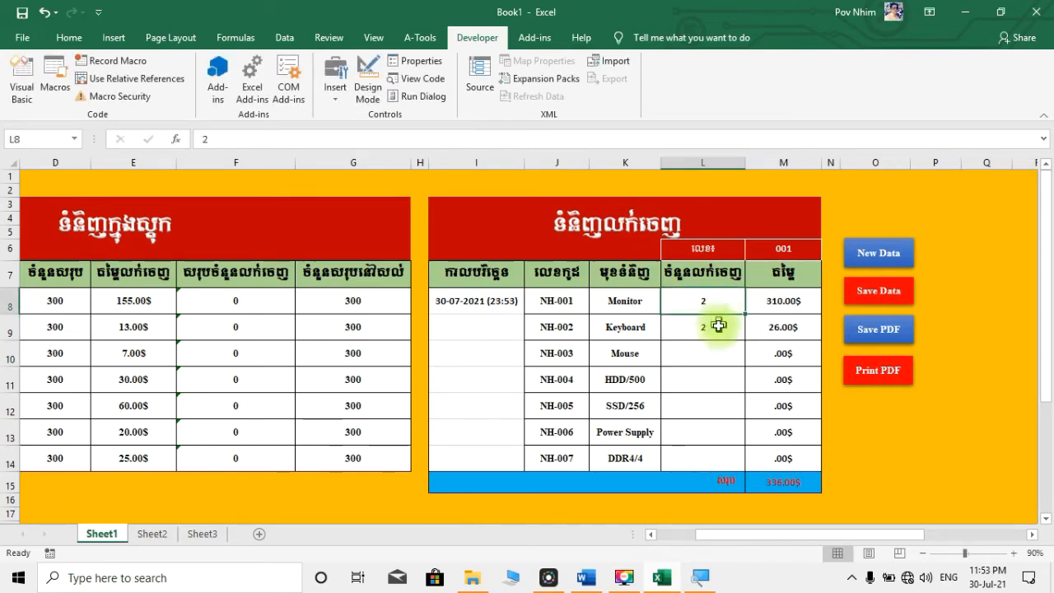
{"action": "left_click", "coordinate": [740, 332]}
{"action": "left_click_drag", "start_coordinate": [745, 342], "coordinate": [744, 464]}
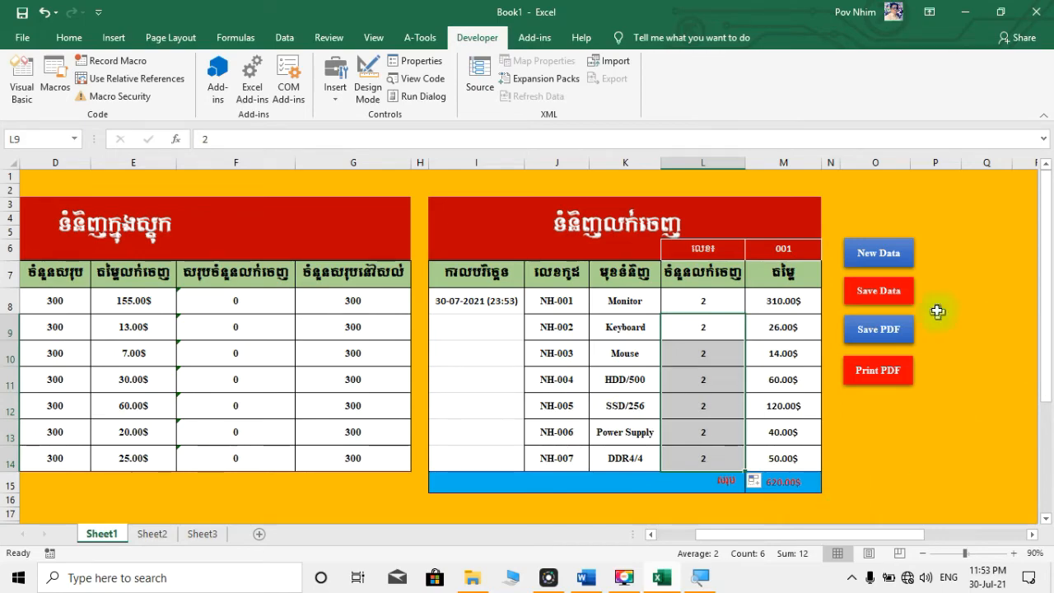
Step: Examine the formula in the Monitor cell C4 of the sales list on Sheet2
{"action": "left_click", "coordinate": [158, 540]}
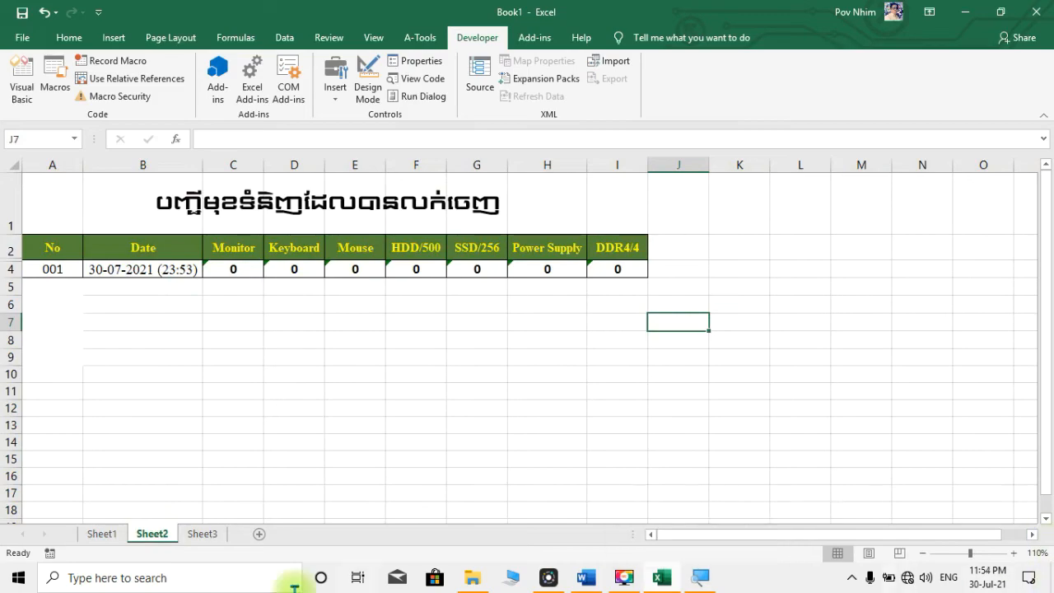
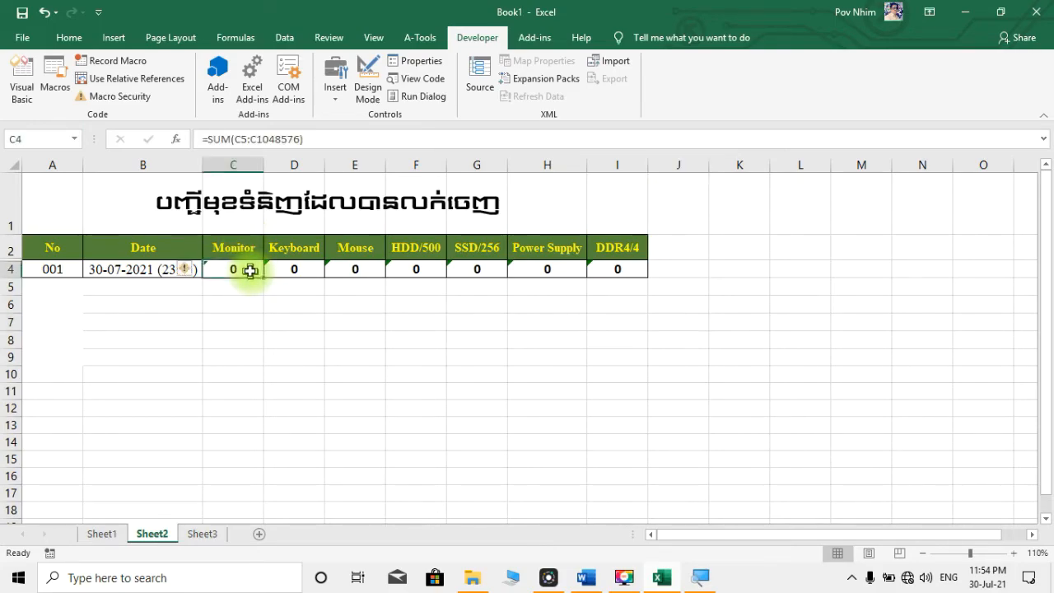
{"action": "double_click", "coordinate": [250, 270]}
{"action": "key", "text": "Return"}
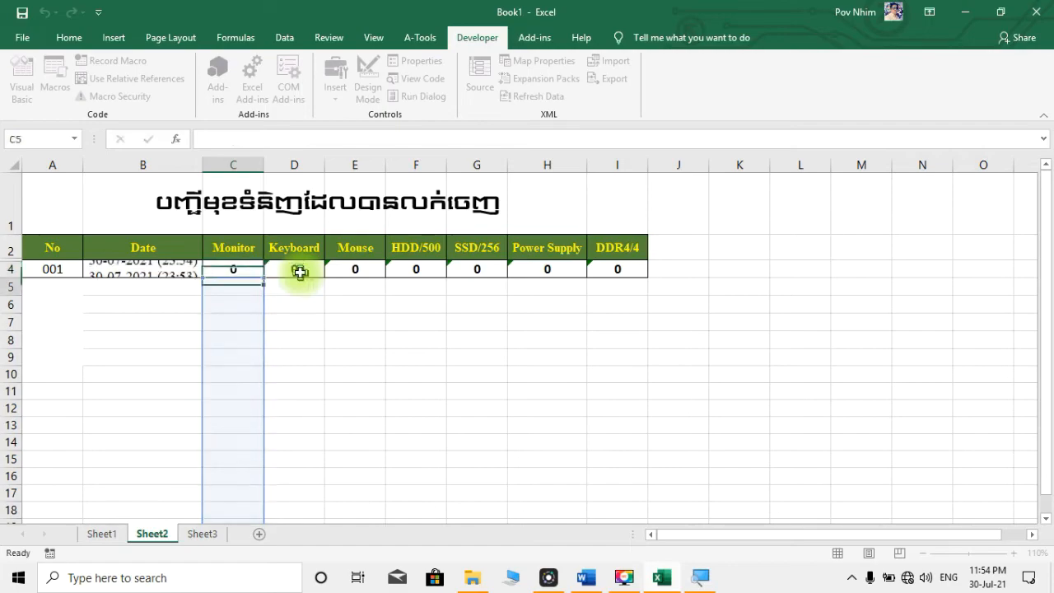
{"action": "left_click", "coordinate": [241, 269]}
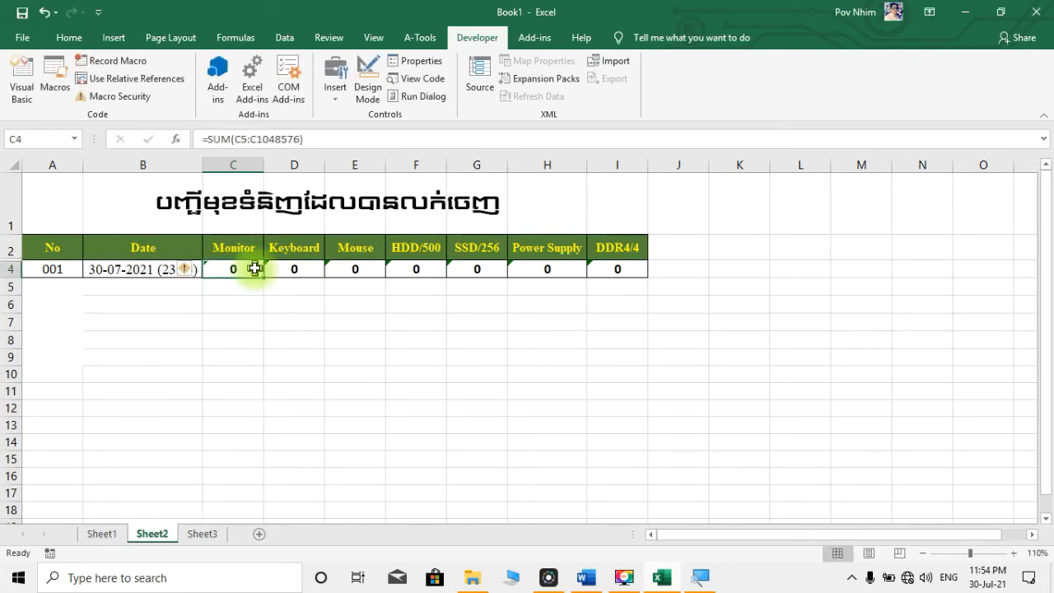
Step: Compare the Monitor total formula in Sheet2 cell C4 with the sold-quantity cell F8 on Sheet1 that links to it
{"action": "double_click", "coordinate": [250, 270]}
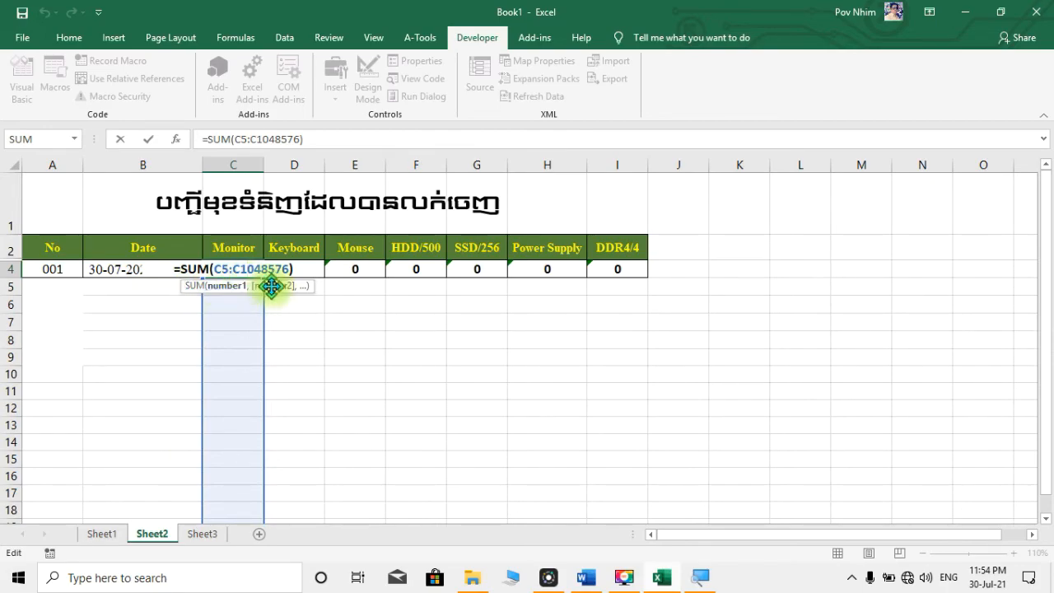
{"action": "key", "text": "Return"}
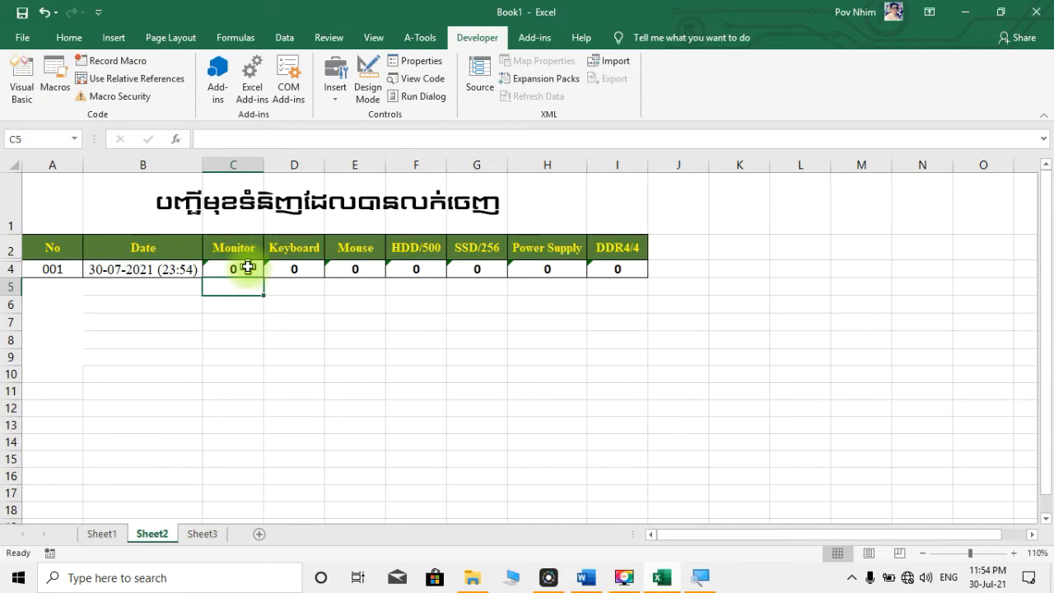
{"action": "left_click", "coordinate": [247, 266]}
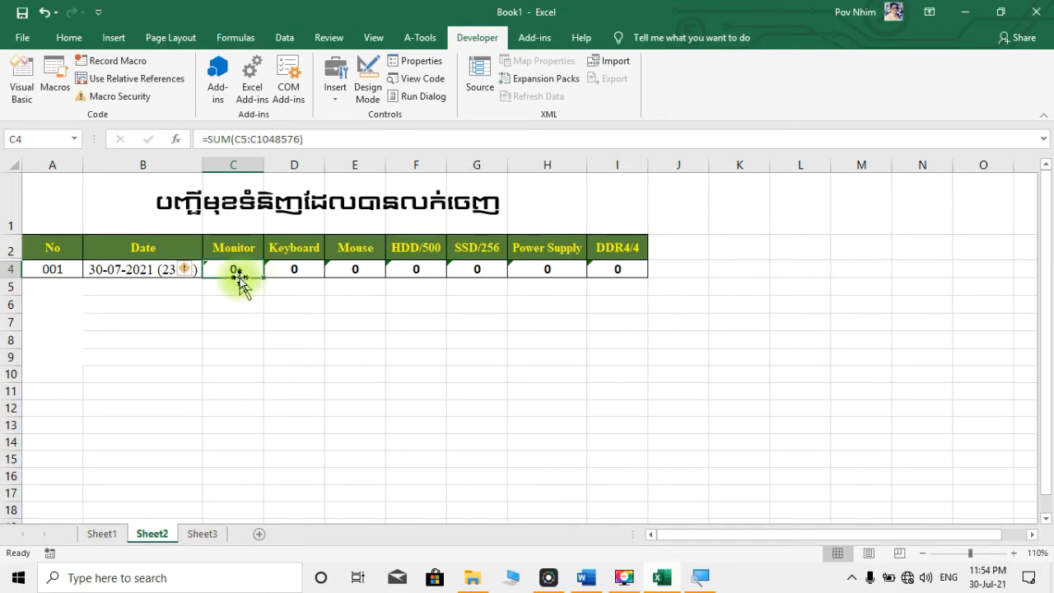
{"action": "left_click", "coordinate": [101, 533]}
{"action": "left_click", "coordinate": [152, 533]}
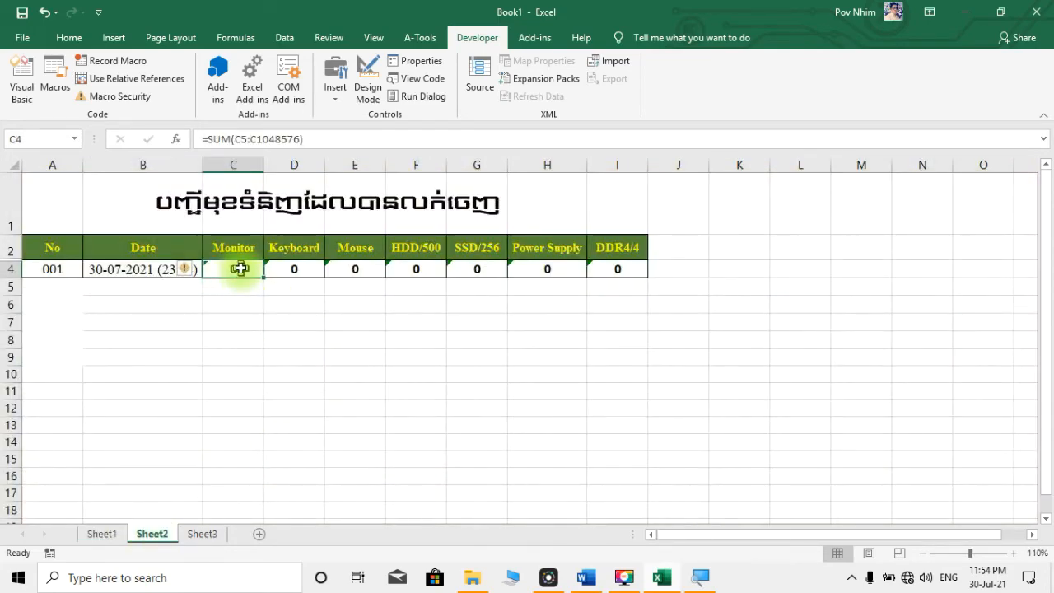
{"action": "left_click", "coordinate": [102, 533]}
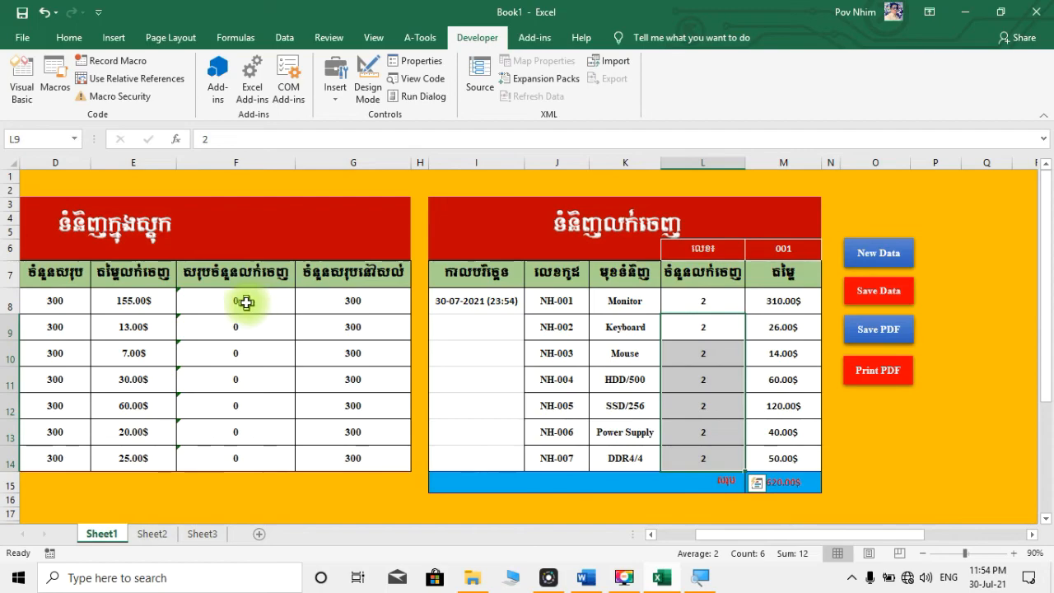
{"action": "double_click", "coordinate": [243, 303]}
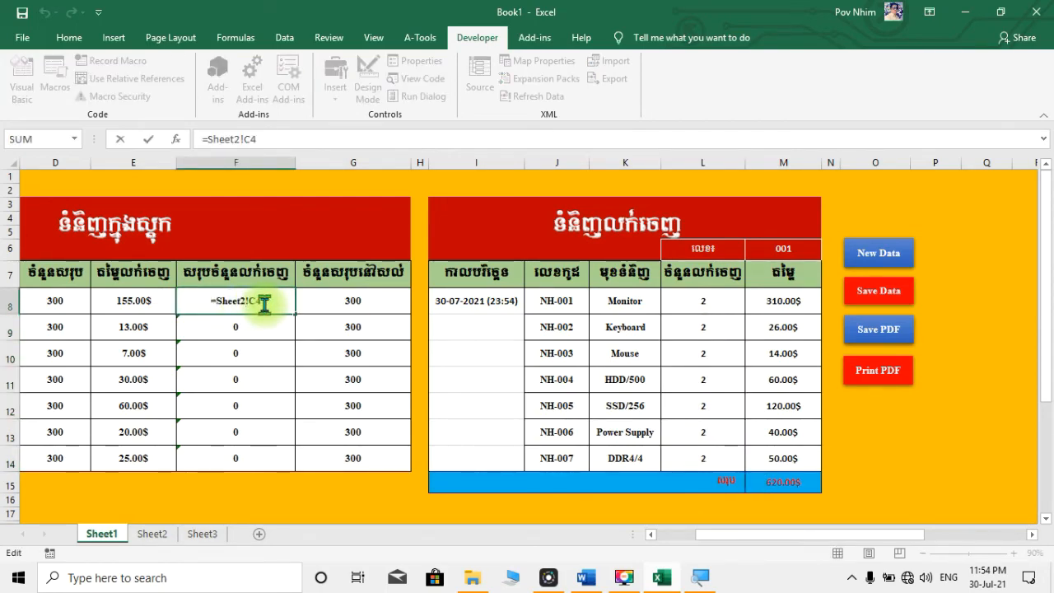
{"action": "key", "text": "Escape"}
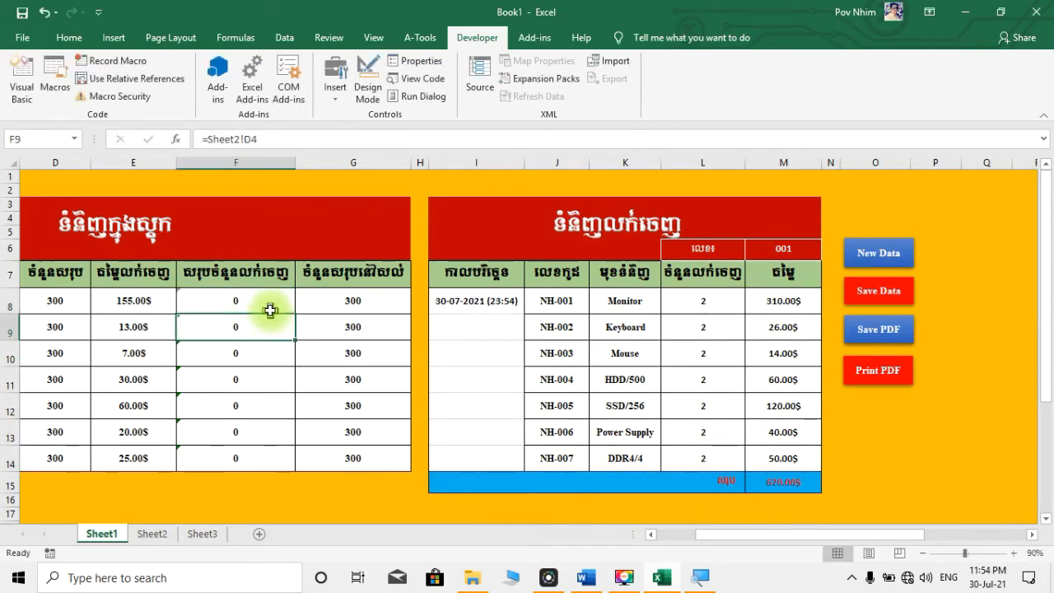
{"action": "left_click", "coordinate": [152, 533]}
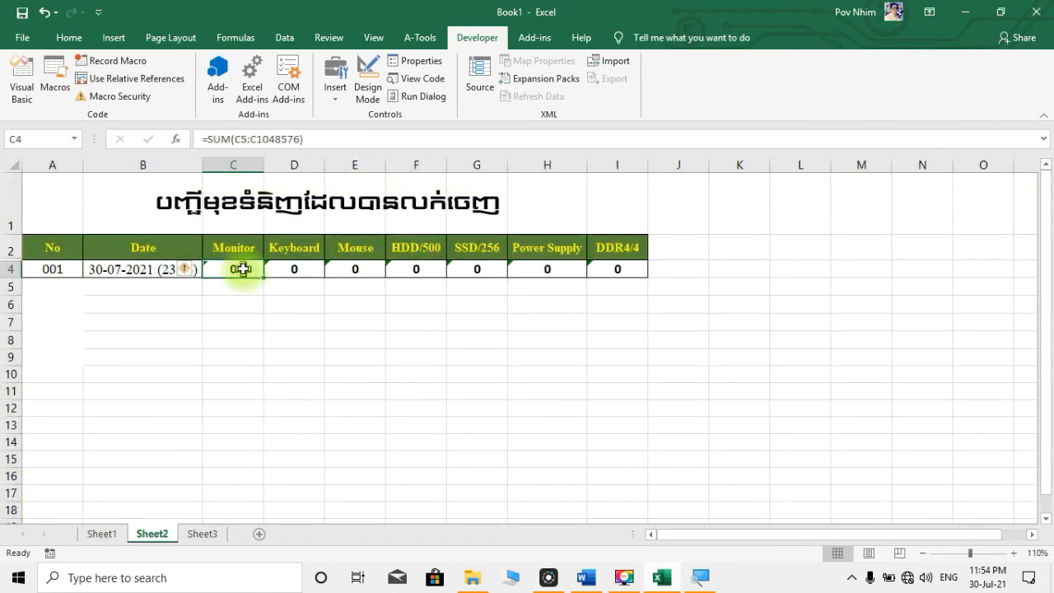
{"action": "left_click", "coordinate": [105, 534]}
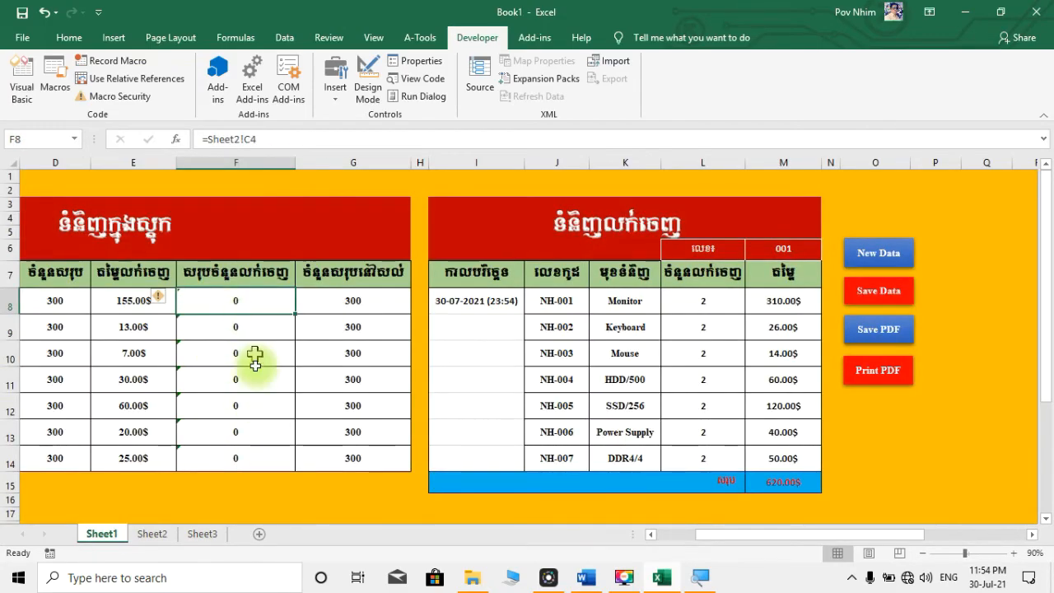
{"action": "left_click", "coordinate": [150, 534]}
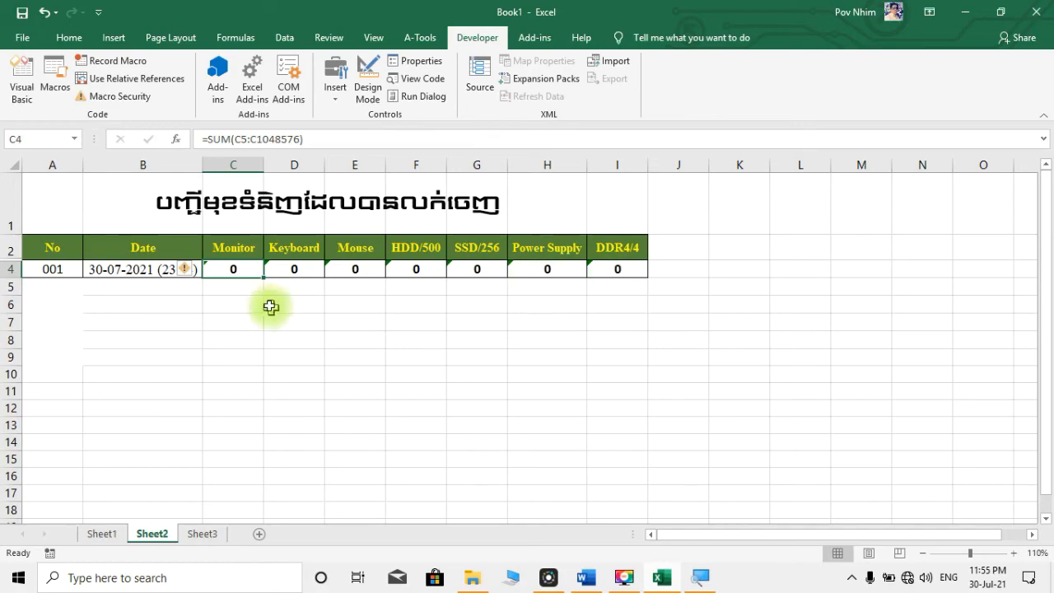
Step: Examine the total formulas in row 4 of Sheet2 for the product columns from Keyboard to DDR4/4
{"action": "left_click", "coordinate": [229, 293]}
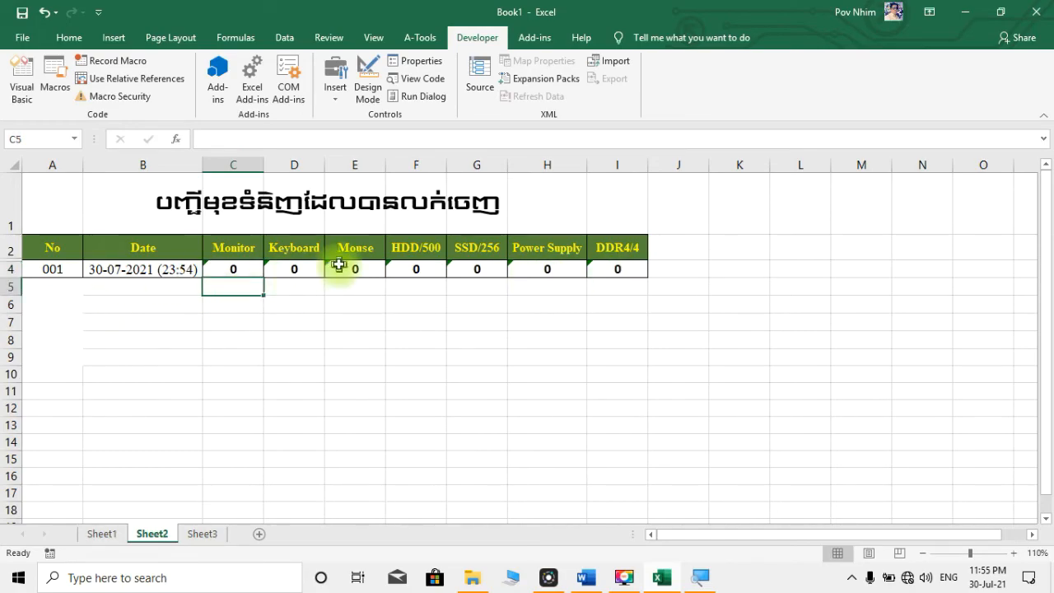
{"action": "left_click", "coordinate": [476, 268]}
{"action": "left_click", "coordinate": [547, 269]}
{"action": "left_click", "coordinate": [641, 268]}
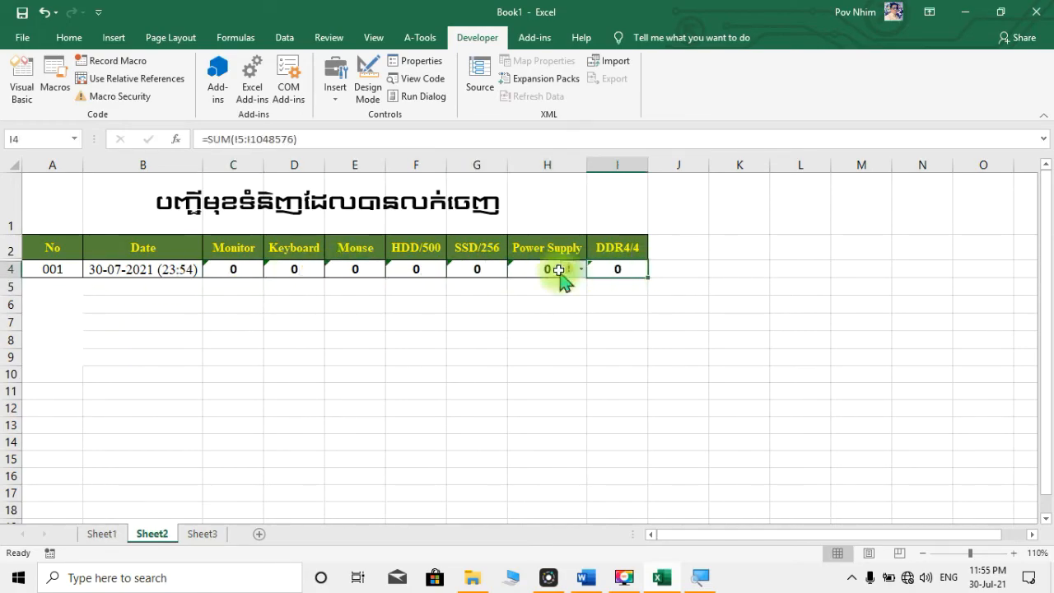
{"action": "left_click", "coordinate": [469, 284]}
{"action": "left_click", "coordinate": [416, 271]}
{"action": "left_click", "coordinate": [346, 267]}
{"action": "left_click", "coordinate": [278, 266]}
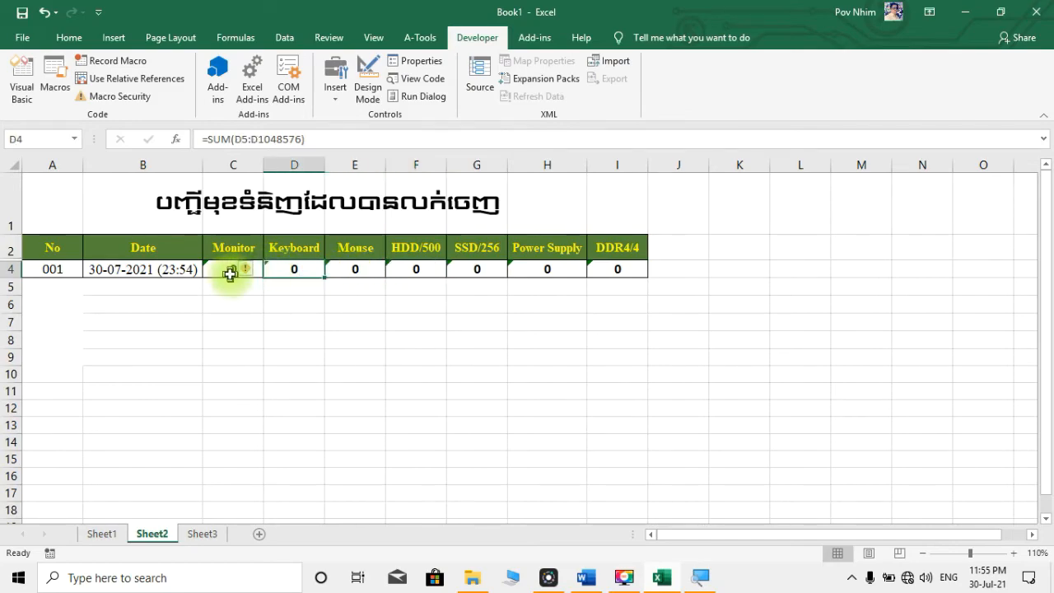
Step: Start recording a macro named savedata, stored in This Workbook, with invoice number cell M6 selected on Sheet1
{"action": "left_click", "coordinate": [105, 535]}
{"action": "left_click", "coordinate": [880, 293]}
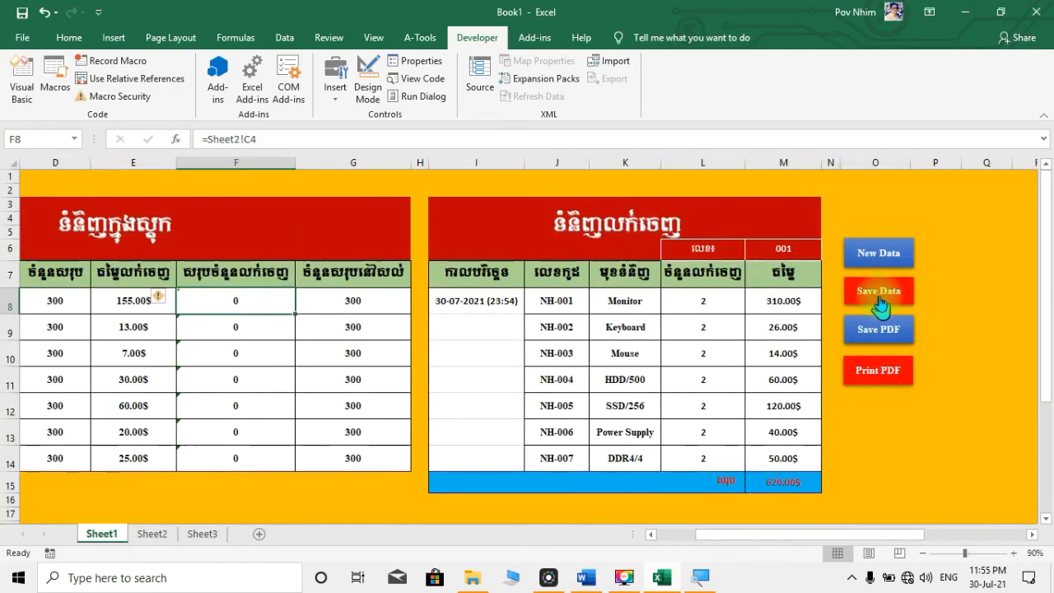
{"action": "left_click", "coordinate": [791, 253]}
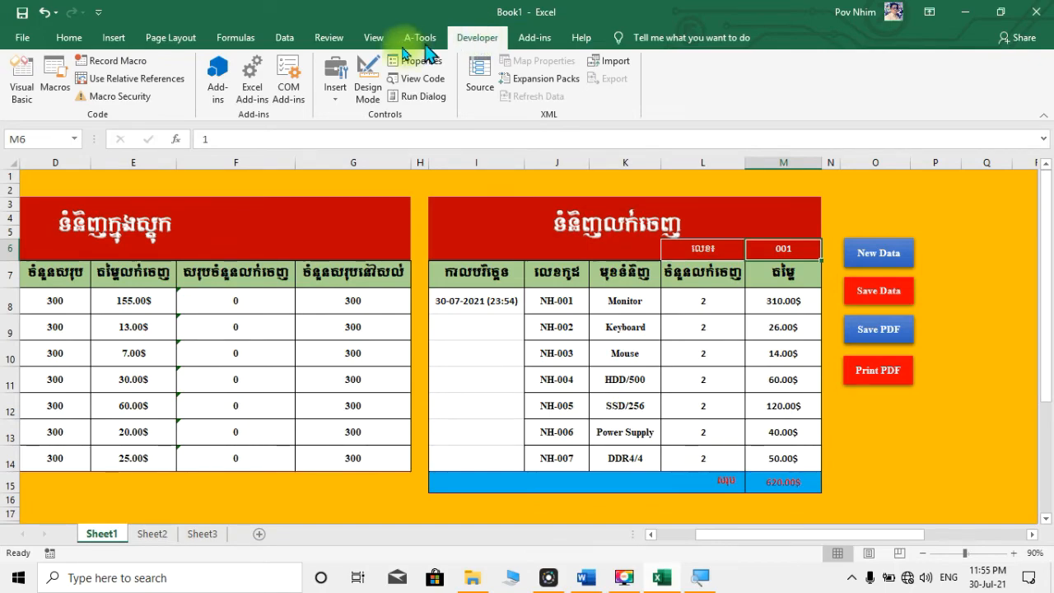
{"action": "left_click", "coordinate": [120, 64]}
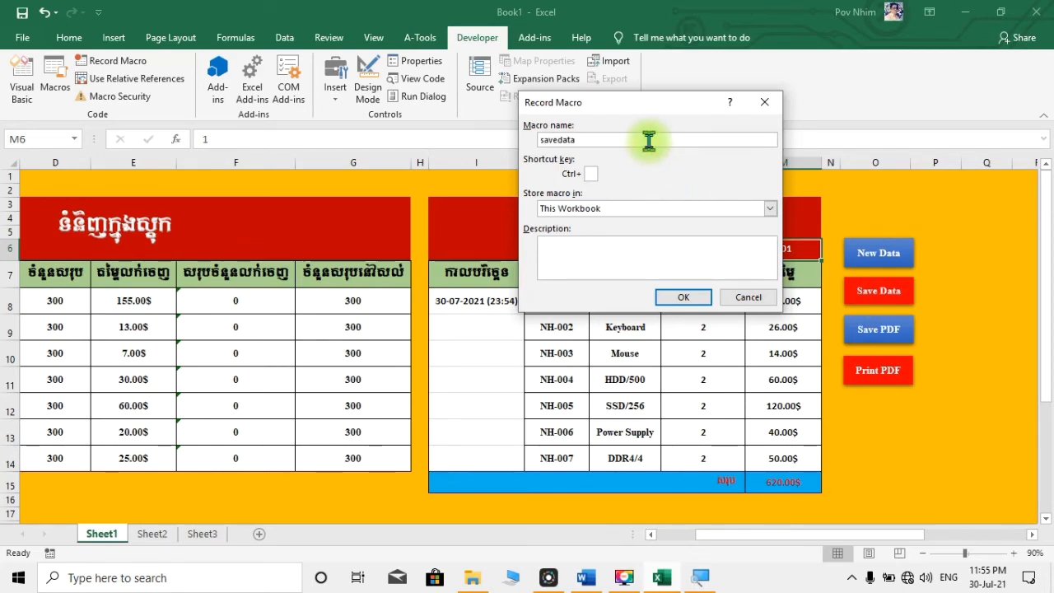
{"action": "left_click", "coordinate": [683, 297]}
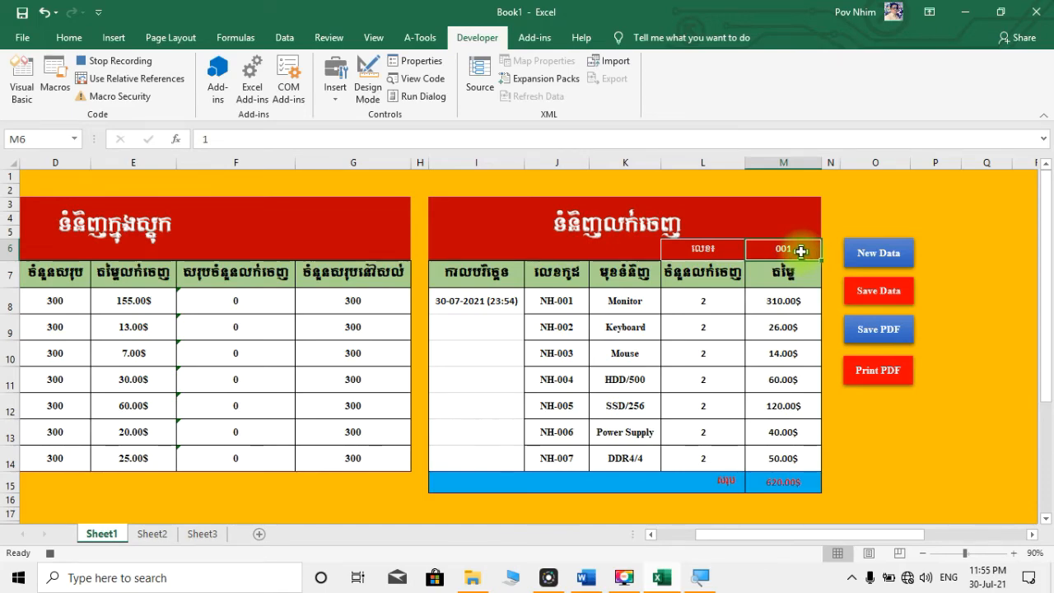
Step: Copy the invoice number from M6 into A5 on Sheet2, recording the move down from A4 with relative references
{"action": "key", "text": "ctrl+c"}
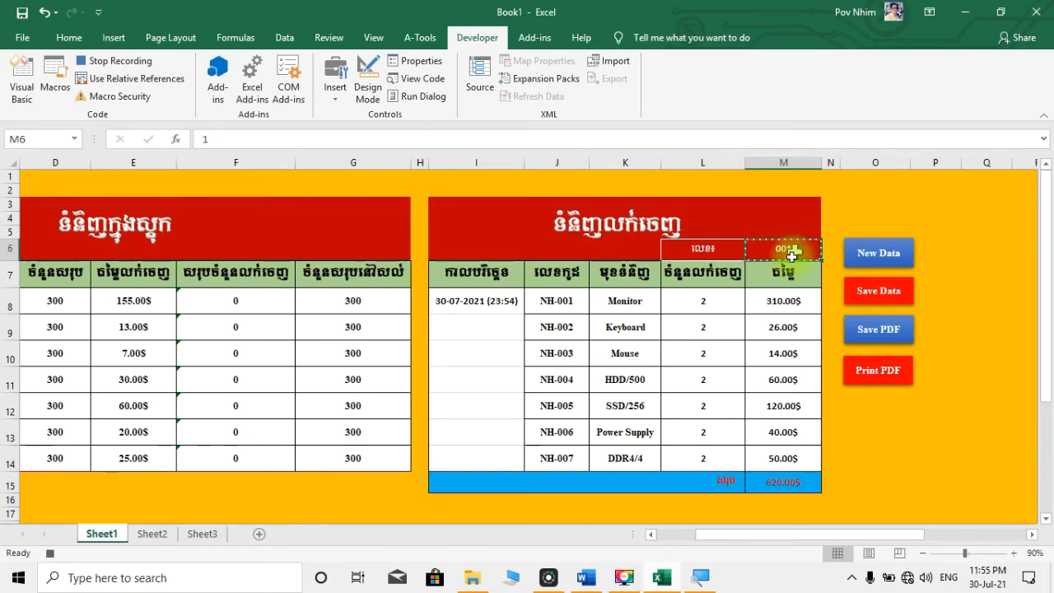
{"action": "left_click", "coordinate": [148, 535]}
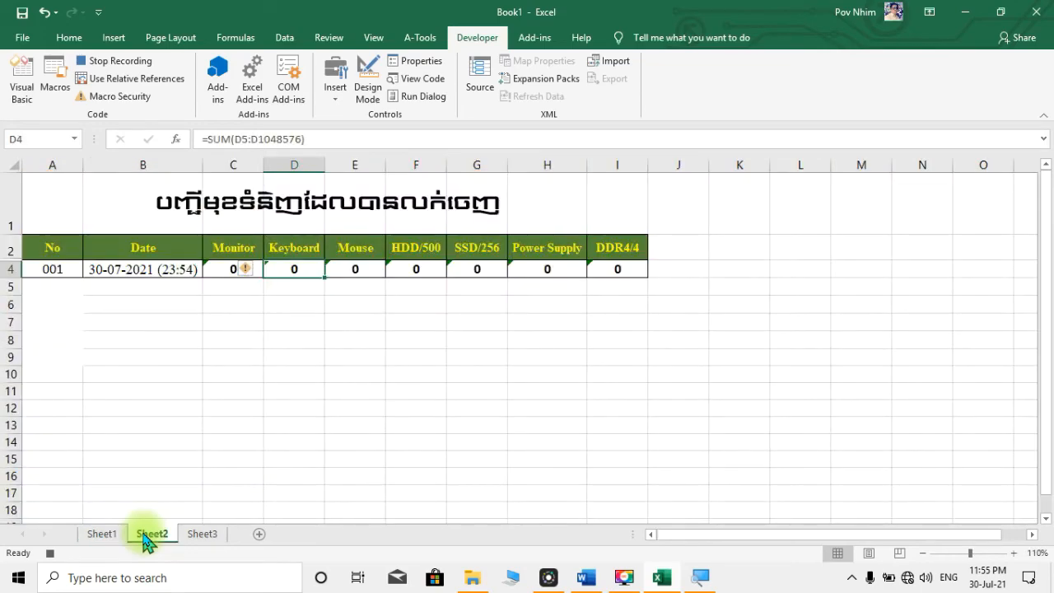
{"action": "left_click", "coordinate": [57, 247]}
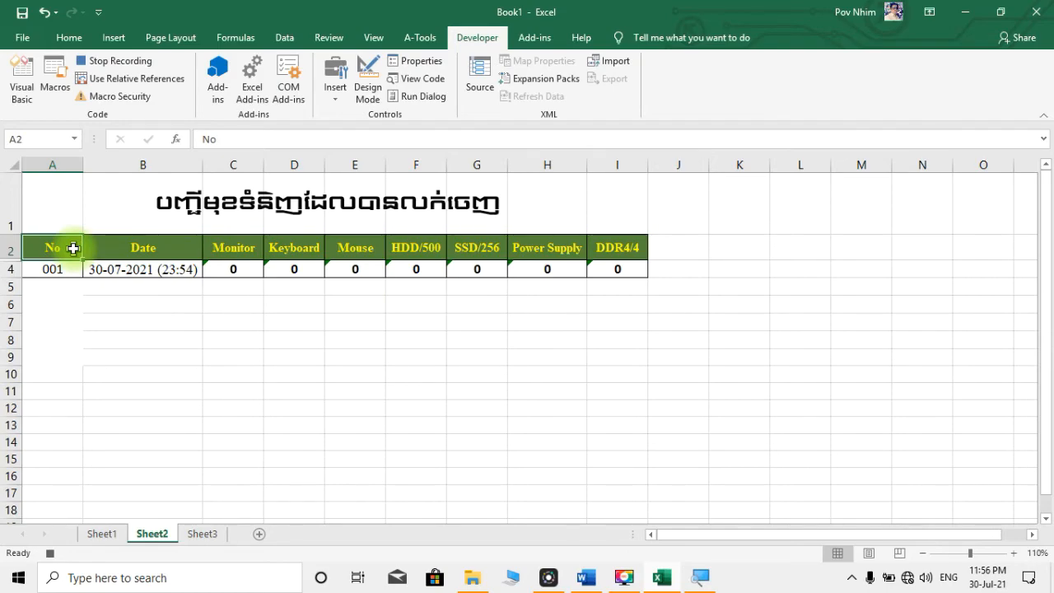
{"action": "key", "text": "Down"}
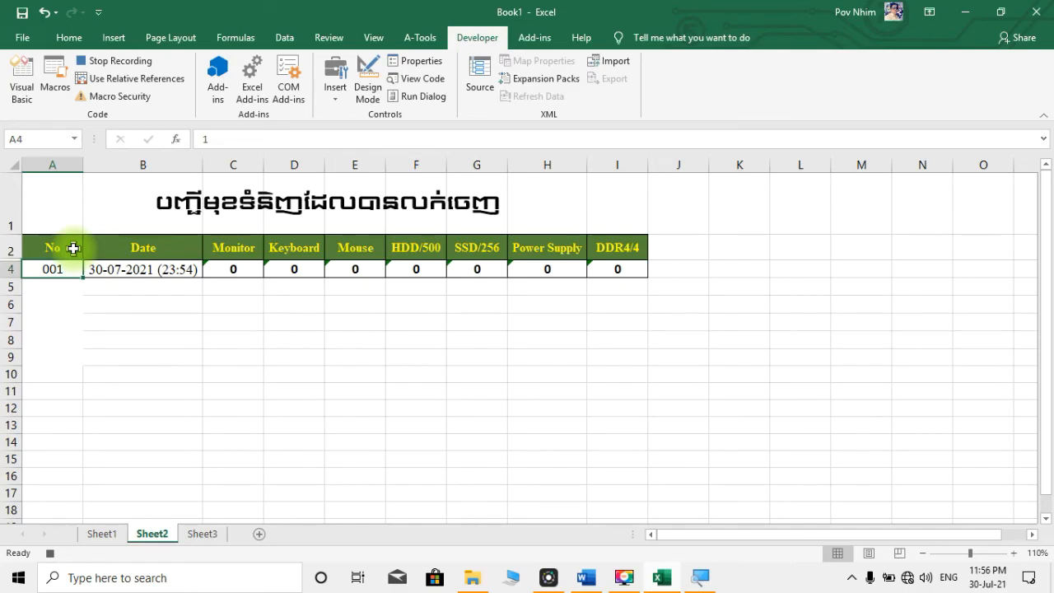
{"action": "left_click", "coordinate": [137, 82]}
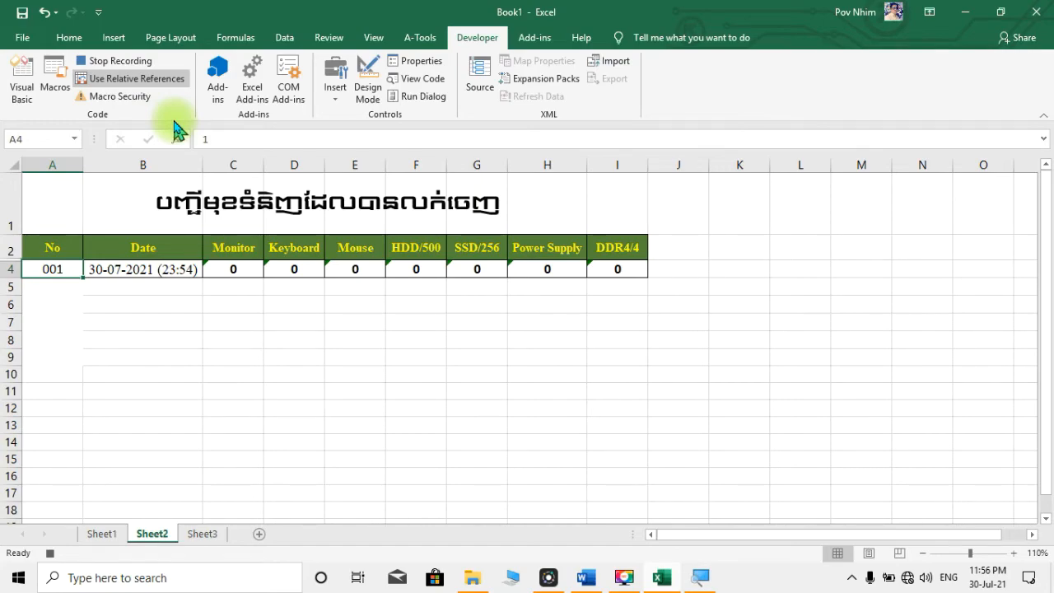
{"action": "key", "text": "Down"}
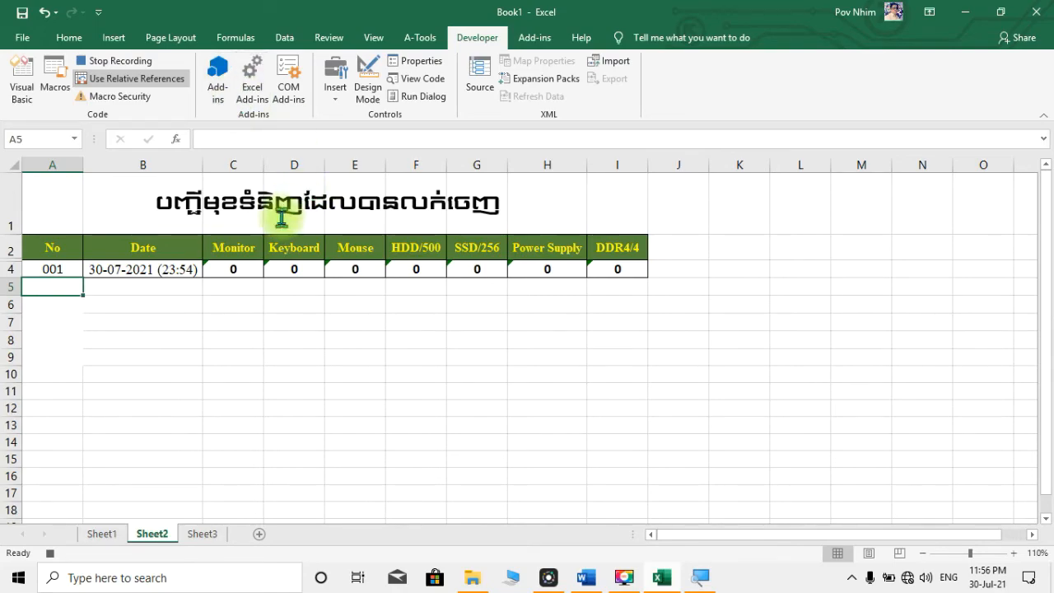
{"action": "key", "text": "ctrl+v"}
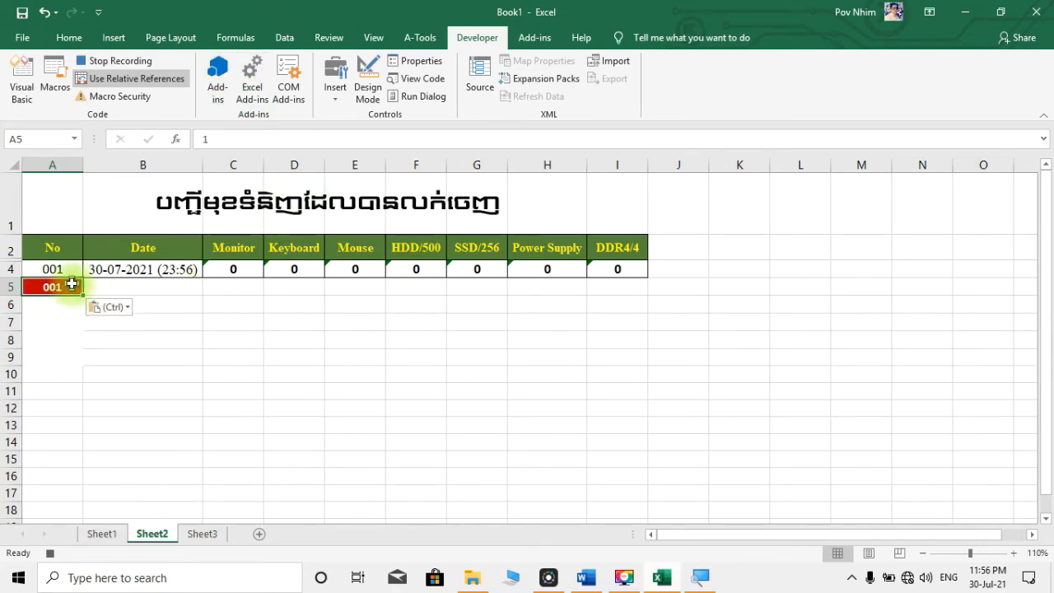
Step: Format the pasted invoice number in A5 with all borders, a white fill and black font colour
{"action": "left_click", "coordinate": [69, 37]}
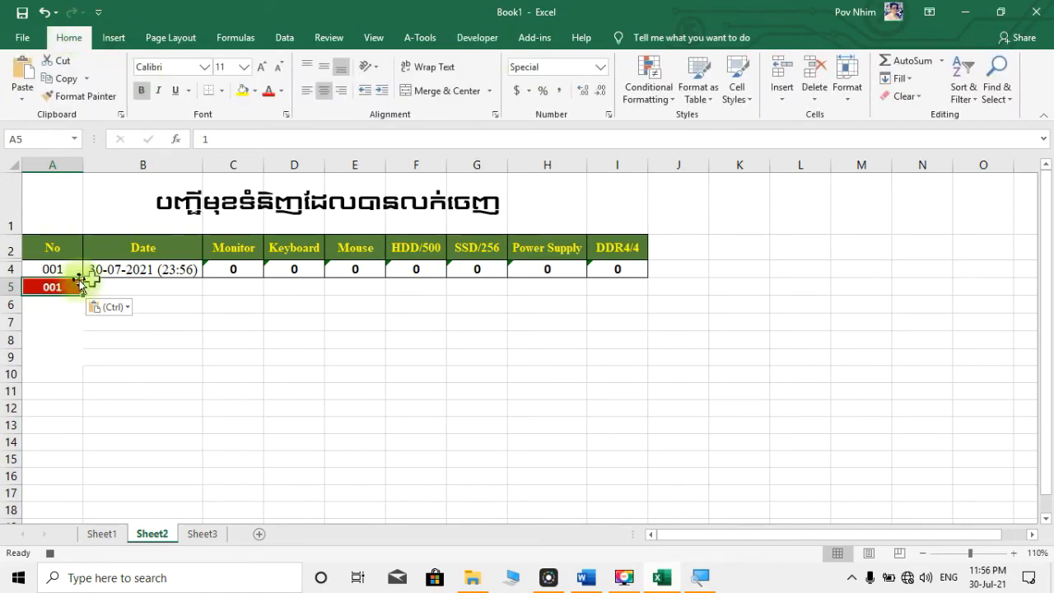
{"action": "left_click", "coordinate": [221, 91]}
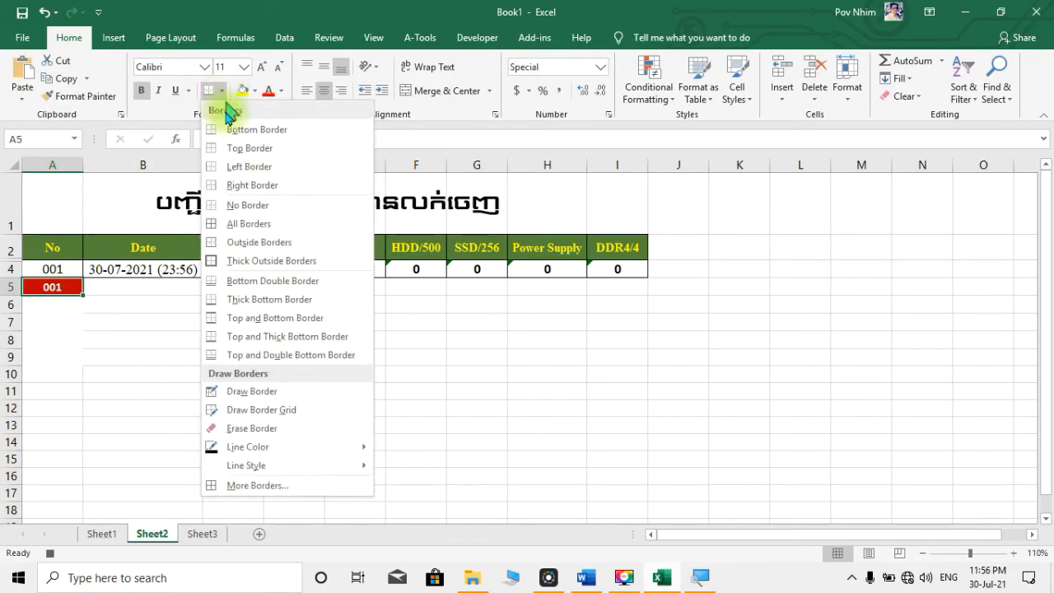
{"action": "left_click", "coordinate": [216, 227]}
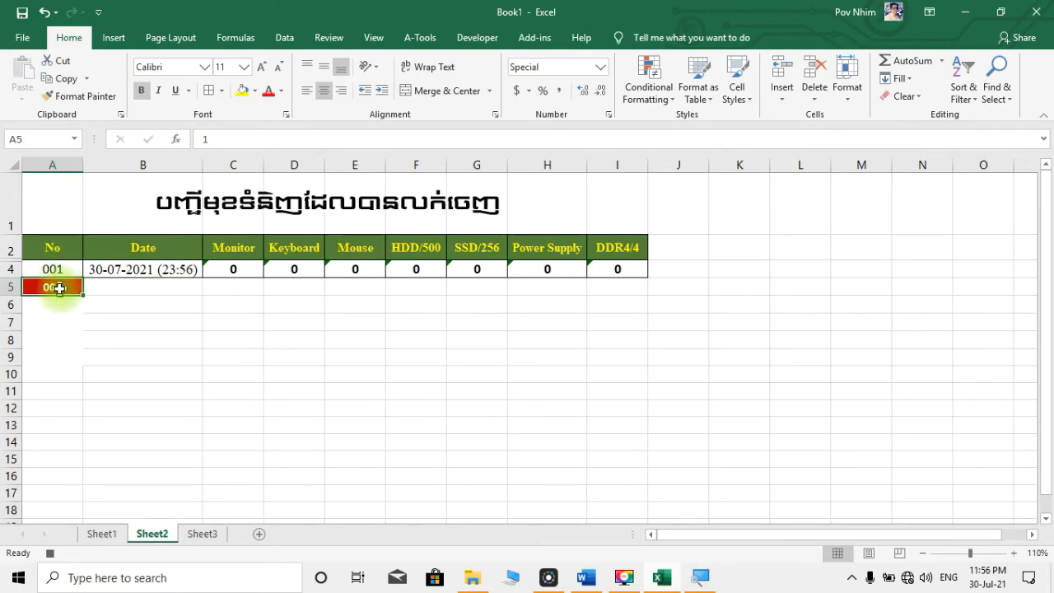
{"action": "left_click", "coordinate": [254, 90]}
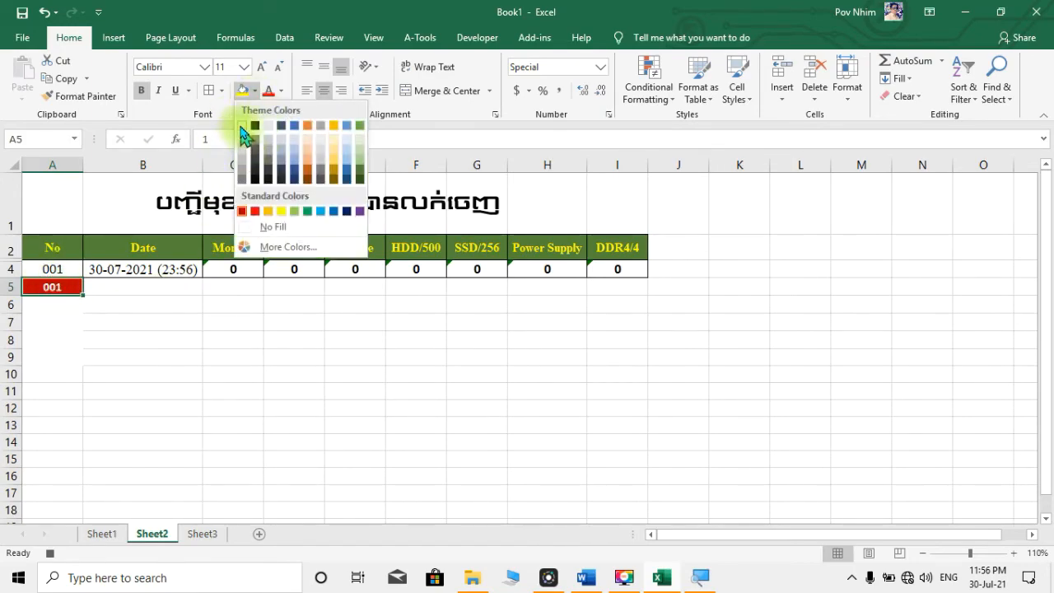
{"action": "left_click", "coordinate": [241, 126]}
{"action": "left_click", "coordinate": [281, 91]}
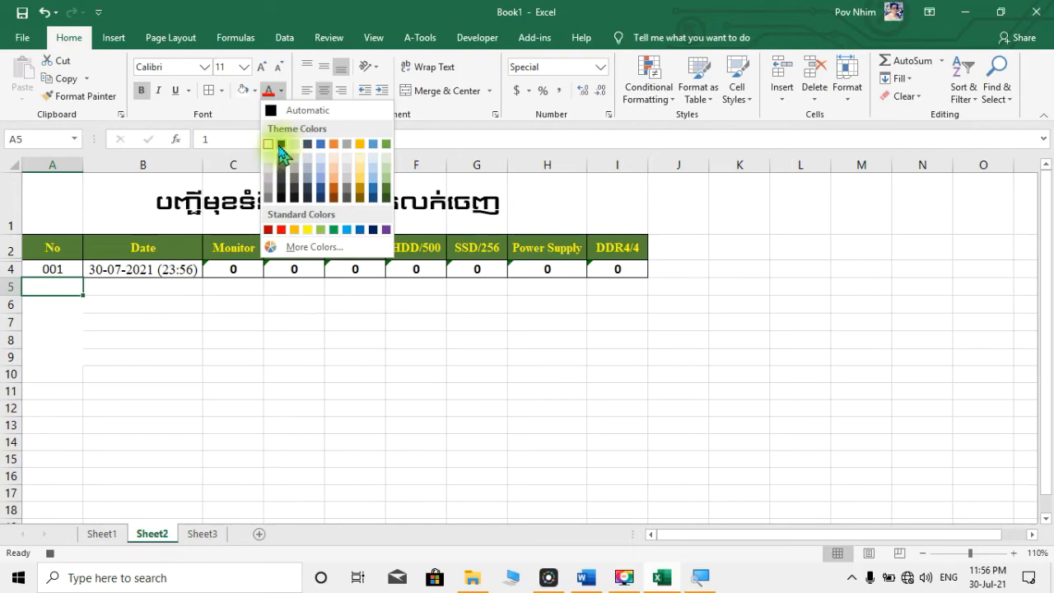
{"action": "left_click", "coordinate": [281, 145]}
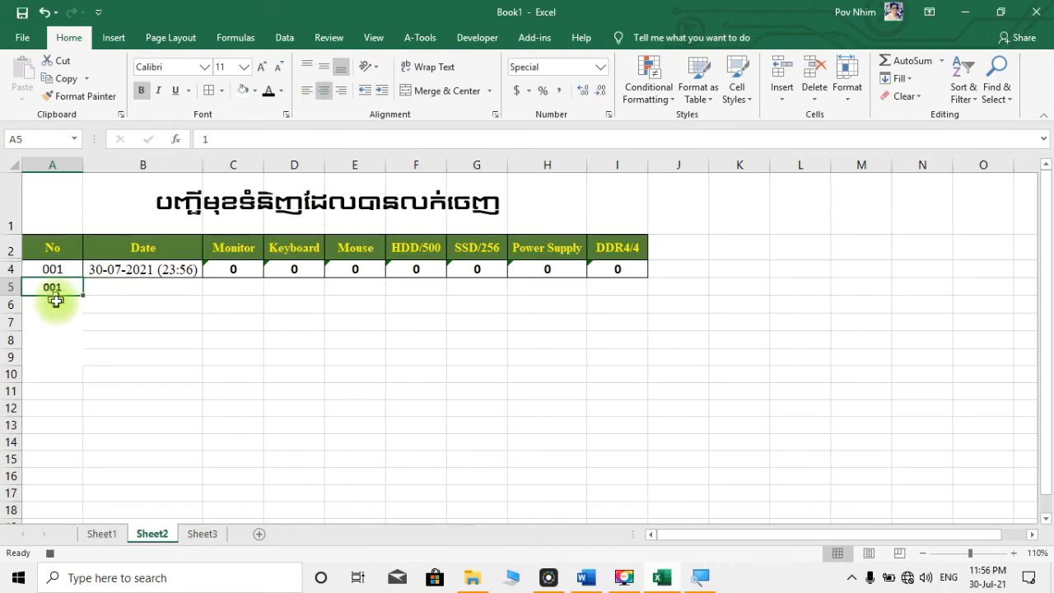
Step: Record the move from A5 to B5 on Sheet2 with relative references, and turn relative references off again
{"action": "left_click", "coordinate": [479, 39]}
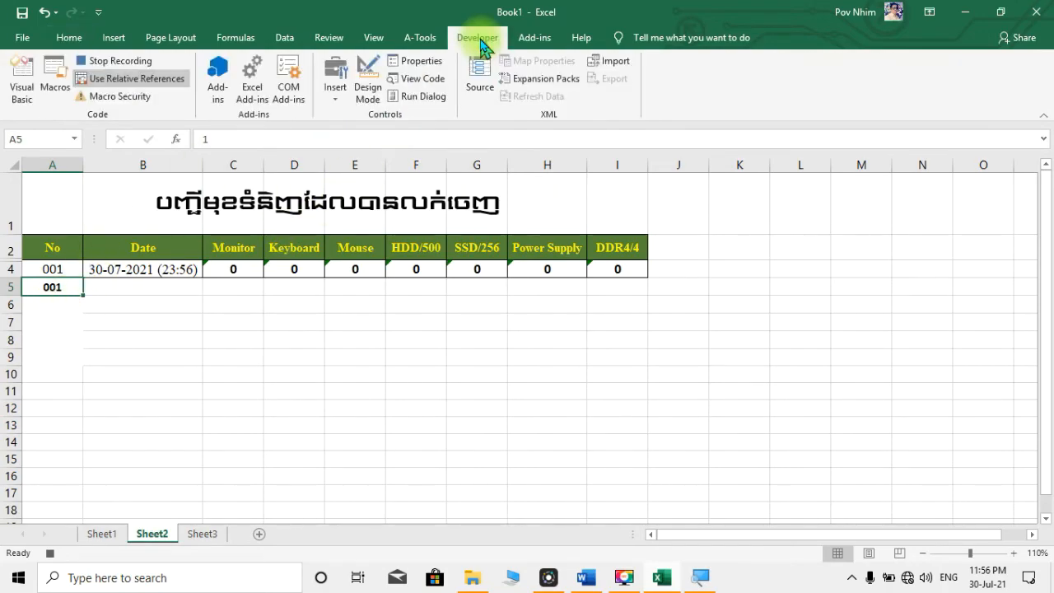
{"action": "left_click", "coordinate": [162, 81]}
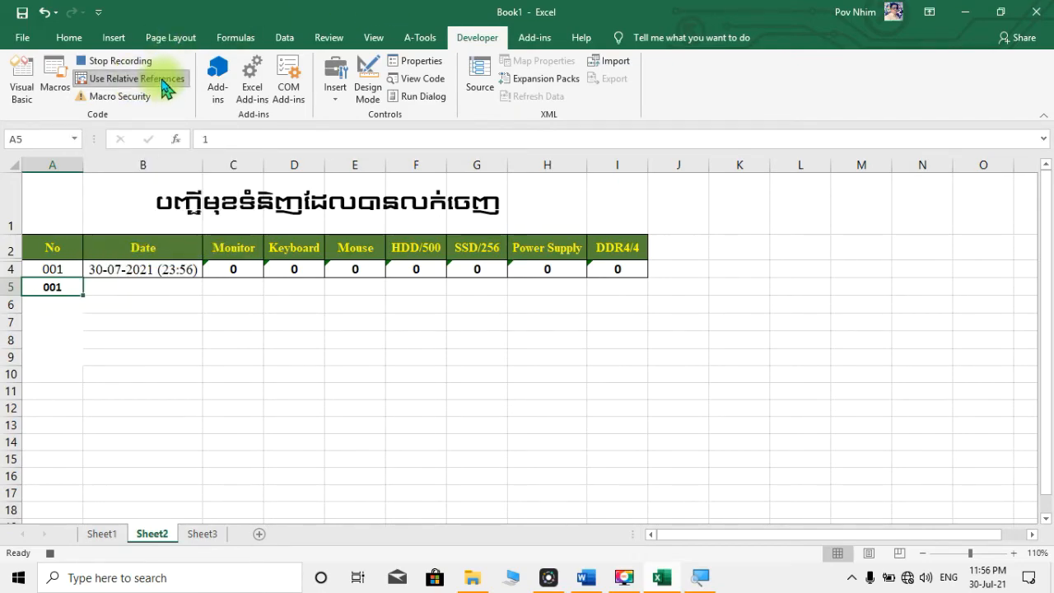
{"action": "key", "text": "Right"}
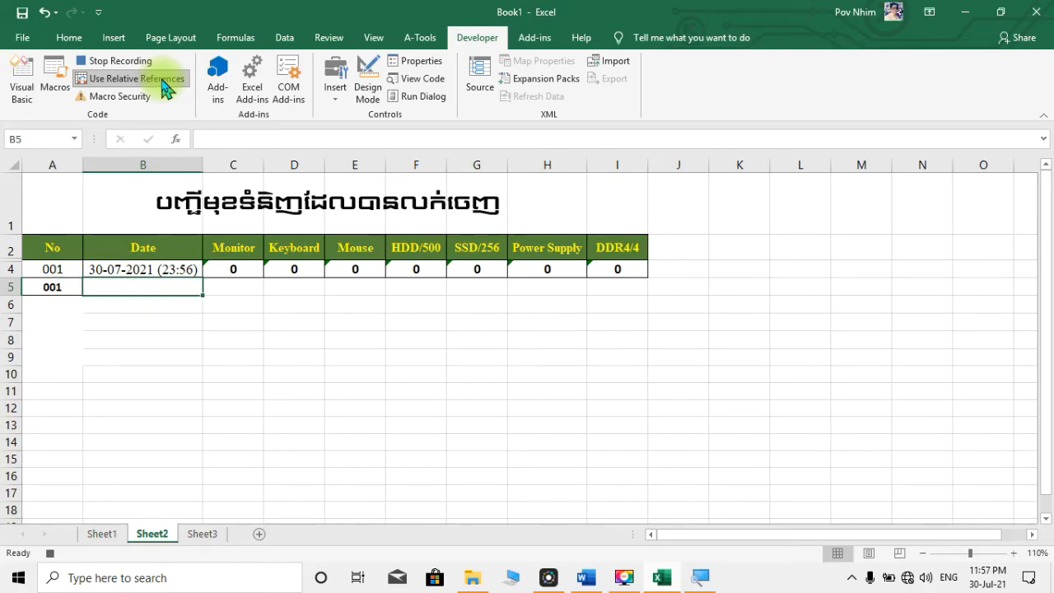
{"action": "left_click", "coordinate": [162, 81]}
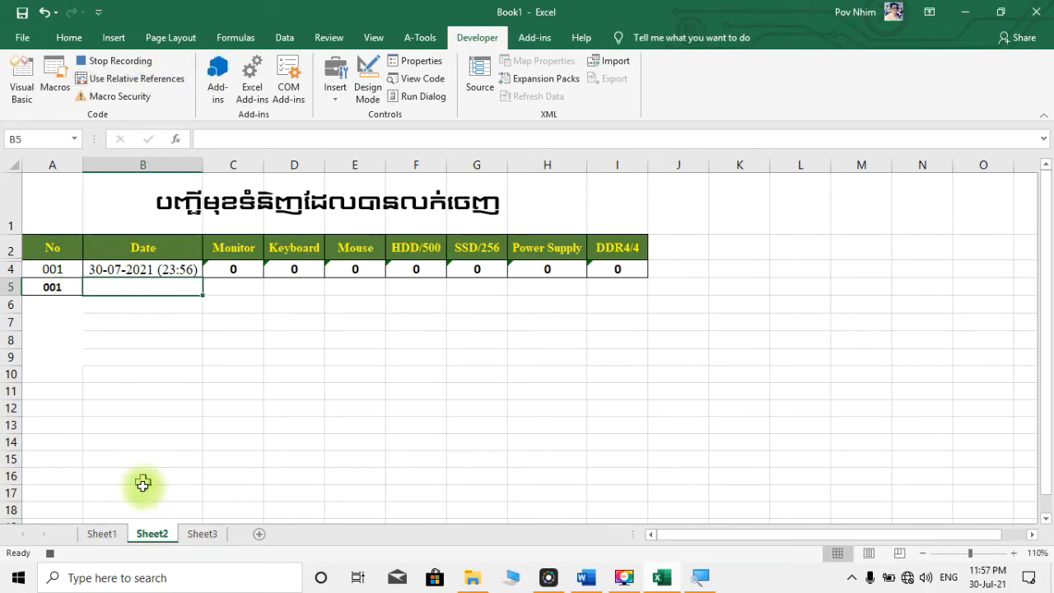
Step: Copy the invoice date from I8 on Sheet1, paste it as values into B5 on Sheet2, and add all borders
{"action": "left_click", "coordinate": [102, 533]}
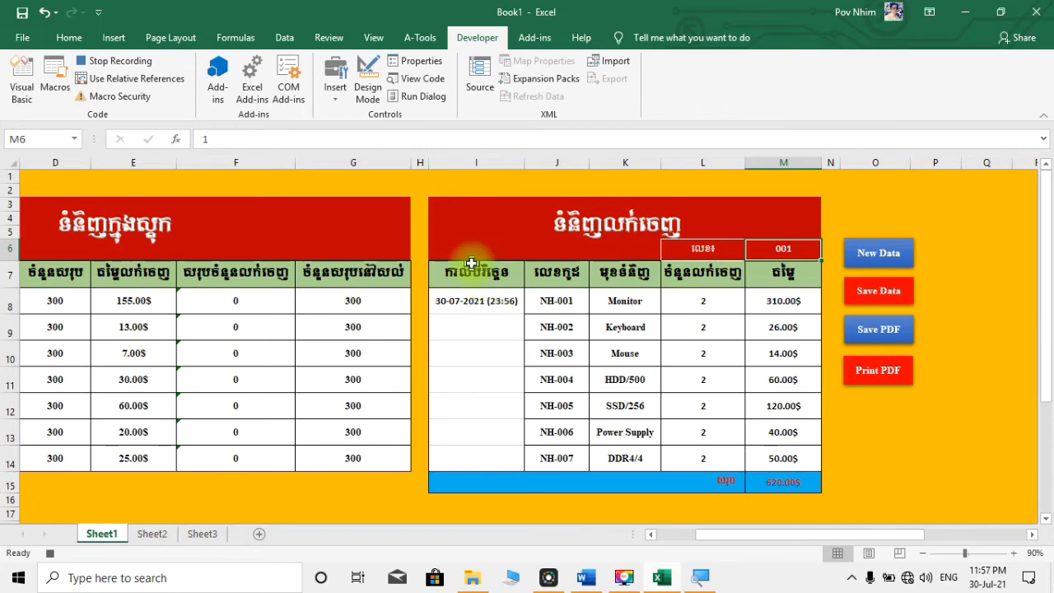
{"action": "left_click", "coordinate": [500, 304]}
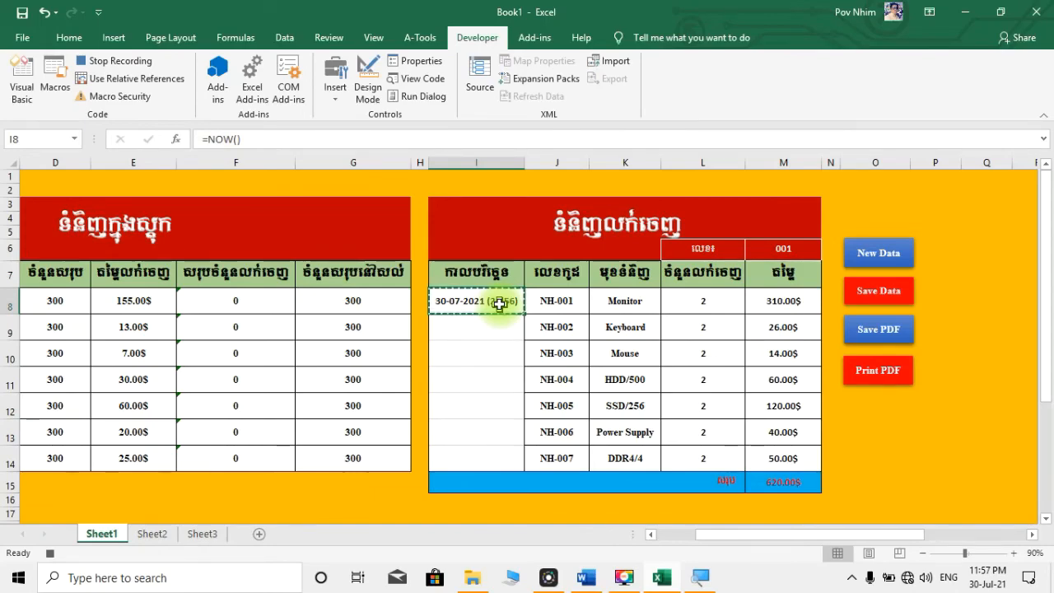
{"action": "left_click", "coordinate": [148, 535]}
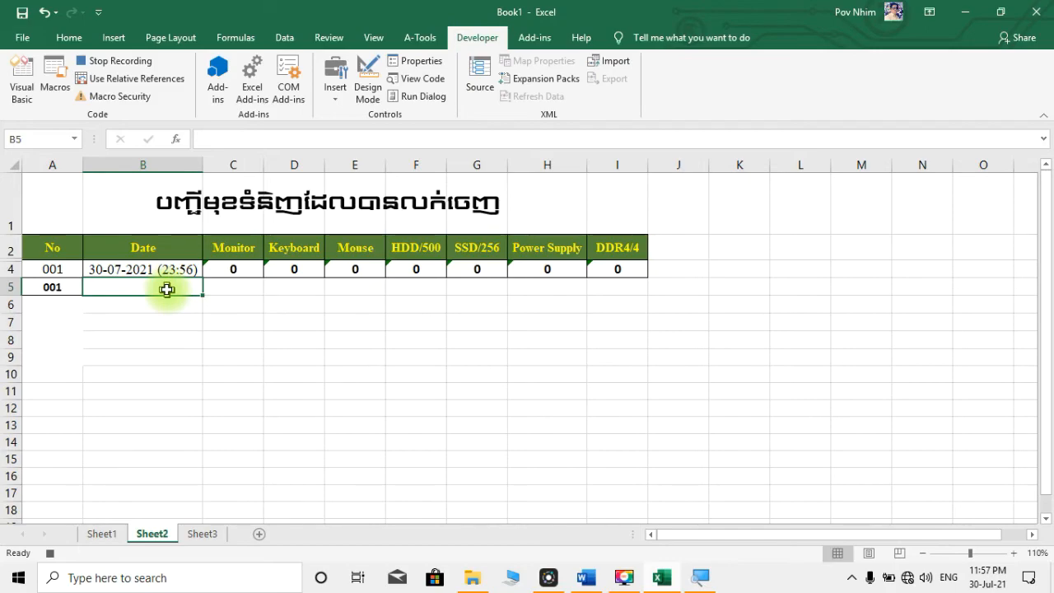
{"action": "key", "text": "ctrl+alt+v"}
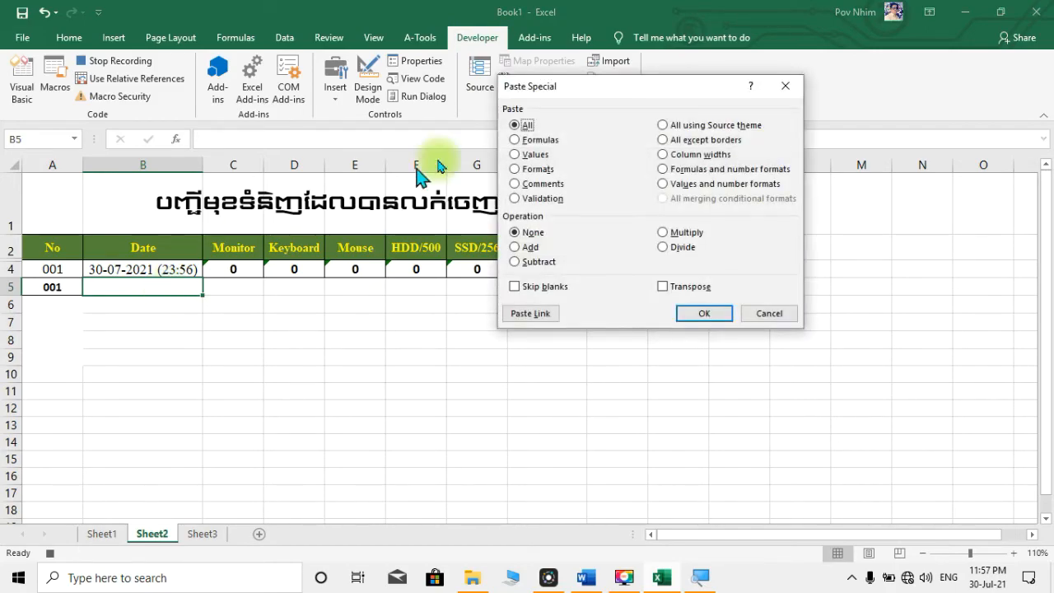
{"action": "left_click_drag", "start_coordinate": [598, 99], "coordinate": [712, 58]}
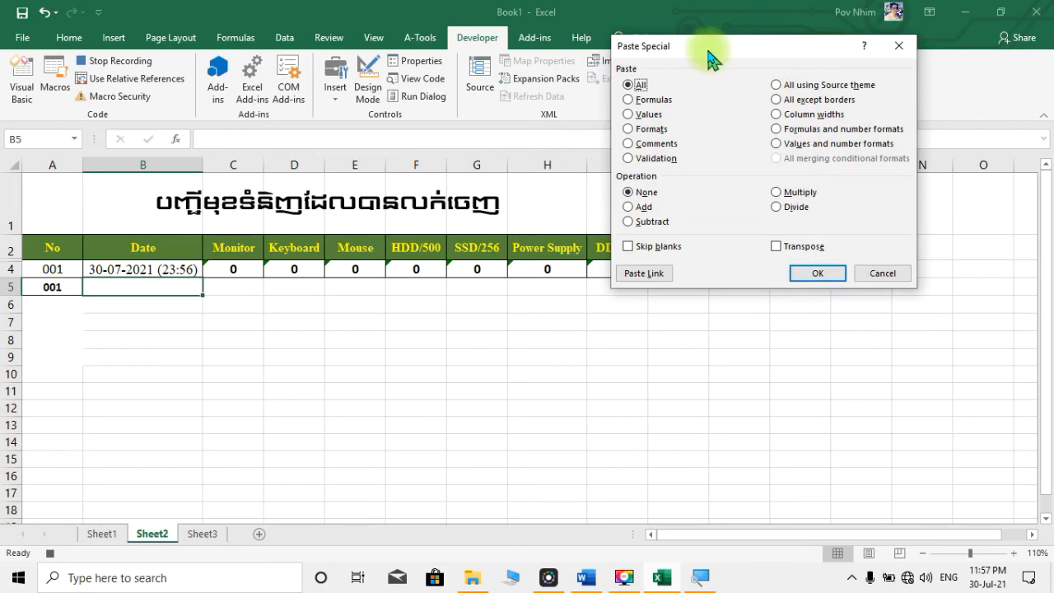
{"action": "left_click", "coordinate": [631, 116]}
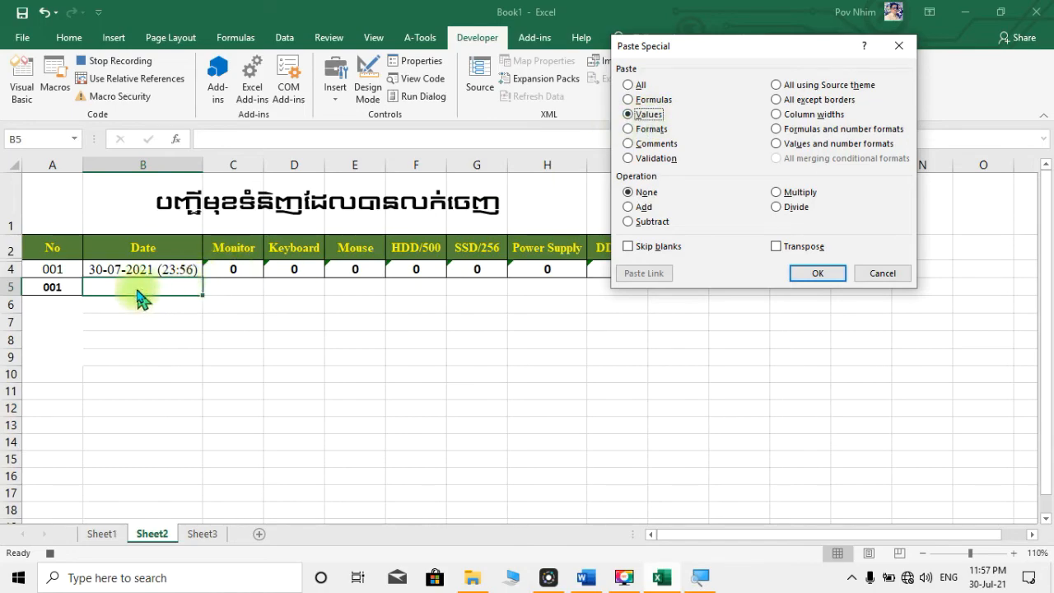
{"action": "left_click", "coordinate": [815, 274]}
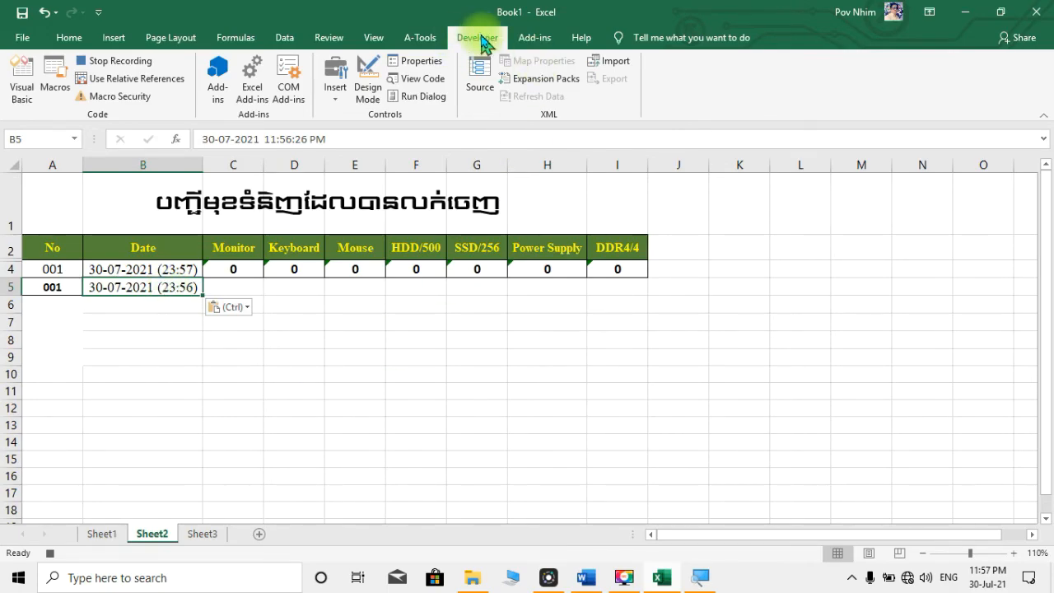
{"action": "left_click", "coordinate": [69, 36]}
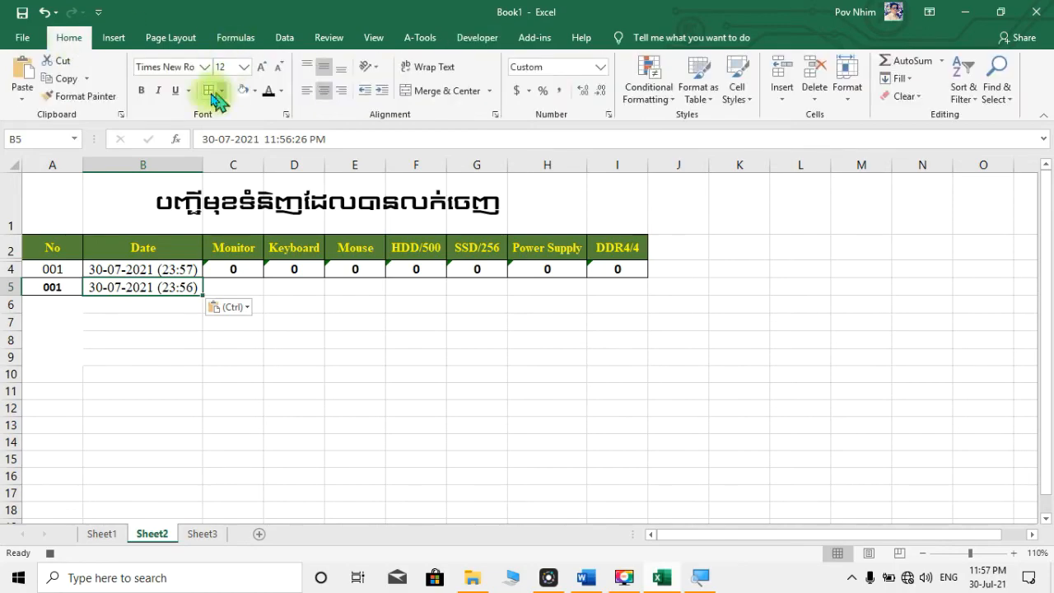
Step: Move to C5 on Sheet2 using relative references, and paste the Monitor quantity from L8 on Sheet1 there with all borders
{"action": "left_click", "coordinate": [486, 43]}
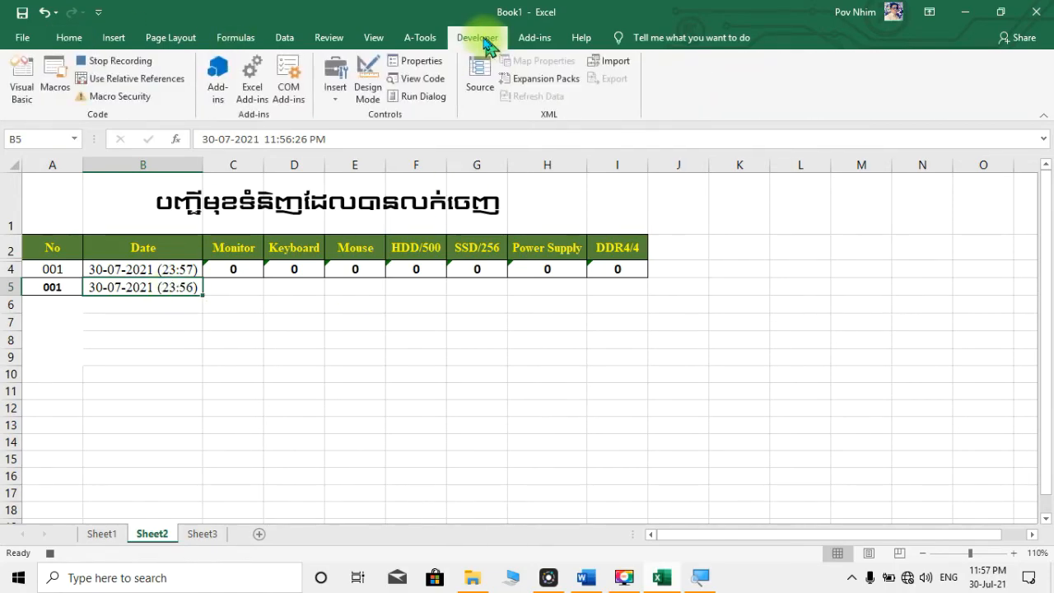
{"action": "left_click", "coordinate": [145, 85]}
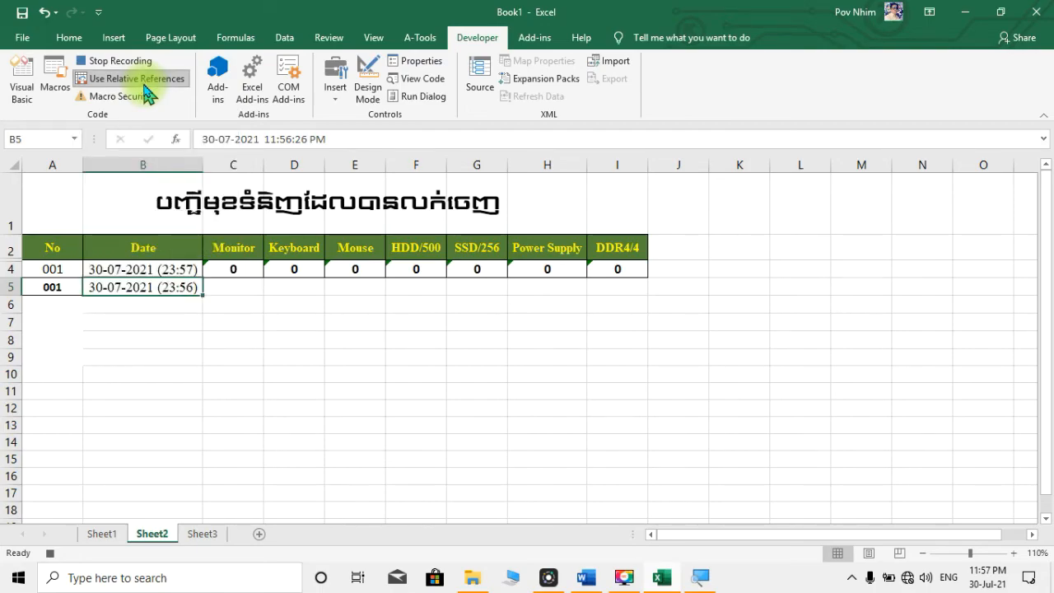
{"action": "key", "text": "Right"}
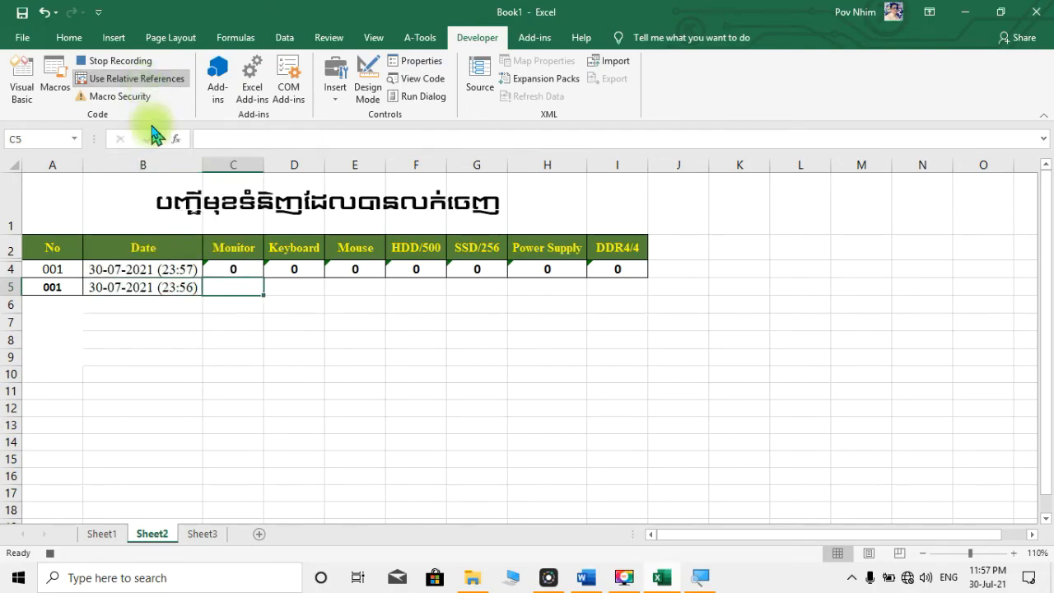
{"action": "left_click", "coordinate": [102, 534]}
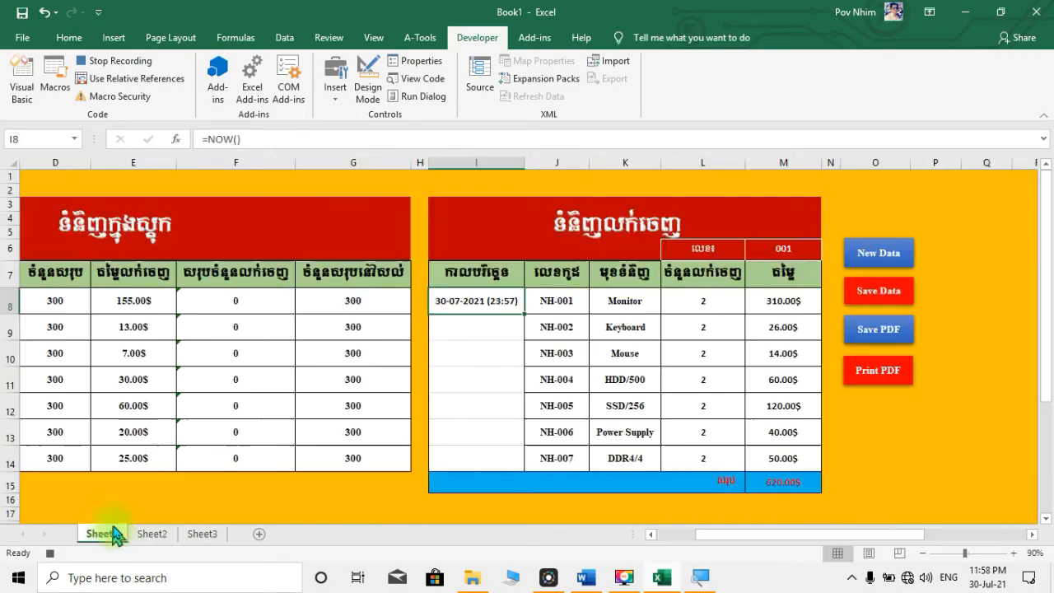
{"action": "left_click", "coordinate": [721, 303]}
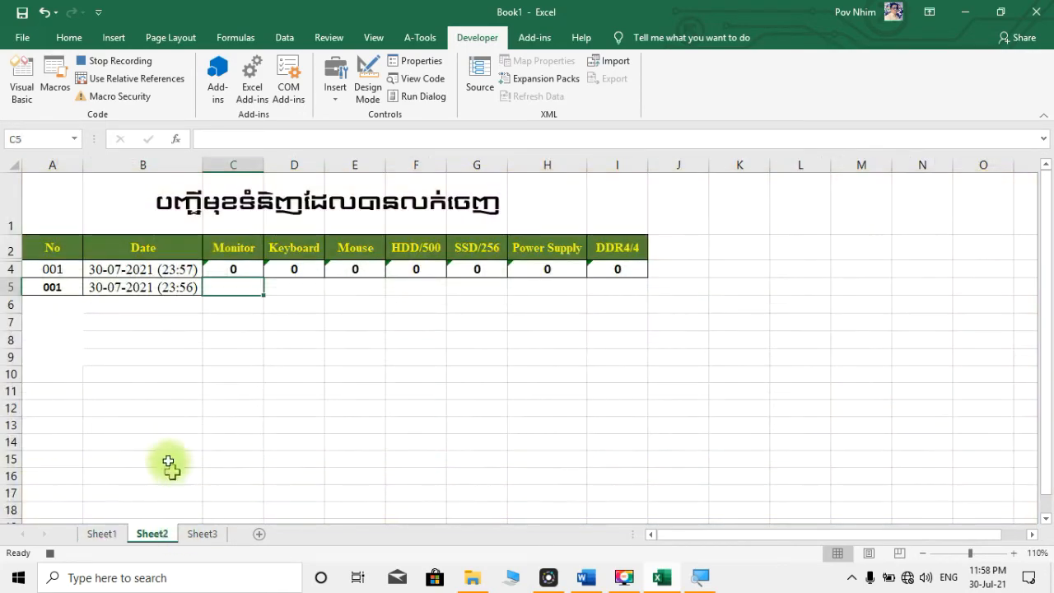
{"action": "left_click", "coordinate": [148, 535]}
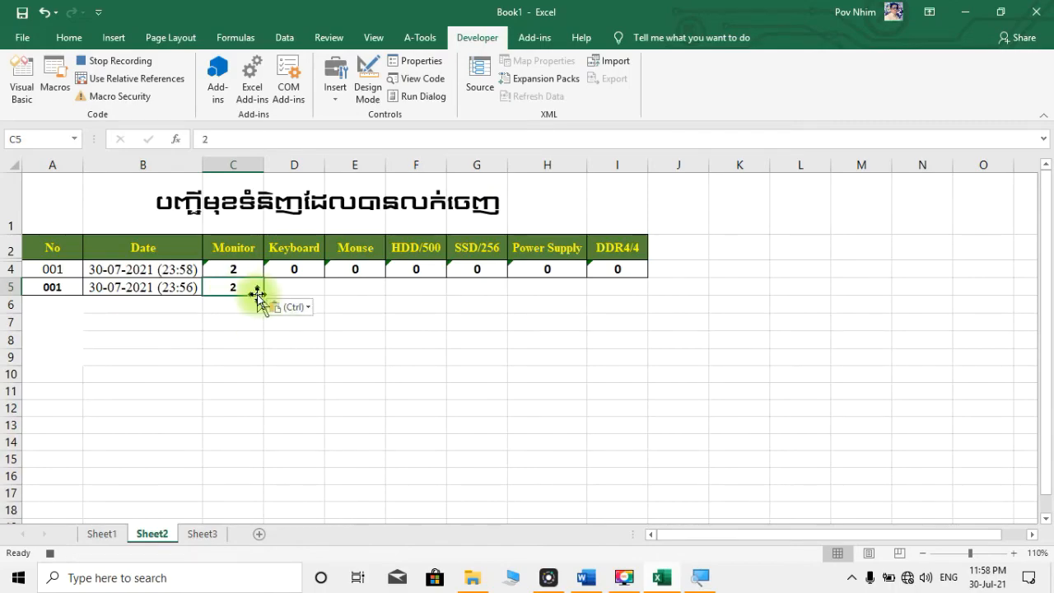
{"action": "left_click", "coordinate": [73, 37]}
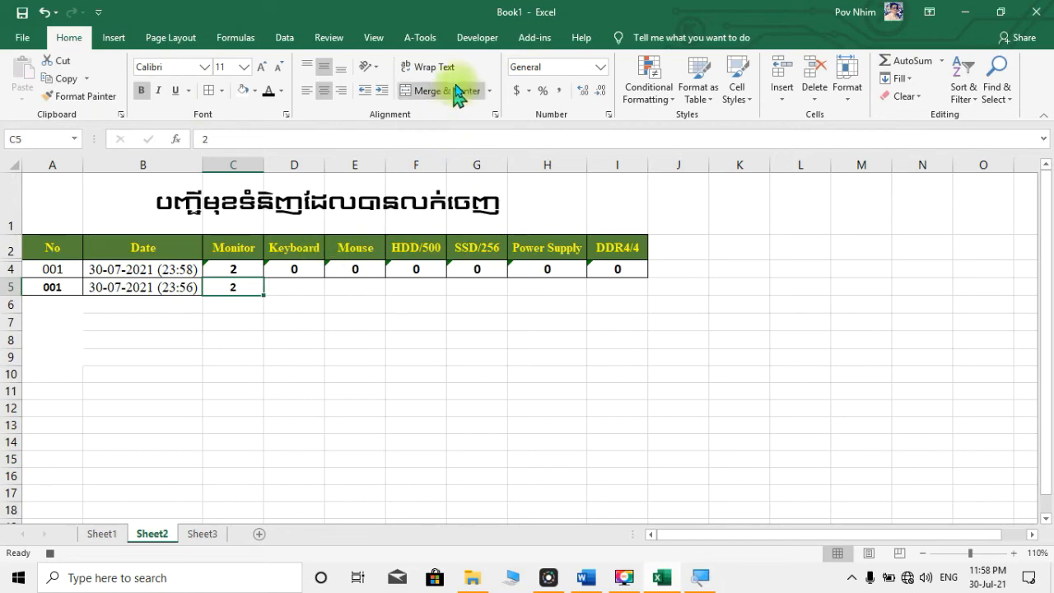
Step: Move to D5 on Sheet2 using relative references, and paste the Keyboard quantity from L9 on Sheet1 there with all borders
{"action": "left_click", "coordinate": [477, 38]}
{"action": "left_click", "coordinate": [148, 83]}
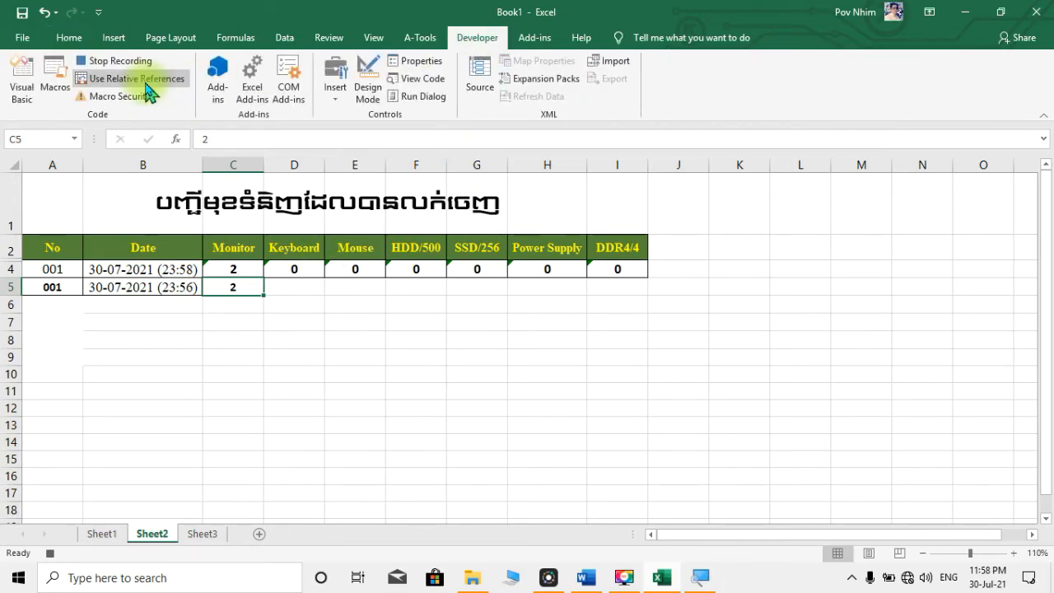
{"action": "key", "text": "Right"}
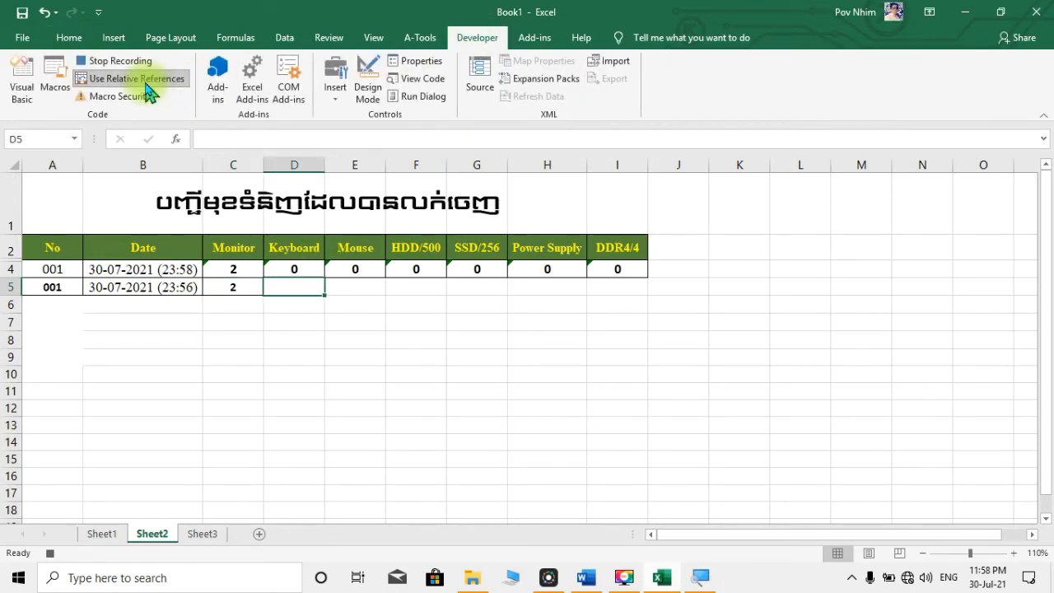
{"action": "left_click", "coordinate": [102, 533]}
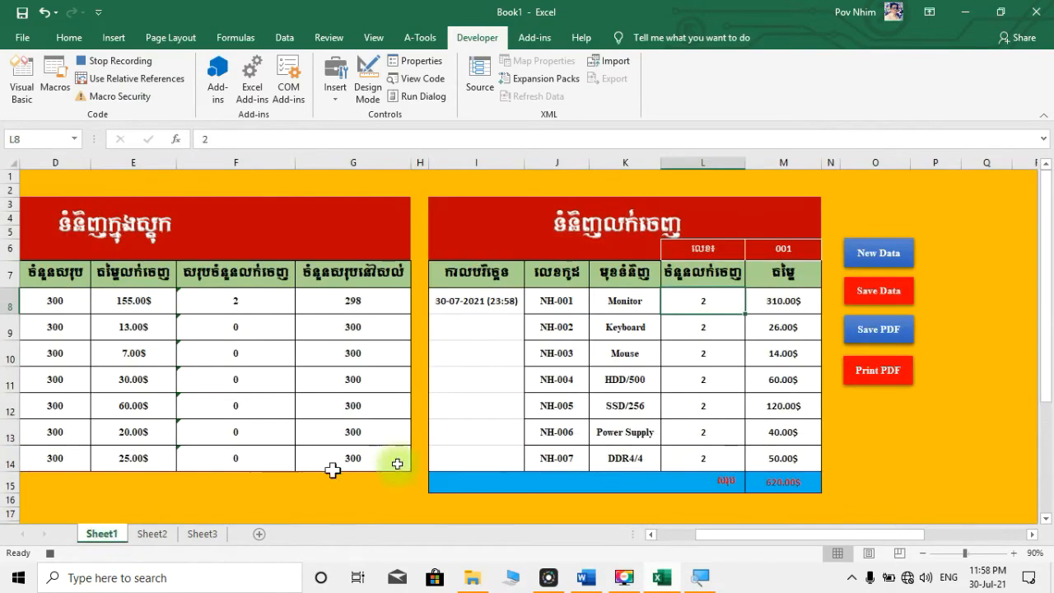
{"action": "left_click", "coordinate": [703, 326]}
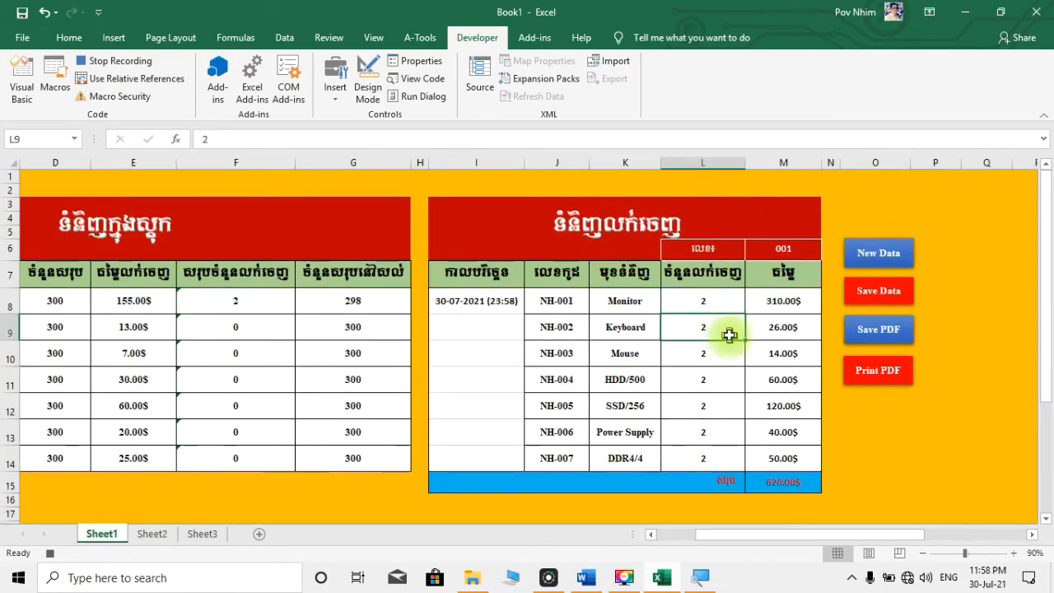
{"action": "left_click", "coordinate": [151, 533]}
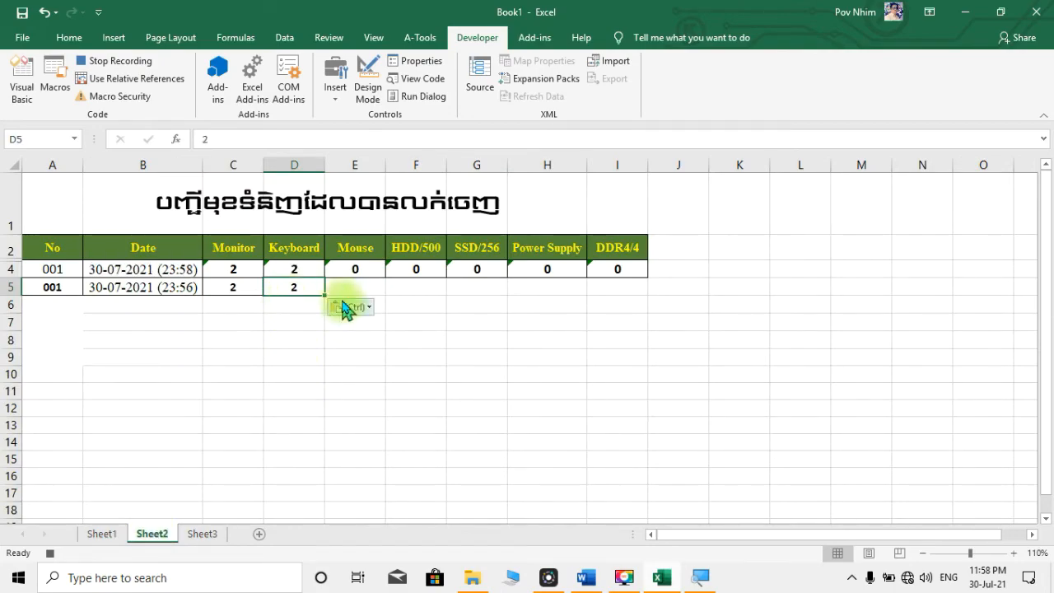
{"action": "left_click", "coordinate": [69, 38]}
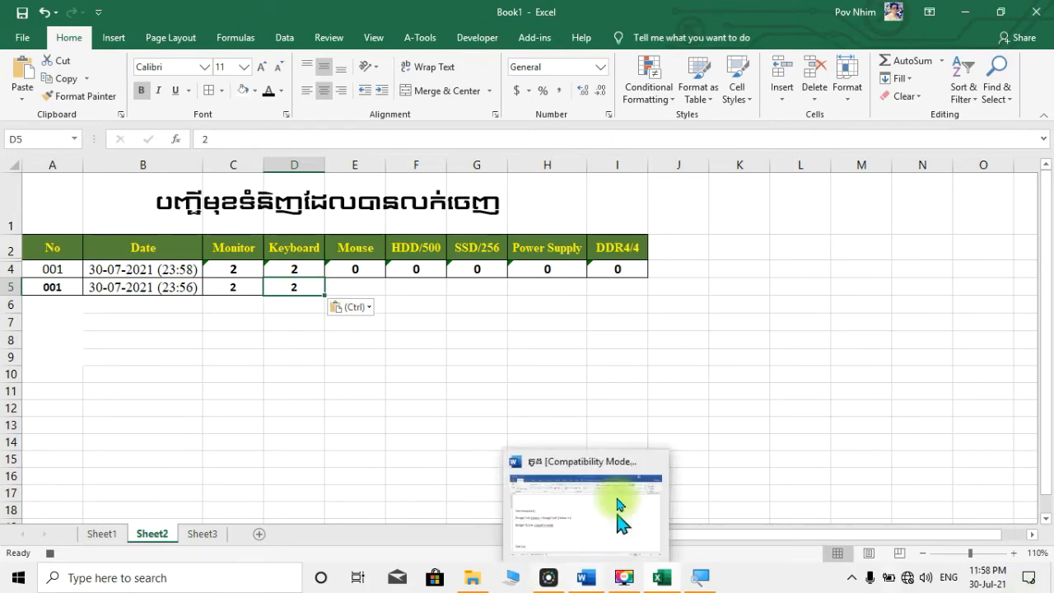
{"action": "left_click", "coordinate": [210, 91]}
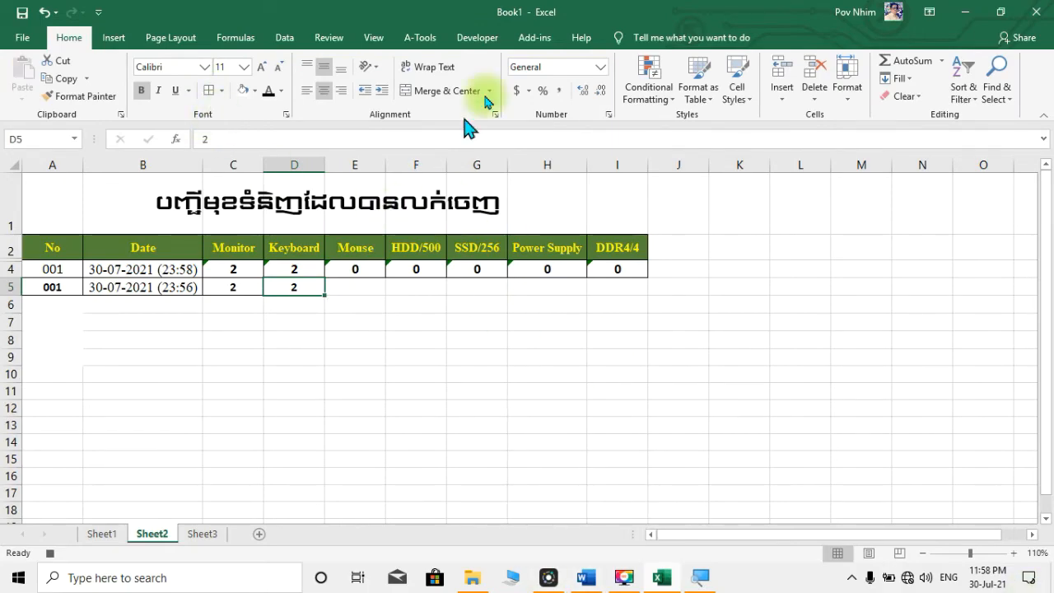
Step: Move to E5 on Sheet2 using relative references, and paste the Mouse quantity from L10 on Sheet1 there with all borders
{"action": "left_click", "coordinate": [478, 37]}
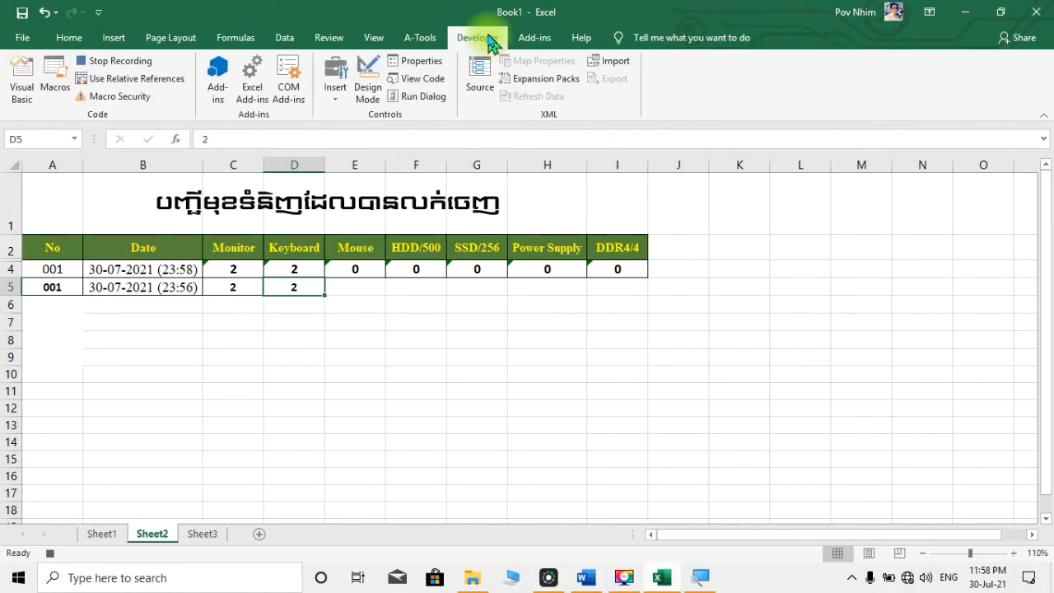
{"action": "left_click", "coordinate": [167, 89]}
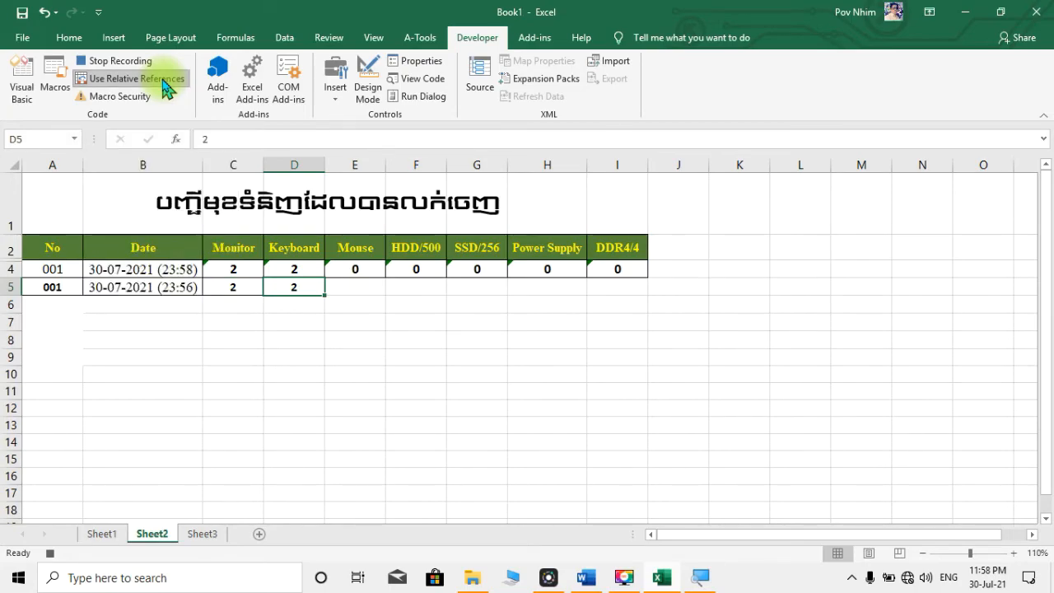
{"action": "key", "text": "Right"}
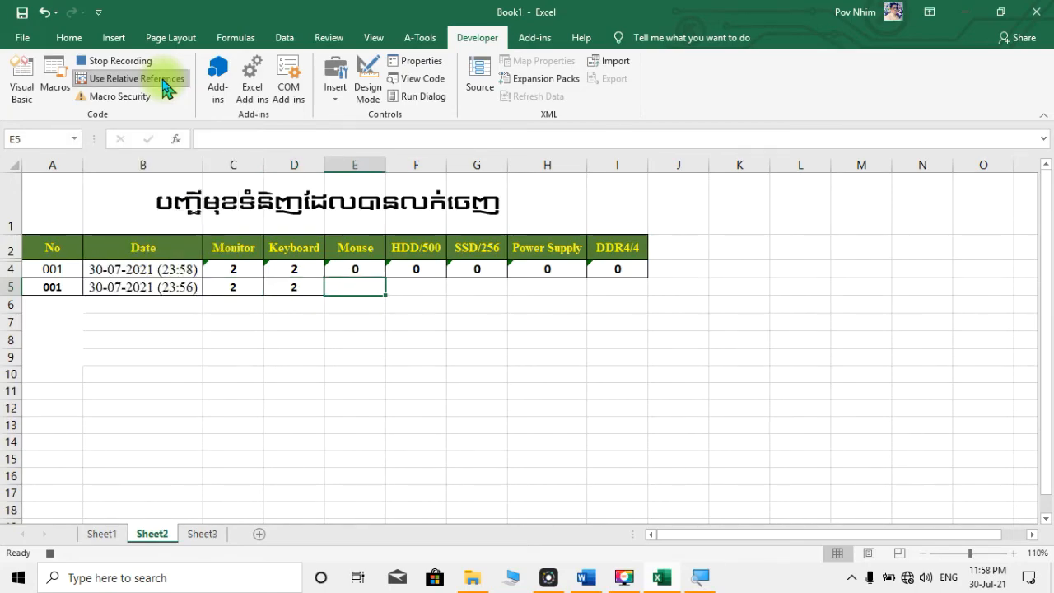
{"action": "left_click", "coordinate": [115, 536]}
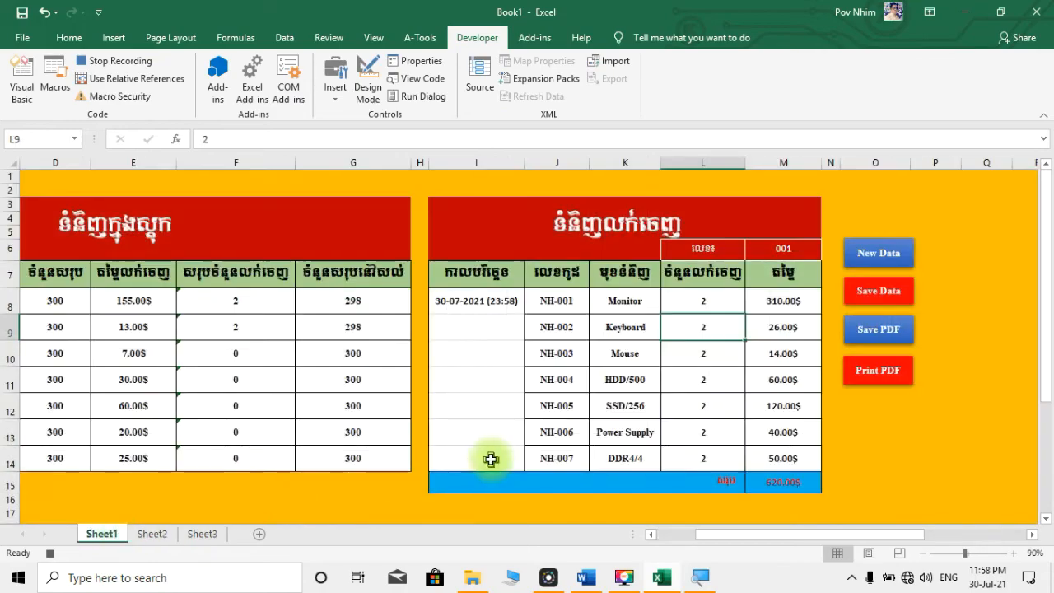
{"action": "left_click", "coordinate": [715, 355]}
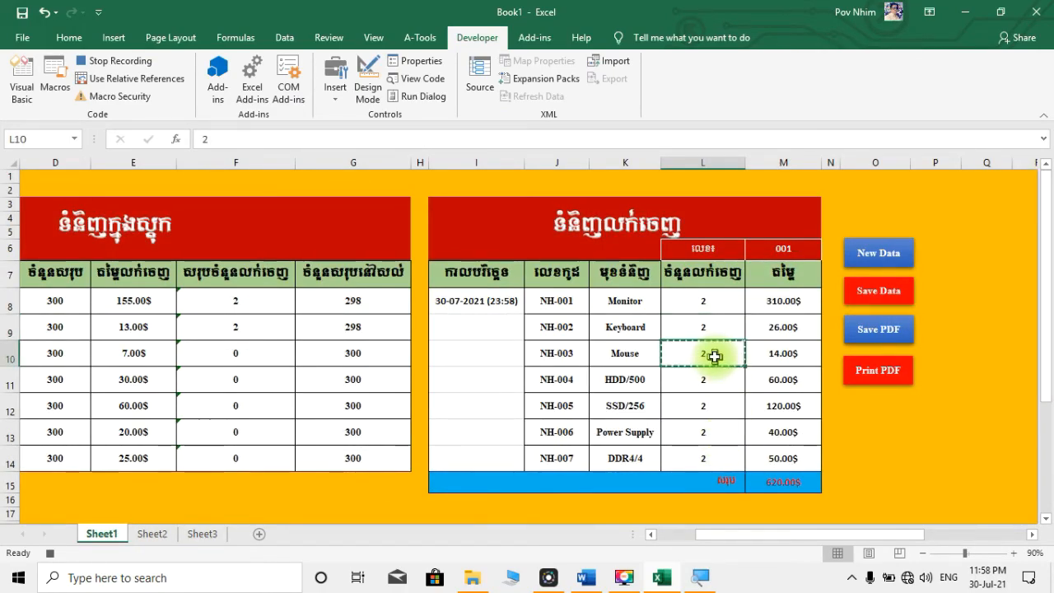
{"action": "left_click", "coordinate": [152, 533]}
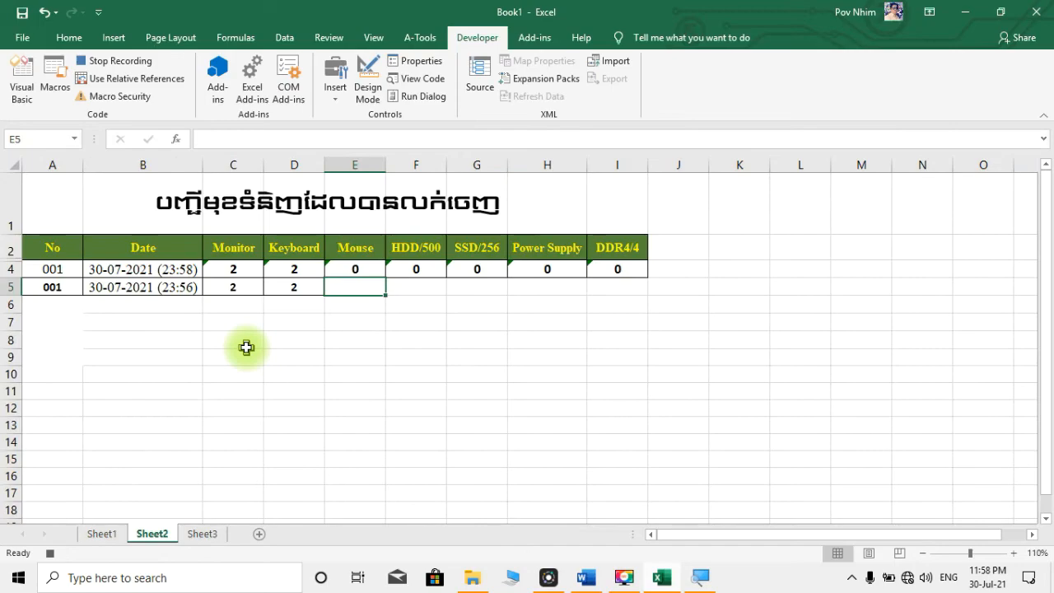
{"action": "type", "text": "2"}
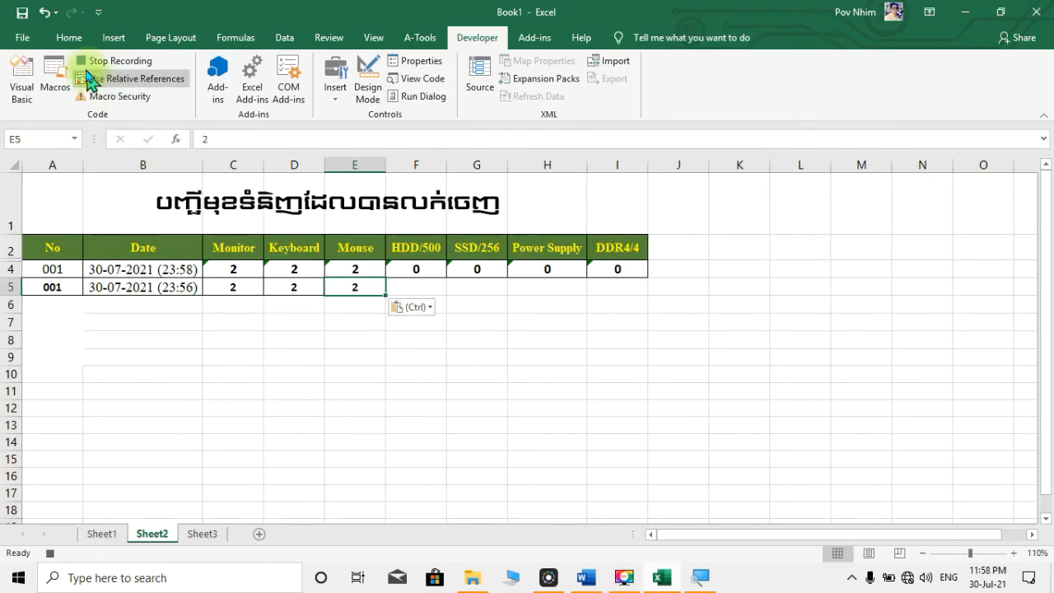
{"action": "left_click", "coordinate": [69, 38]}
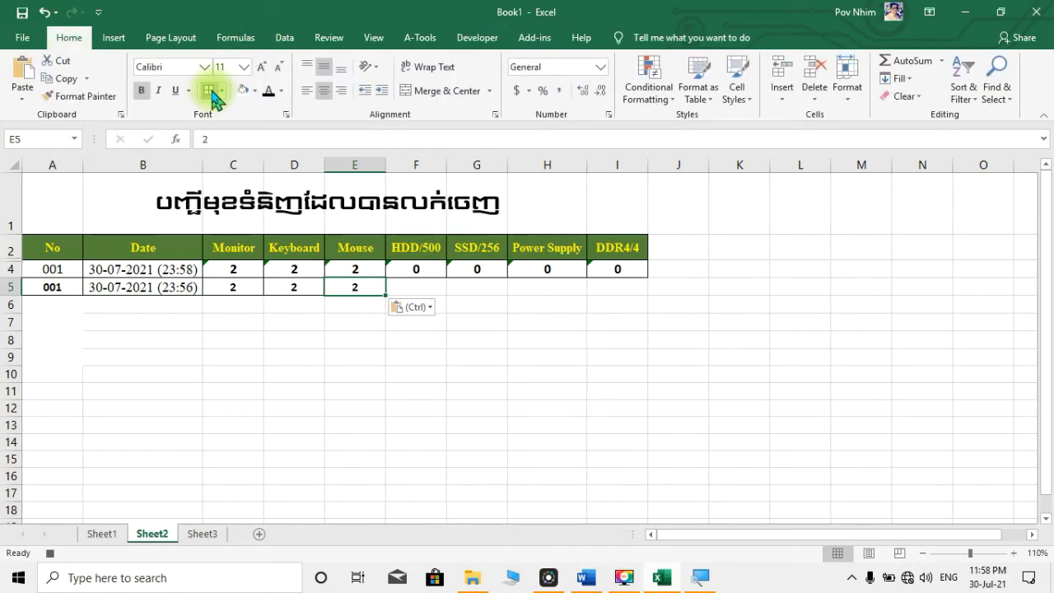
{"action": "left_click", "coordinate": [212, 92]}
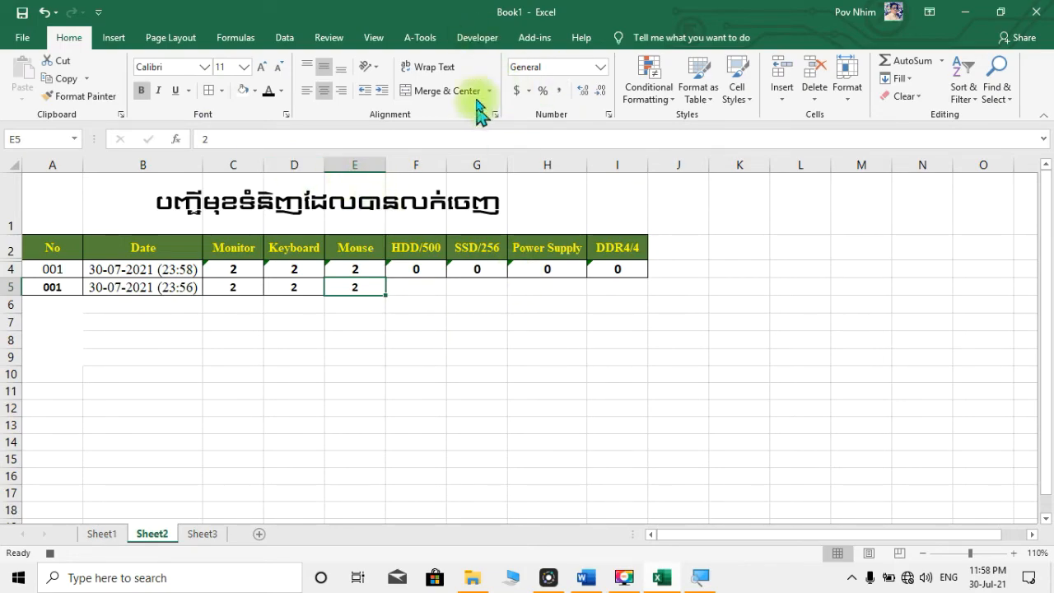
Step: Move to F5 on Sheet2 using relative references, and paste the HDD/500 quantity from L11 on Sheet1 there with all borders
{"action": "left_click", "coordinate": [479, 38]}
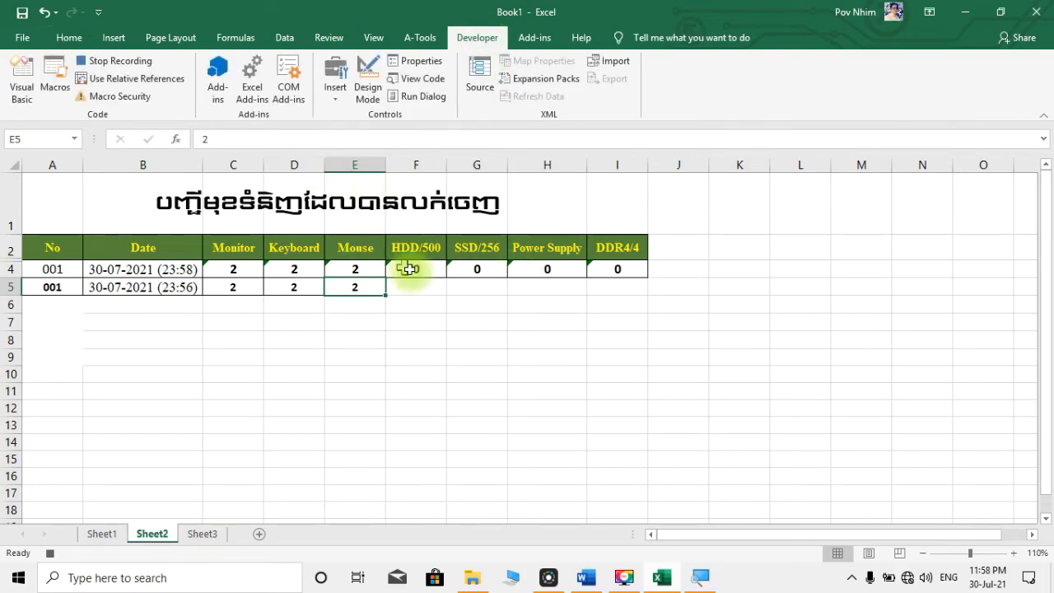
{"action": "left_click", "coordinate": [134, 80]}
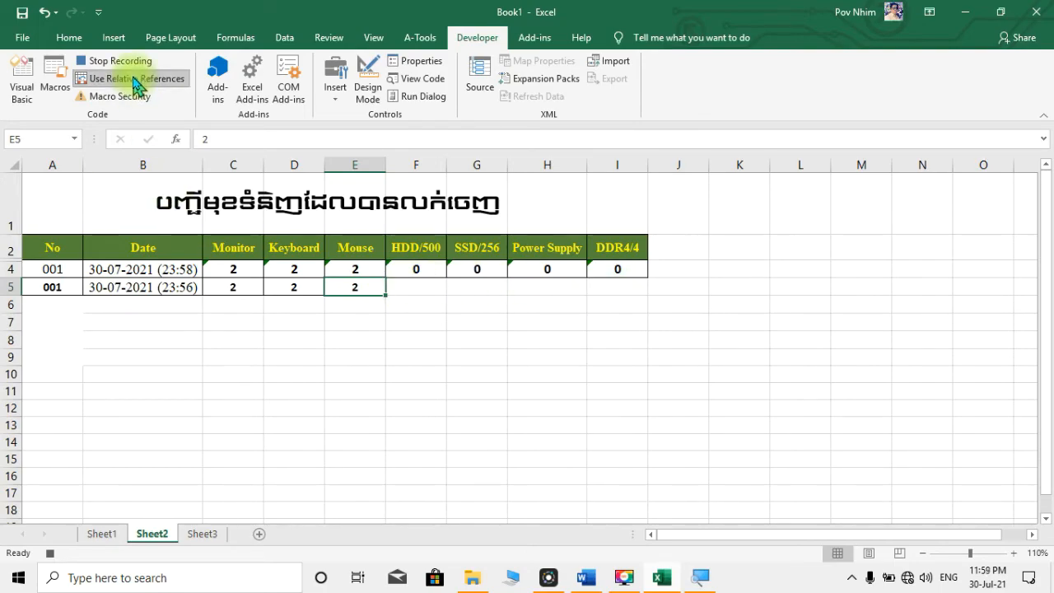
{"action": "key", "text": "Right"}
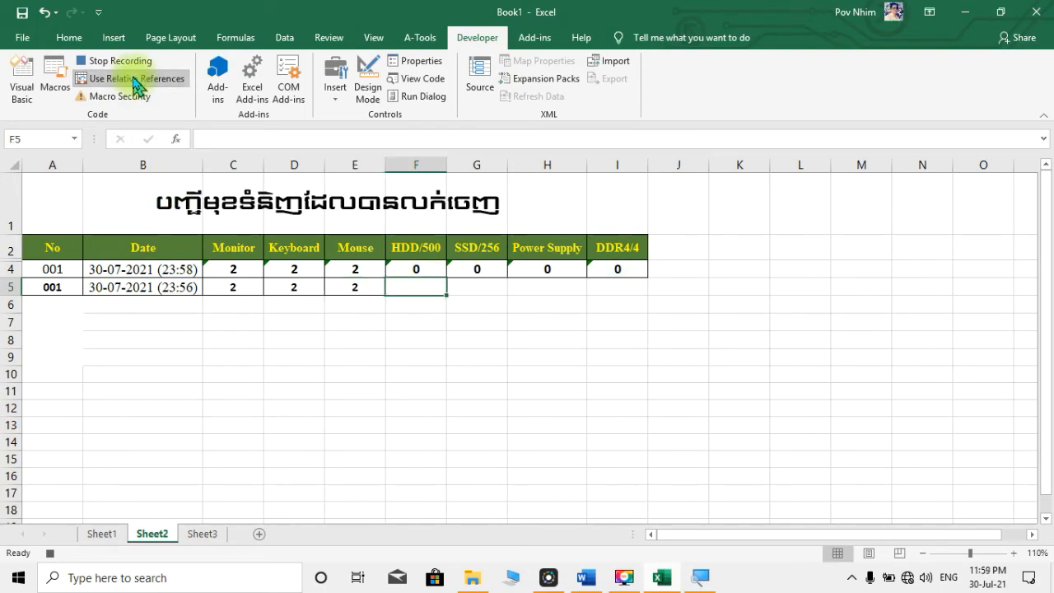
{"action": "left_click", "coordinate": [92, 535]}
{"action": "left_click", "coordinate": [711, 380]}
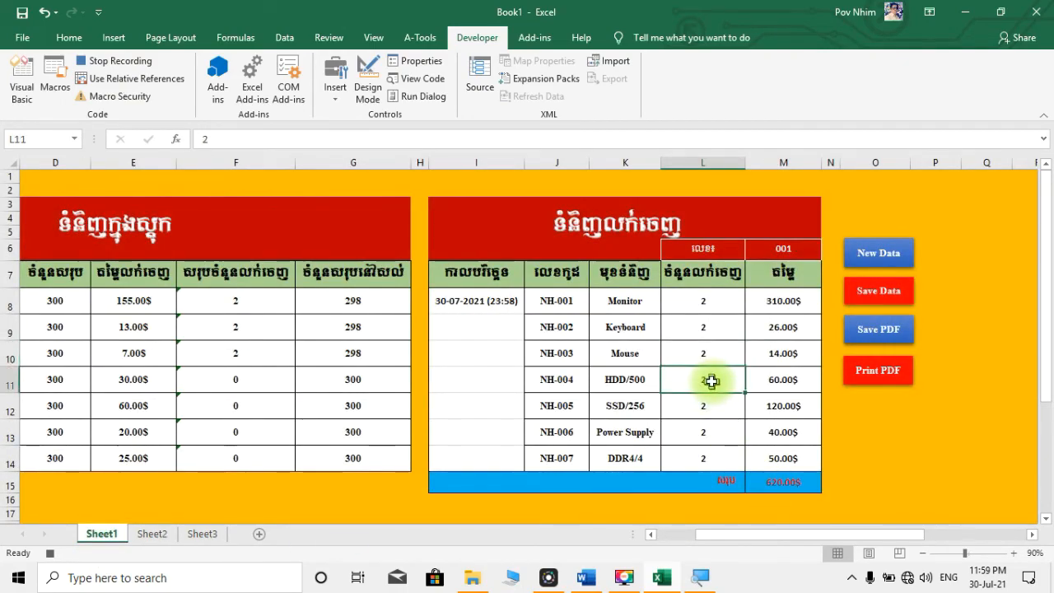
{"action": "left_click", "coordinate": [144, 534]}
{"action": "type", "text": "2"}
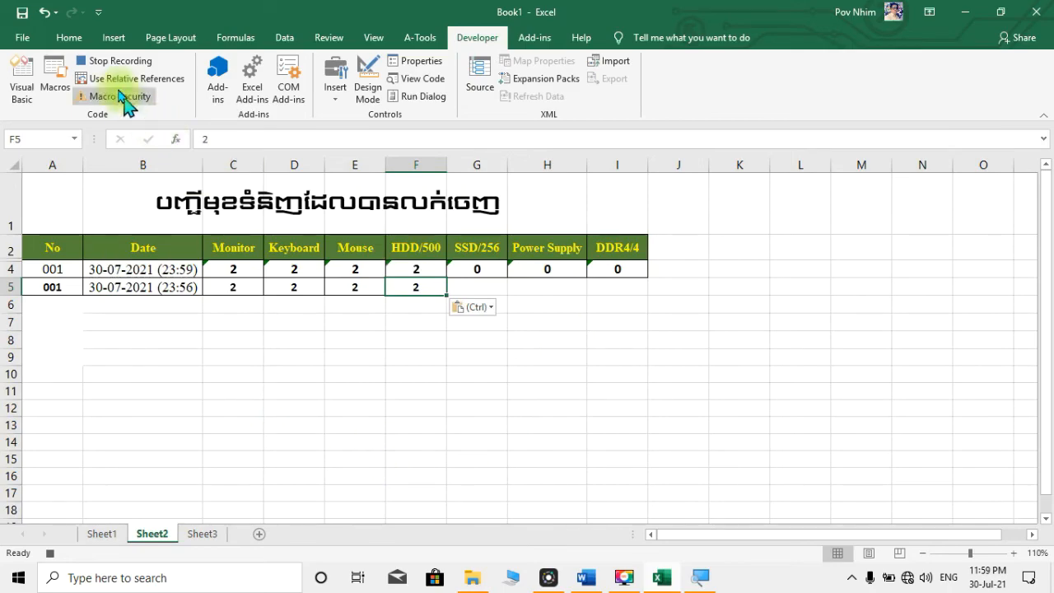
{"action": "left_click", "coordinate": [69, 37]}
{"action": "key", "text": "Escape"}
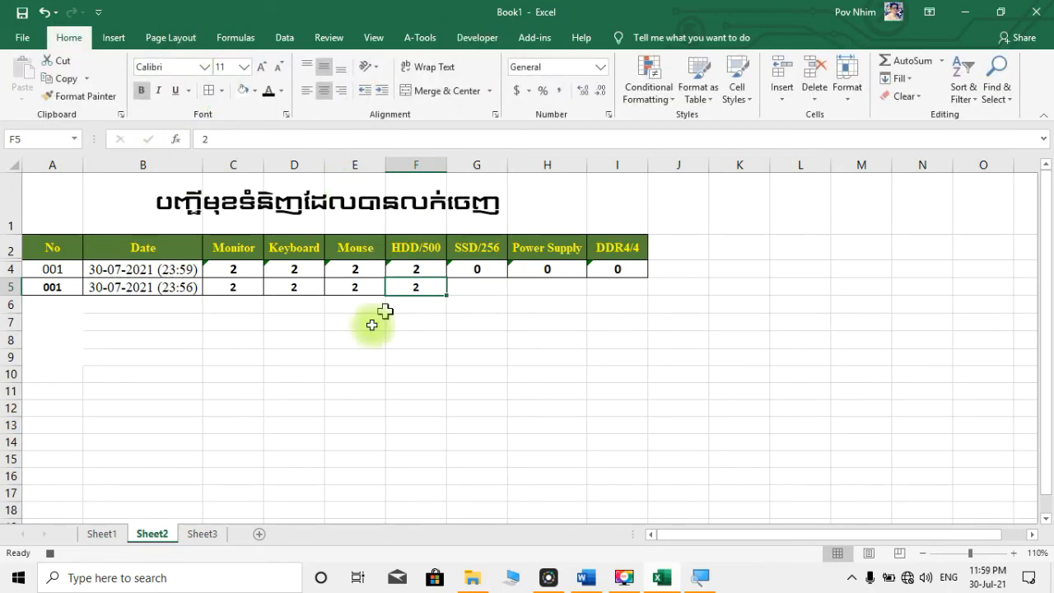
Step: Move to G5 on Sheet2 using relative references, and paste the SSD/256 quantity from L12 on Sheet1 there with all borders
{"action": "left_click", "coordinate": [478, 39]}
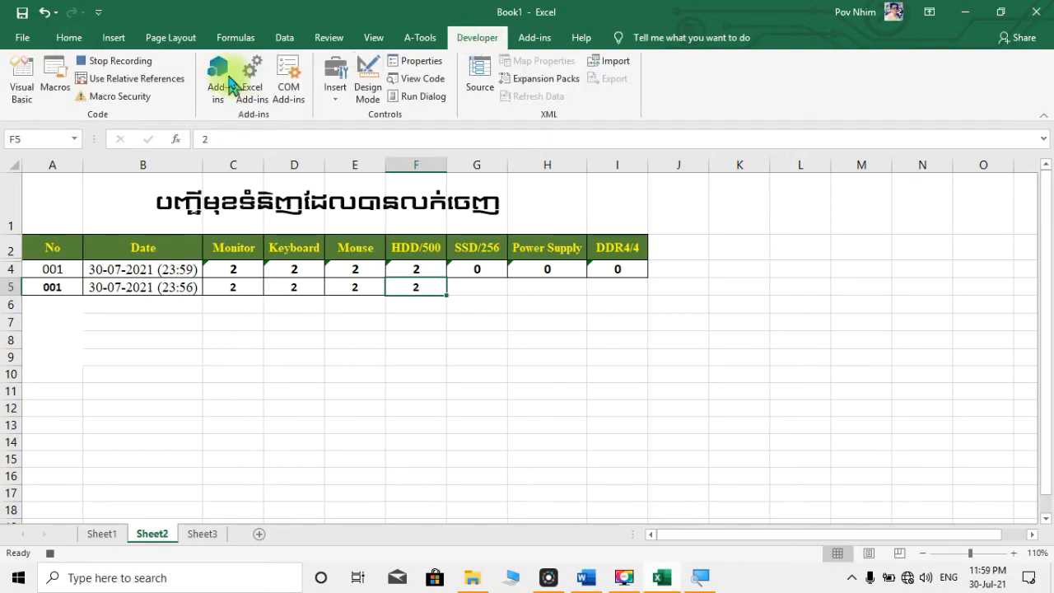
{"action": "left_click", "coordinate": [172, 83]}
{"action": "key", "text": "Right"}
{"action": "left_click", "coordinate": [102, 534]}
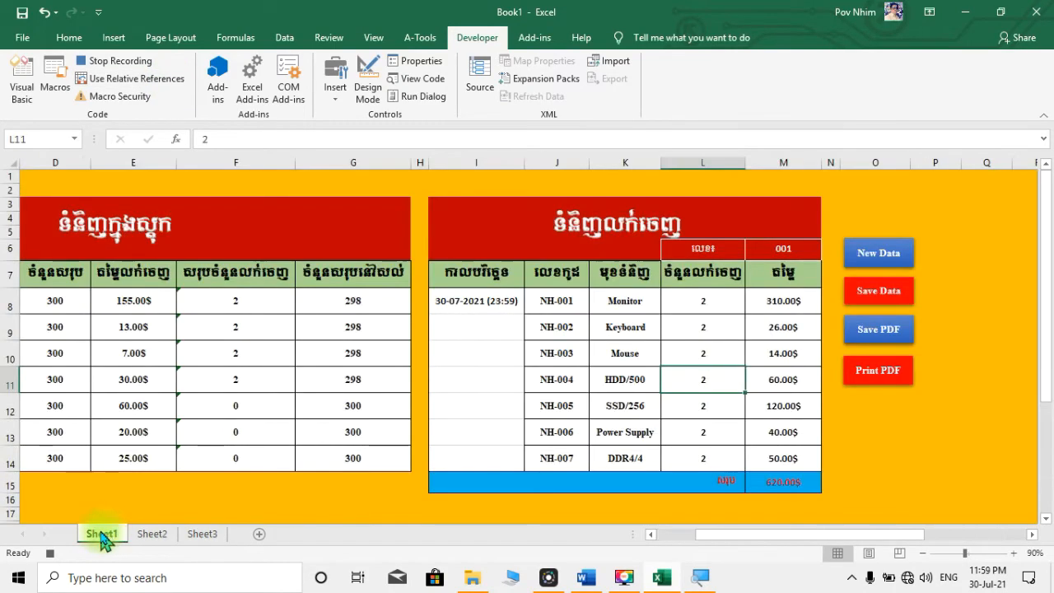
{"action": "left_click", "coordinate": [689, 408]}
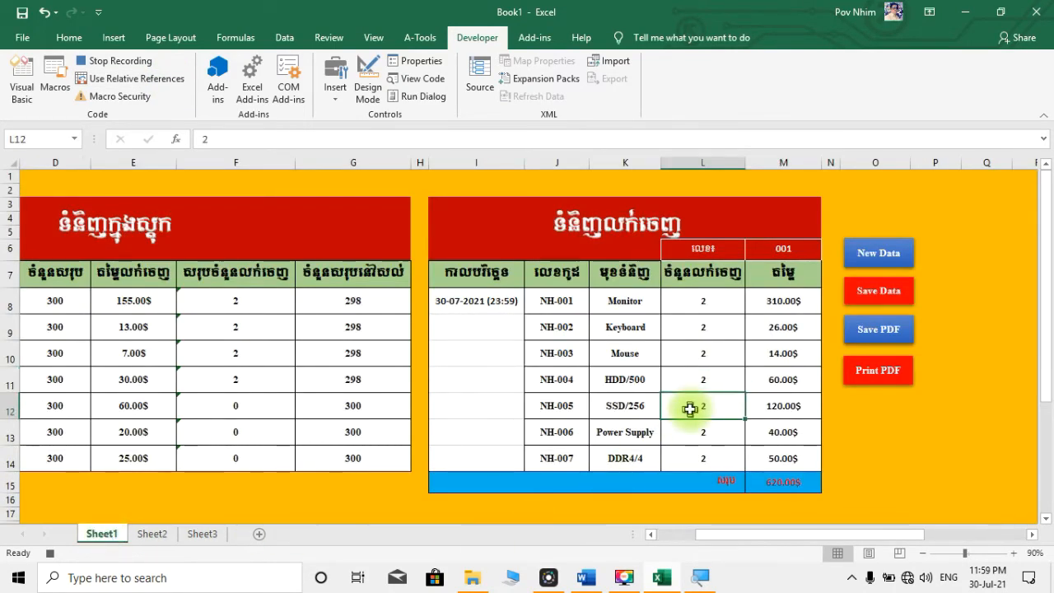
{"action": "left_click", "coordinate": [142, 533]}
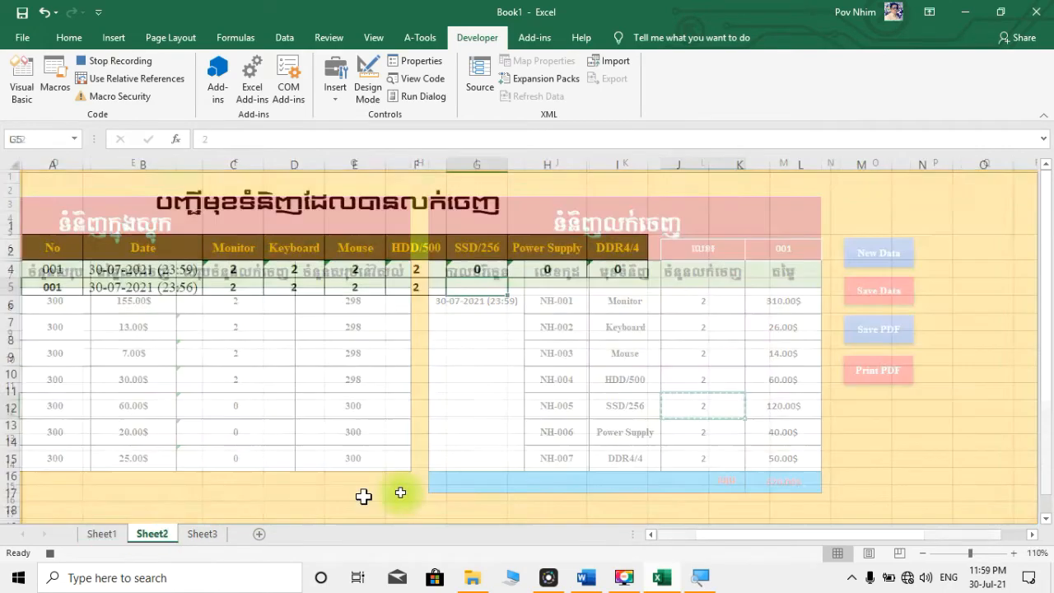
{"action": "type", "text": "2"}
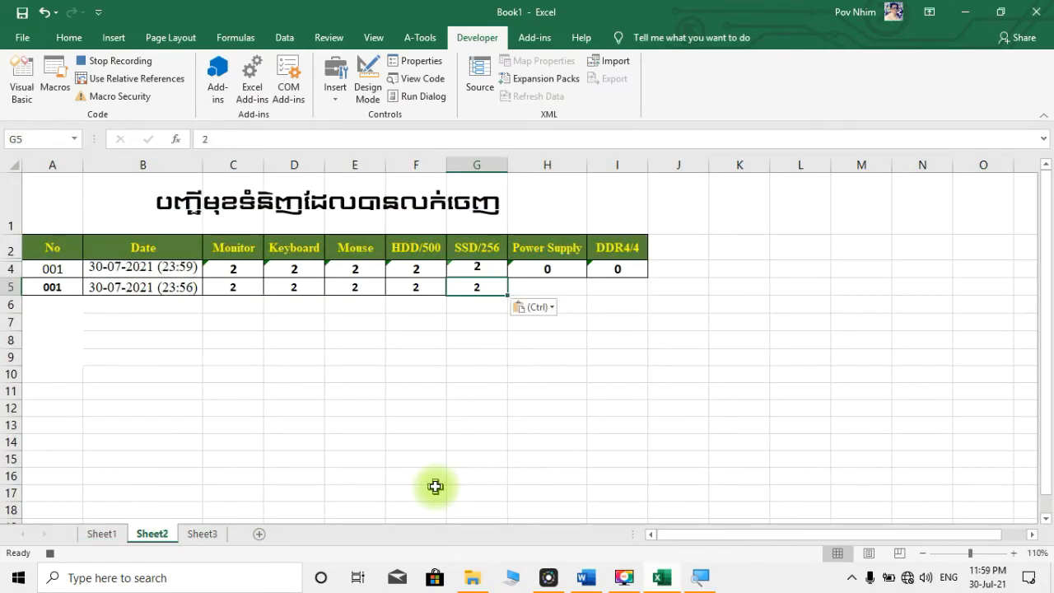
{"action": "left_click", "coordinate": [69, 38]}
{"action": "key", "text": "Escape"}
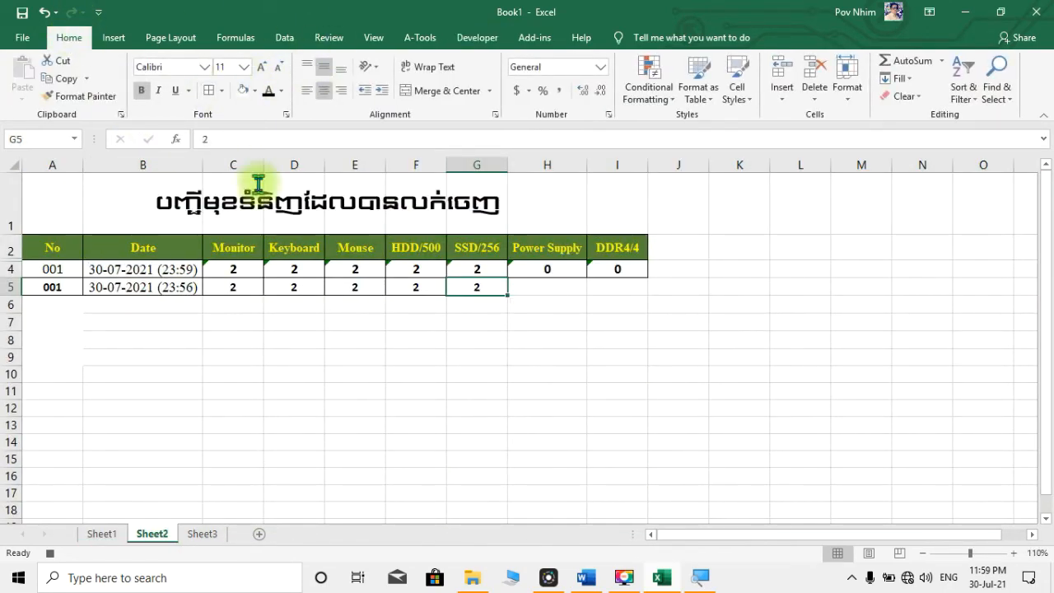
Step: Move to H5 on Sheet2 using relative references, and paste the Power Supply quantity from L13 on Sheet1 there with all borders
{"action": "left_click", "coordinate": [479, 38]}
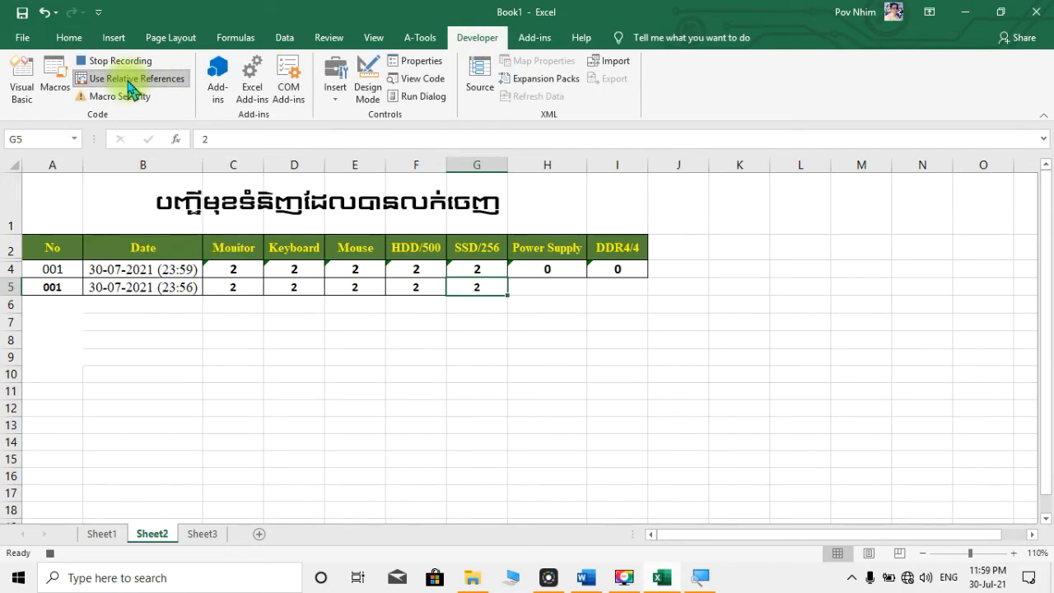
{"action": "key", "text": "Right"}
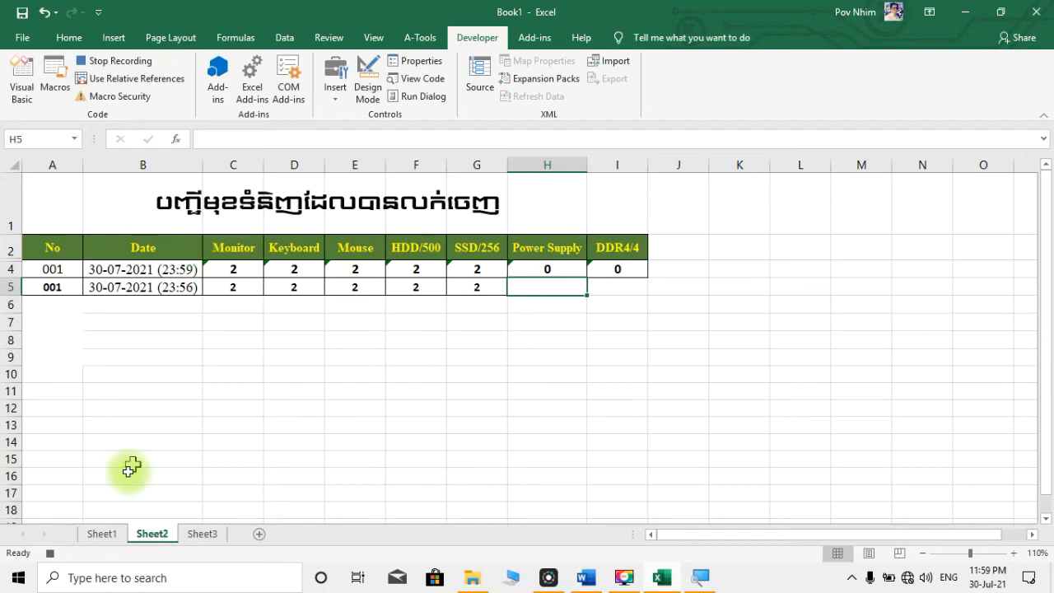
{"action": "left_click", "coordinate": [113, 534]}
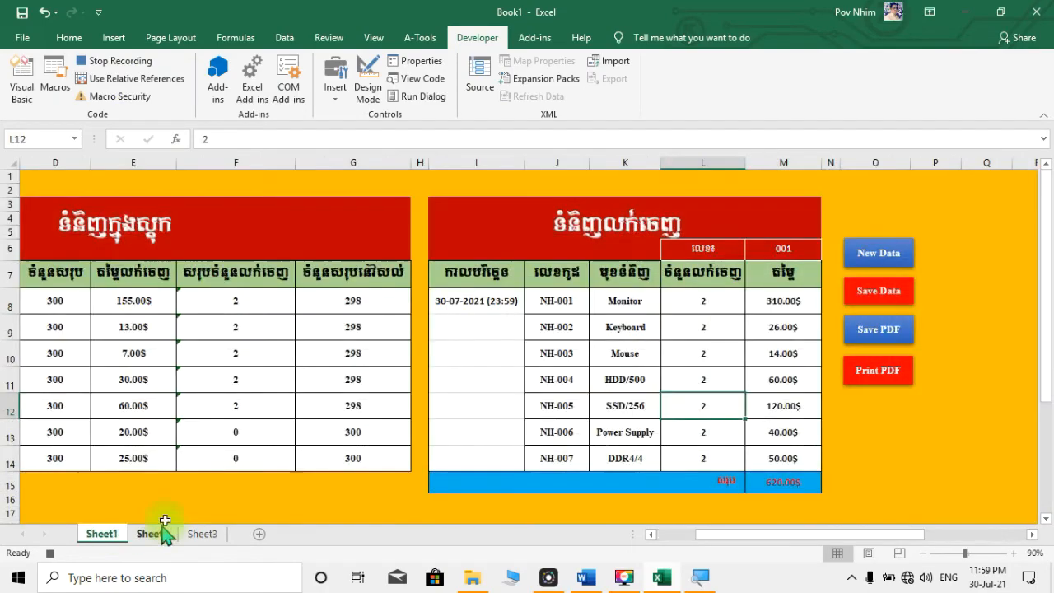
{"action": "left_click", "coordinate": [704, 437]}
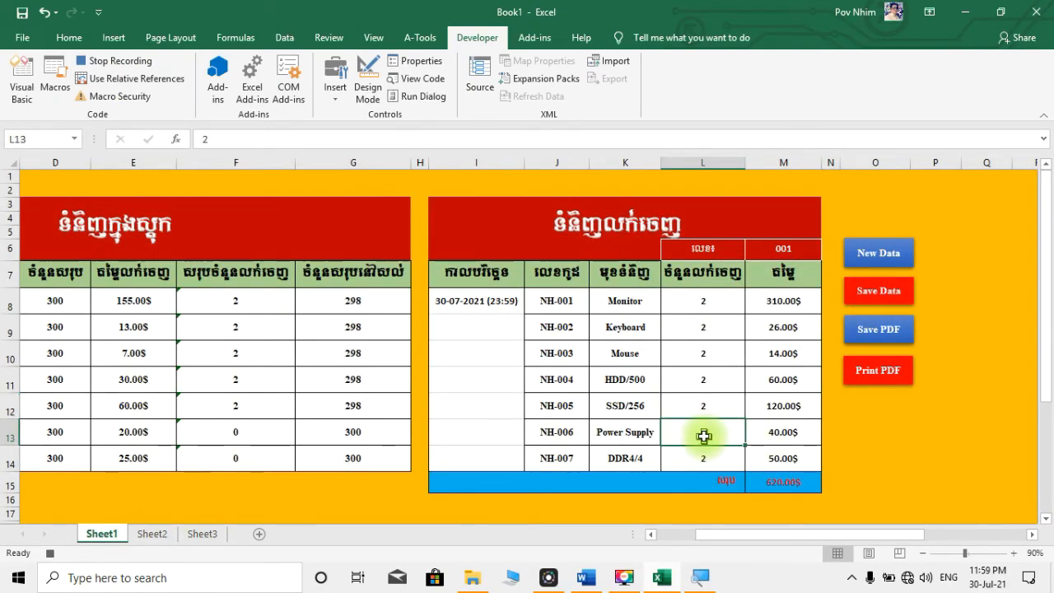
{"action": "left_click", "coordinate": [152, 534]}
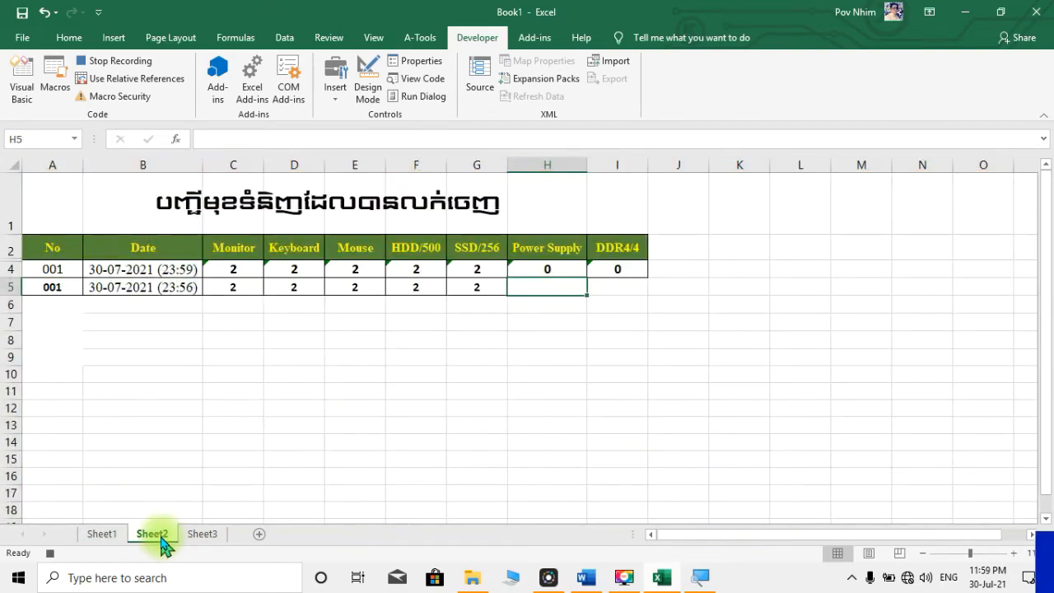
{"action": "type", "text": "2"}
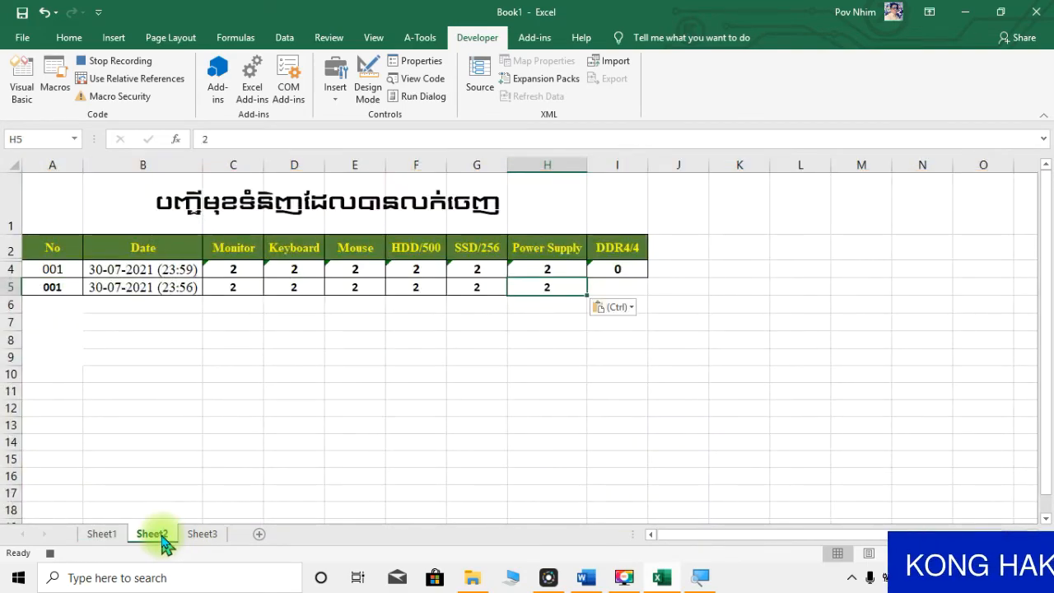
{"action": "left_click", "coordinate": [63, 36]}
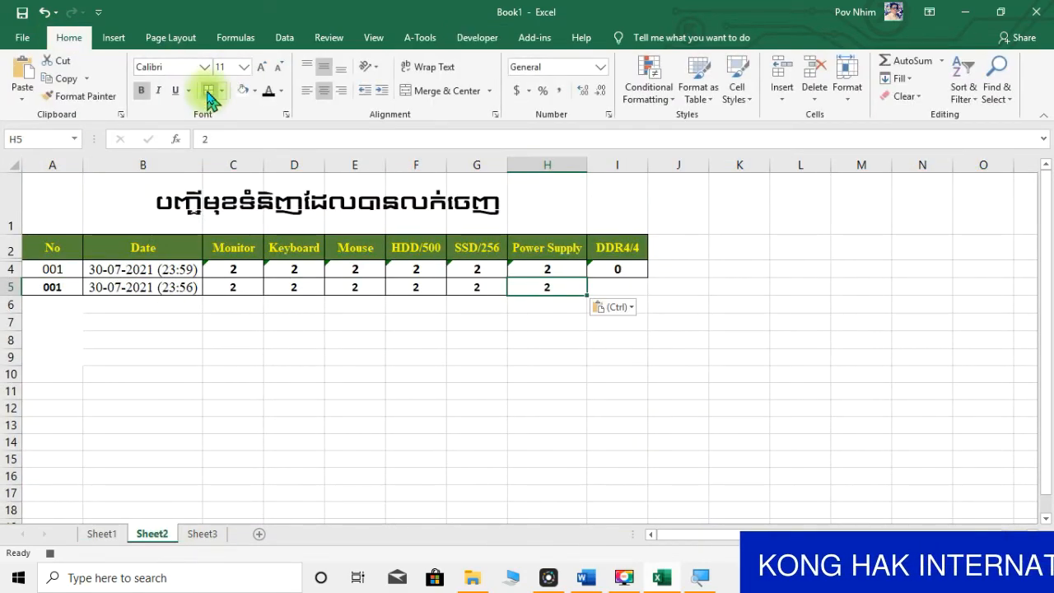
{"action": "left_click", "coordinate": [207, 91]}
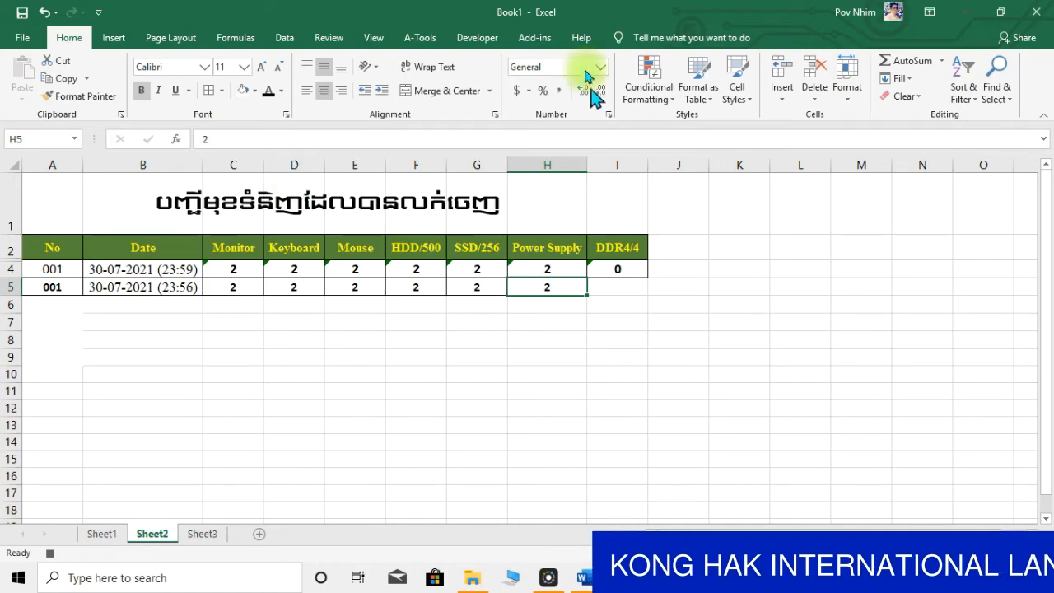
Step: Move to I5 on Sheet2 using relative references, and paste the DDR4/4 quantity from L14 on Sheet1 there with all borders
{"action": "left_click", "coordinate": [497, 36]}
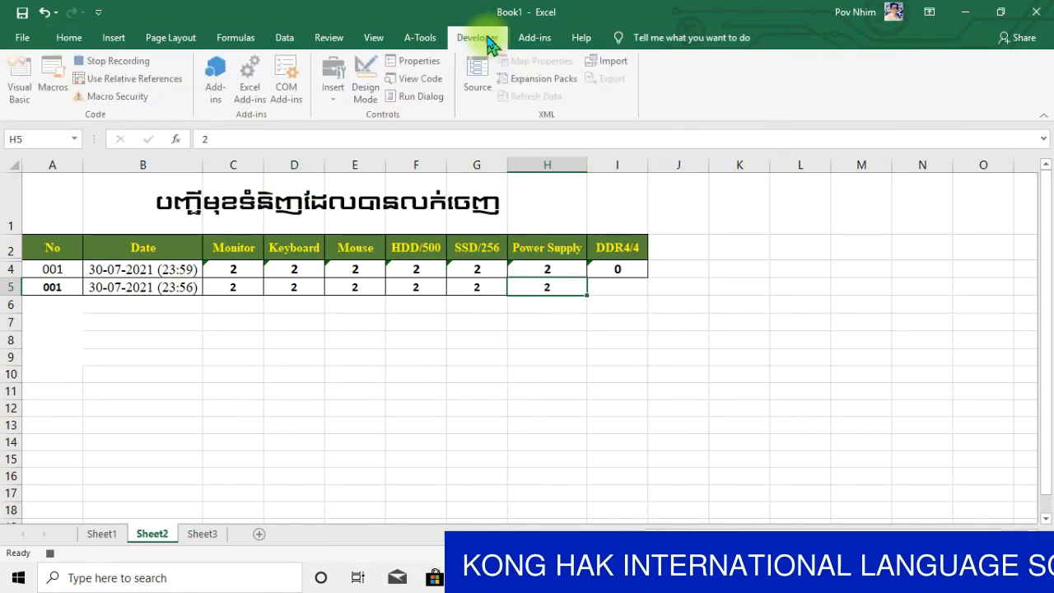
{"action": "left_click", "coordinate": [148, 82]}
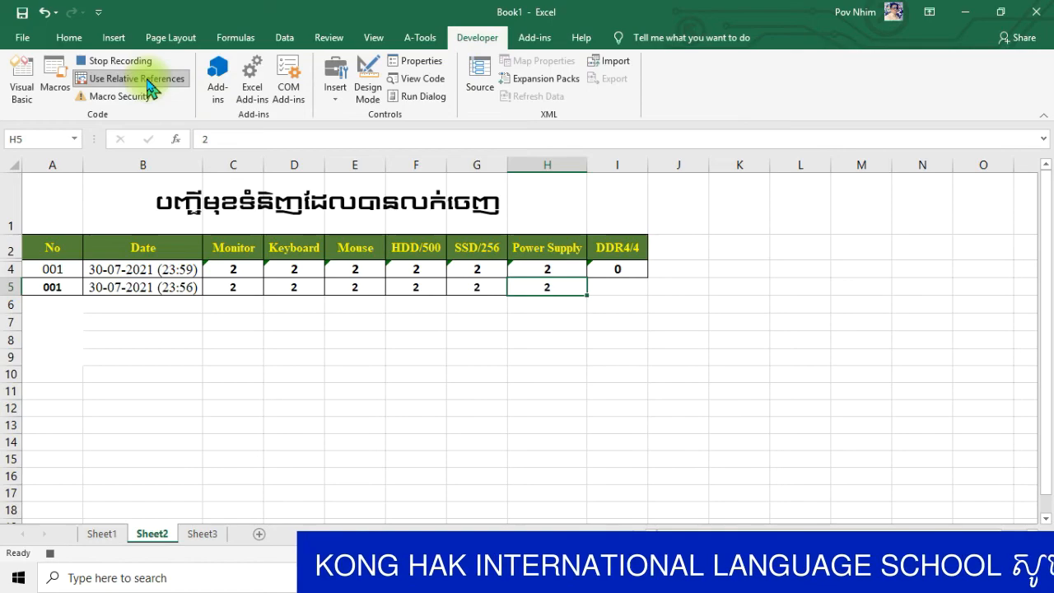
{"action": "key", "text": "Tab"}
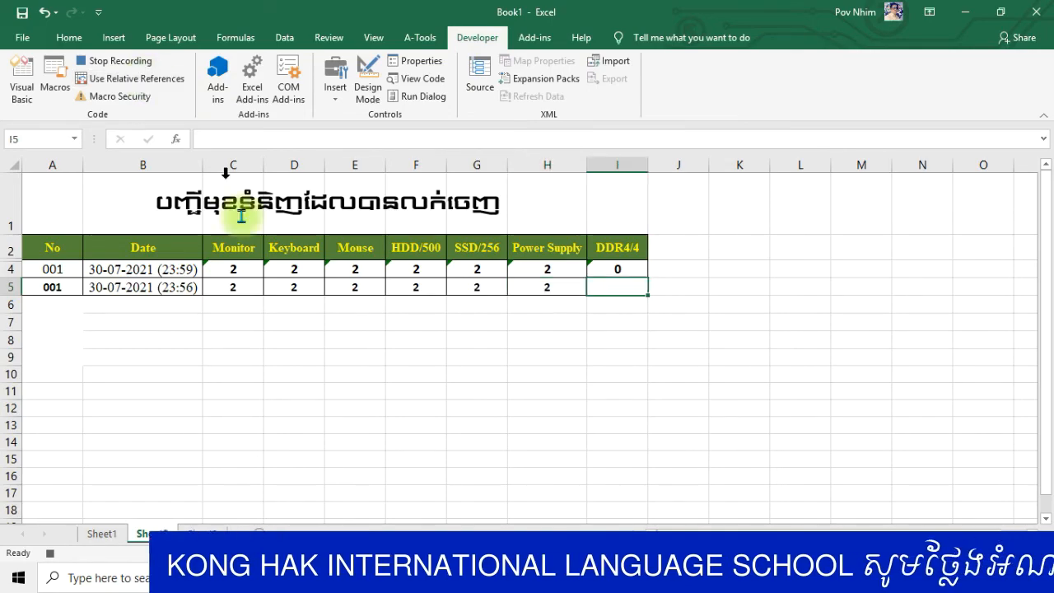
{"action": "left_click", "coordinate": [115, 529]}
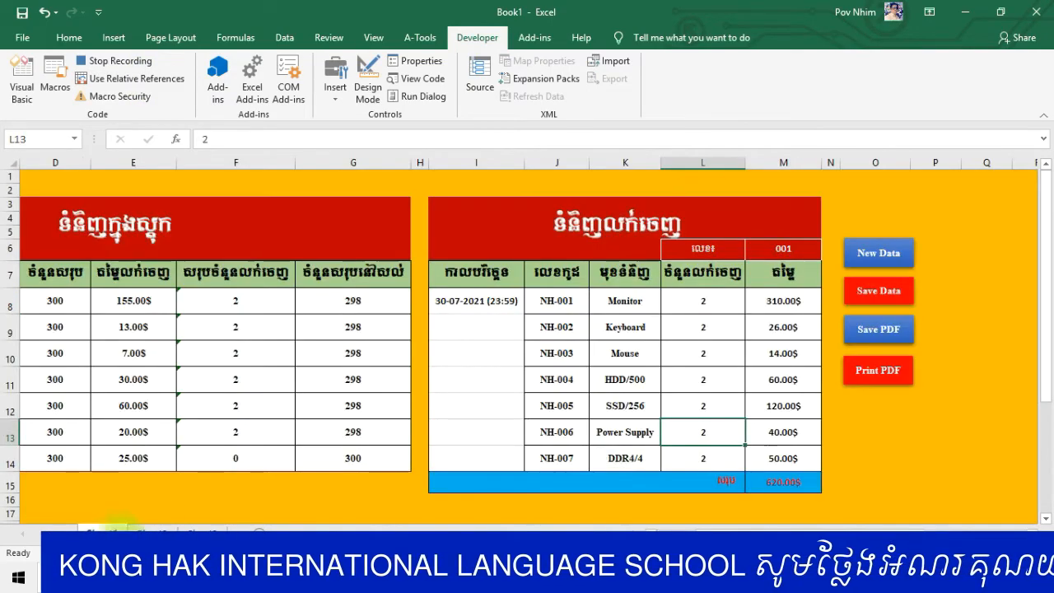
{"action": "left_click", "coordinate": [695, 459]}
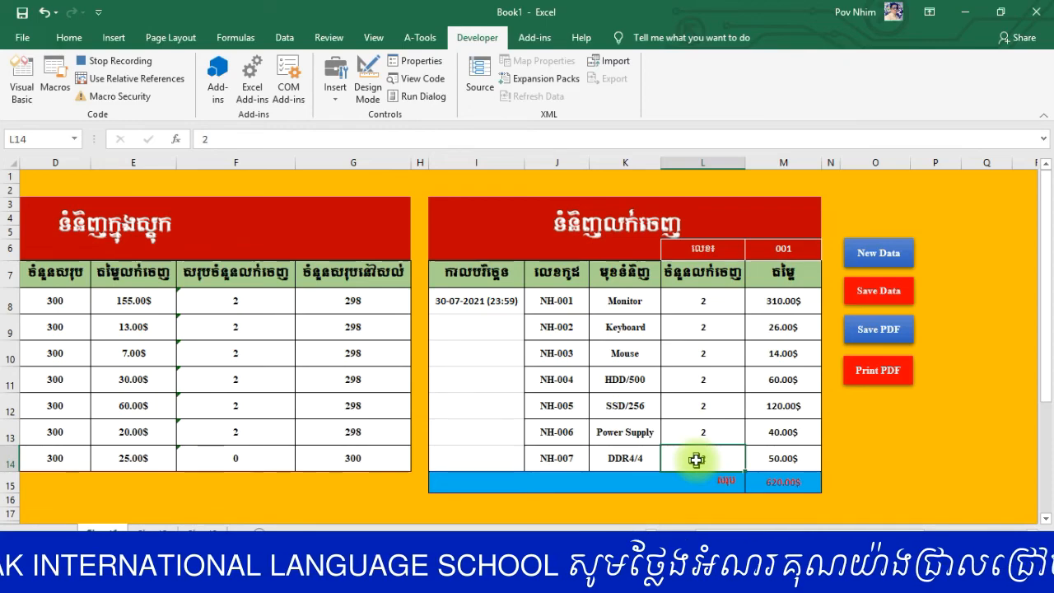
{"action": "key", "text": "ctrl+c"}
{"action": "left_click", "coordinate": [173, 529]}
{"action": "key", "text": "ctrl+v"}
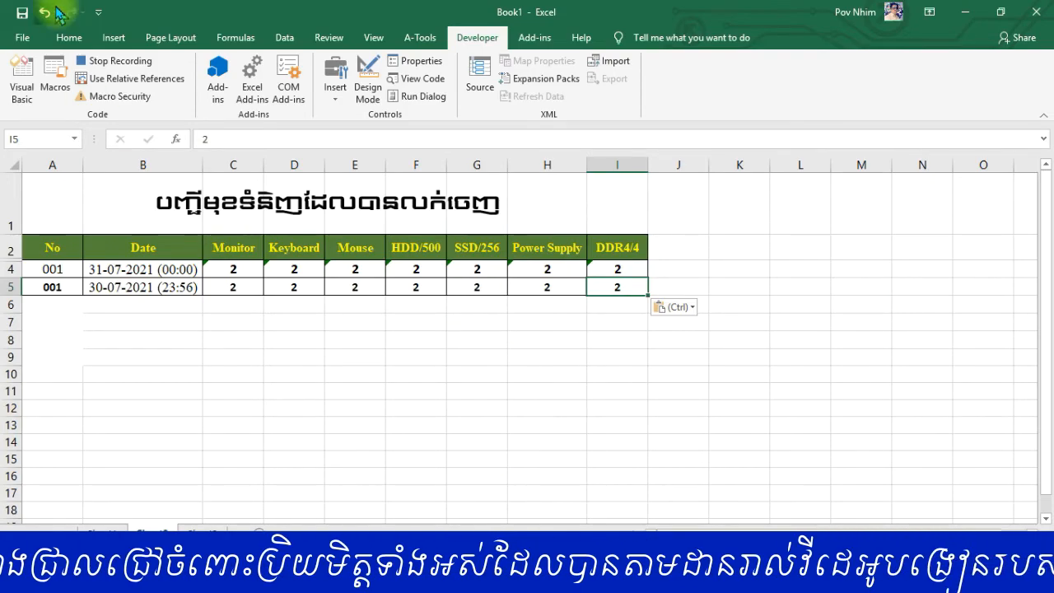
{"action": "left_click", "coordinate": [68, 39]}
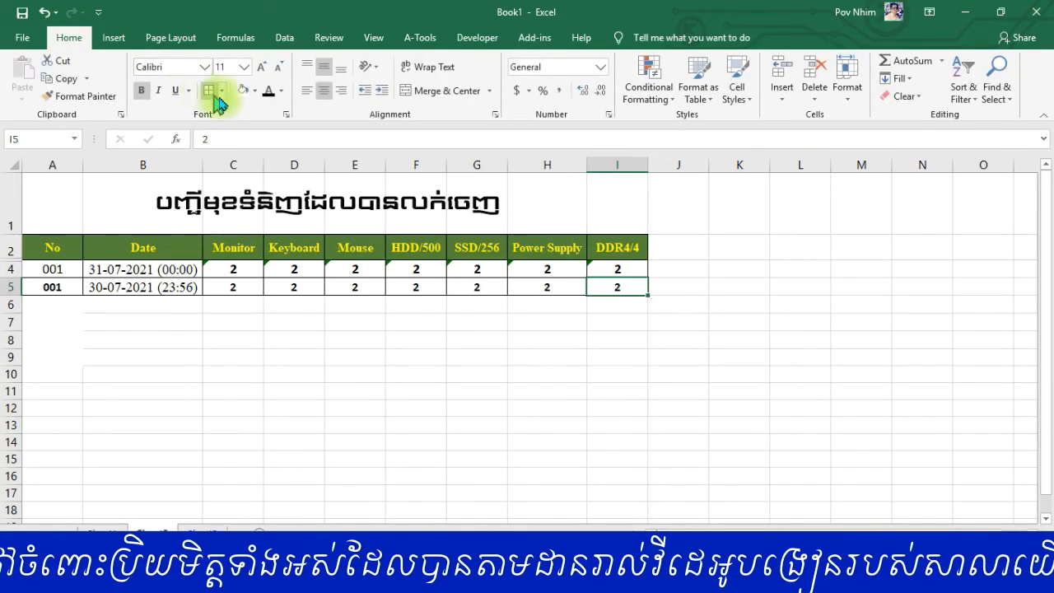
Step: Move to J5 on Sheet2 using relative references
{"action": "left_click", "coordinate": [473, 40]}
{"action": "left_click", "coordinate": [146, 82]}
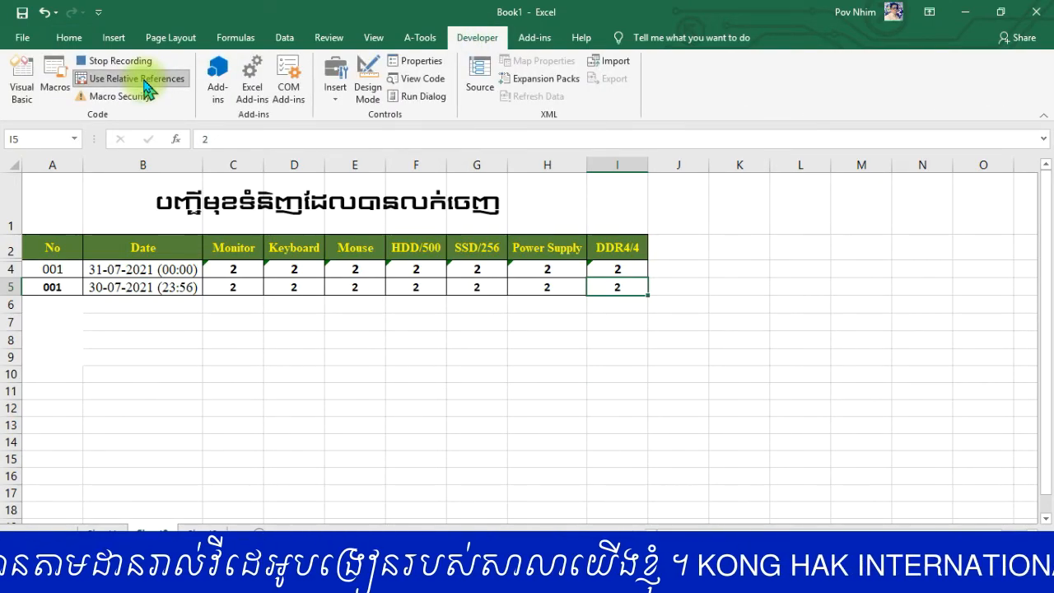
{"action": "key", "text": "Right"}
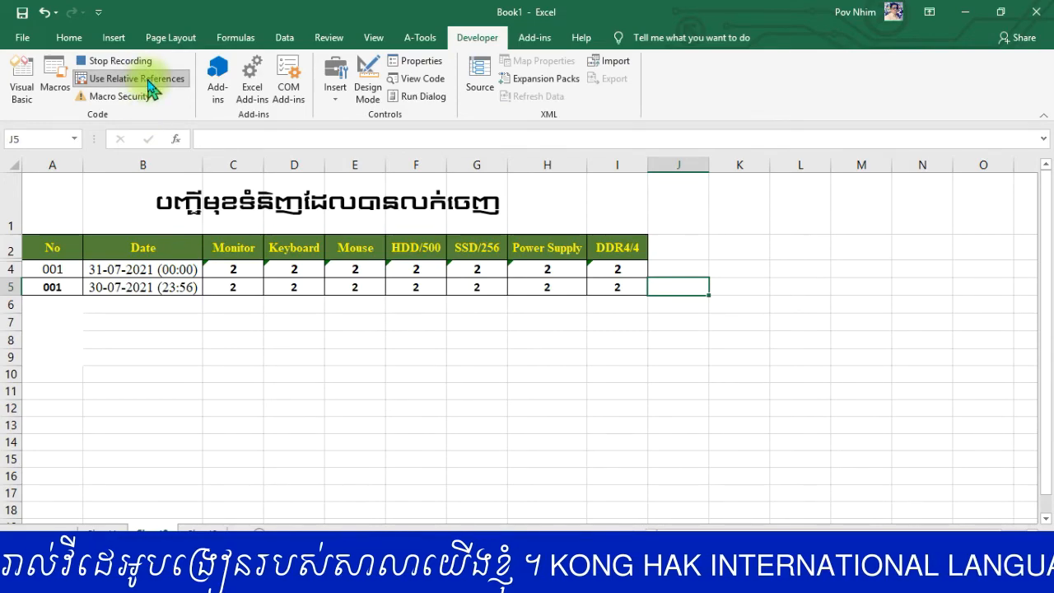
Step: Return to Sheet1, stop the macro recording and turn off relative references
{"action": "left_click", "coordinate": [101, 531]}
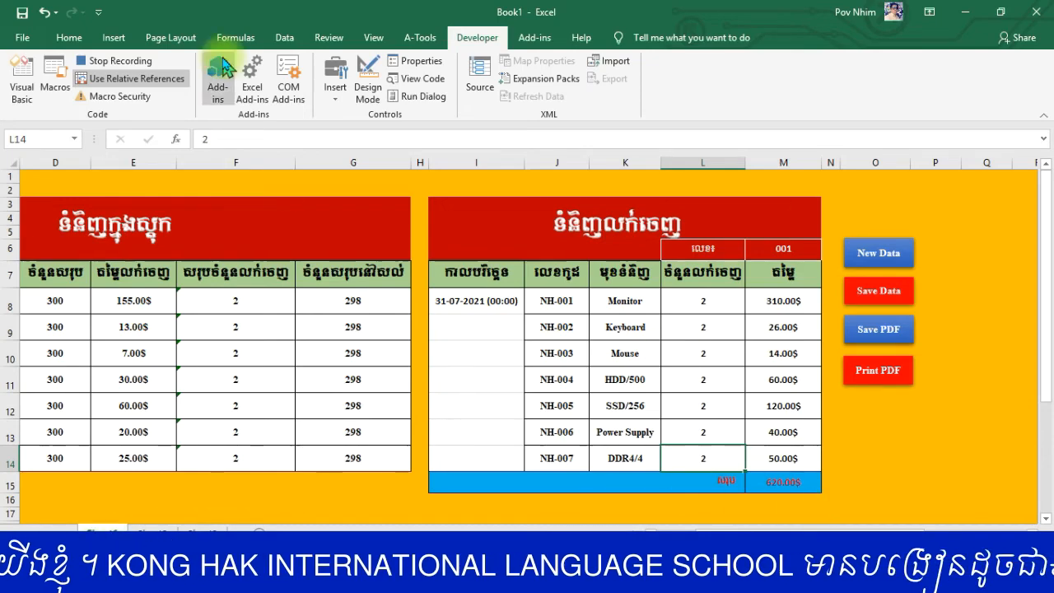
{"action": "left_click", "coordinate": [141, 66]}
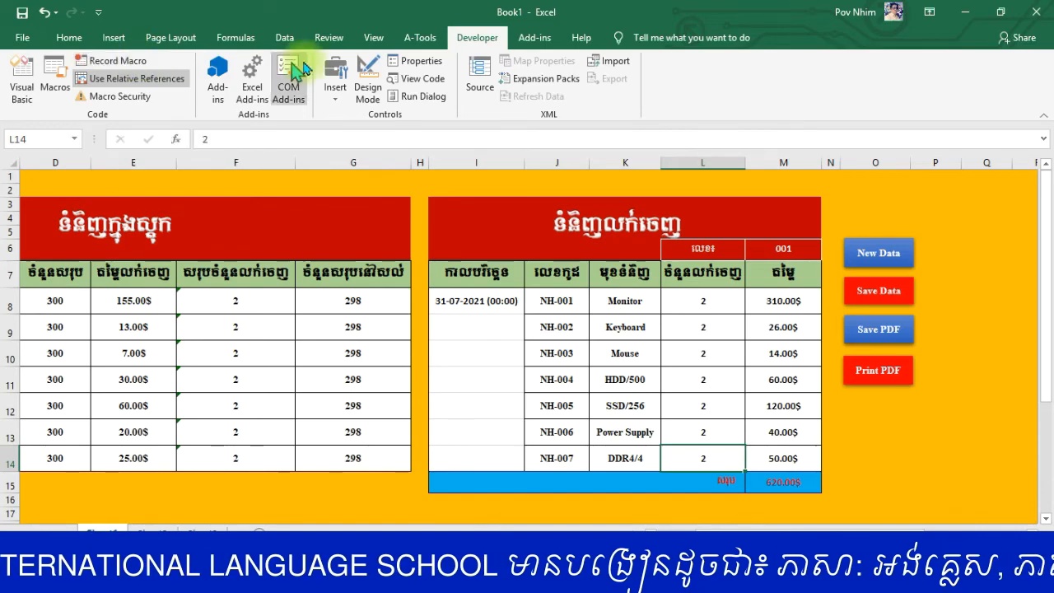
{"action": "left_click", "coordinate": [128, 78]}
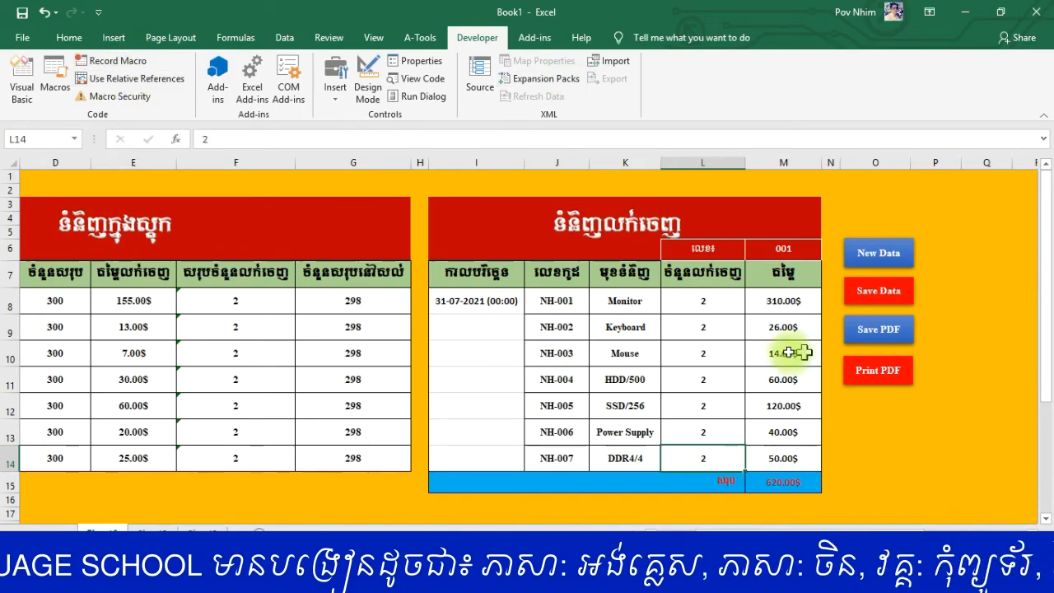
Step: Assign the savedata1 macro to the Save Data button on Sheet1 and deselect the button
{"action": "right_click", "coordinate": [888, 296]}
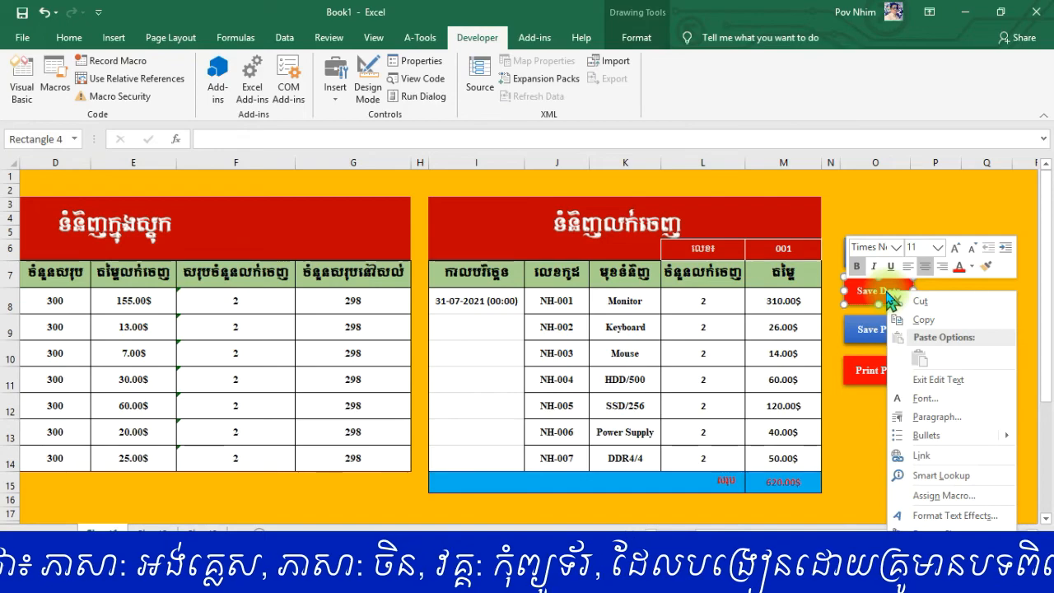
{"action": "left_click", "coordinate": [942, 496]}
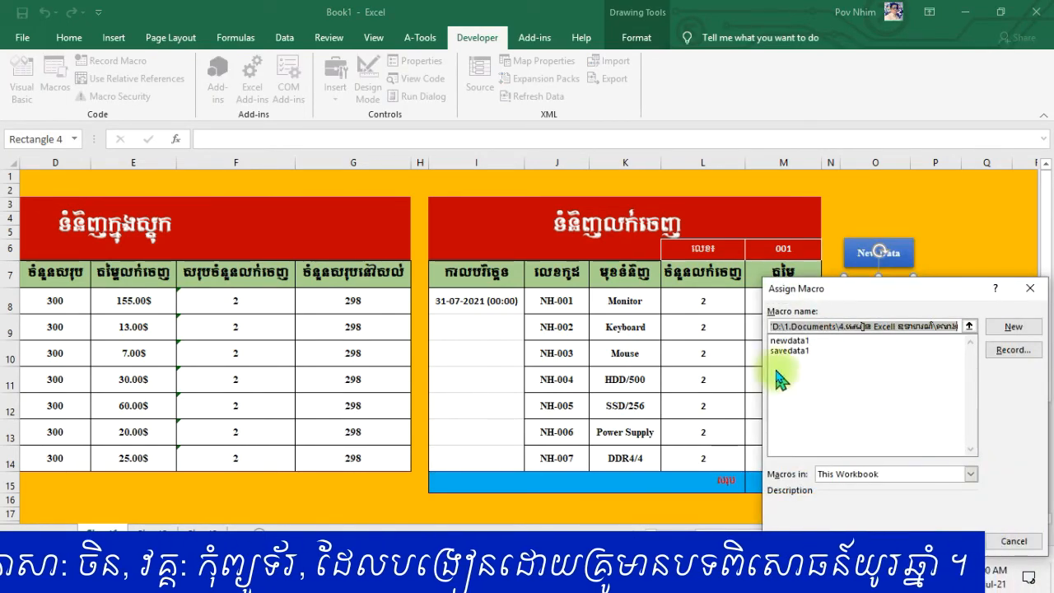
{"action": "left_click_drag", "start_coordinate": [866, 289], "coordinate": [604, 132]}
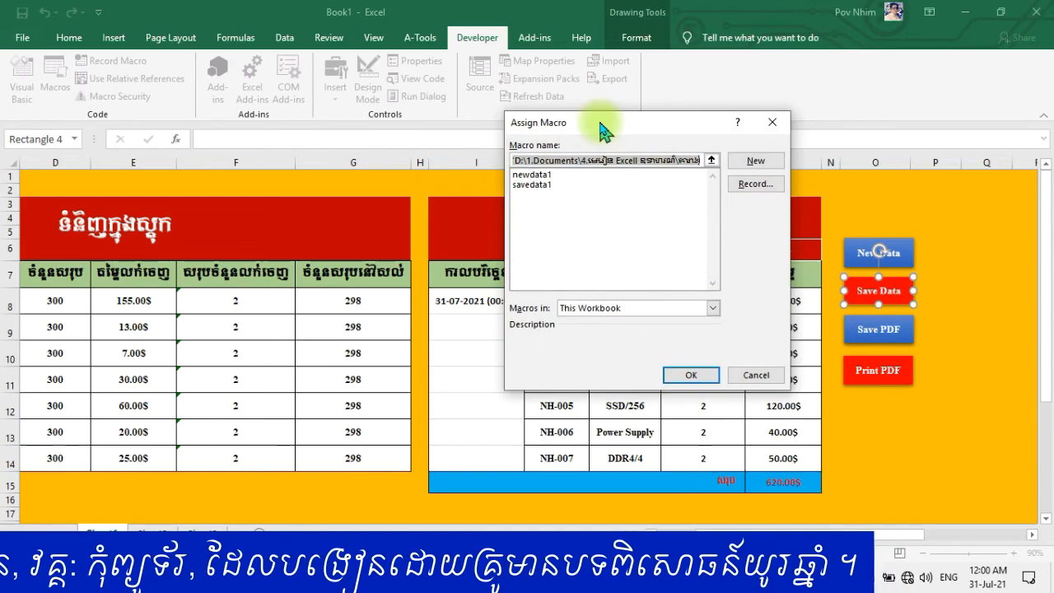
{"action": "left_click", "coordinate": [531, 186]}
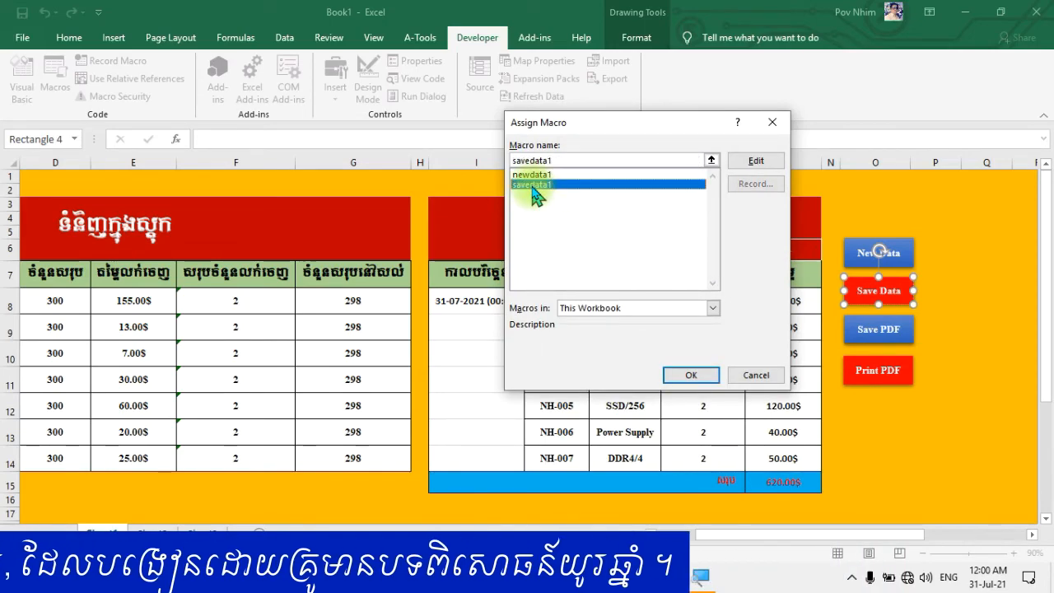
{"action": "left_click", "coordinate": [692, 380]}
{"action": "left_click", "coordinate": [958, 336]}
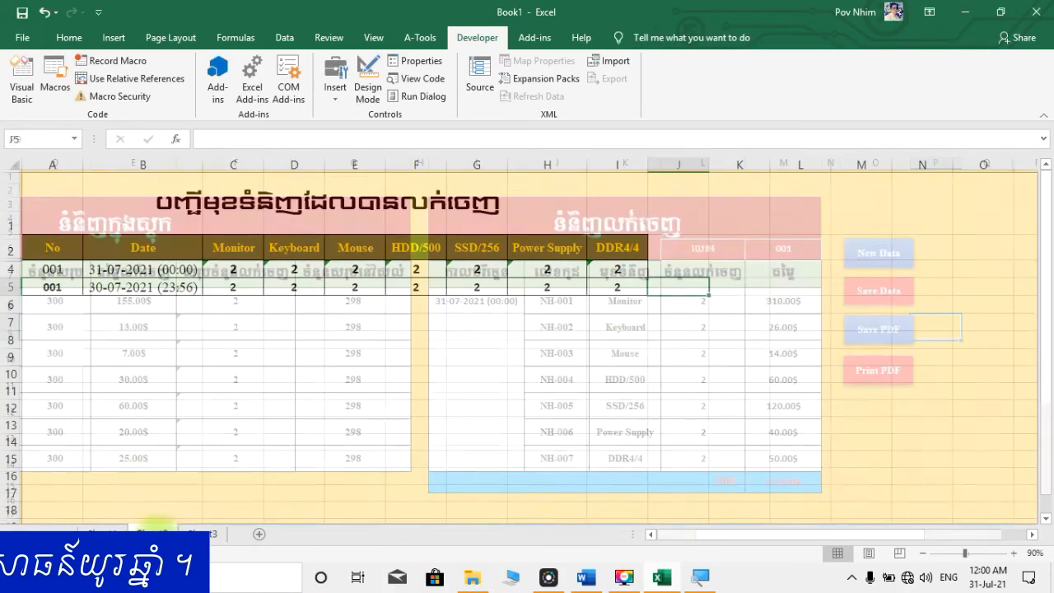
Step: On Sheet2, enter 0 as the number in A4 and clear the old record in A5:I5
{"action": "left_click", "coordinate": [156, 533]}
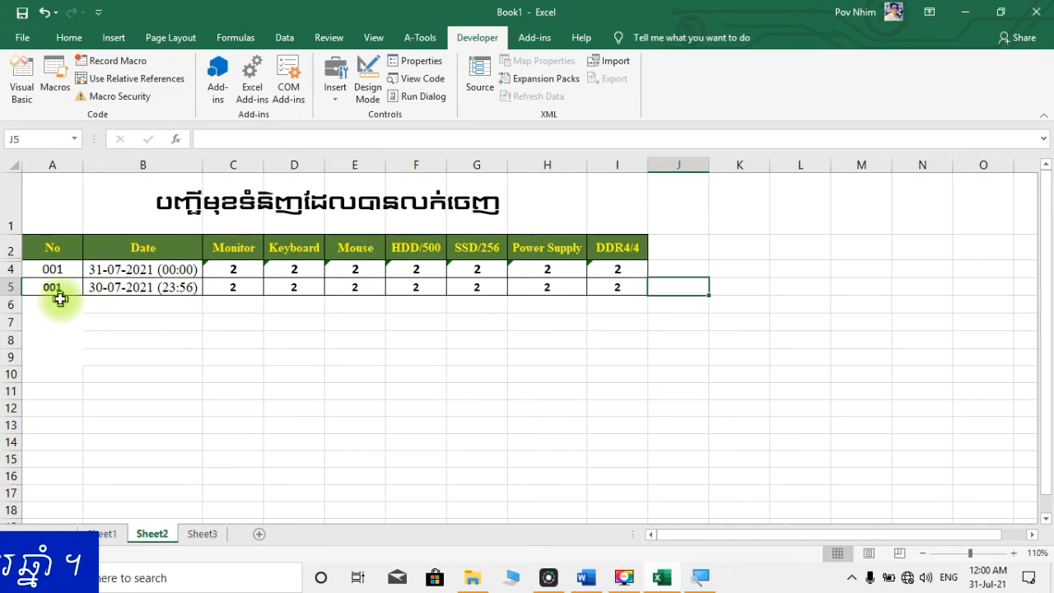
{"action": "left_click", "coordinate": [61, 270]}
{"action": "type", "text": "0"}
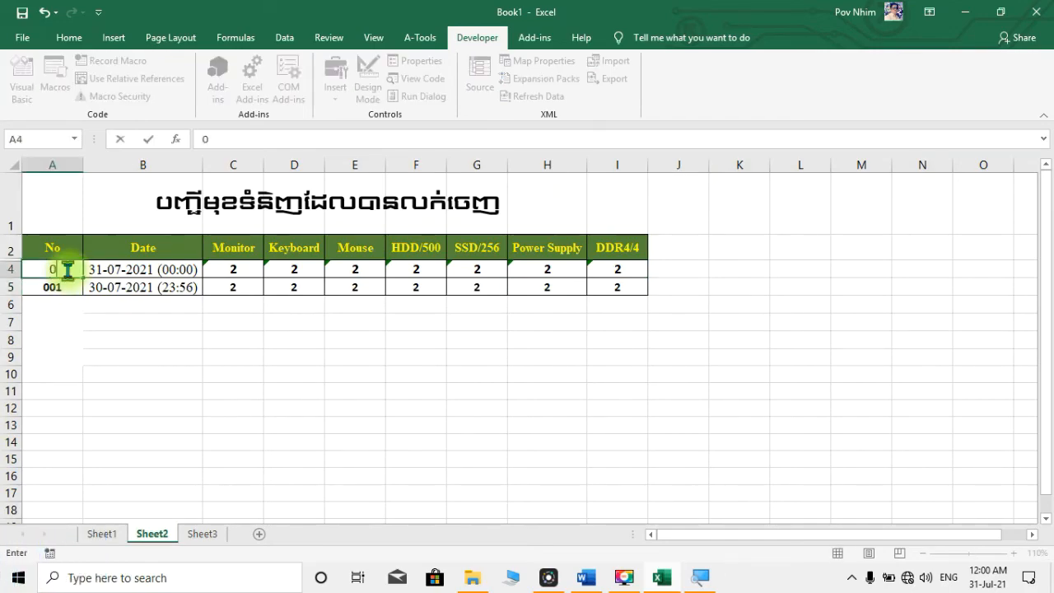
{"action": "key", "text": "Return"}
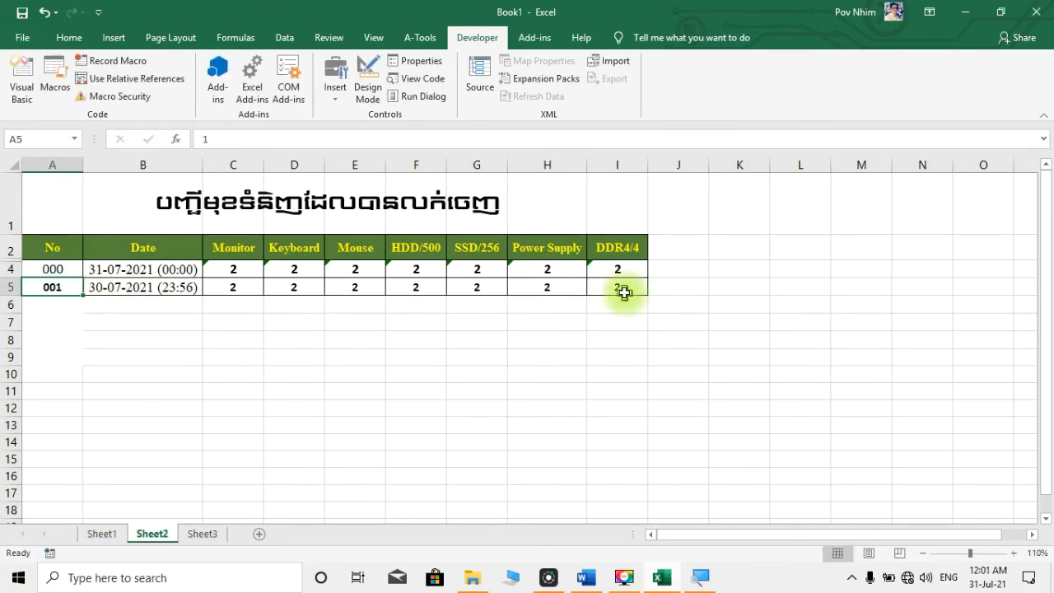
{"action": "left_click_drag", "start_coordinate": [51, 287], "coordinate": [607, 289]}
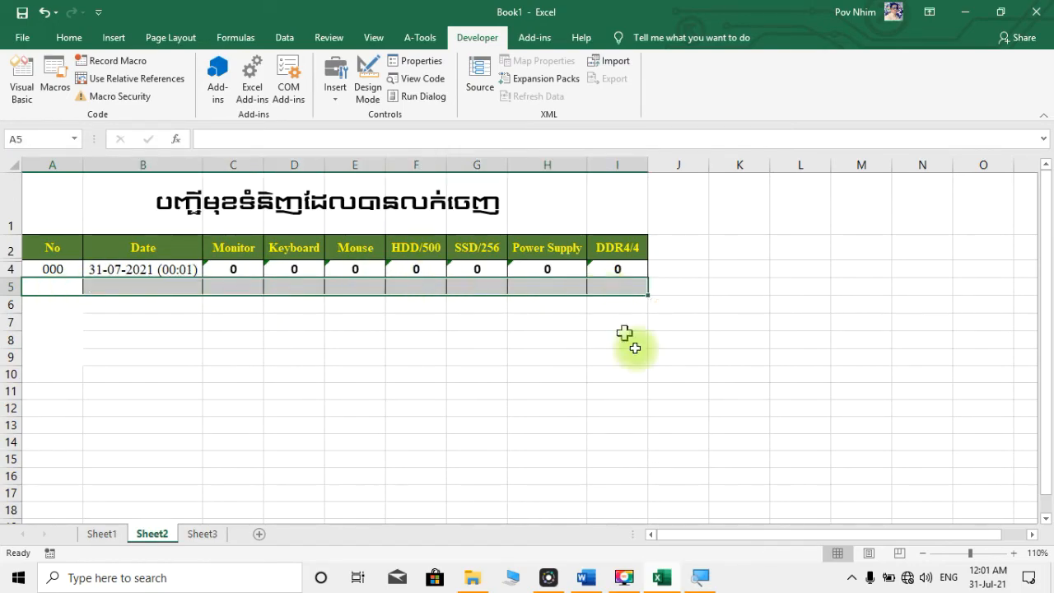
Step: Run the Save Data macro from Sheet1 and check the saved sales record on Sheet2
{"action": "left_click", "coordinate": [102, 535]}
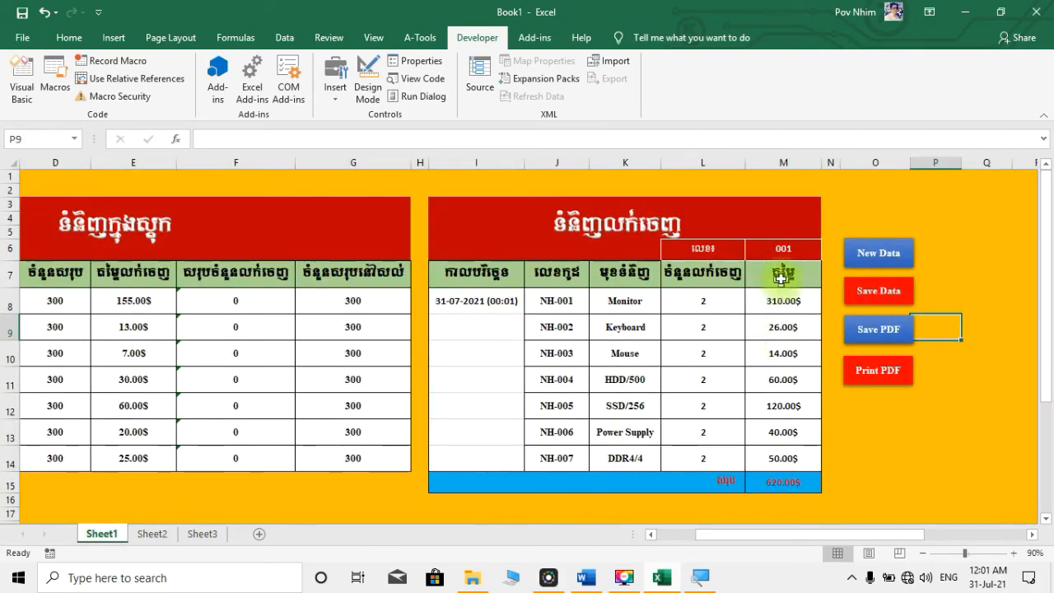
{"action": "left_click", "coordinate": [875, 296]}
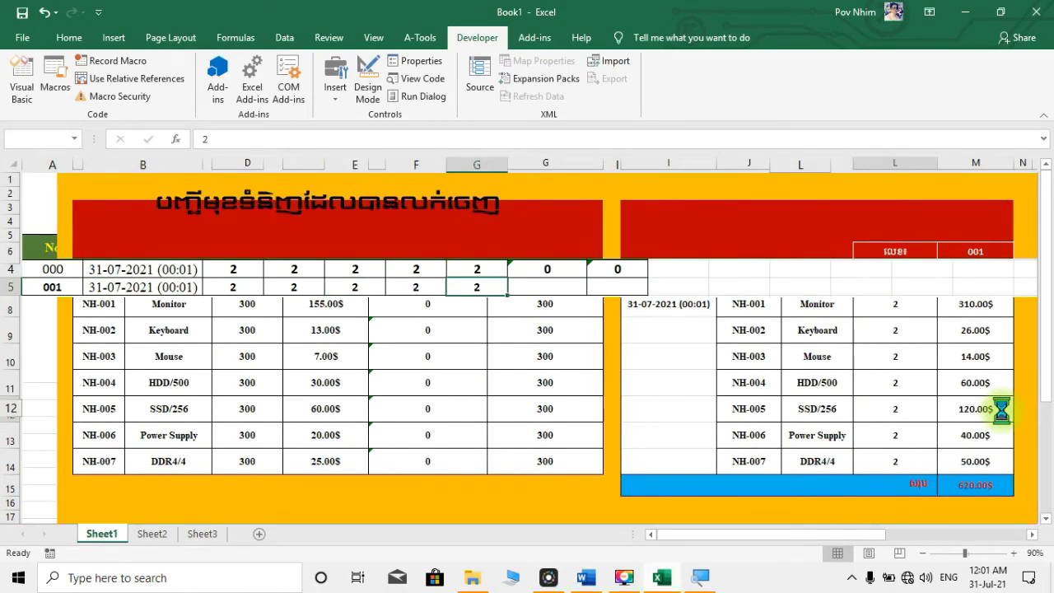
{"action": "left_click", "coordinate": [157, 535]}
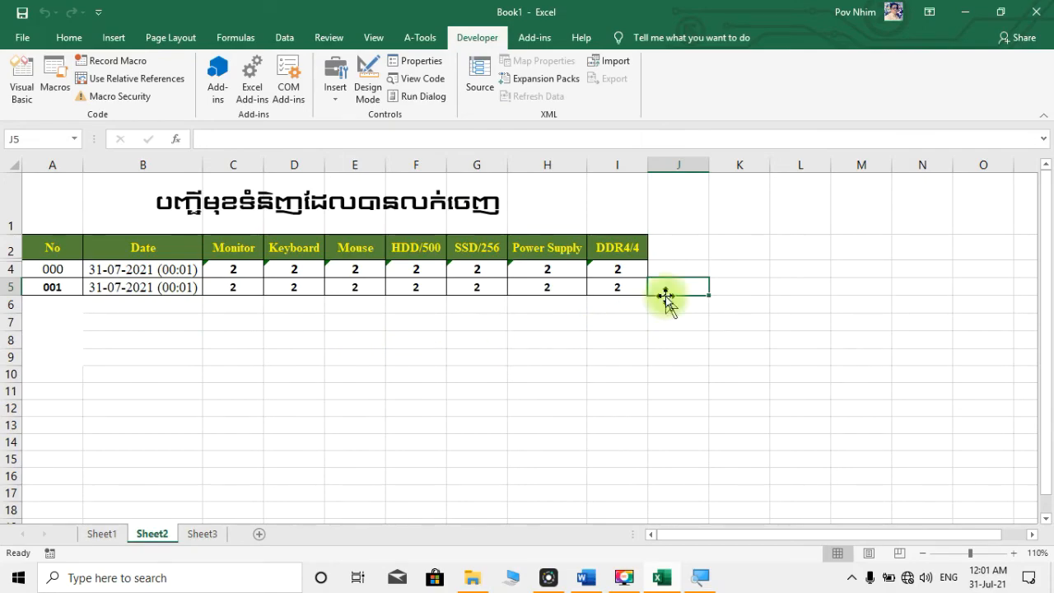
Step: Start a new invoice on Sheet1 with the New Data button and enter a sold quantity of 3 for all seven products in L8:L14
{"action": "left_click", "coordinate": [112, 536]}
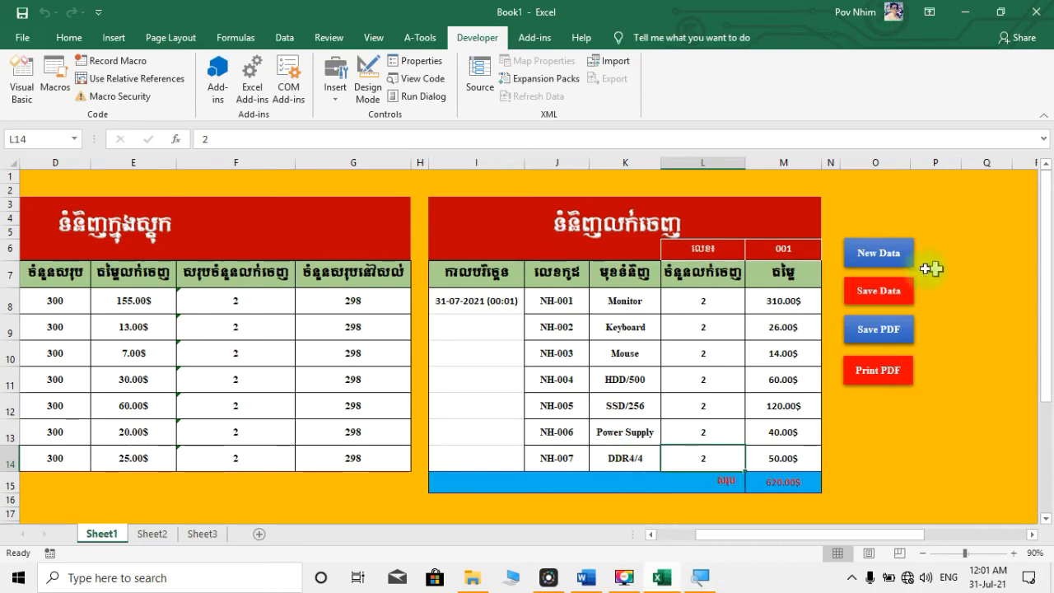
{"action": "left_click", "coordinate": [872, 256]}
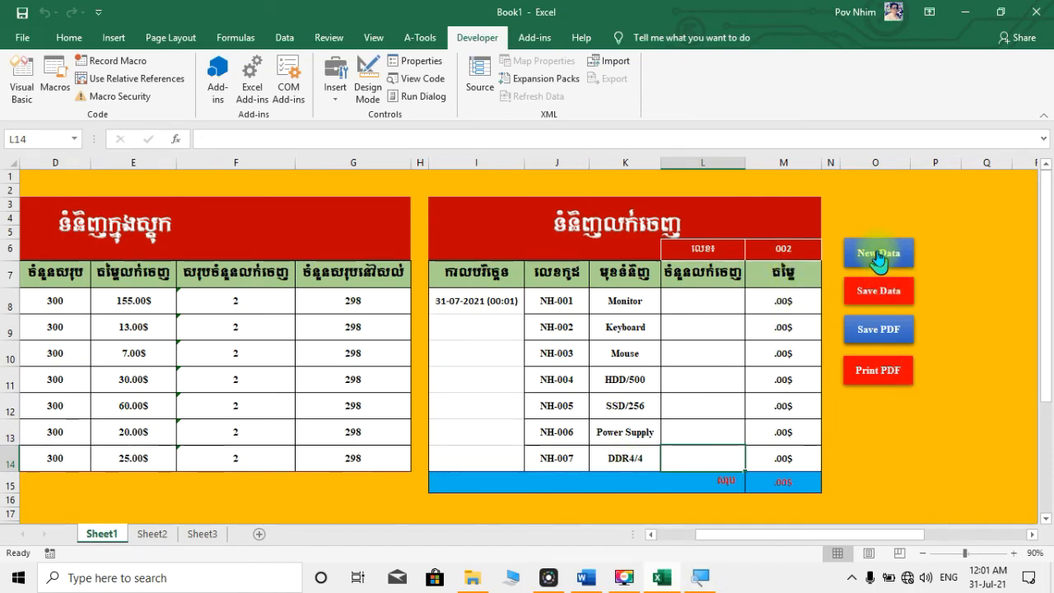
{"action": "left_click", "coordinate": [713, 303]}
{"action": "type", "text": "3"}
{"action": "key", "text": "Return"}
{"action": "type", "text": "3"}
{"action": "key", "text": "Return"}
{"action": "type", "text": "3"}
{"action": "left_click", "coordinate": [720, 352]}
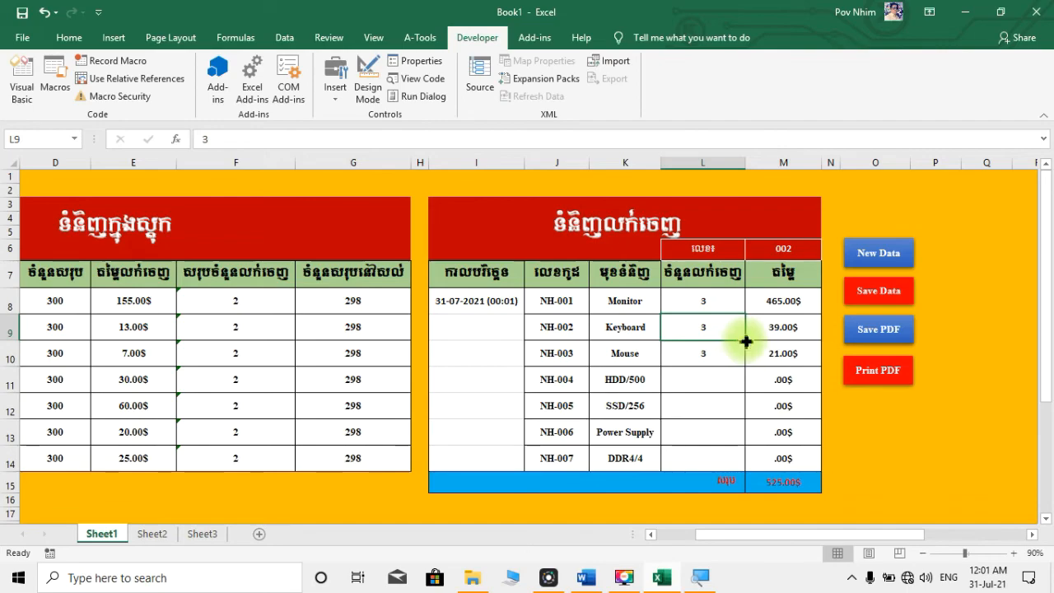
{"action": "left_click_drag", "start_coordinate": [744, 365], "coordinate": [746, 465]}
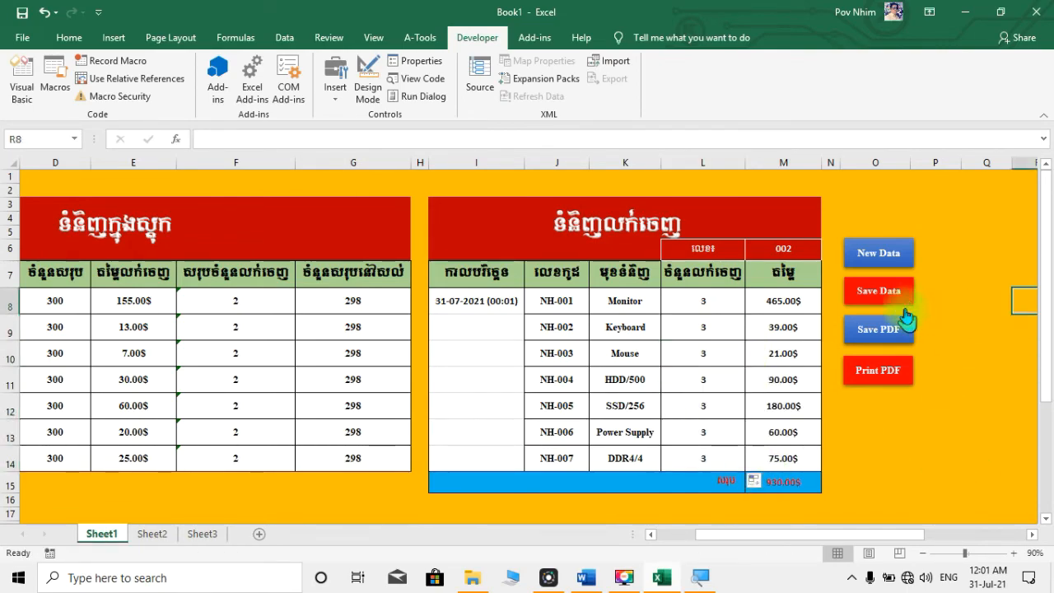
Step: Save the new invoice with the Save Data button and compare its record on Sheet2 with the quantities on Sheet1
{"action": "left_click", "coordinate": [878, 293]}
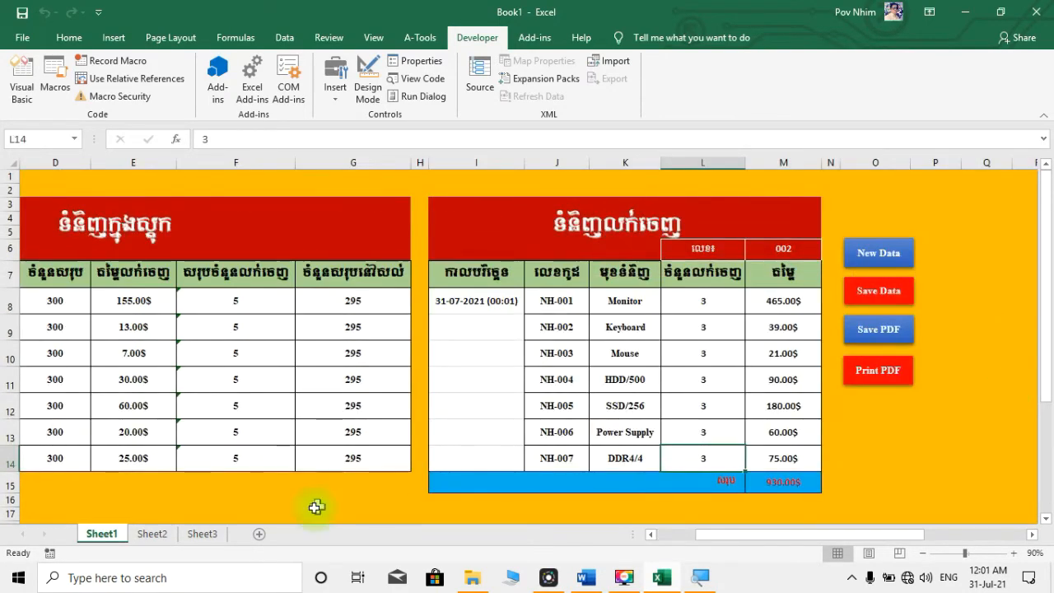
{"action": "left_click", "coordinate": [149, 533]}
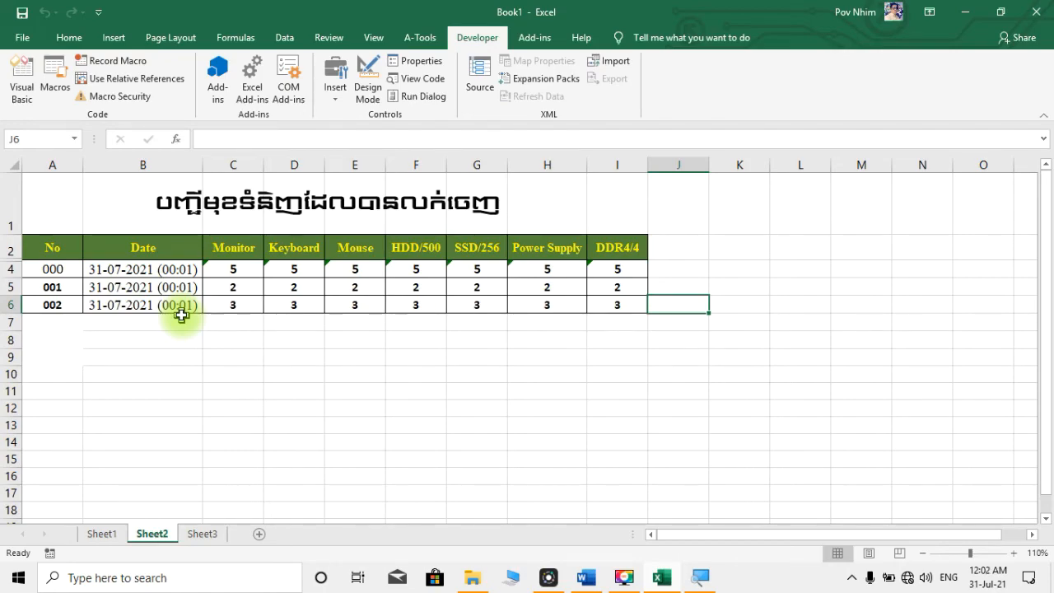
{"action": "left_click", "coordinate": [103, 534]}
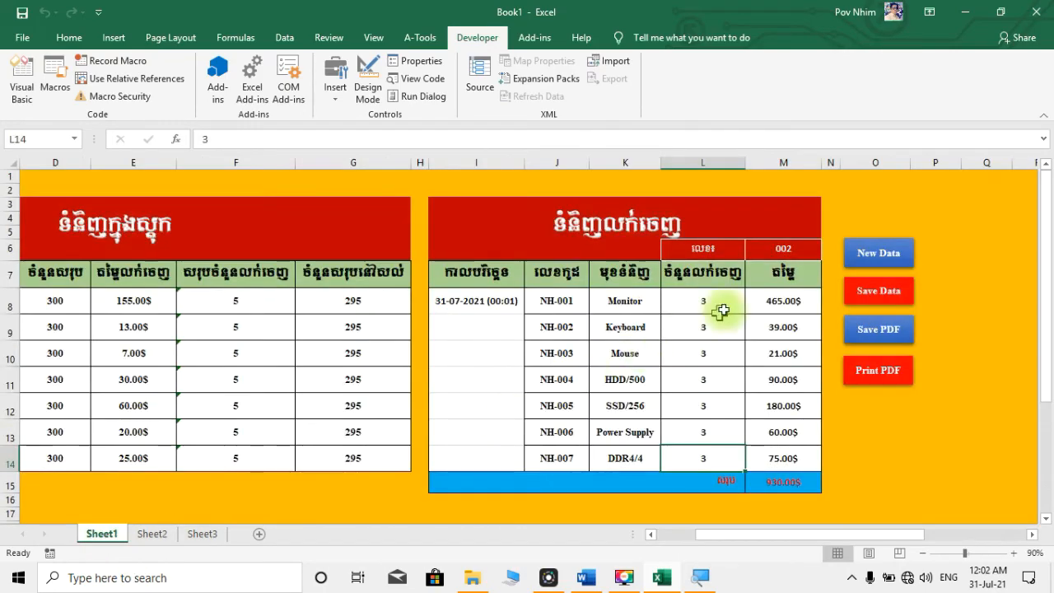
{"action": "left_click", "coordinate": [153, 533]}
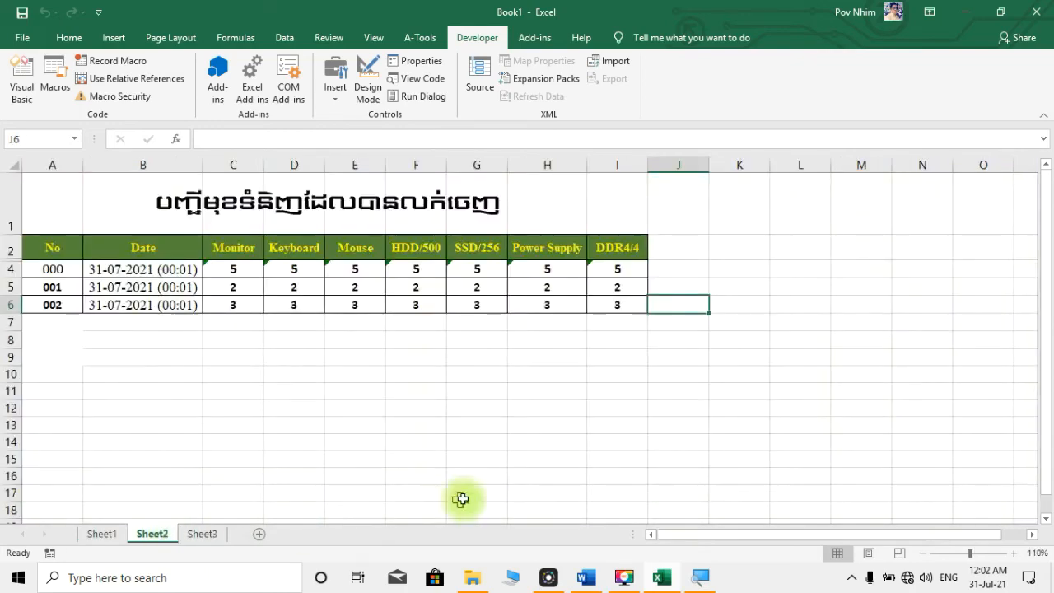
Step: Compare the date formula in B4 on Sheet2 with the saved dates in B5 and B6
{"action": "left_click", "coordinate": [153, 274]}
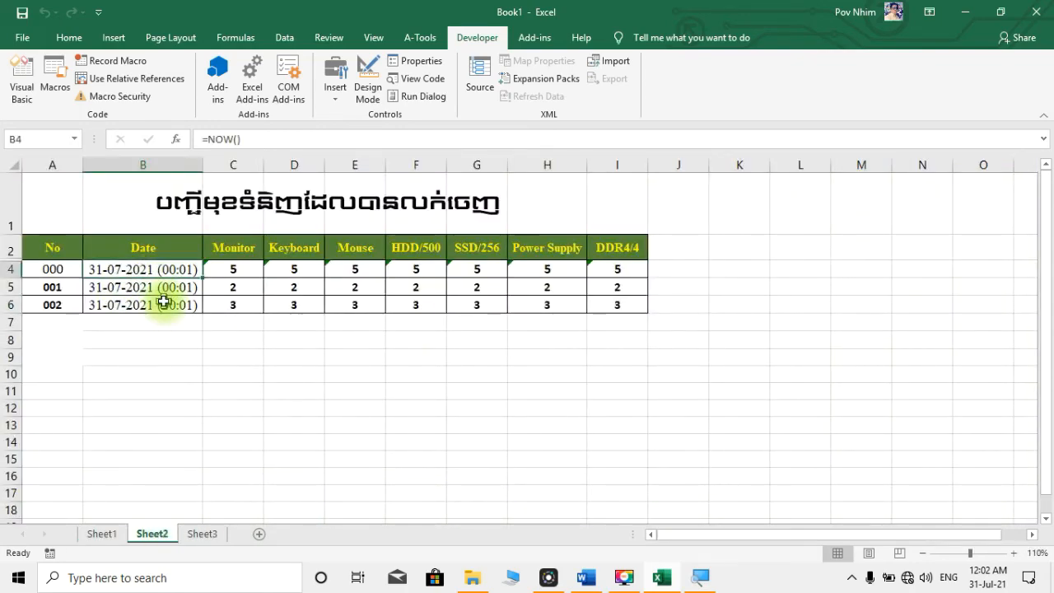
{"action": "left_click", "coordinate": [162, 308]}
{"action": "left_click", "coordinate": [167, 270]}
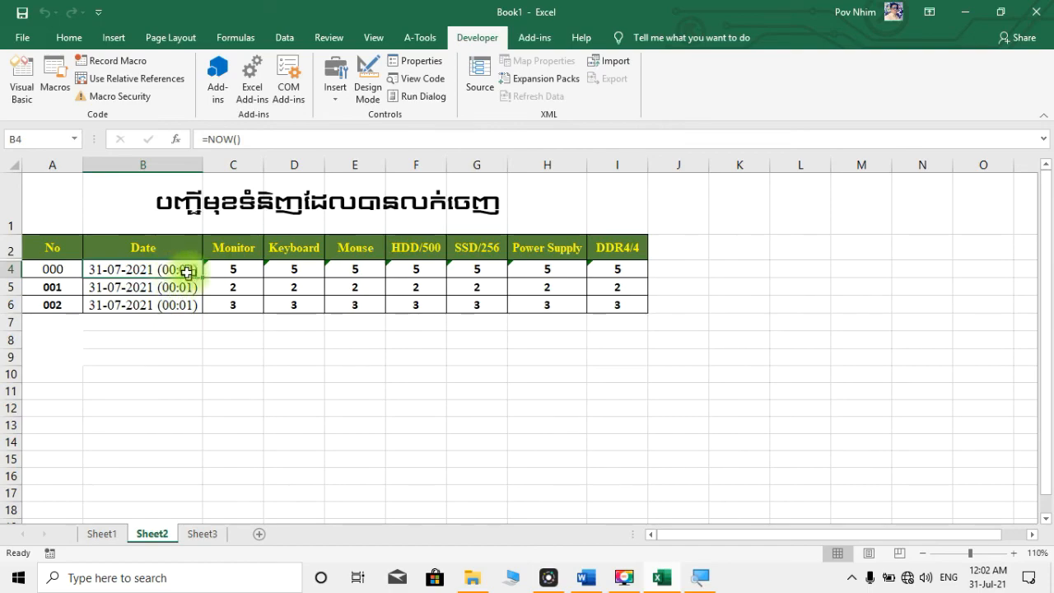
{"action": "double_click", "coordinate": [177, 268]}
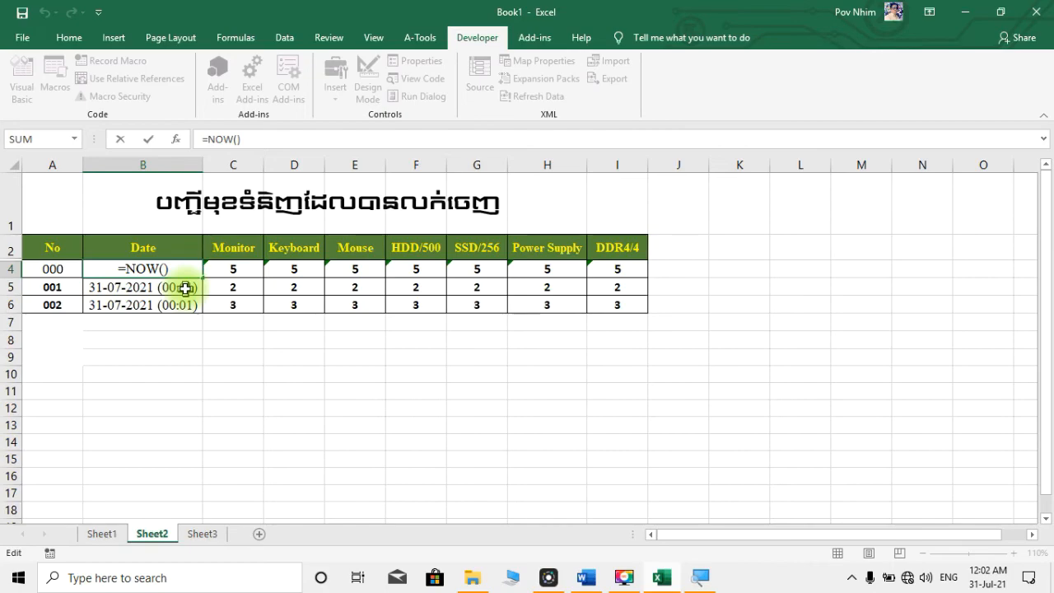
{"action": "left_click", "coordinate": [184, 306]}
{"action": "double_click", "coordinate": [184, 268]}
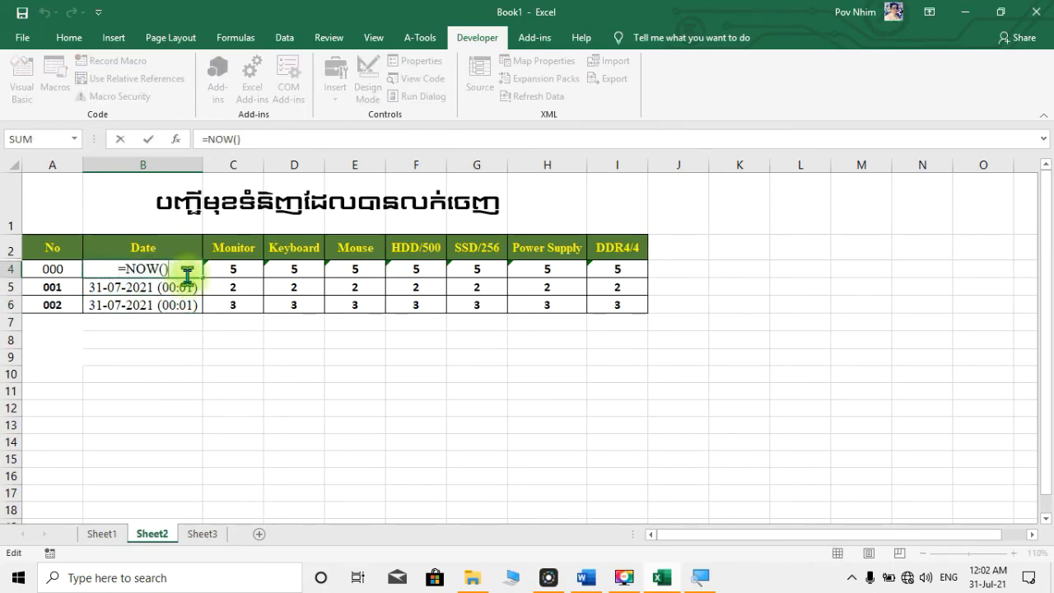
{"action": "left_click", "coordinate": [148, 305]}
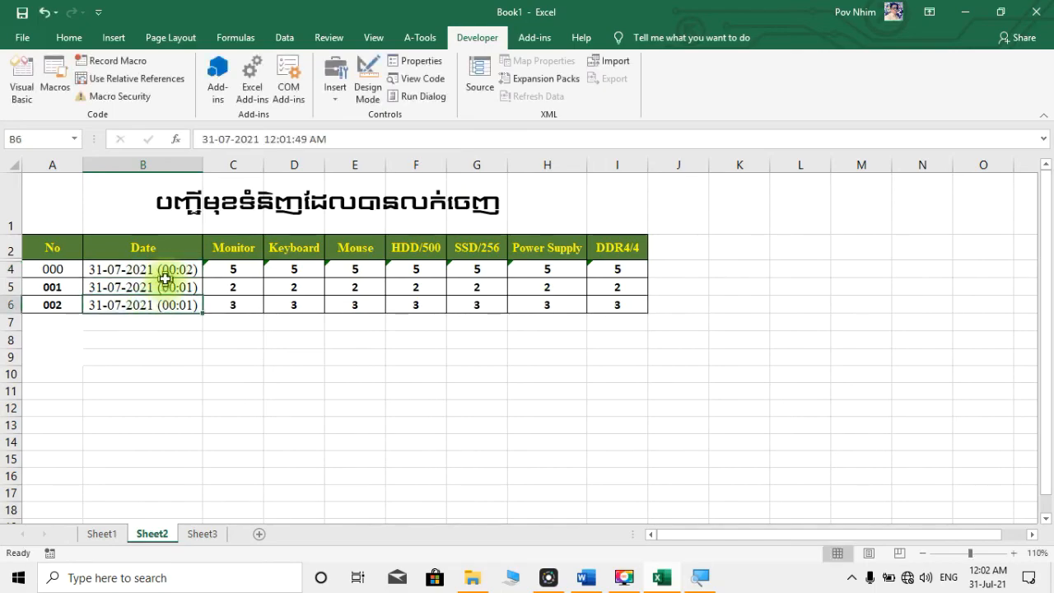
{"action": "left_click", "coordinate": [167, 271]}
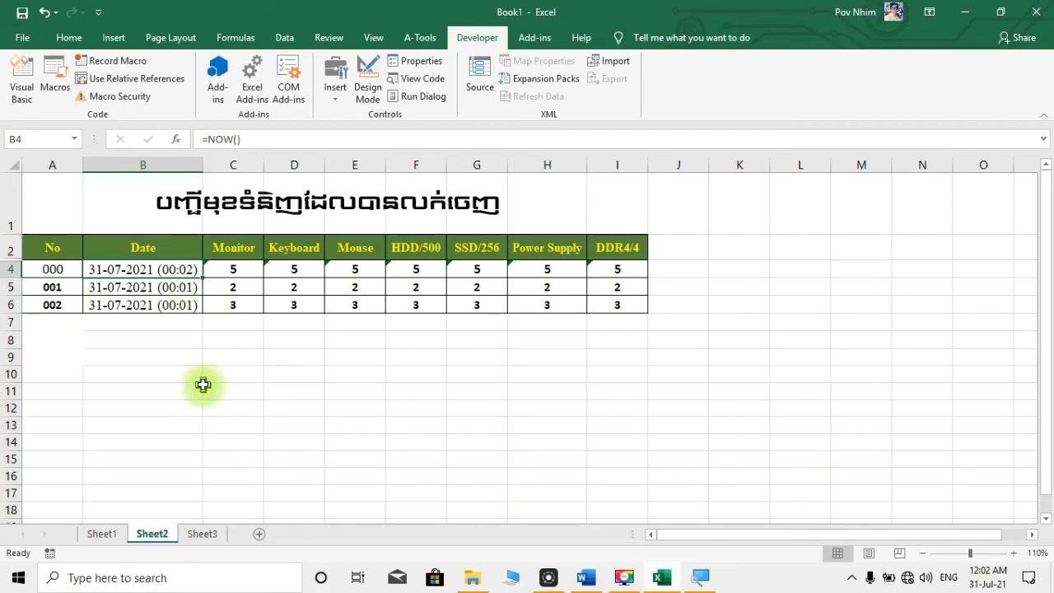
{"action": "double_click", "coordinate": [179, 287]}
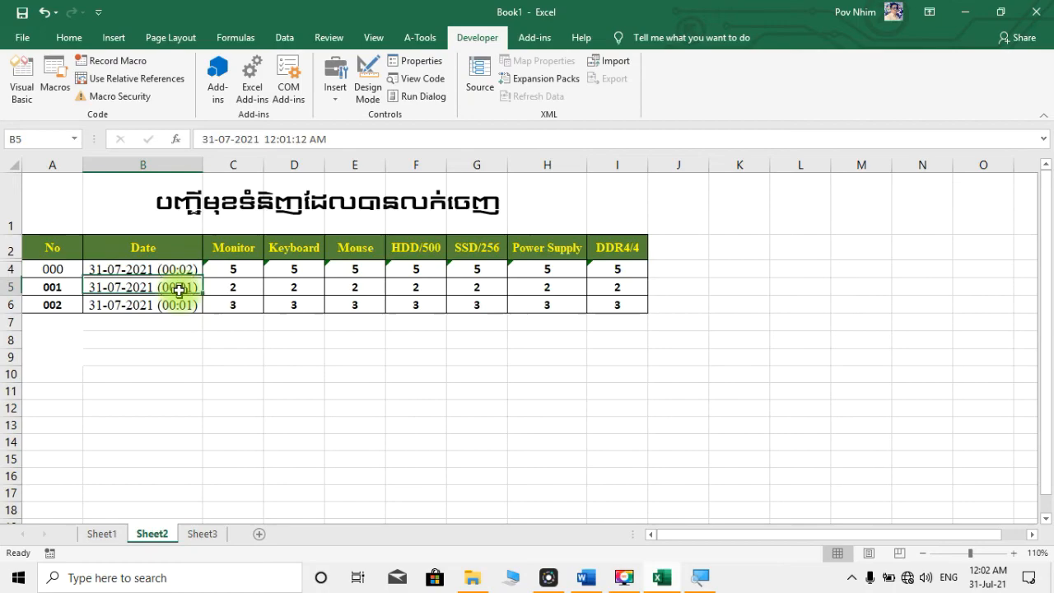
{"action": "key", "text": "Return"}
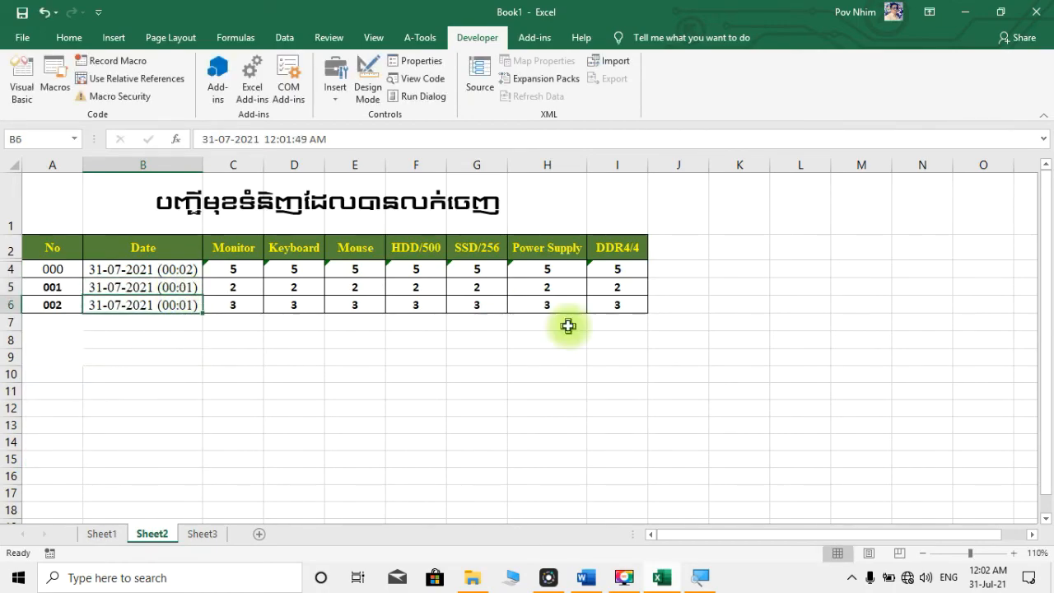
Step: Copy the custom number format code dd-mm-yyyy (hh:mm) from the cell format of B4
{"action": "left_click", "coordinate": [171, 270]}
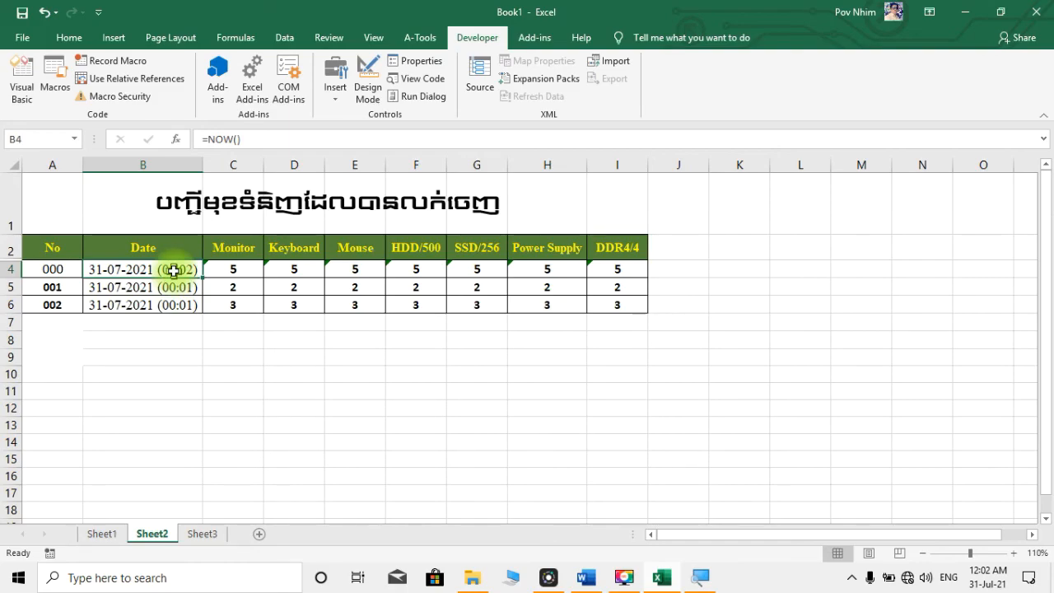
{"action": "left_click", "coordinate": [68, 37]}
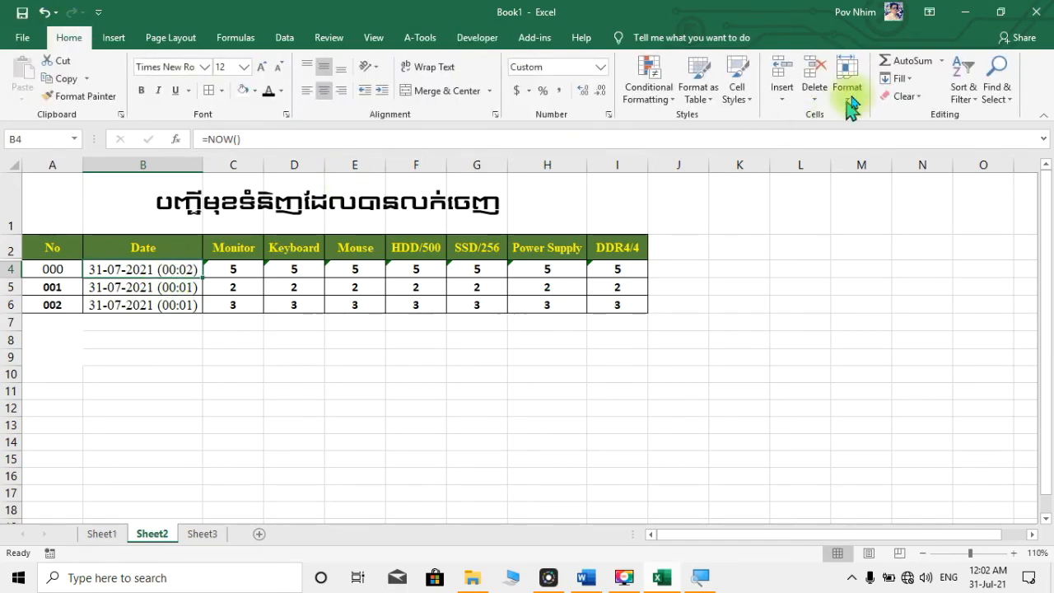
{"action": "left_click", "coordinate": [847, 89]}
{"action": "left_click", "coordinate": [896, 394]}
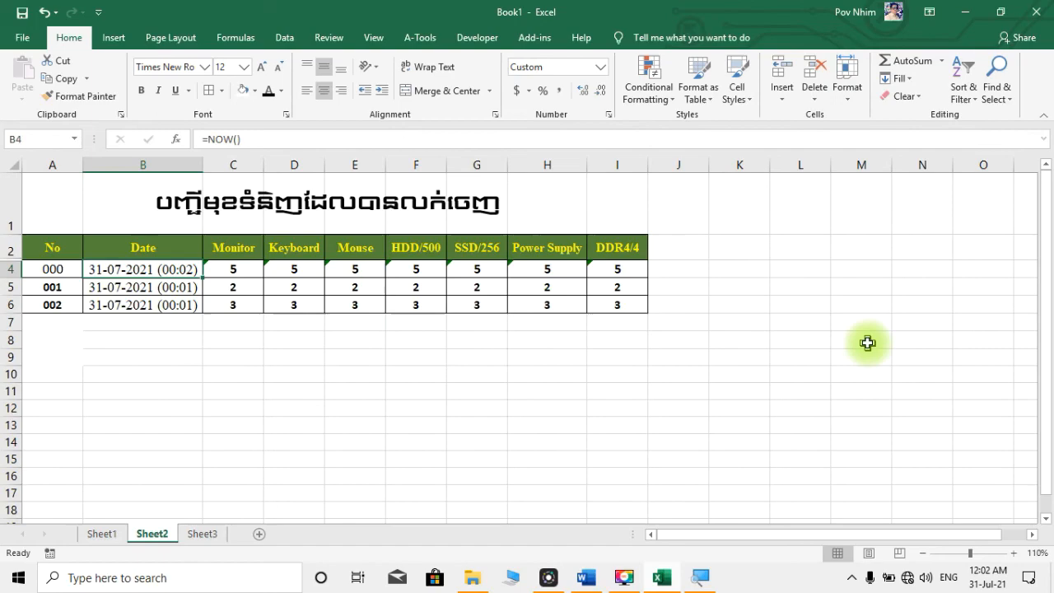
{"action": "left_click_drag", "start_coordinate": [762, 119], "coordinate": [668, 120]}
{"action": "key", "text": "ctrl+c"}
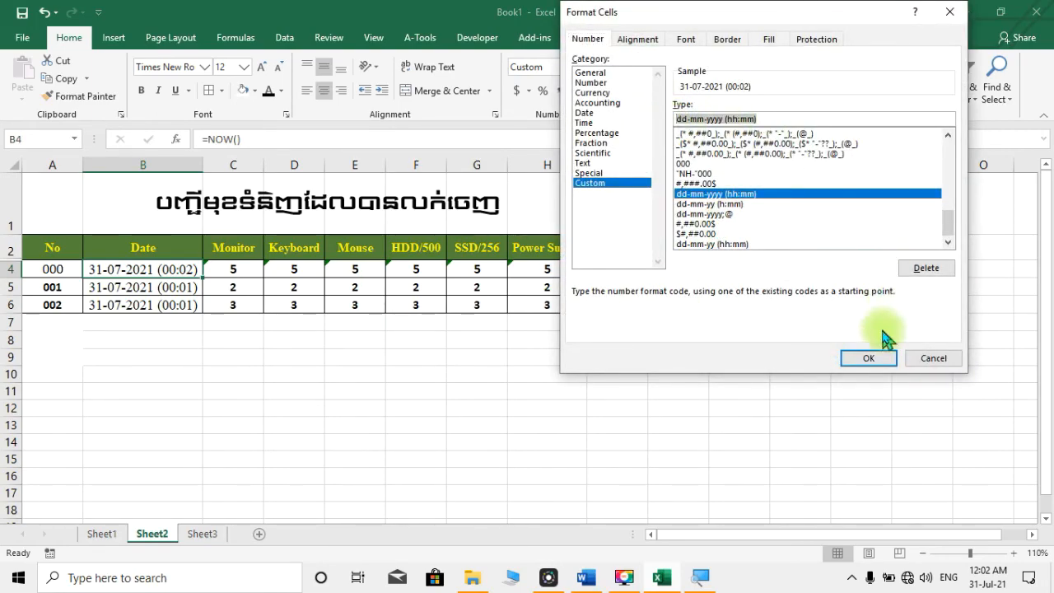
{"action": "left_click", "coordinate": [871, 358]}
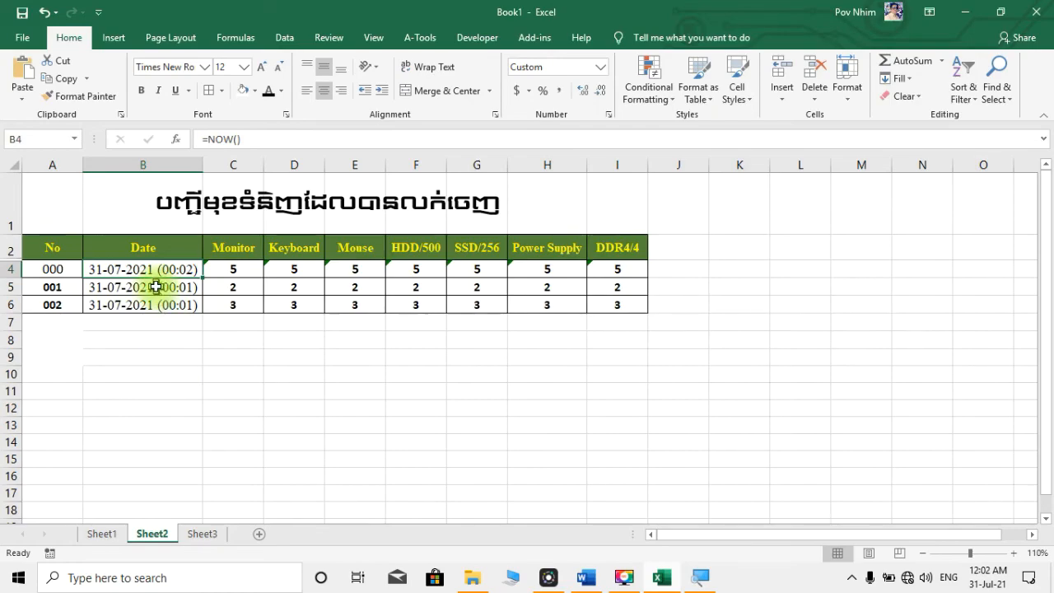
Step: Apply the custom number format dd-mm-yyyy (hh:mm) to column B of Sheet2 from B5 down to the last row
{"action": "left_click", "coordinate": [156, 287]}
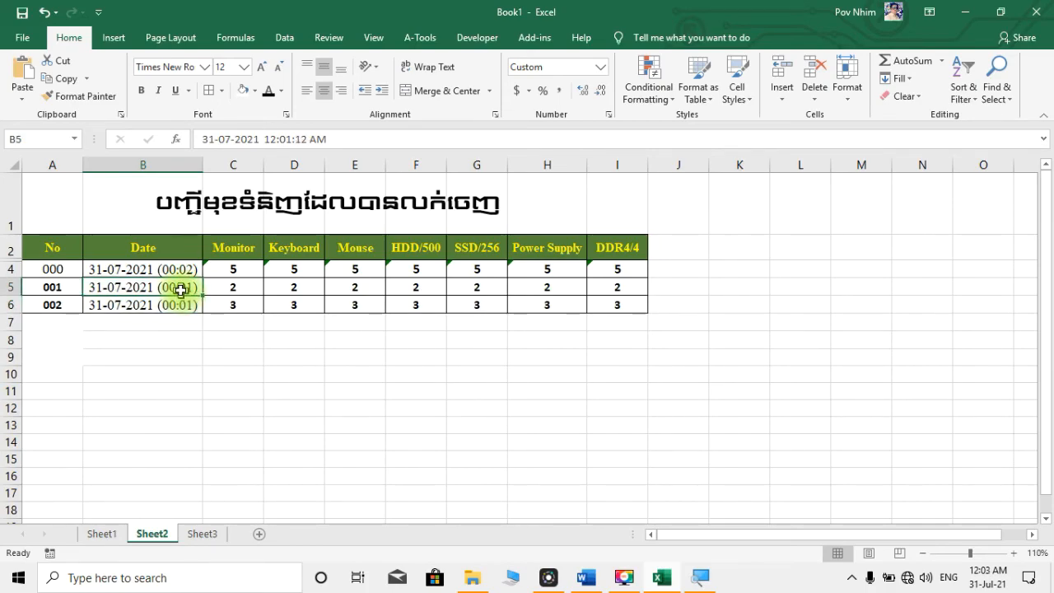
{"action": "key", "text": "shift+Down"}
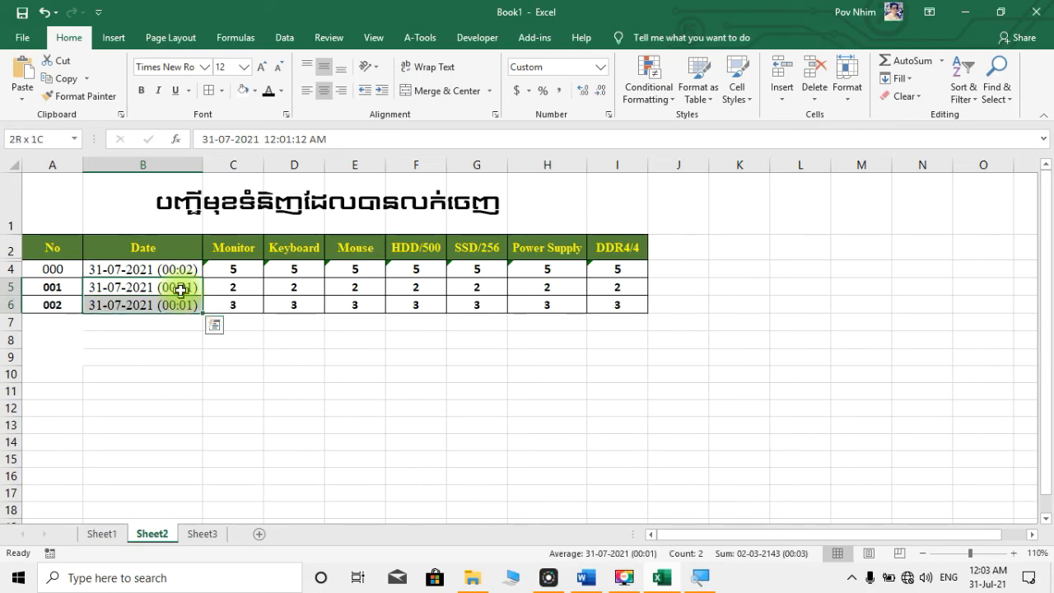
{"action": "key", "text": "ctrl+shift+Down"}
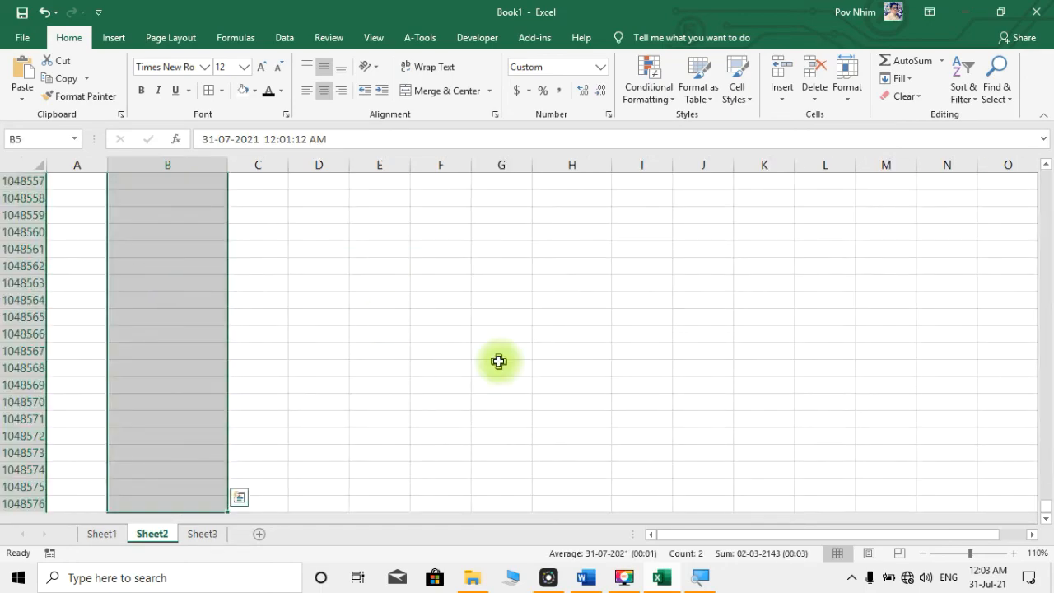
{"action": "left_click", "coordinate": [848, 82]}
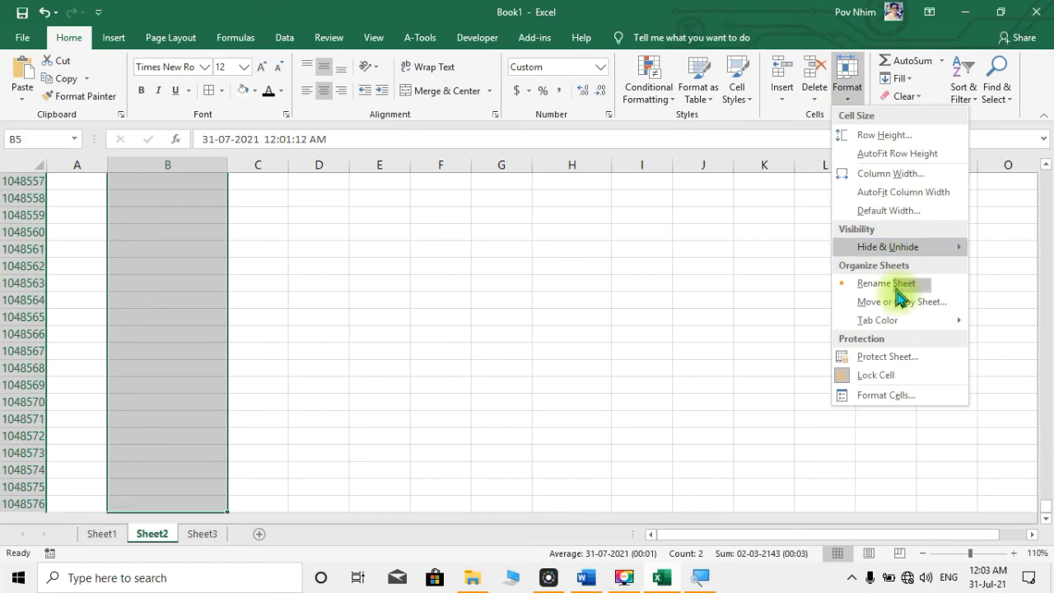
{"action": "left_click", "coordinate": [906, 396]}
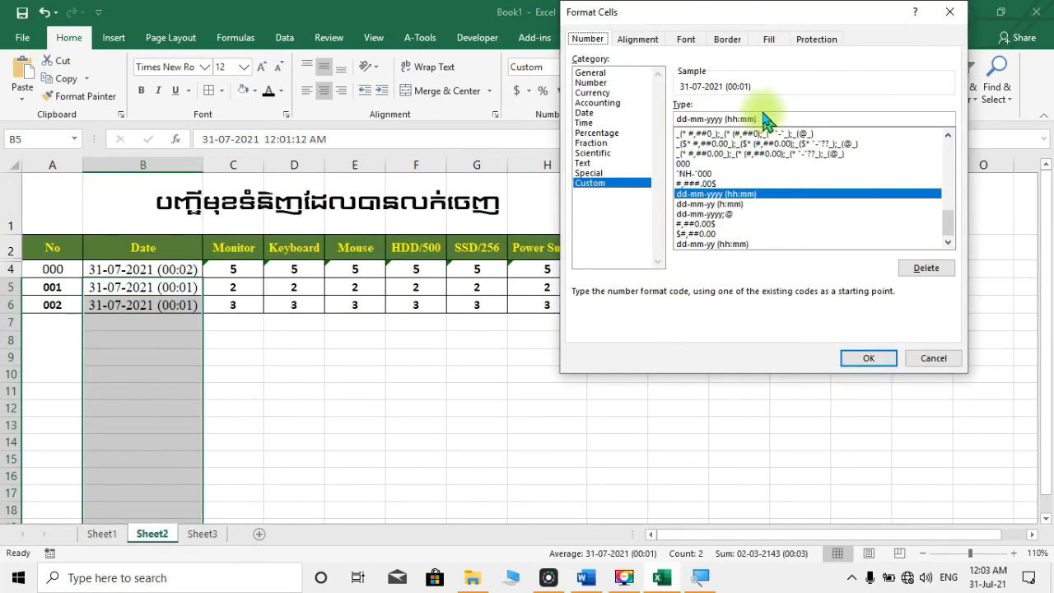
{"action": "left_click_drag", "start_coordinate": [763, 118], "coordinate": [669, 119]}
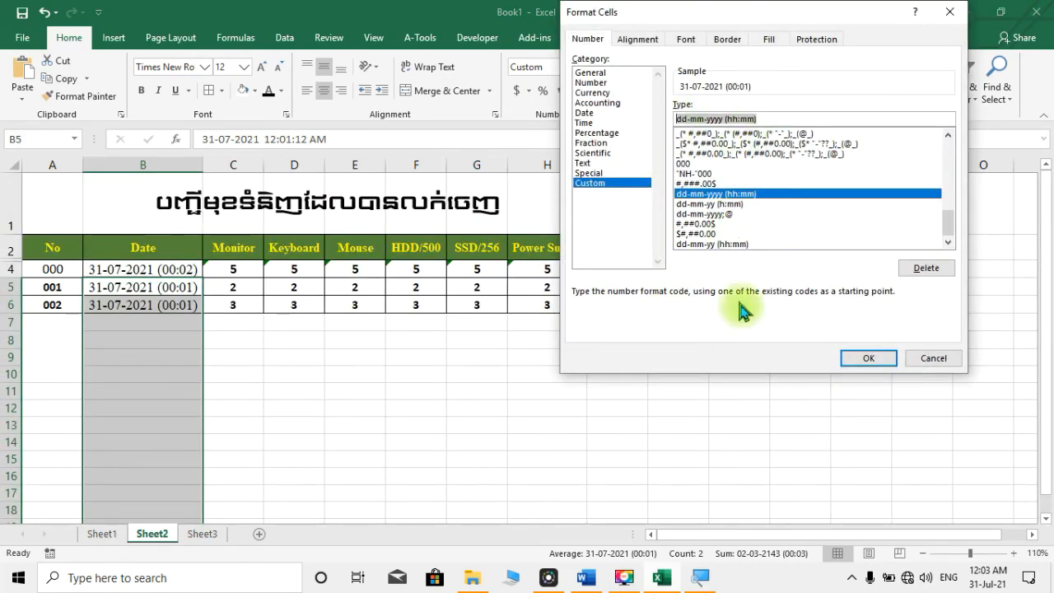
{"action": "key", "text": "ctrl+v"}
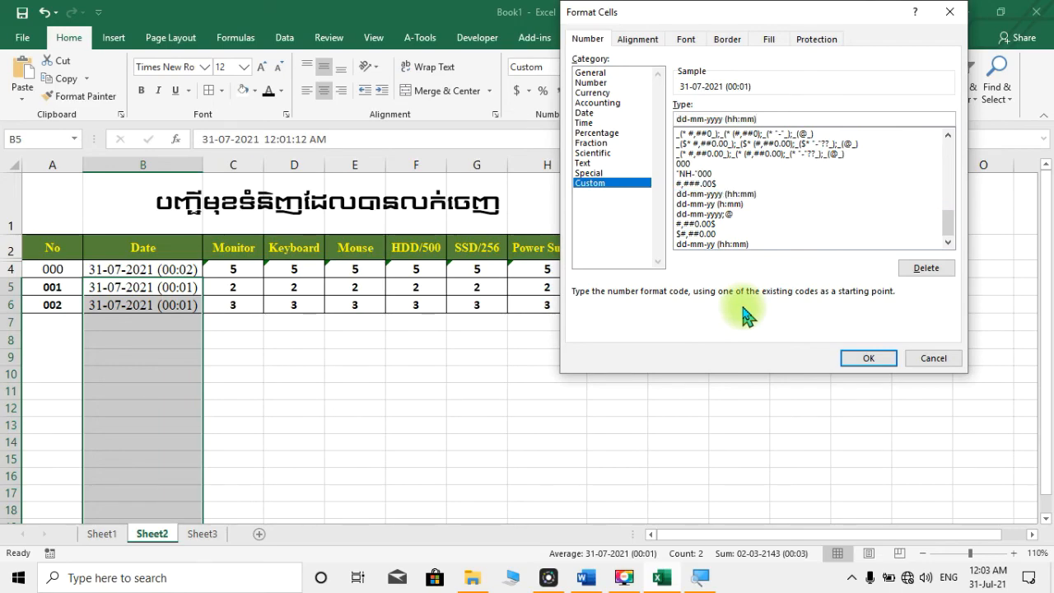
{"action": "left_click", "coordinate": [870, 359]}
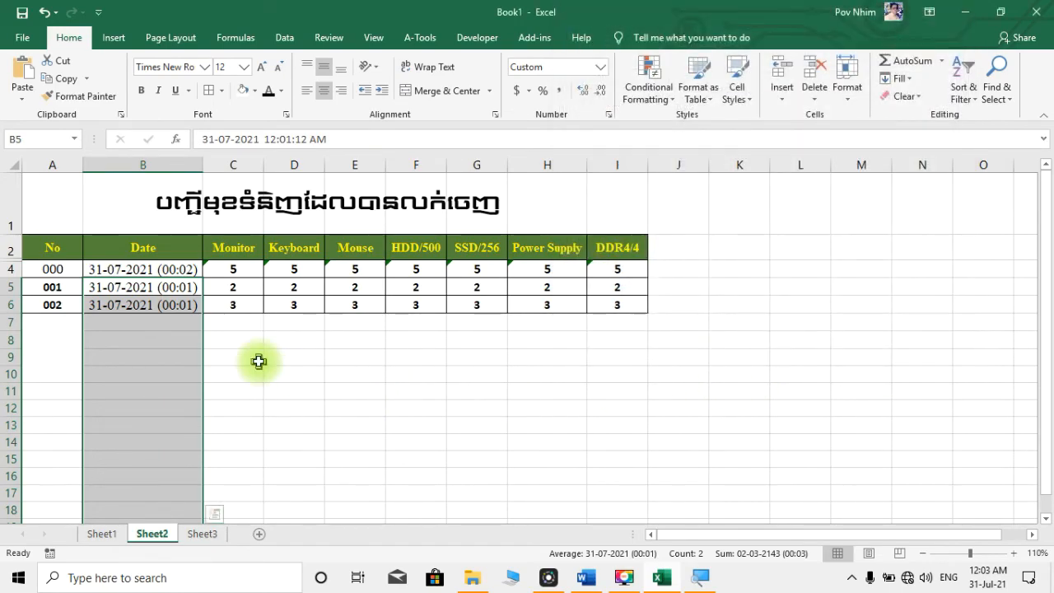
{"action": "key", "text": "Return"}
{"action": "left_click", "coordinate": [345, 392]}
Step: Check the stored date and time values of the saved records in B5 and B6 on Sheet2
{"action": "left_click", "coordinate": [185, 293]}
{"action": "left_click", "coordinate": [180, 308]}
{"action": "left_click", "coordinate": [196, 329]}
{"action": "left_click", "coordinate": [182, 307]}
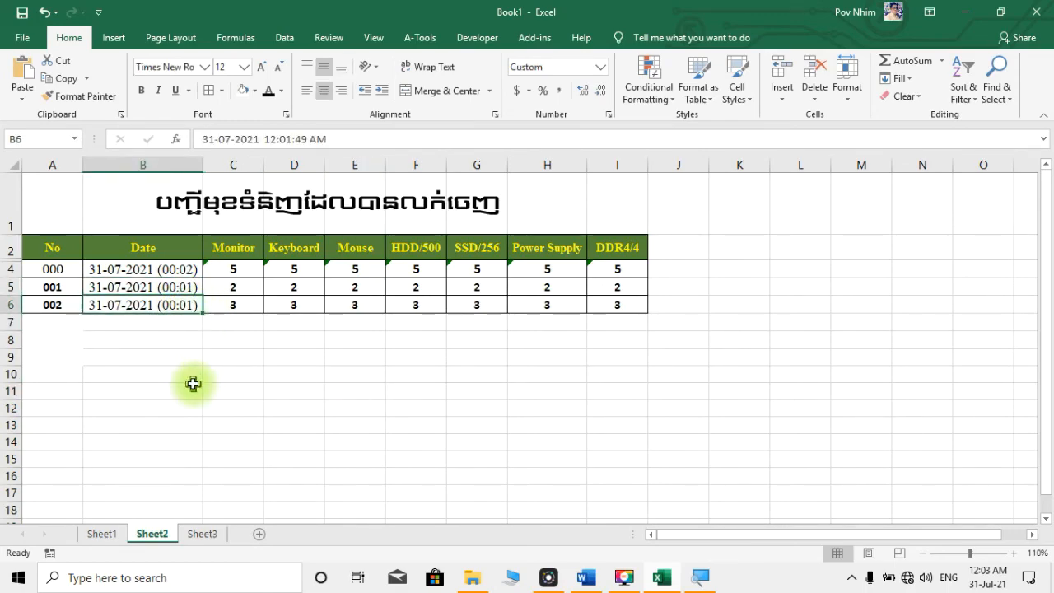
{"action": "left_click", "coordinate": [198, 288]}
{"action": "left_click", "coordinate": [192, 310]}
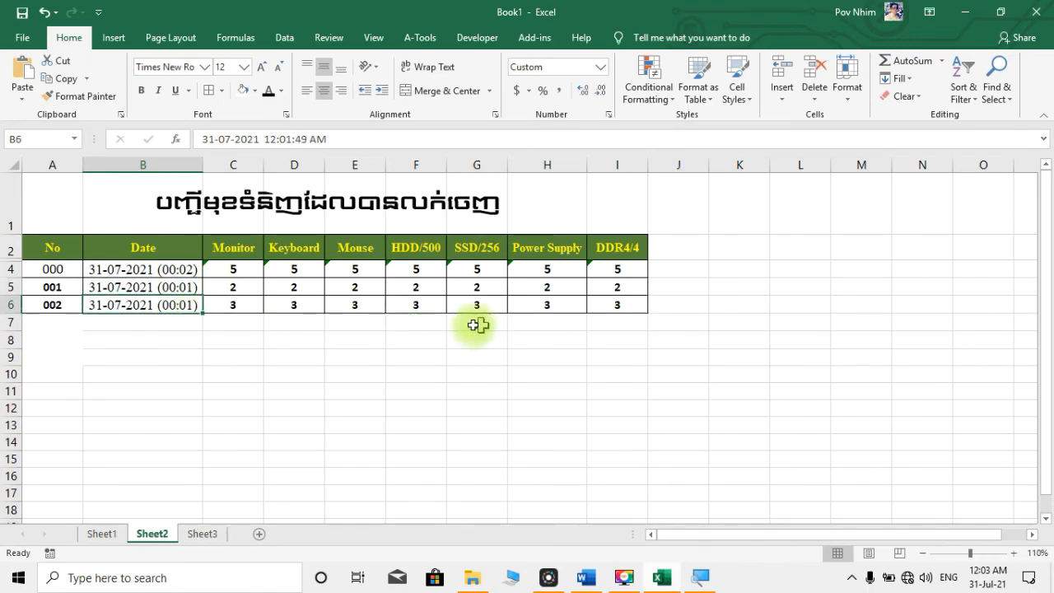
{"action": "left_click", "coordinate": [678, 301]}
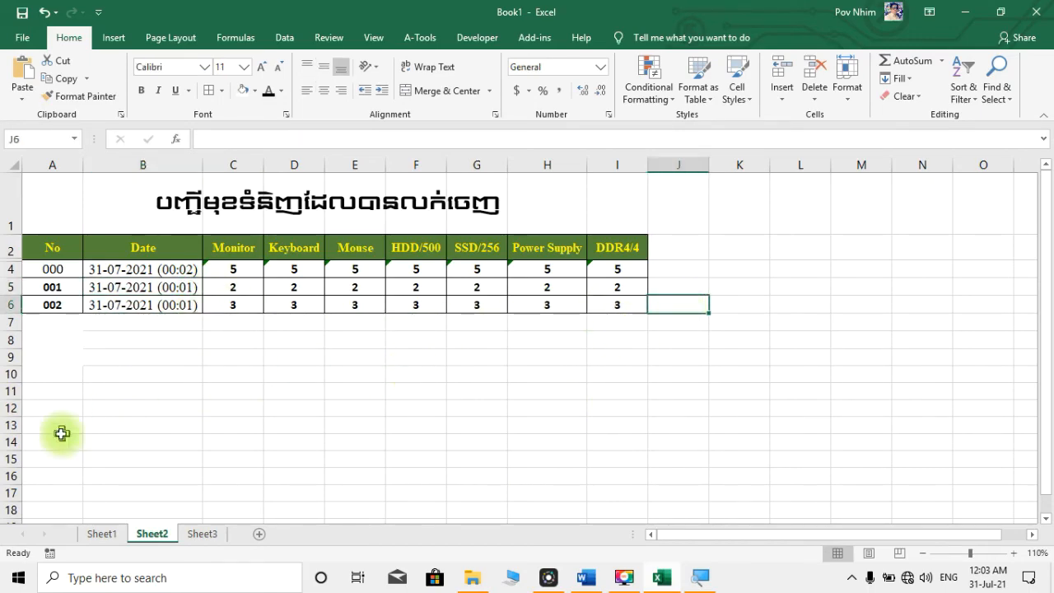
Step: Examine the date formula in I8 and the sold quantities in L8:L14 on Sheet1
{"action": "left_click", "coordinate": [97, 534]}
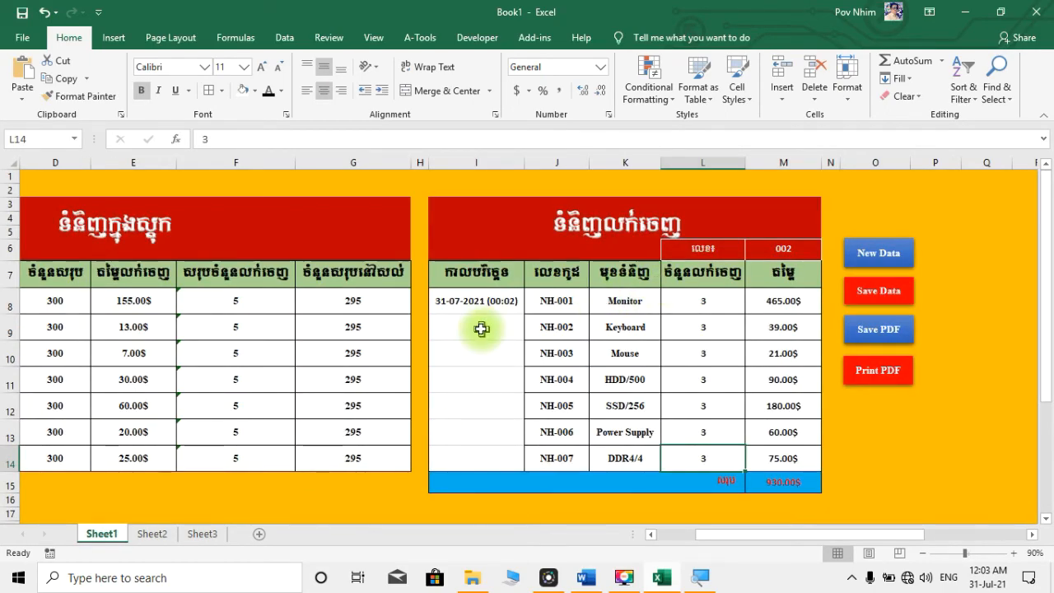
{"action": "left_click", "coordinate": [502, 304]}
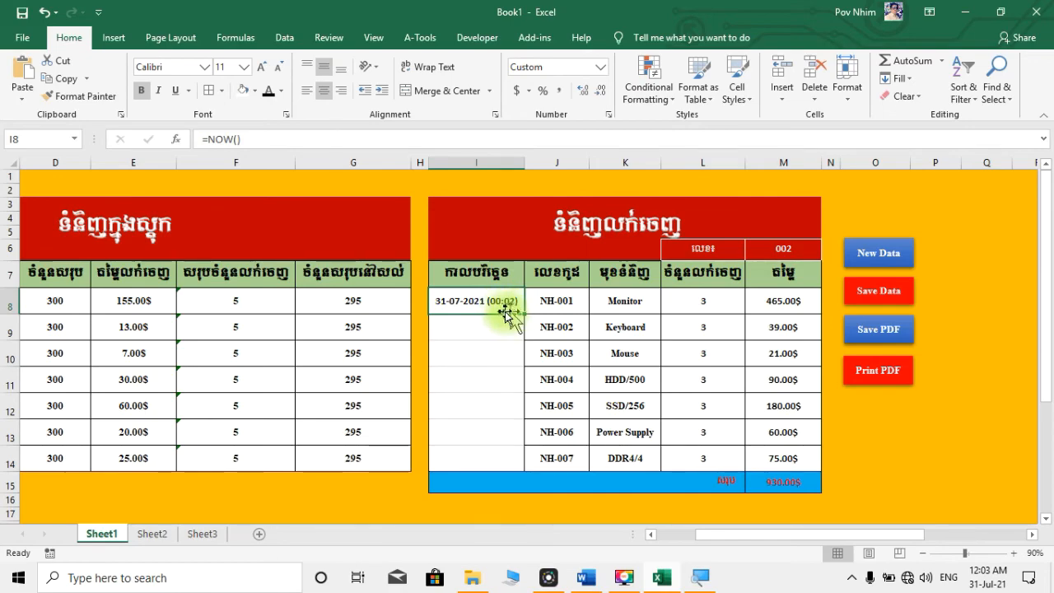
{"action": "left_click", "coordinate": [505, 346]}
{"action": "left_click", "coordinate": [502, 301]}
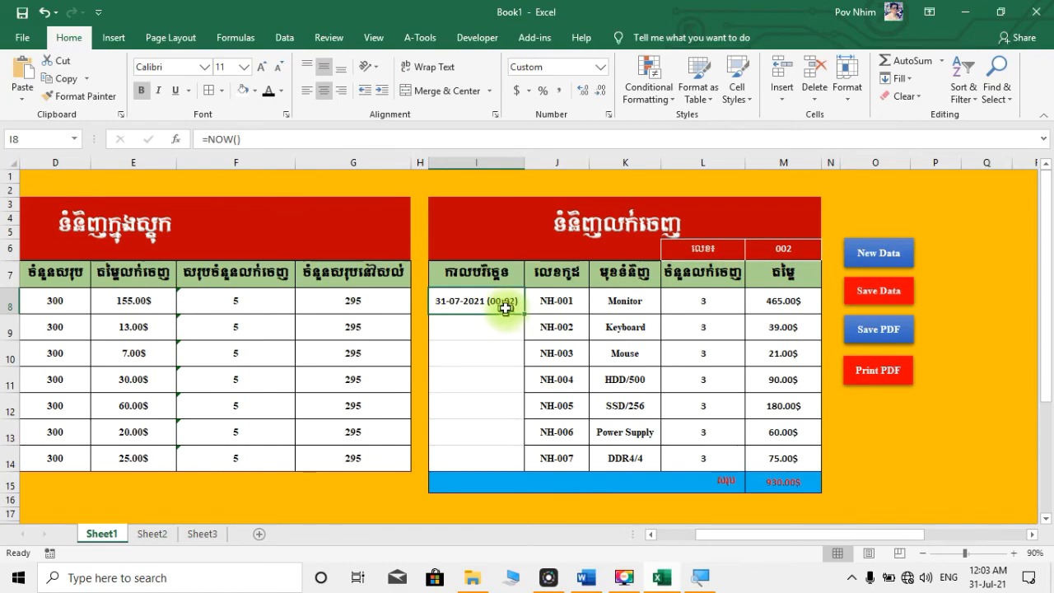
{"action": "left_click", "coordinate": [510, 381]}
{"action": "left_click", "coordinate": [501, 302]}
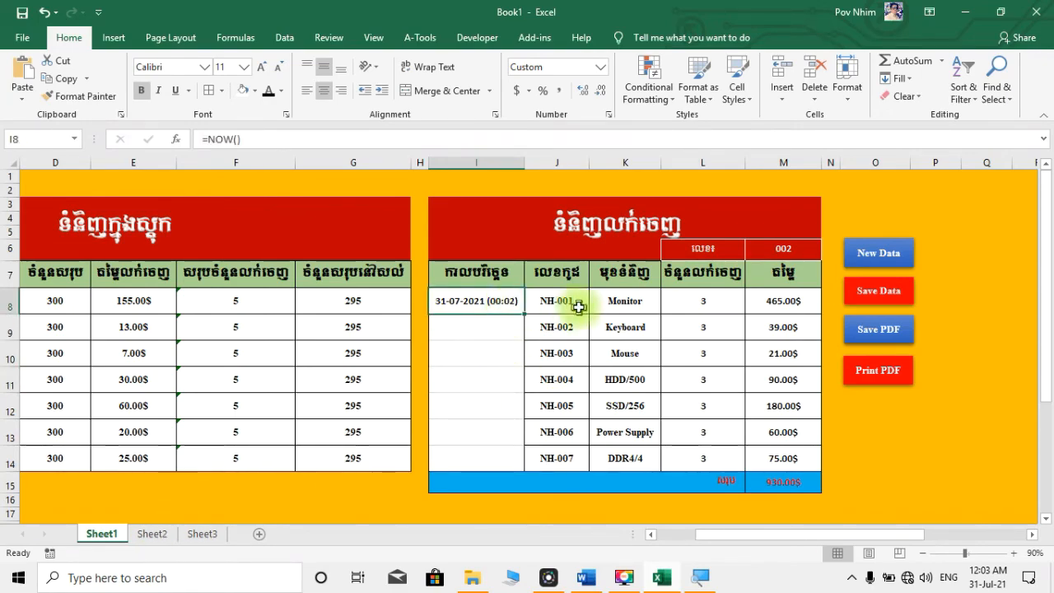
{"action": "left_click", "coordinate": [701, 307]}
{"action": "left_click", "coordinate": [718, 434]}
{"action": "left_click", "coordinate": [718, 458]}
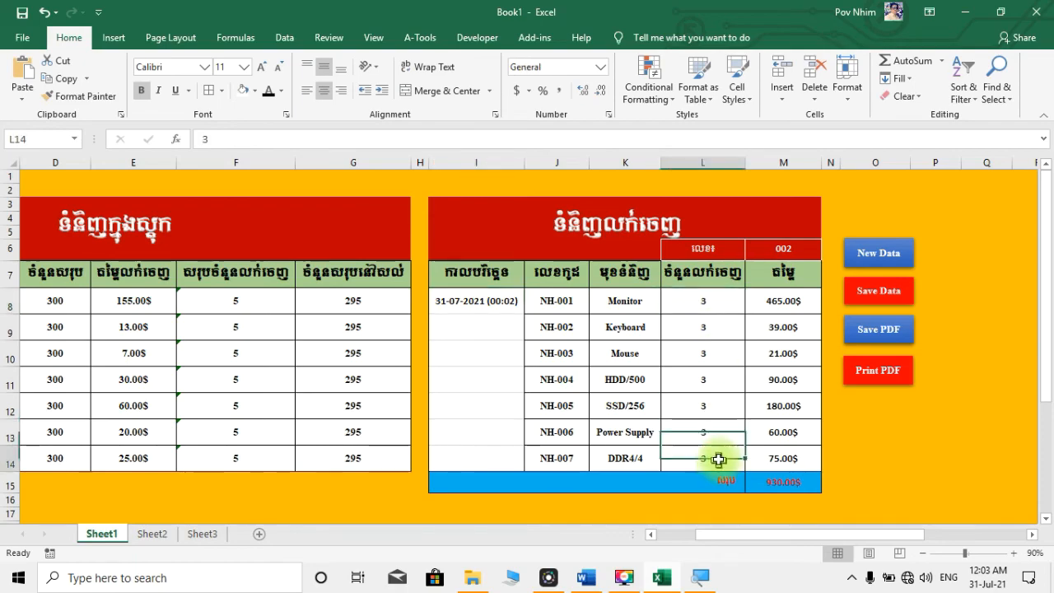
{"action": "left_click", "coordinate": [704, 307]}
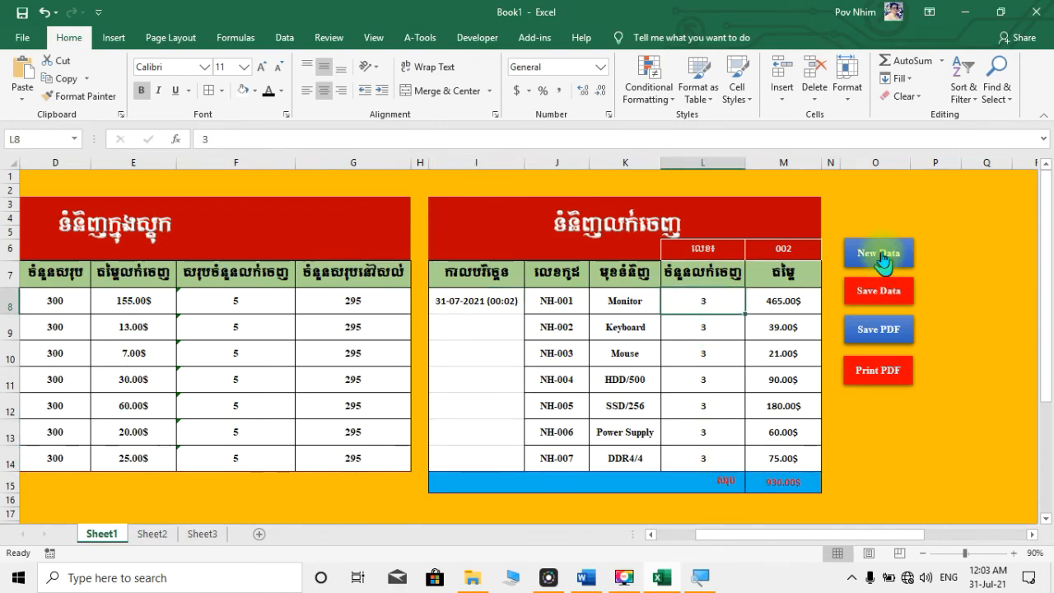
Step: Start a new invoice with the New Data macro and enter a sold quantity of 6 for all seven products in L8:L14
{"action": "left_click", "coordinate": [882, 260]}
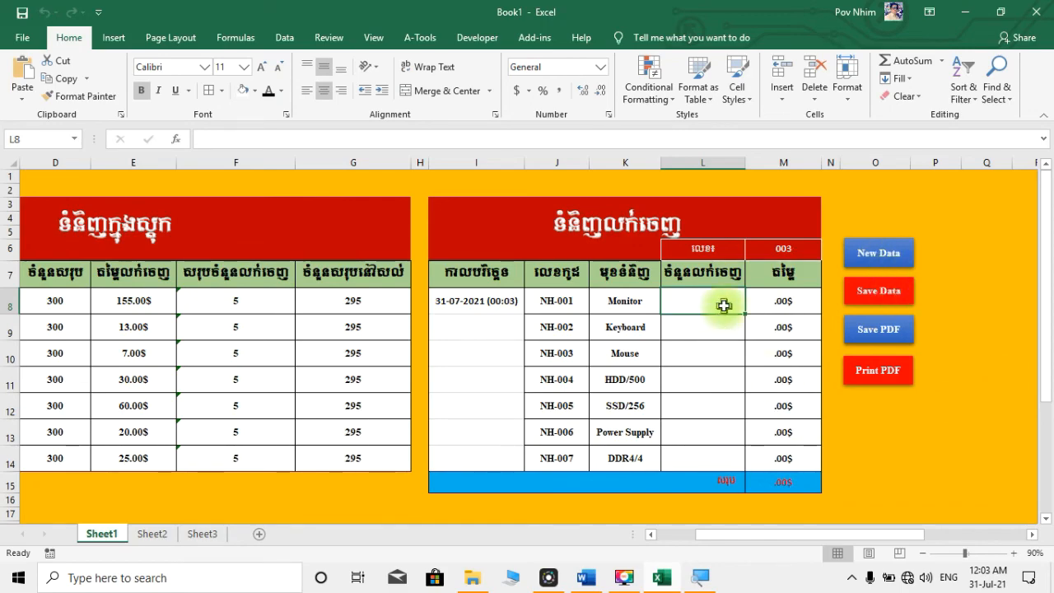
{"action": "type", "text": "6"}
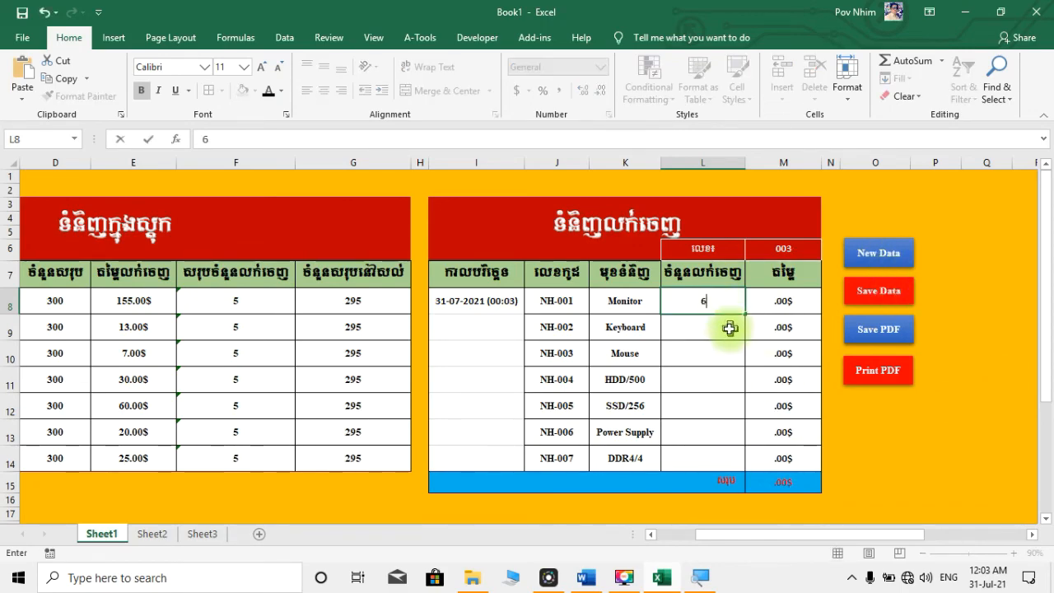
{"action": "key", "text": "Return"}
{"action": "type", "text": "6"}
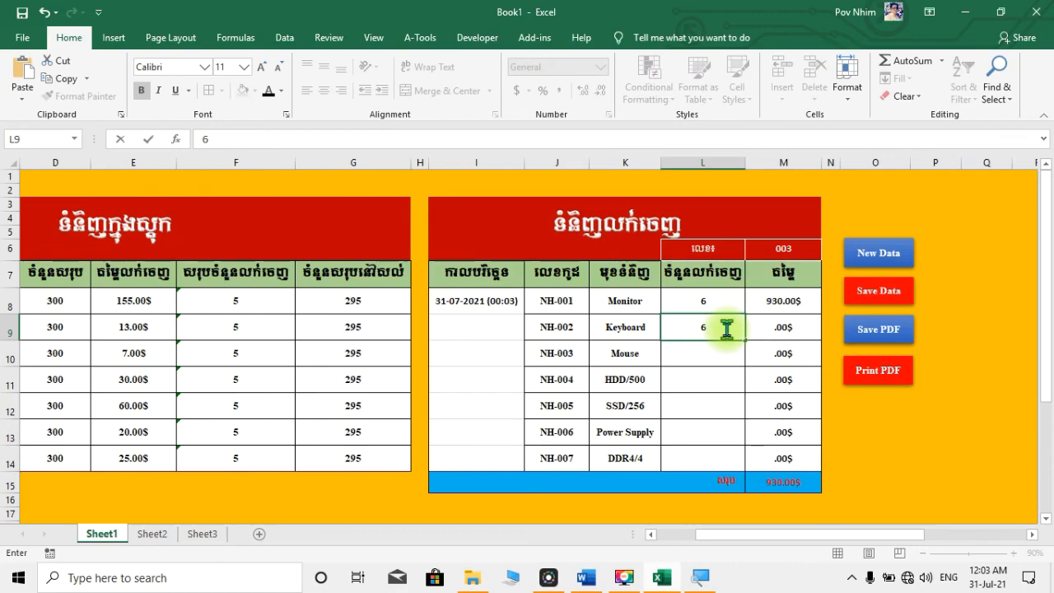
{"action": "left_click", "coordinate": [728, 328]}
{"action": "left_click_drag", "start_coordinate": [742, 348], "coordinate": [740, 473]}
{"action": "left_click", "coordinate": [955, 332]}
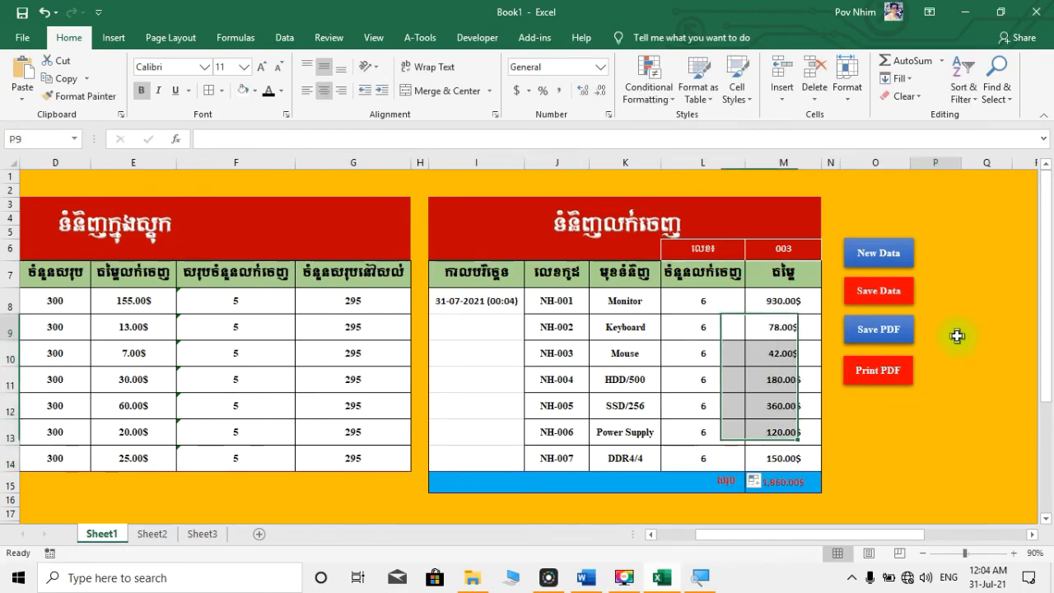
Step: Save the invoice with the Save Data macro and check the sum formulas in C4 and D4 on Sheet2
{"action": "left_click", "coordinate": [865, 296]}
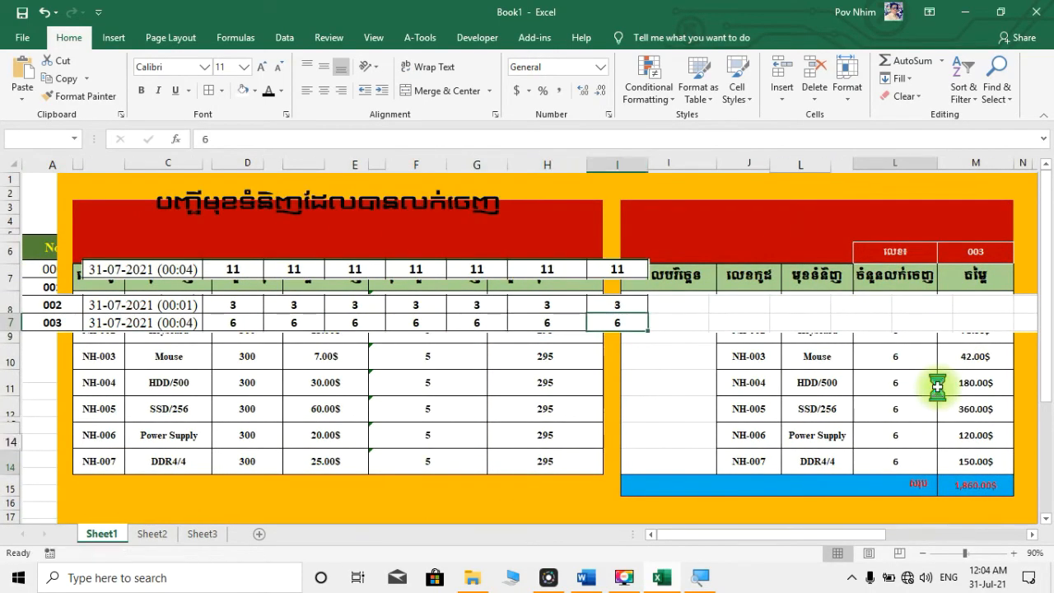
{"action": "left_click", "coordinate": [164, 534]}
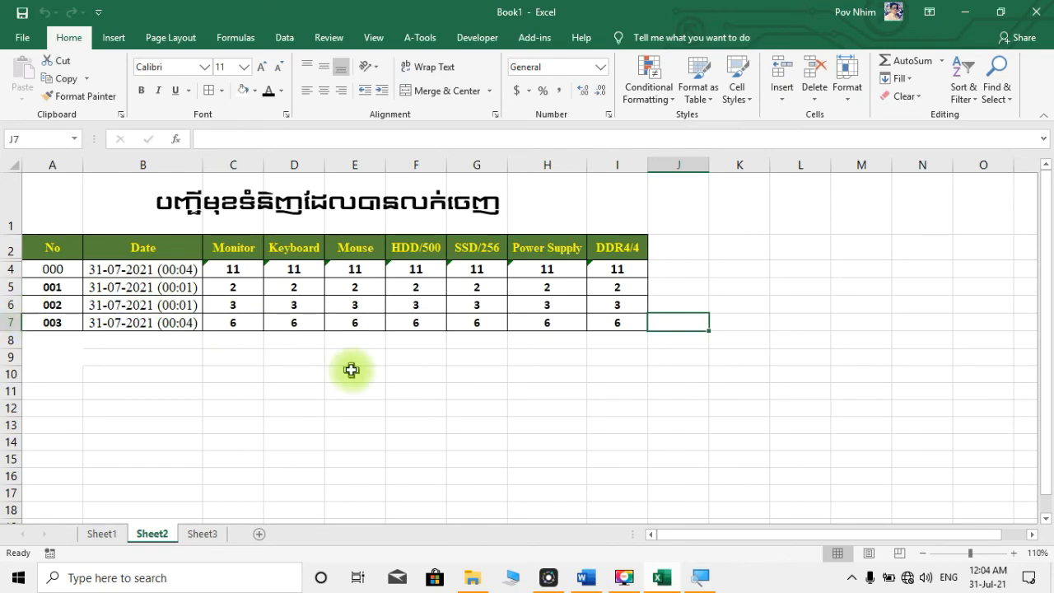
{"action": "left_click", "coordinate": [231, 270]}
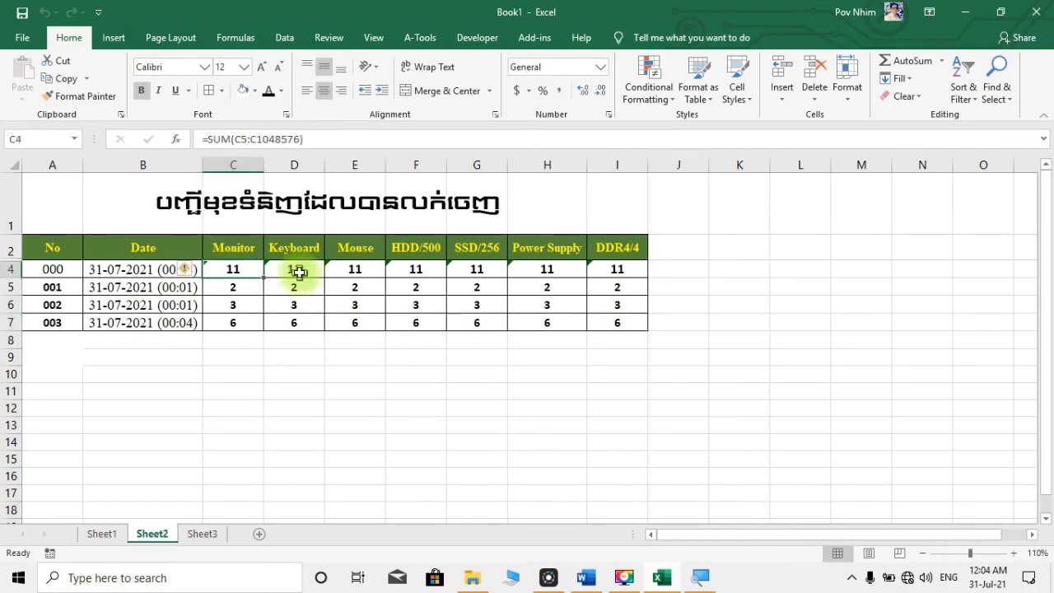
{"action": "left_click", "coordinate": [294, 271]}
{"action": "left_click", "coordinate": [232, 271]}
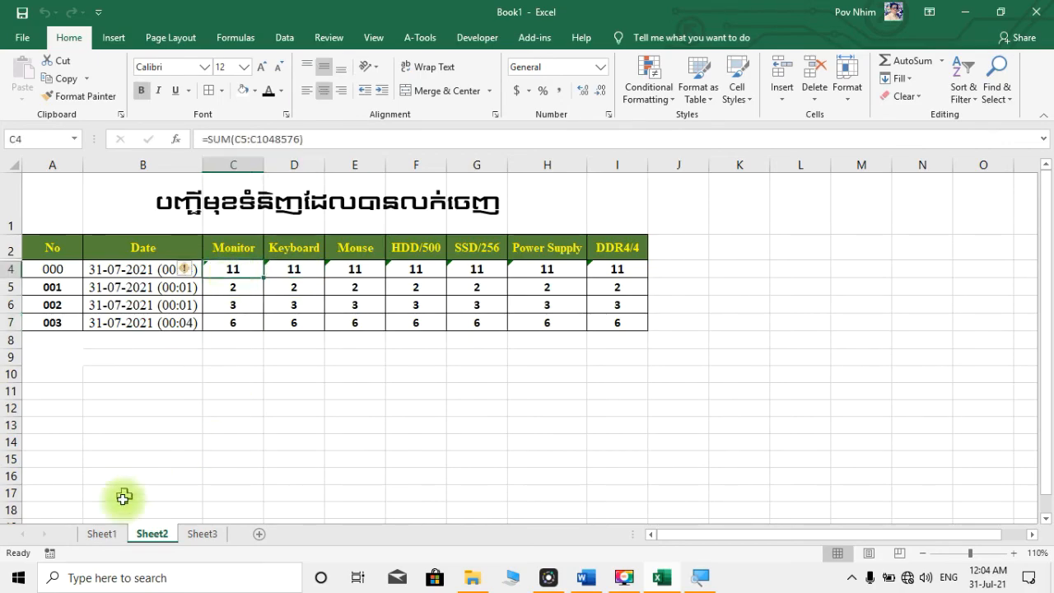
Step: Compare the total sold quantity in F8 on Sheet1 with its linked total in C4 on Sheet2
{"action": "left_click", "coordinate": [97, 533]}
{"action": "left_click", "coordinate": [236, 304]}
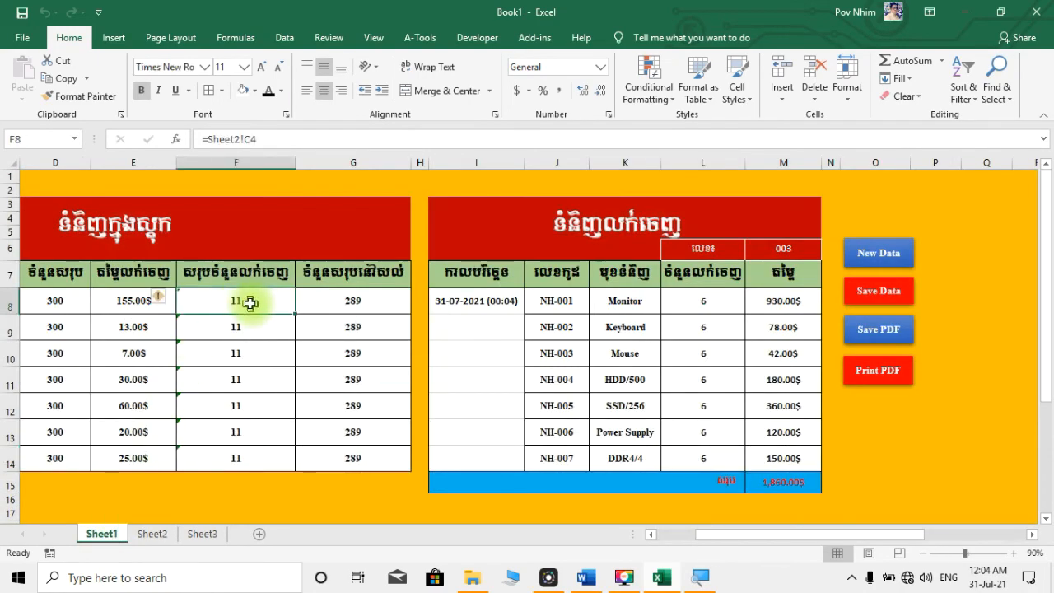
{"action": "left_click", "coordinate": [150, 534]}
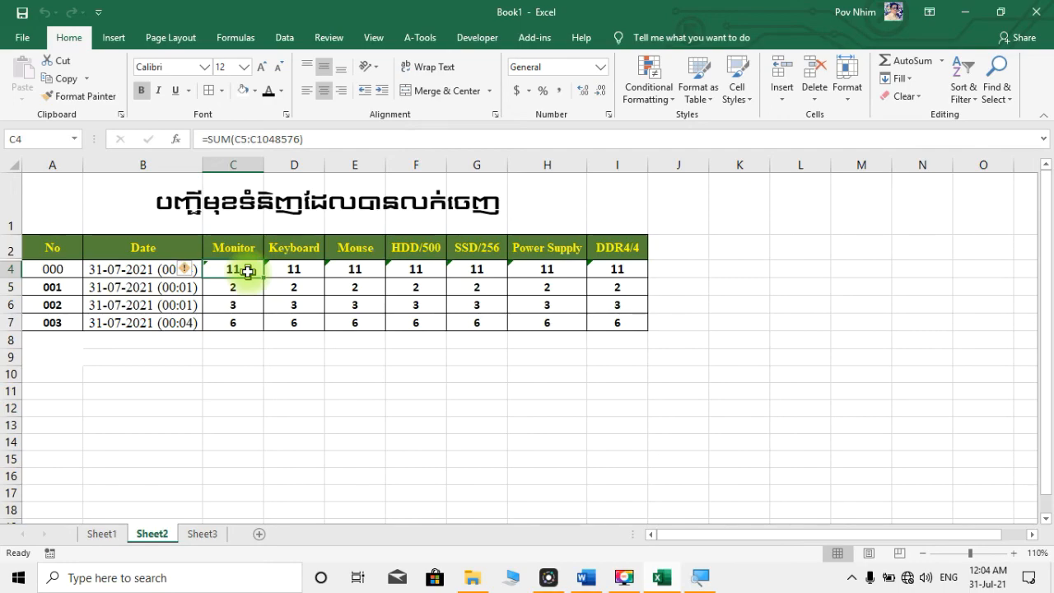
{"action": "left_click", "coordinate": [115, 537]}
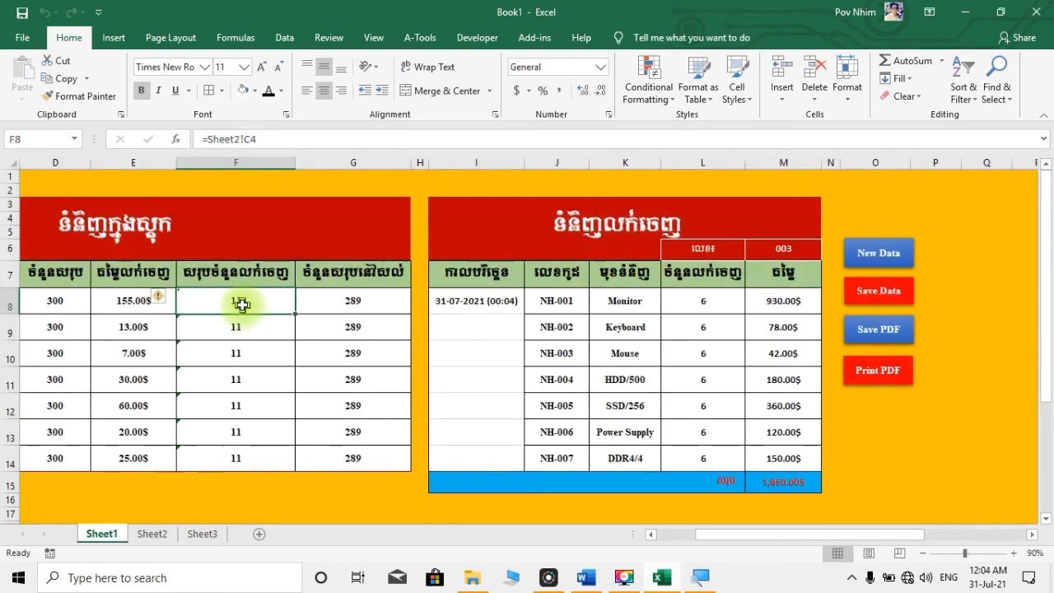
{"action": "left_click", "coordinate": [152, 534]}
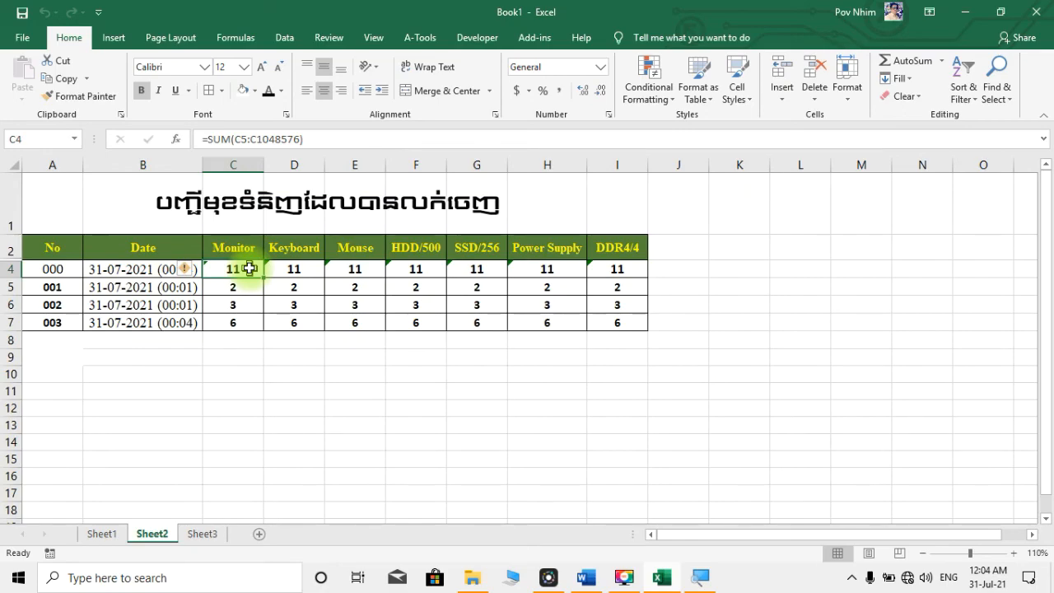
{"action": "left_click", "coordinate": [102, 534]}
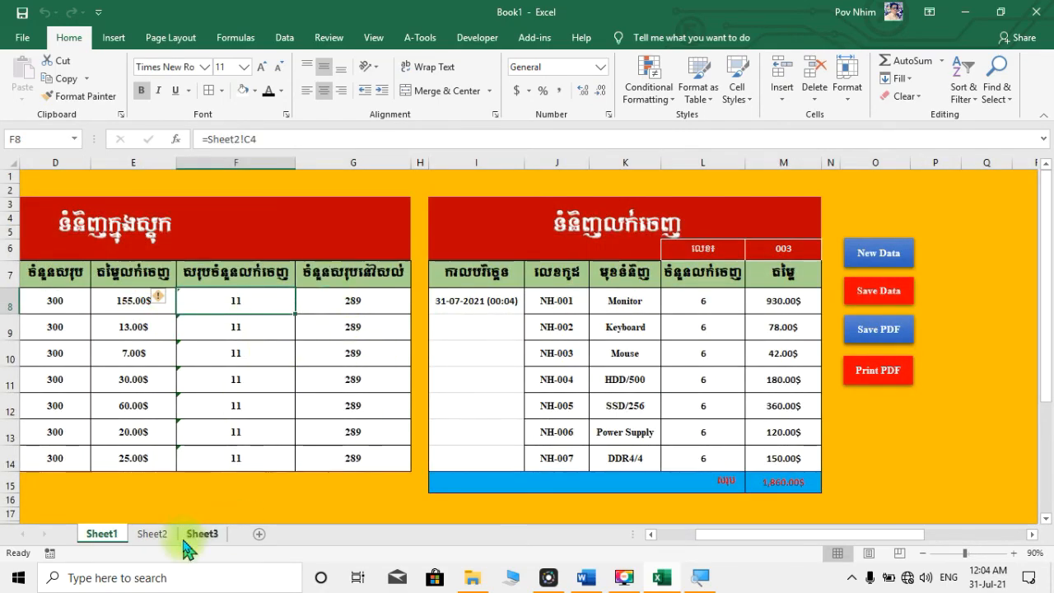
{"action": "left_click", "coordinate": [151, 534]}
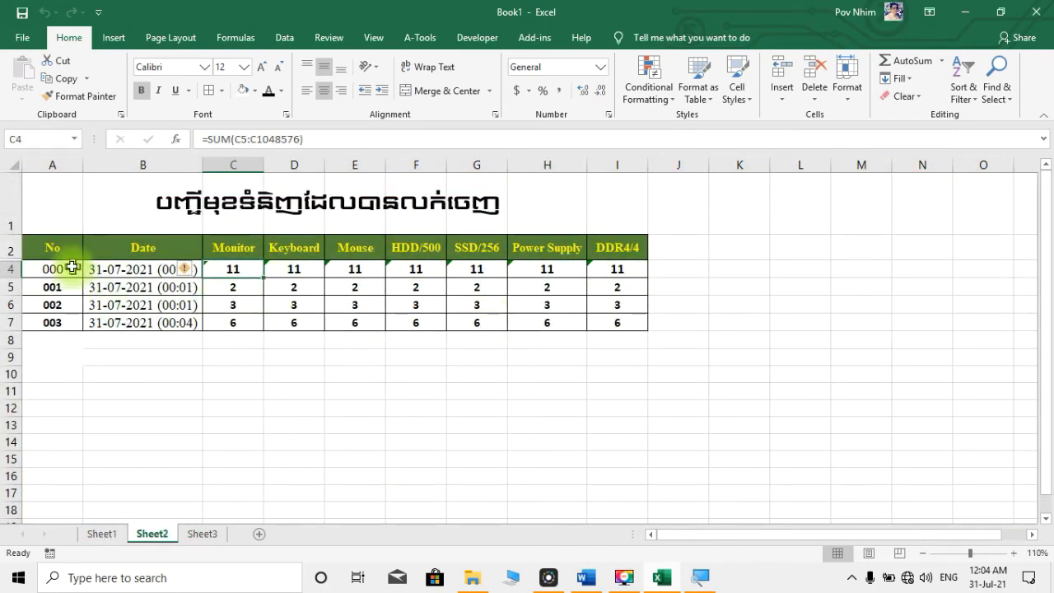
Step: Review the saved quantities in rows 6 and 7 on Sheet2 and the dates in B4 and B7
{"action": "left_click", "coordinate": [357, 303]}
{"action": "left_click", "coordinate": [465, 307]}
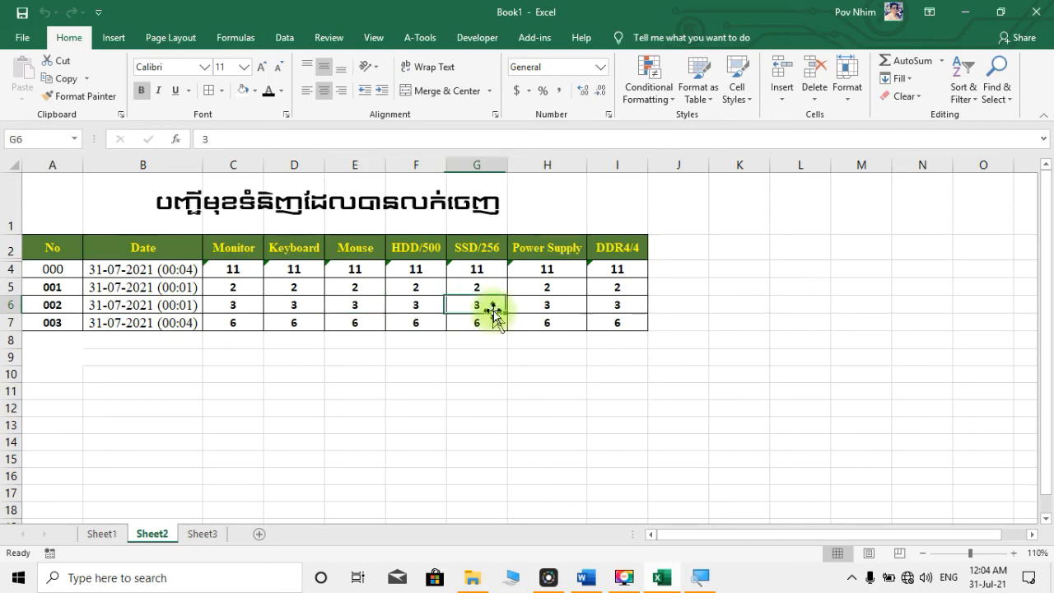
{"action": "left_click", "coordinate": [491, 327]}
{"action": "left_click", "coordinate": [347, 303]}
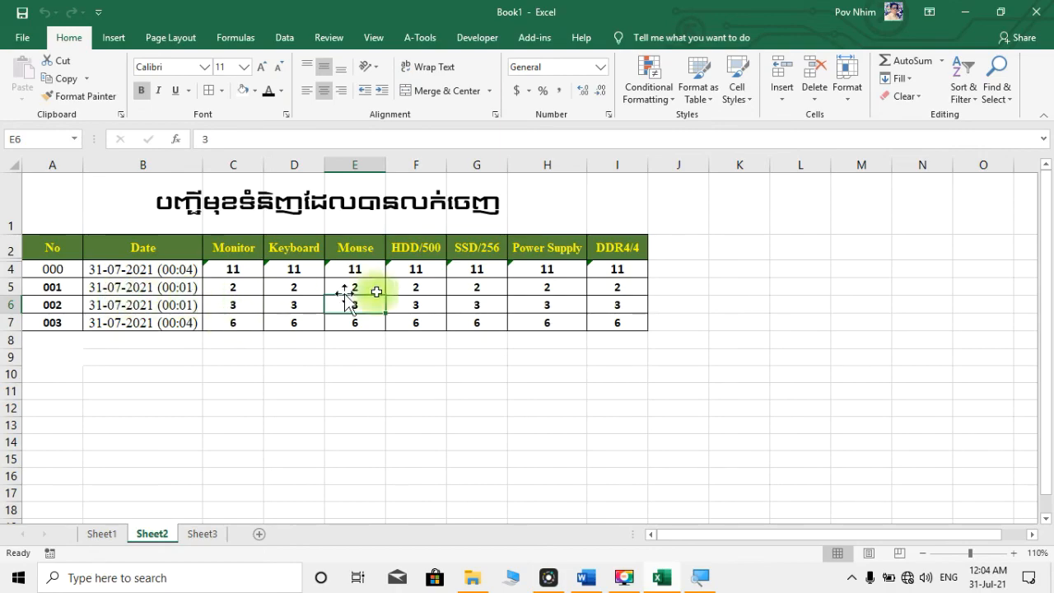
{"action": "left_click", "coordinate": [220, 323]}
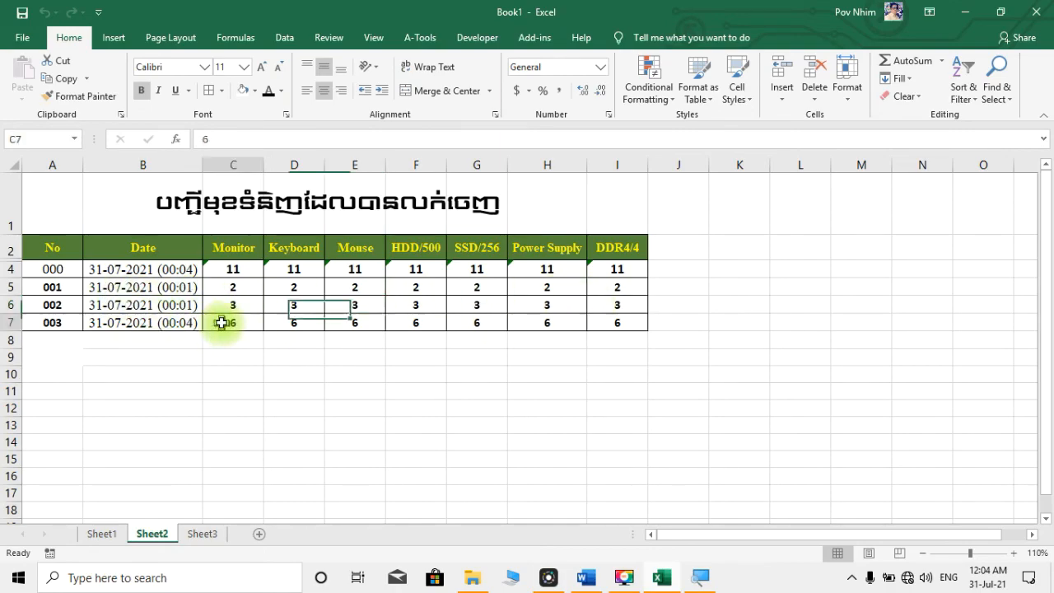
{"action": "left_click", "coordinate": [147, 271]}
{"action": "left_click", "coordinate": [146, 324]}
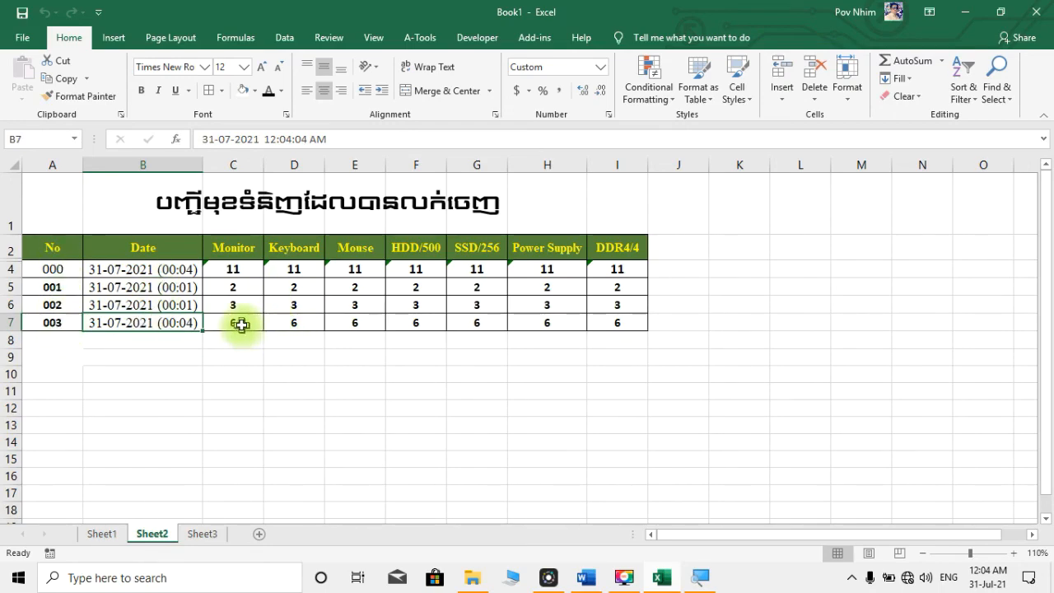
Step: Review the record number and the Monitor and Keyboard quantities in row 7 on Sheet2, and check the font used in C7
{"action": "left_click", "coordinate": [59, 324]}
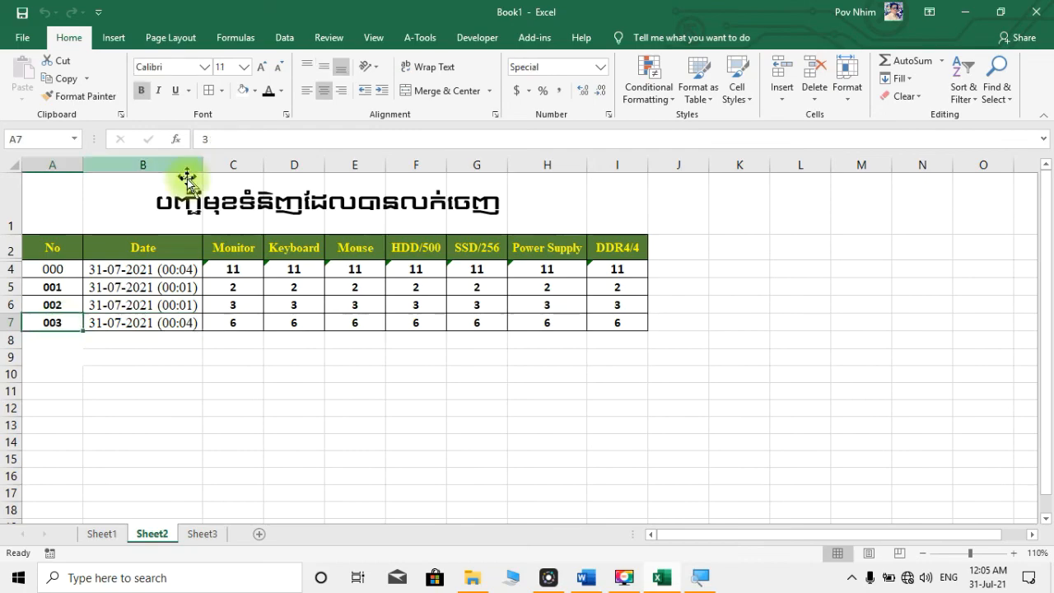
{"action": "left_click", "coordinate": [235, 328]}
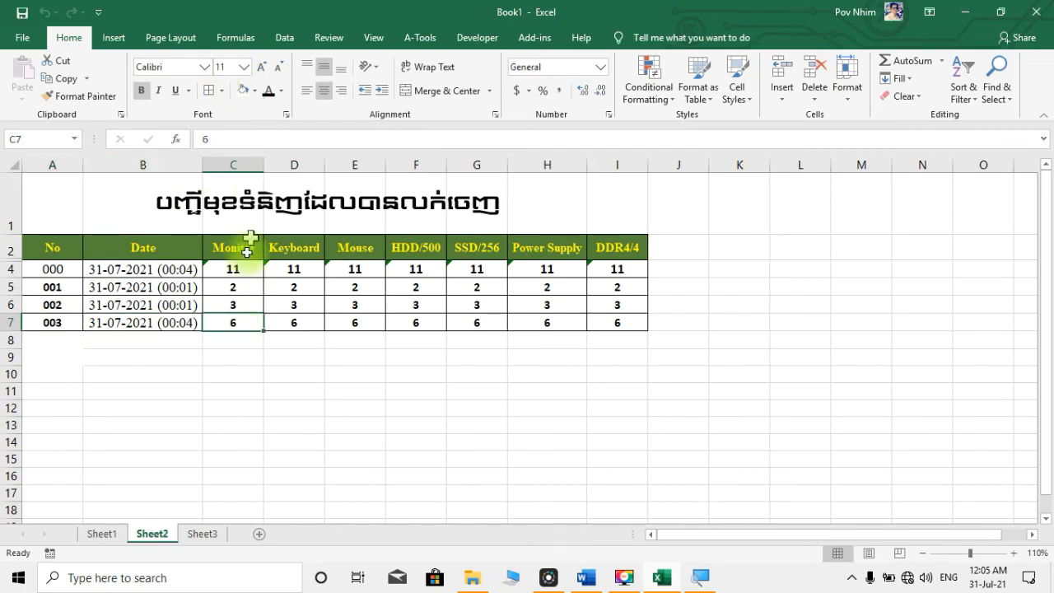
{"action": "left_click", "coordinate": [289, 327]}
{"action": "left_click", "coordinate": [248, 324]}
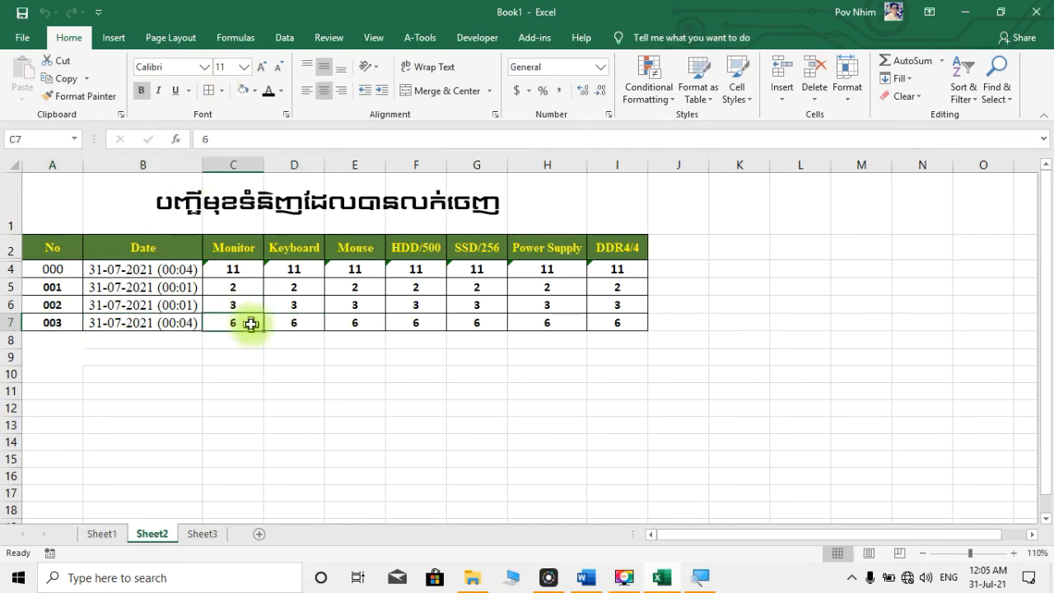
{"action": "left_click", "coordinate": [178, 74]}
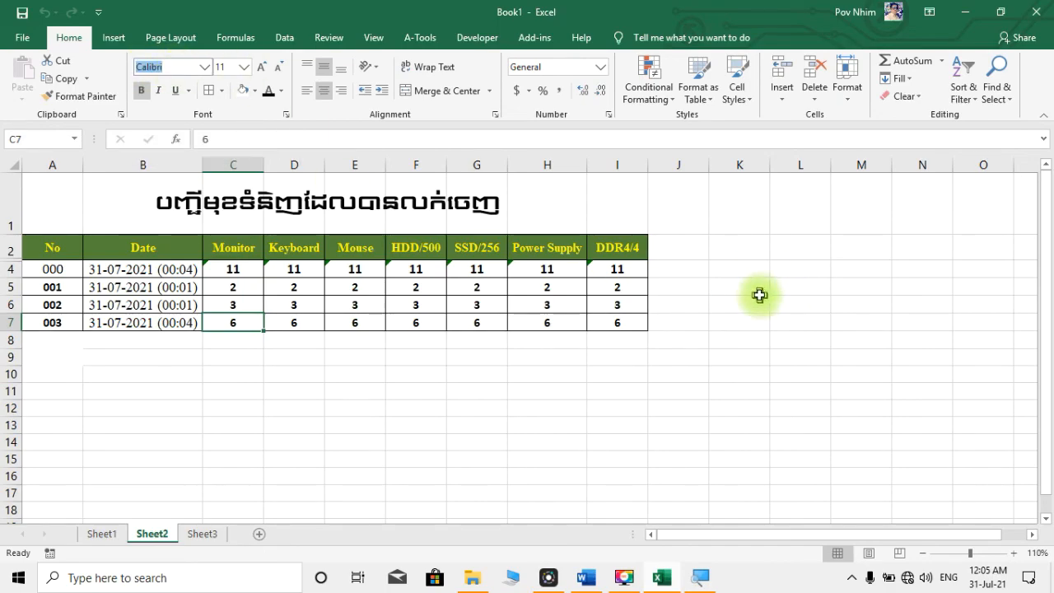
{"action": "left_click", "coordinate": [724, 293]}
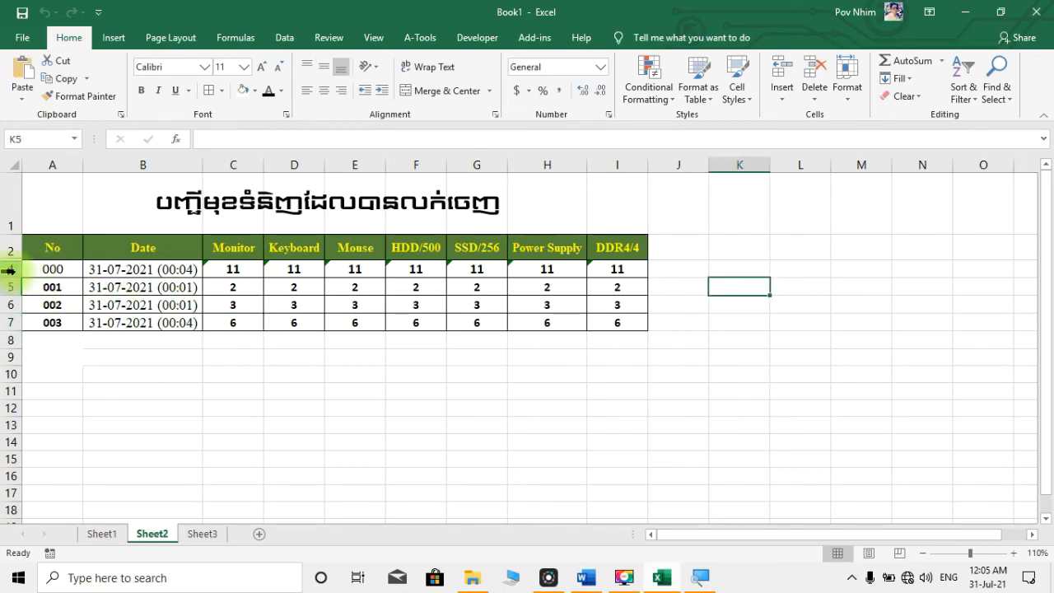
Step: Set the font size to 11 for all rows from row 4 down to the end of Sheet2
{"action": "left_click_drag", "start_coordinate": [13, 272], "coordinate": [673, 318]}
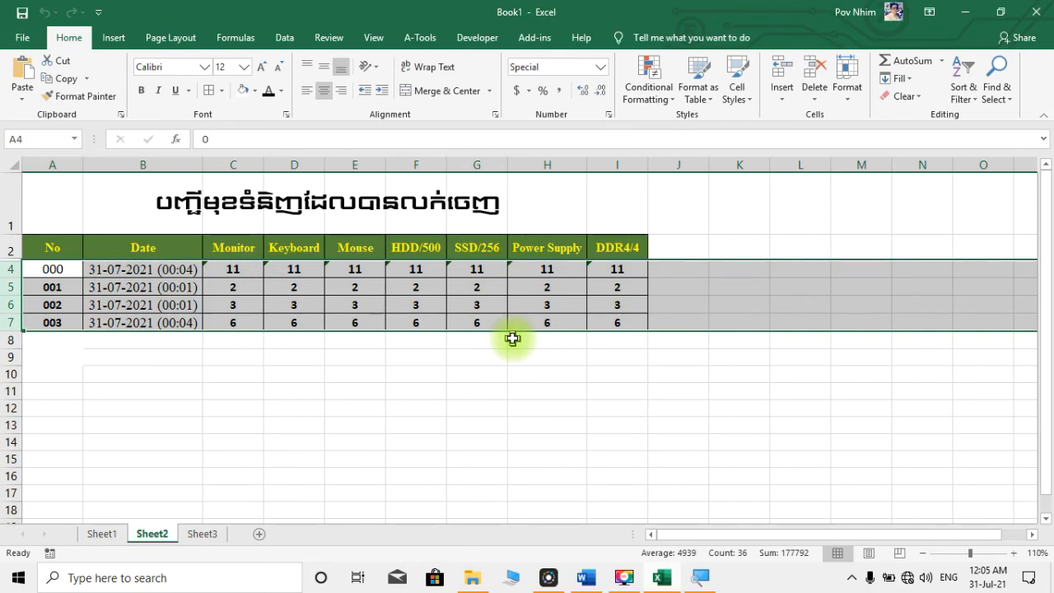
{"action": "key", "text": "ctrl+shift+Down"}
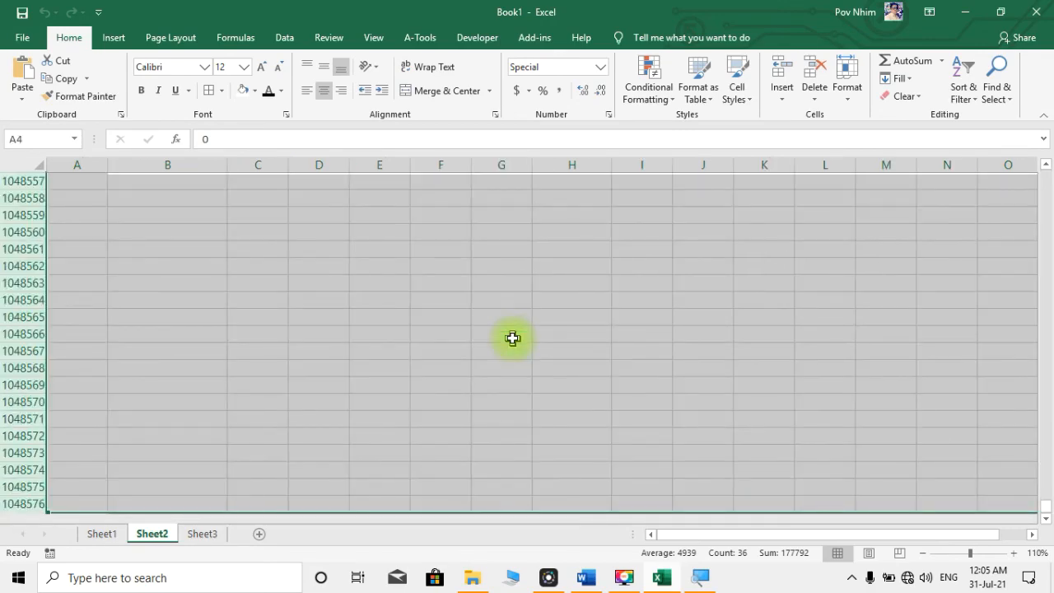
{"action": "left_click", "coordinate": [178, 68]}
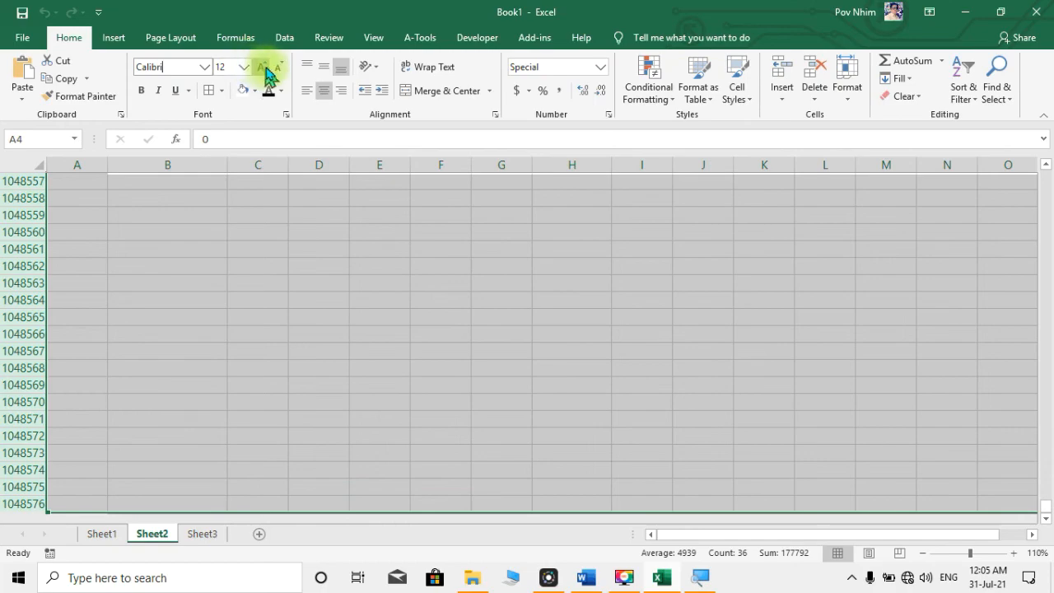
{"action": "left_click", "coordinate": [241, 71]}
{"action": "left_click", "coordinate": [222, 129]}
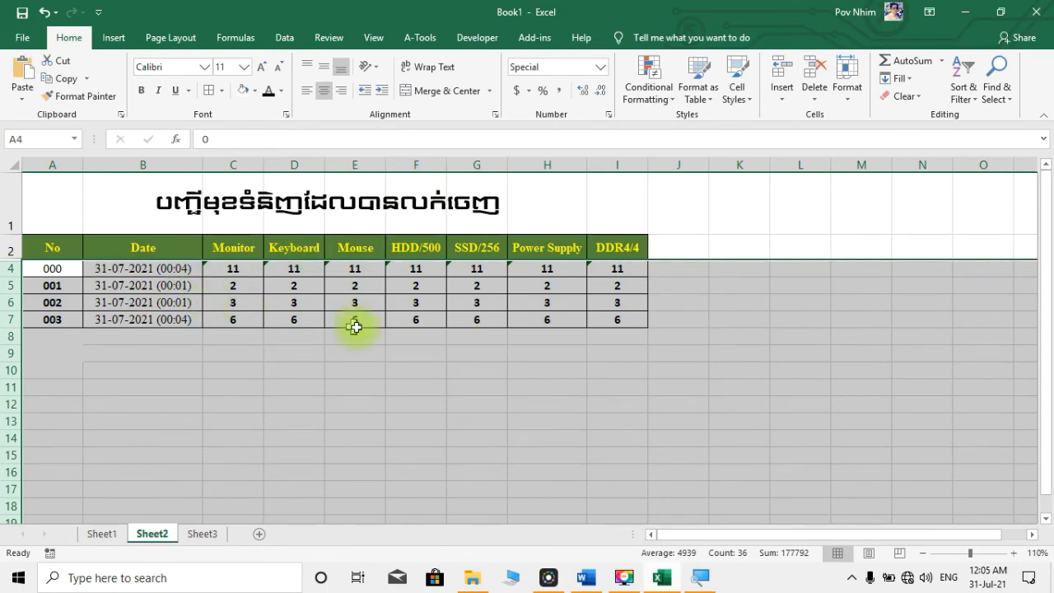
{"action": "key", "text": "Return"}
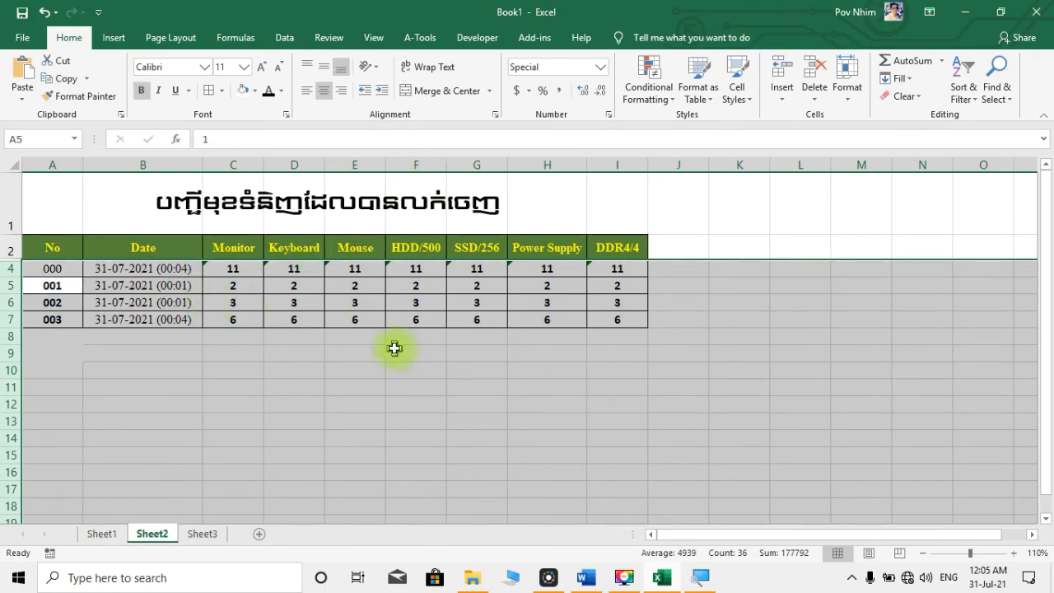
{"action": "left_click", "coordinate": [394, 348]}
Step: Change the font of the entire Sheet2 to Calibri
{"action": "left_click", "coordinate": [136, 298]}
{"action": "left_click", "coordinate": [137, 269]}
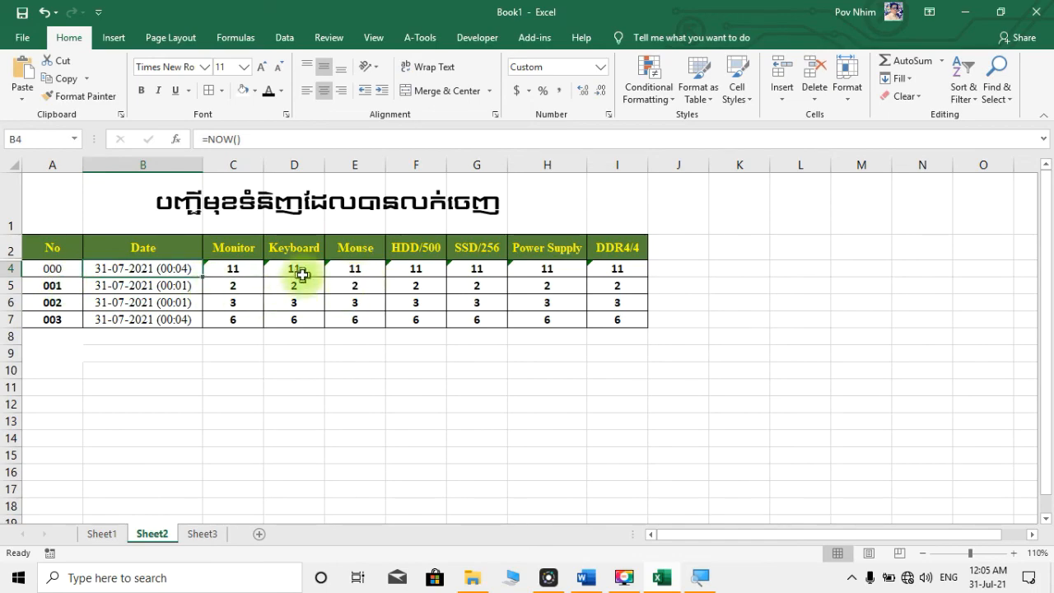
{"action": "left_click", "coordinate": [15, 165]}
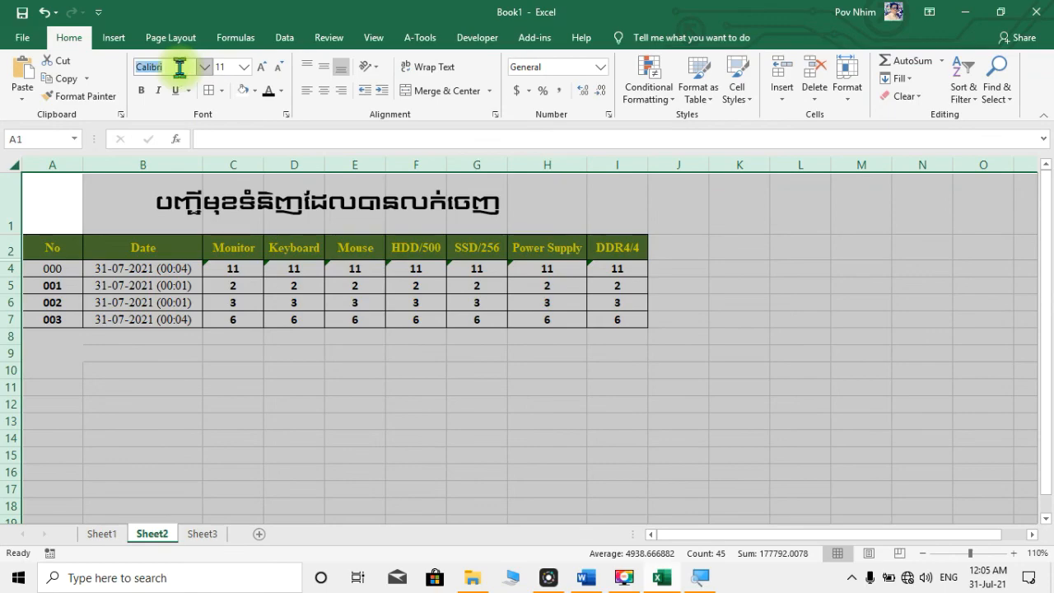
{"action": "key", "text": "Return"}
{"action": "left_click", "coordinate": [421, 352]}
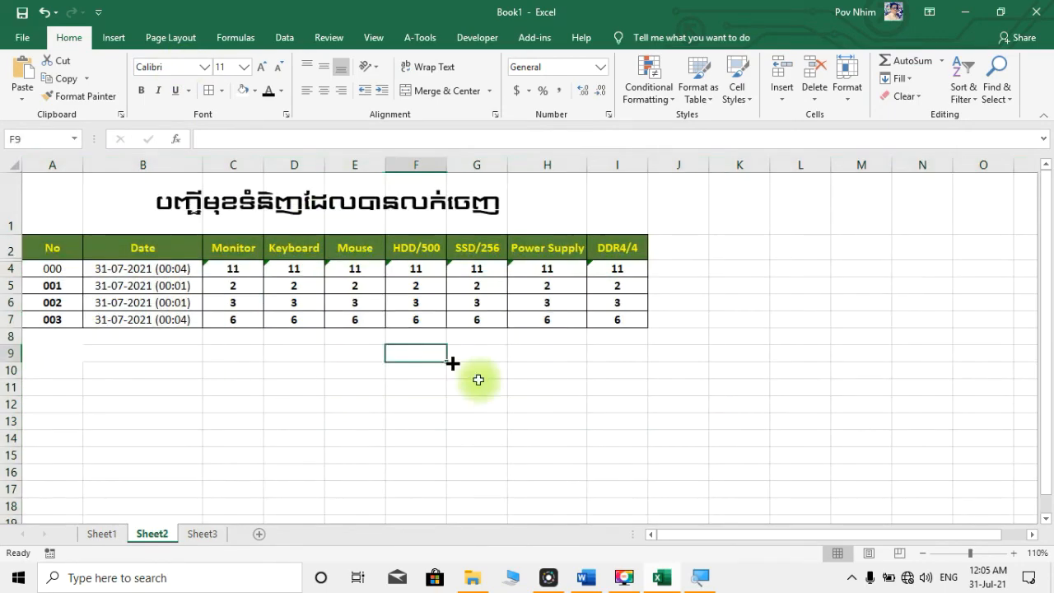
Step: Make the dates in B4:B7 and the record numbers in A4:A7 bold
{"action": "left_click", "coordinate": [163, 302]}
{"action": "left_click_drag", "start_coordinate": [143, 268], "coordinate": [153, 326]}
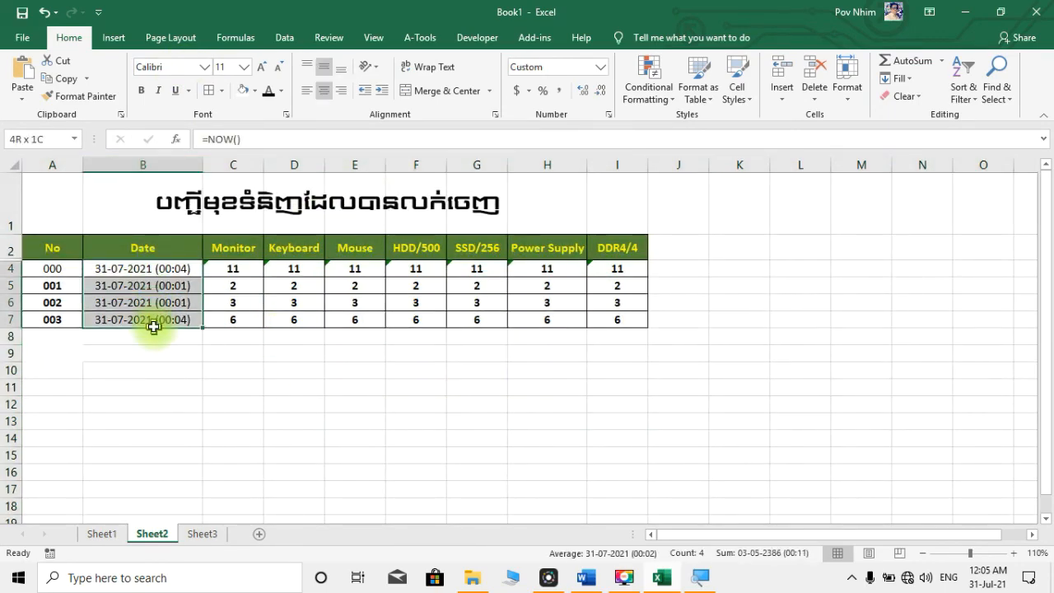
{"action": "left_click", "coordinate": [141, 90]}
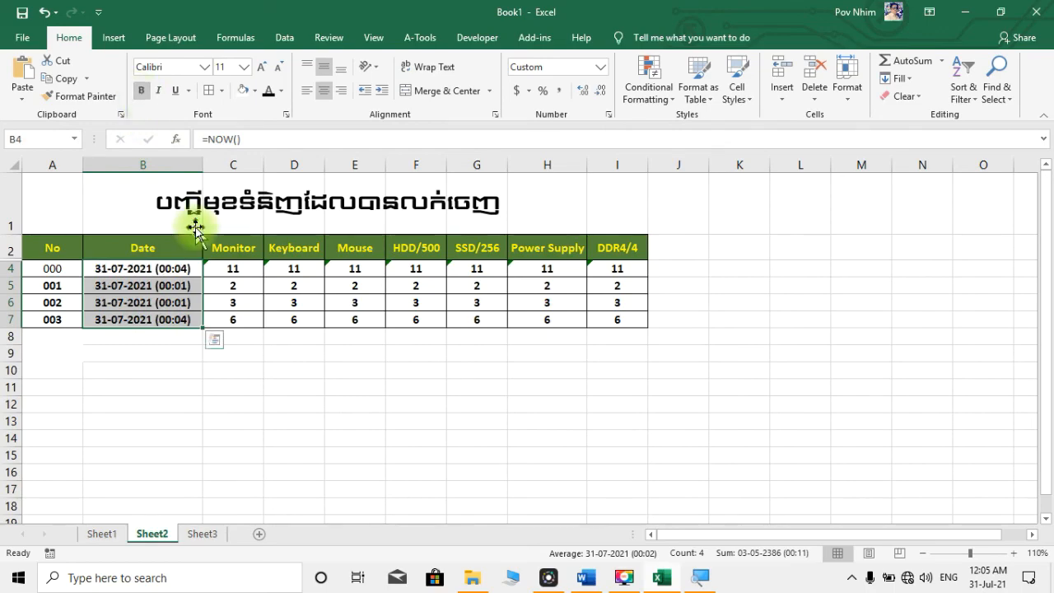
{"action": "left_click", "coordinate": [153, 407]}
{"action": "left_click_drag", "start_coordinate": [52, 269], "coordinate": [51, 320]}
{"action": "left_click", "coordinate": [140, 90]}
{"action": "left_click", "coordinate": [317, 424]}
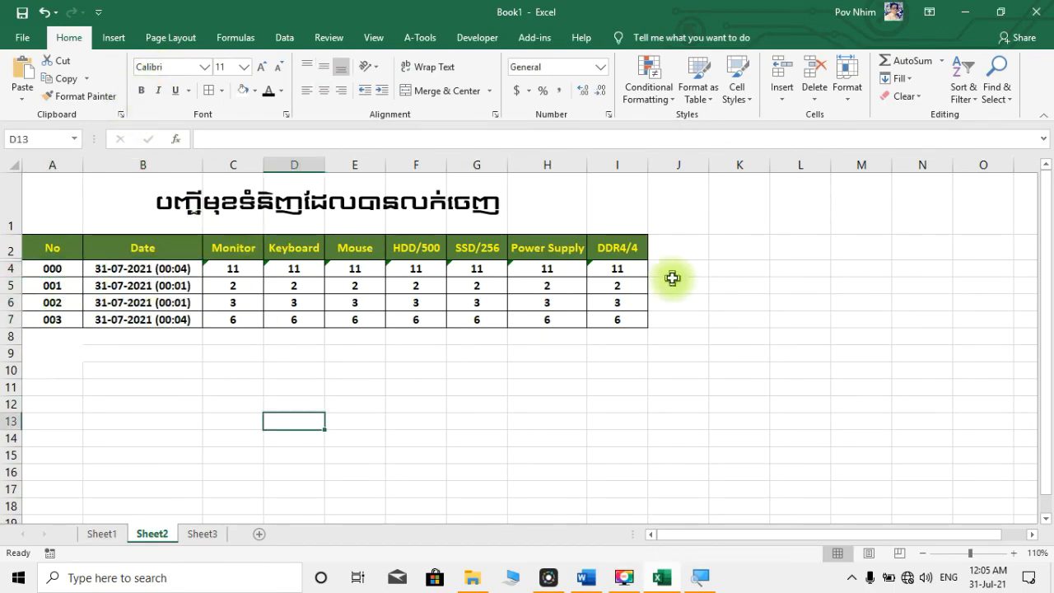
Step: Review the saved quantities in rows 6 and 7 on Sheet2 and compare them with the sales table on Sheet1
{"action": "left_click", "coordinate": [700, 319]}
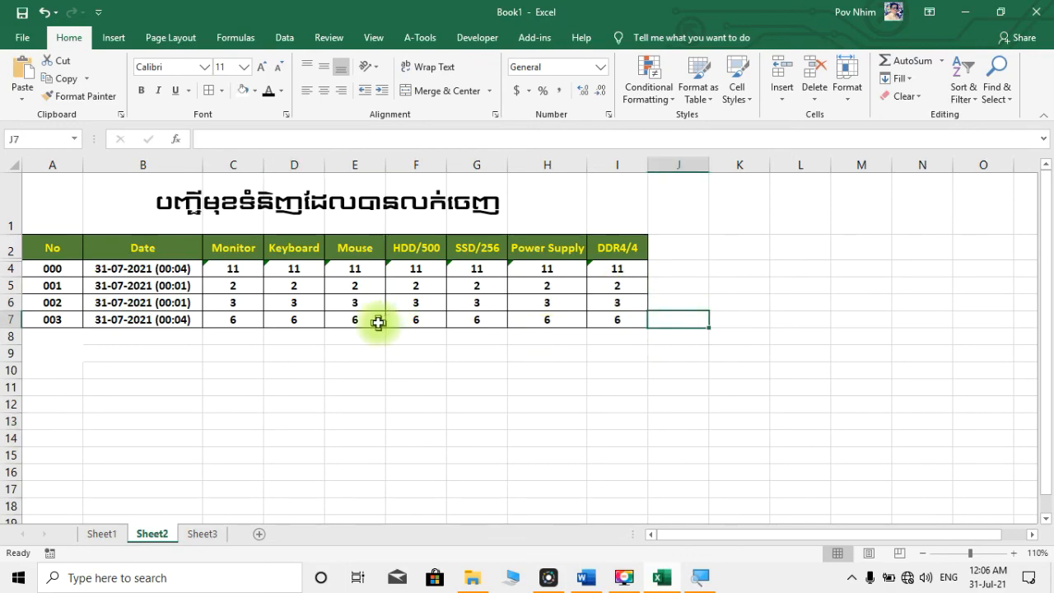
{"action": "left_click", "coordinate": [259, 300]}
{"action": "left_click", "coordinate": [301, 333]}
{"action": "left_click", "coordinate": [362, 320]}
{"action": "left_click", "coordinate": [402, 308]}
{"action": "left_click", "coordinate": [477, 305]}
{"action": "left_click", "coordinate": [556, 300]}
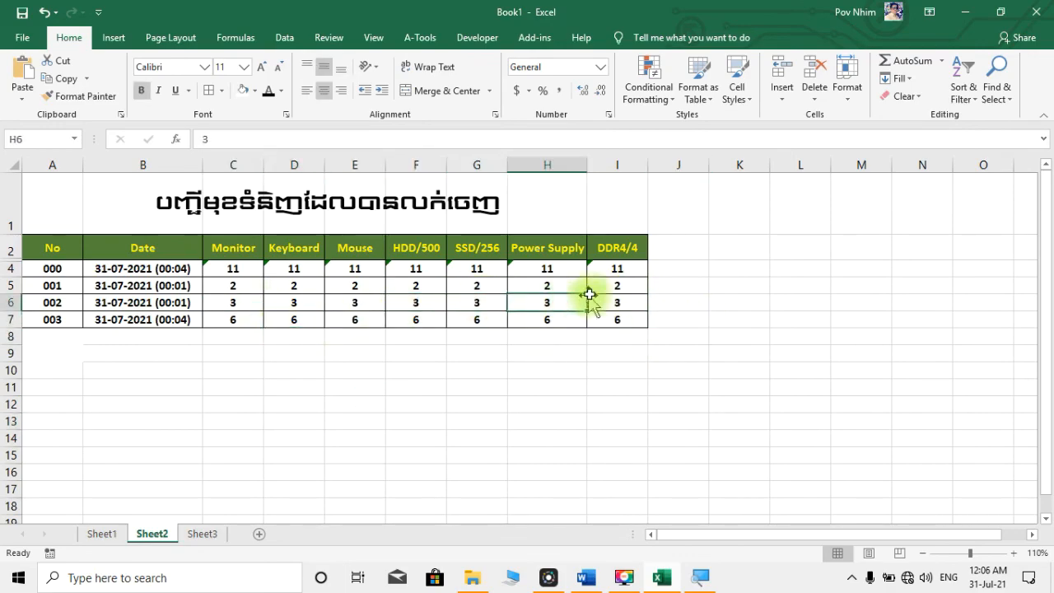
{"action": "left_click", "coordinate": [613, 298]}
{"action": "left_click", "coordinate": [611, 313]}
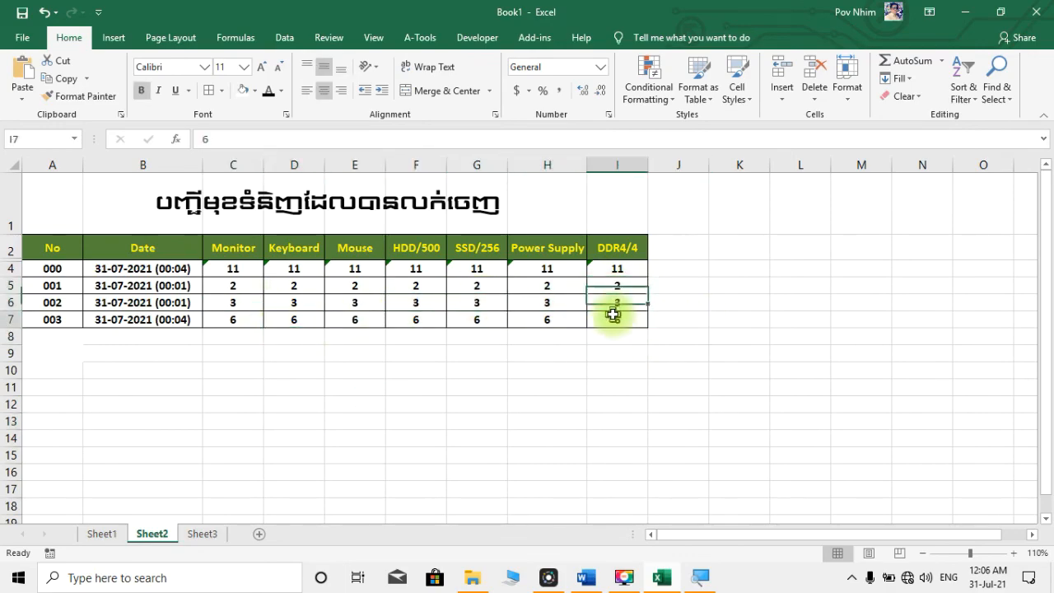
{"action": "left_click", "coordinate": [116, 535]}
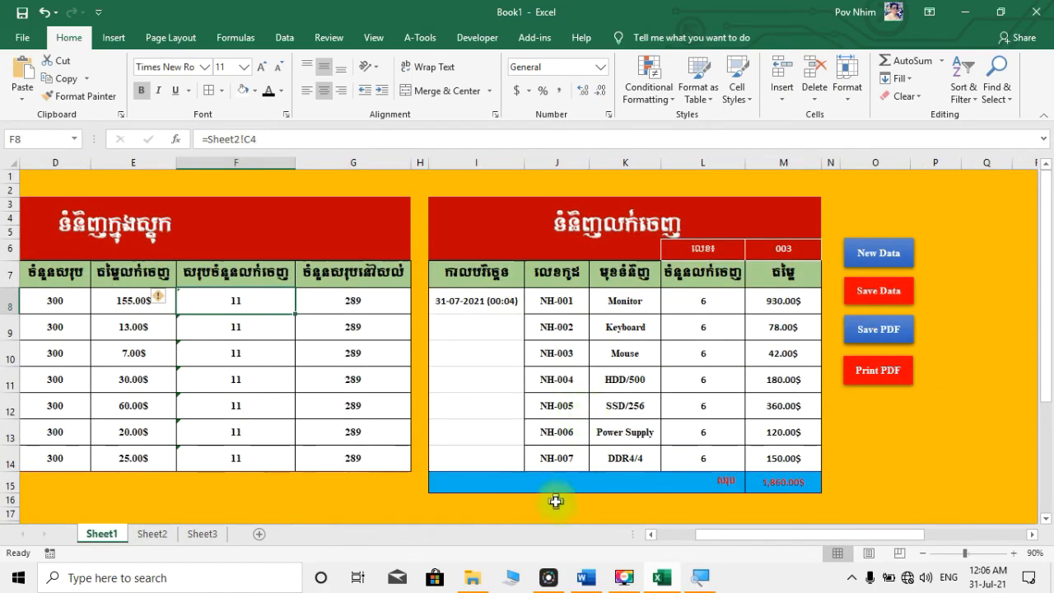
{"action": "left_click", "coordinate": [149, 535]}
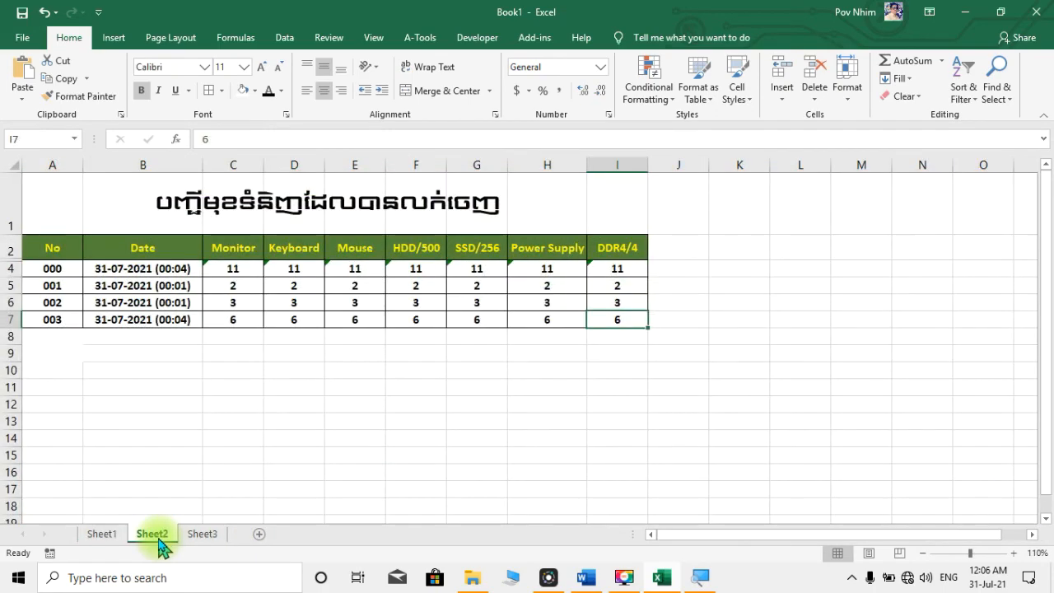
{"action": "left_click", "coordinate": [123, 535]}
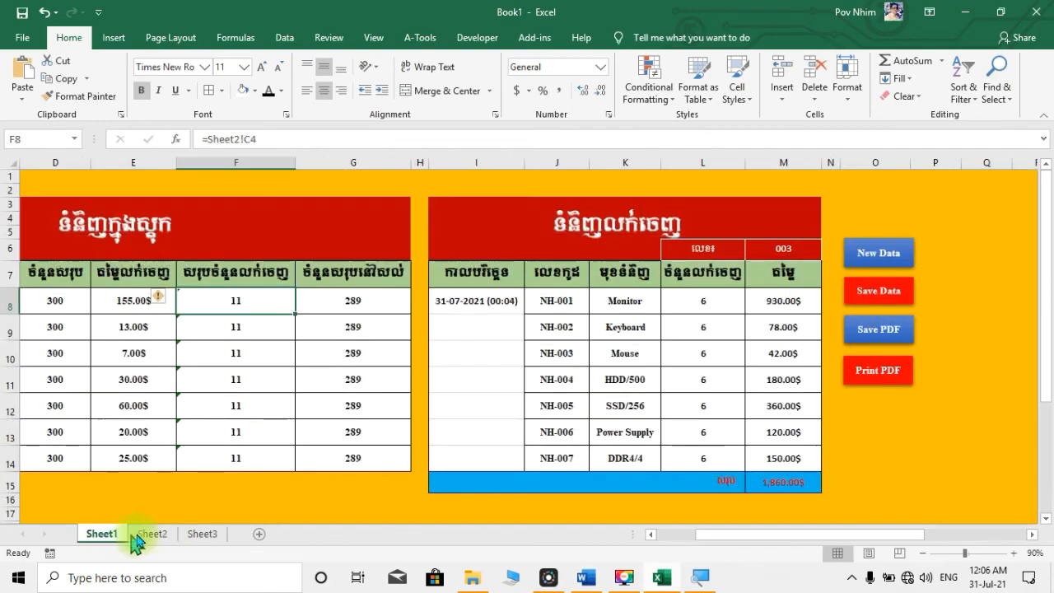
Step: Link the invoice number in I26 on Sheet3 to Sheet1 with =Sheet1!M6 and compare the numbers on both sheets
{"action": "left_click", "coordinate": [205, 535]}
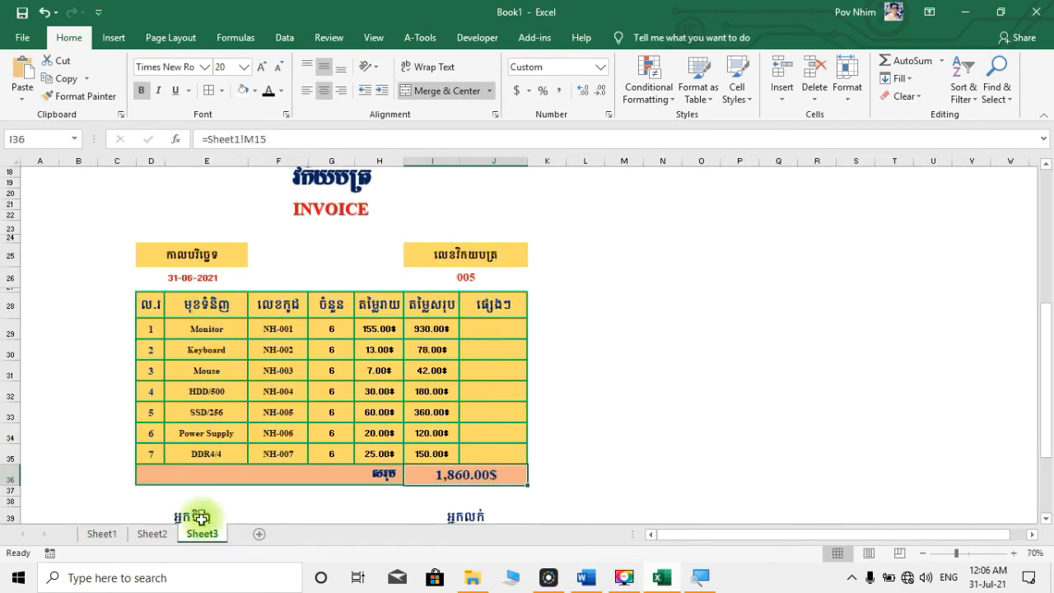
{"action": "left_click", "coordinate": [480, 281]}
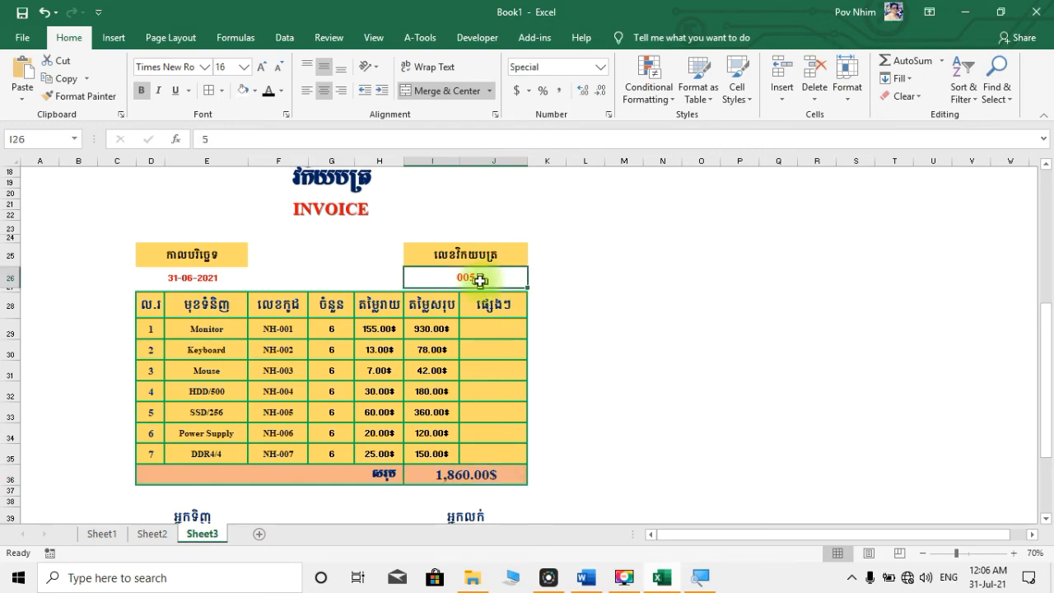
{"action": "left_click", "coordinate": [103, 535]}
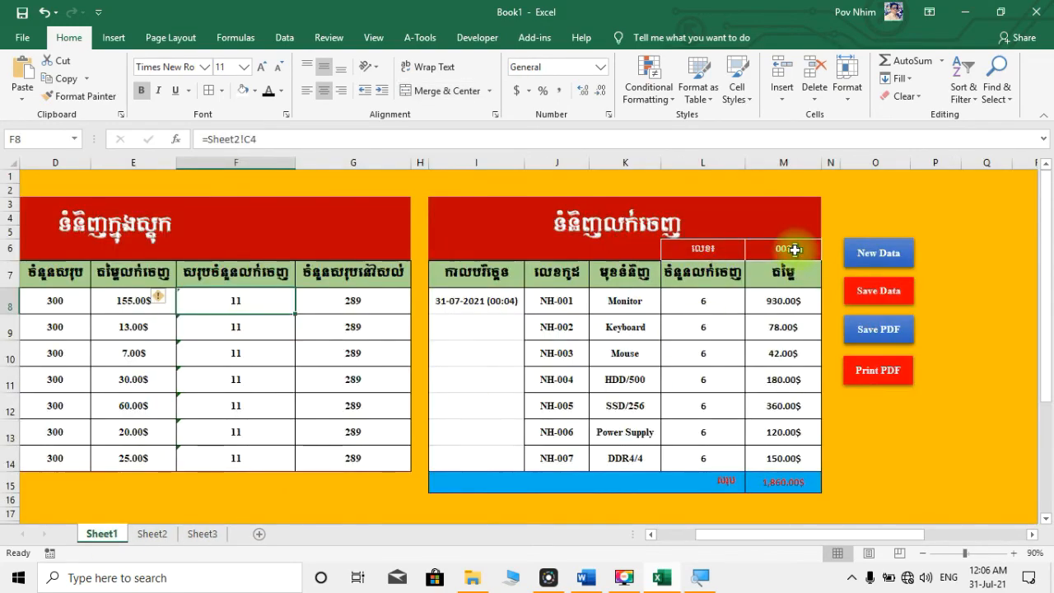
{"action": "left_click", "coordinate": [204, 534]}
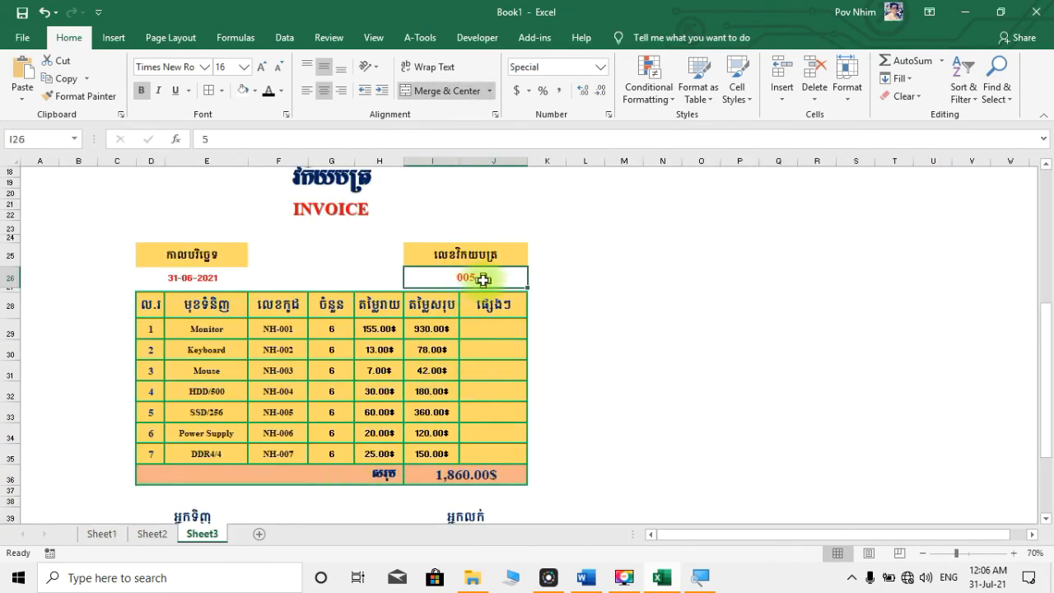
{"action": "key", "text": "BackSpace"}
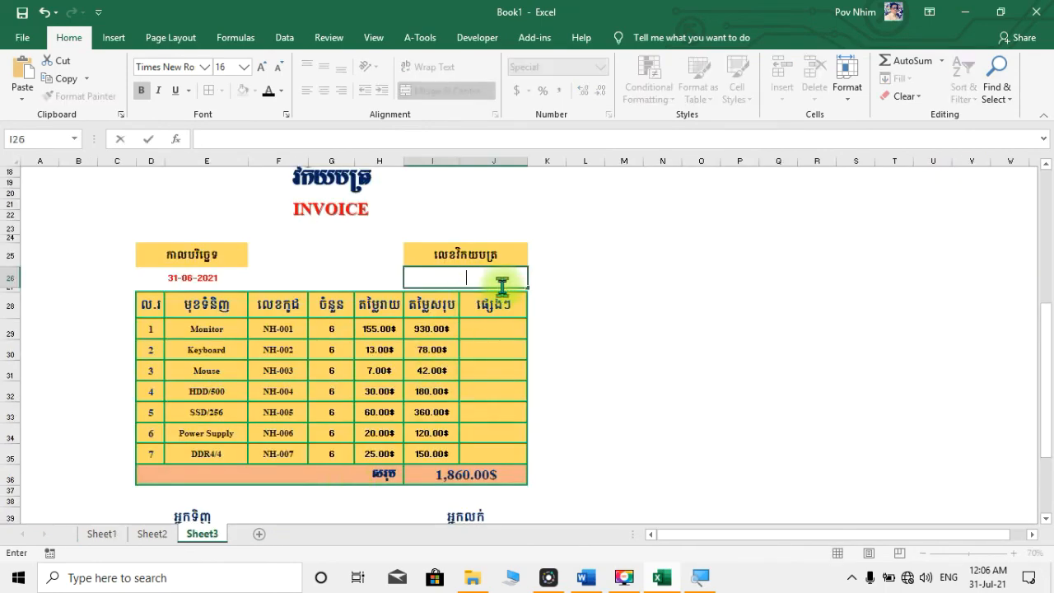
{"action": "type", "text": "="}
{"action": "left_click", "coordinate": [103, 534]}
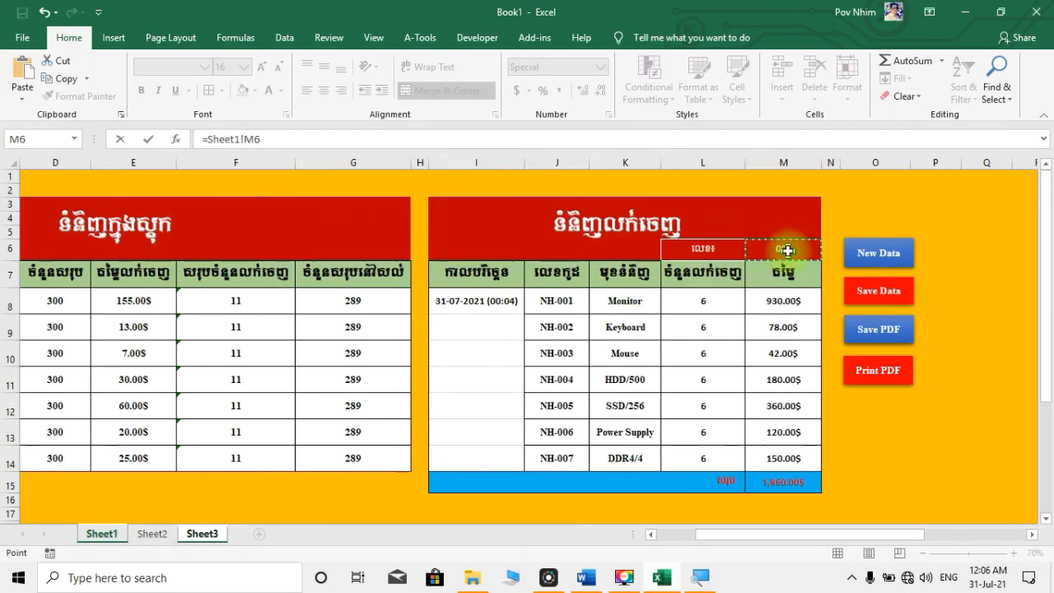
{"action": "key", "text": "Return"}
{"action": "left_click", "coordinate": [486, 278]}
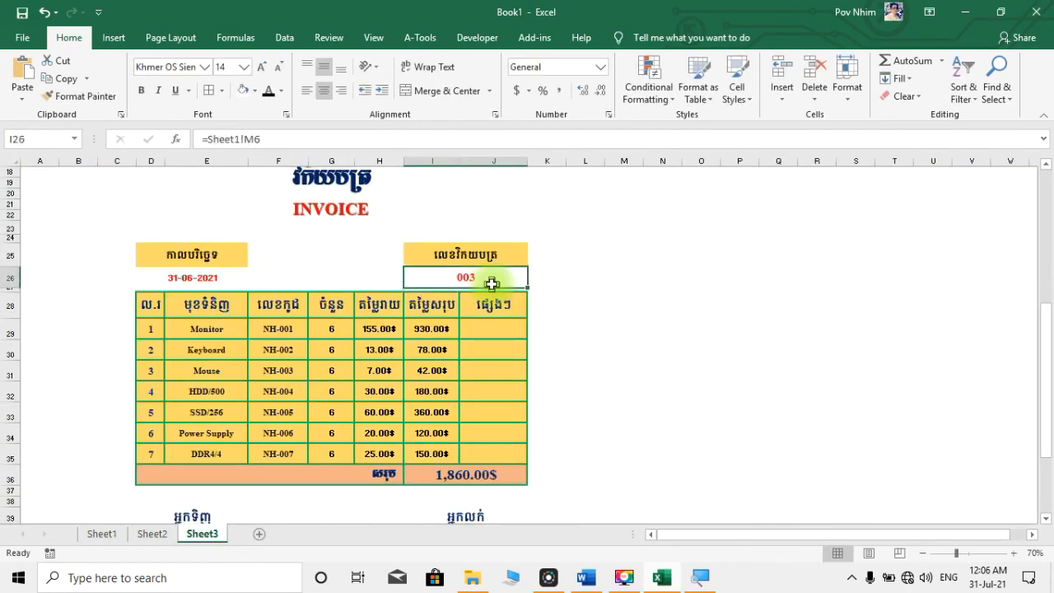
{"action": "left_click", "coordinate": [100, 533]}
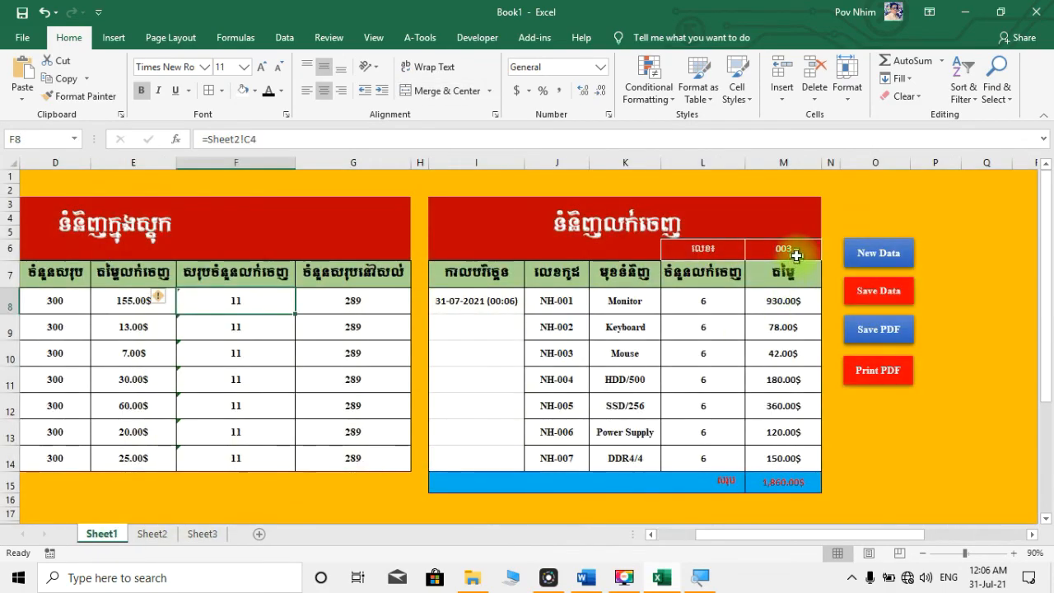
{"action": "left_click", "coordinate": [204, 534]}
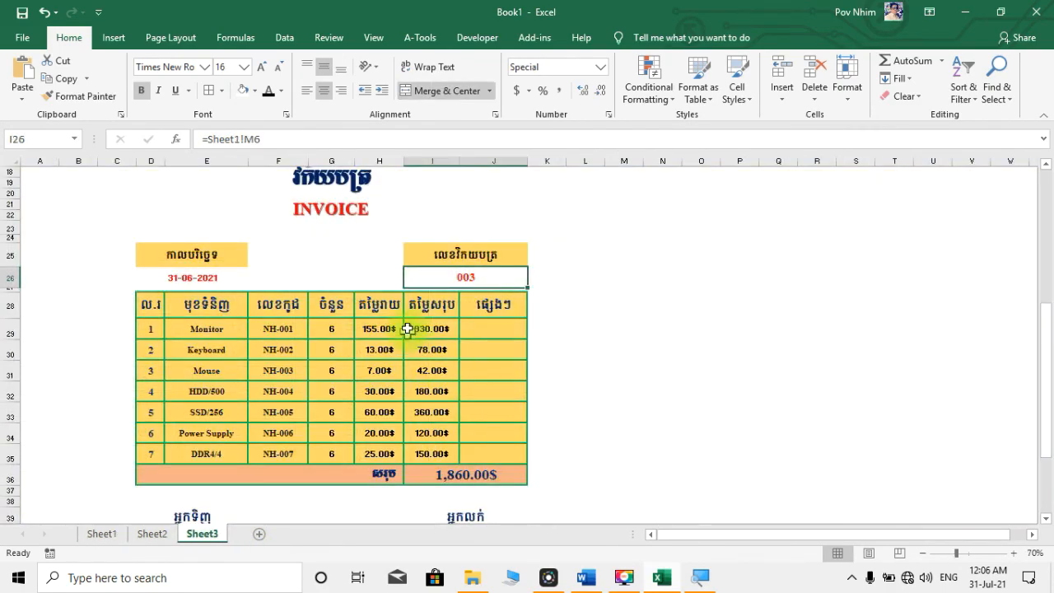
Step: Enter the current date with the NOW function in the invoice date cell D26 on Sheet3
{"action": "left_click", "coordinate": [196, 284]}
{"action": "double_click", "coordinate": [231, 282]}
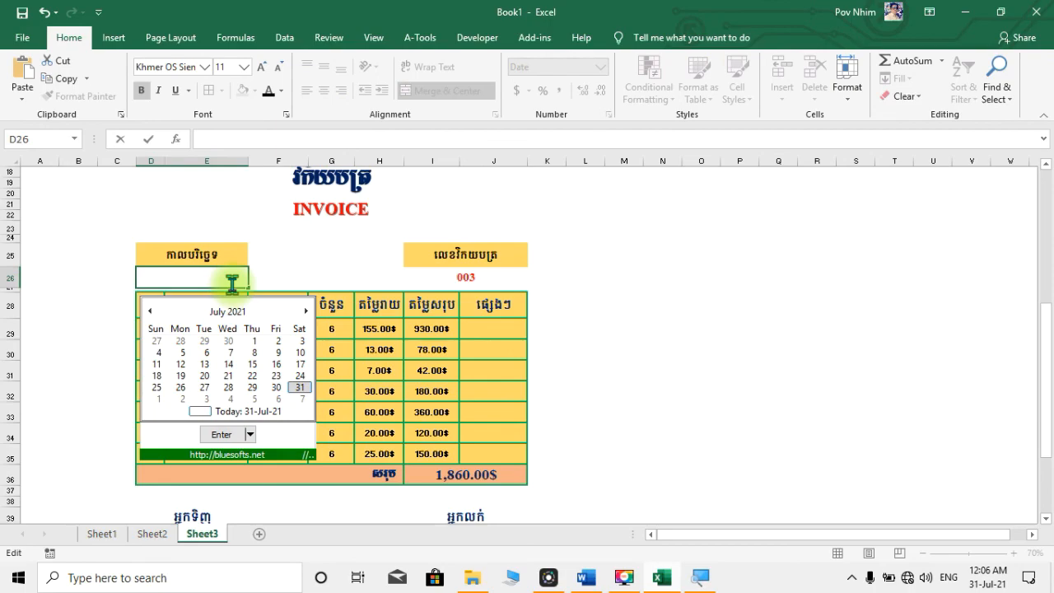
{"action": "type", "text": "="}
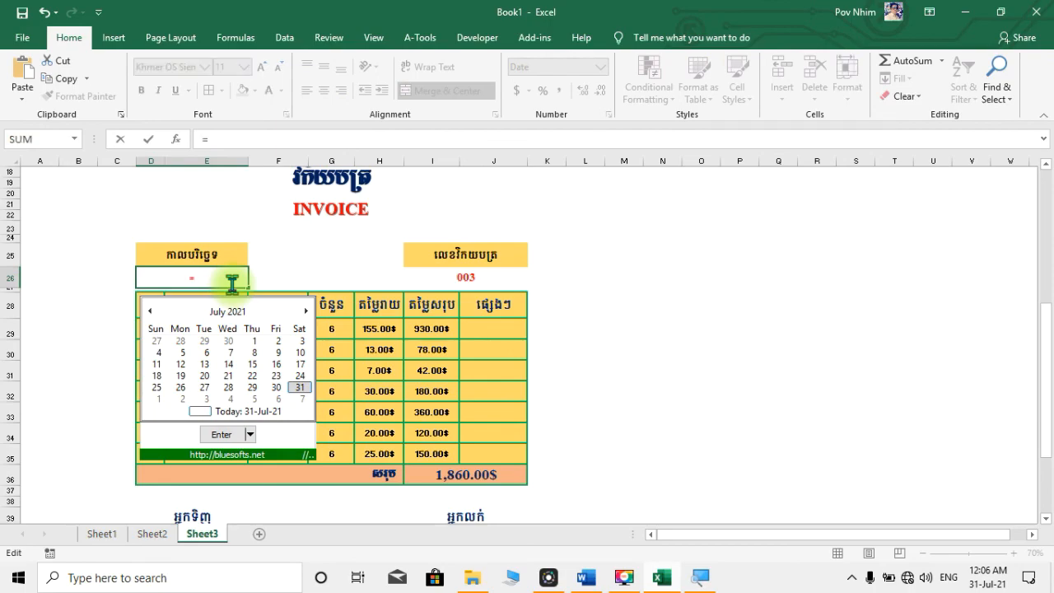
{"action": "type", "text": "no"}
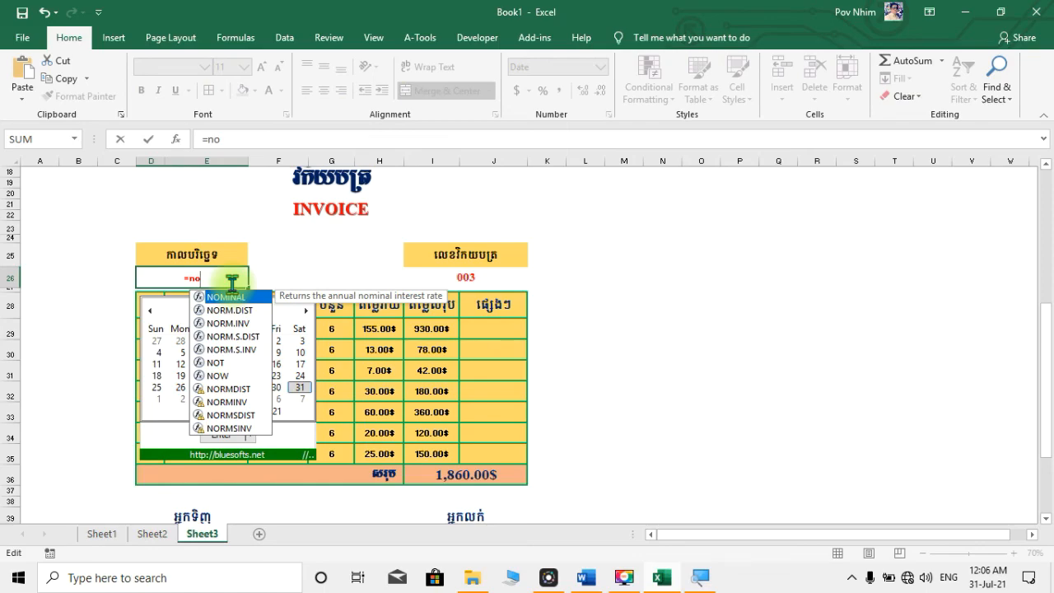
{"action": "double_click", "coordinate": [217, 375]}
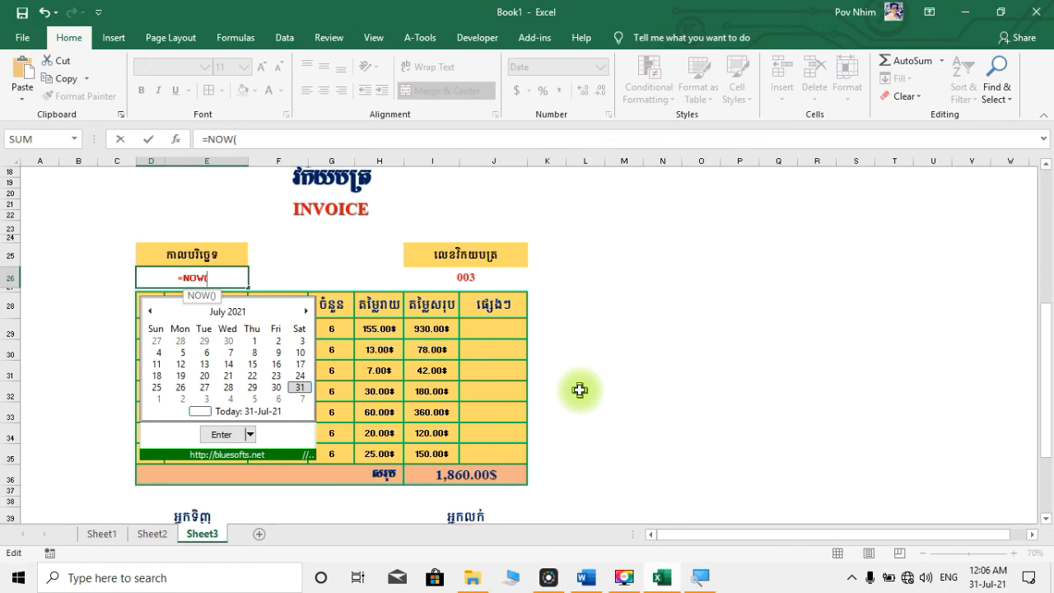
{"action": "key", "text": "Return"}
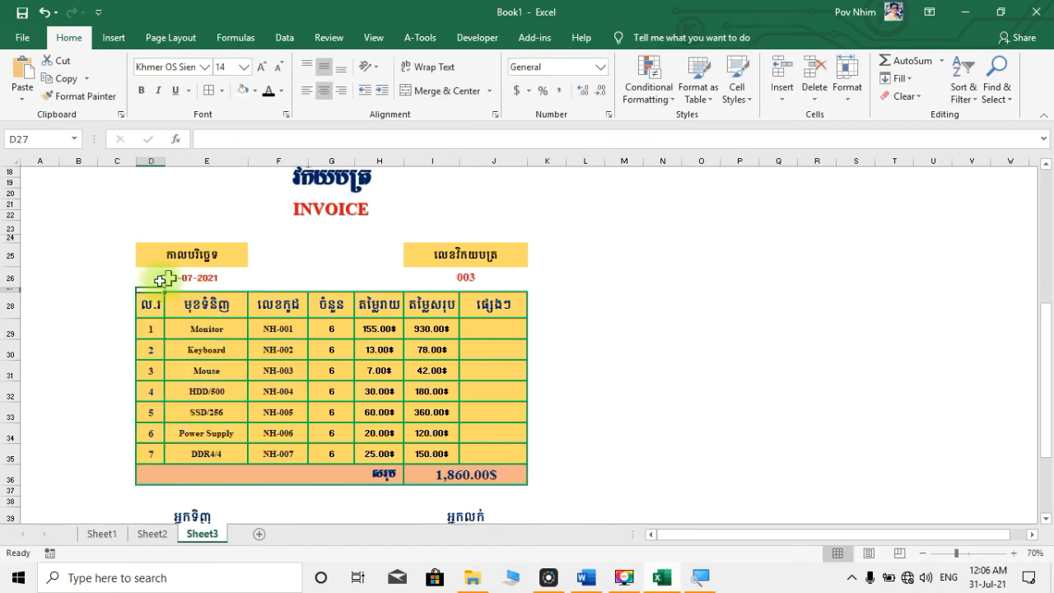
Step: Set the number format of the invoice date cell D26 to General
{"action": "left_click", "coordinate": [215, 280]}
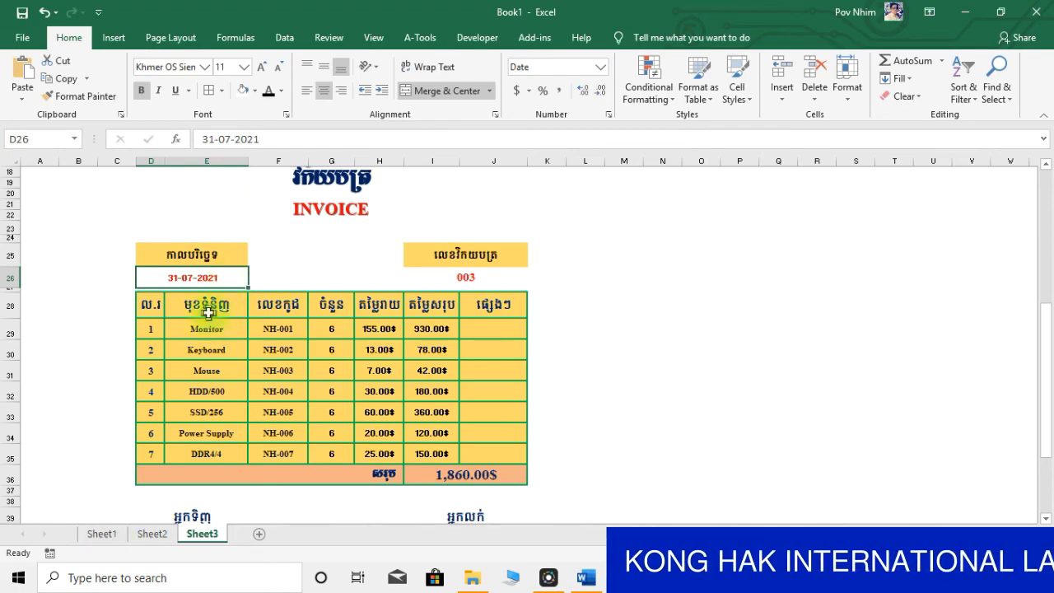
{"action": "left_click", "coordinate": [856, 95]}
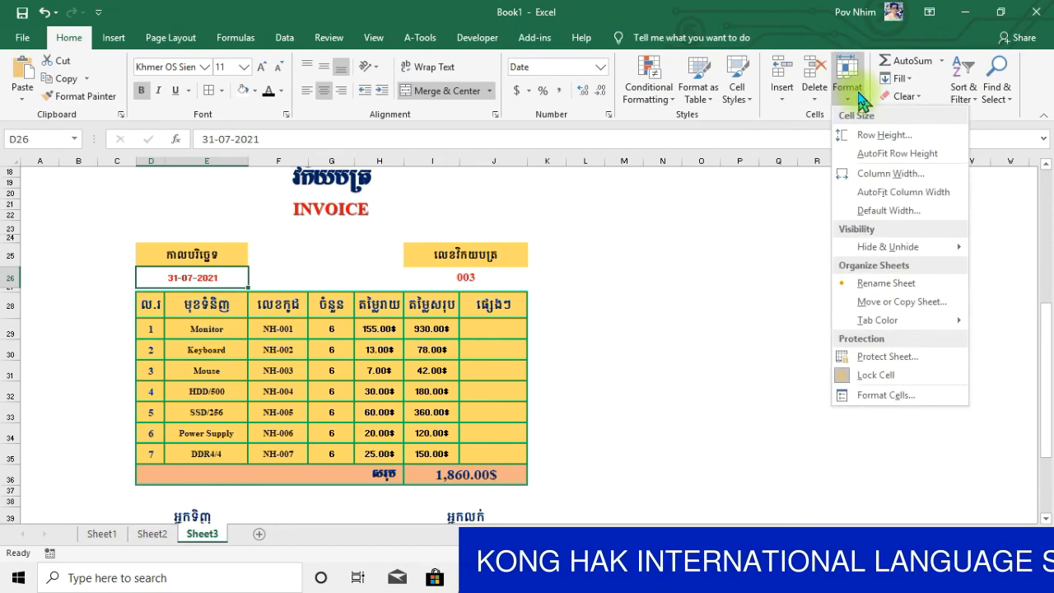
{"action": "left_click", "coordinate": [906, 396]}
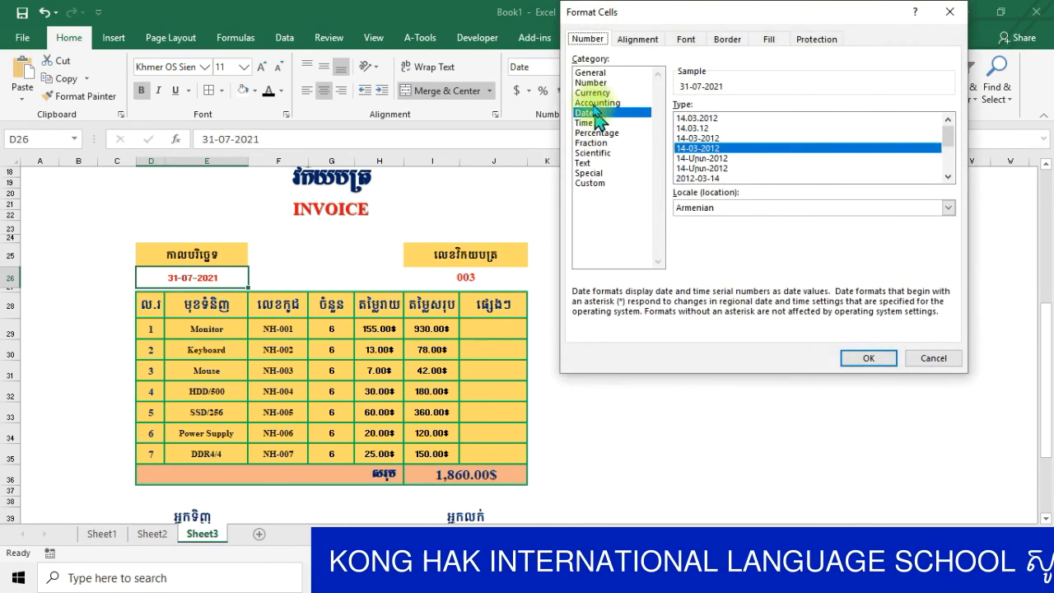
{"action": "left_click", "coordinate": [590, 74]}
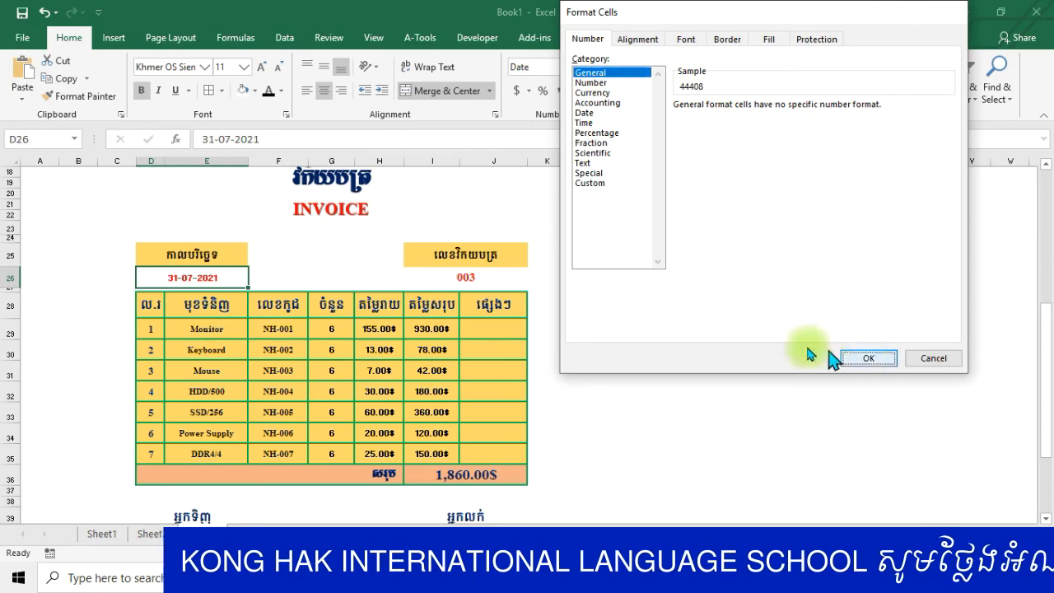
{"action": "left_click", "coordinate": [865, 361]}
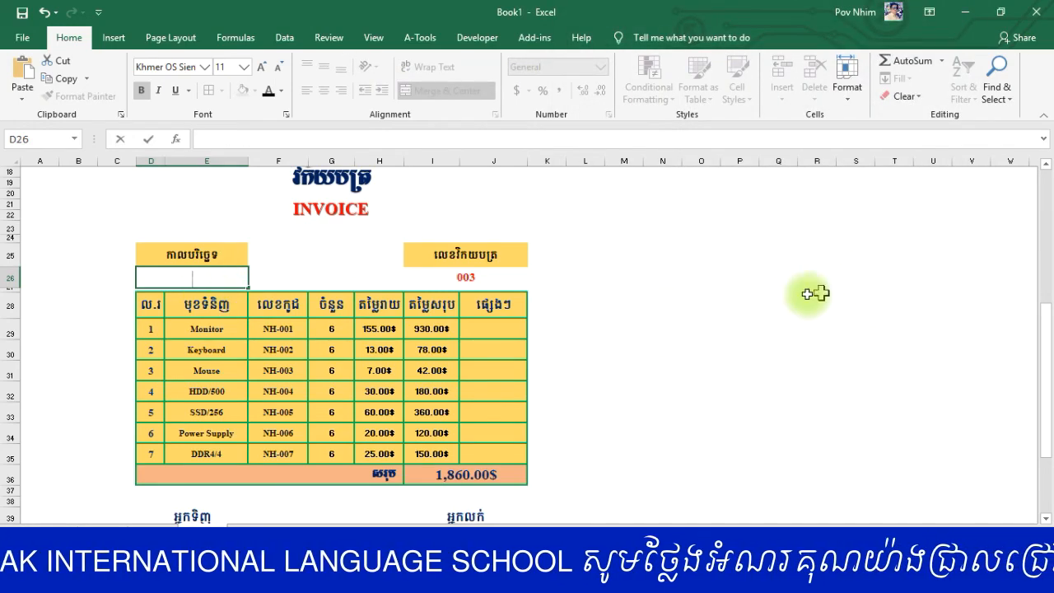
Step: Link the invoice date in D26 on Sheet3 to the sales date on Sheet1 with =Sheet1!I8
{"action": "left_click", "coordinate": [775, 305]}
{"action": "left_click", "coordinate": [211, 278]}
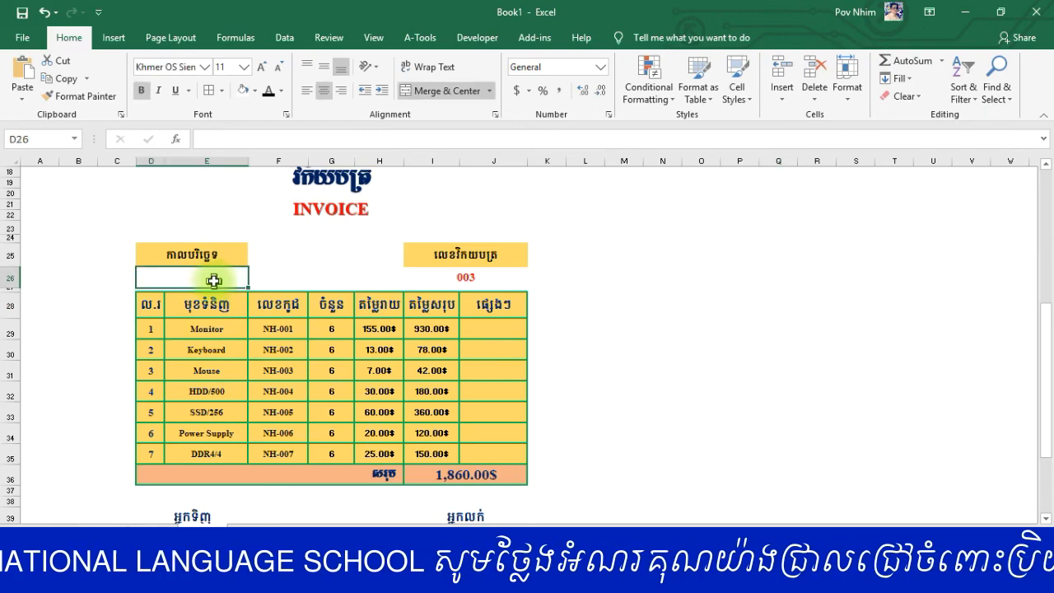
{"action": "type", "text": "="}
{"action": "mouse_move", "coordinate": [586, 577]}
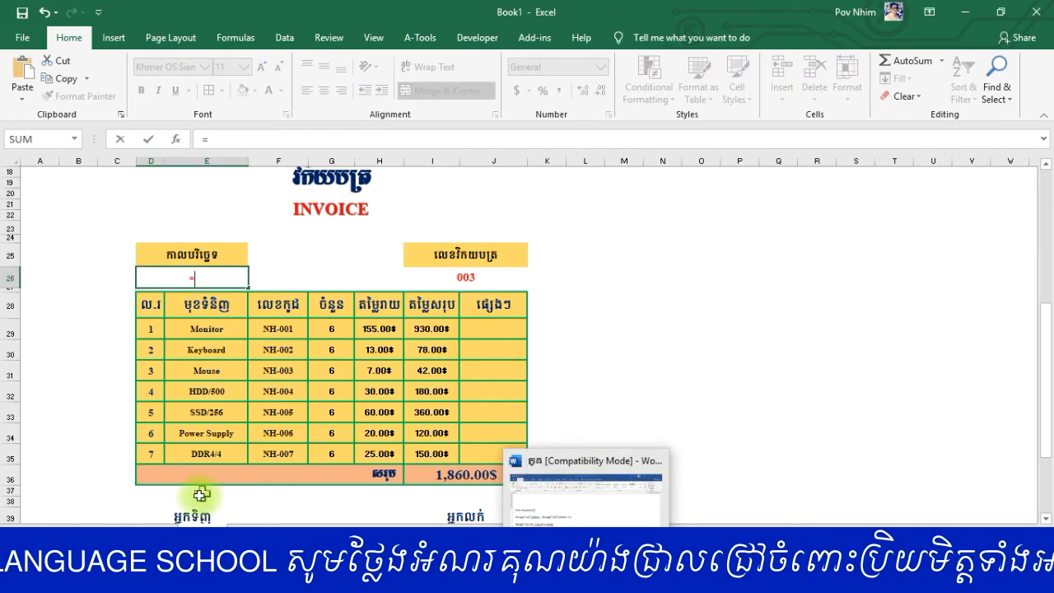
{"action": "left_click", "coordinate": [105, 533]}
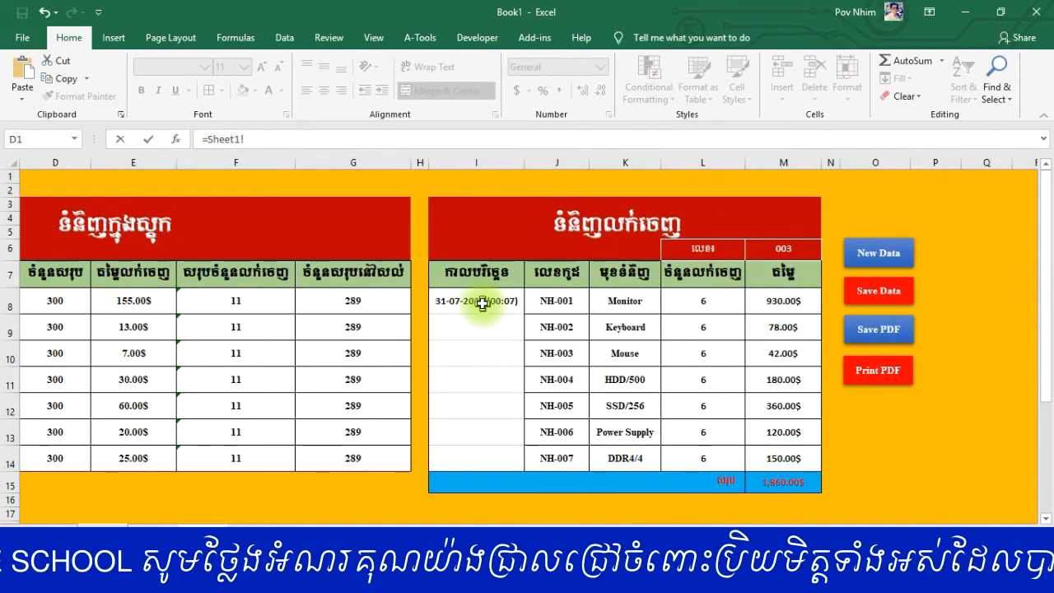
{"action": "key", "text": "Return"}
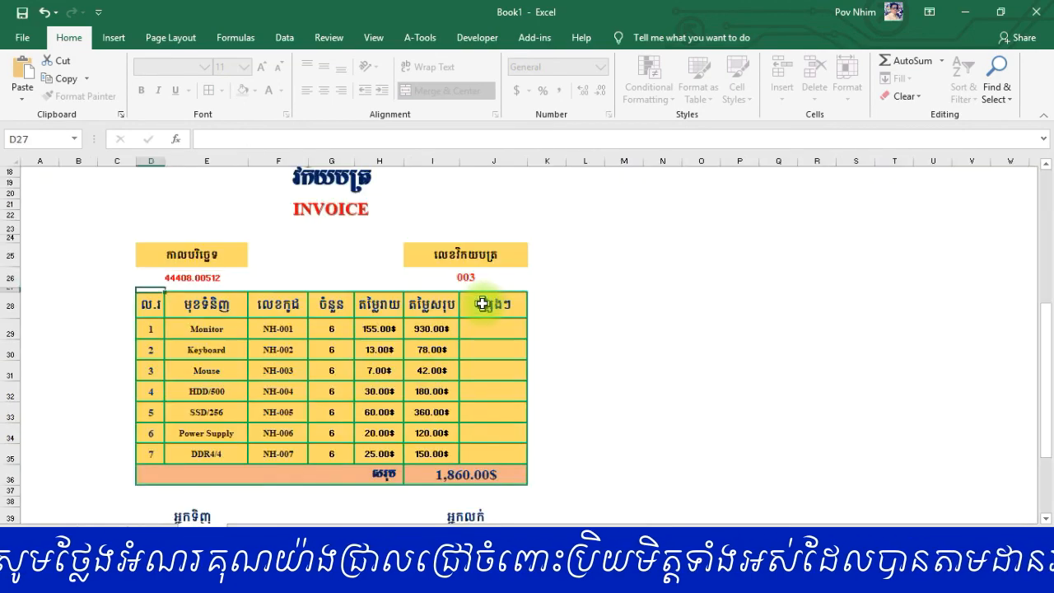
{"action": "left_click", "coordinate": [213, 278]}
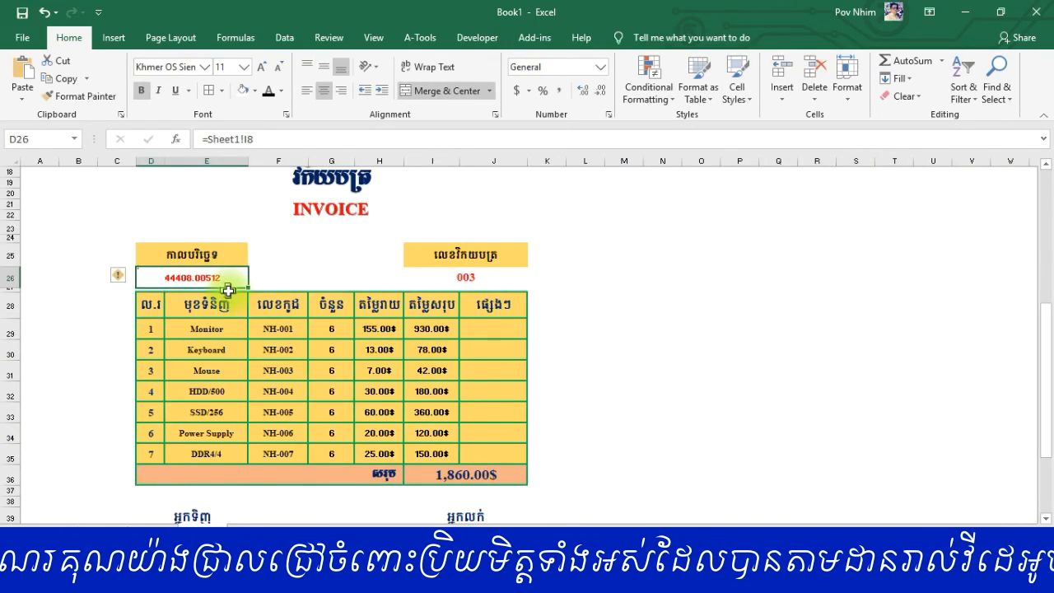
{"action": "scroll", "coordinate": [315, 343], "scroll_direction": "up", "scroll_amount": 3}
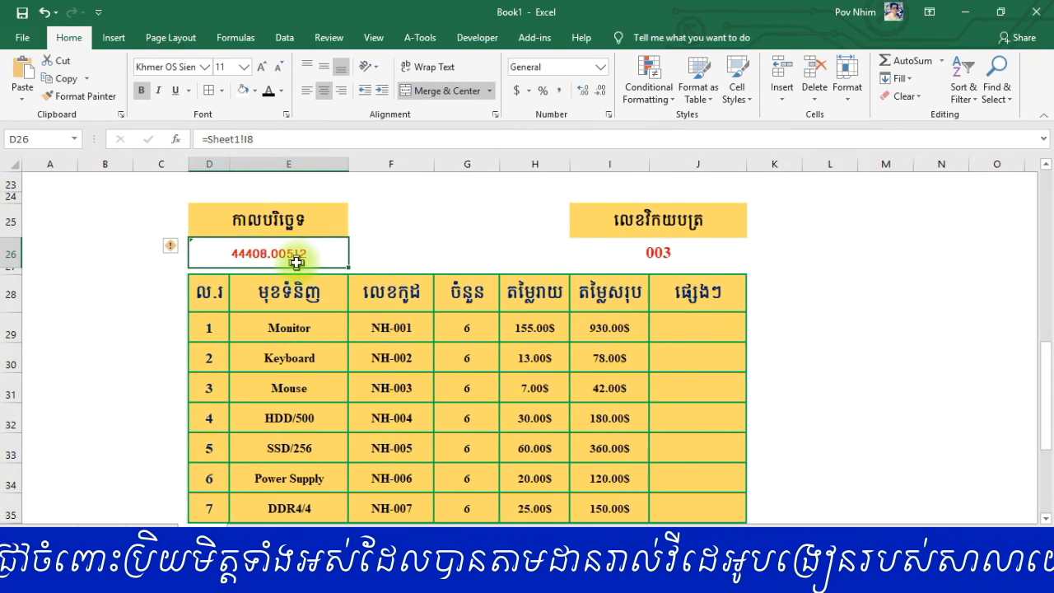
Step: Copy the custom number format code dd-mm-yyyy (hh:mm) from date cell I8 on Sheet1, leaving that cell's format as it is
{"action": "left_click", "coordinate": [111, 531]}
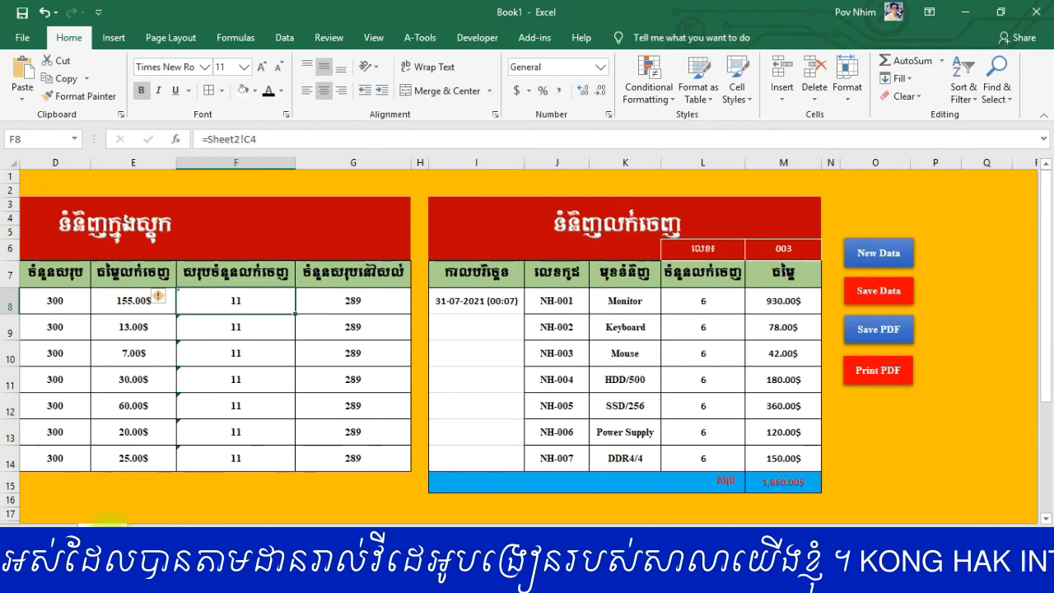
{"action": "left_click", "coordinate": [497, 303]}
{"action": "left_click", "coordinate": [847, 82]}
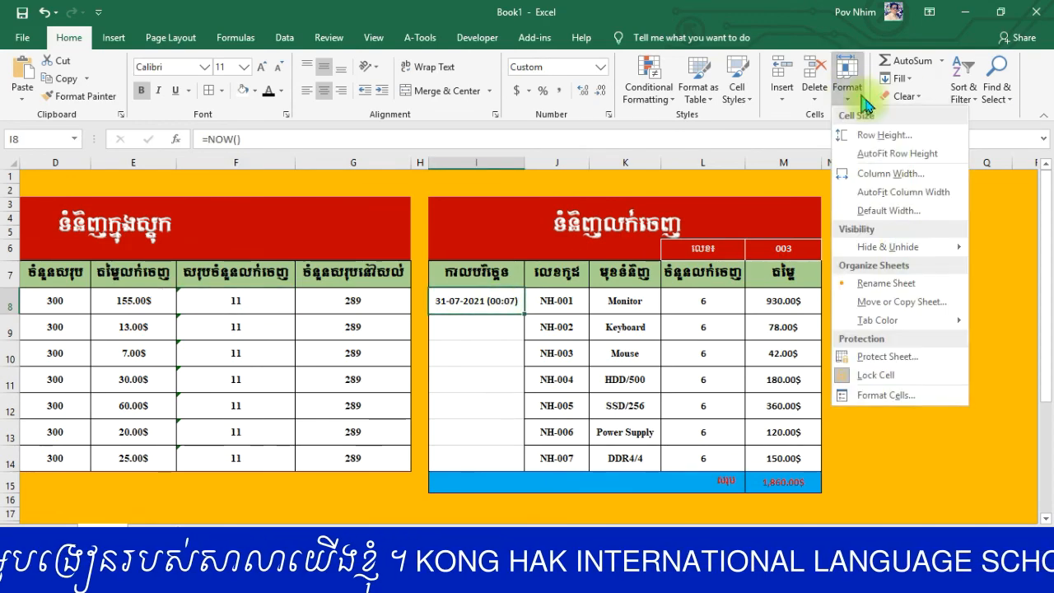
{"action": "left_click", "coordinate": [894, 397]}
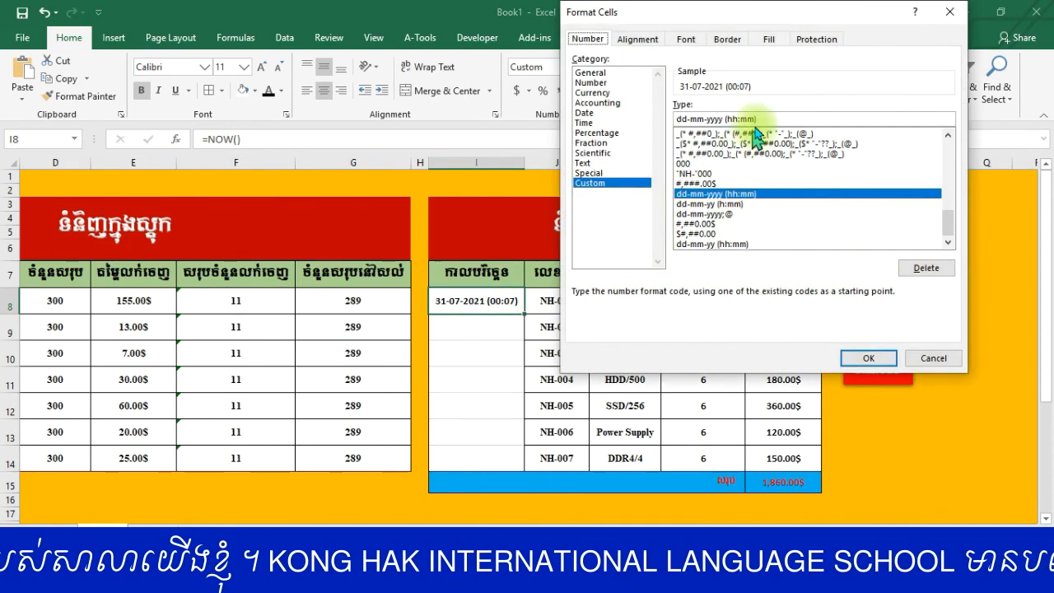
{"action": "left_click_drag", "start_coordinate": [762, 119], "coordinate": [661, 117]}
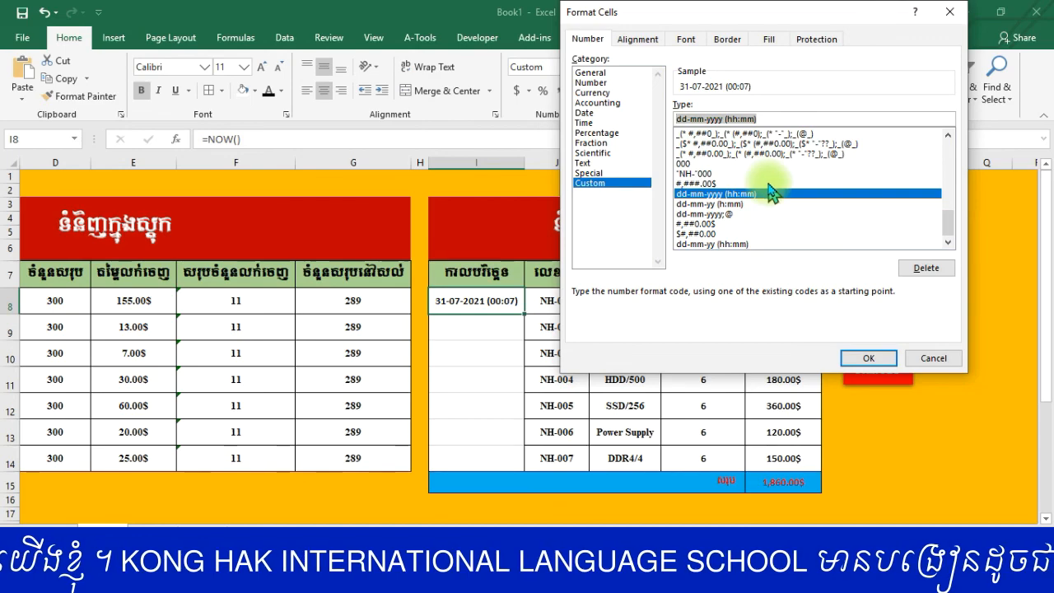
{"action": "key", "text": "BackSpace"}
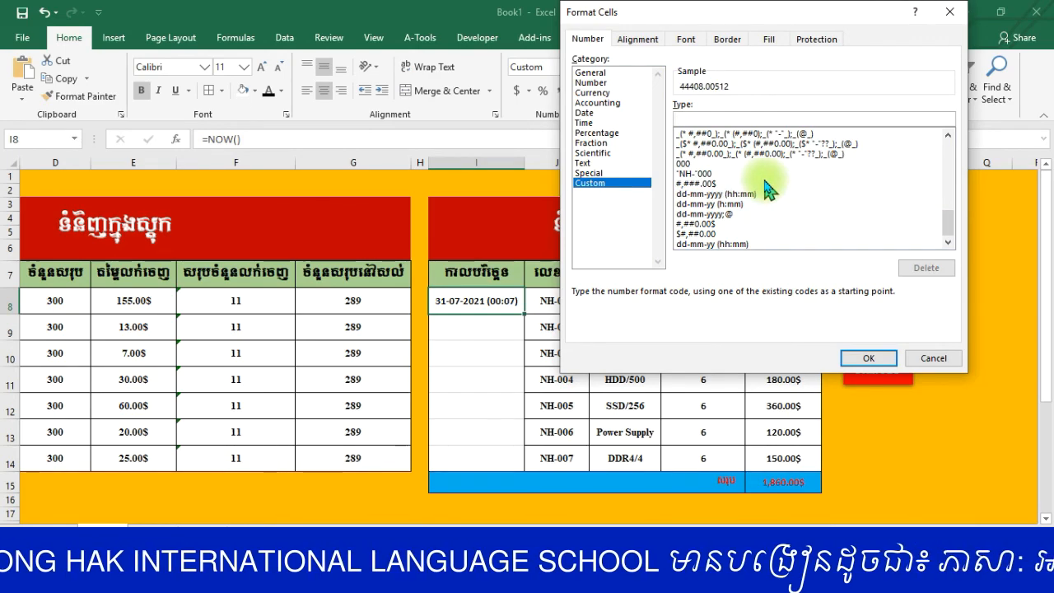
{"action": "left_click", "coordinate": [914, 356]}
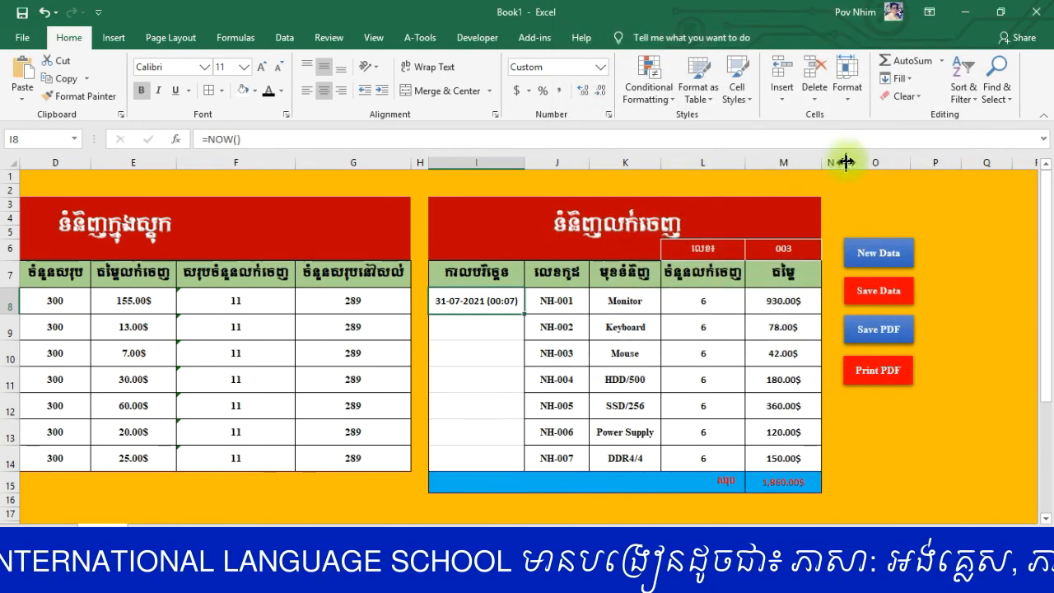
{"action": "left_click", "coordinate": [850, 97]}
{"action": "left_click", "coordinate": [897, 387]}
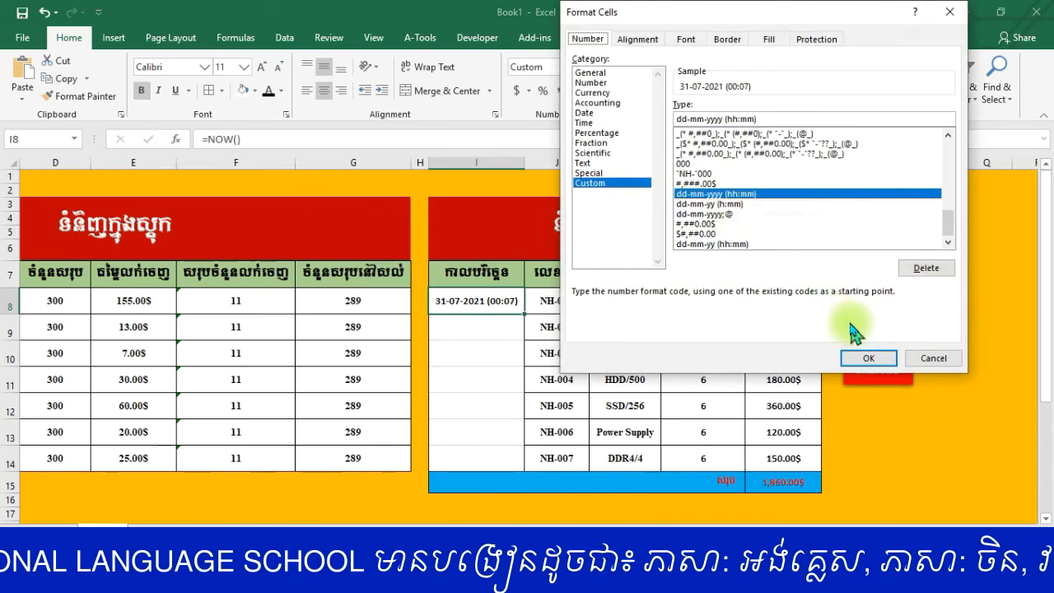
{"action": "left_click_drag", "start_coordinate": [759, 120], "coordinate": [689, 118]}
{"action": "key", "text": "ctrl+c"}
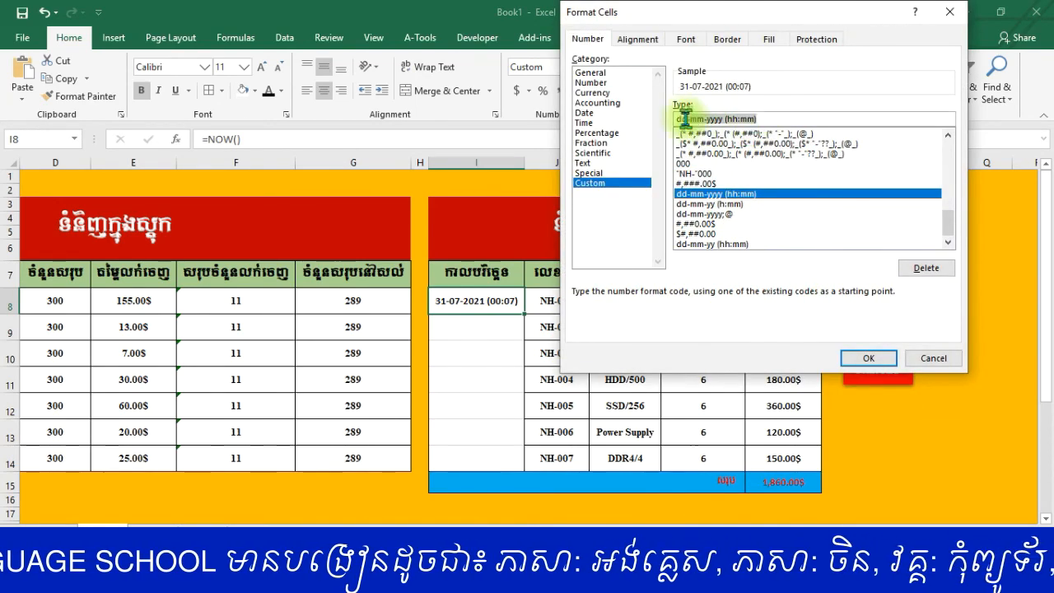
{"action": "left_click", "coordinate": [932, 355]}
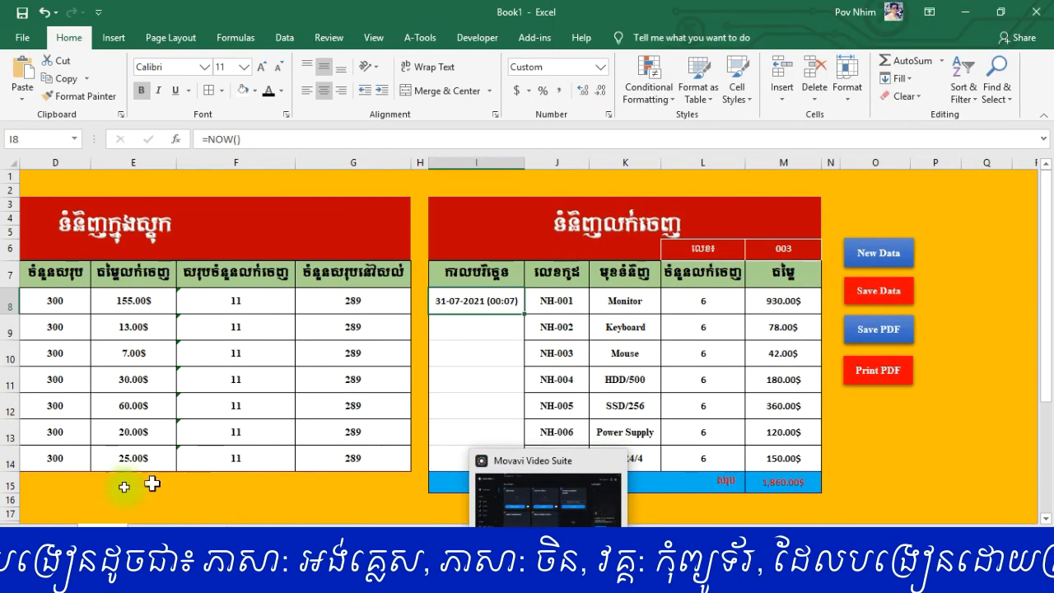
Step: Apply the copied custom number format dd-mm-yyyy (hh:mm) to the invoice date in D26 on Sheet3
{"action": "left_click", "coordinate": [200, 520]}
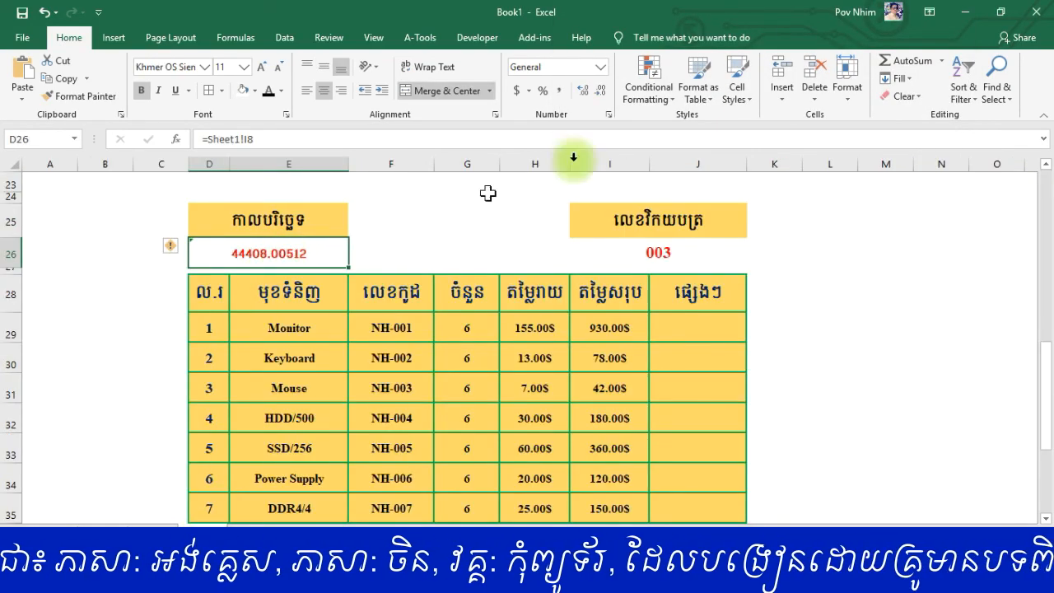
{"action": "left_click", "coordinate": [828, 96]}
{"action": "left_click", "coordinate": [892, 394]}
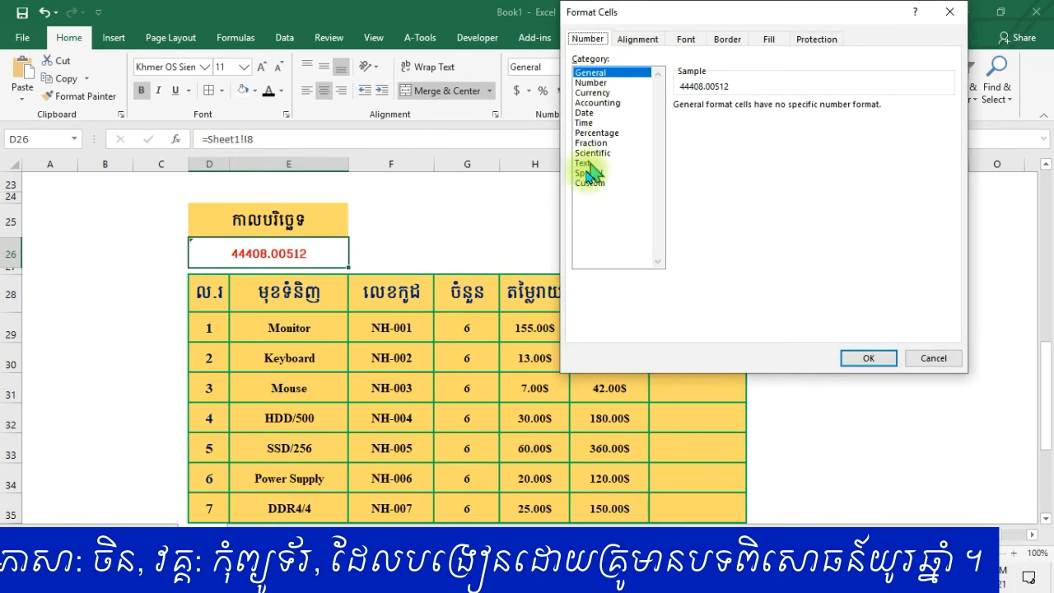
{"action": "left_click", "coordinate": [589, 183]}
{"action": "left_click_drag", "start_coordinate": [722, 119], "coordinate": [669, 122]}
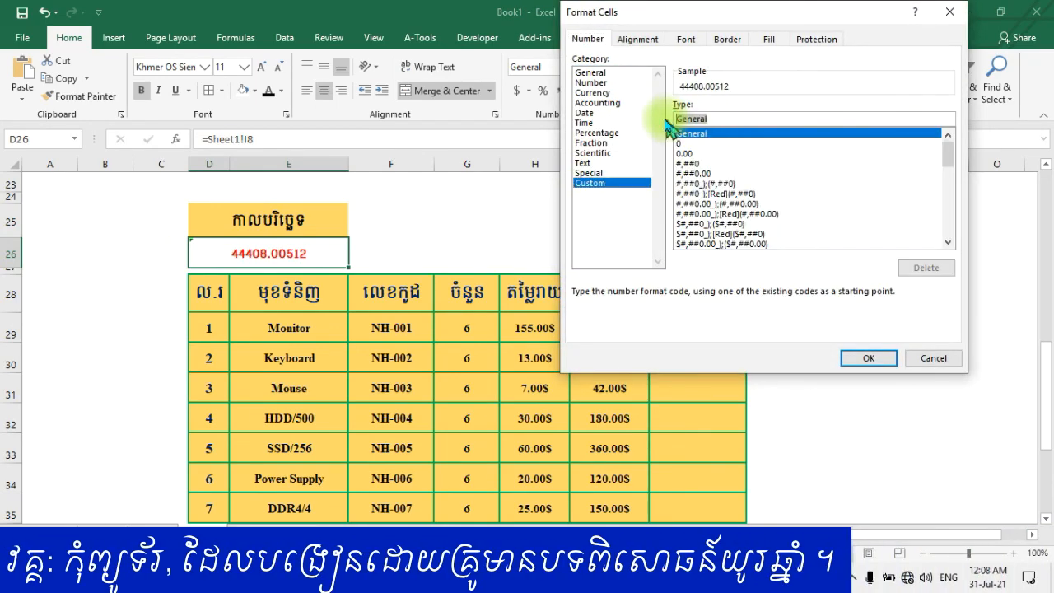
{"action": "key", "text": "ctrl+v"}
{"action": "left_click", "coordinate": [874, 357]}
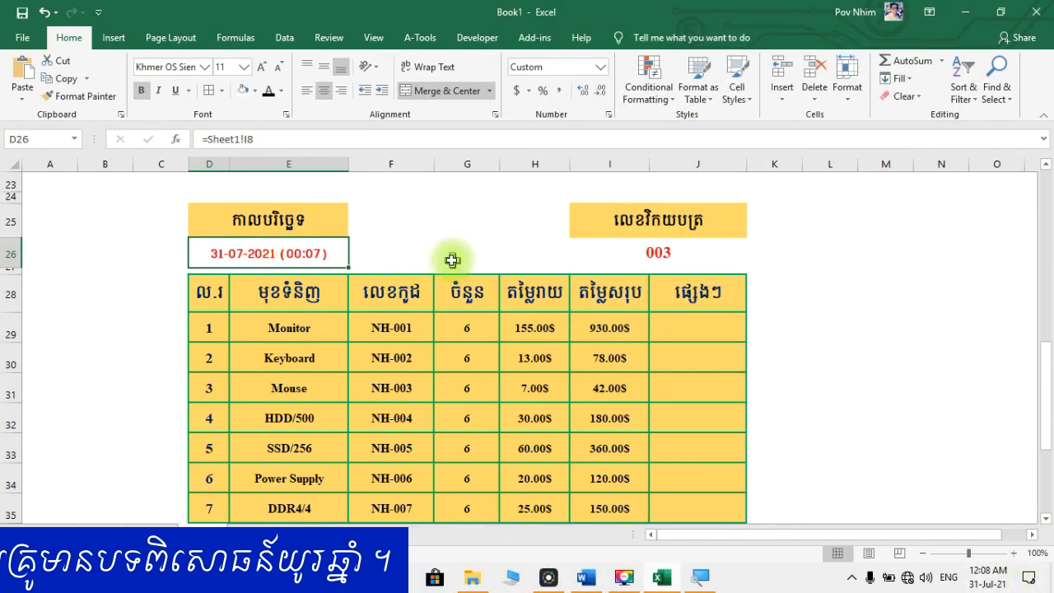
Step: Compare the invoice date on Sheet3 with cell I8 on Sheet1, and look over the stock and sales tables
{"action": "left_click", "coordinate": [424, 262]}
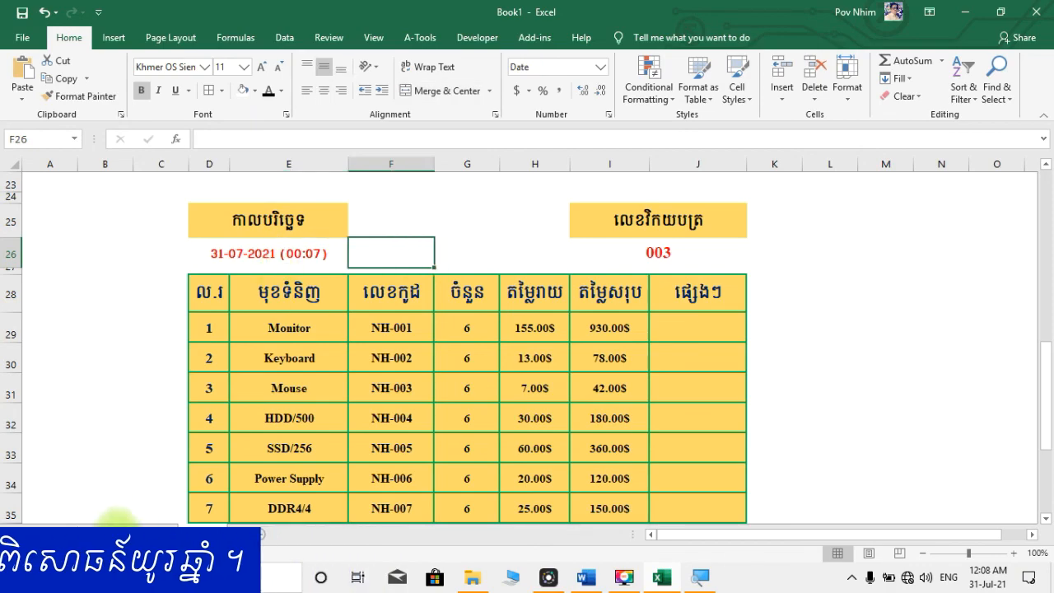
{"action": "left_click", "coordinate": [110, 532]}
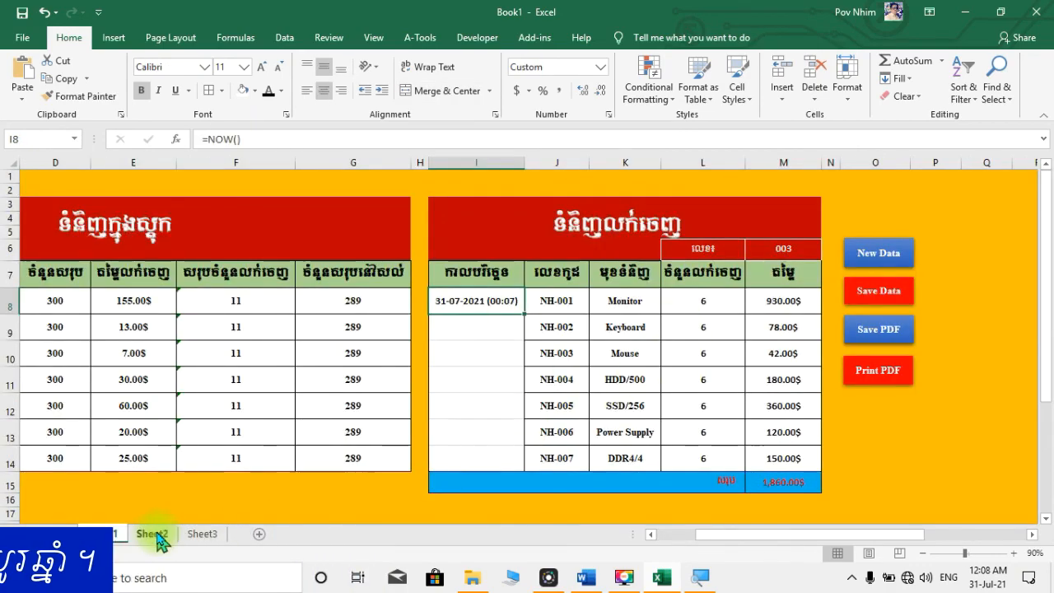
{"action": "left_click", "coordinate": [199, 539]}
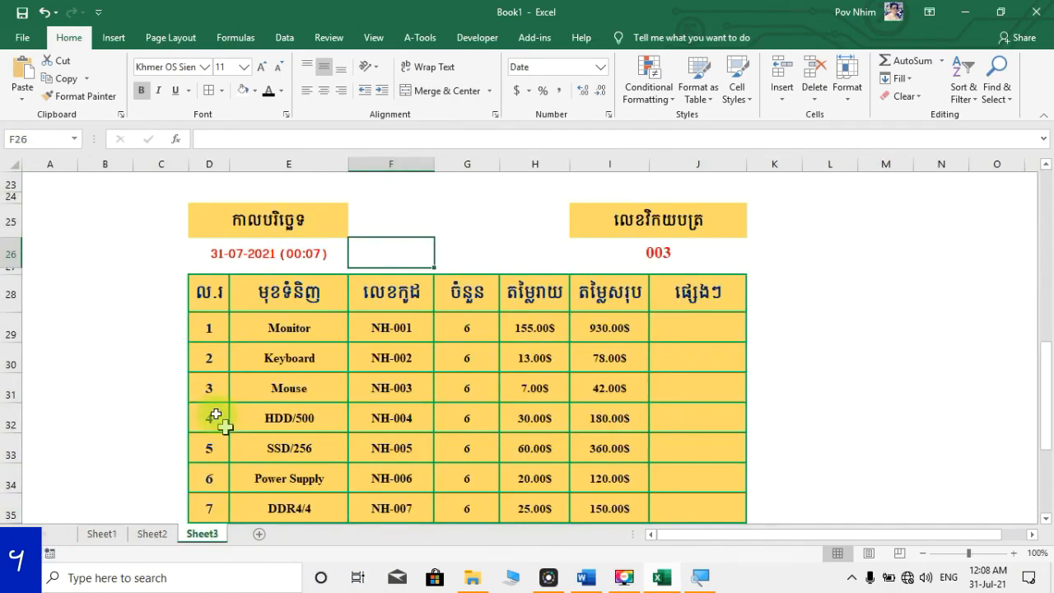
{"action": "left_click", "coordinate": [152, 270]}
{"action": "left_click", "coordinate": [103, 535]}
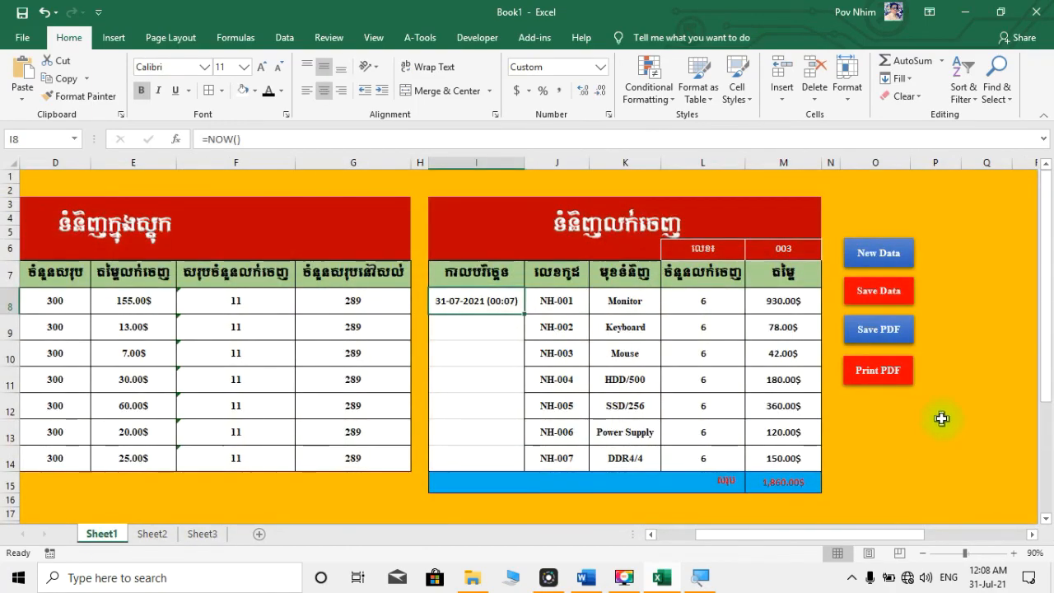
{"action": "scroll", "coordinate": [941, 418], "scroll_direction": "down", "scroll_amount": 1}
{"action": "left_click_drag", "start_coordinate": [875, 546], "coordinate": [828, 549]}
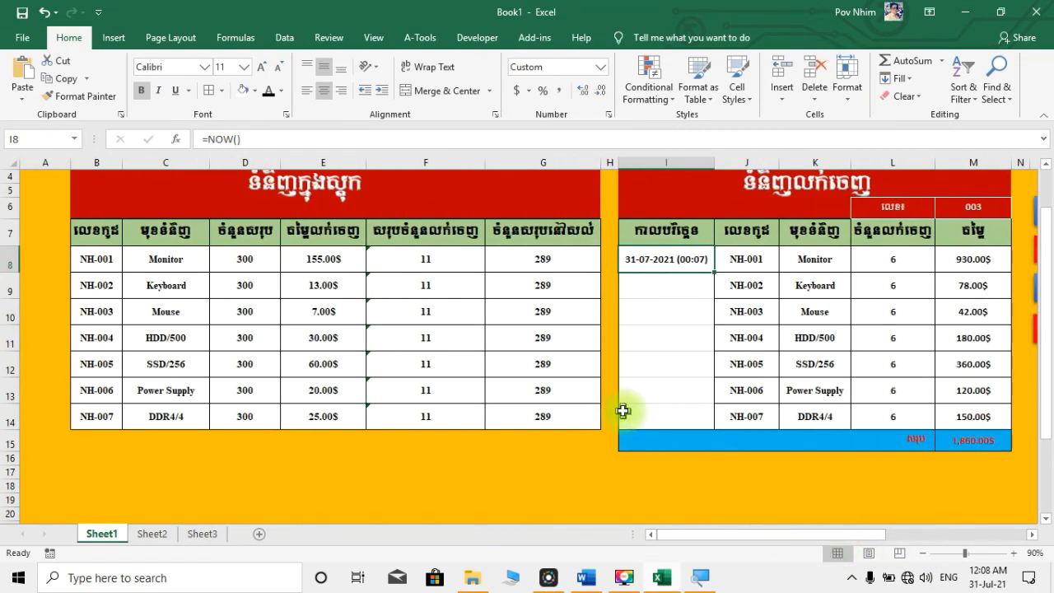
{"action": "scroll", "coordinate": [623, 410], "scroll_direction": "up", "scroll_amount": 1}
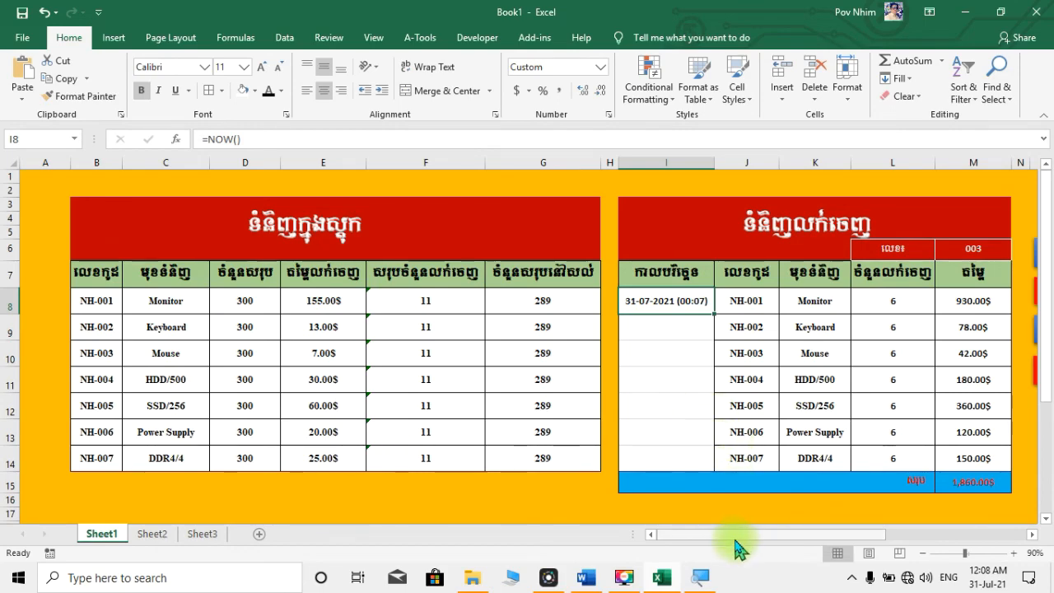
{"action": "mouse_move", "coordinate": [739, 543]}
{"action": "left_mouse_down"}
{"action": "mouse_move", "coordinate": [812, 545]}
{"action": "mouse_move", "coordinate": [739, 553]}
{"action": "left_mouse_up"}
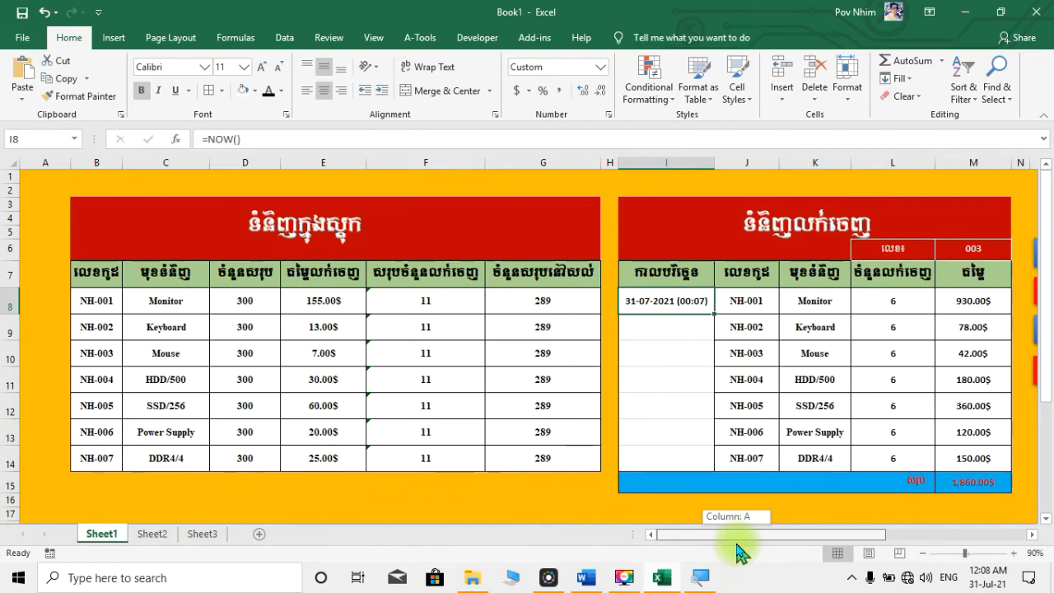